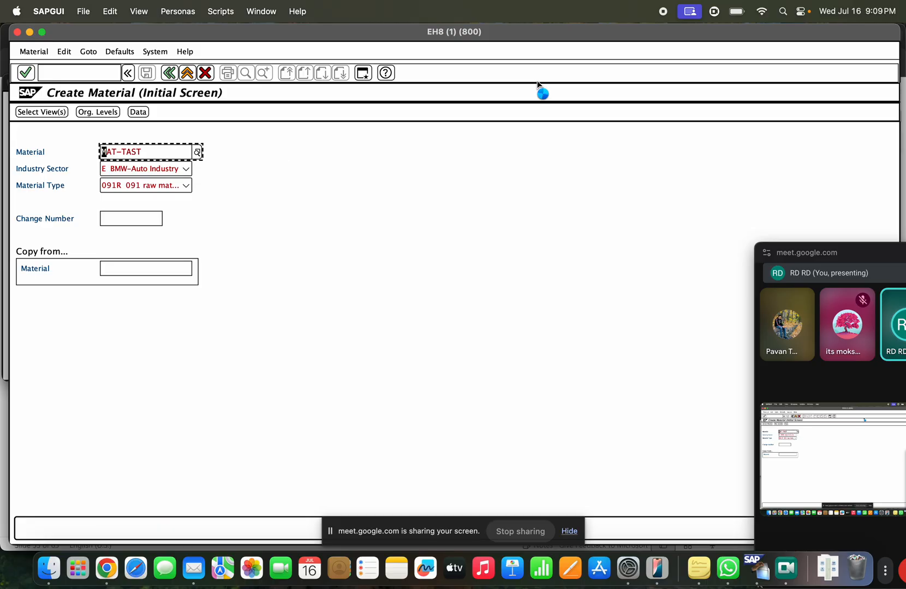
Step: Dismiss the no-matches message and keep industry sector BMW-Auto Industry with material type 091R
key(Escape)
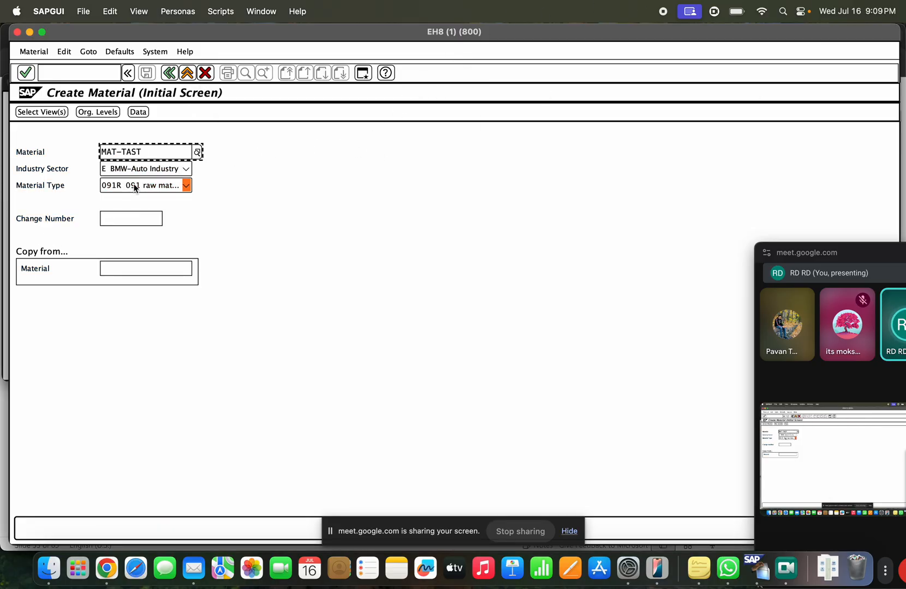
click(155, 174)
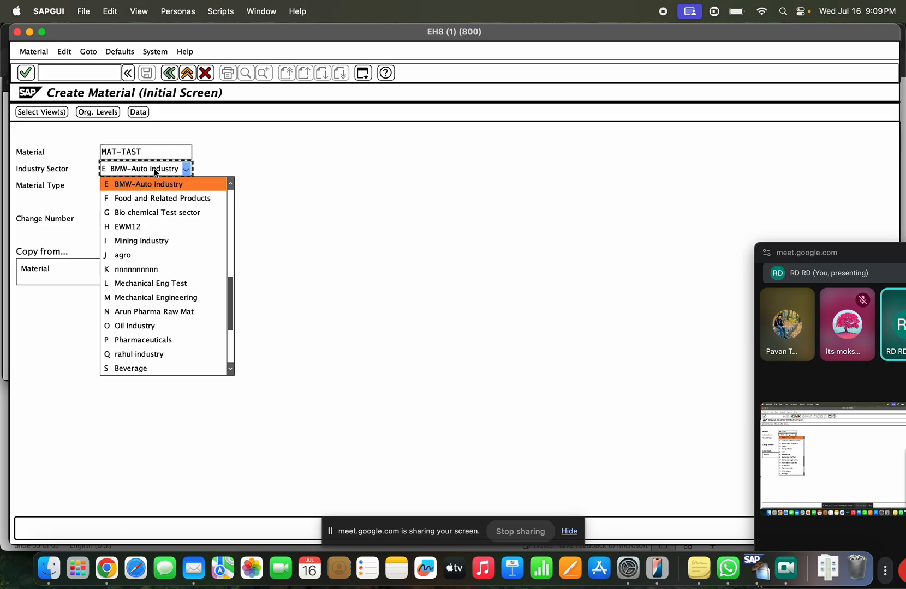
click(254, 160)
click(185, 186)
click(235, 172)
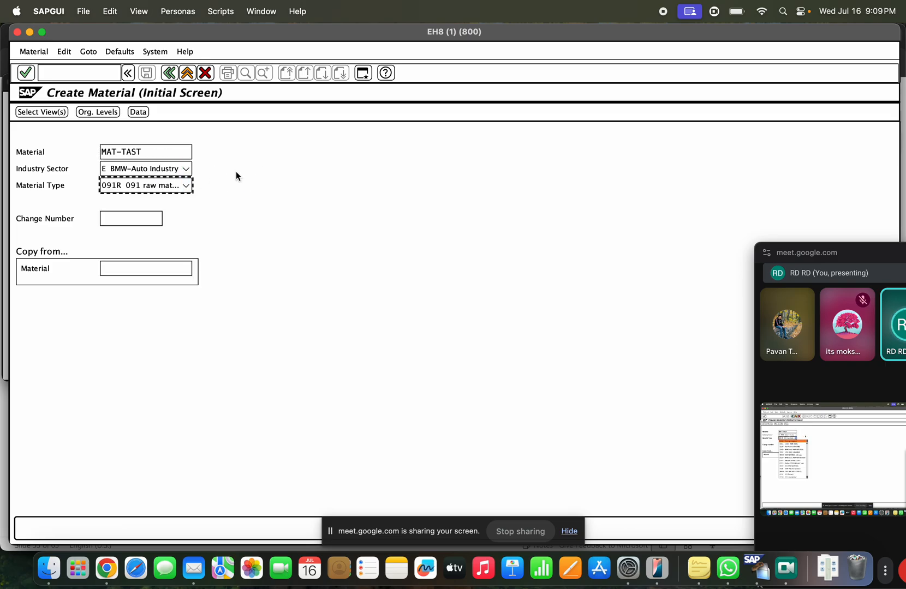
key(Return)
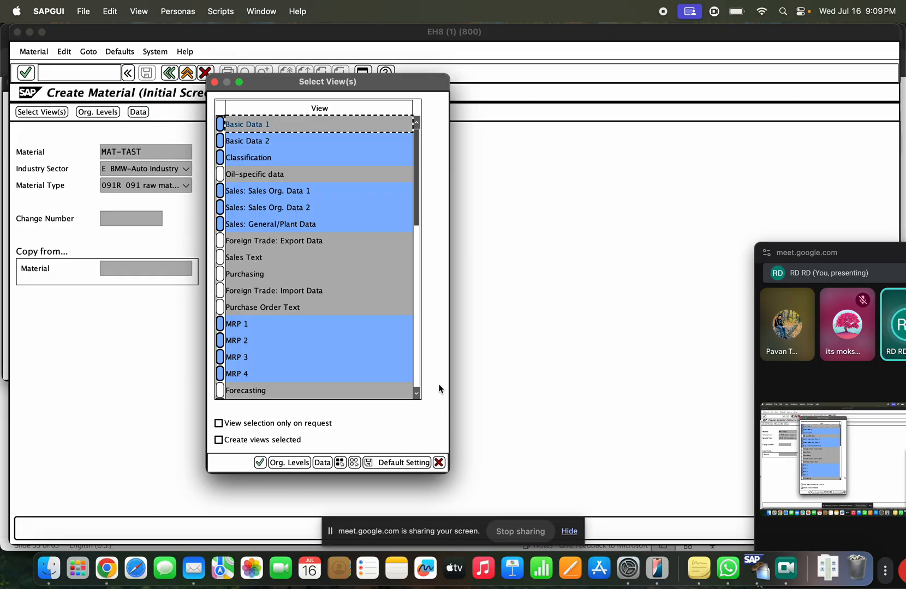
Step: Select only Basic Data 1, enter description MATerial TAST, base unit EA, old material MAT-TAST, and save
click(354, 462)
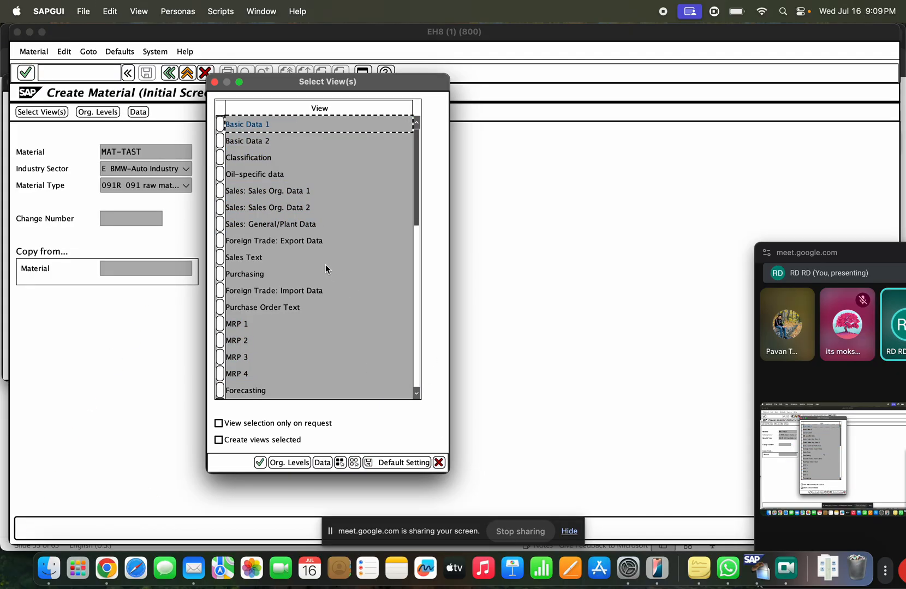
double_click(240, 129)
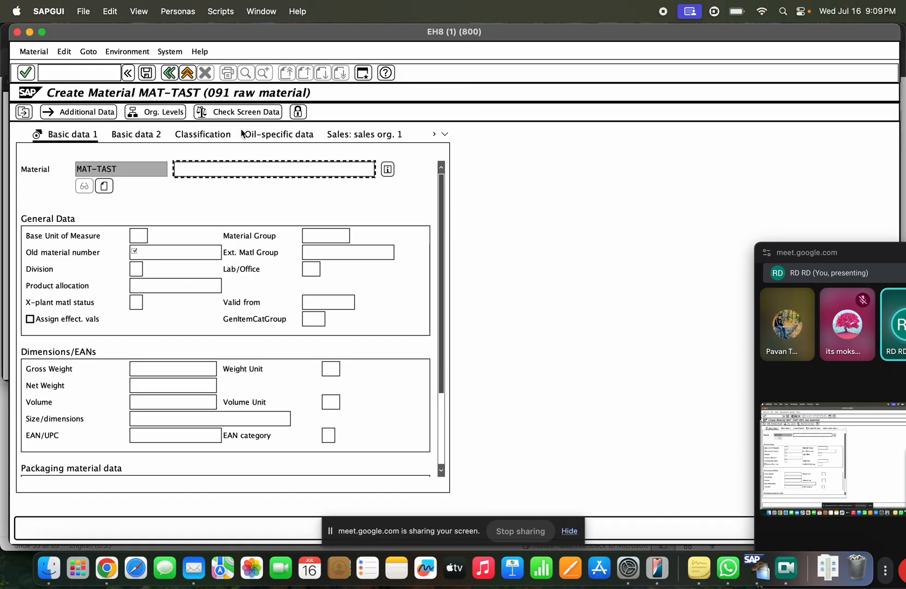
text(MATerial)
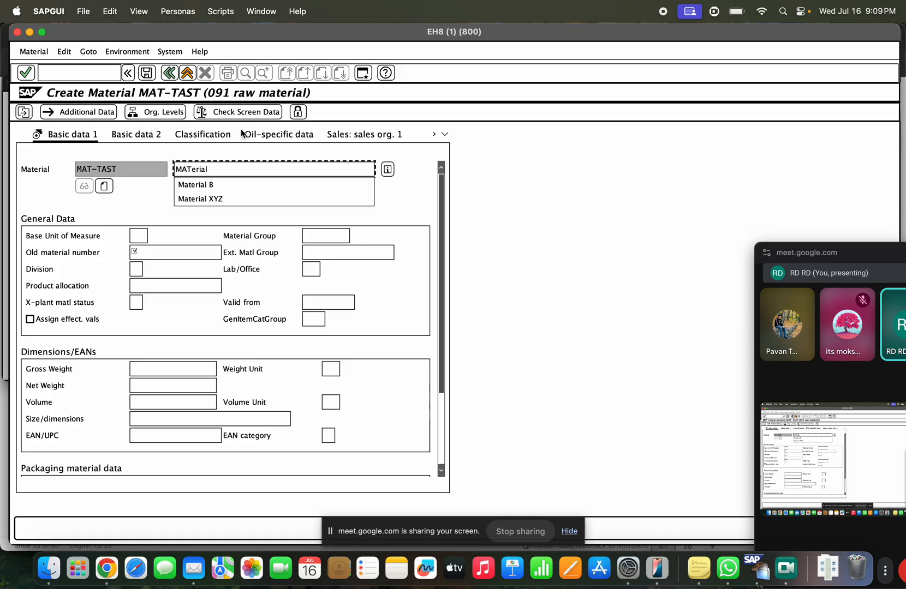
text( TE)
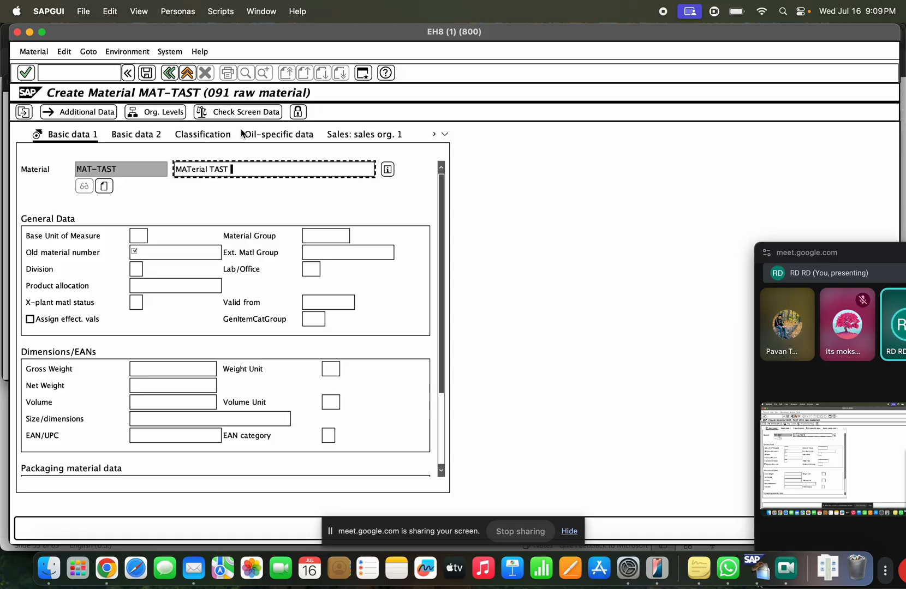
click(140, 235)
text(EA)
key(Tab)
key(Tab)
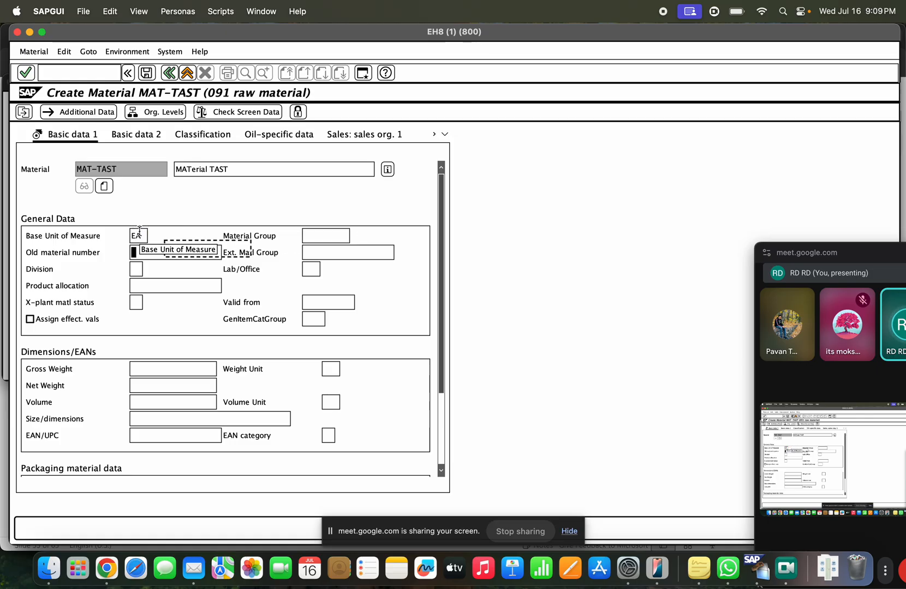
text(MA)
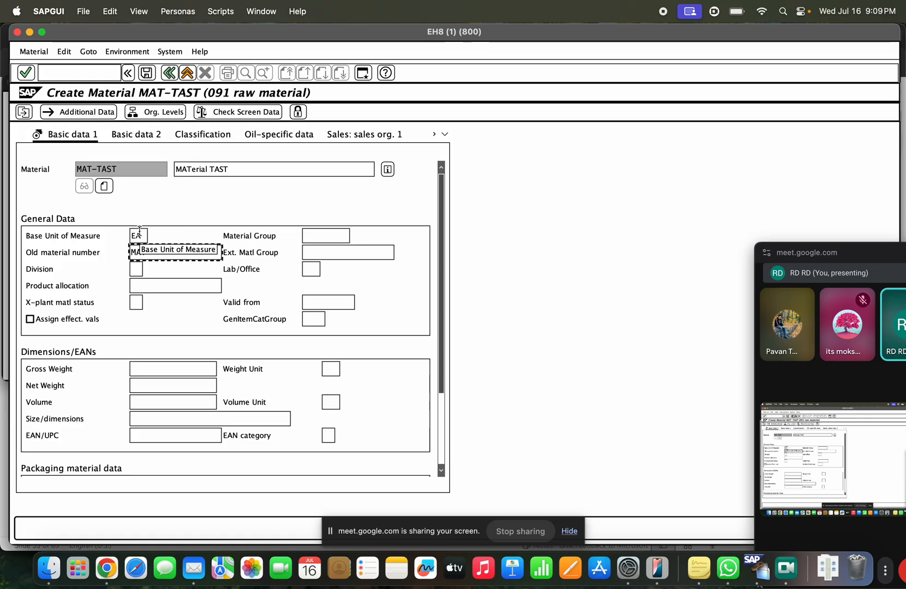
text(T-TAST)
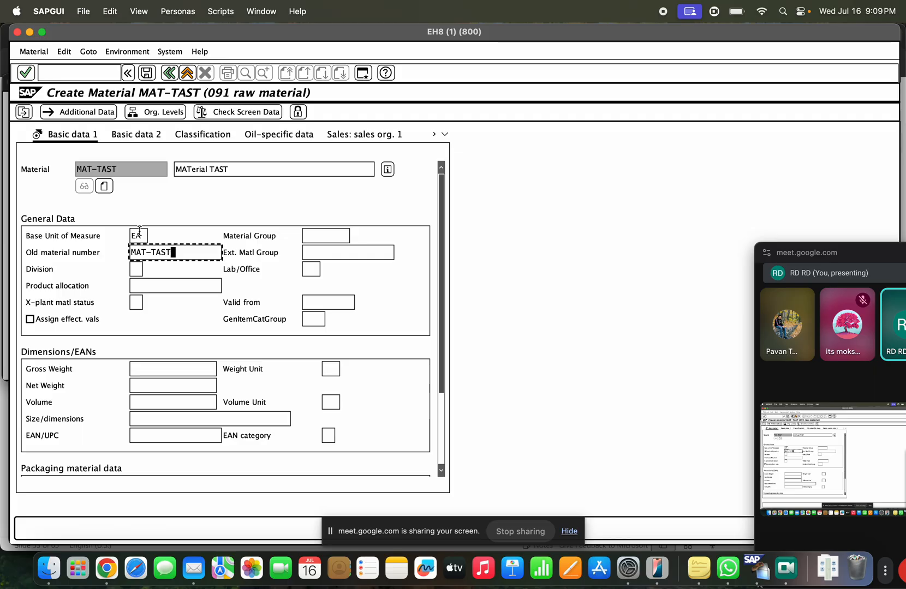
key(Return)
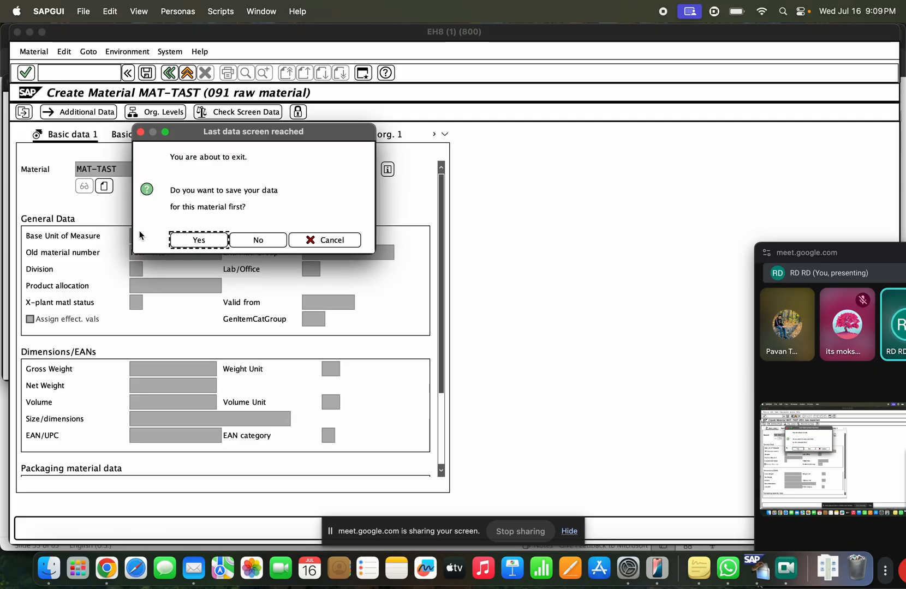
click(174, 243)
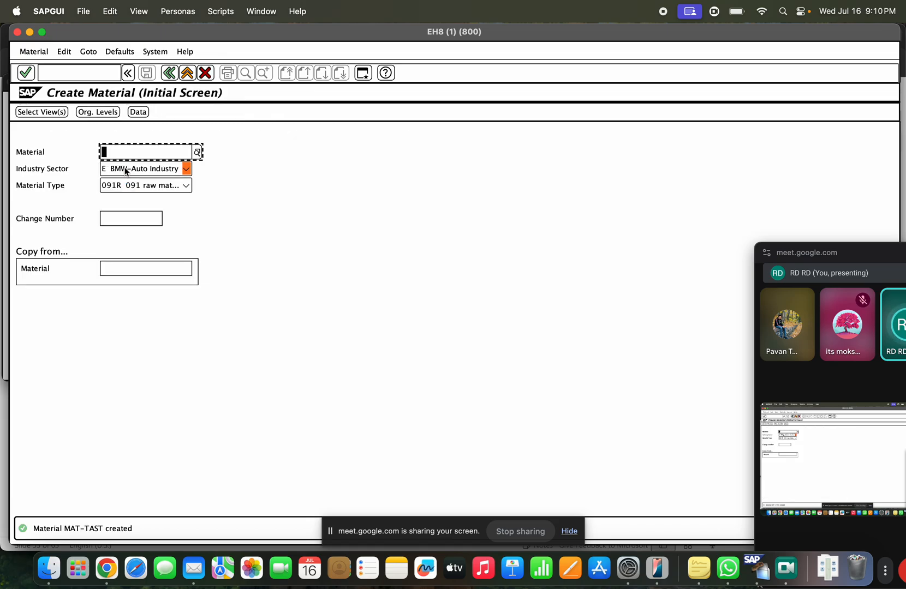
Step: Go to the main menu with /n and start MM02 for MAT-TAST
click(70, 72)
text(/n)
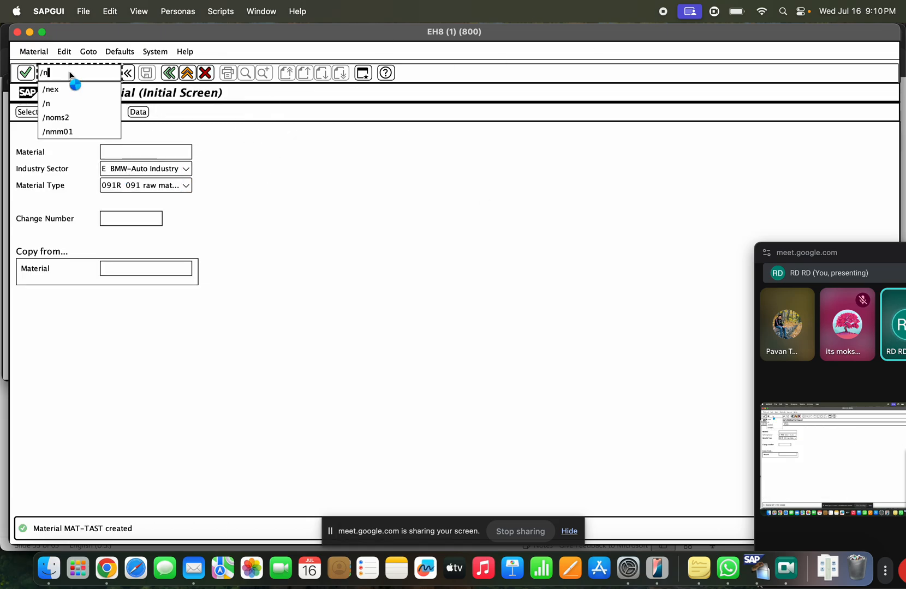
key(Return)
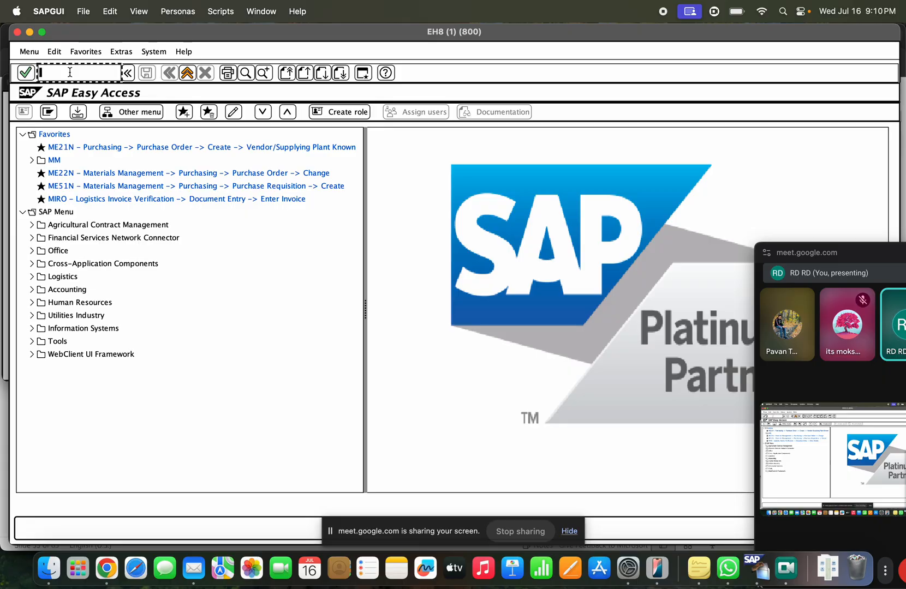
text(mm02)
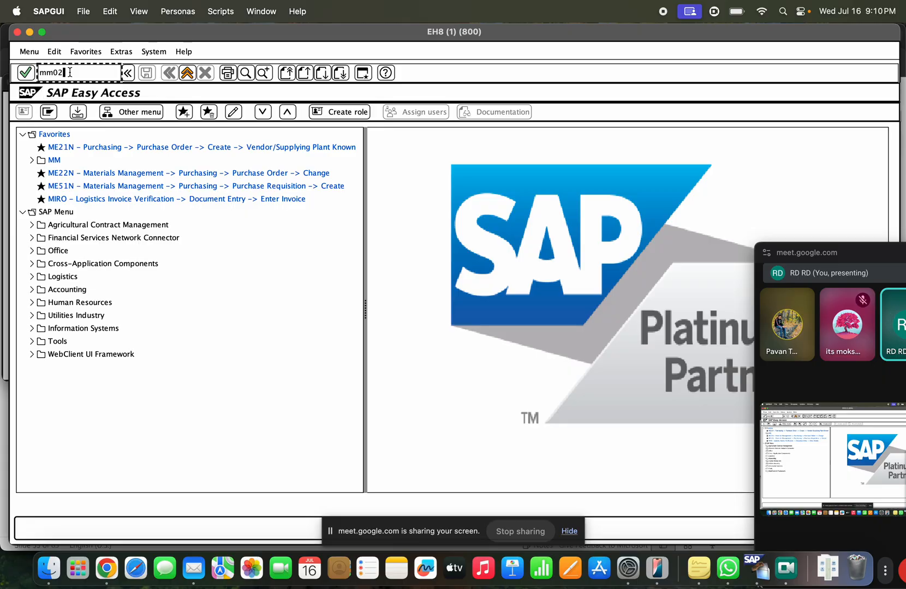
key(Return)
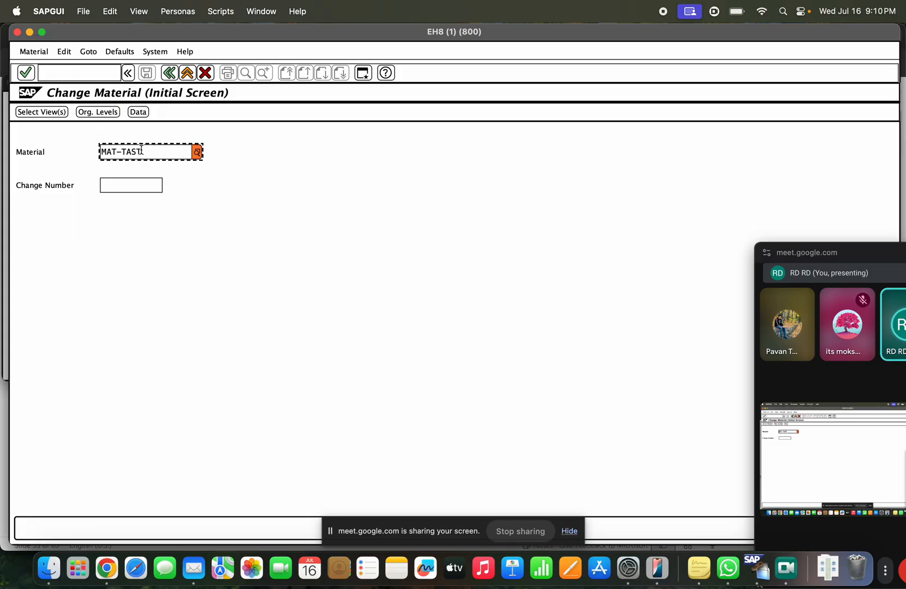
key(Return)
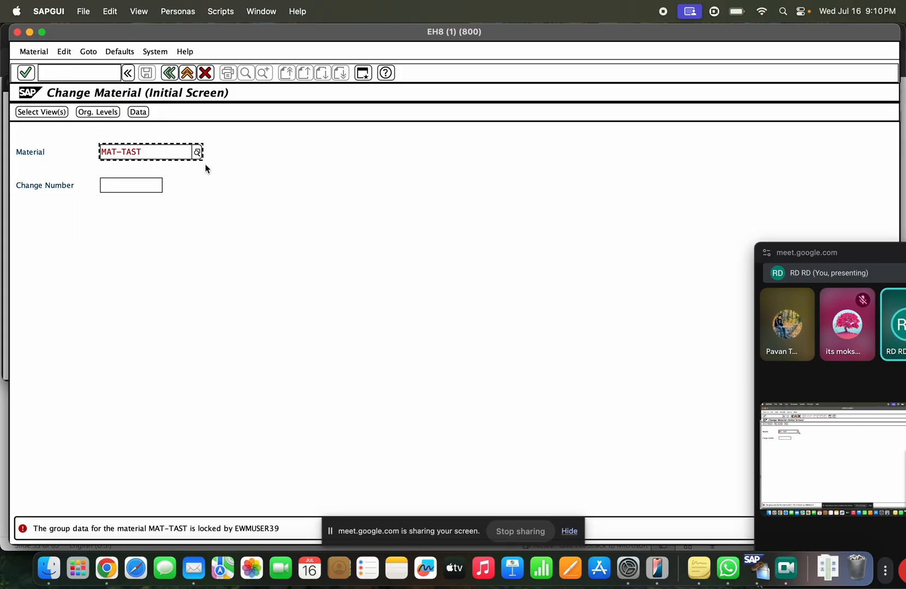
Step: Exit to the main menu, decline logging off, and rerun MM02 for MAT-TAST
click(187, 73)
click(187, 72)
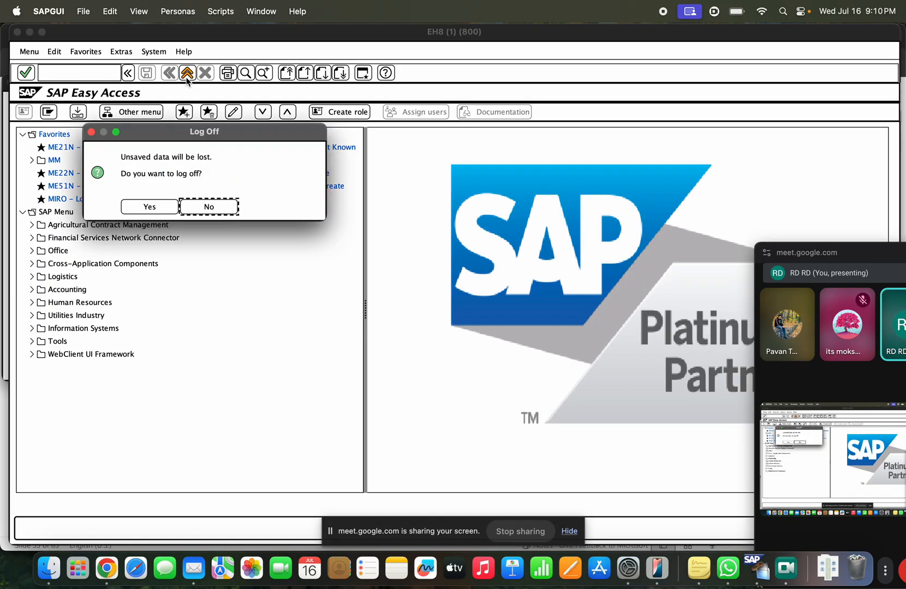
key(Return)
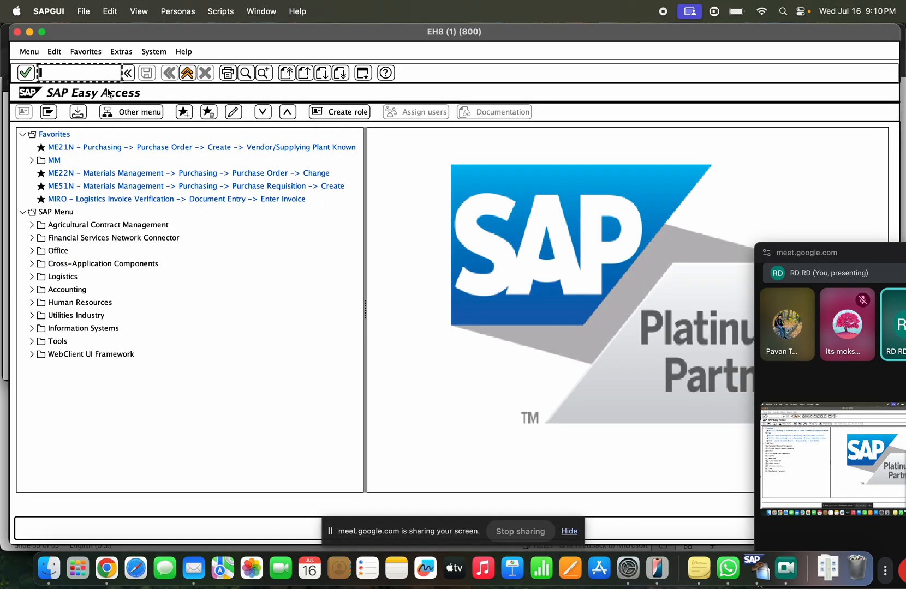
text(mm02)
key(Return)
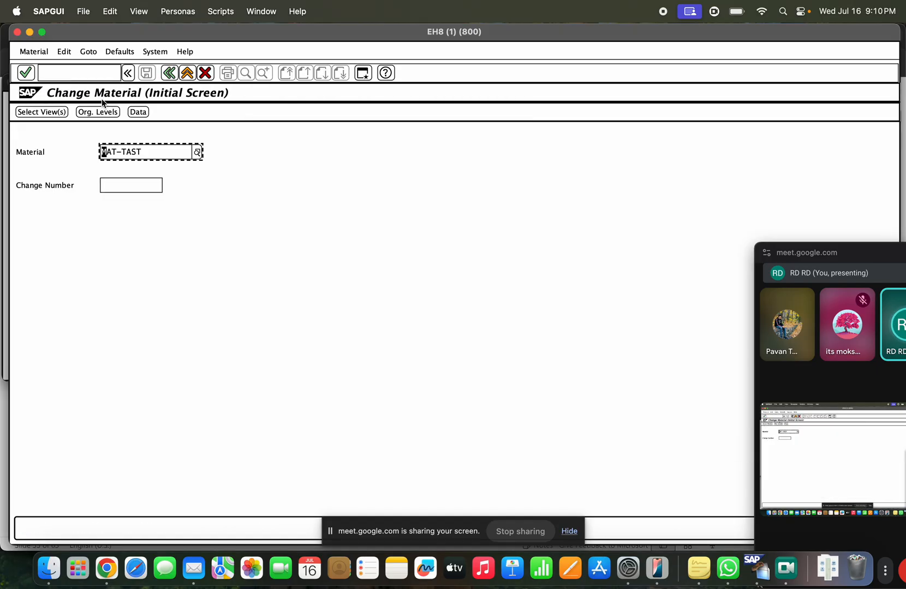
key(Return)
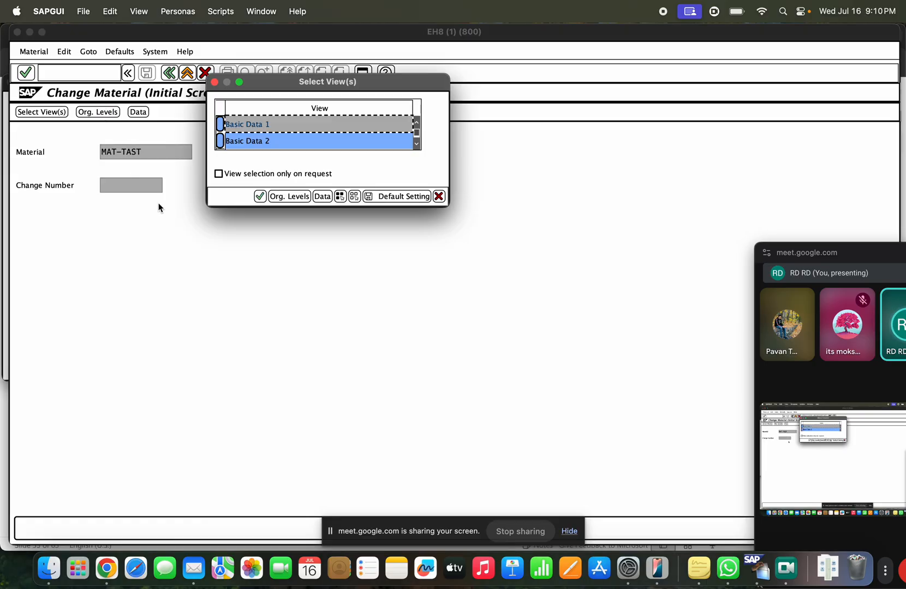
Step: In Basic Data 1, replace the description with 'TAST Material' and save the material
click(260, 197)
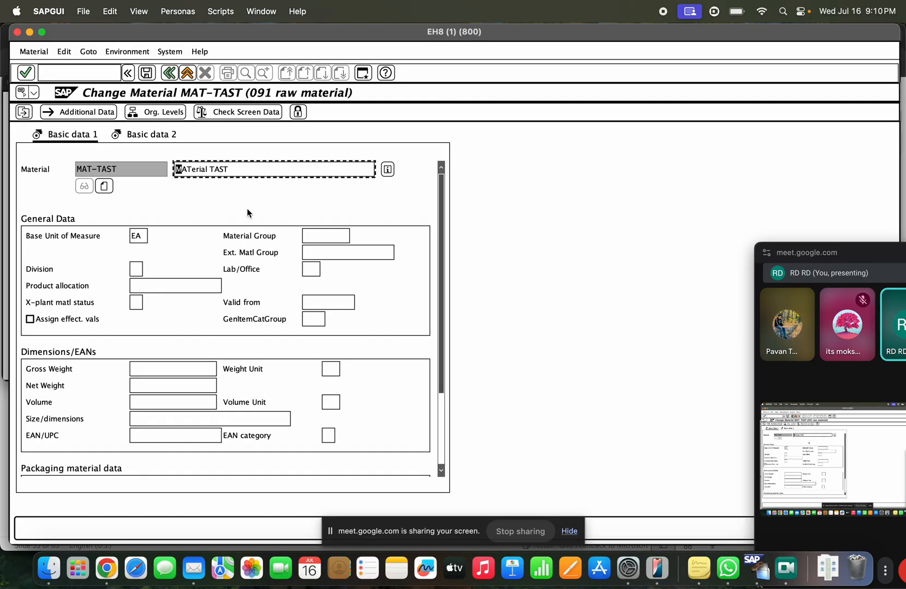
click(251, 171)
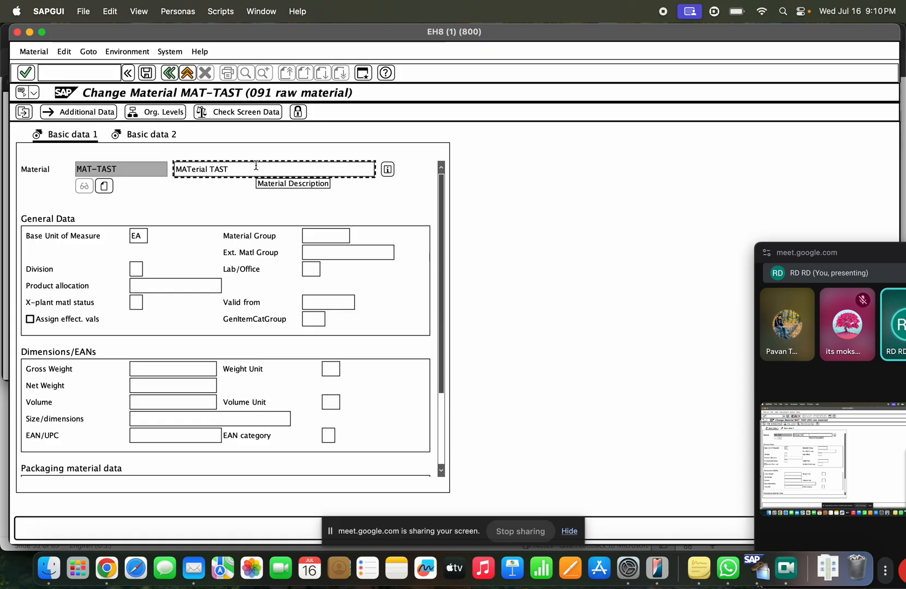
key(BackSpace)
key(BackSpace)
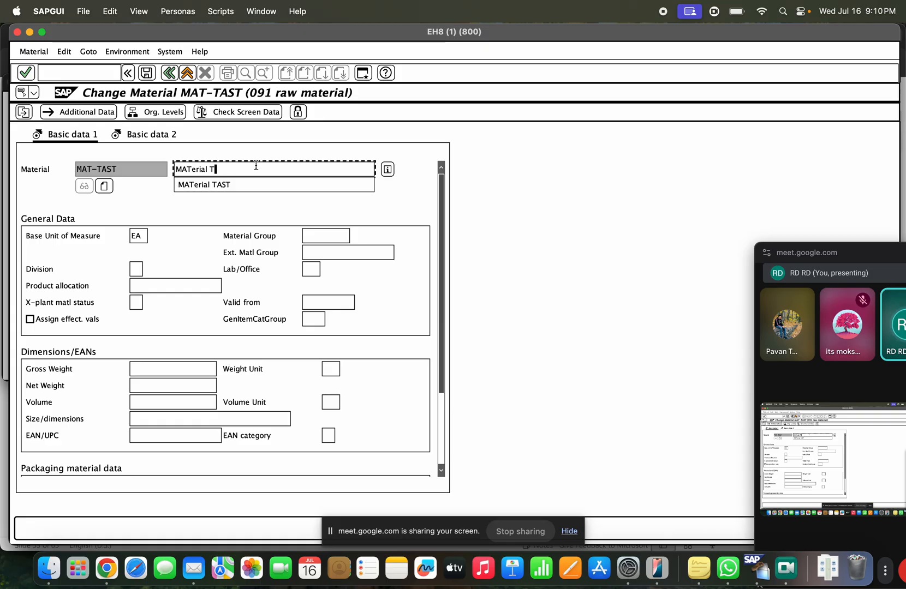
key(BackSpace)
key(BackSpace)
key(BackSpace)
key(BackSpace)
key(BackSpace)
key(BackSpace)
key(BackSpace)
key(BackSpace)
key(BackSpace)
key(BackSpace)
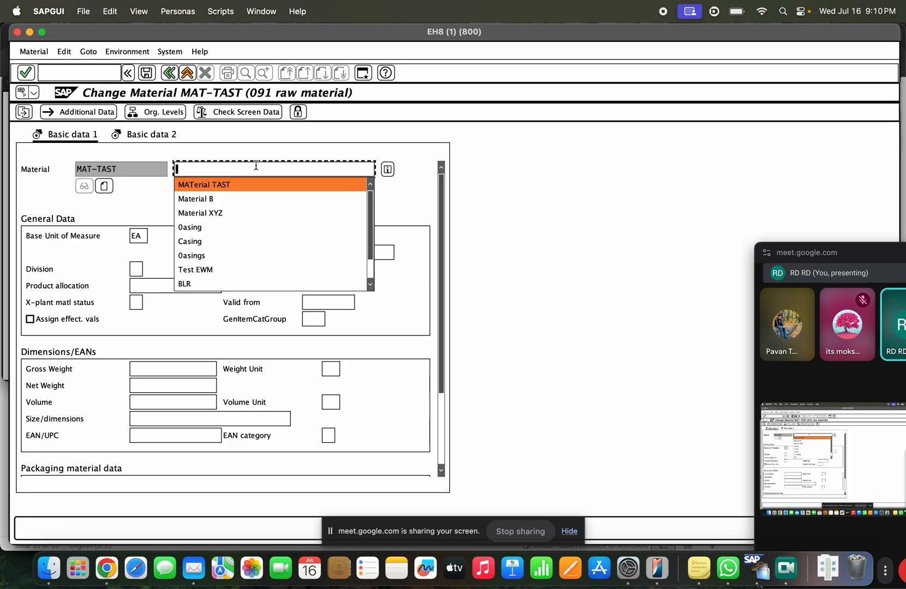
text(GT+)
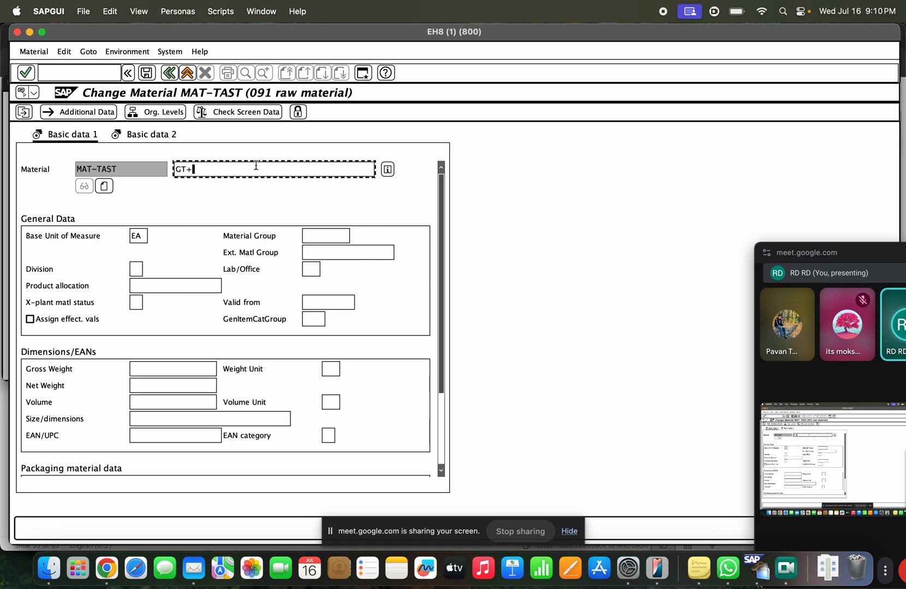
key(BackSpace)
key(BackSpace)
text(TAST Material)
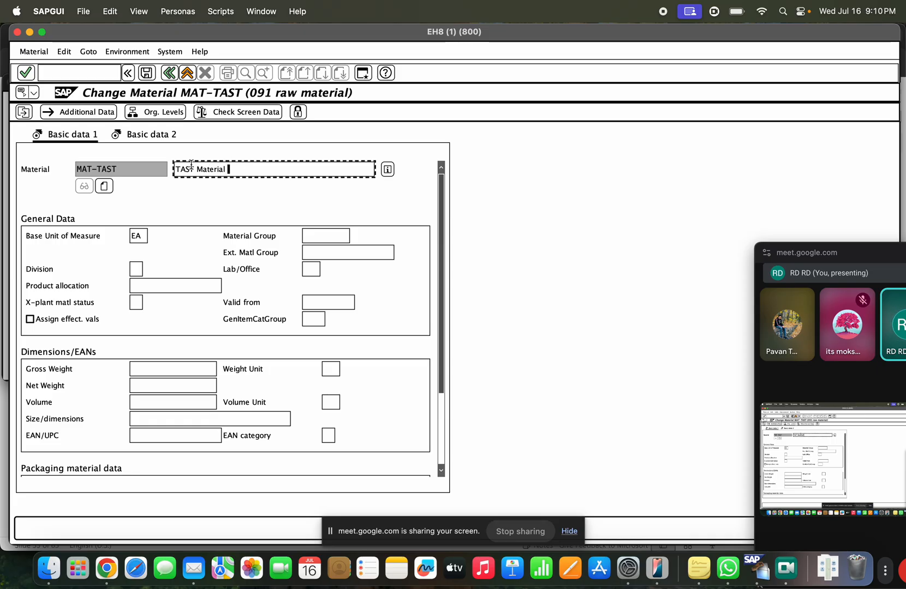
click(152, 75)
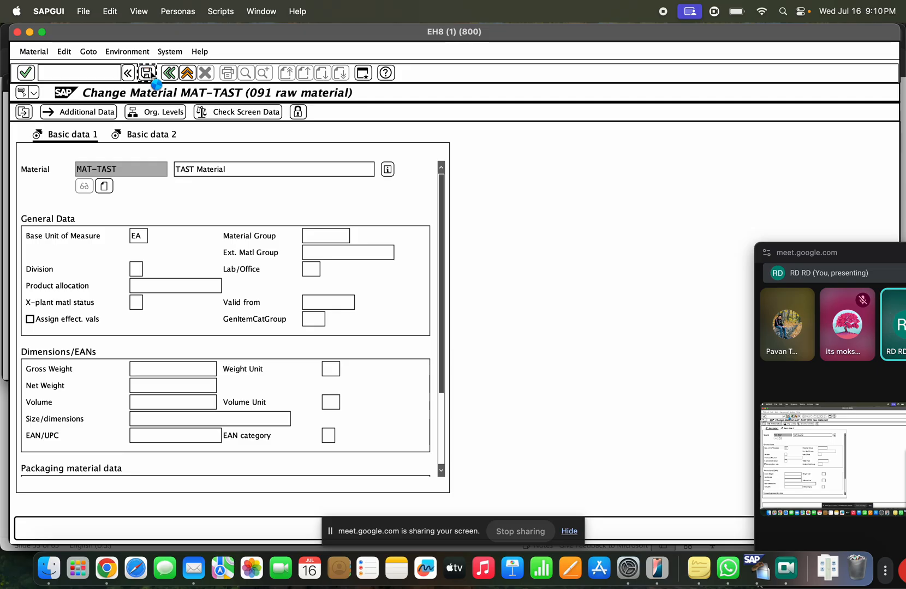
click(105, 79)
Step: Display MAT-TAST's Basic Data views in MM03 and check the description
text(/)
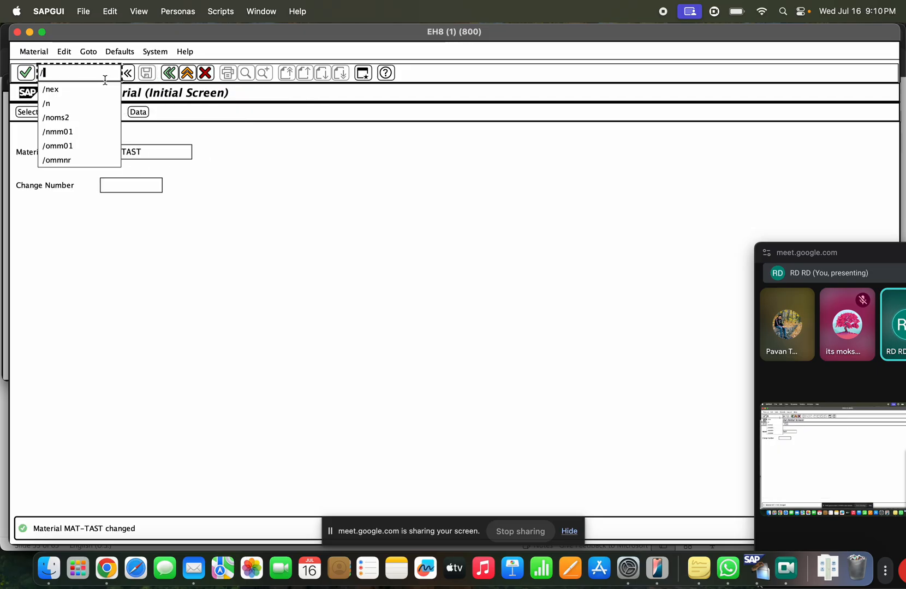
text(nmm03)
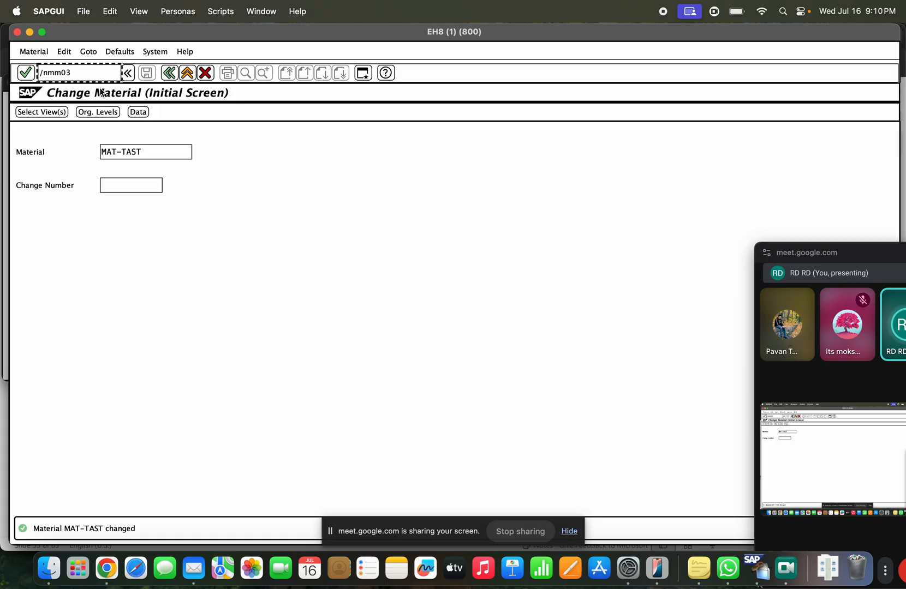
key(Return)
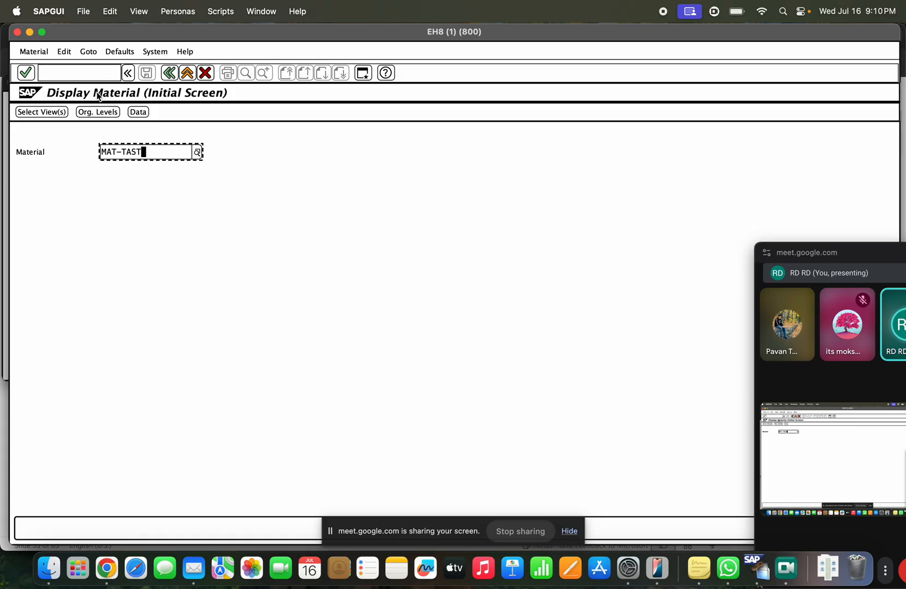
click(88, 113)
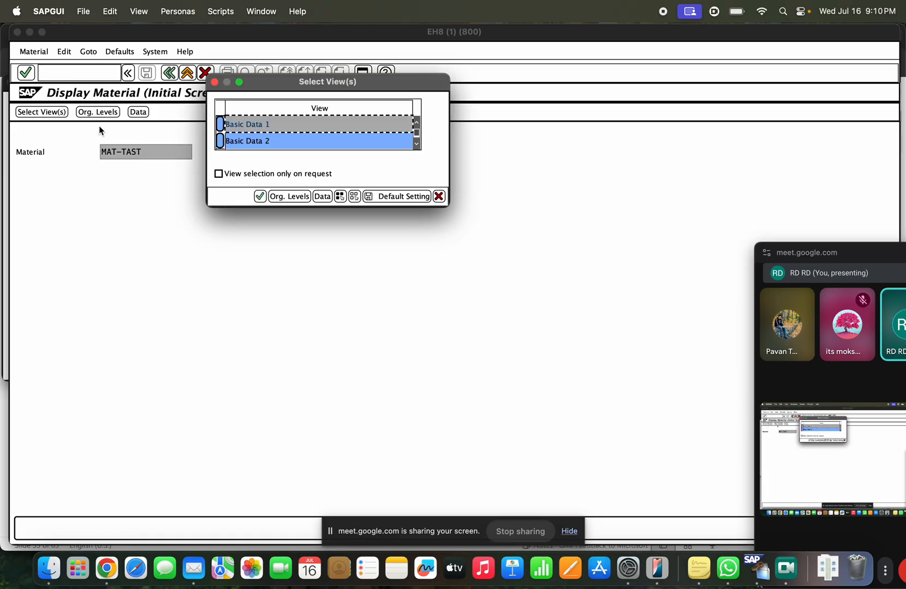
click(259, 197)
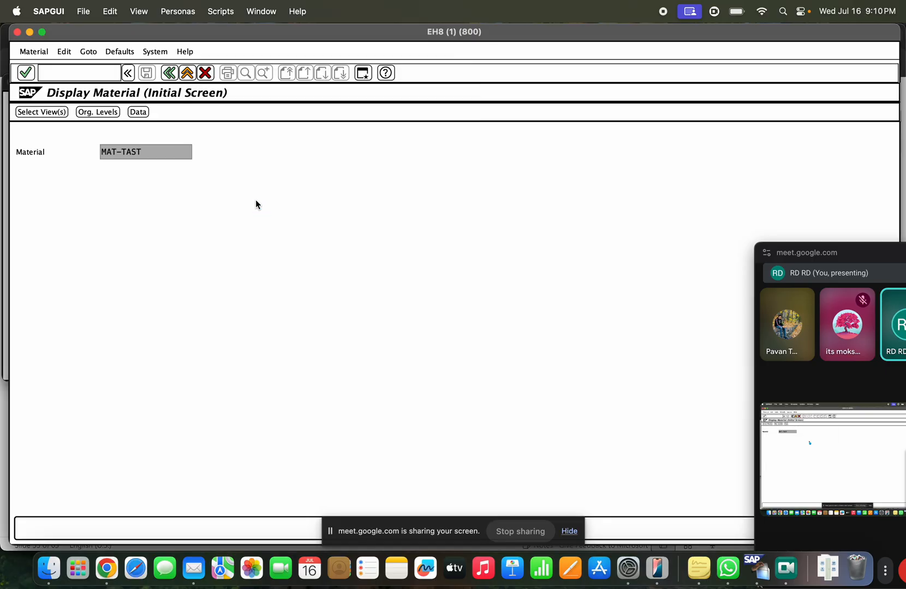
drag(235, 170, 214, 168)
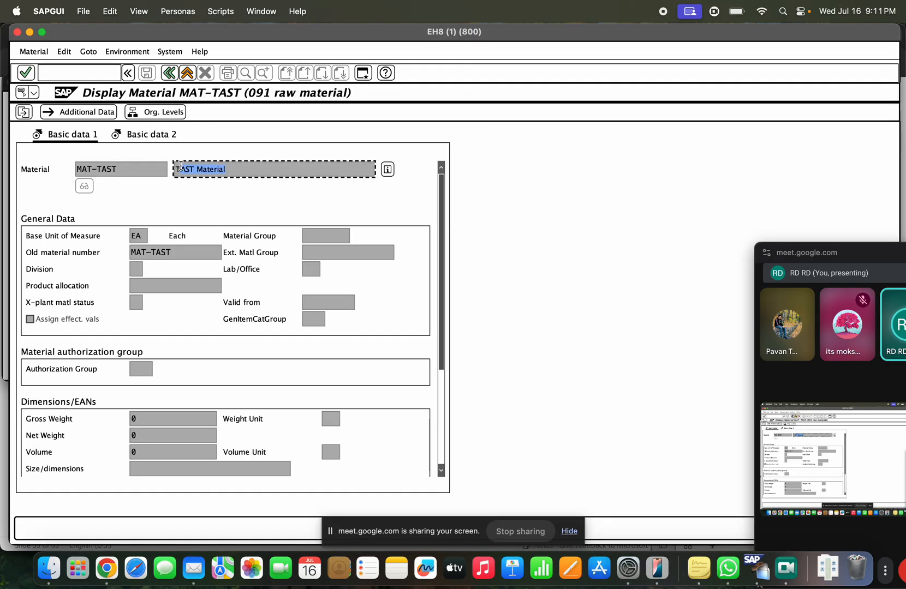
click(180, 76)
Step: Run MM04 for MAT-TAST, list its change documents, and inspect the MM01 entry
text(mm)
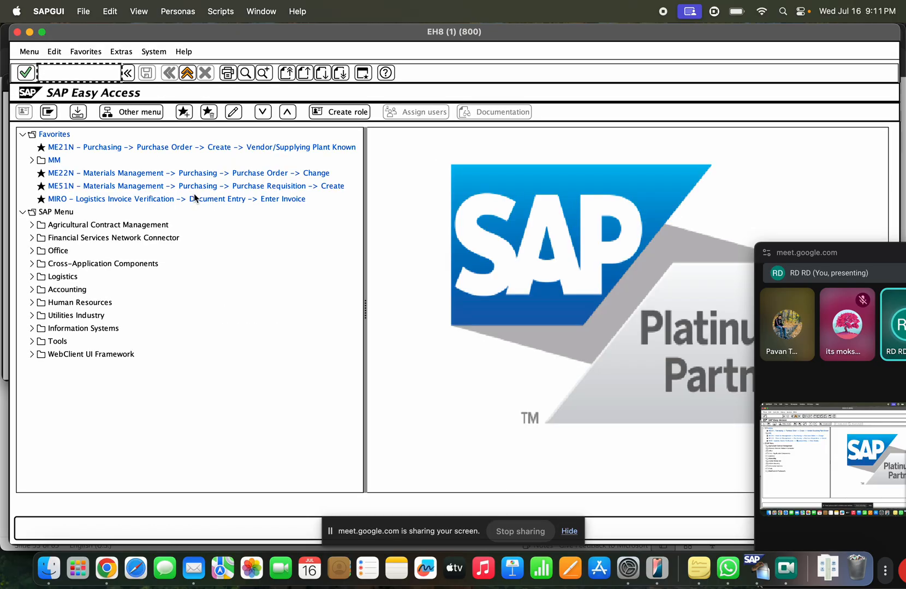
text(04)
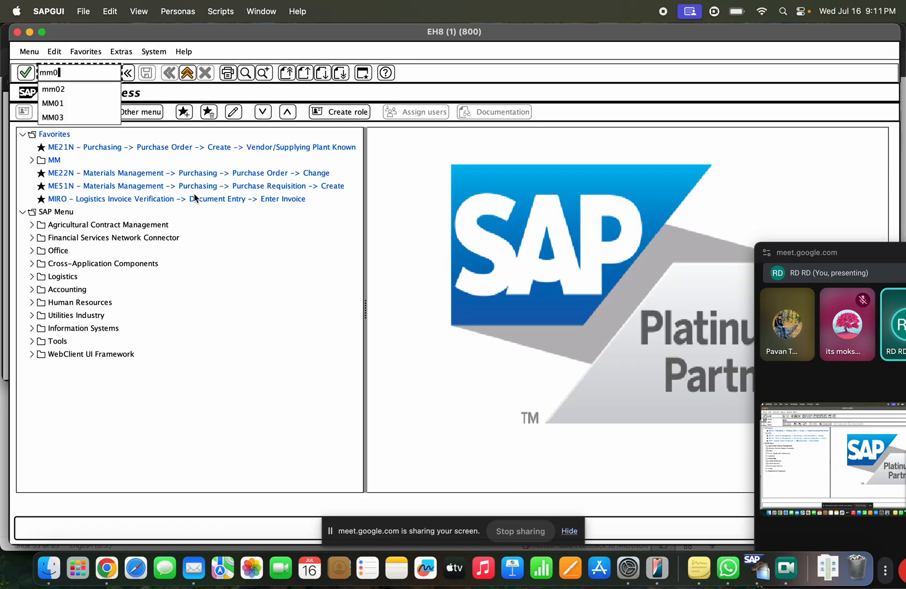
key(Return)
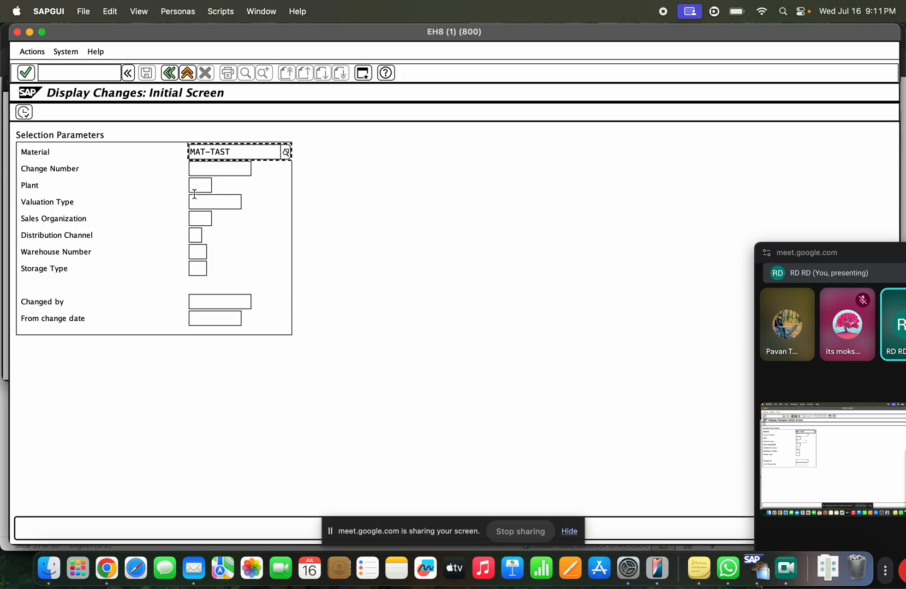
click(226, 168)
click(203, 186)
click(205, 202)
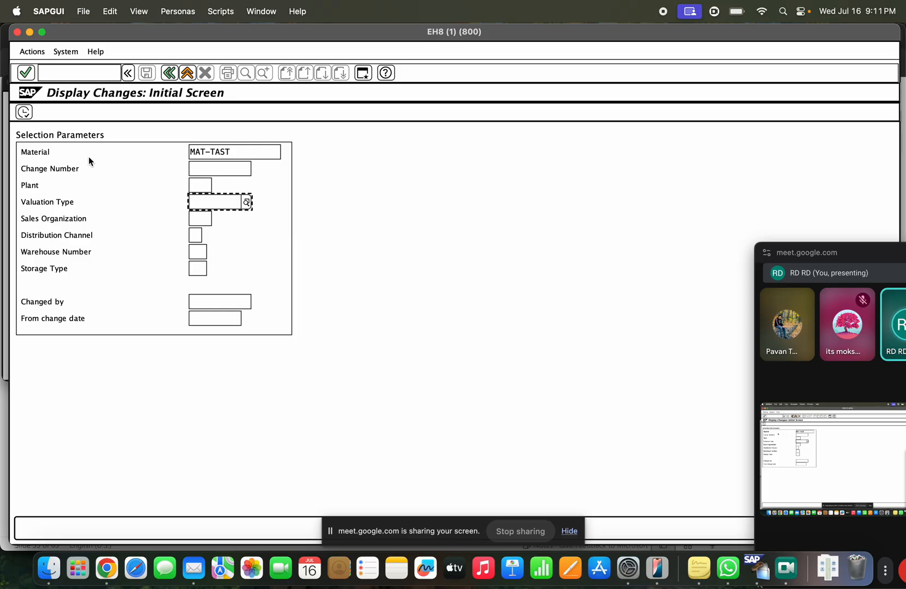
click(24, 112)
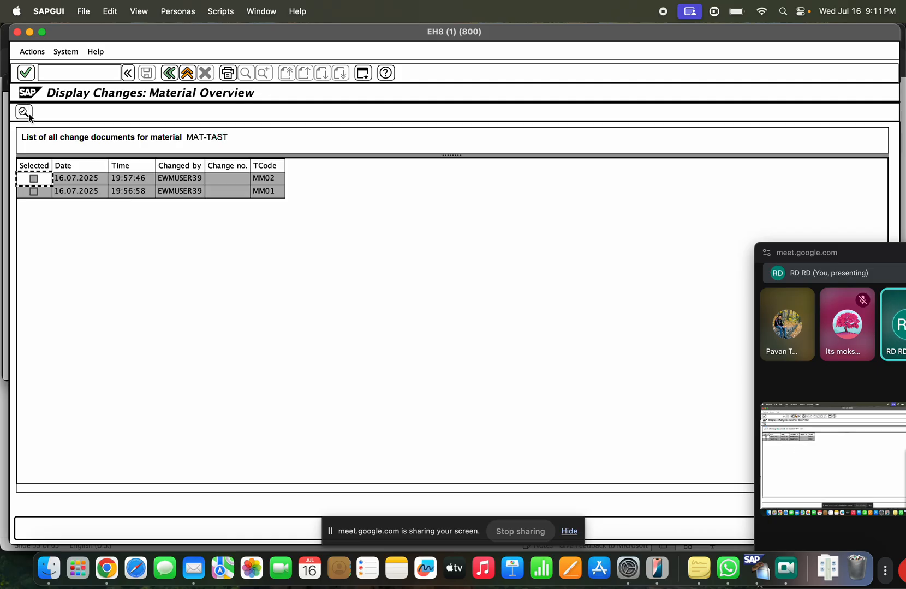
click(269, 167)
click(255, 191)
click(133, 196)
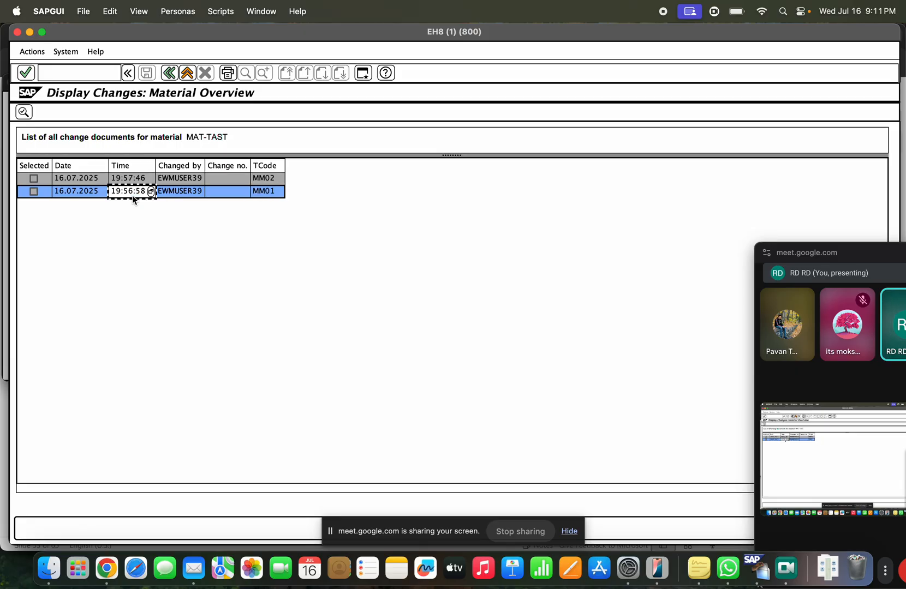
click(256, 191)
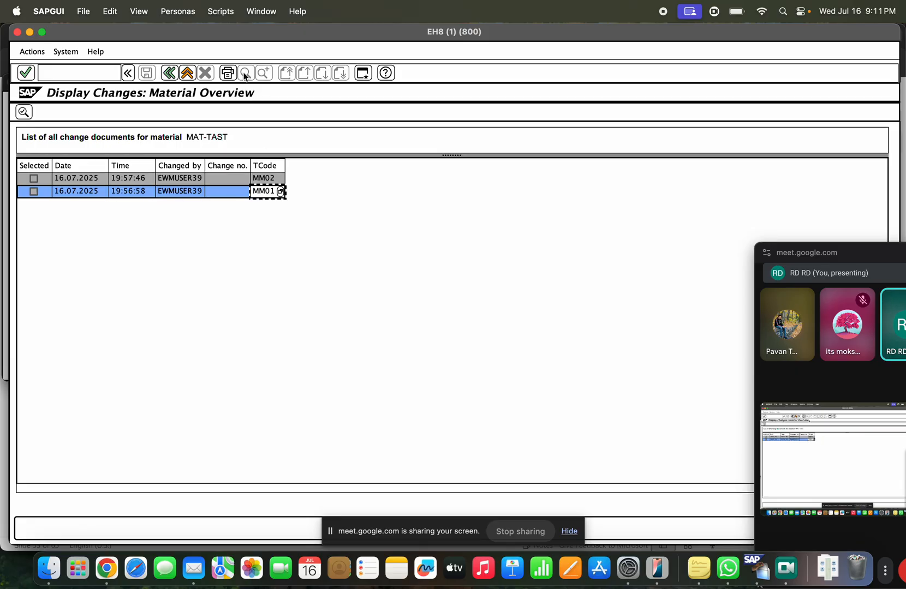
Step: Check the current system time in the System Status window
click(65, 51)
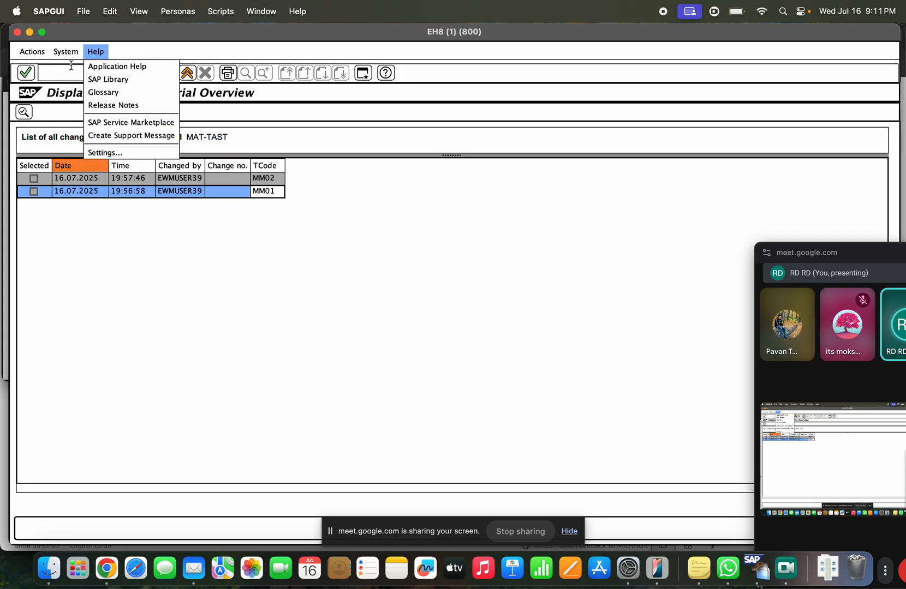
click(94, 214)
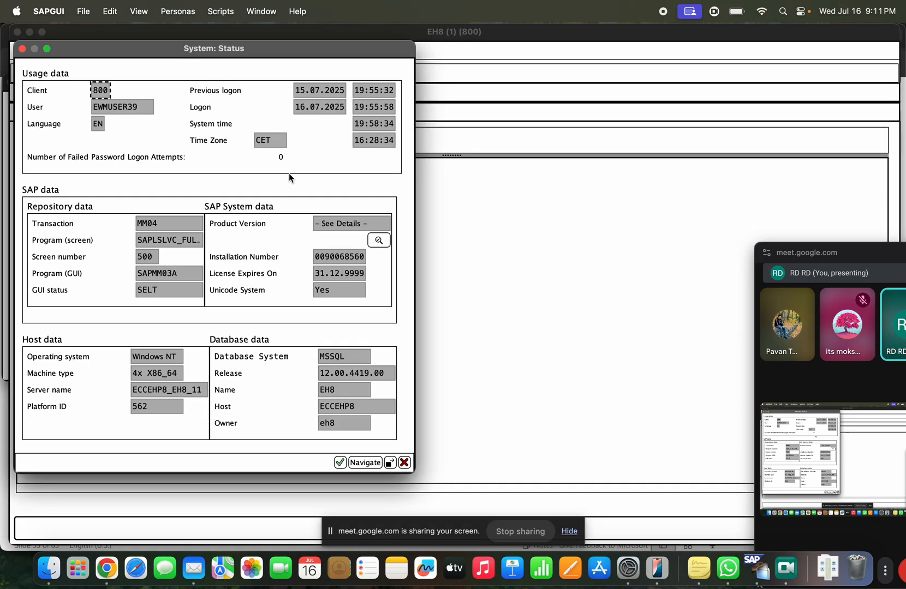
drag(354, 124, 399, 124)
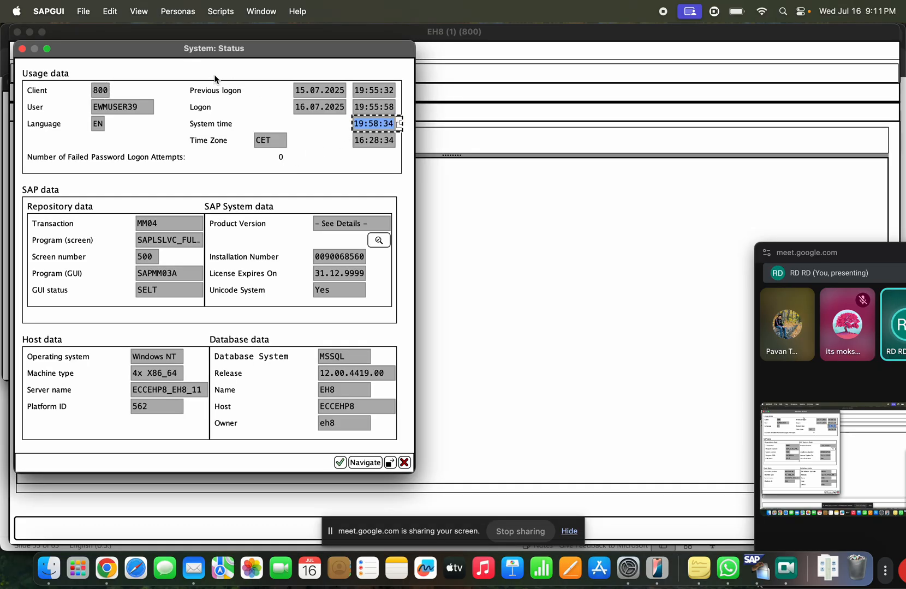
click(21, 49)
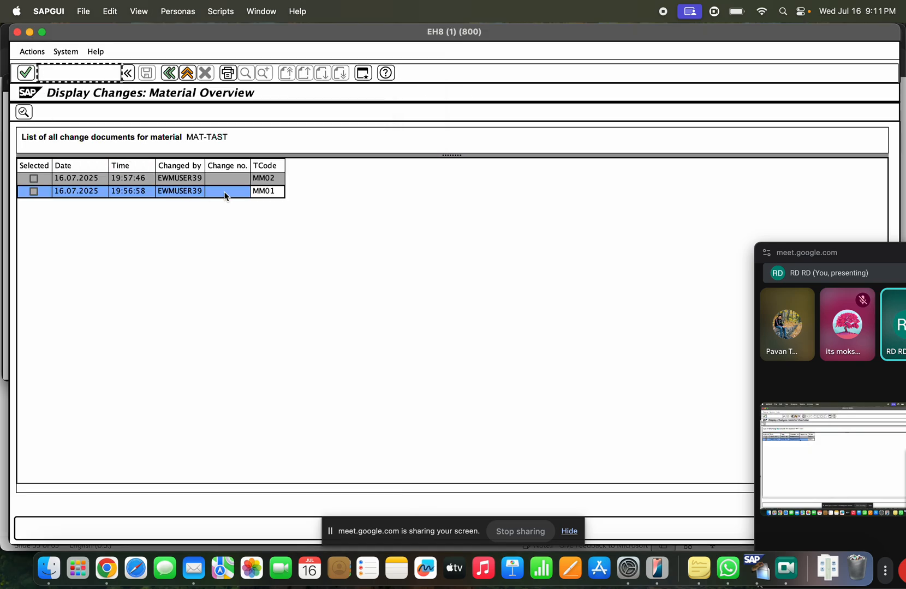
Step: Select the MM02 change entry in the change document list
click(257, 193)
click(192, 192)
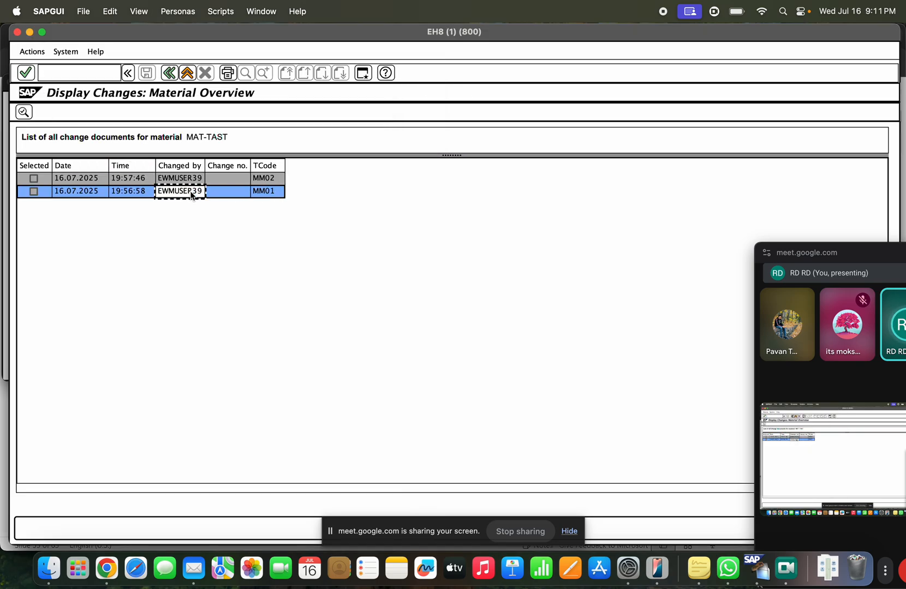
click(181, 179)
click(262, 181)
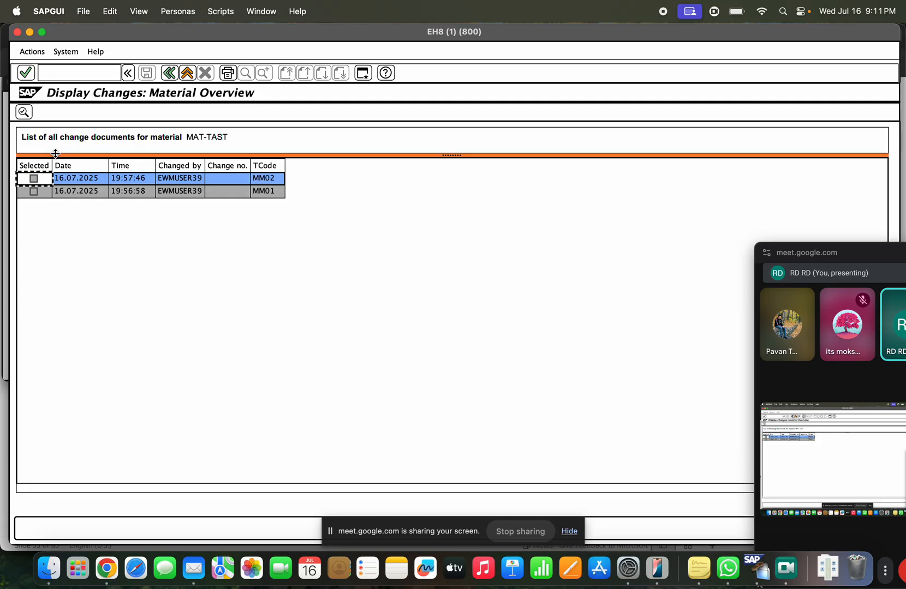
Step: Open the MM02 change details, compare old and new description values ('TAST Material'), then exit
click(25, 112)
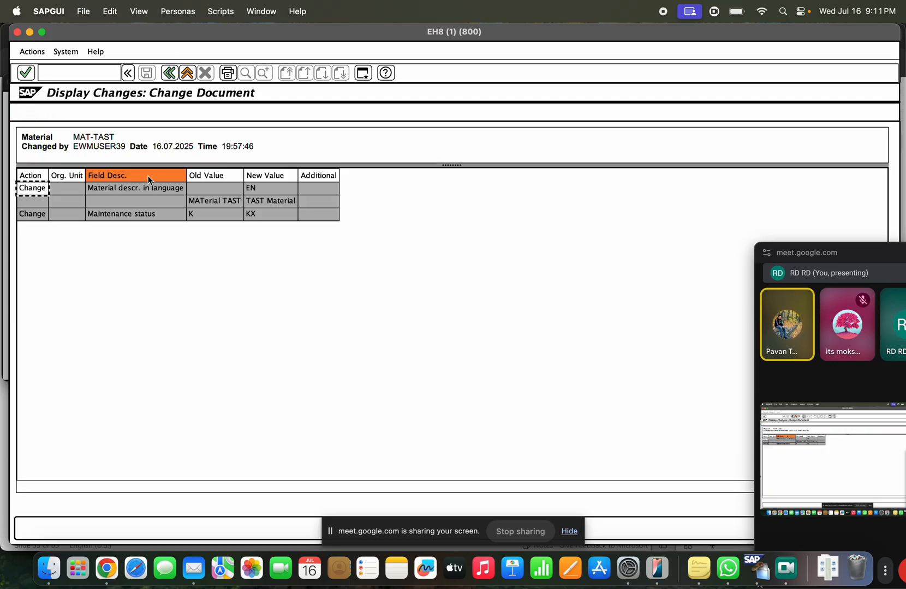
click(225, 204)
click(213, 176)
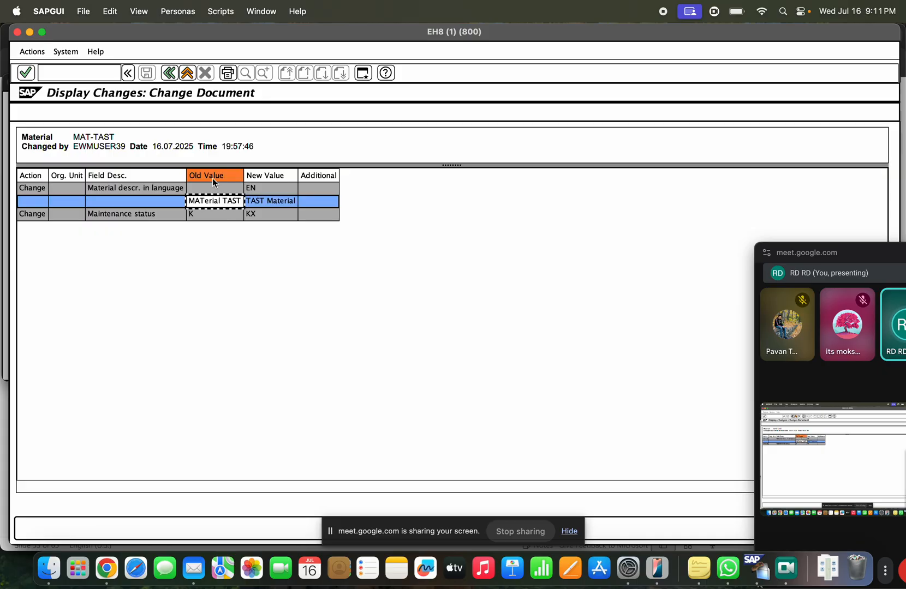
click(268, 175)
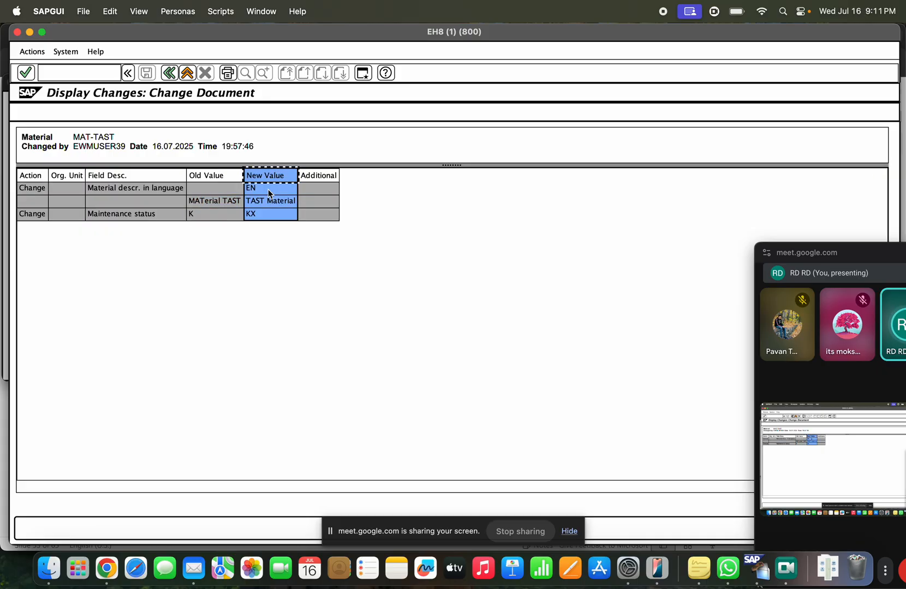
click(268, 202)
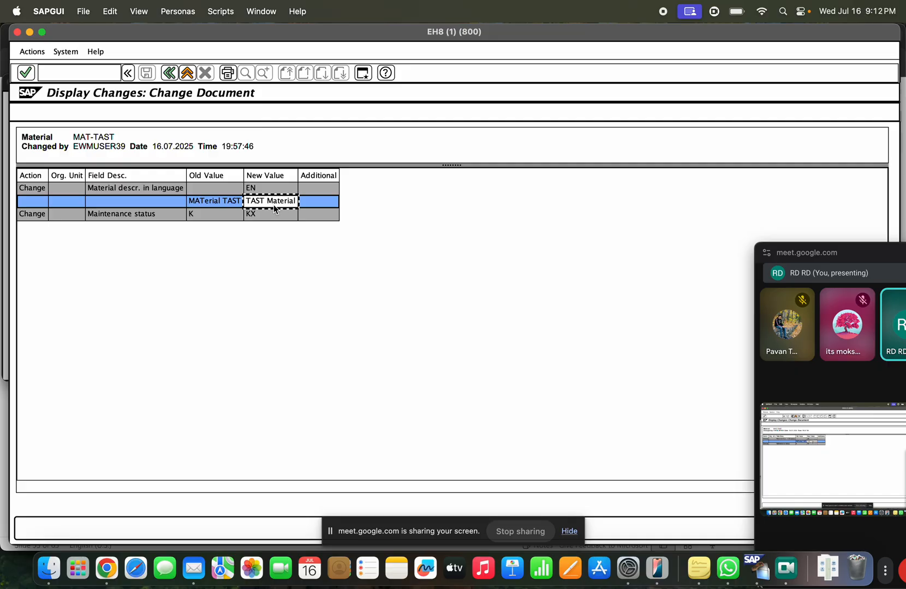
click(207, 207)
click(247, 206)
click(228, 205)
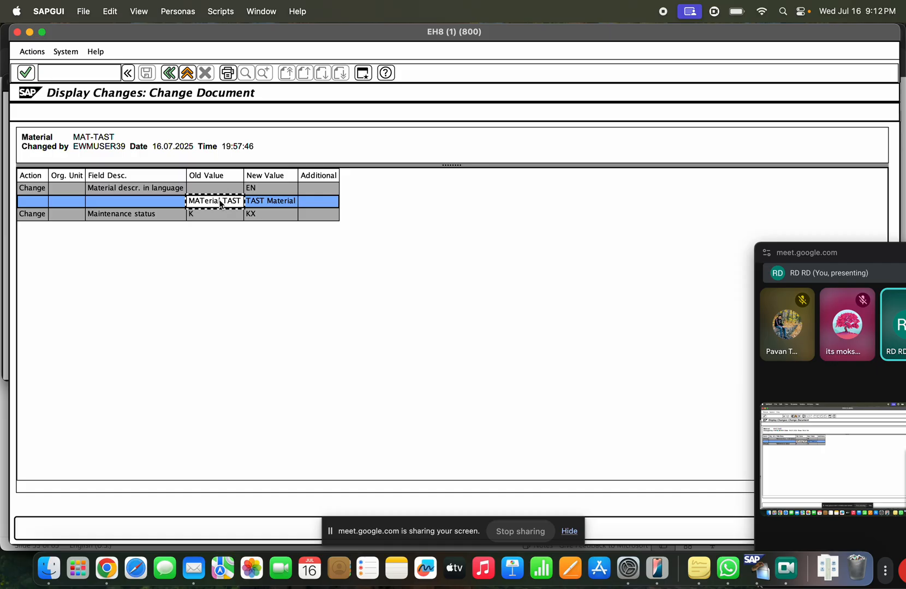
click(253, 205)
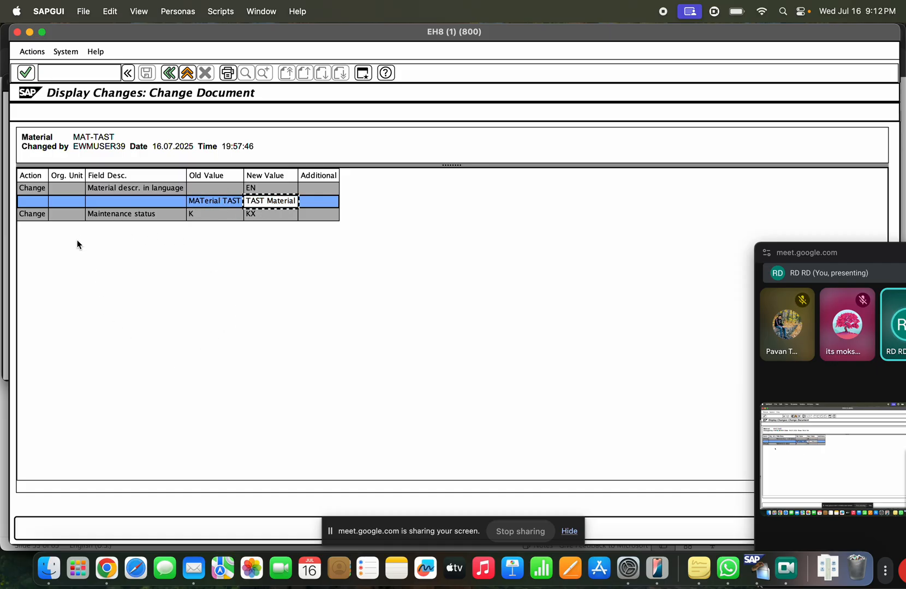
click(186, 74)
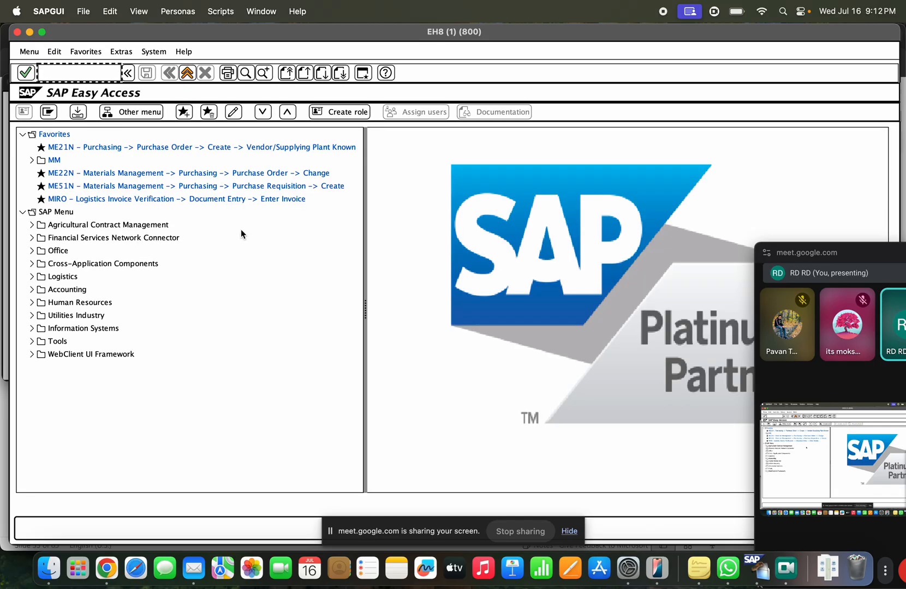
Step: In MM02 Basic Data 1, pick Division 00 Common and Material Group 00108 Engines, save, and exit
text(mm02)
key(Return)
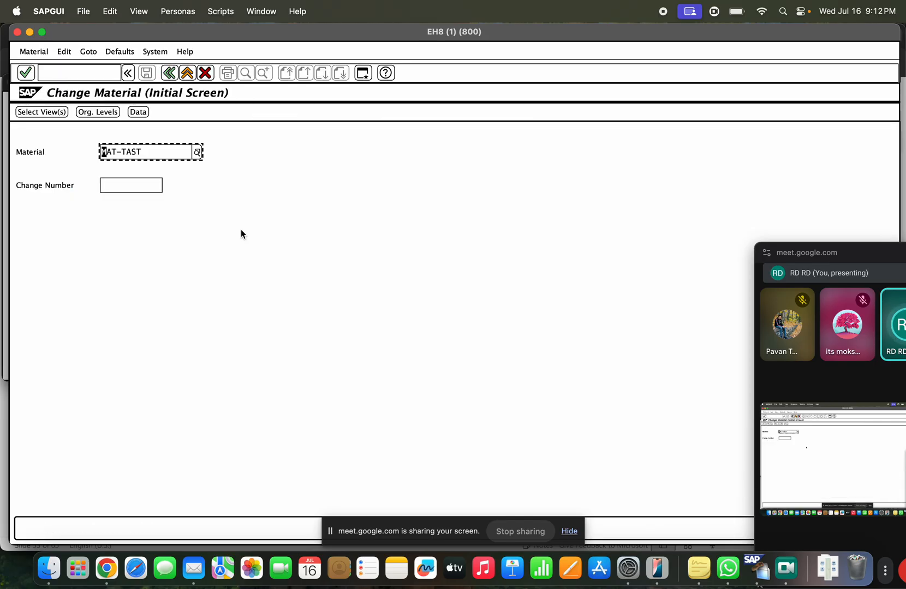
key(Return)
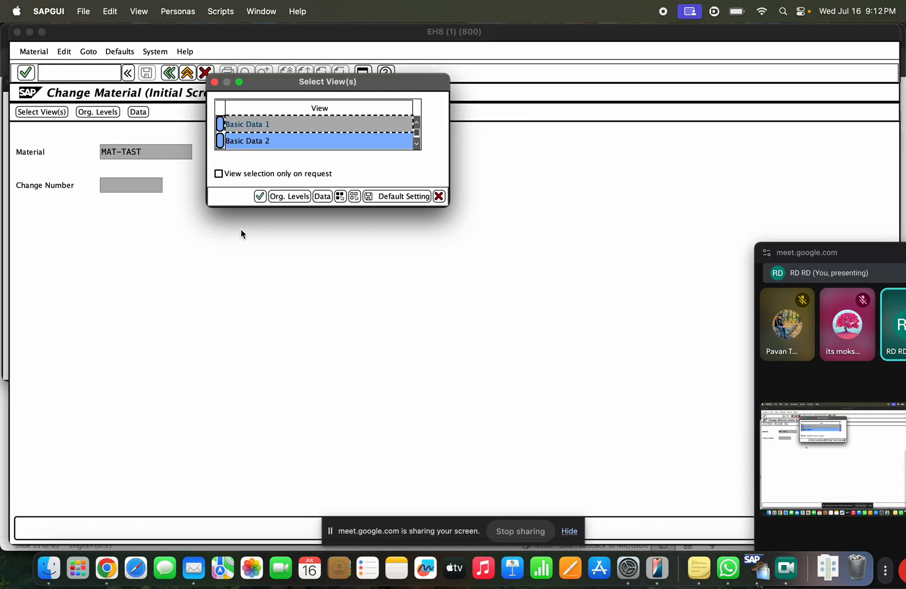
key(Return)
click(143, 272)
click(146, 271)
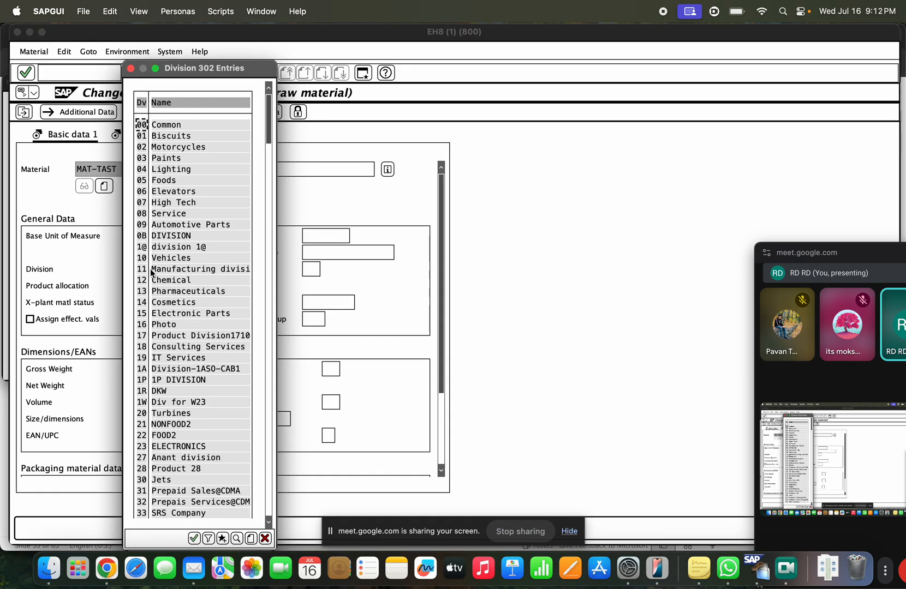
double_click(169, 125)
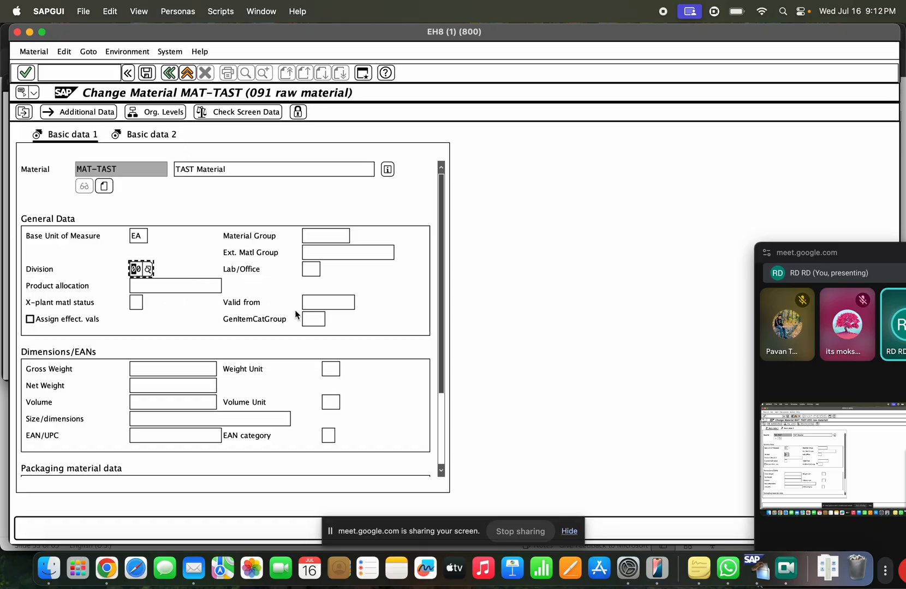
click(321, 241)
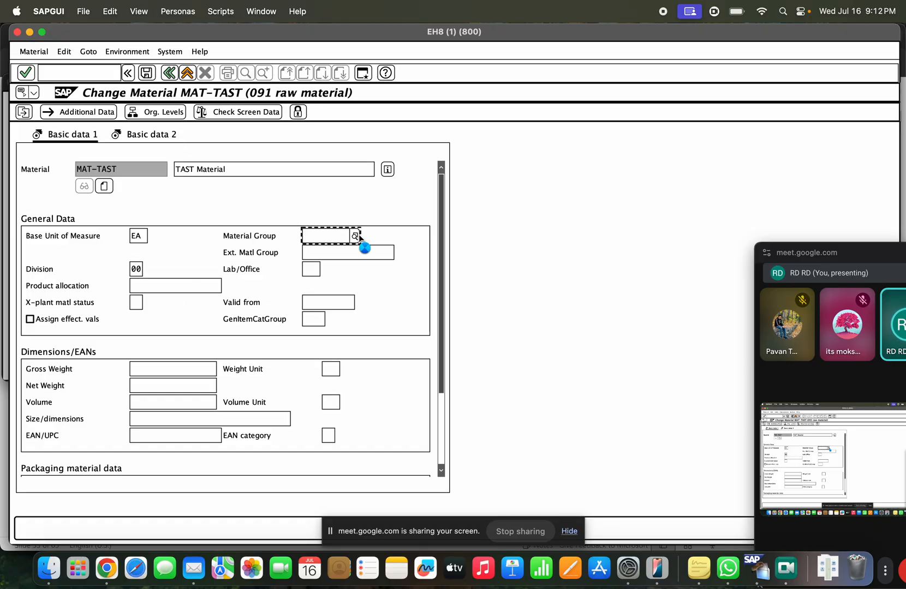
click(355, 238)
double_click(359, 234)
click(150, 75)
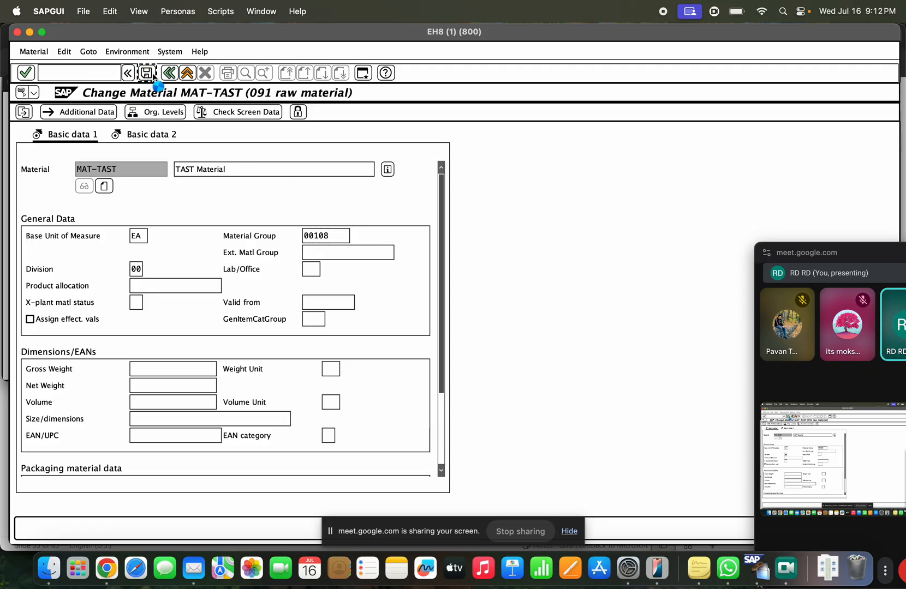
click(186, 74)
Step: Run MM04 for MAT-TAST, open an MM02 change's details, then back out to the main menu
text(mm0)
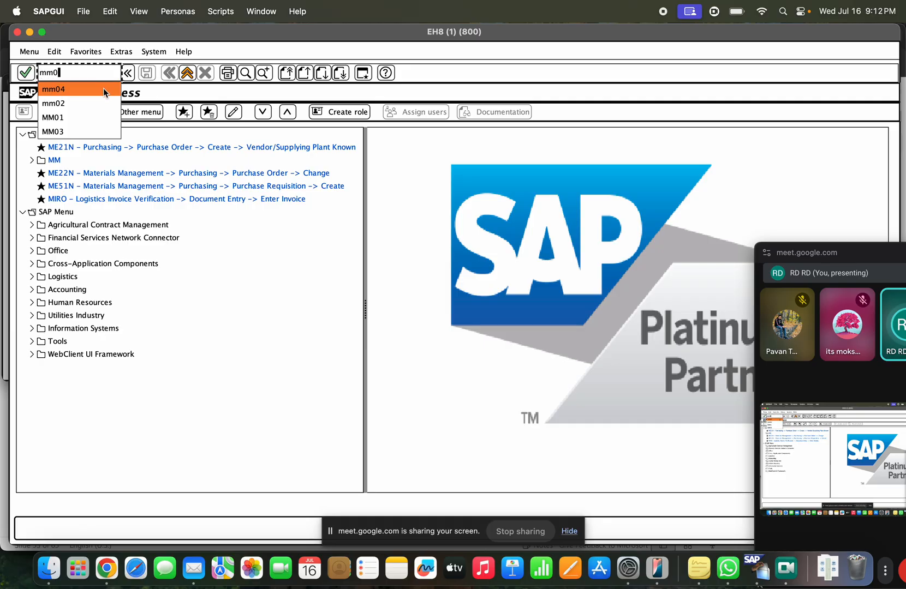
click(103, 89)
key(Return)
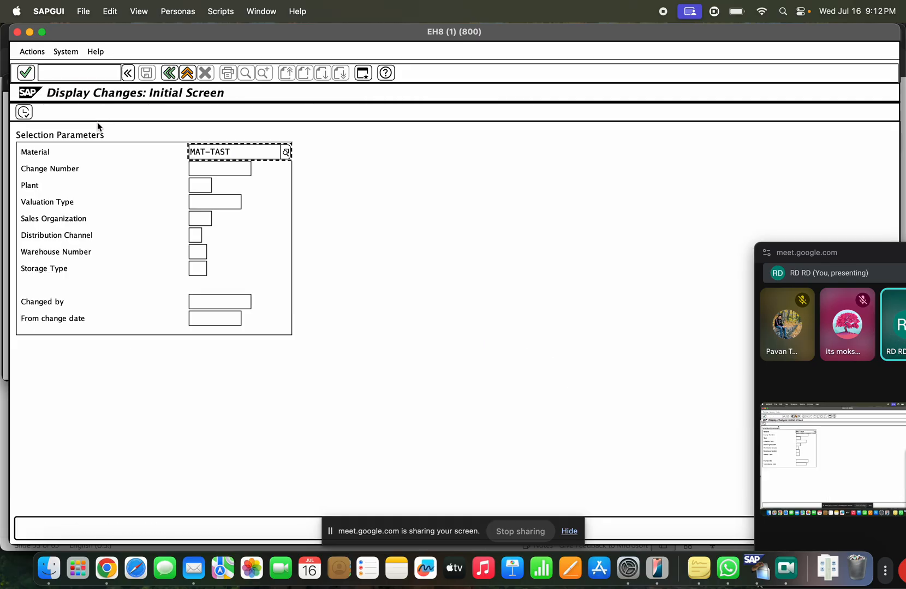
click(24, 113)
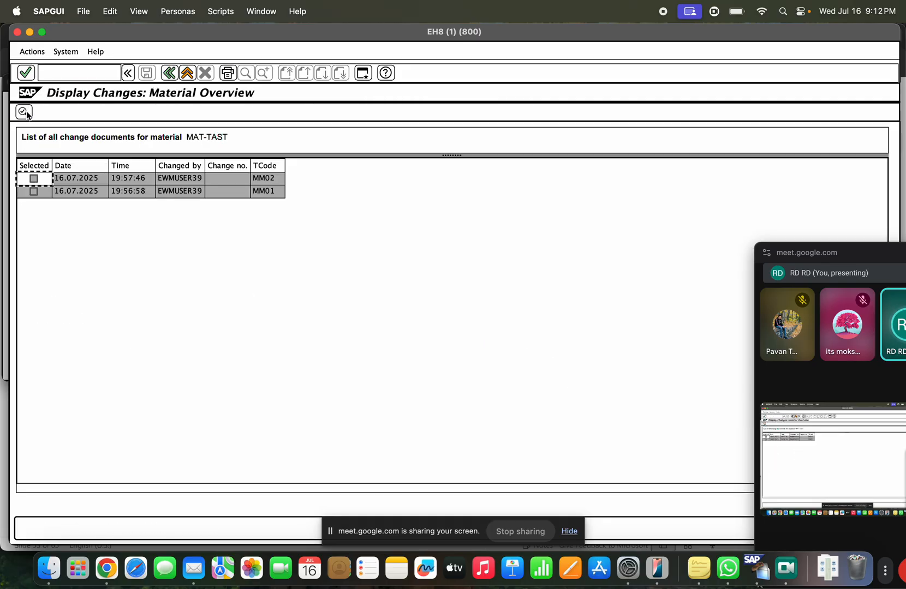
double_click(259, 182)
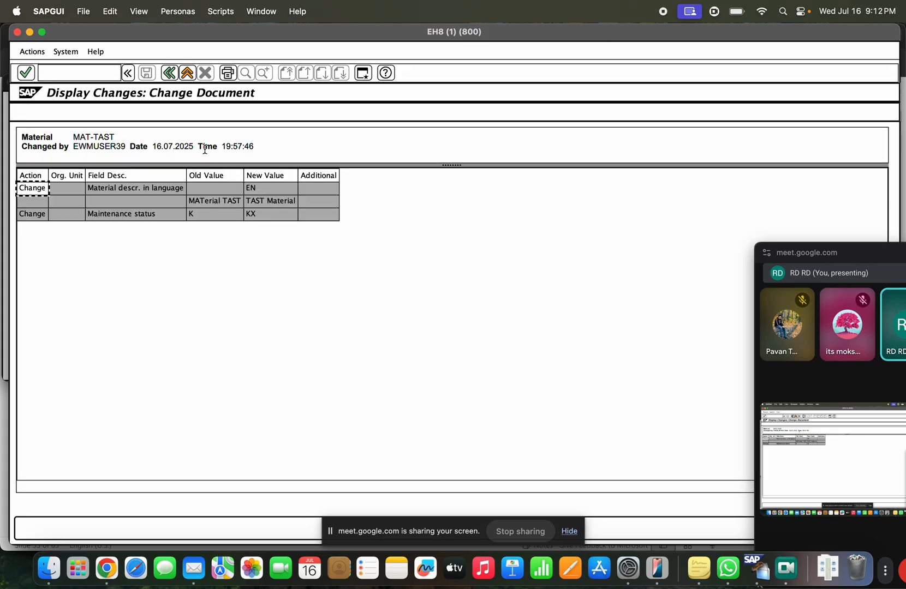
click(170, 74)
click(171, 74)
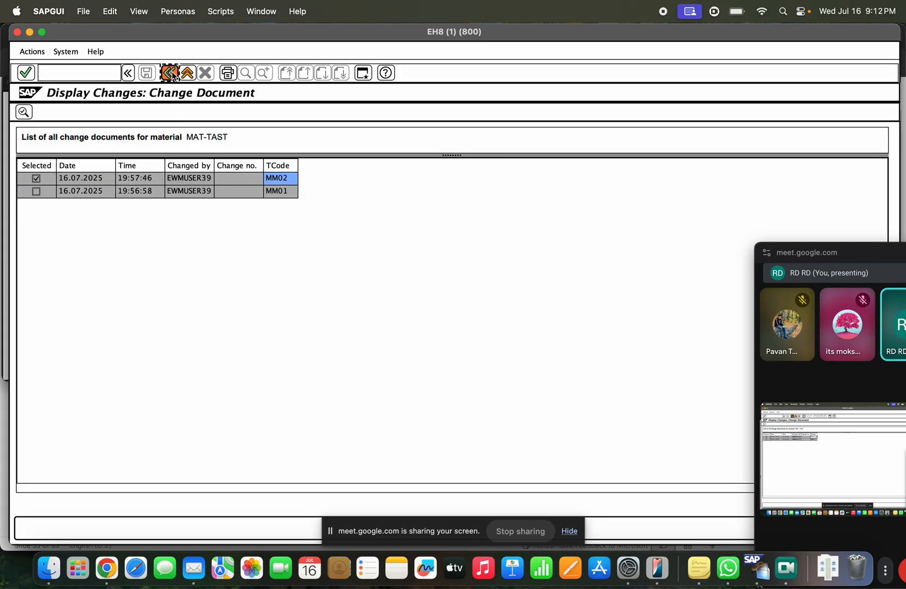
click(170, 73)
Step: Rerun MM04 and open the newest 19:59:30 change document
text(mm04)
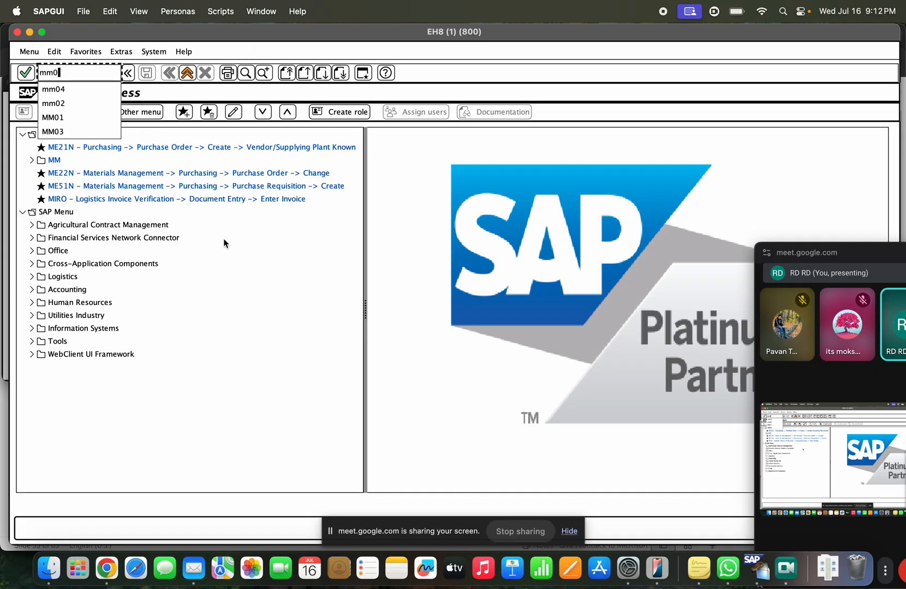
key(Return)
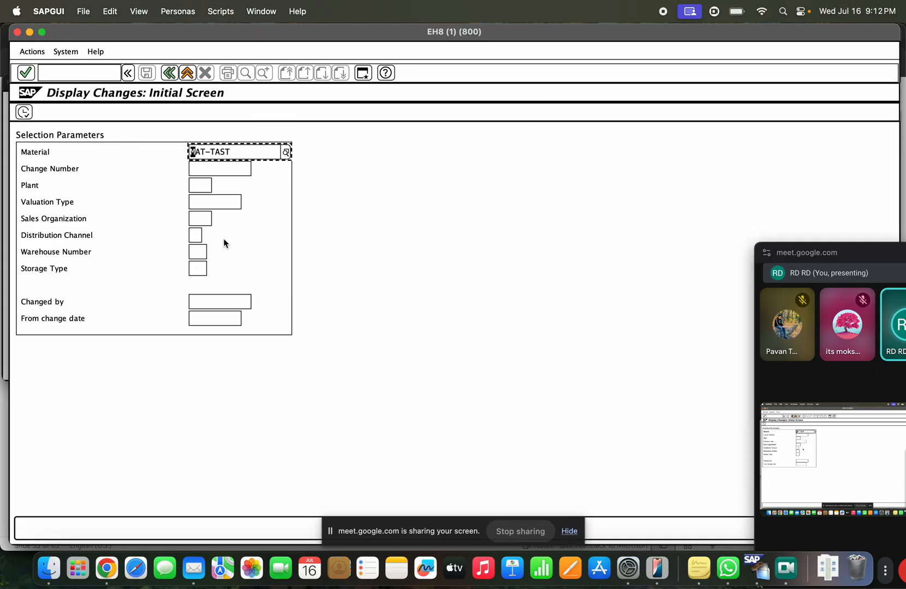
click(25, 111)
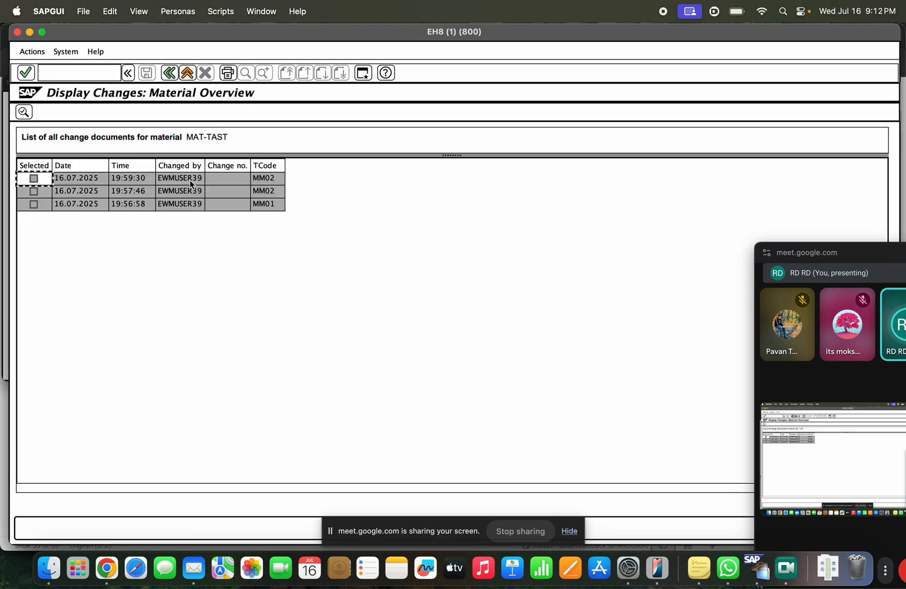
click(187, 180)
click(217, 180)
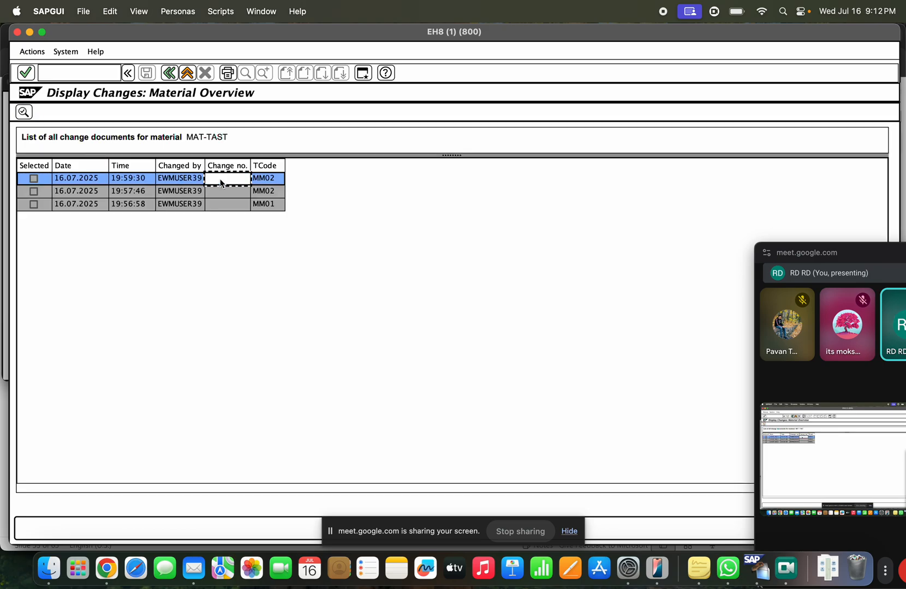
double_click(135, 179)
Step: Review the old and new values for Material Group 00108 and Division 00
click(185, 194)
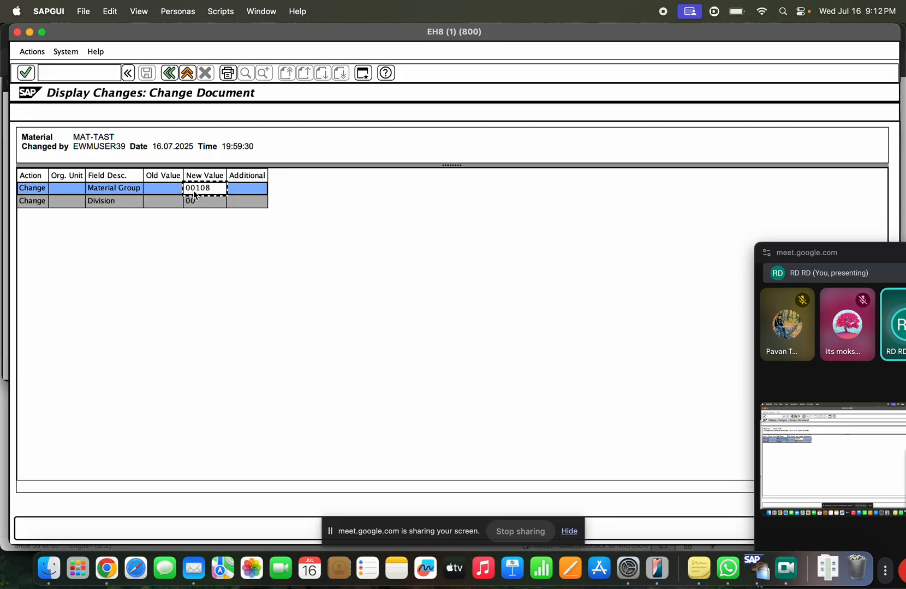
click(197, 202)
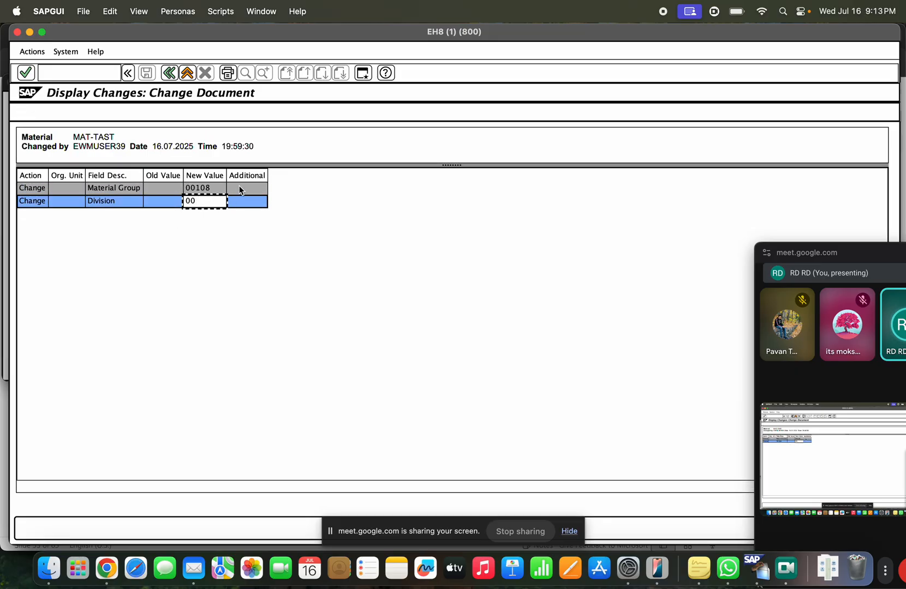
click(238, 202)
click(127, 191)
click(155, 189)
click(156, 177)
click(191, 176)
click(198, 200)
Step: Back in the change list, review each entry's time, user and transaction code (MM01, MM02)
click(169, 73)
click(235, 205)
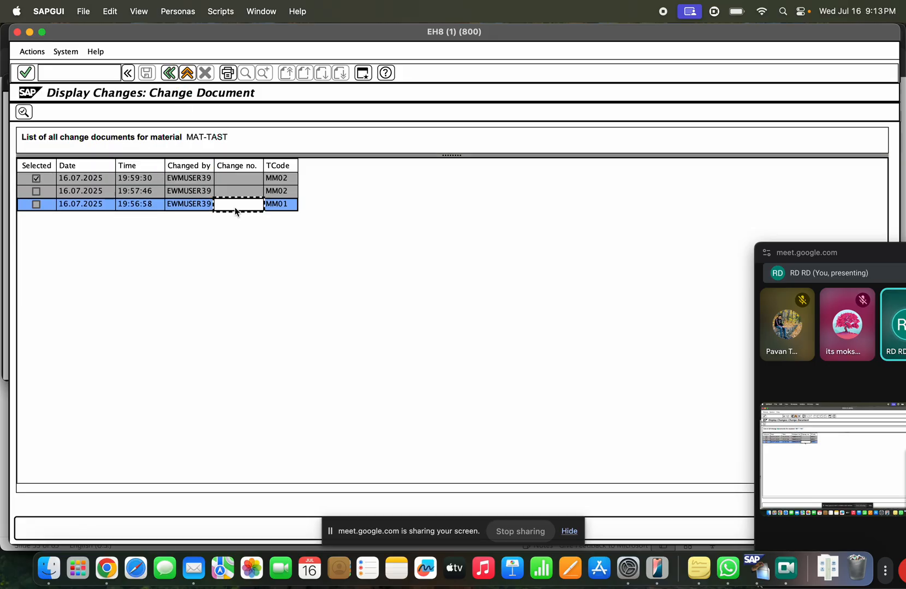
click(157, 204)
click(158, 191)
click(184, 191)
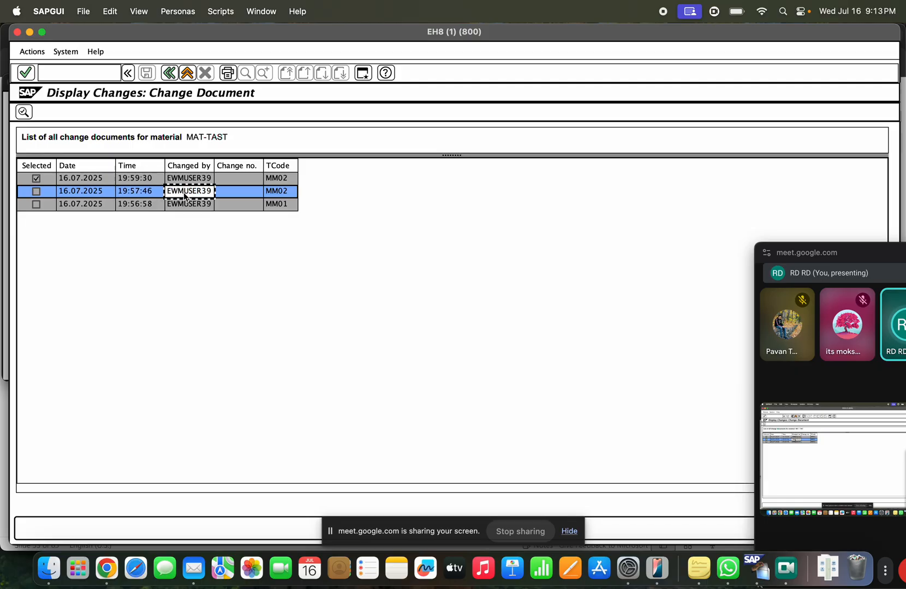
click(187, 204)
click(277, 204)
click(274, 192)
click(276, 179)
click(205, 179)
click(150, 192)
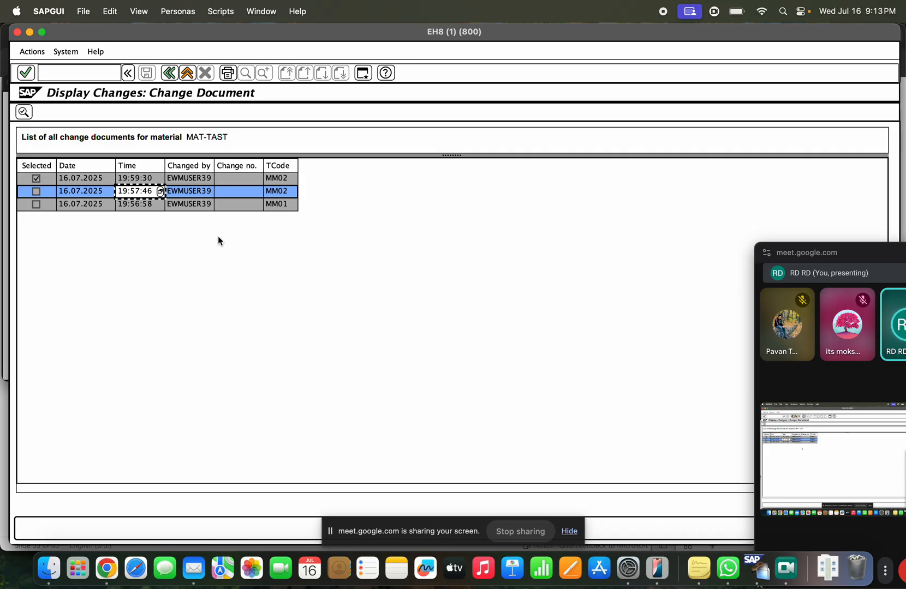
click(205, 178)
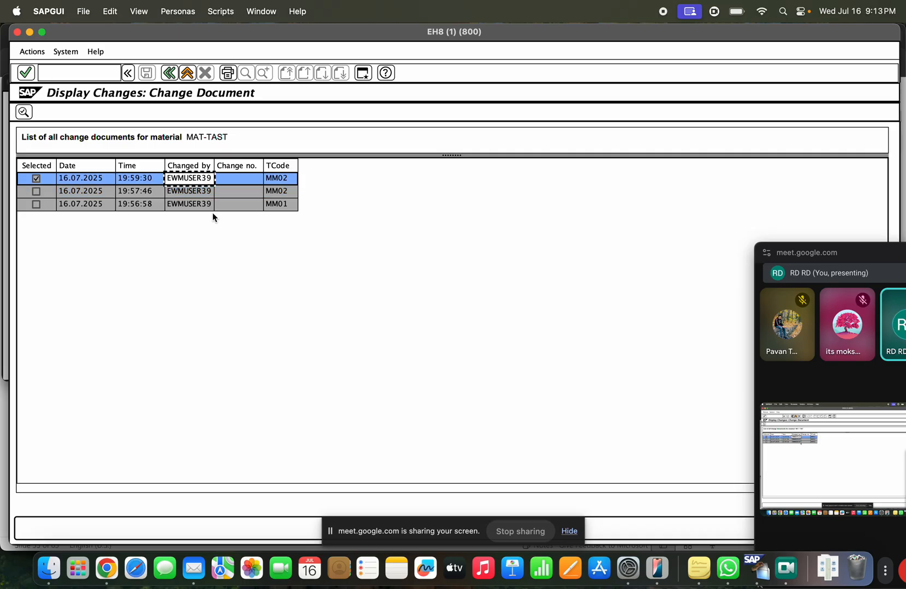
Step: Exit to the main menu, select the MM04 text on the slide, and return to SAP GUI
click(188, 80)
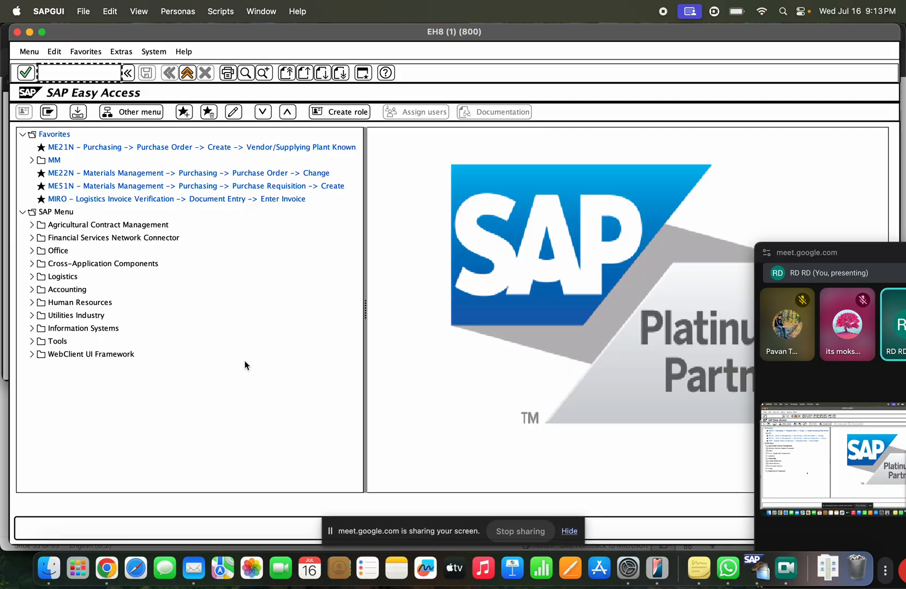
key(super+Tab)
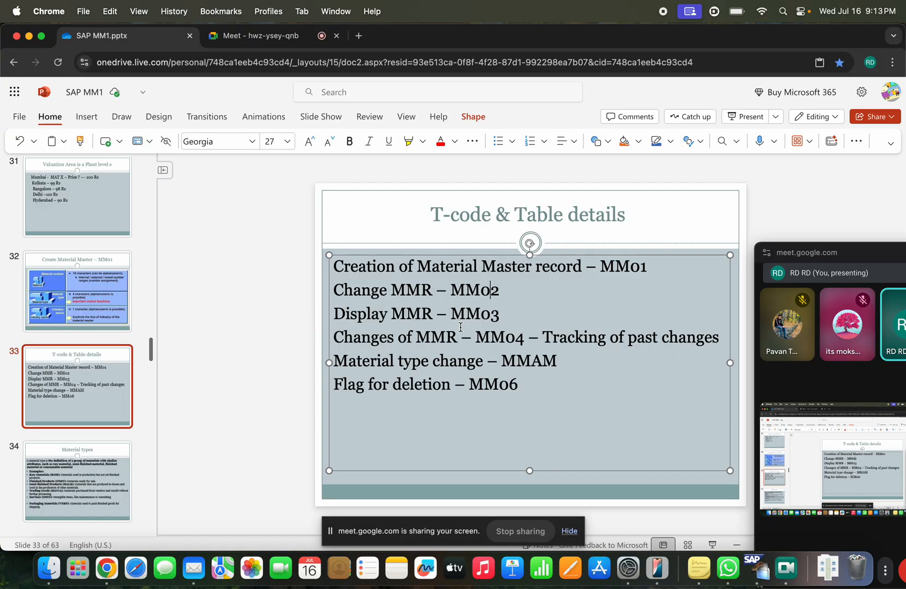
drag(528, 338, 363, 340)
click(454, 379)
key(super+Tab)
Step: Run MMAM to change MAT-TAST's material type from 091R to ZRMO, then exit to the menu
text(mmam)
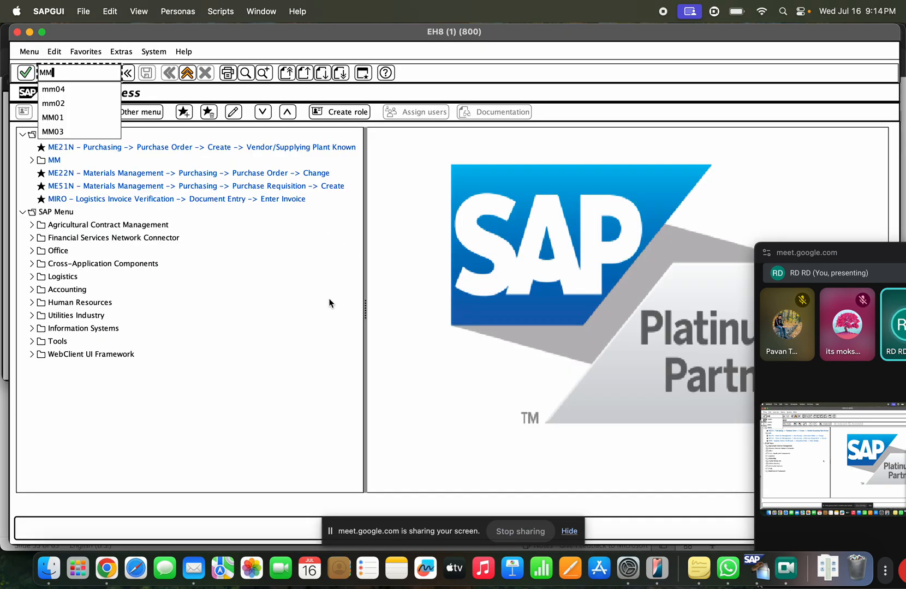
key(Return)
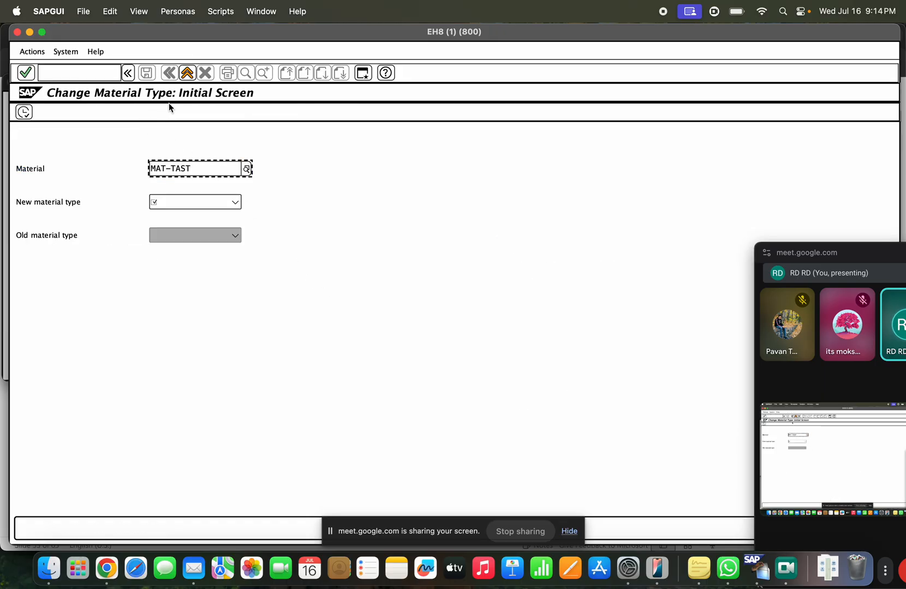
click(206, 202)
key(Down)
key(Down)
key(Down)
key(Down)
key(Down)
key(Down)
key(Down)
key(Down)
key(Down)
key(Down)
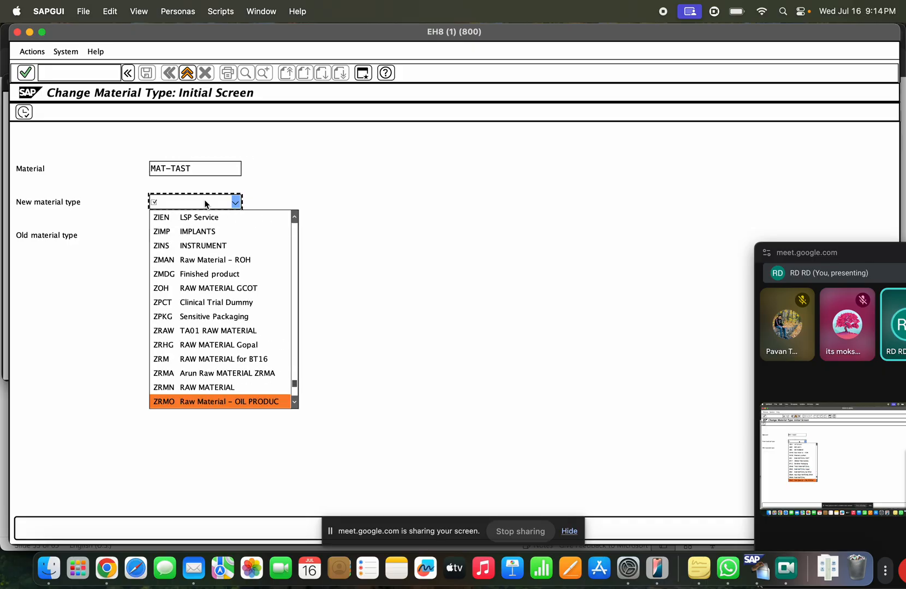
click(212, 403)
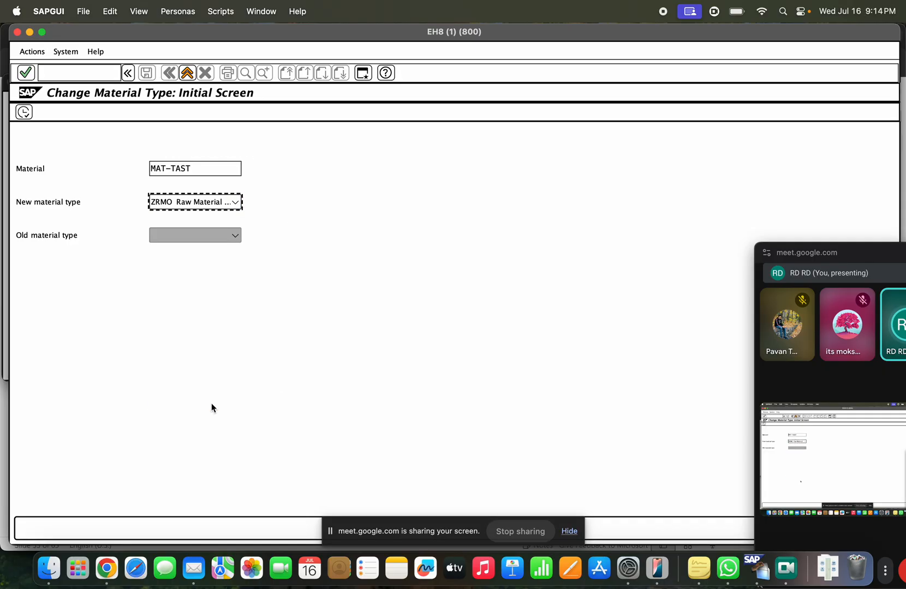
key(Return)
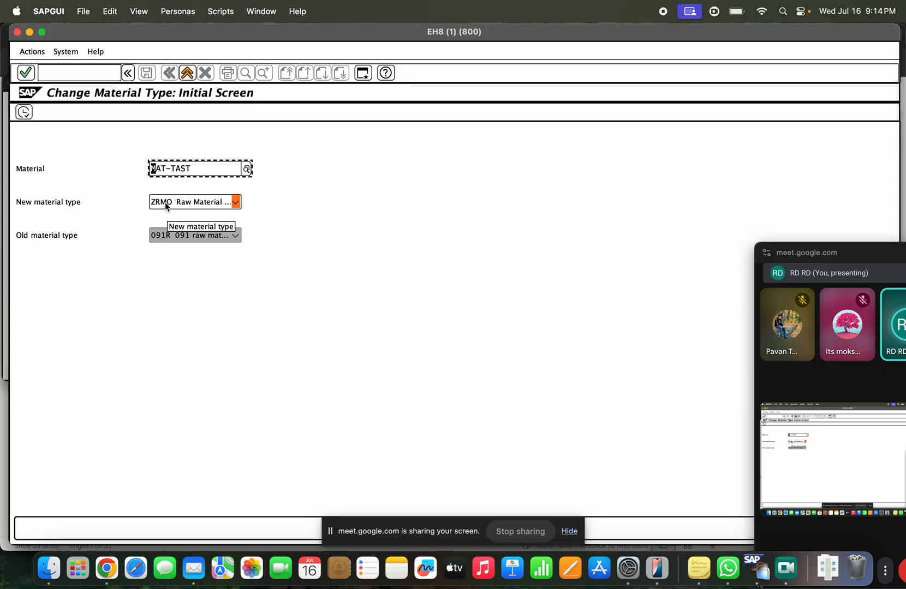
click(20, 112)
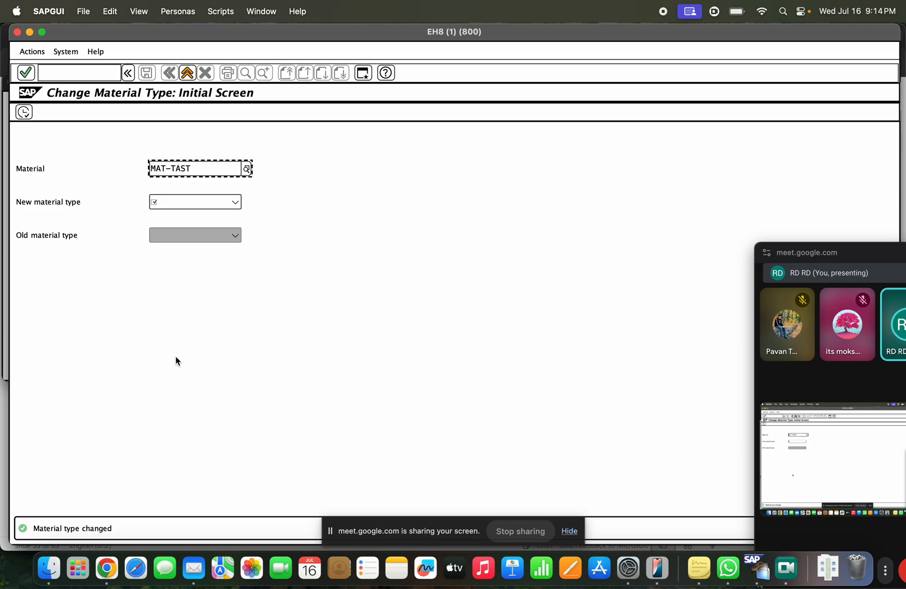
click(187, 72)
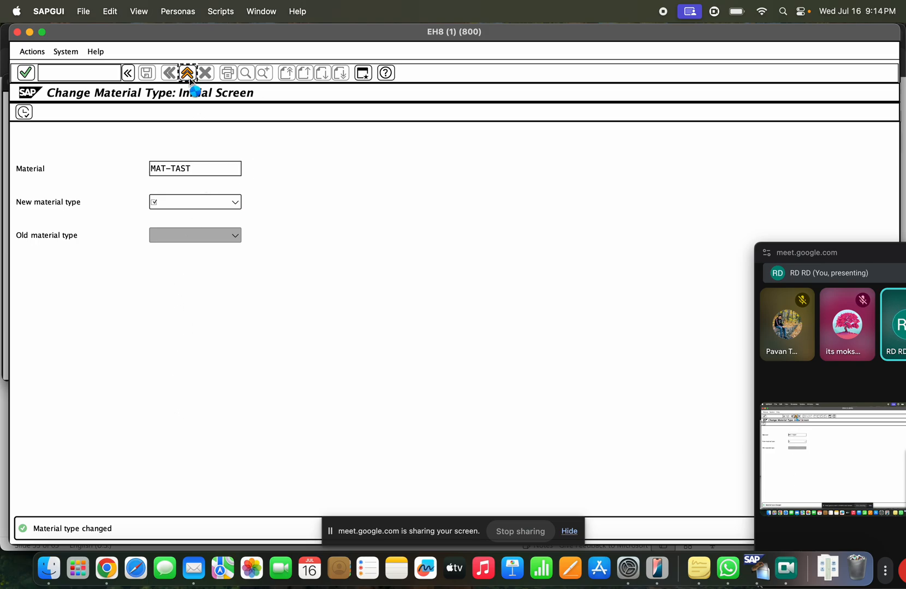
text(mm03)
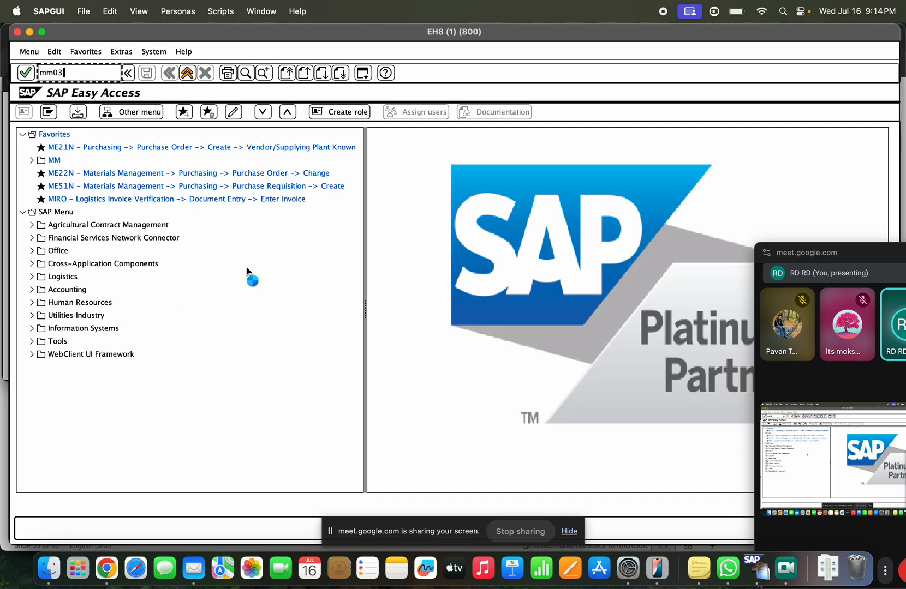
key(Return)
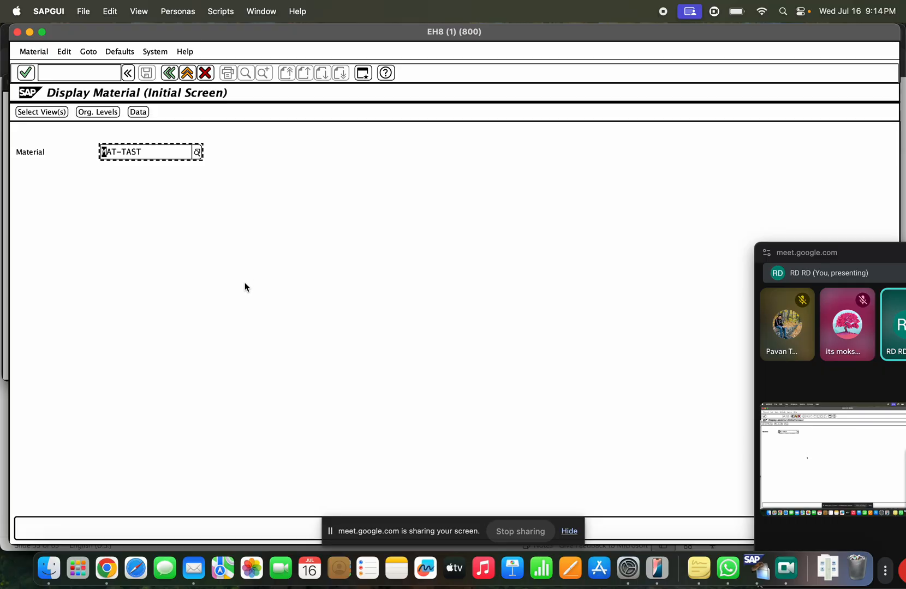
key(Return)
key(Return)
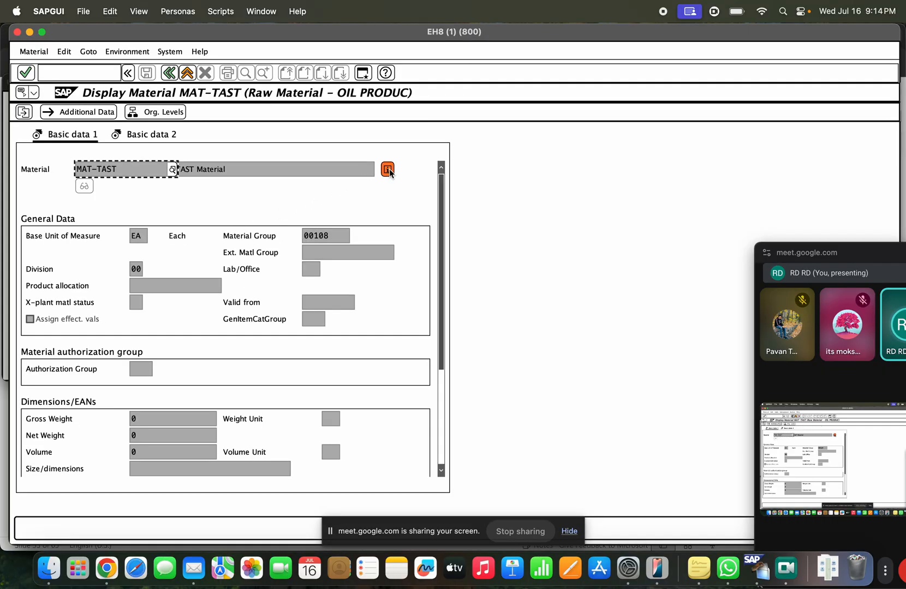
click(388, 170)
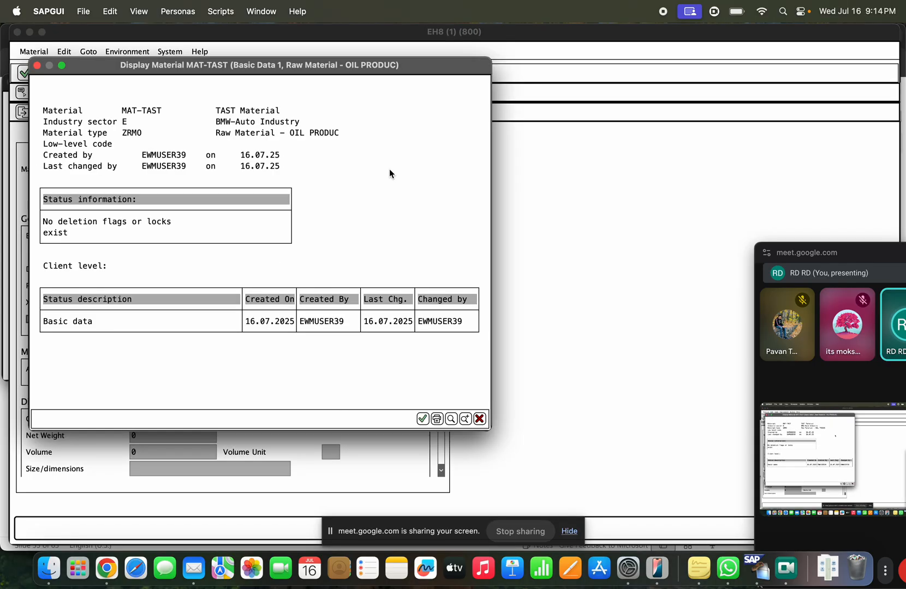
drag(147, 133, 124, 134)
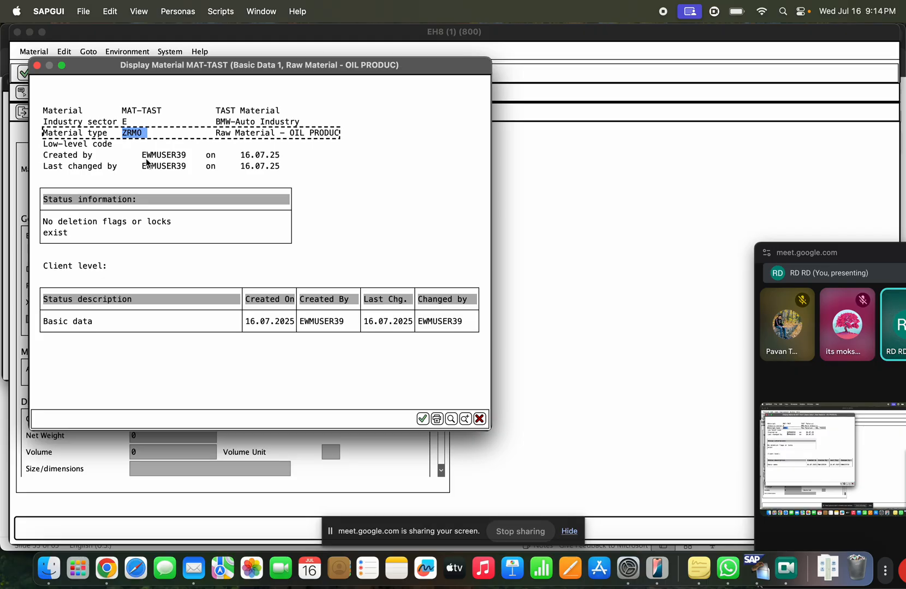
click(149, 133)
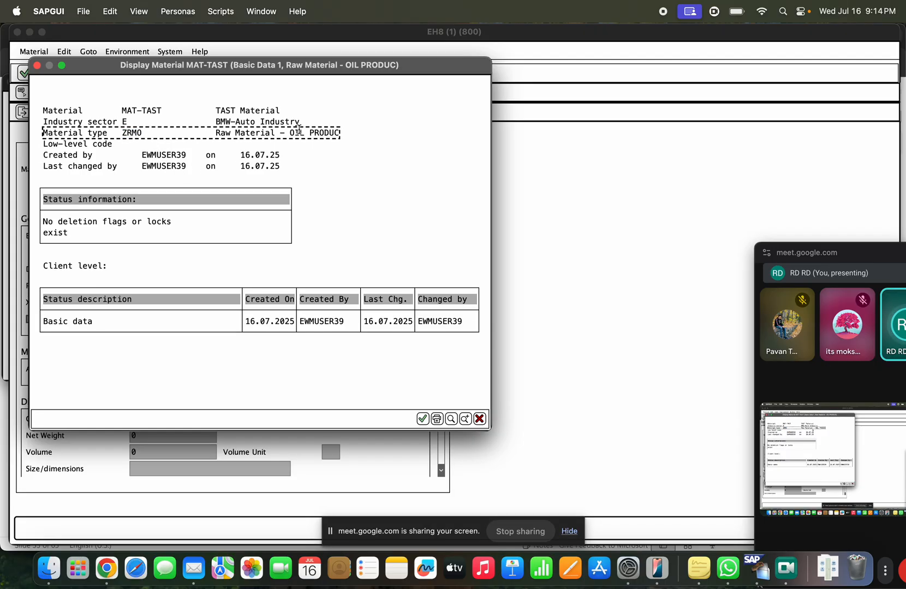
click(479, 419)
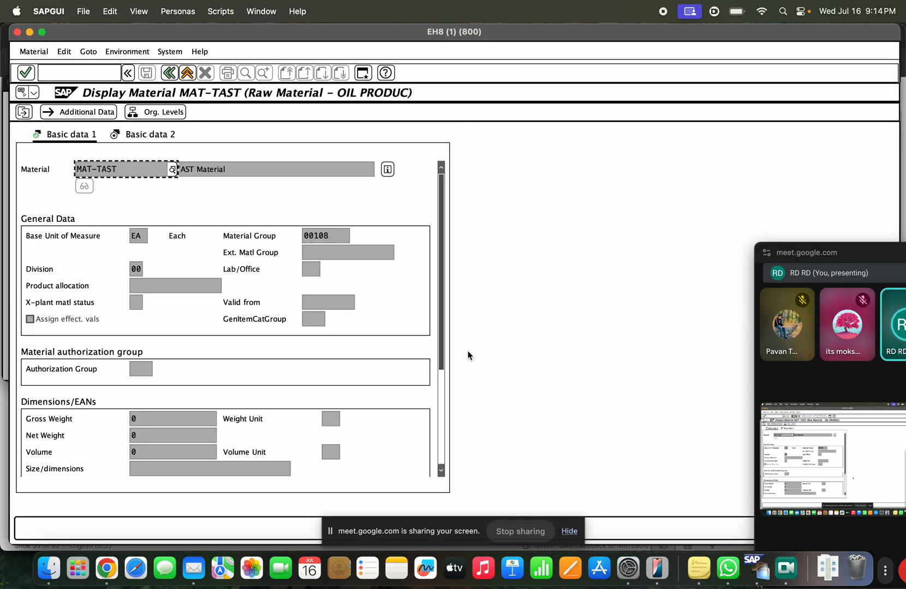
click(187, 72)
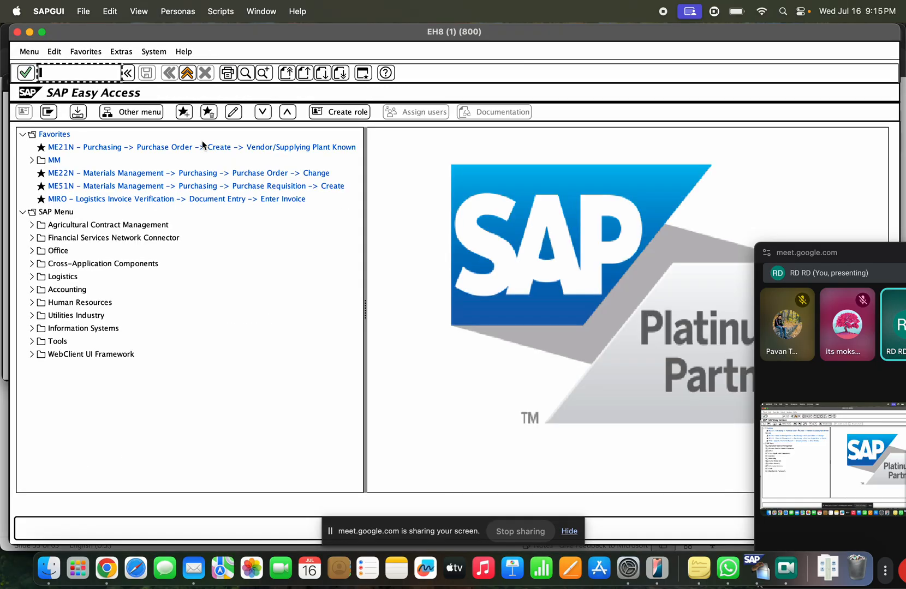
Step: Open the 20:01:32 MMAM change in MM04 showing material type 091R to ZRMO, then view the slide
text(mm04)
key(Return)
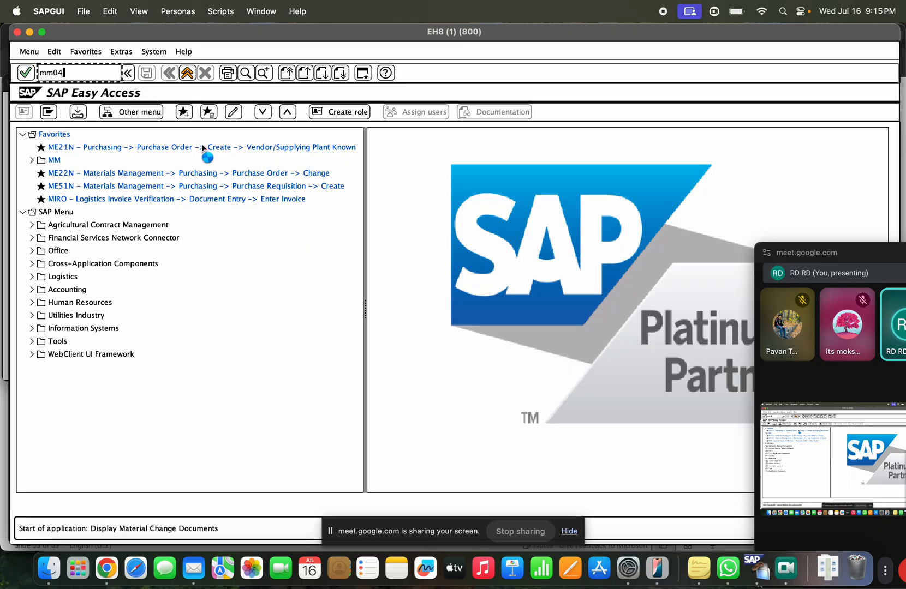
click(24, 115)
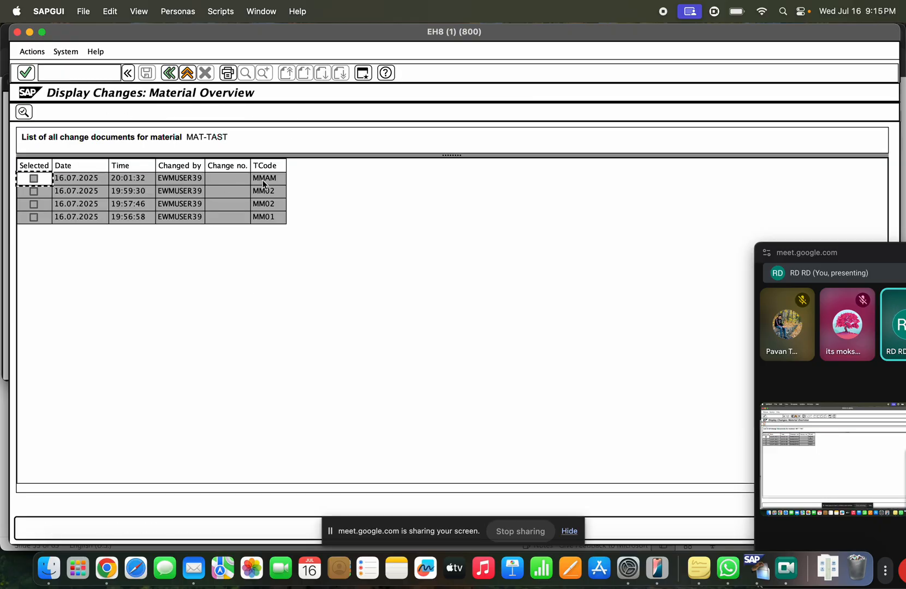
click(264, 183)
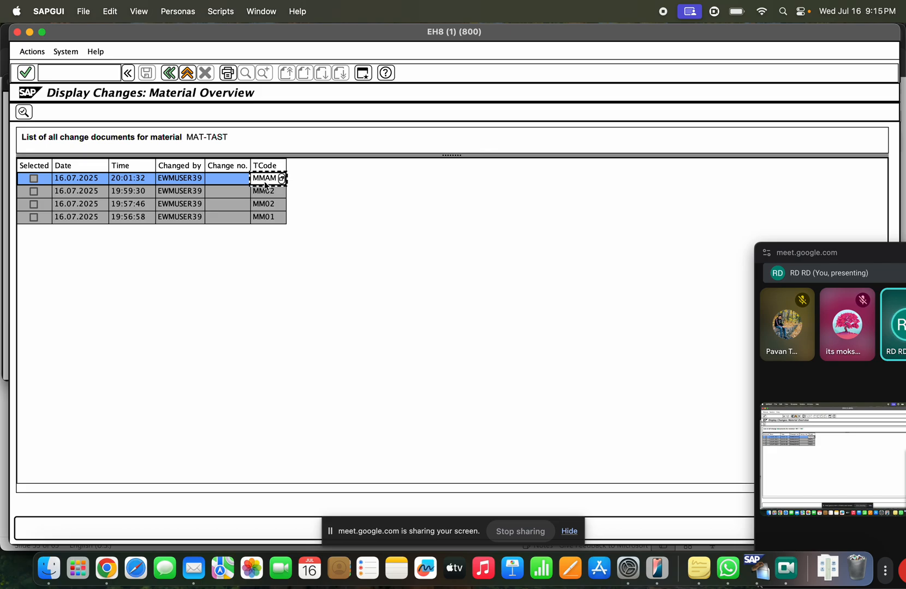
click(127, 184)
double_click(172, 183)
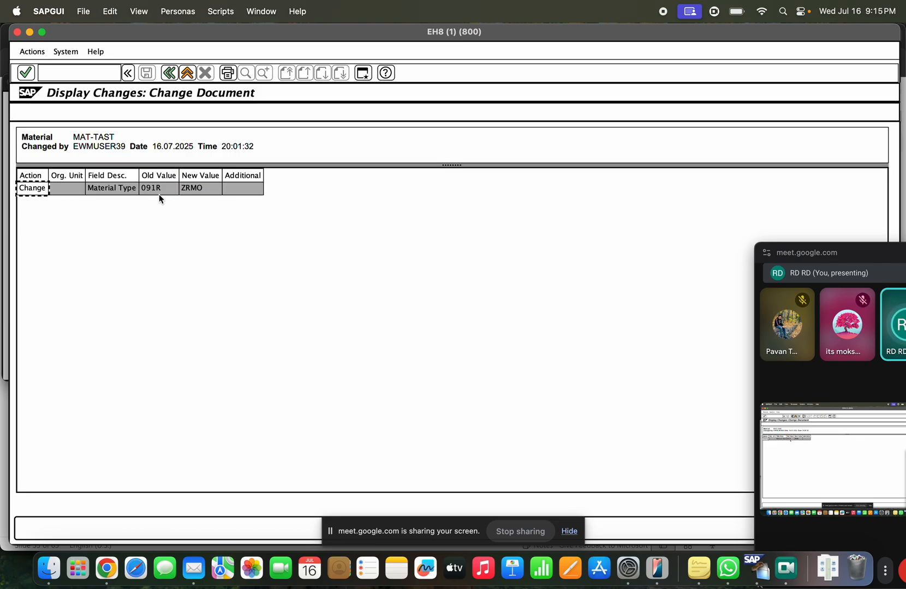
click(156, 191)
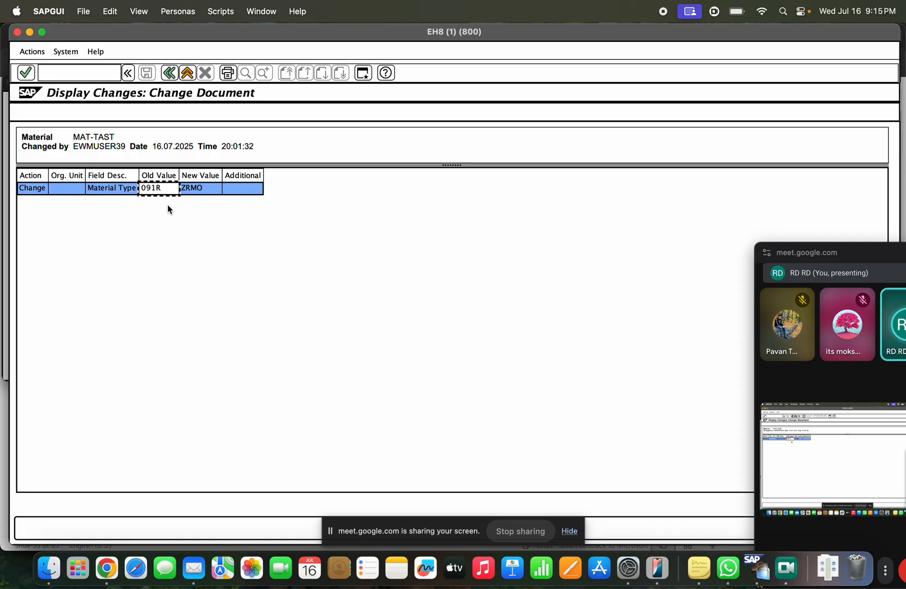
click(196, 192)
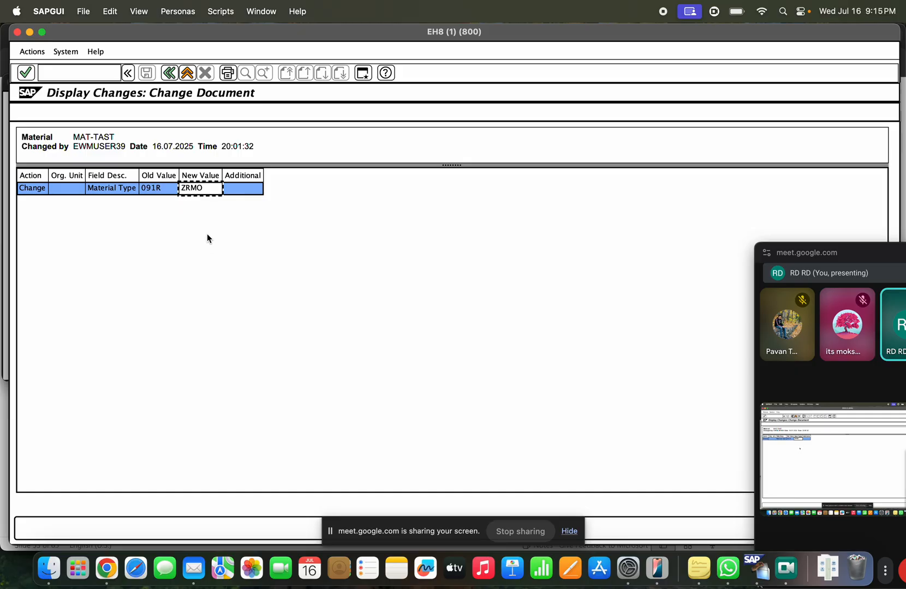
click(186, 77)
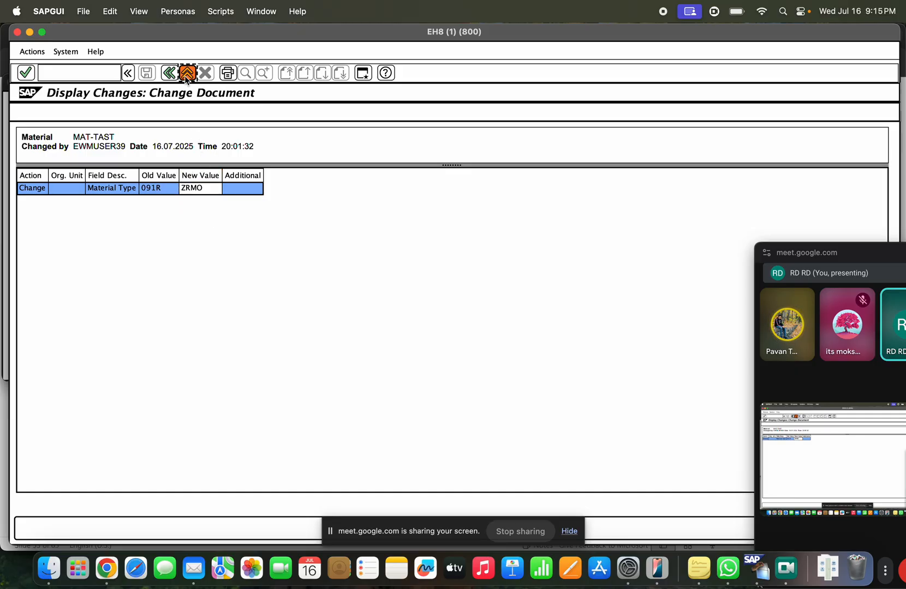
key(super+Tab)
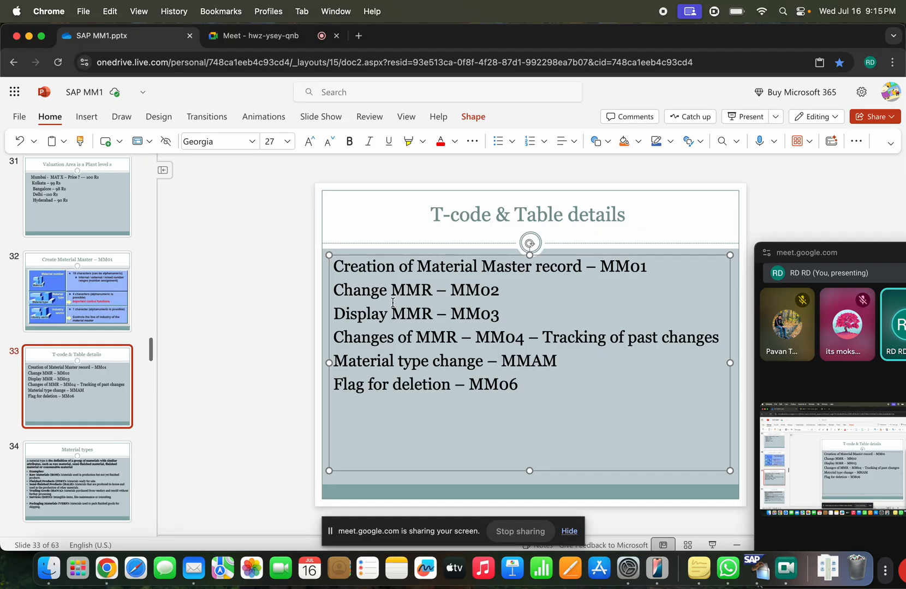
Step: Highlight the 'Material type change – MMAM' line on slide 33, then return to SAP GUI
drag(363, 360, 506, 364)
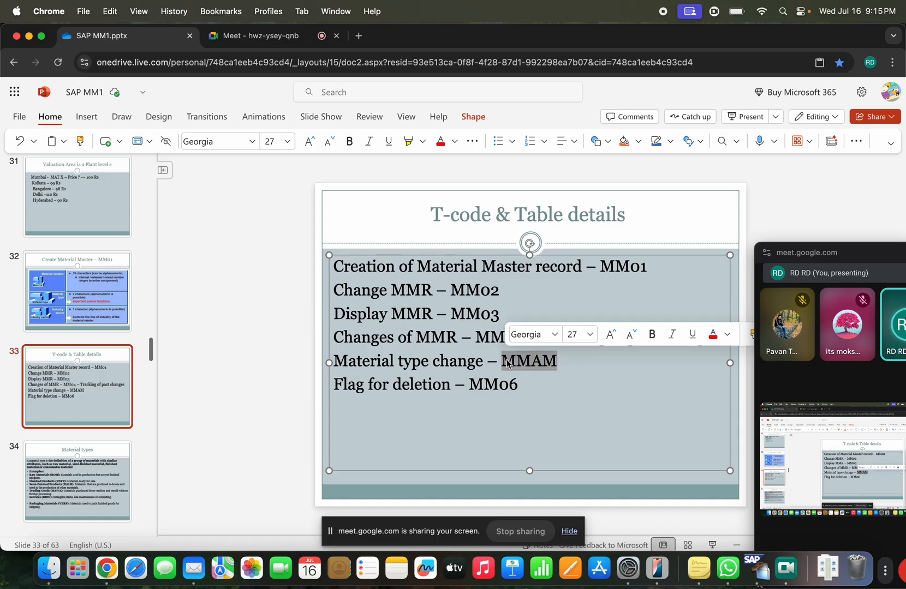
click(557, 365)
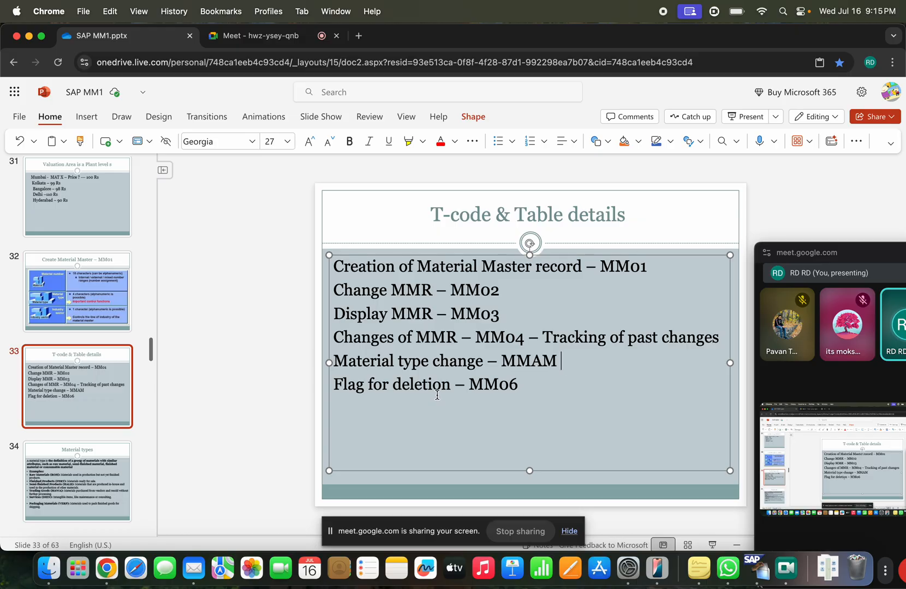
key(super+Tab)
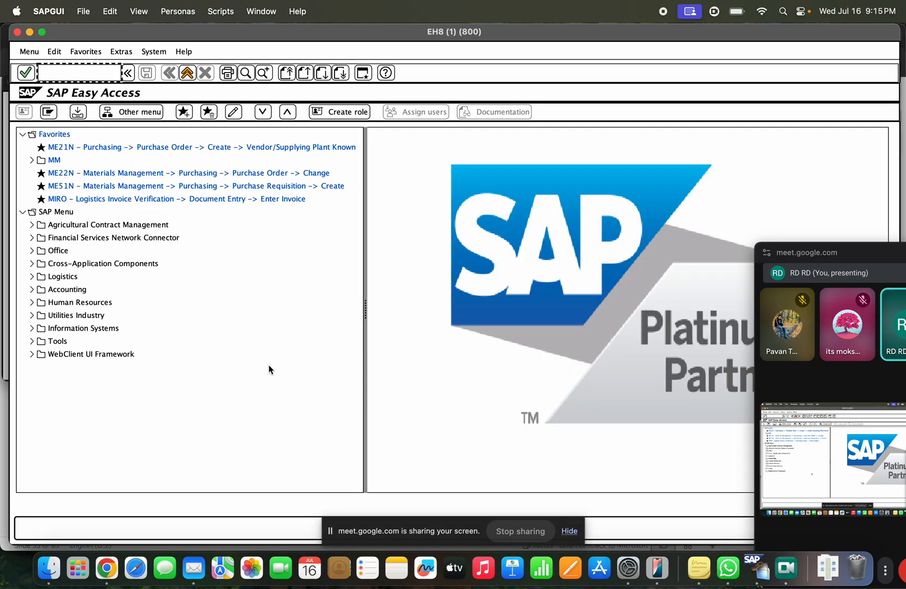
Step: Start MM06 and highlight the 'Flag for deletion – MM06' line on the slide
text(Mm06)
key(Return)
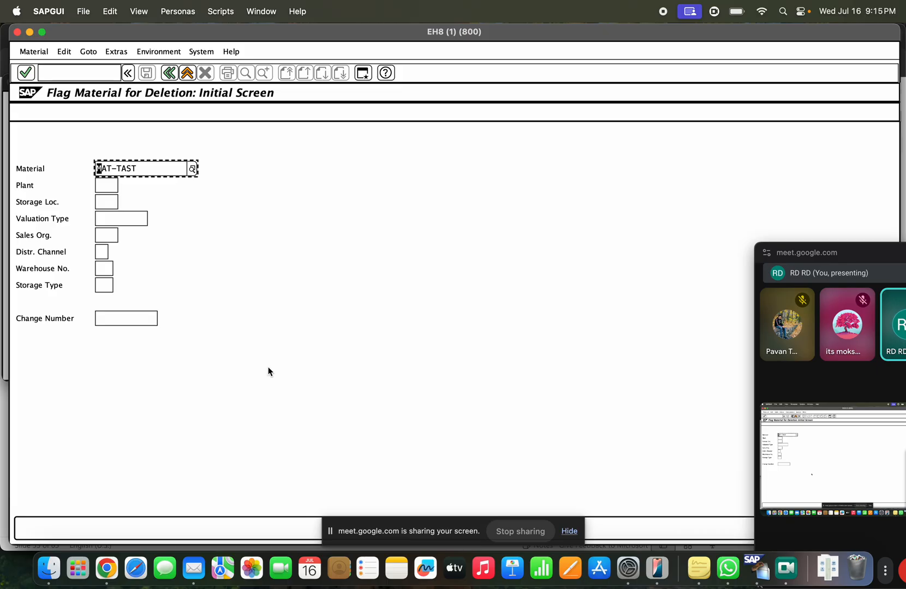
key(super+Tab)
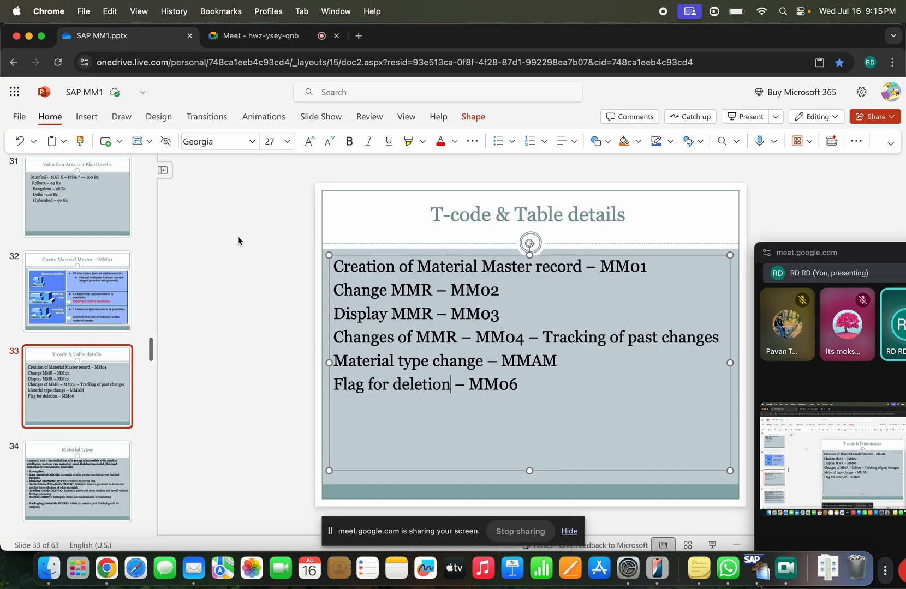
click(532, 386)
drag(525, 386, 335, 393)
click(335, 393)
key(super+Tab)
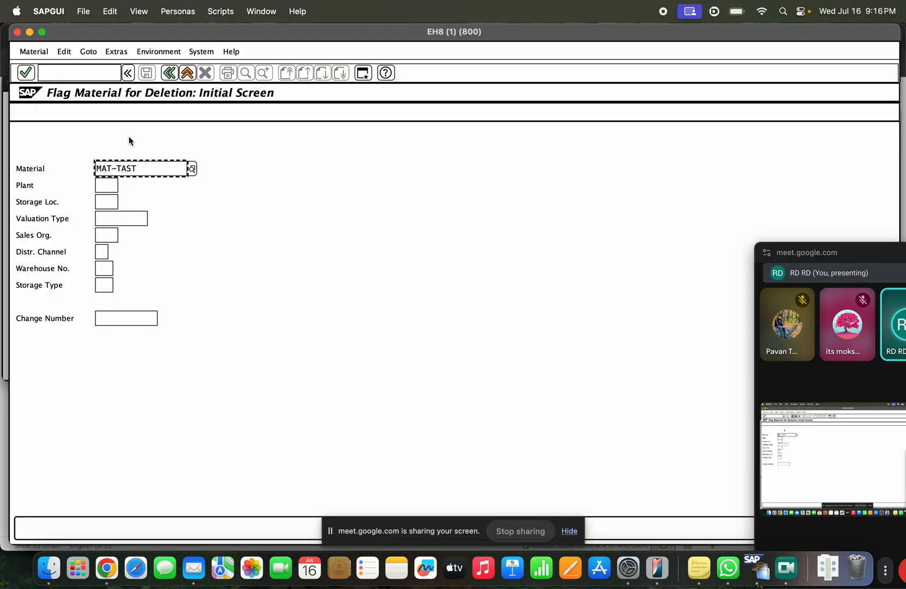
Step: Enter material MAT-TAST with blank organisational levels and proceed to the deletion flag screen
click(148, 167)
key(Tab)
key(Tab)
key(Tab)
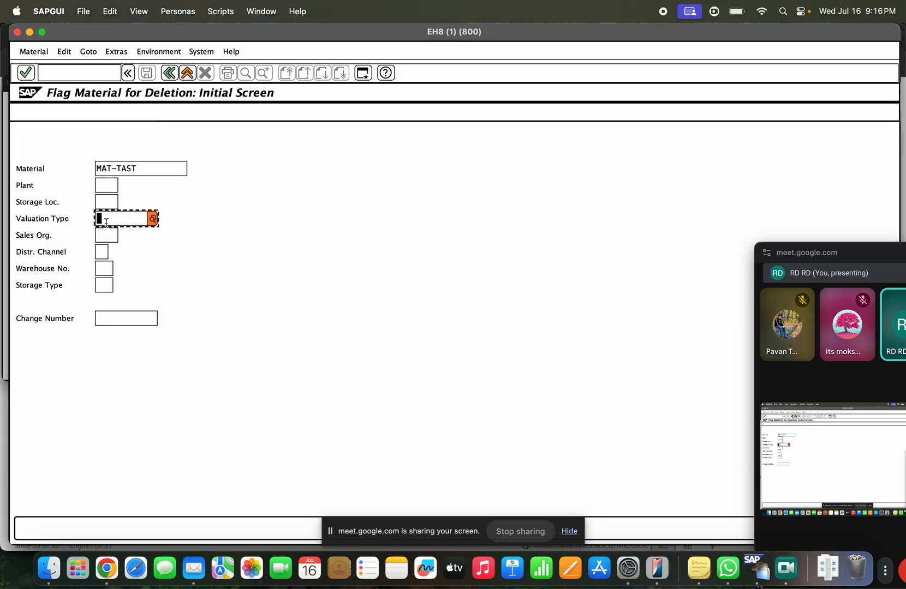
click(102, 238)
click(102, 252)
click(106, 269)
click(111, 285)
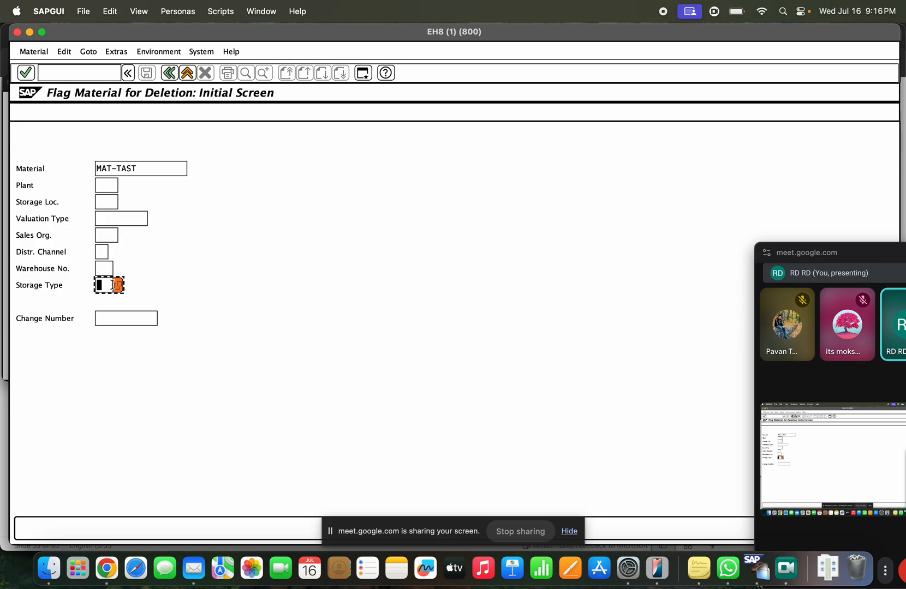
key(Return)
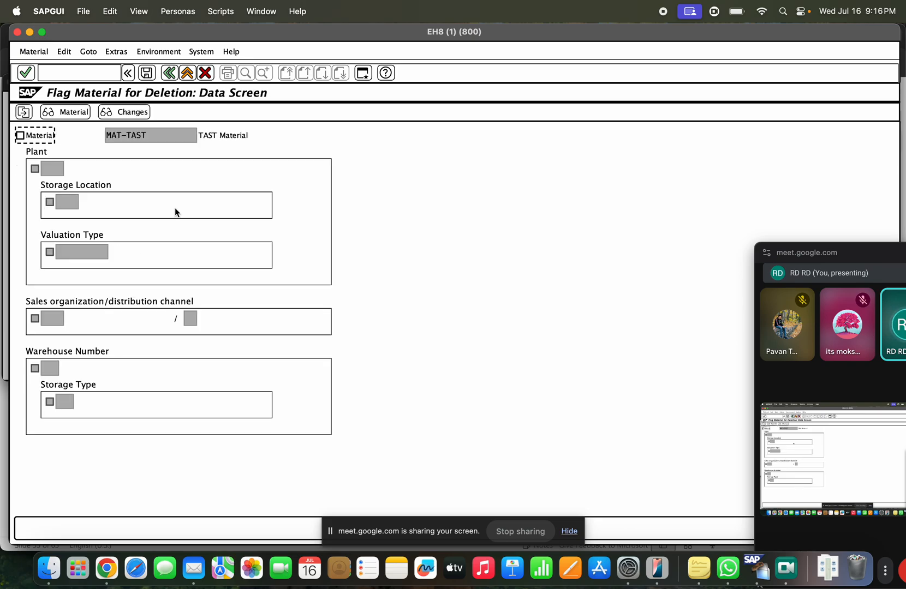
Step: Tick the material-level deletion flag for MAT-TAST and save it
click(19, 135)
click(52, 173)
click(69, 203)
click(76, 249)
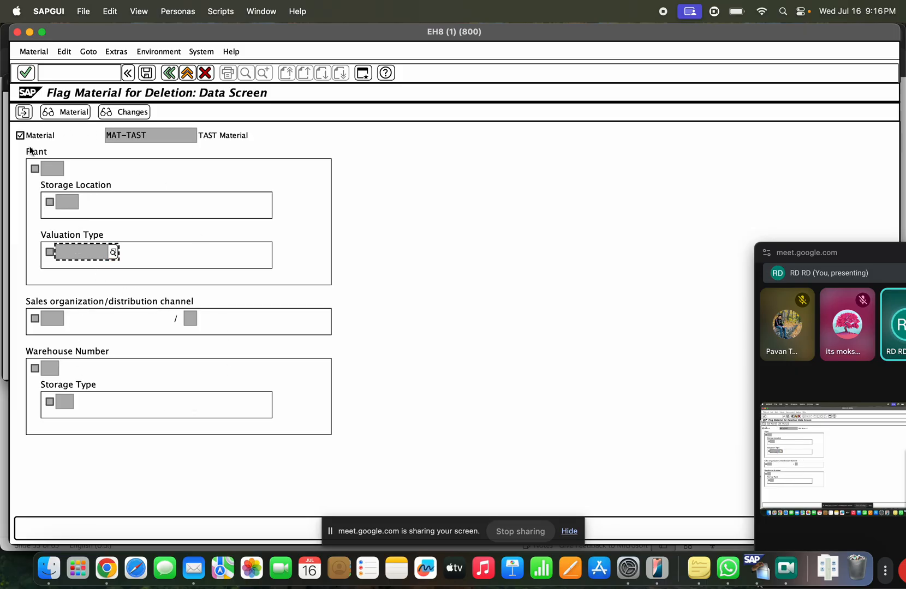
click(145, 75)
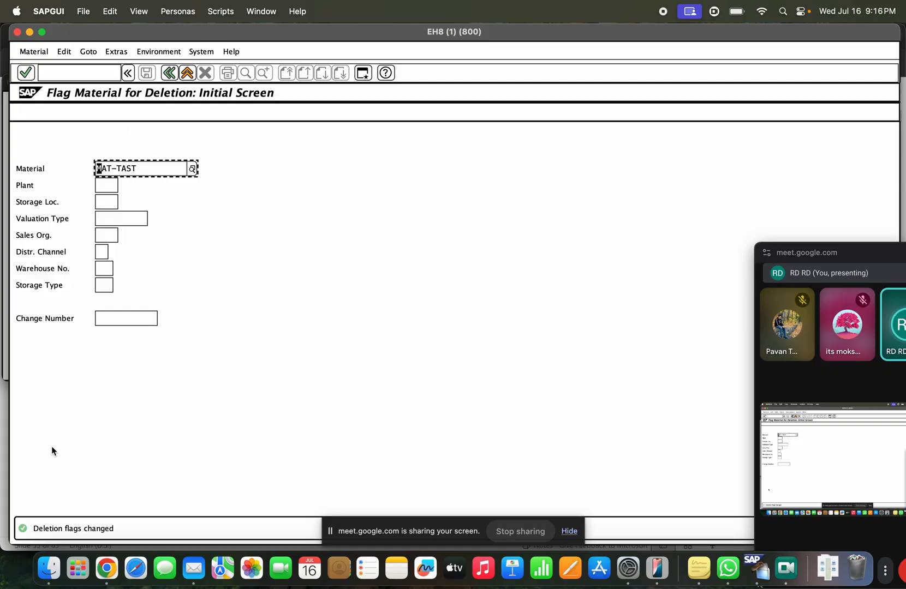
click(34, 52)
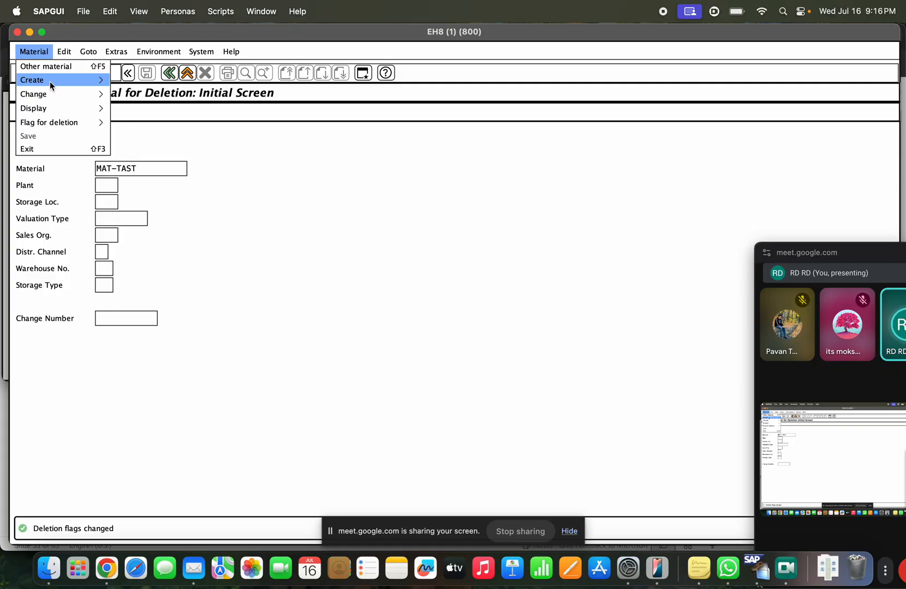
Step: Display MAT-TAST's current data with the Basic Data views
mouse_move(95, 108)
click(126, 106)
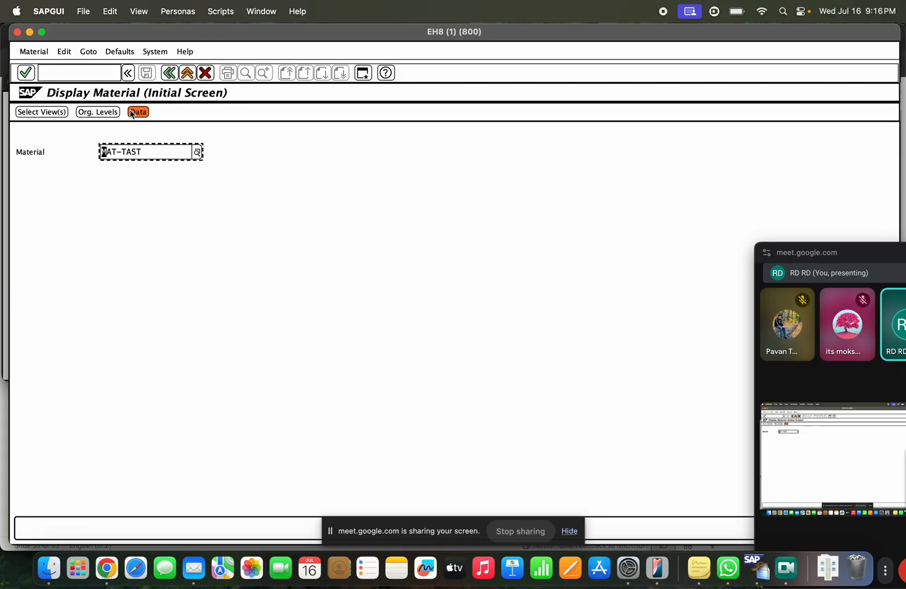
key(Return)
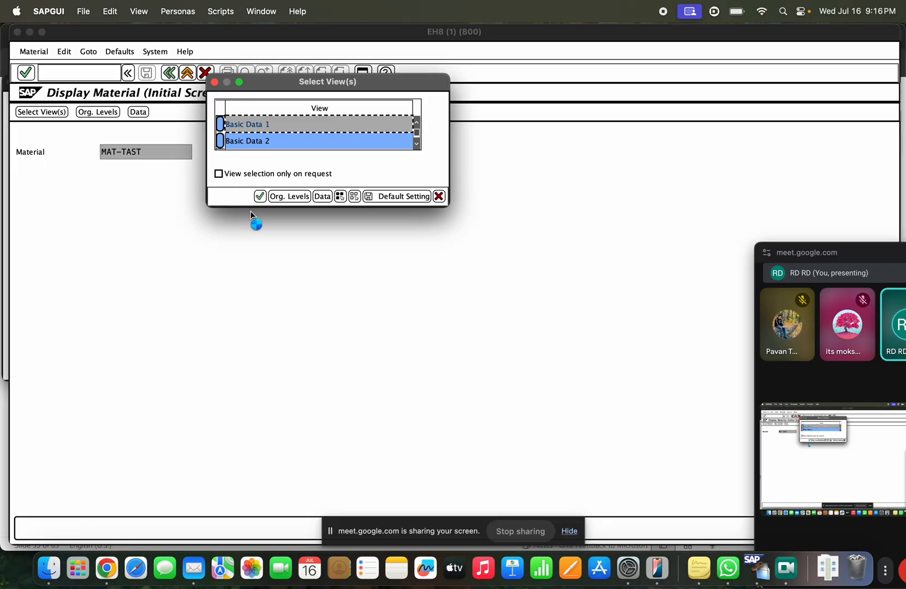
click(257, 198)
Step: Check the status information for when and by whom the deletion flag was set, then exit
click(387, 169)
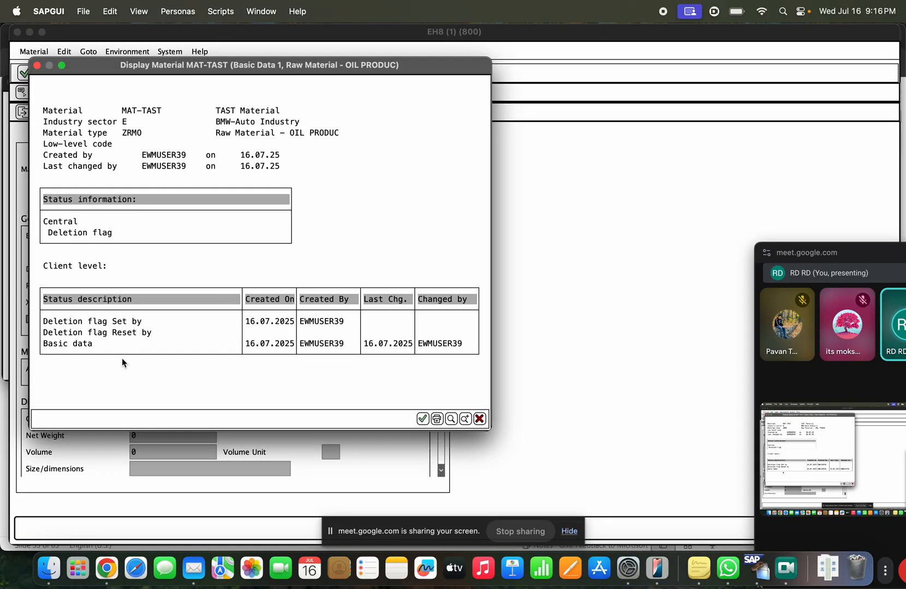
click(154, 324)
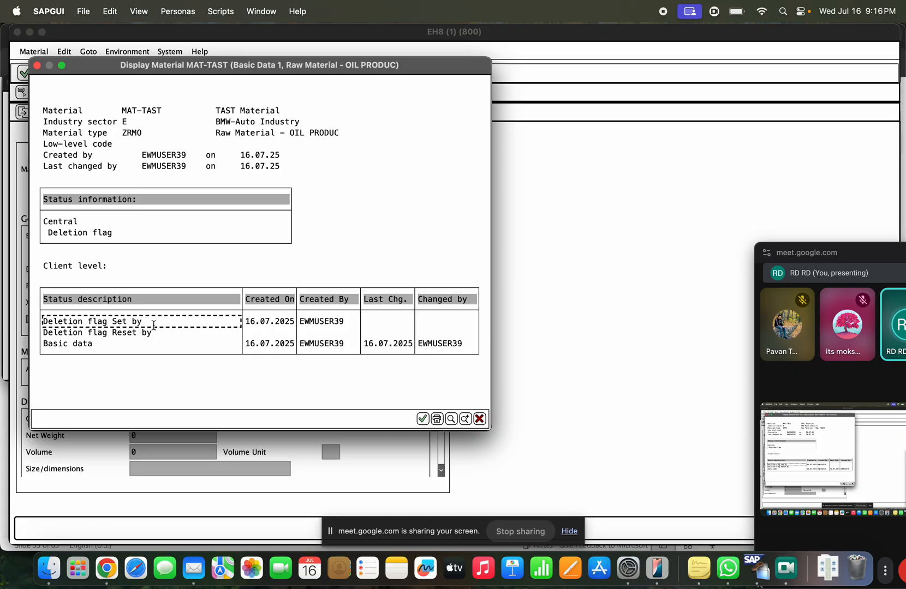
click(279, 322)
click(315, 321)
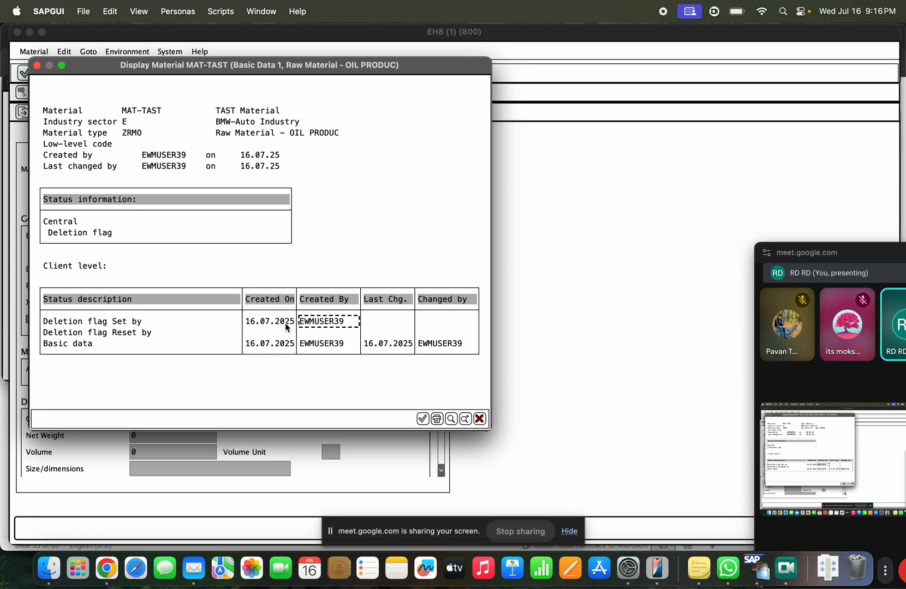
click(94, 323)
click(303, 321)
key(Escape)
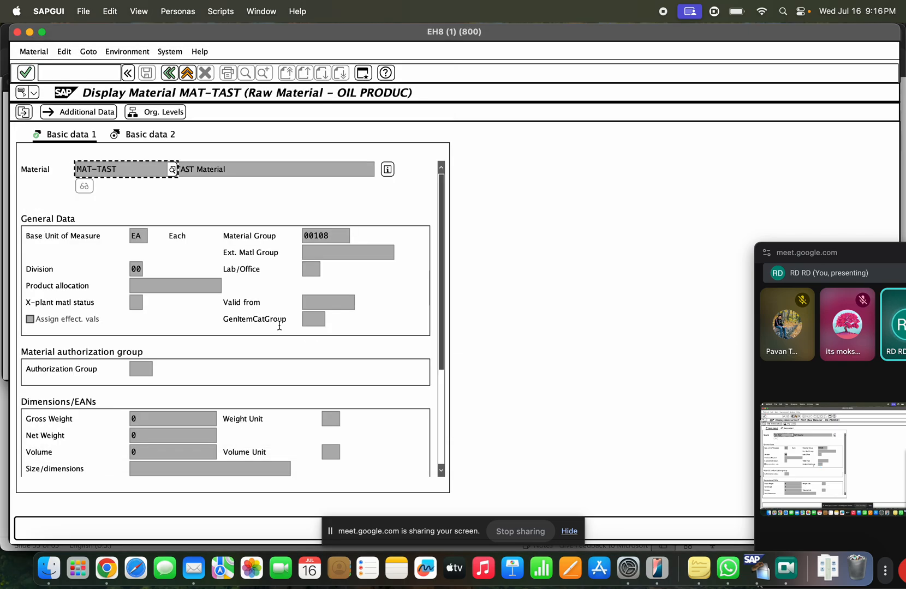
scroll(280, 326, down, 5)
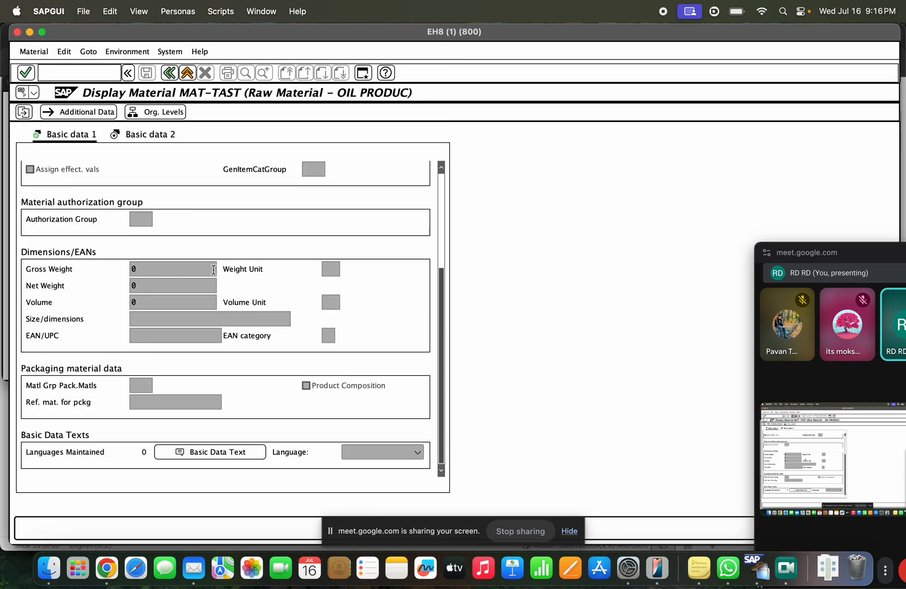
click(188, 73)
Step: In MM04, open MAT-TAST's MM06 change document showing deletion flag new value X, then exit
text(m)
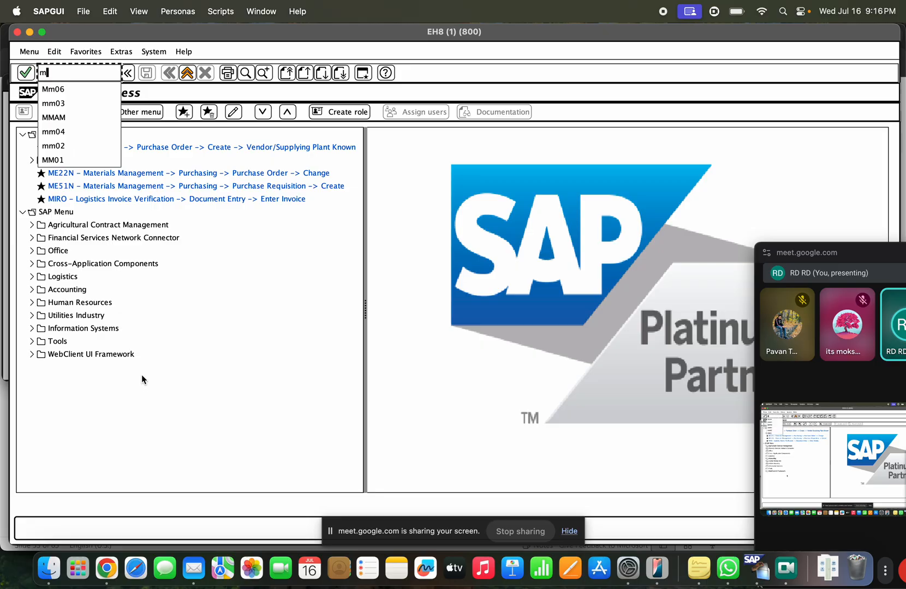
text(m04)
key(Return)
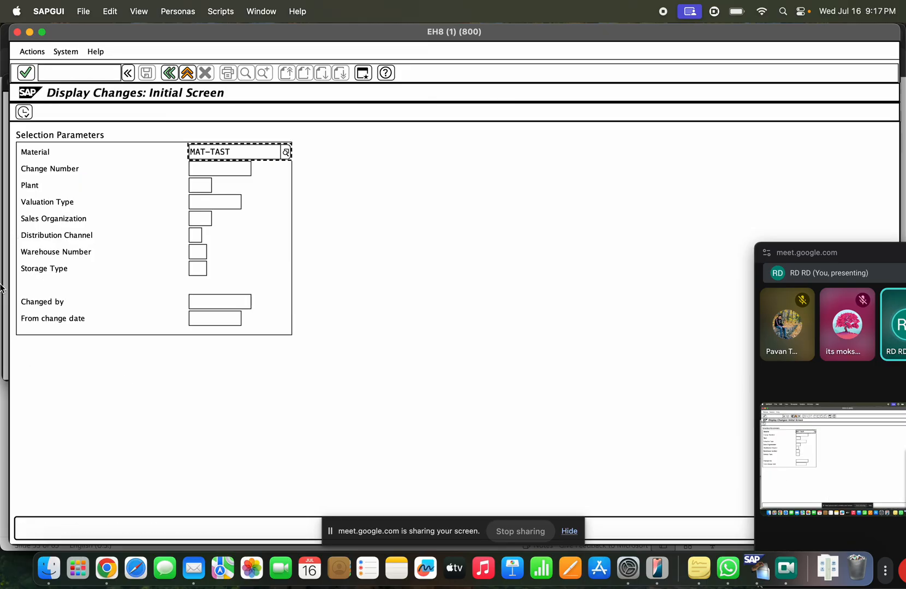
click(24, 113)
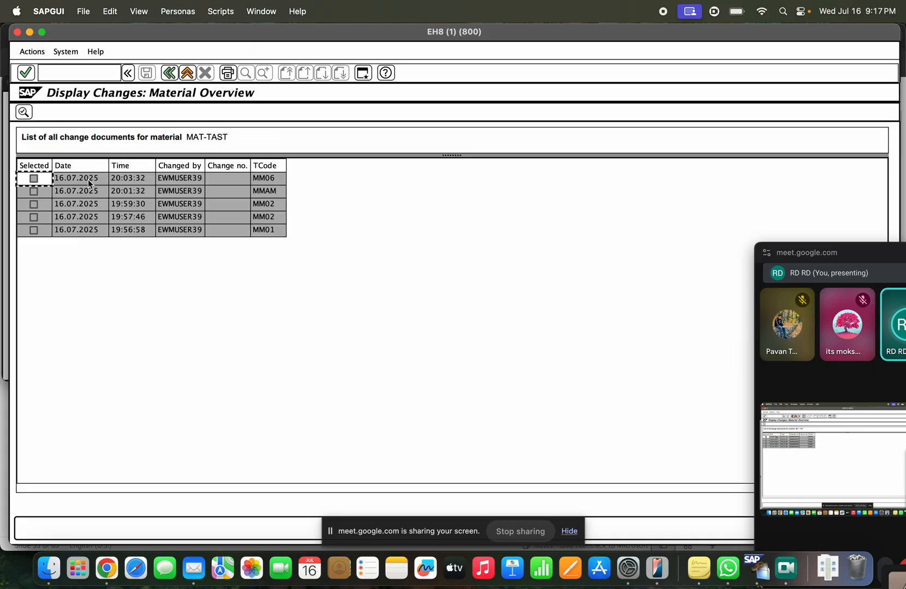
click(265, 178)
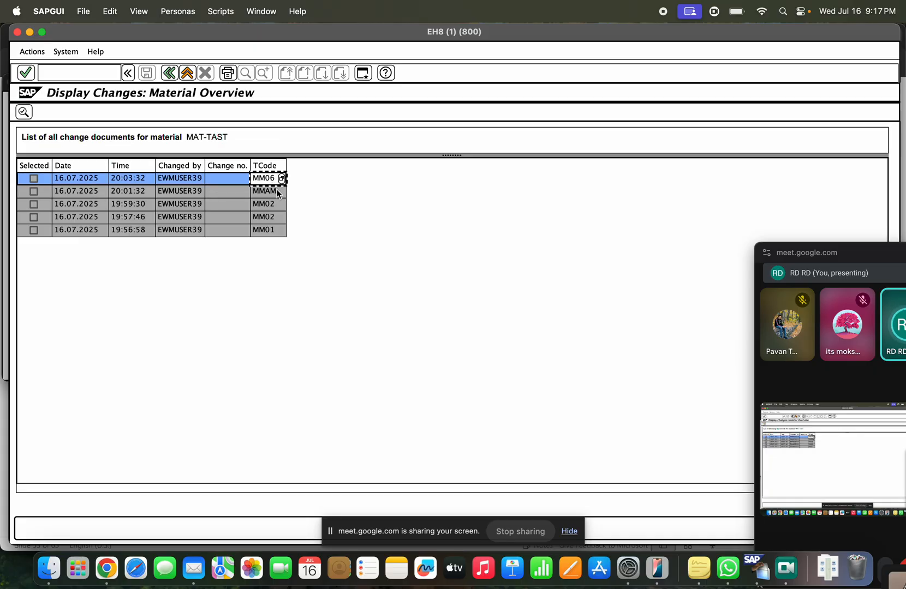
click(187, 180)
click(146, 180)
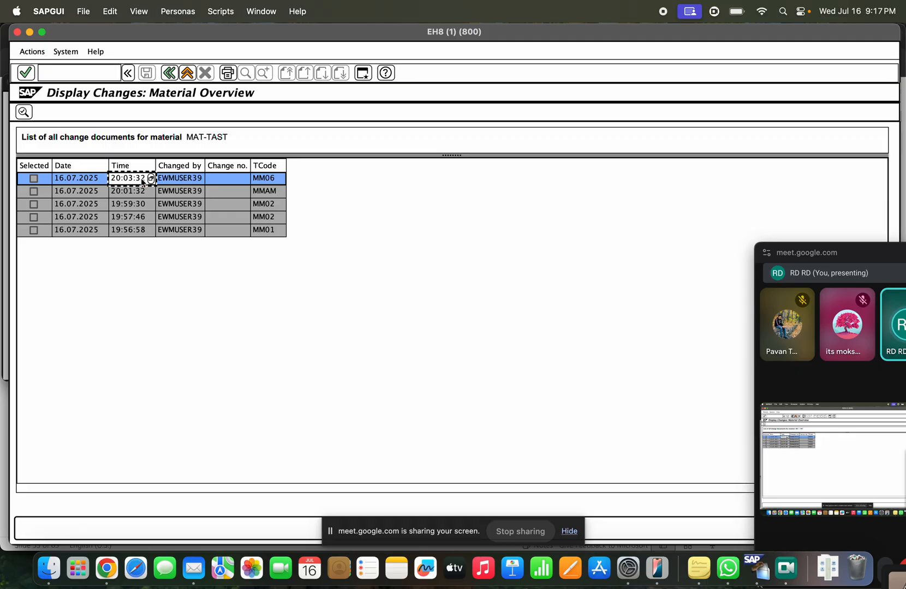
double_click(173, 181)
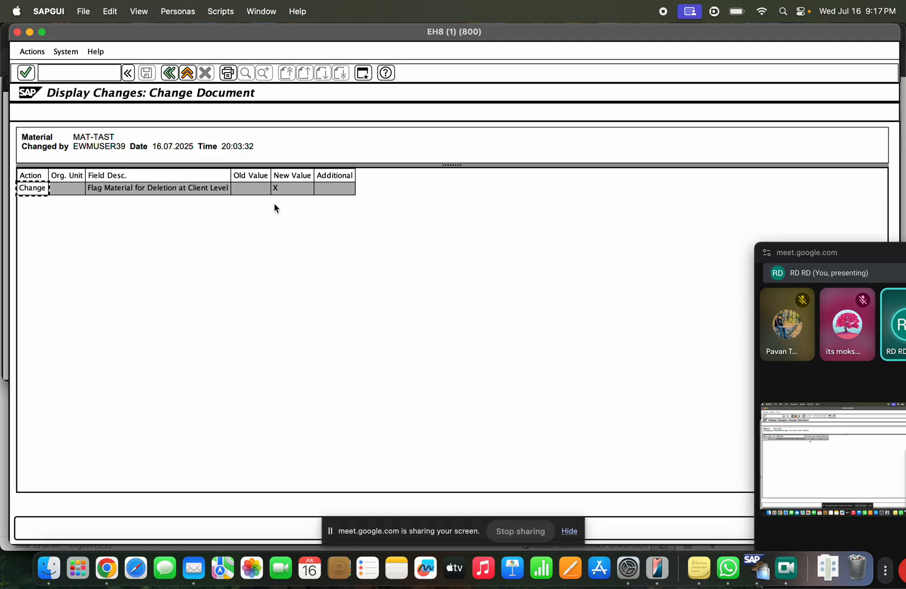
click(282, 191)
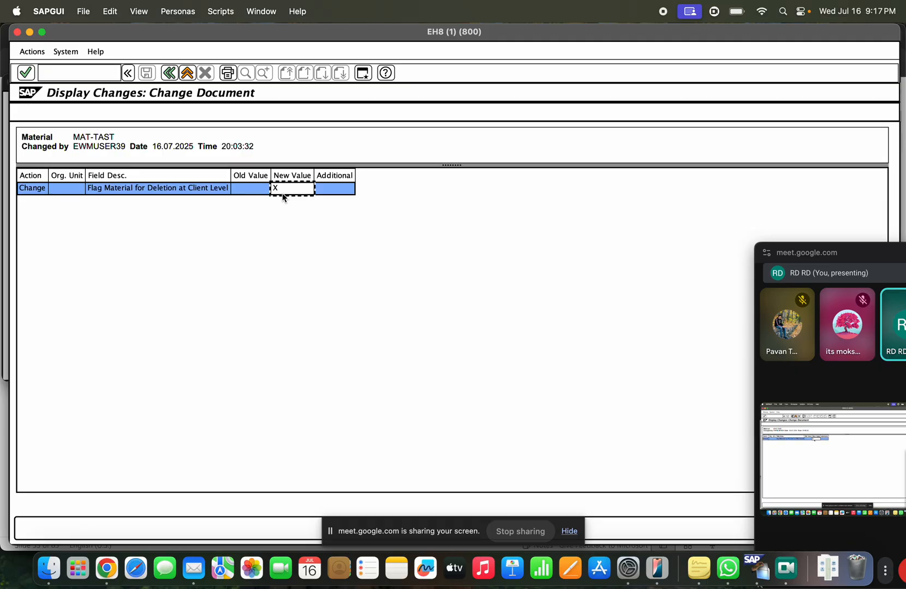
click(186, 73)
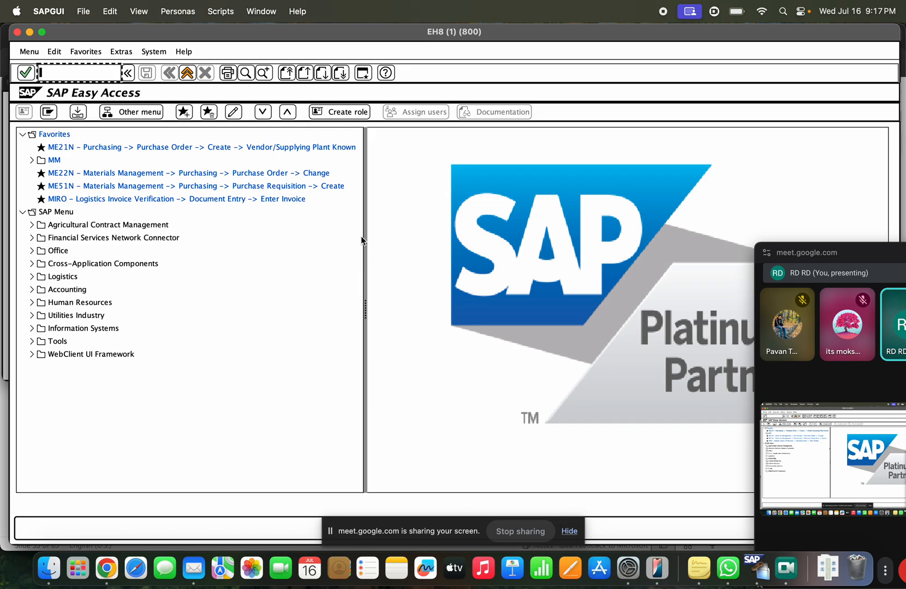
Step: Open MAT-TAST in MM02 to see the 'Deletion flag is set at client level' warning, then exit
text(mm02)
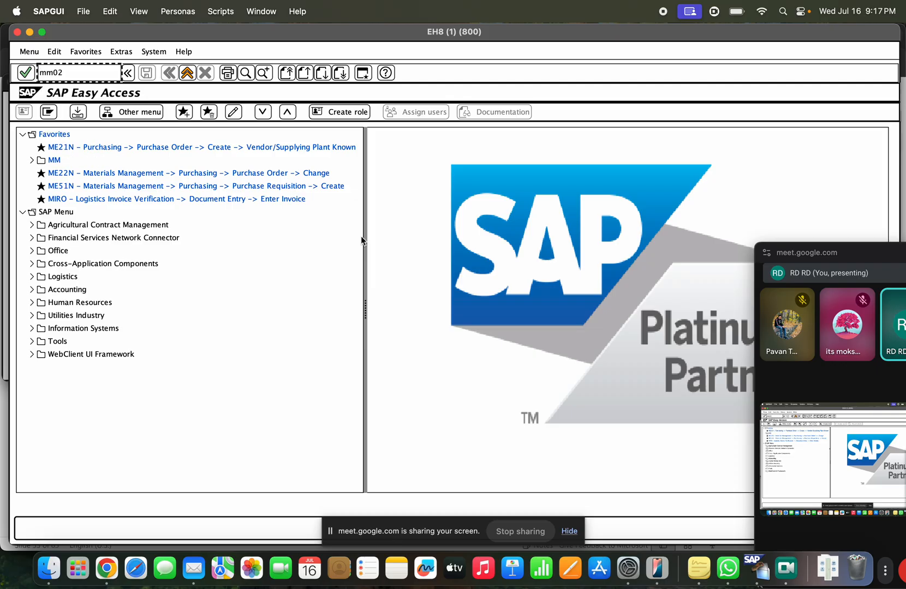
key(Return)
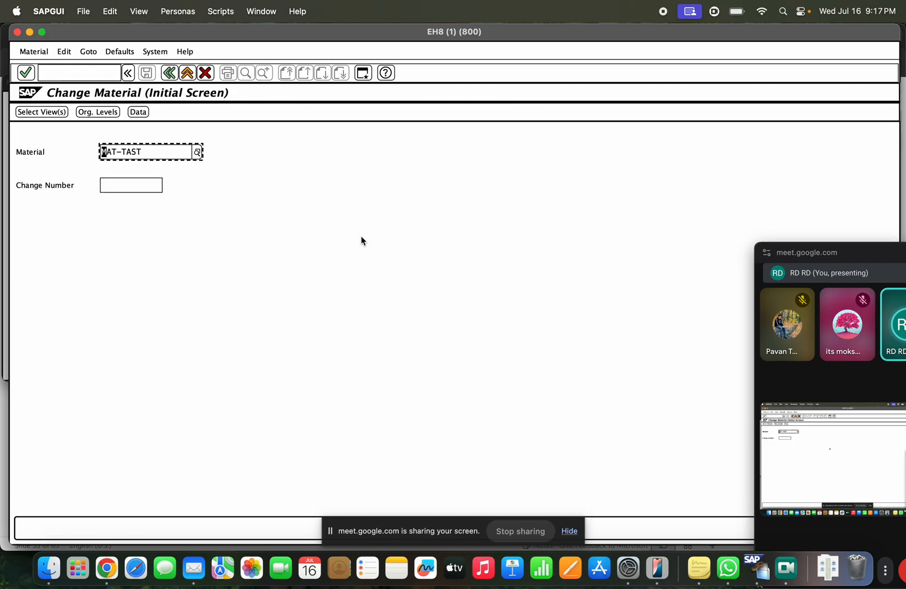
key(Return)
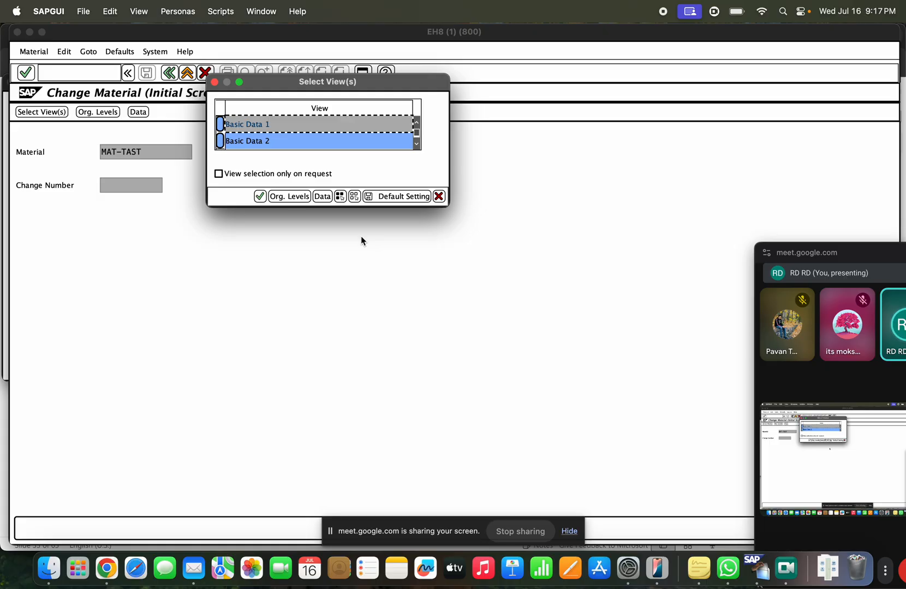
key(Return)
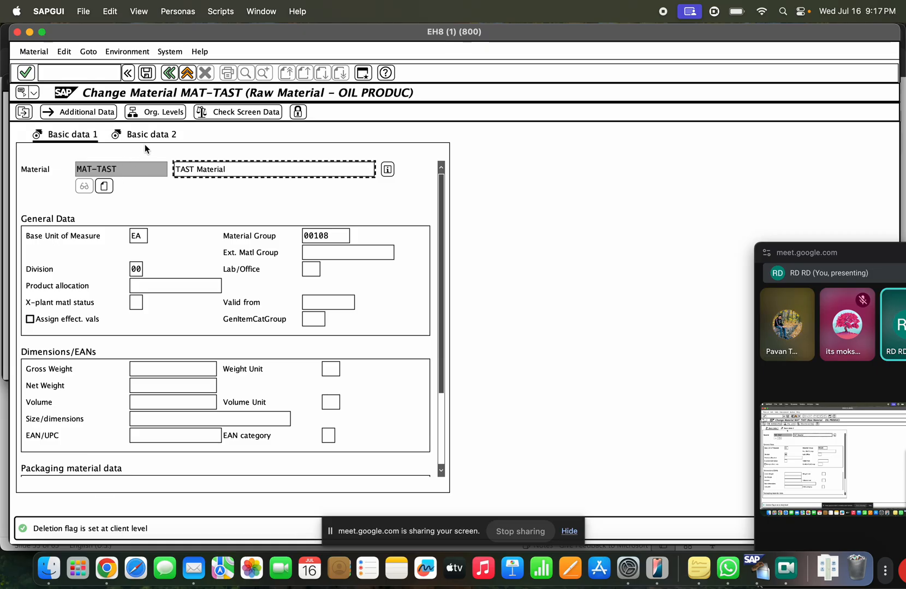
click(184, 75)
click(183, 75)
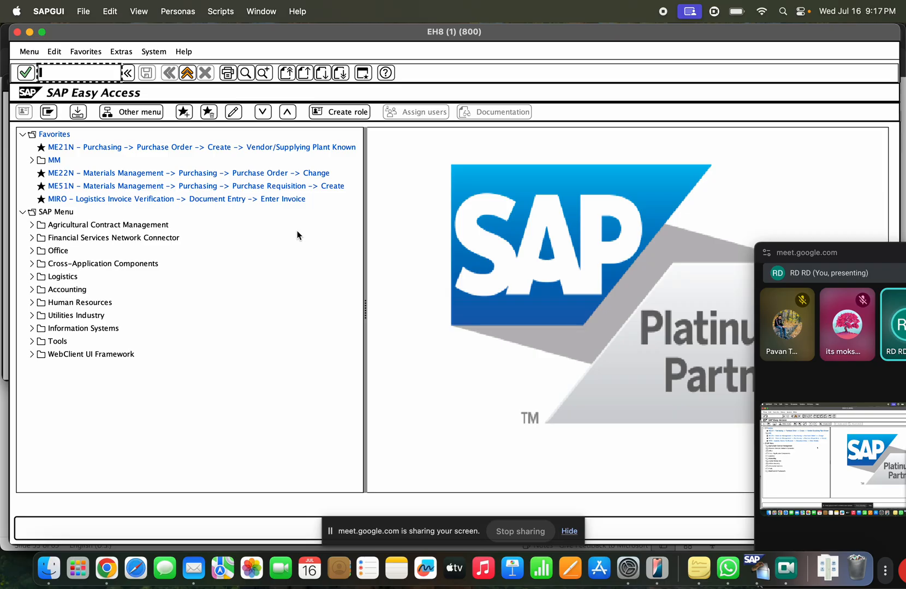
Step: Clear MAT-TAST's material-level deletion flag in MM06, save, and exit
text(mm06)
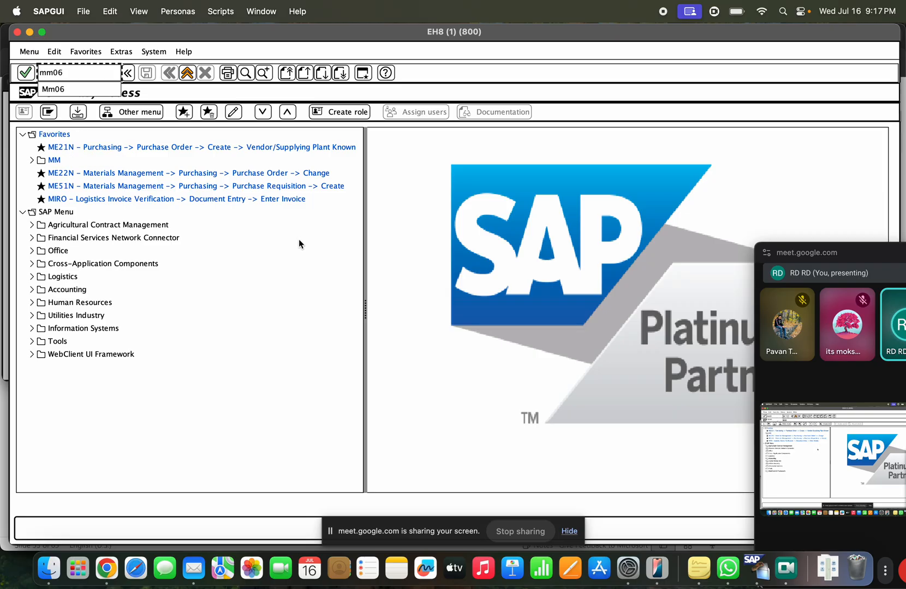
key(Return)
key(Return)
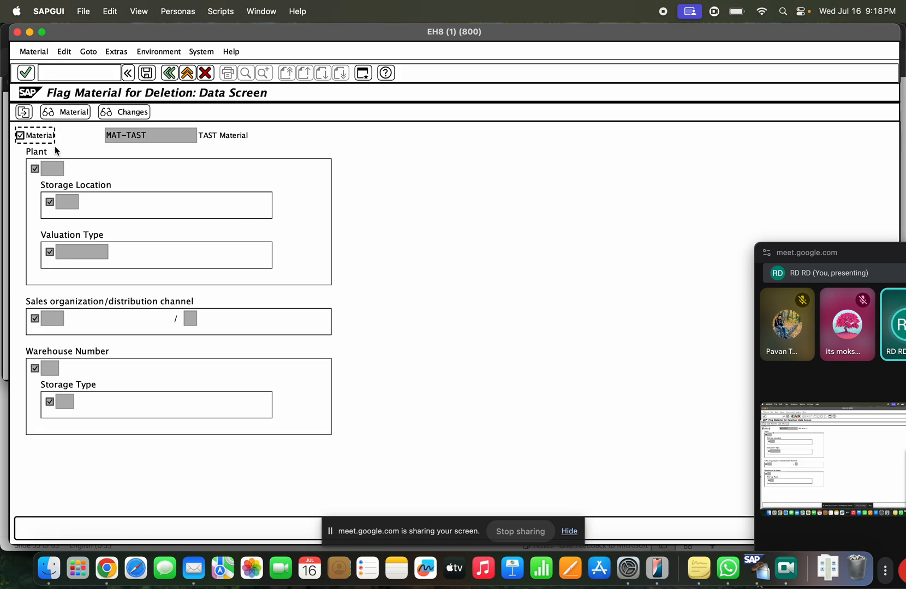
click(20, 135)
click(146, 73)
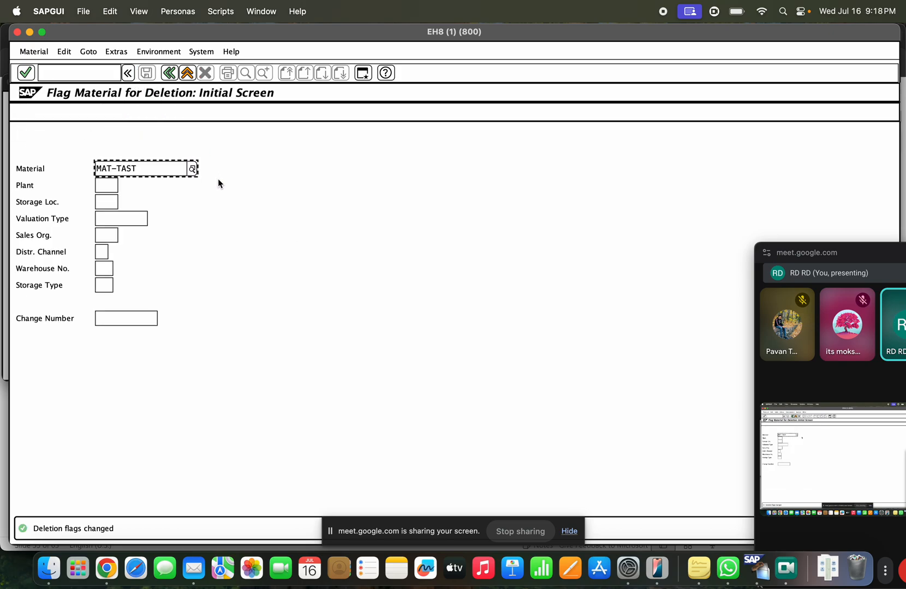
click(169, 73)
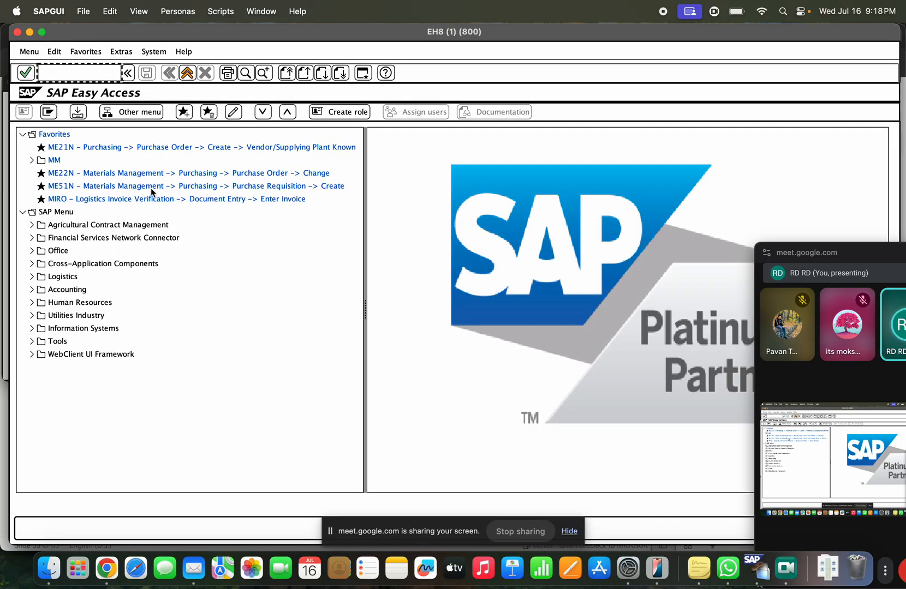
Step: Open MAT-TAST's basic data for editing in MM02
text(mm02)
key(Return)
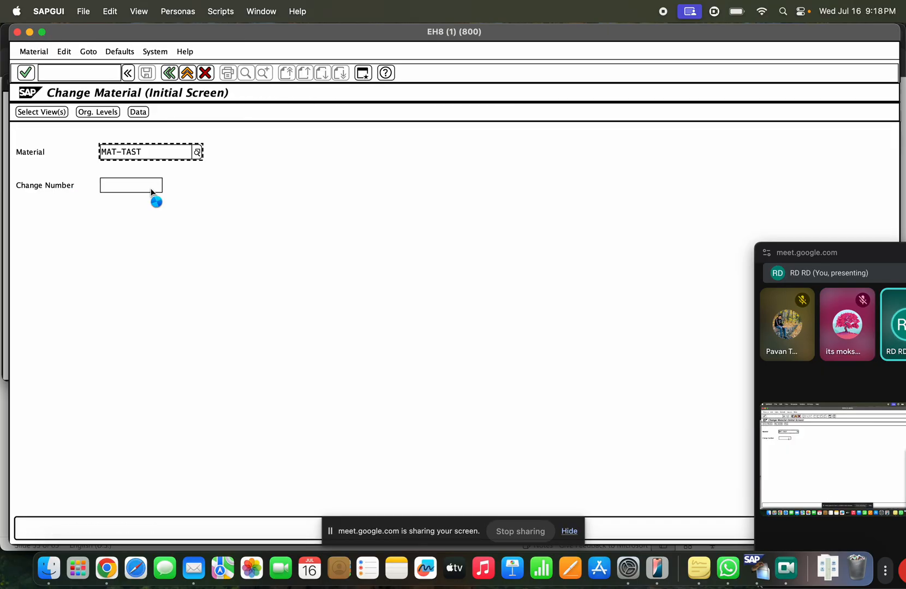
key(Return)
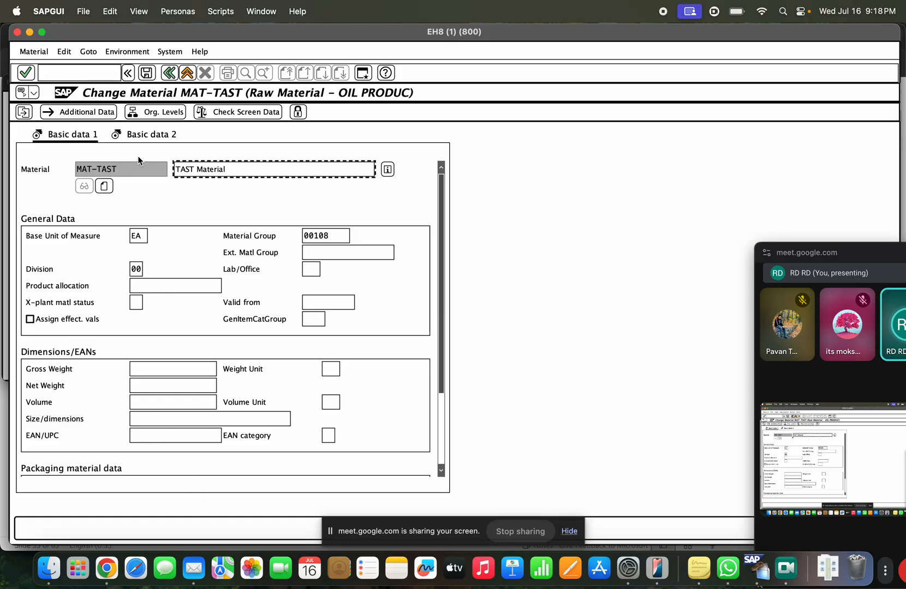
Step: Return to Easy Access with /n and place the cursor after the slide's MM06 line
click(94, 66)
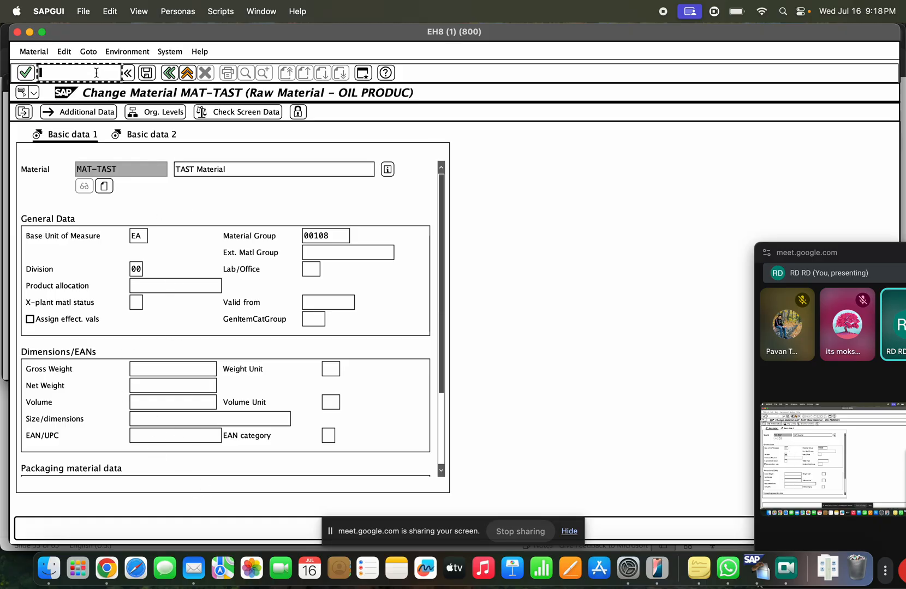
text(/n)
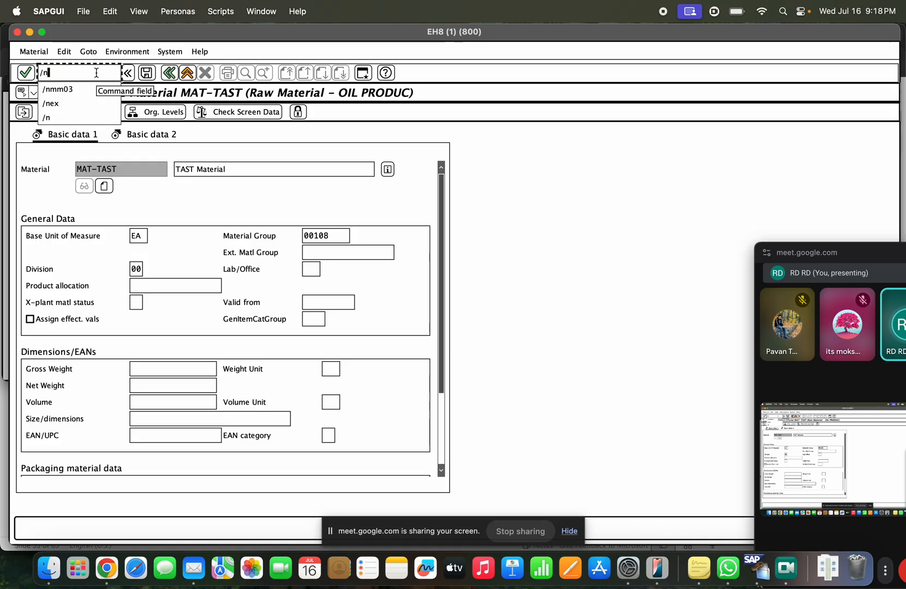
key(Return)
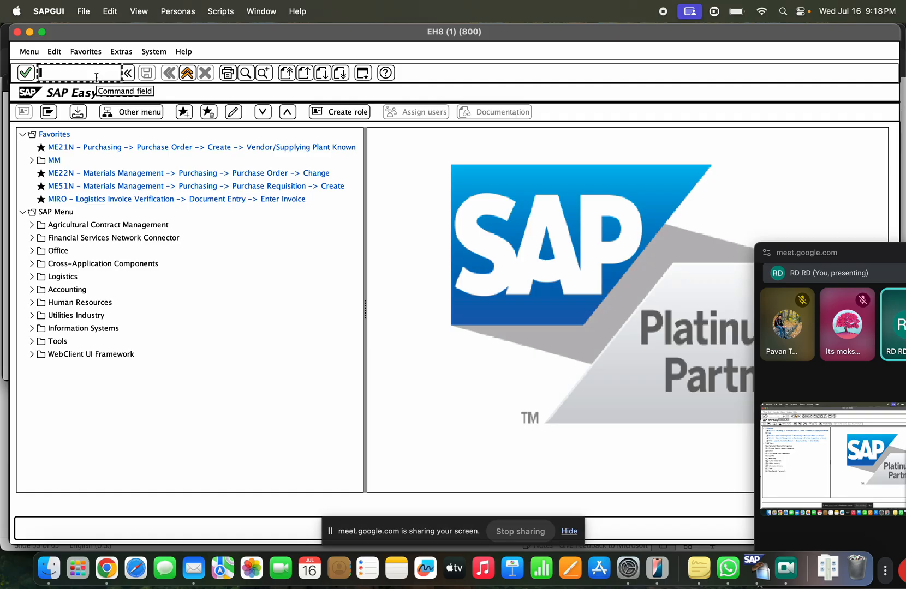
key(super+Tab)
click(531, 390)
Step: Begin an 'X-' line below MM06 on the slide and open MAT-TAST in MM02
key(Return)
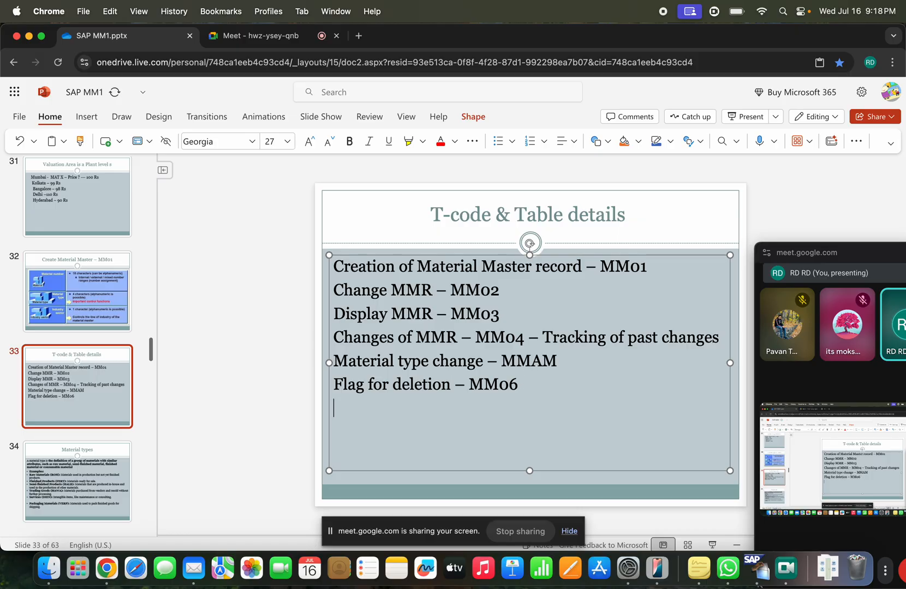
text(X-)
key(super+Tab)
text(mm02)
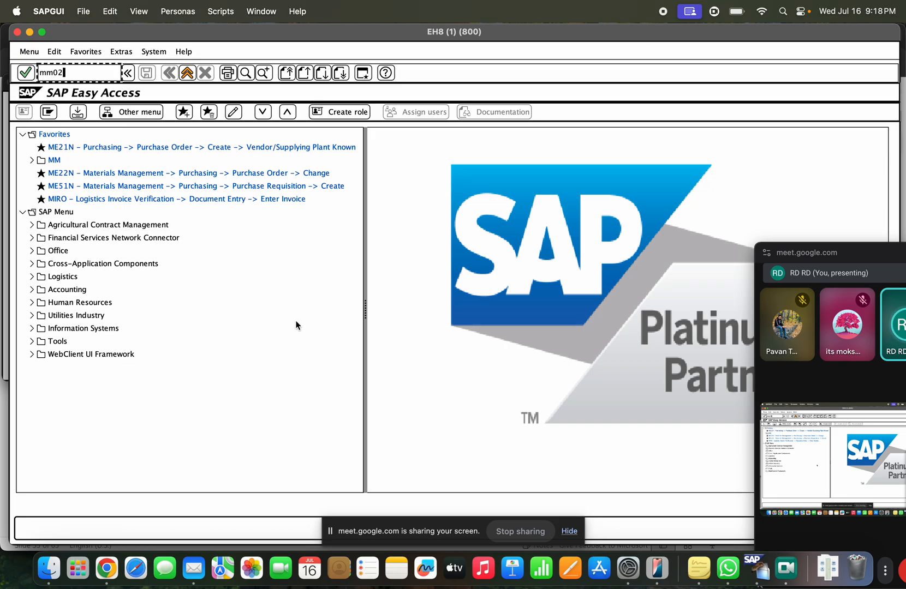
key(Return)
key(Return)
key(Return)
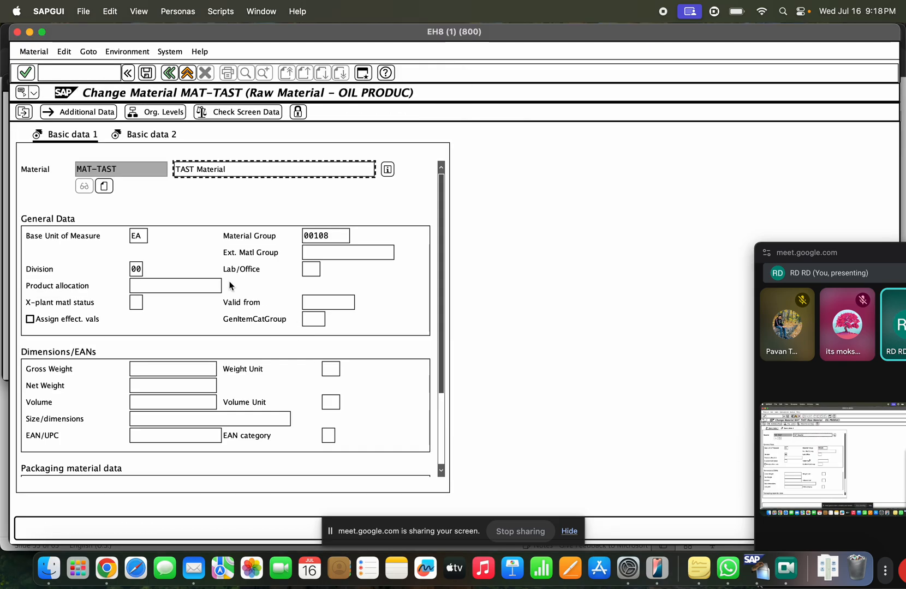
Step: Complete the slide line as 'X-plant material status -', matching the SAP field label
click(94, 304)
drag(94, 304, 25, 304)
key(super+Tab)
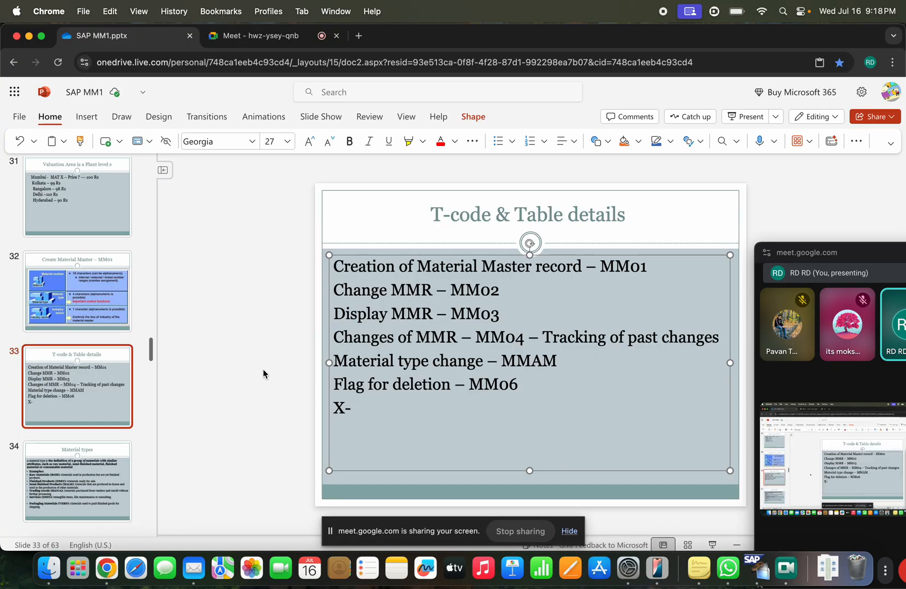
text(plant material statu)
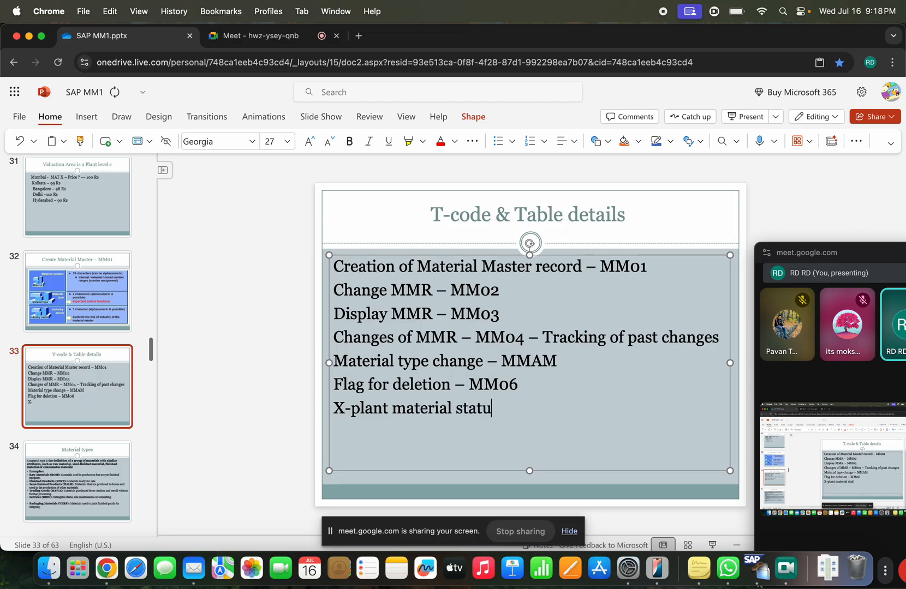
text(s -)
key(super+Tab)
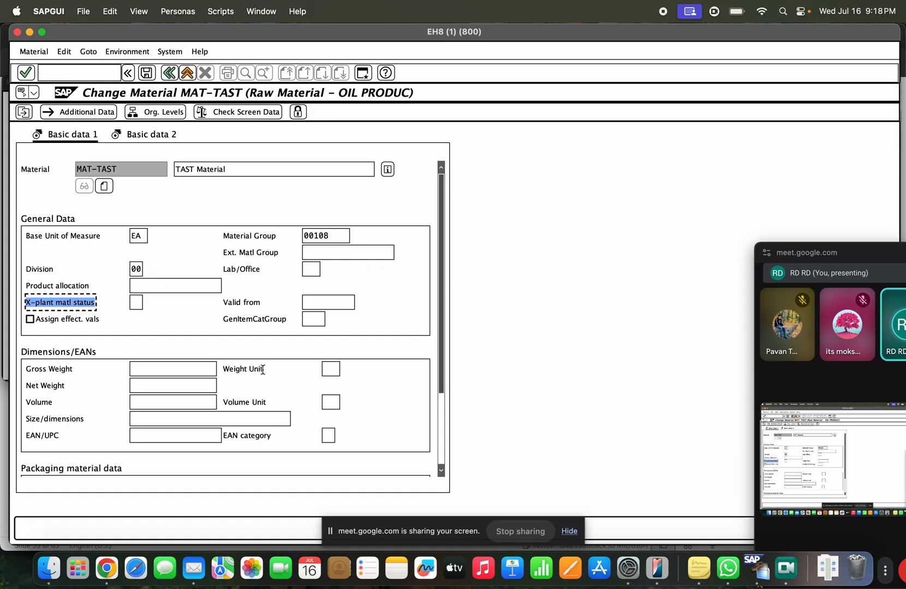
Step: Browse the cross-plant status list and pick 01 Blocked for Procmnt/Whse
click(136, 303)
click(146, 303)
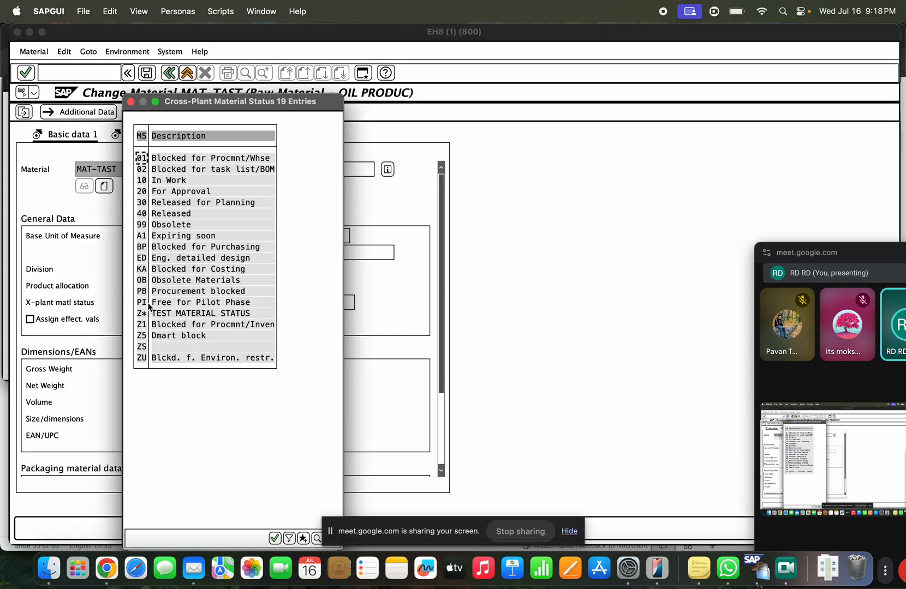
click(255, 159)
click(258, 171)
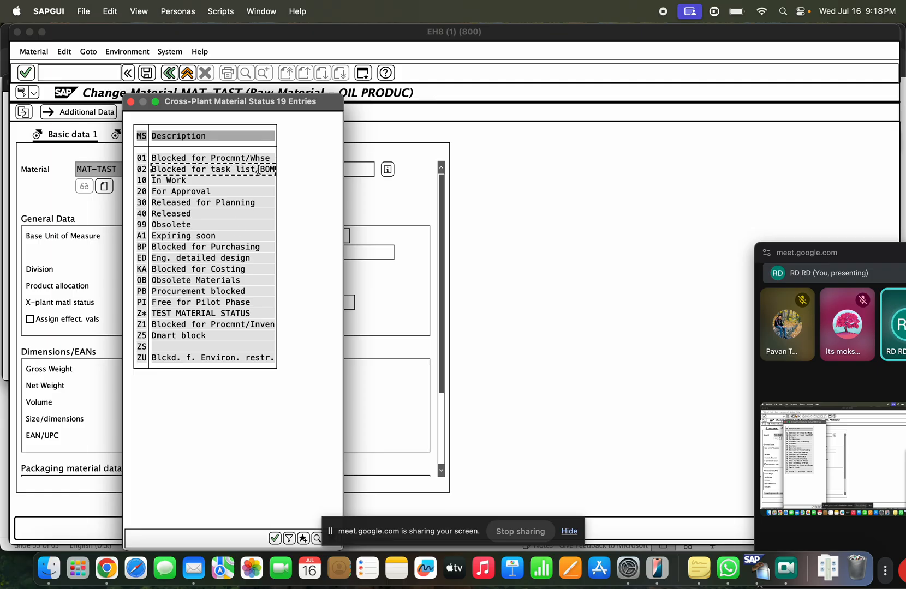
click(220, 202)
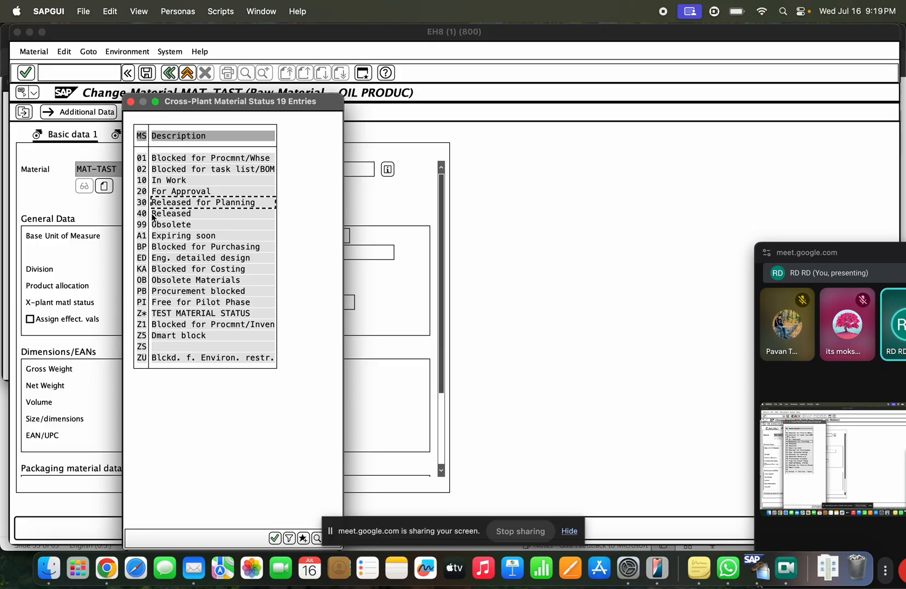
drag(244, 108, 330, 49)
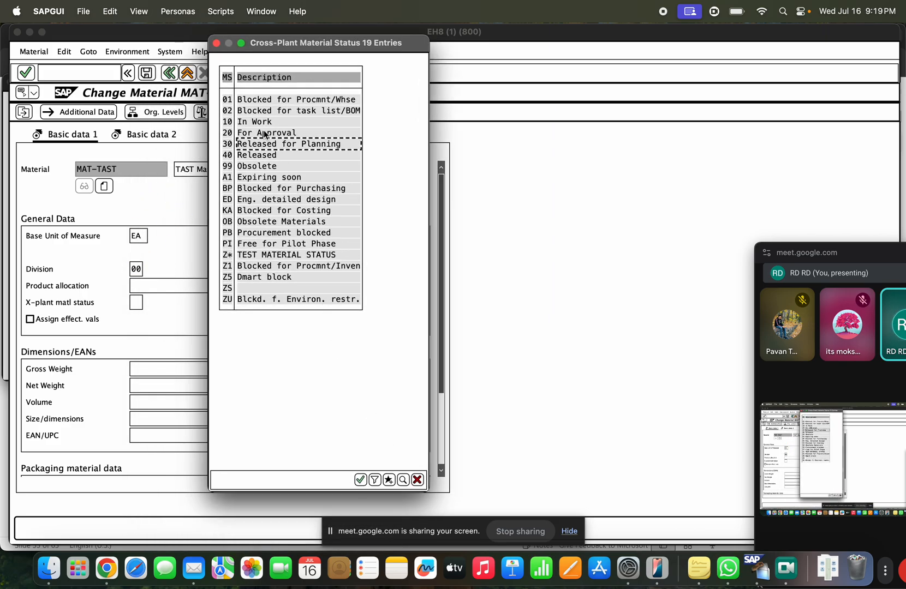
click(290, 100)
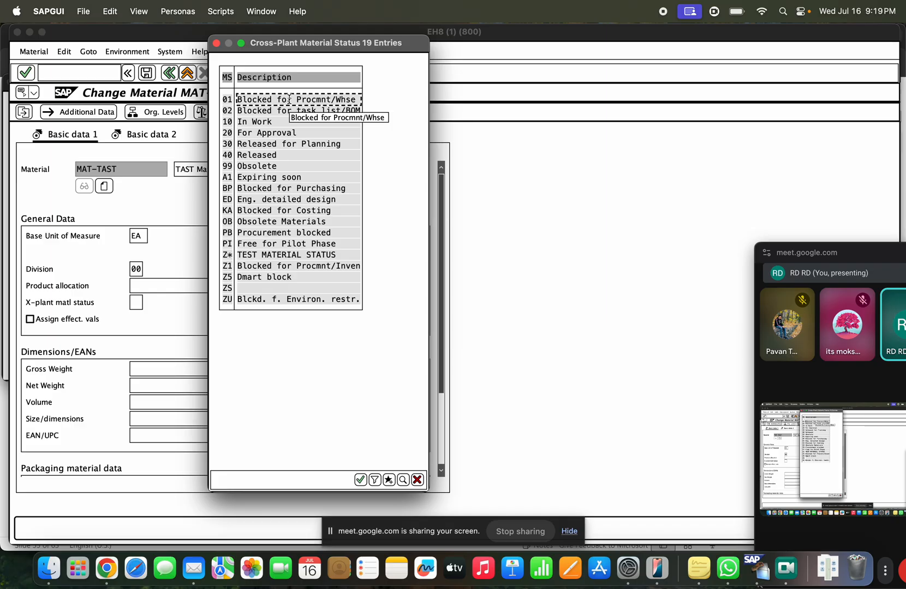
double_click(288, 100)
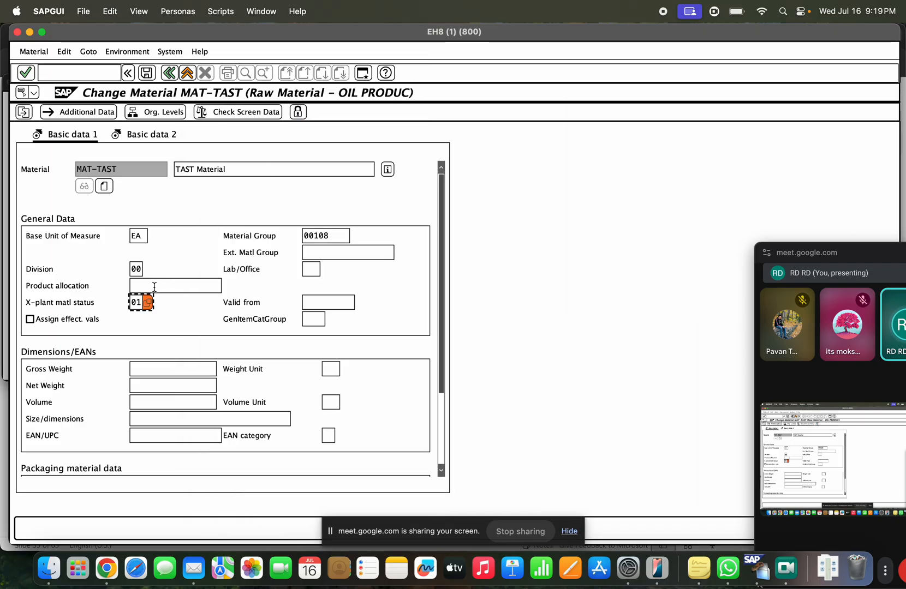
drag(124, 170, 59, 168)
Step: Replace the cross-plant status with OB Obsolete Materials
click(140, 305)
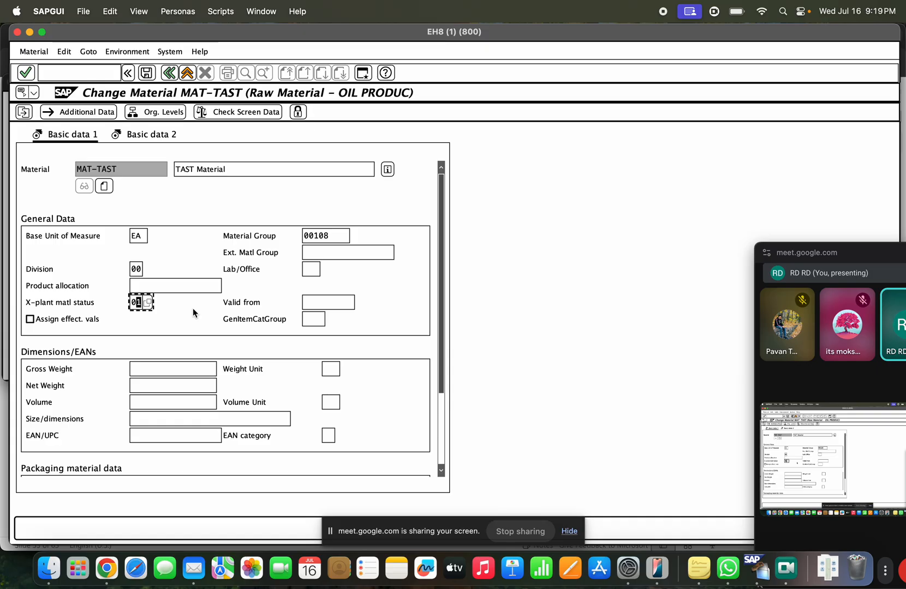
click(148, 303)
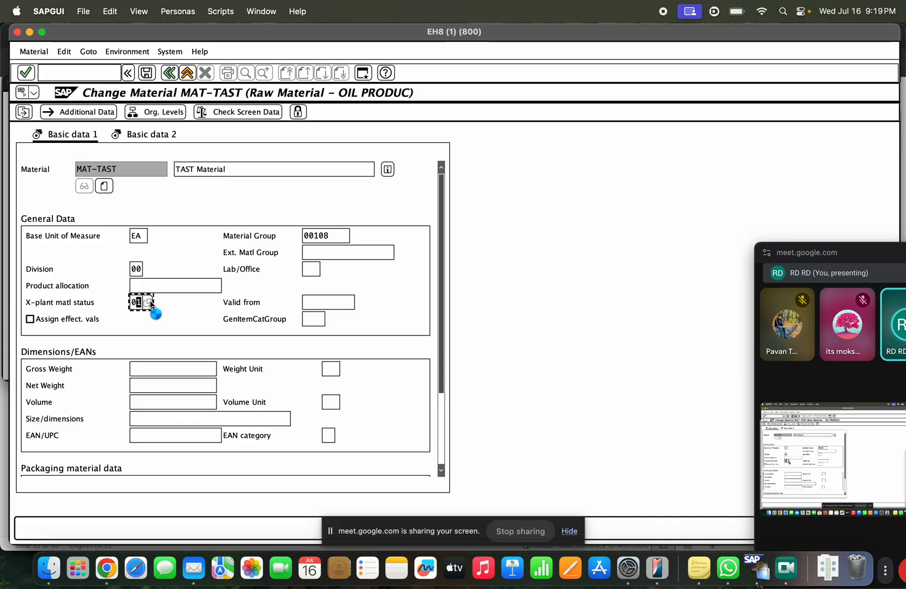
click(219, 159)
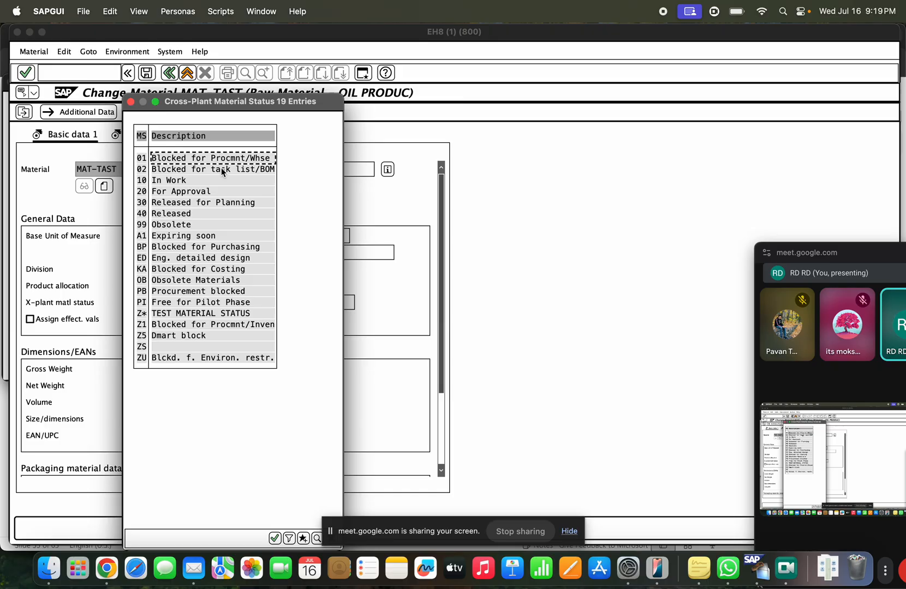
click(195, 280)
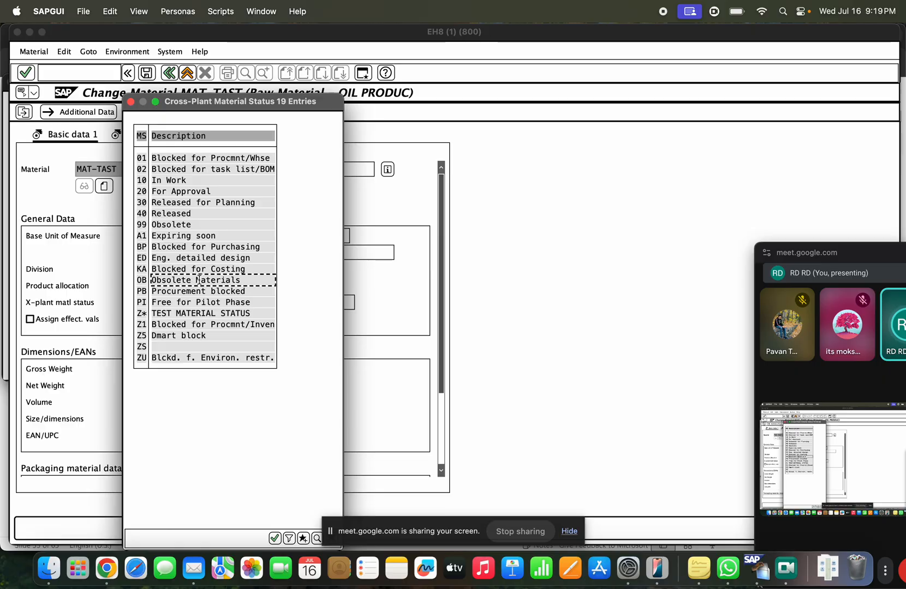
double_click(215, 280)
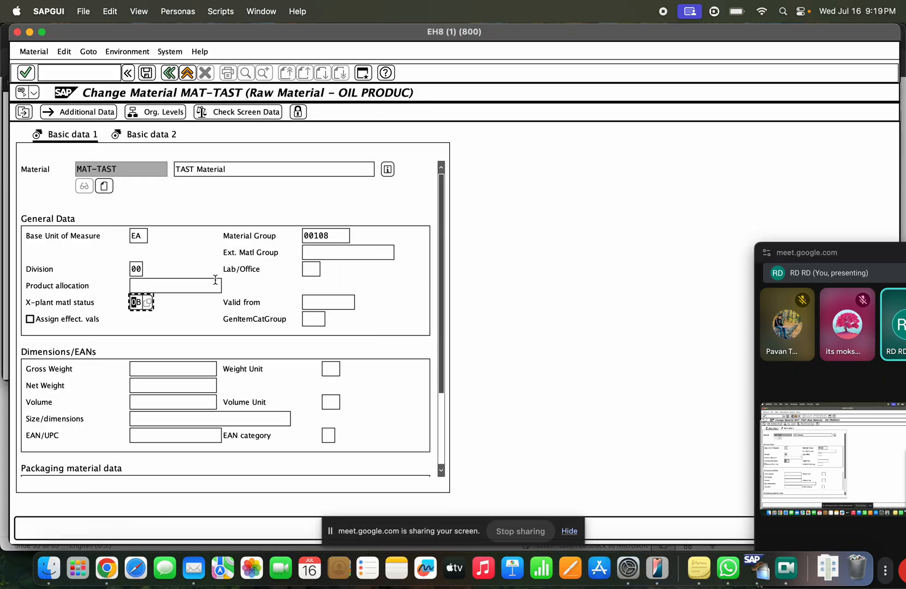
click(173, 288)
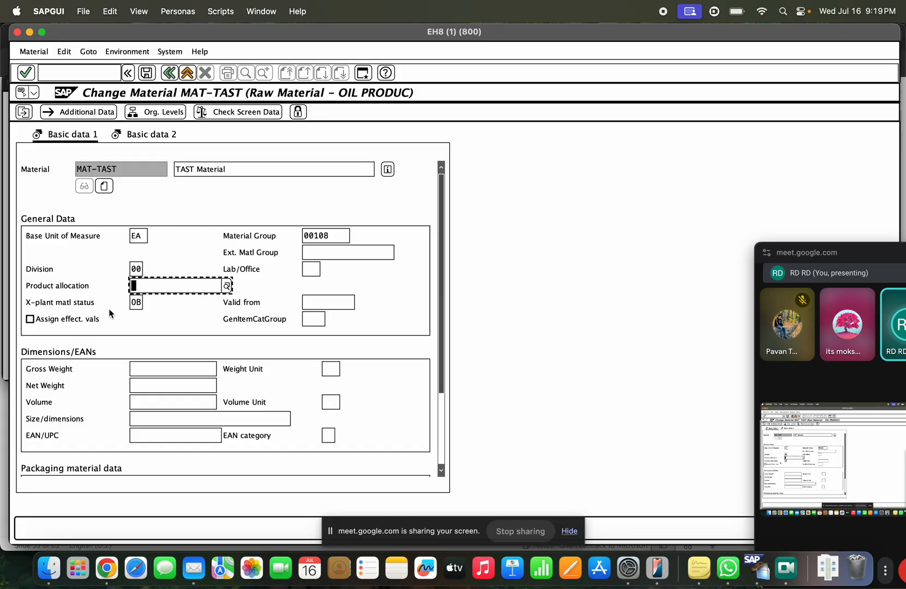
Step: Save MAT-TAST's OB status change and return to the T-code & Table details slide
key(super+Tab)
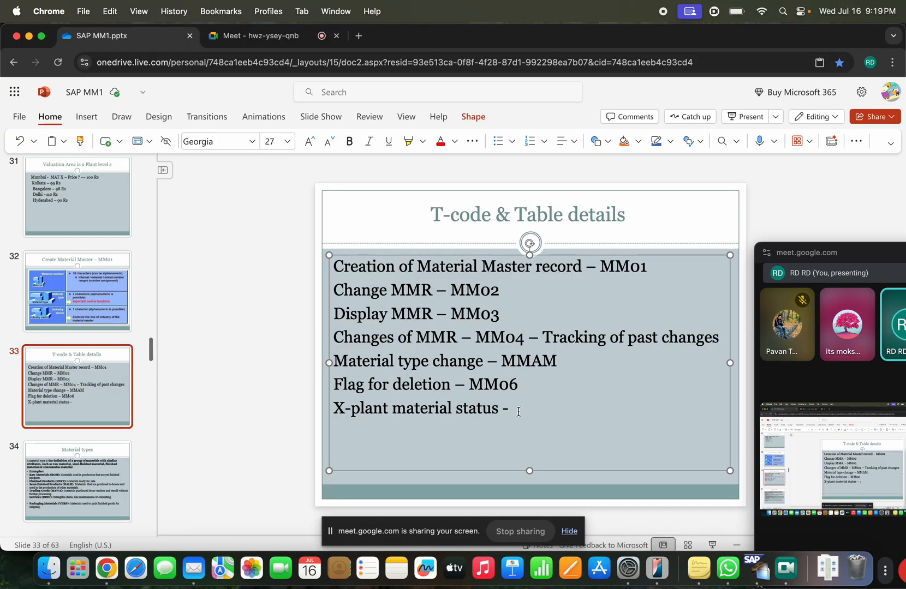
key(super+Tab)
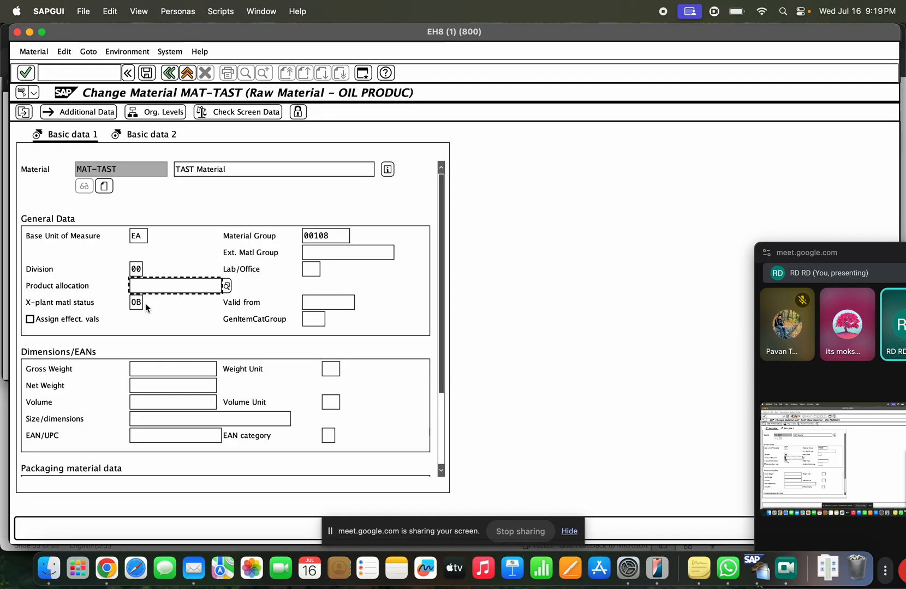
key(super+Tab)
key(super+Tab)
click(146, 73)
key(super+Tab)
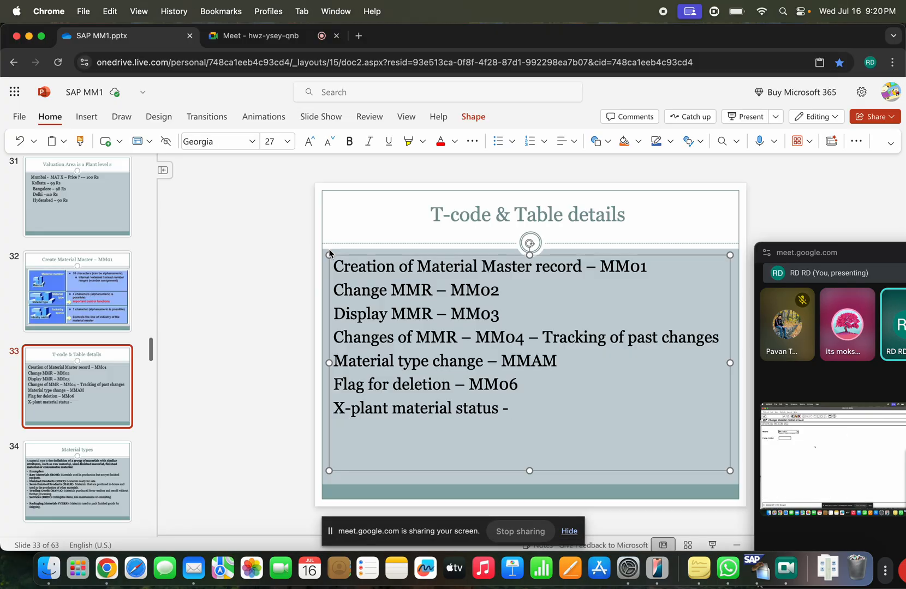
Step: Below the X-plant status line, add the note 'New material ----> first status -- Ready for release'
key(Return)
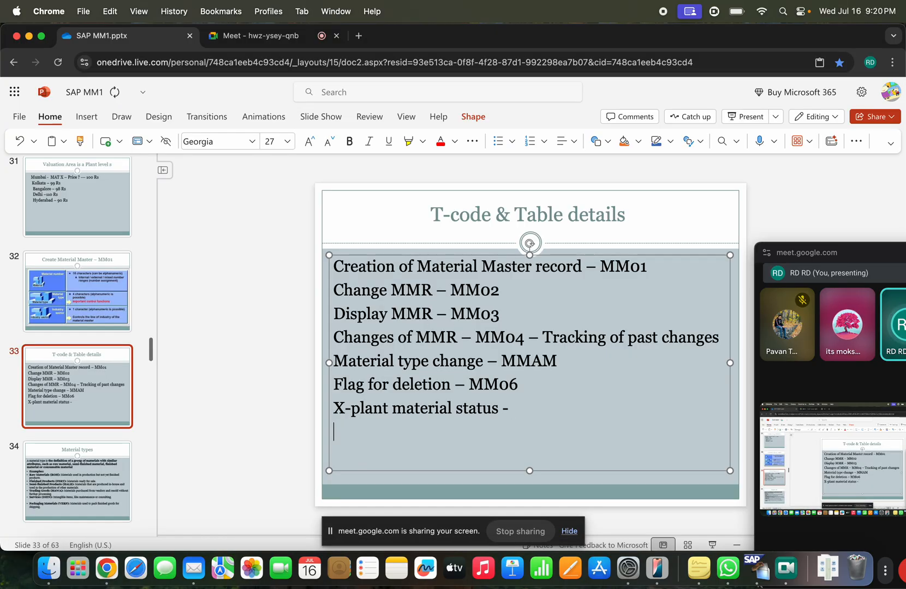
text(New material)
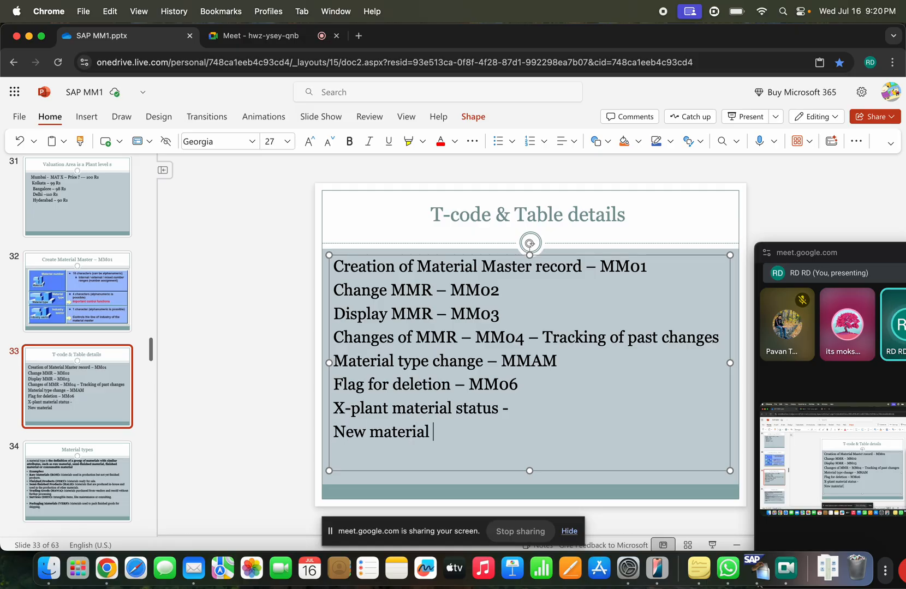
text( ----)
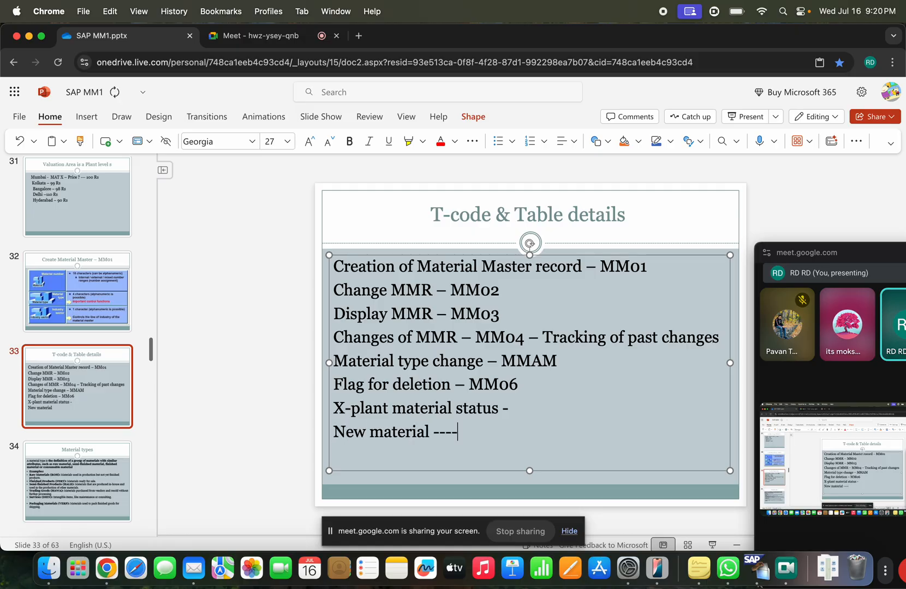
text(> first status -- Ob)
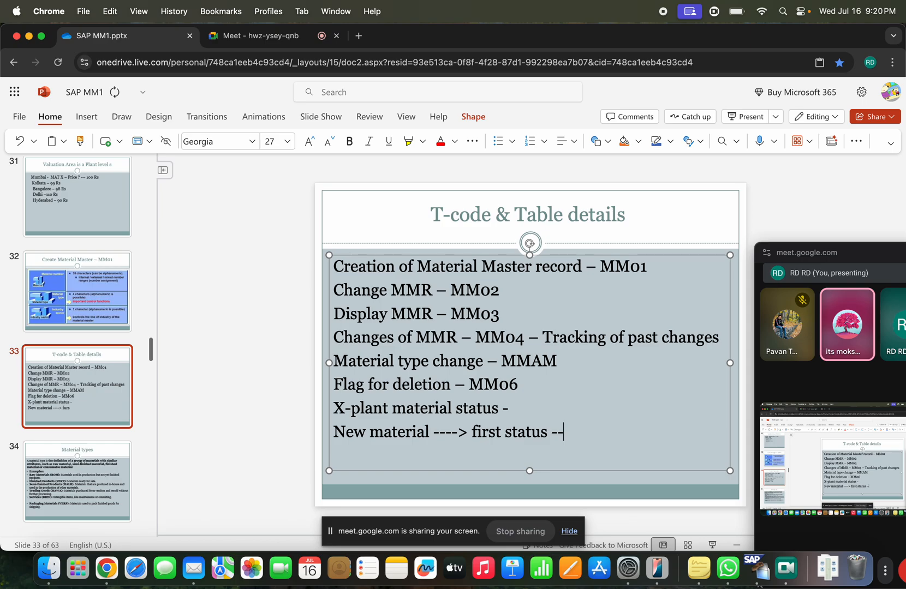
text(s)
key(BackSpace)
key(BackSpace)
key(BackSpace)
text(Read)
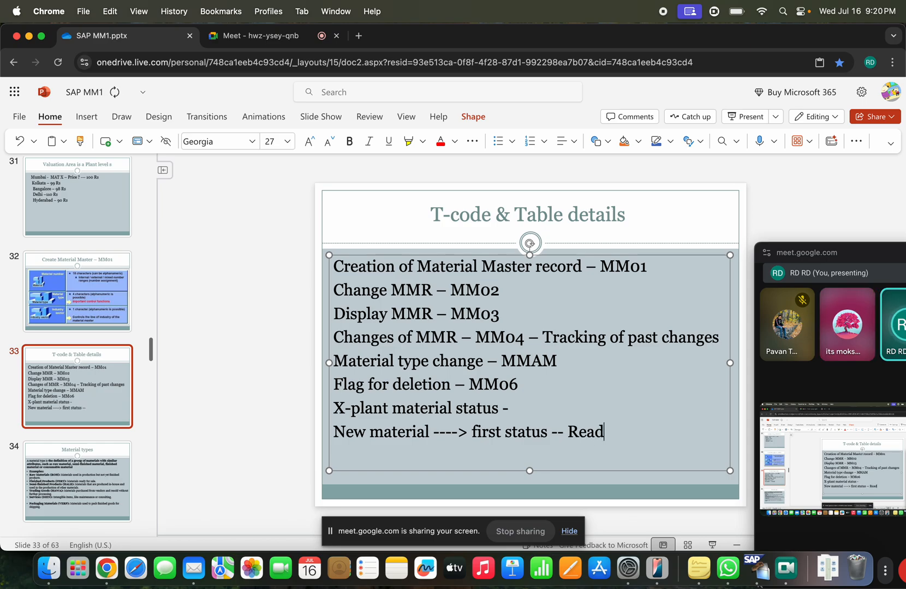
text(y for release)
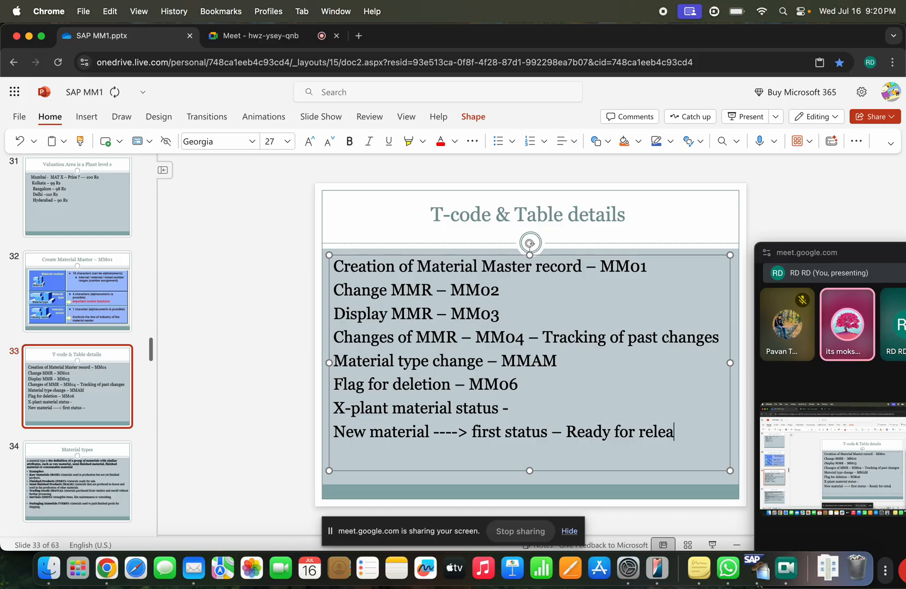
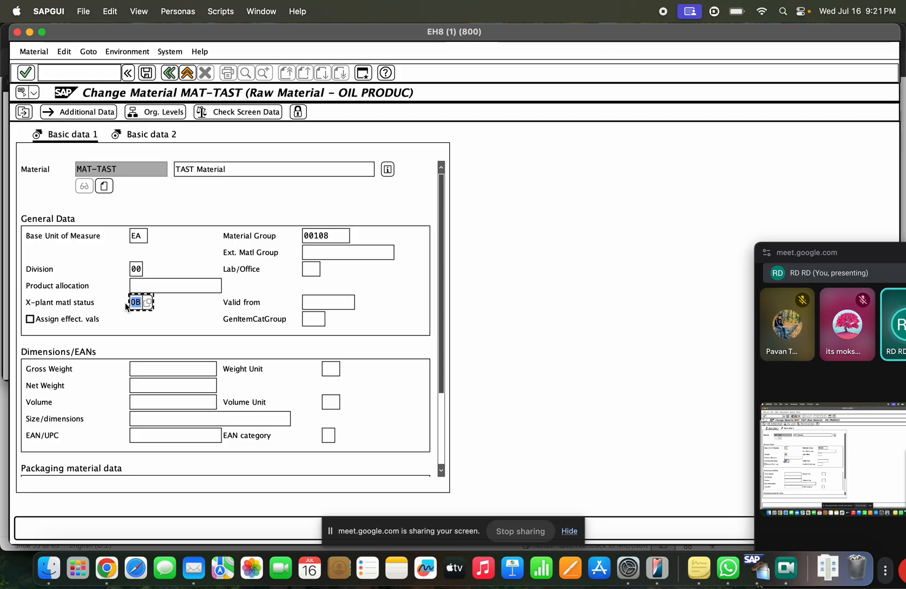
Step: Delete MAT-TAST's X-plant status value, save the material, and bring up the T-code details slide
key(BackSpace)
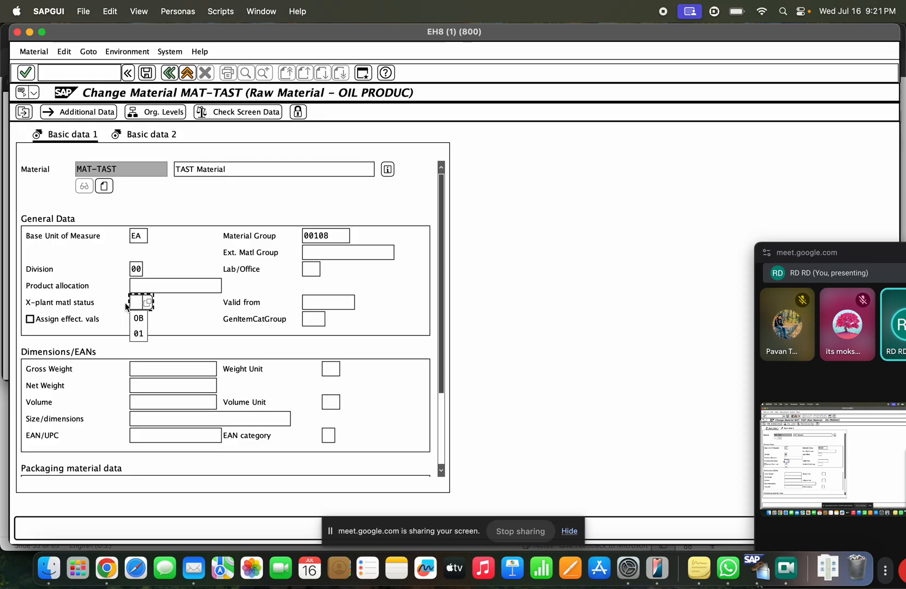
key(Down)
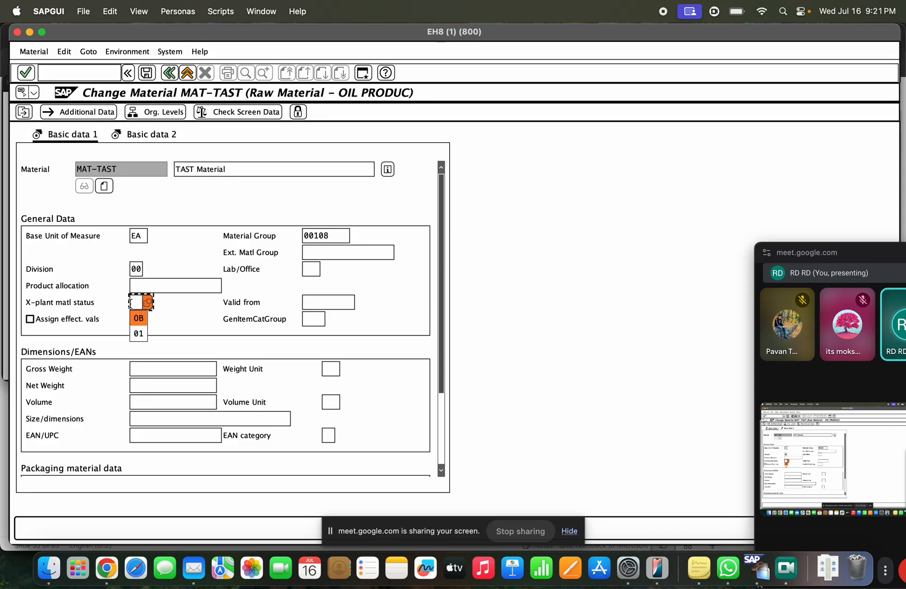
click(132, 300)
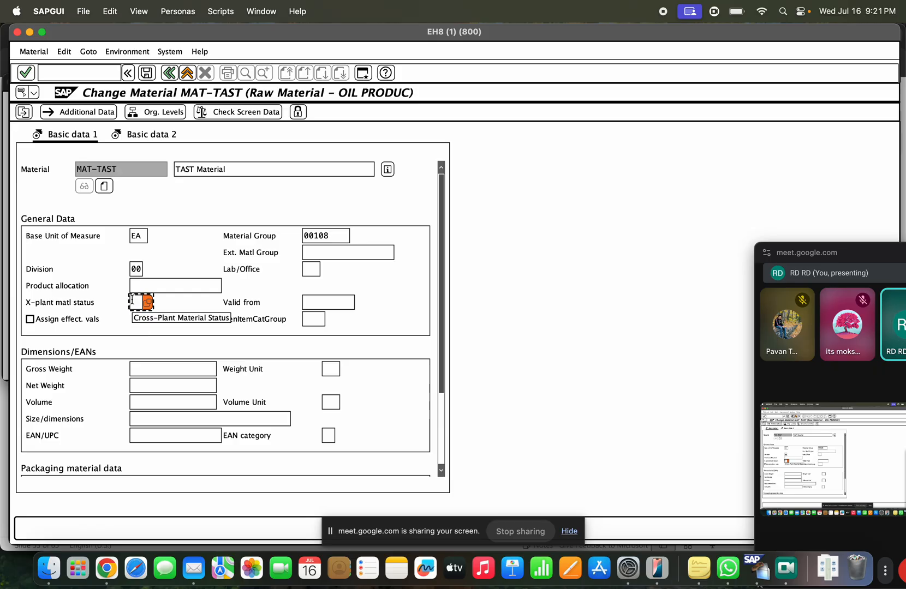
click(146, 73)
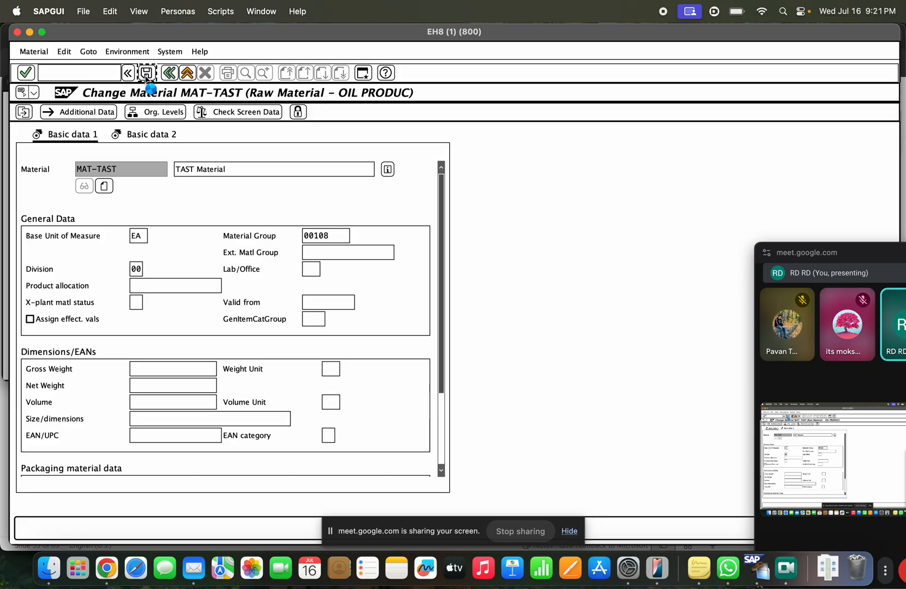
key(super+Tab)
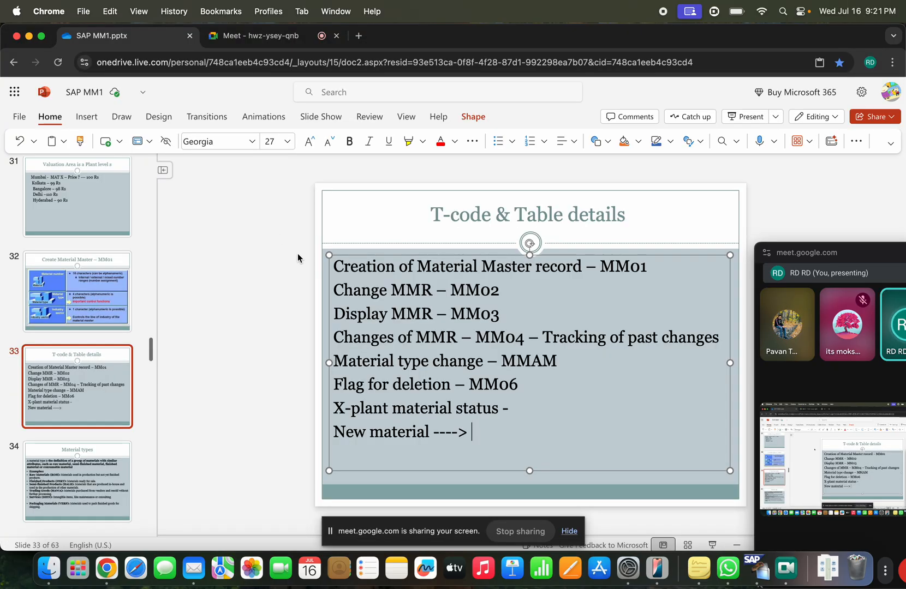
drag(343, 384, 422, 386)
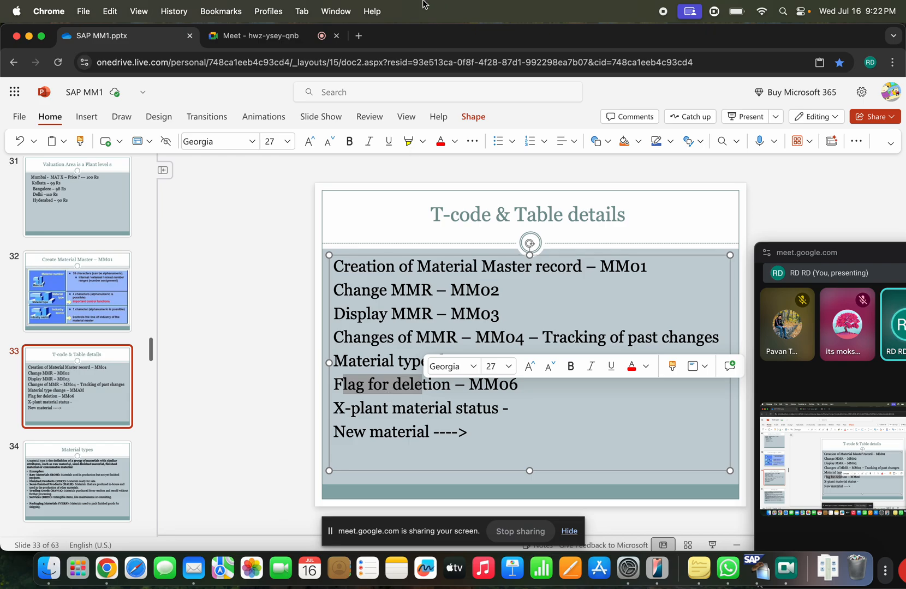
click(370, 417)
drag(502, 414, 335, 410)
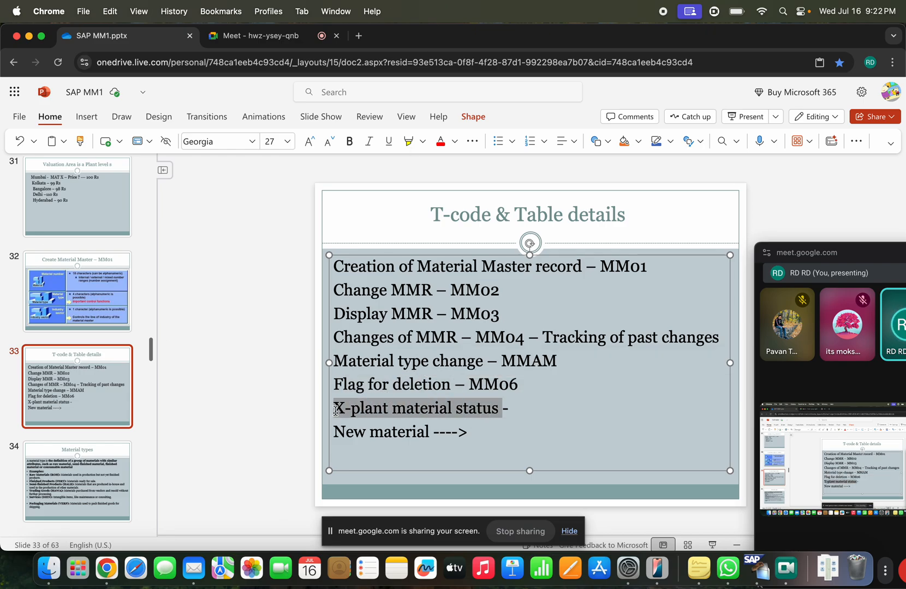
click(518, 414)
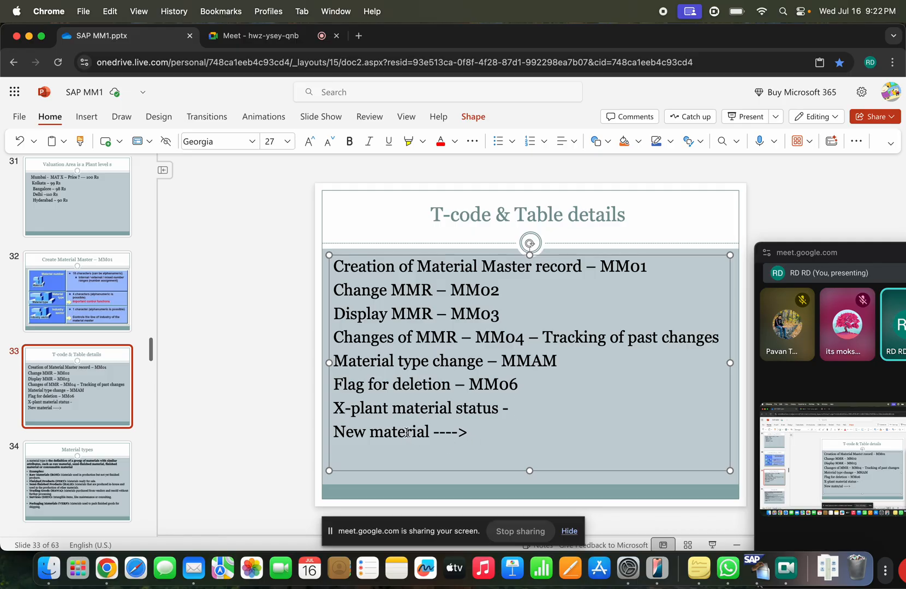
key(super+Tab)
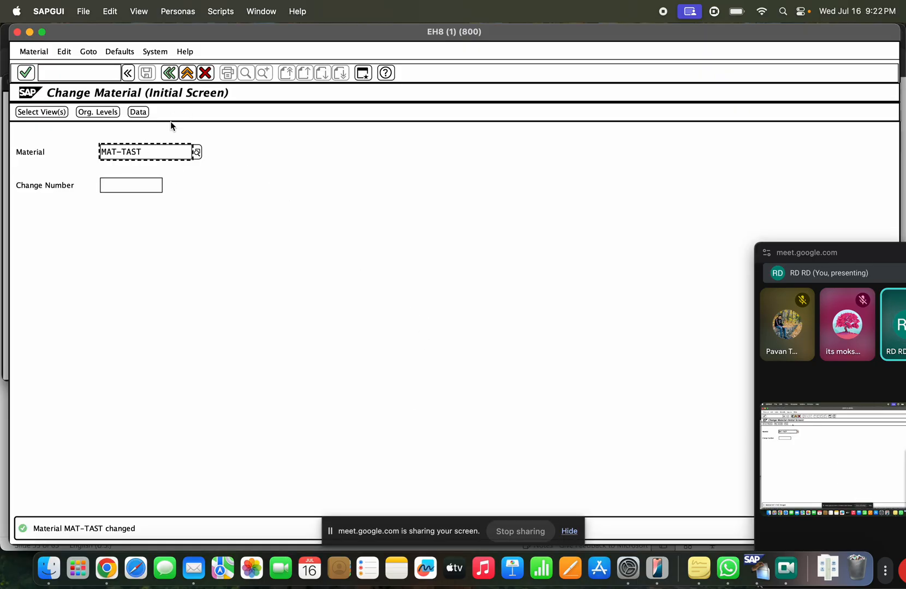
Step: Open MAT-TAST and browse the cross-plant status list, noting 02 Blocked for task list/BOM
key(Return)
key(Return)
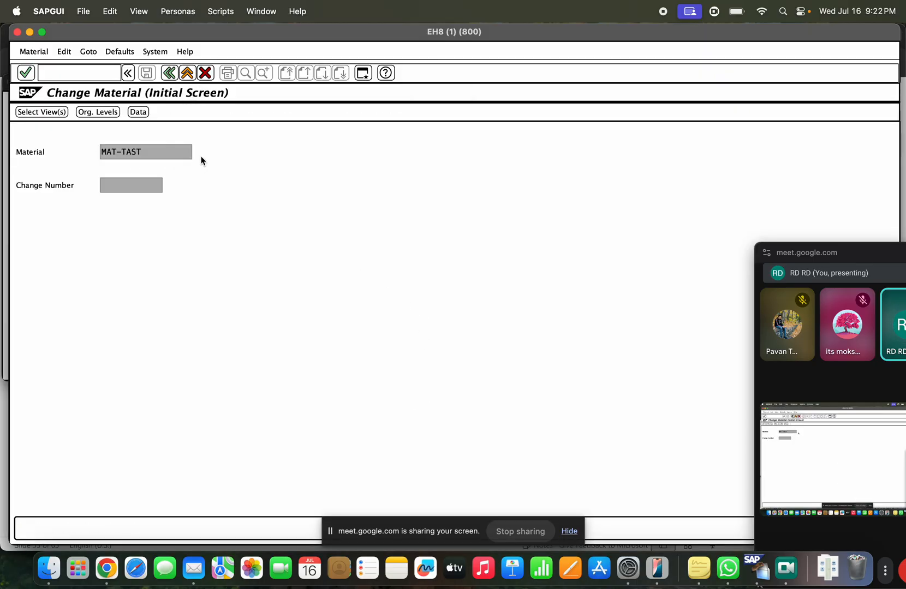
click(142, 303)
click(144, 303)
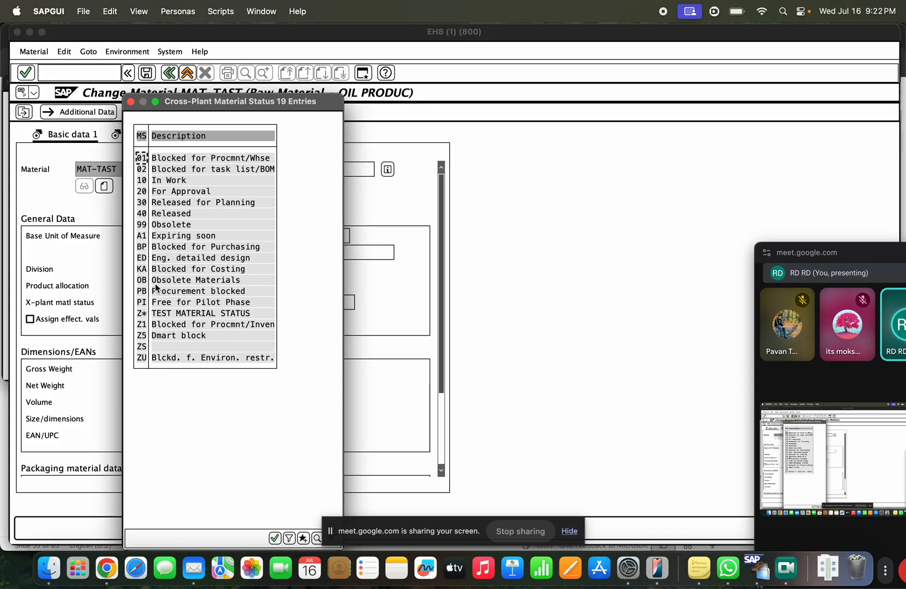
click(143, 170)
double_click(149, 202)
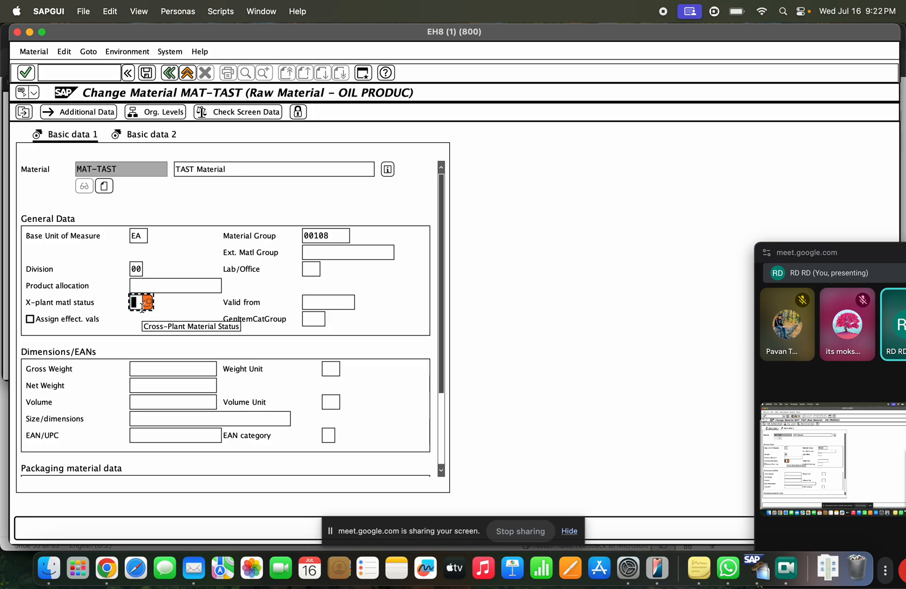
Step: Open the Cross-Plant Material Status field help and jump to its customizing settings
key(Return)
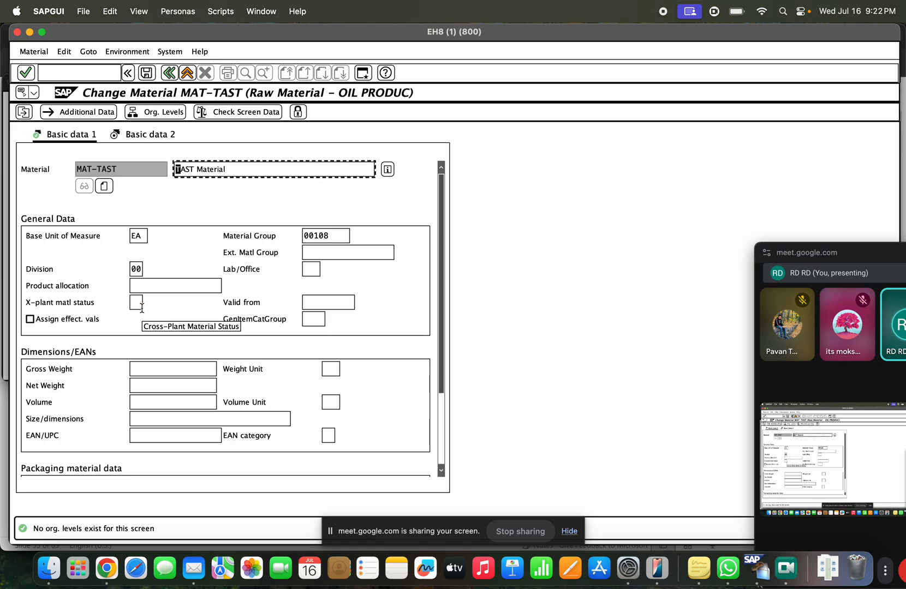
click(139, 303)
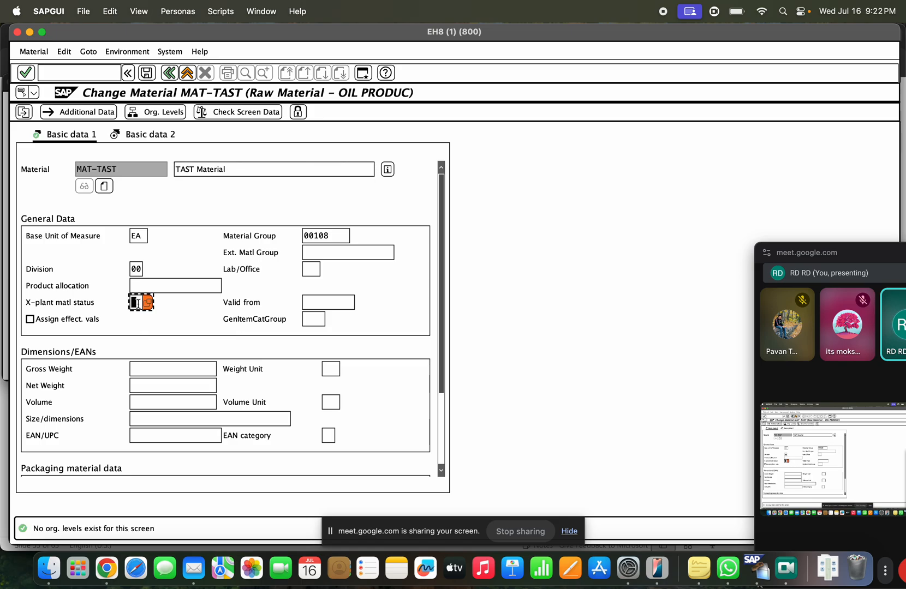
key(ctrl+super+space)
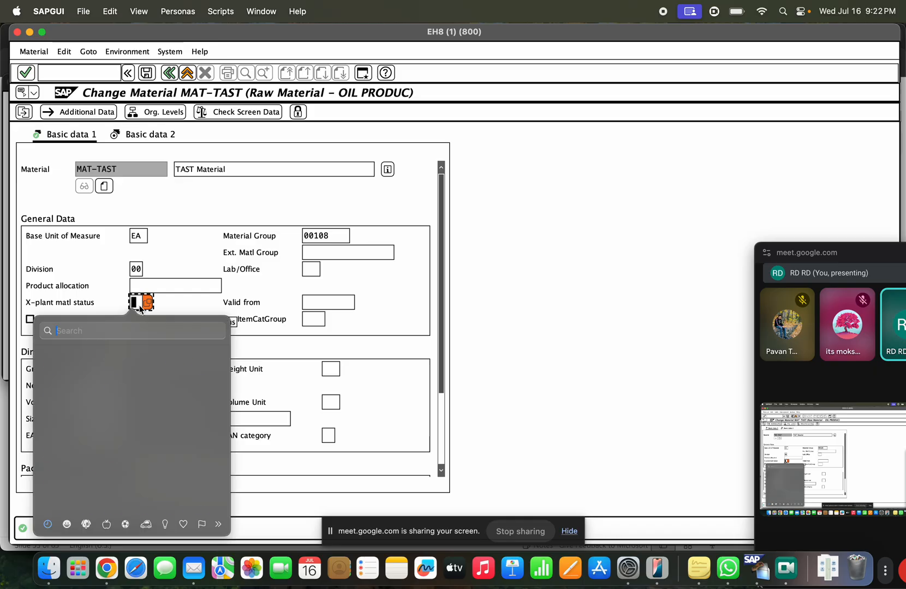
click(145, 290)
click(138, 299)
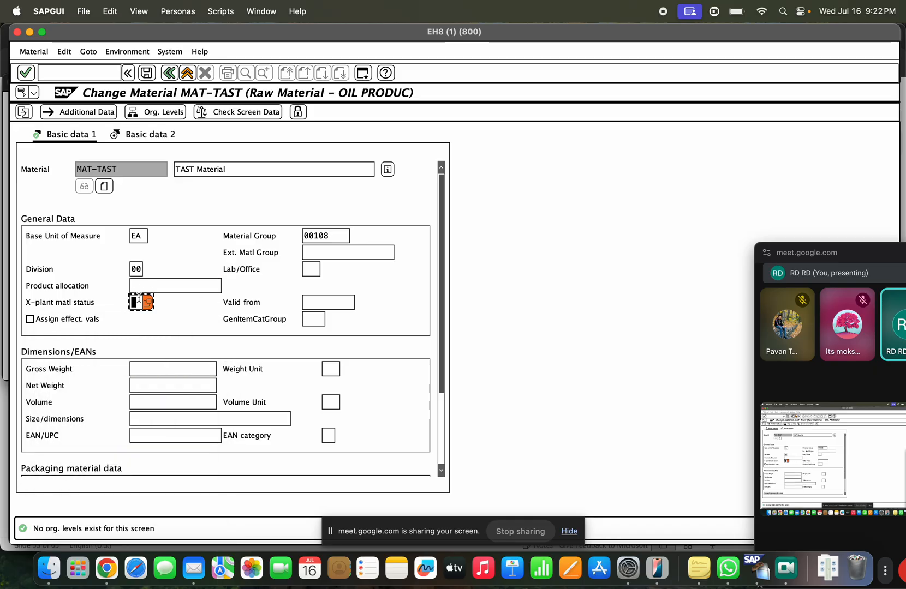
key(F1)
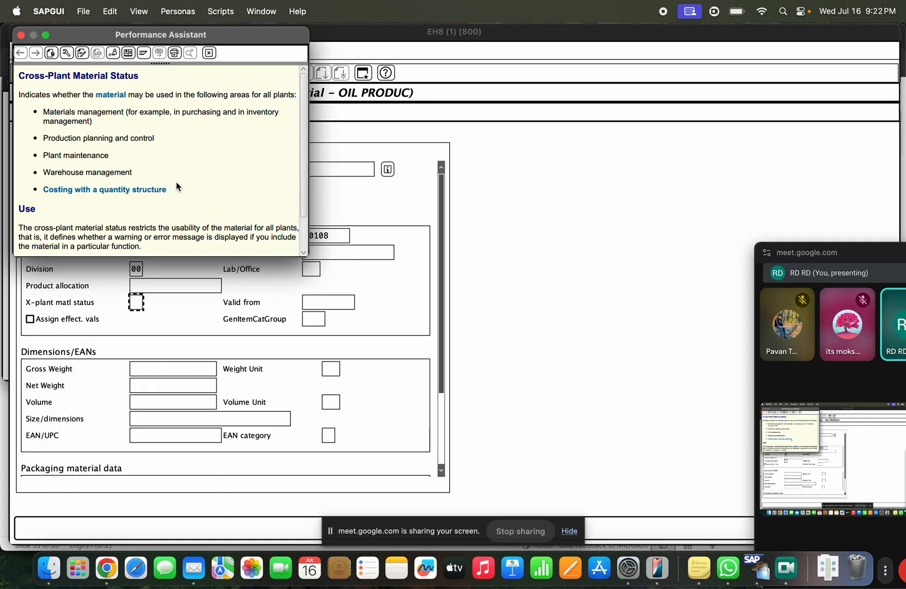
click(113, 53)
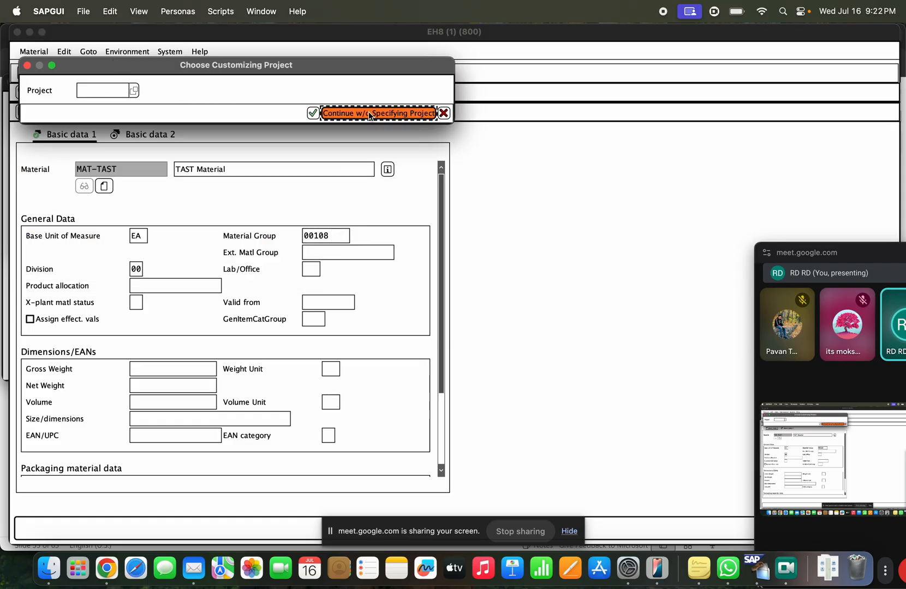
Step: Continue without a customizing project and open the Define Material Statuses activity
click(369, 113)
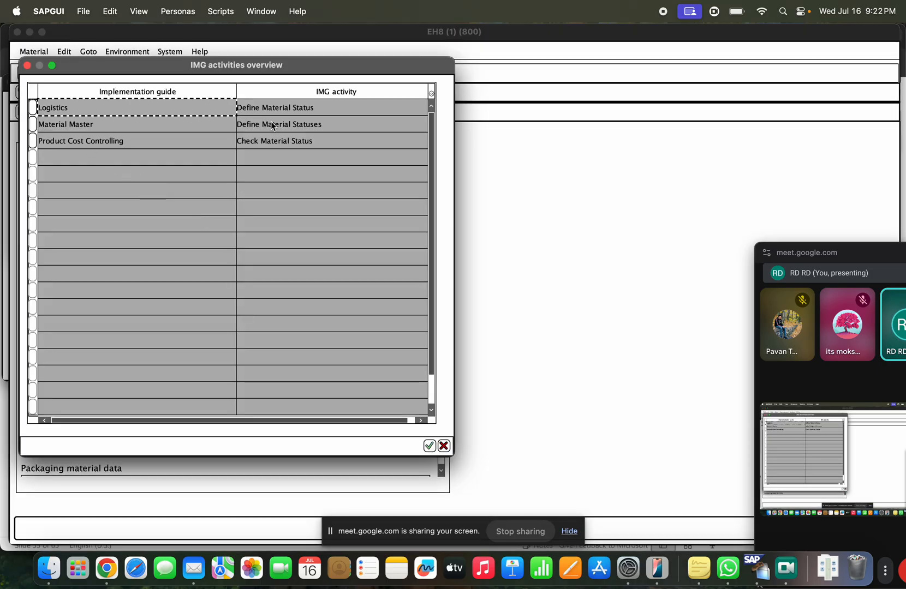
click(271, 125)
drag(325, 127, 233, 125)
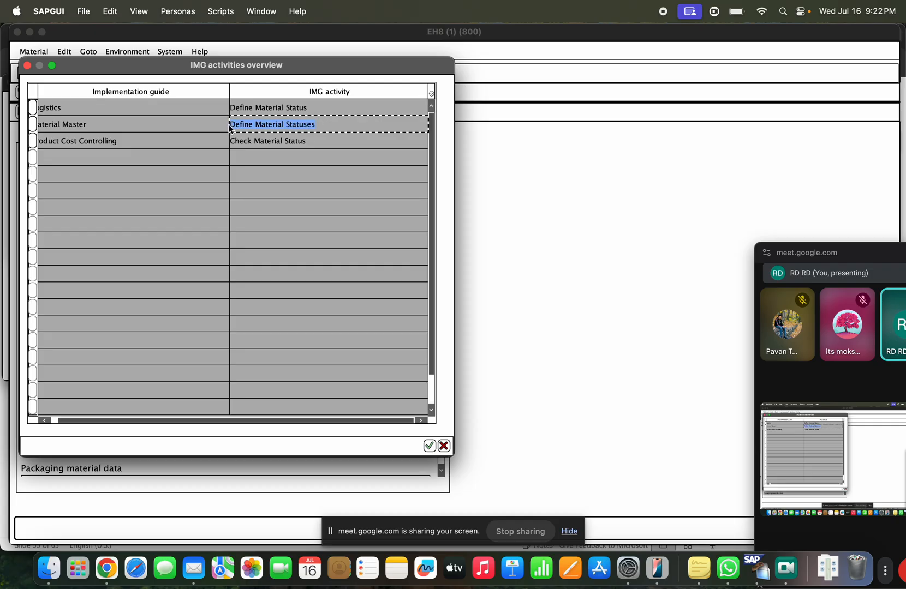
double_click(270, 125)
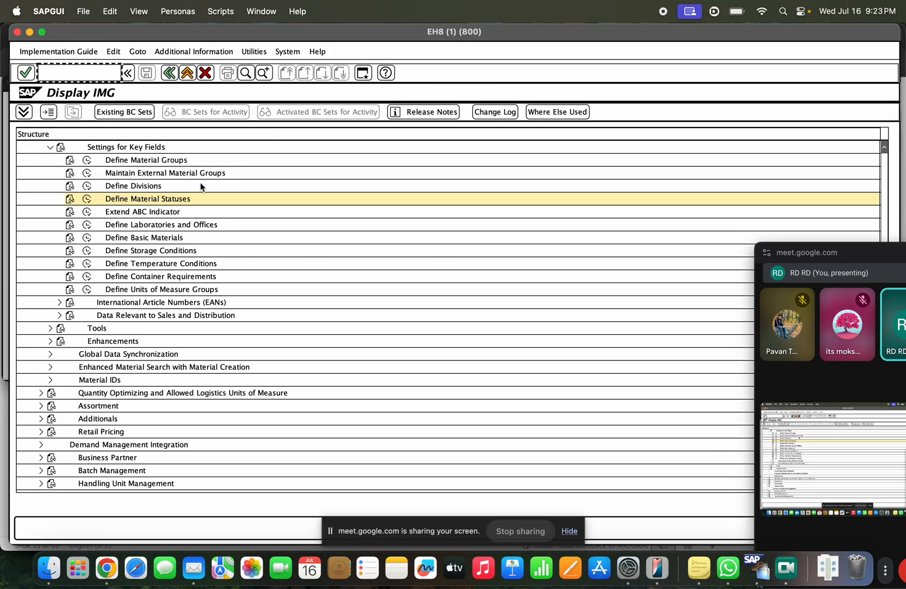
Step: Execute Define Material Statuses under Logistics – General > Material Master > Settings for Key Fields
scroll(202, 218, down, 6)
scroll(202, 219, up, 13)
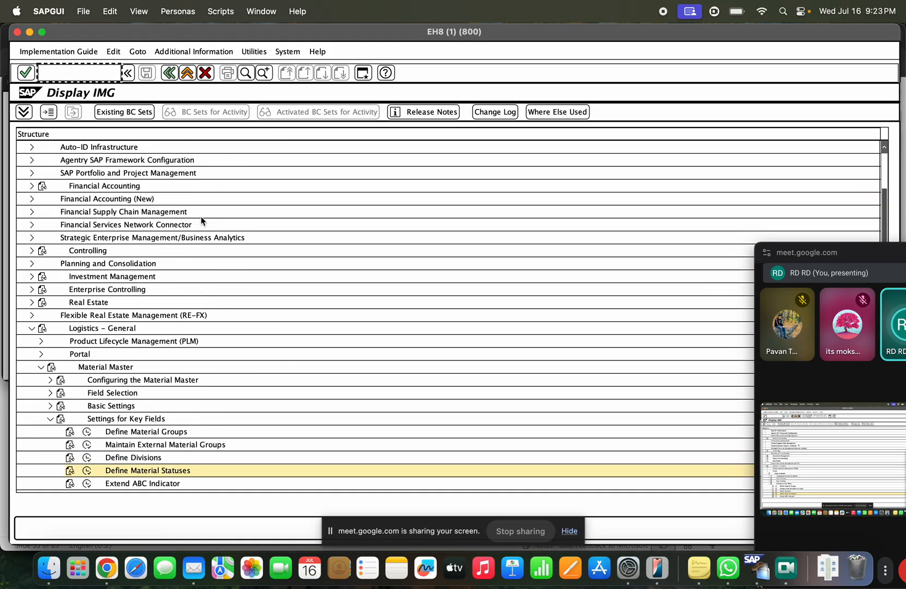
scroll(202, 220, up, 5)
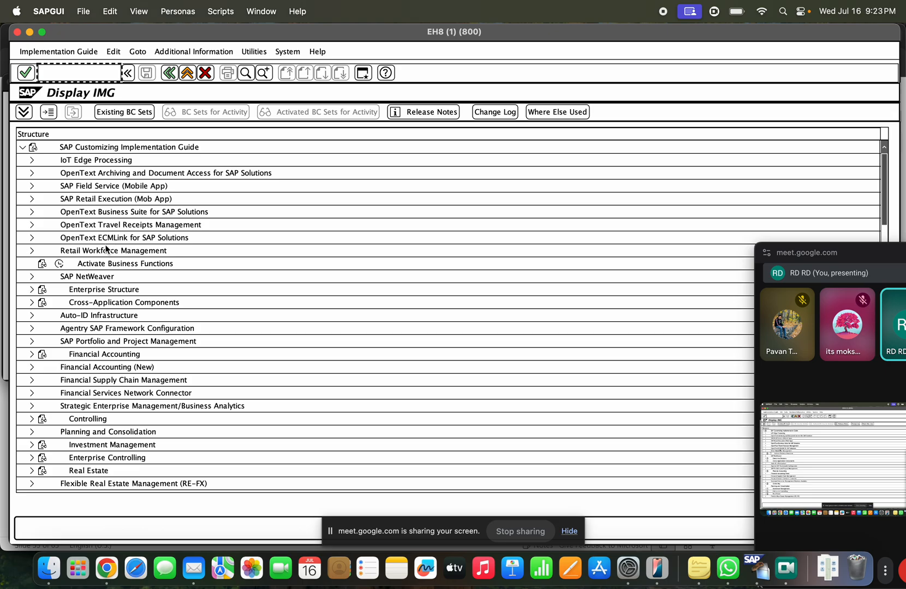
scroll(106, 249, down, 10)
scroll(99, 219, down, 1)
scroll(92, 194, up, 2)
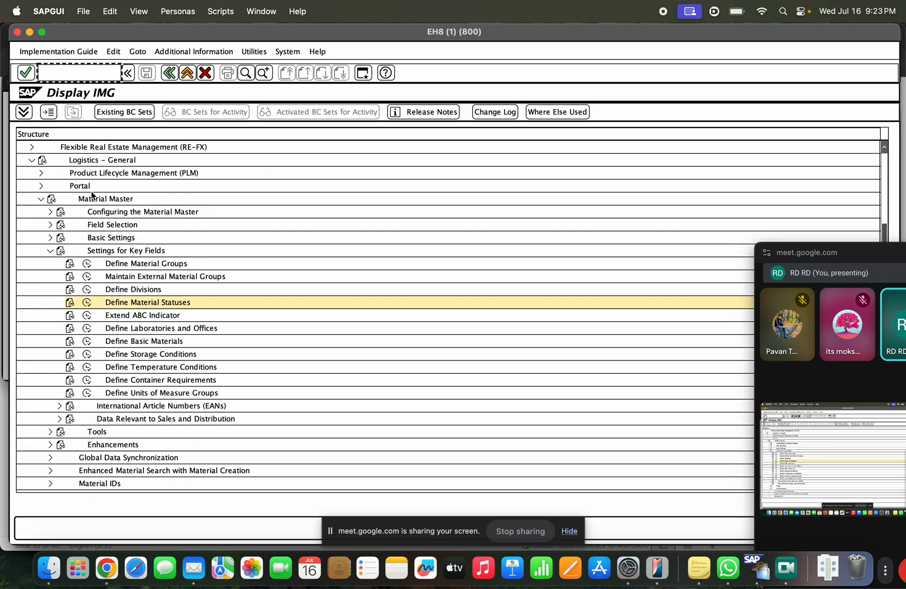
click(86, 161)
click(98, 200)
click(112, 252)
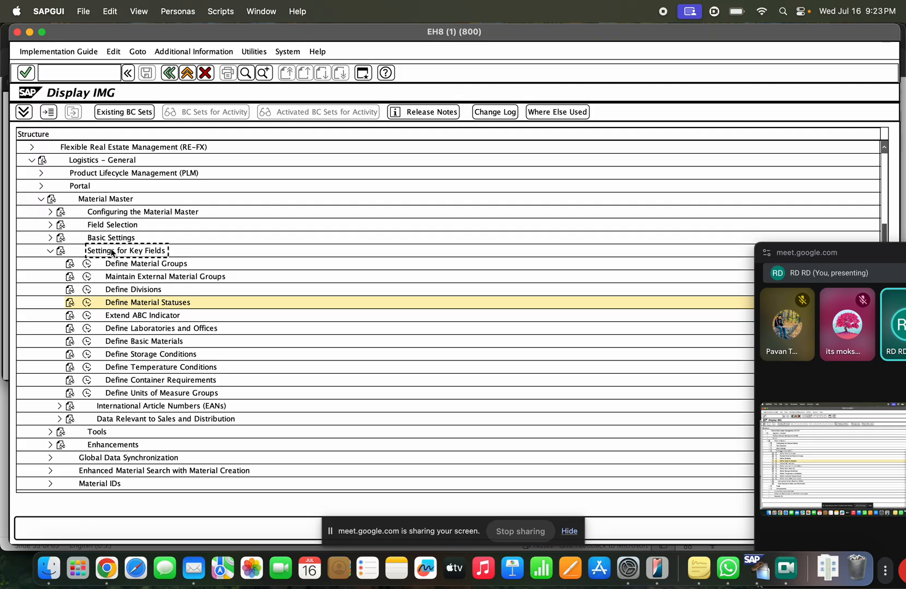
click(150, 305)
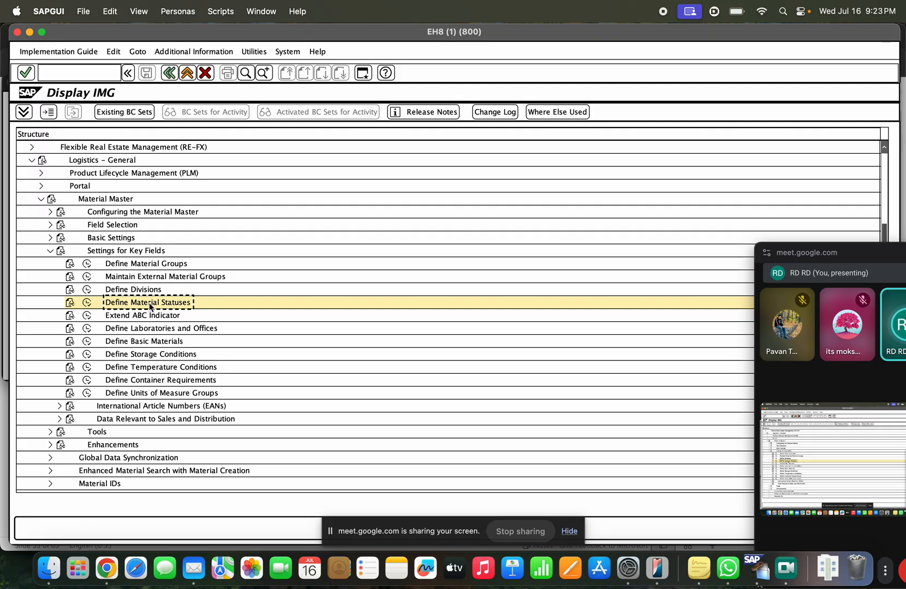
click(88, 303)
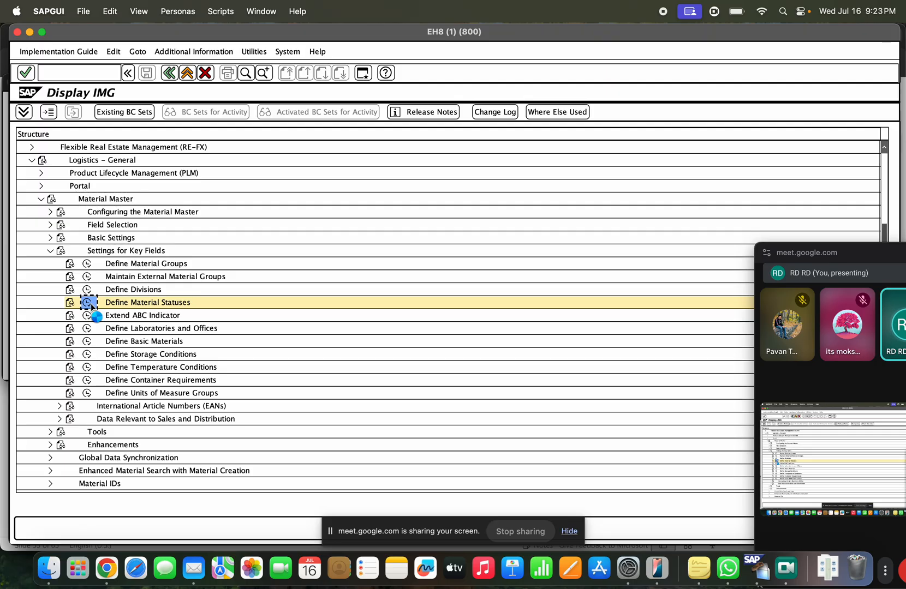
Step: Review the material status descriptions, from 01 down to Expiring soon
click(60, 169)
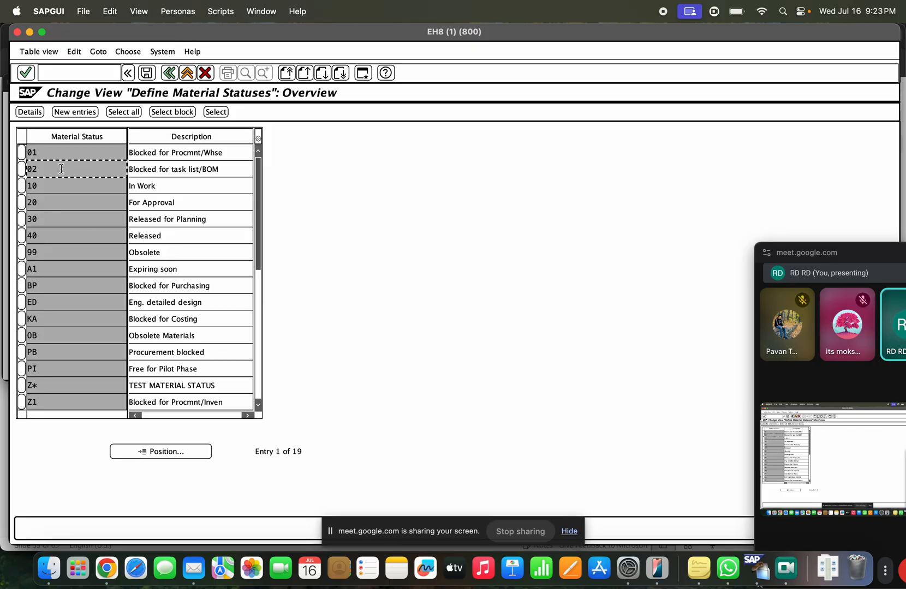
click(158, 156)
click(170, 174)
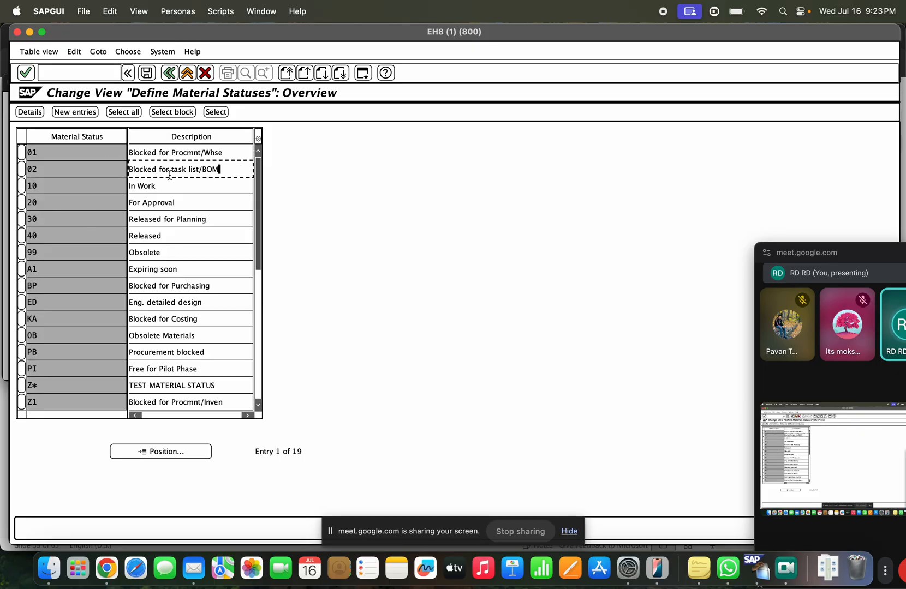
click(176, 188)
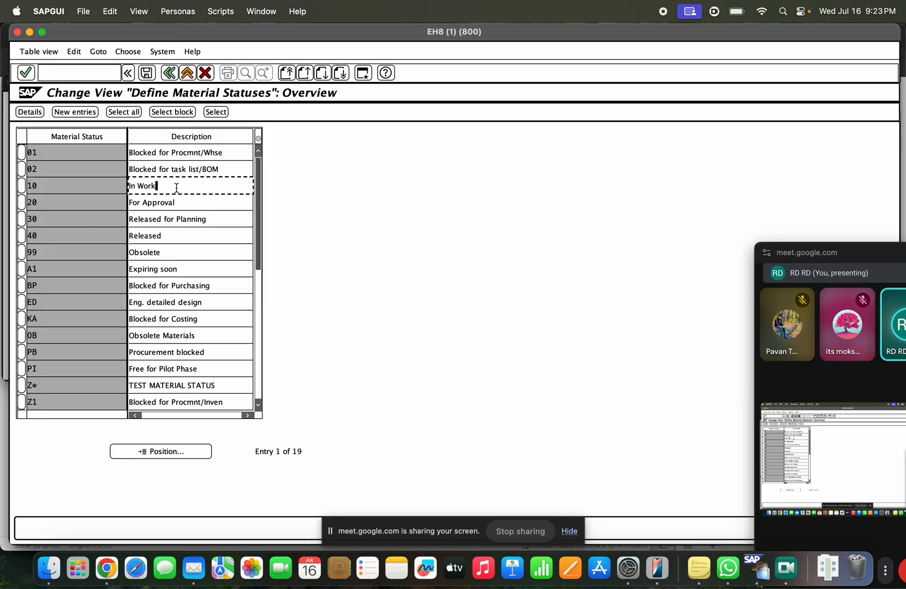
click(187, 203)
click(192, 221)
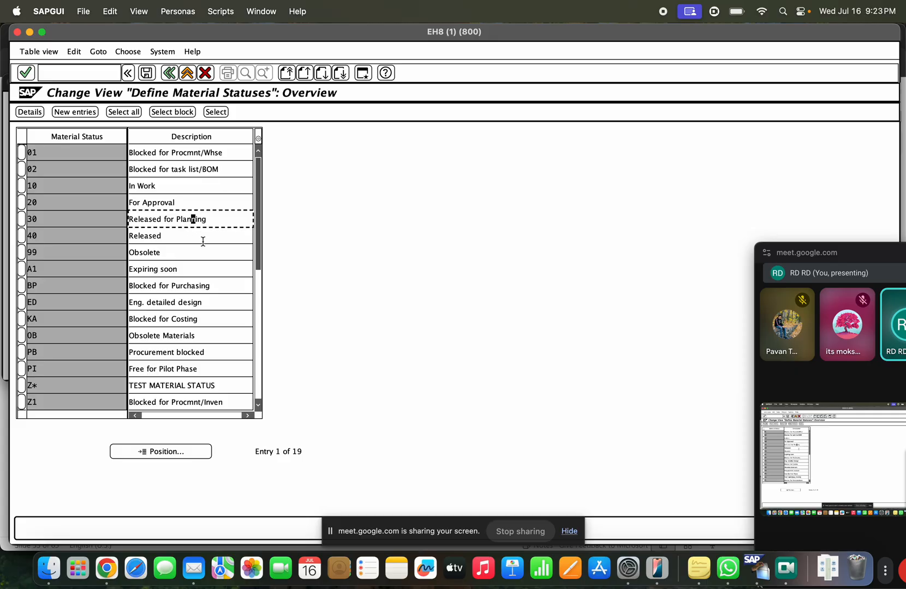
click(188, 238)
click(186, 251)
click(191, 264)
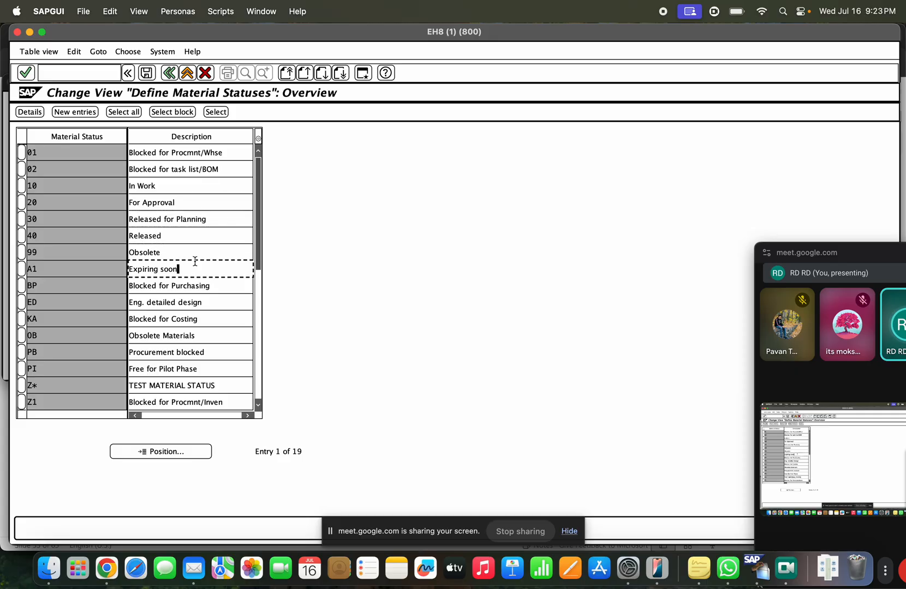
Step: Select status 01 Blocked for Procmnt/Whse and open its details
click(74, 155)
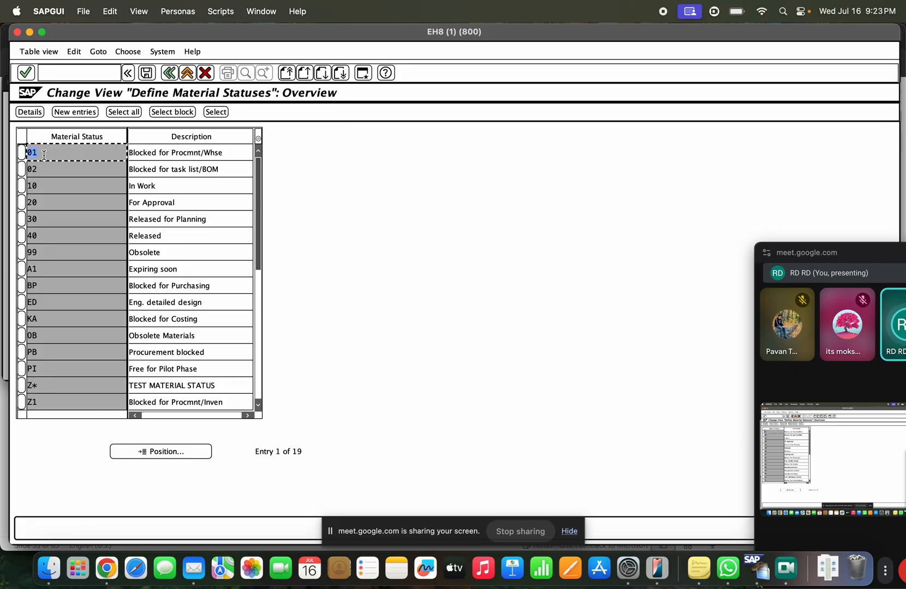
drag(52, 154, 28, 153)
click(166, 153)
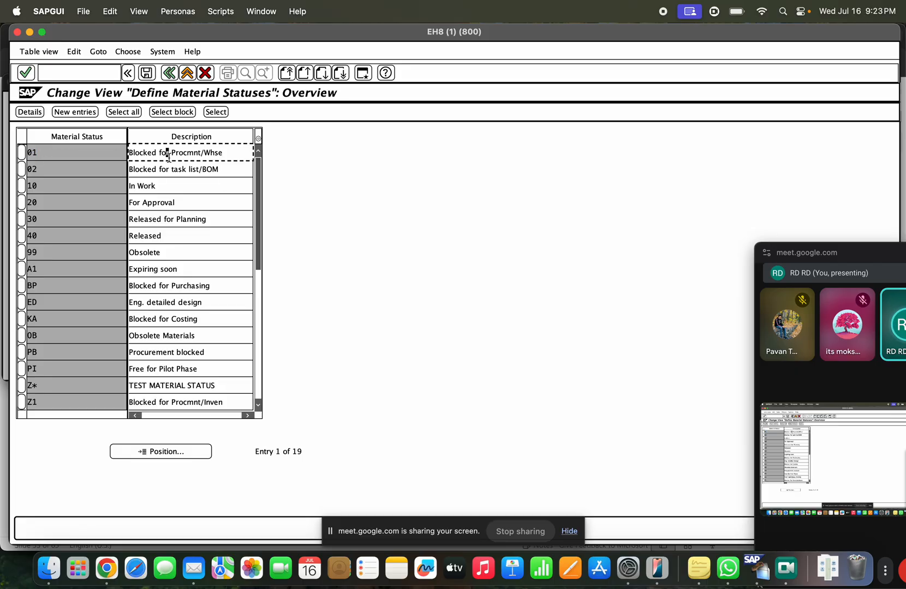
click(22, 153)
click(31, 112)
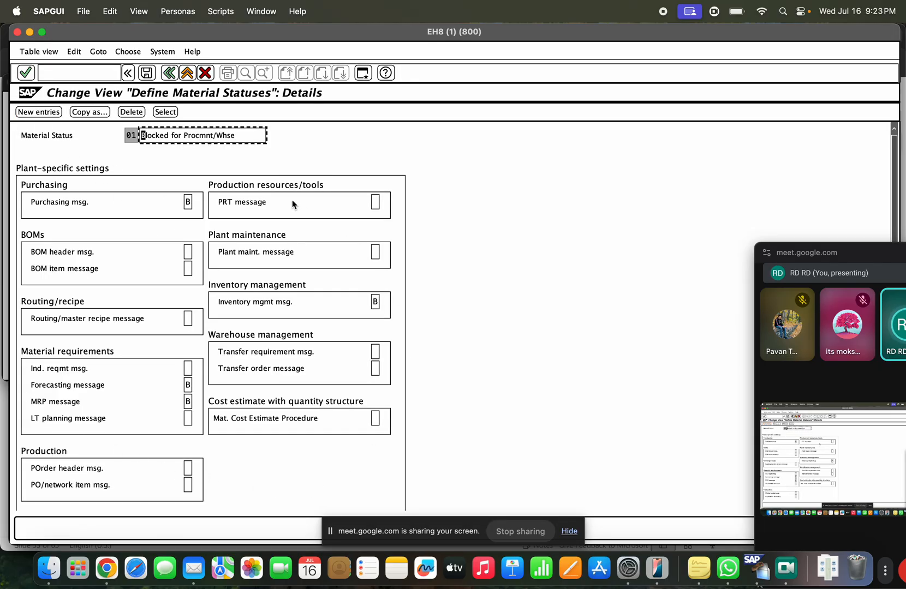
Step: Check the Purchasing msg. value list for status 01, noting Error message, then cancel it
drag(35, 203, 98, 203)
click(188, 202)
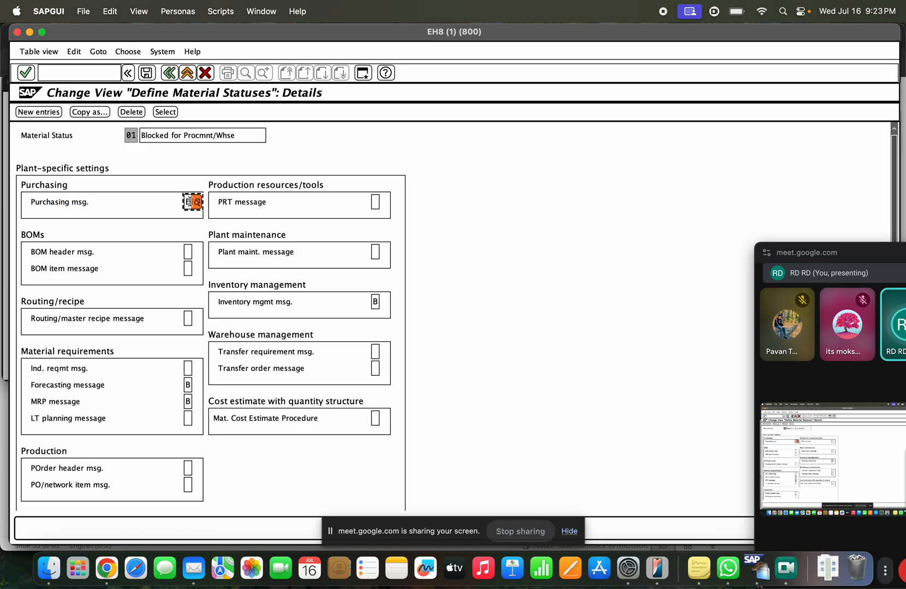
click(193, 202)
click(228, 211)
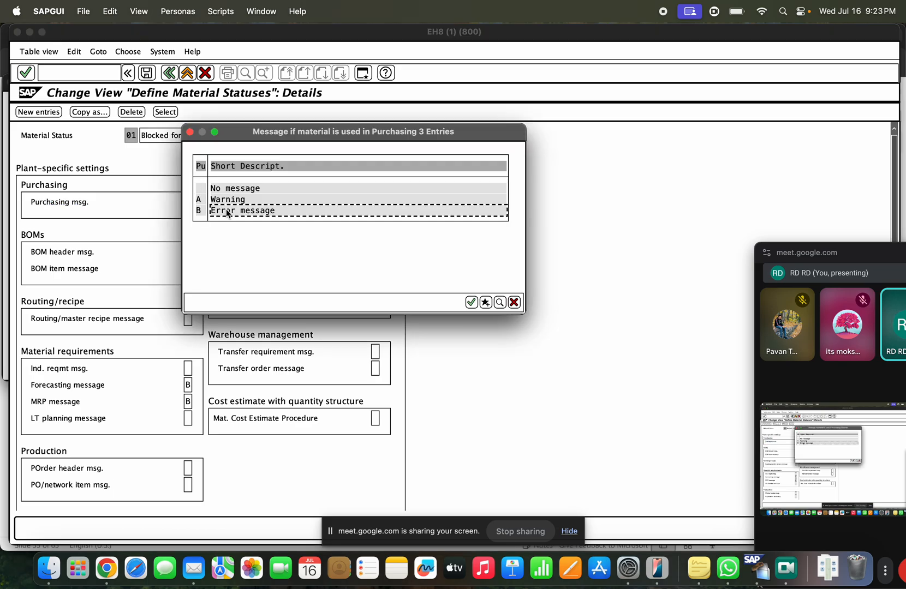
drag(275, 211, 222, 213)
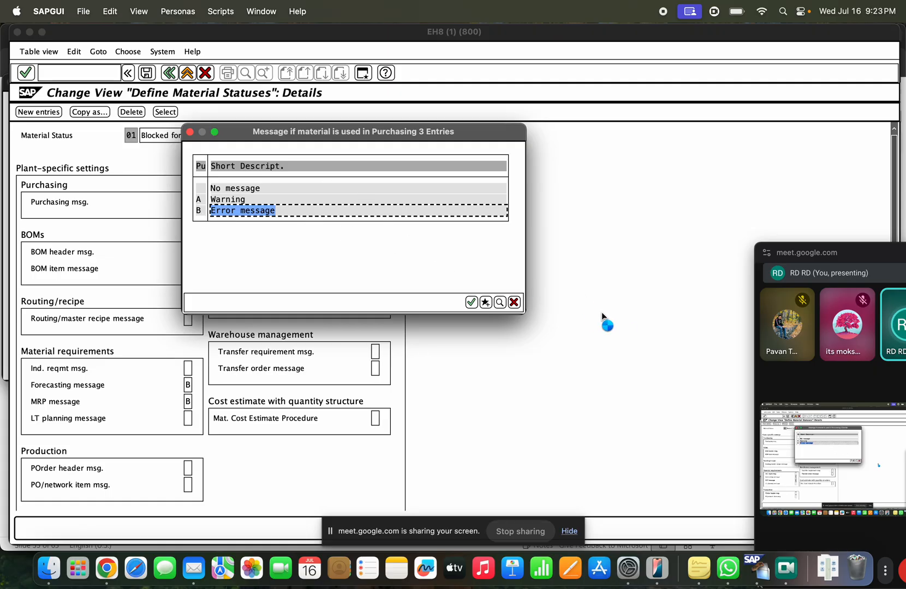
click(514, 303)
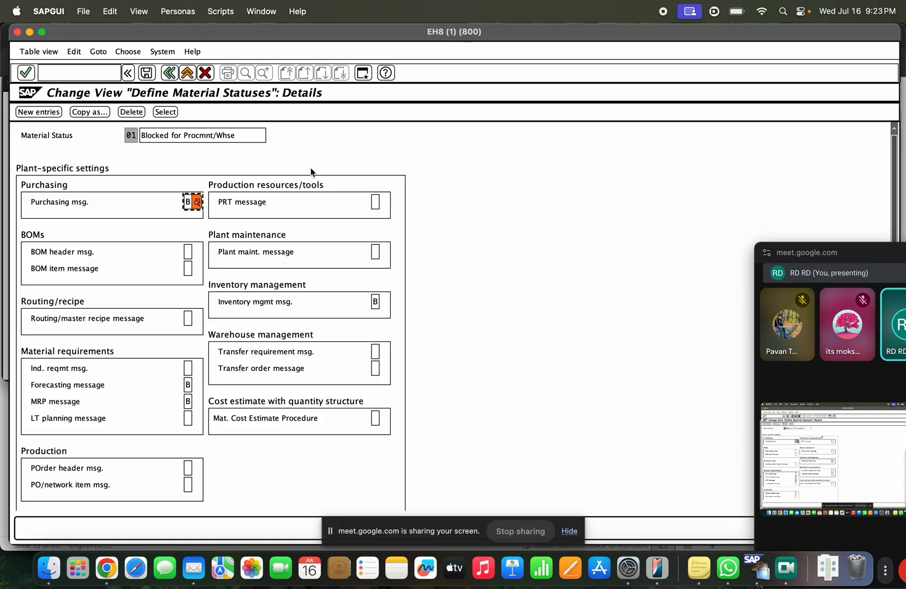
Step: Review status 01's inventory management (B), forecasting and transfer requirement messages
key(shift+Tab)
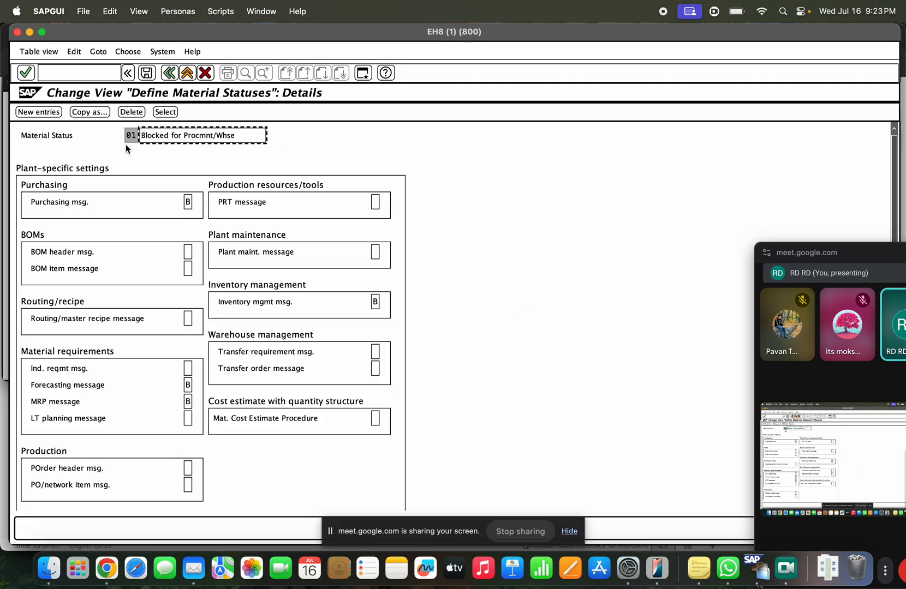
click(126, 135)
click(375, 302)
text(B)
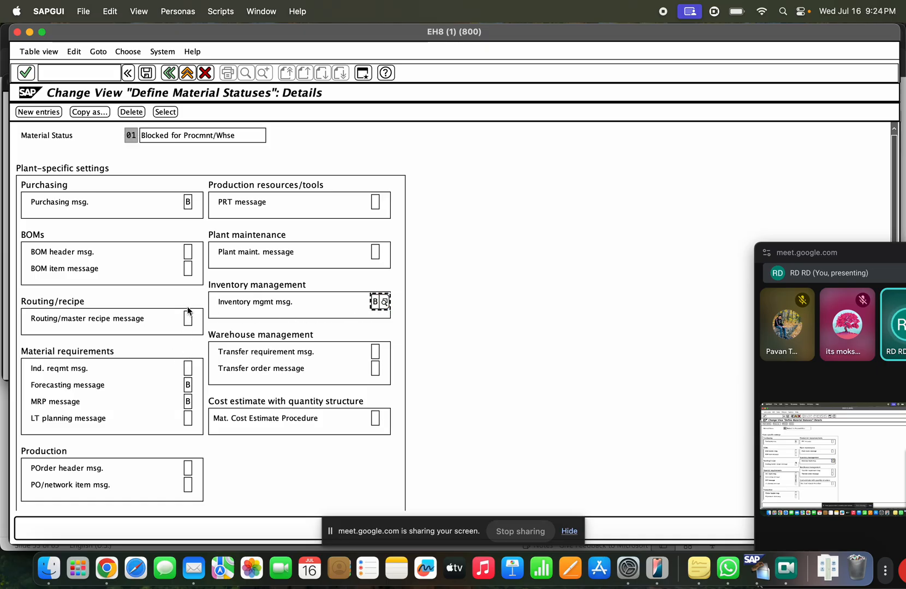
click(187, 385)
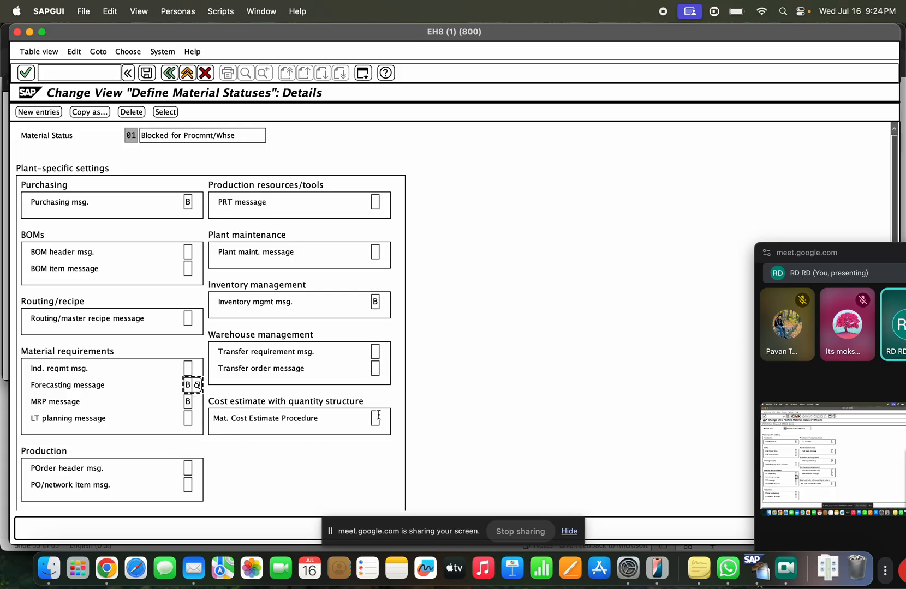
click(374, 350)
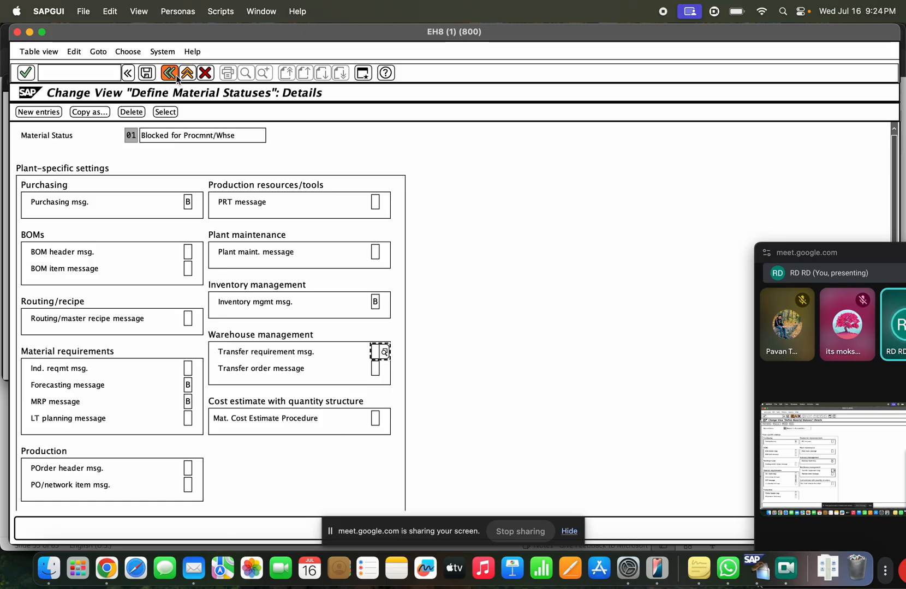
click(214, 138)
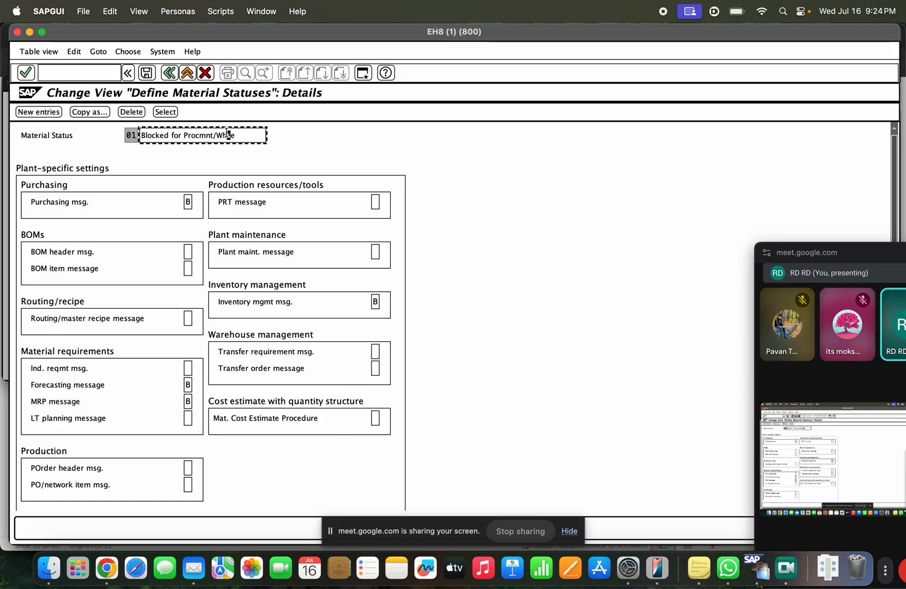
drag(236, 136, 177, 132)
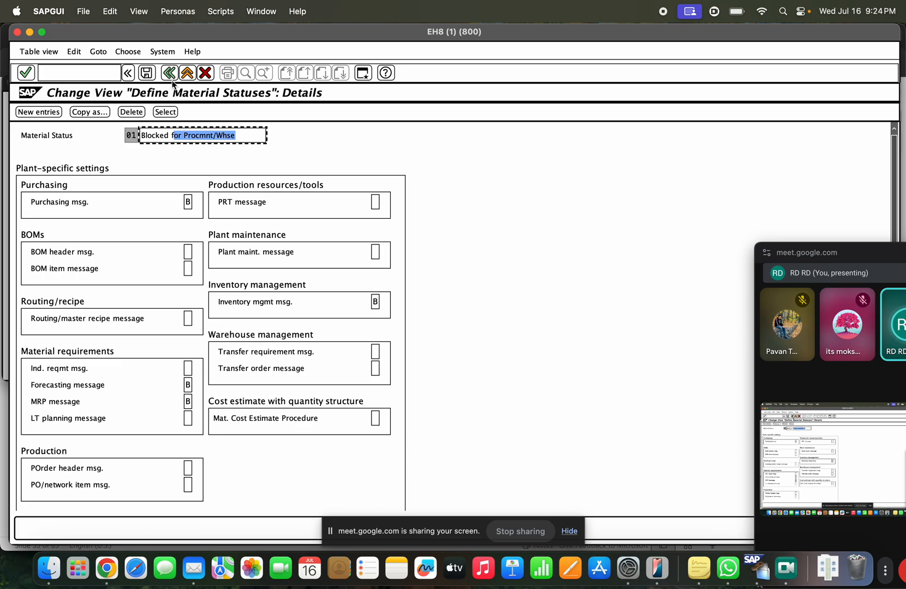
Step: Return to the IMG and re-execute Define Material Statuses to add a new entry
click(170, 73)
click(175, 70)
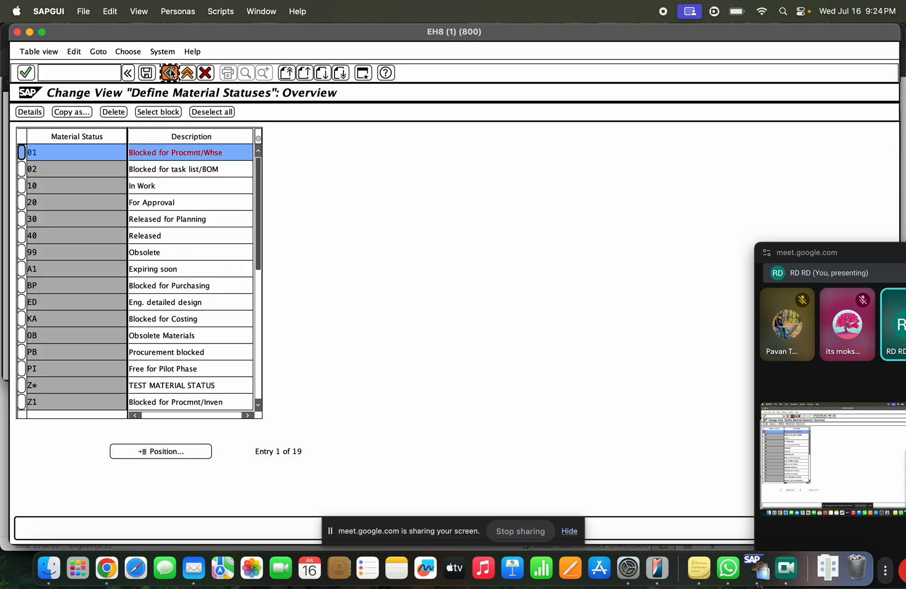
click(87, 302)
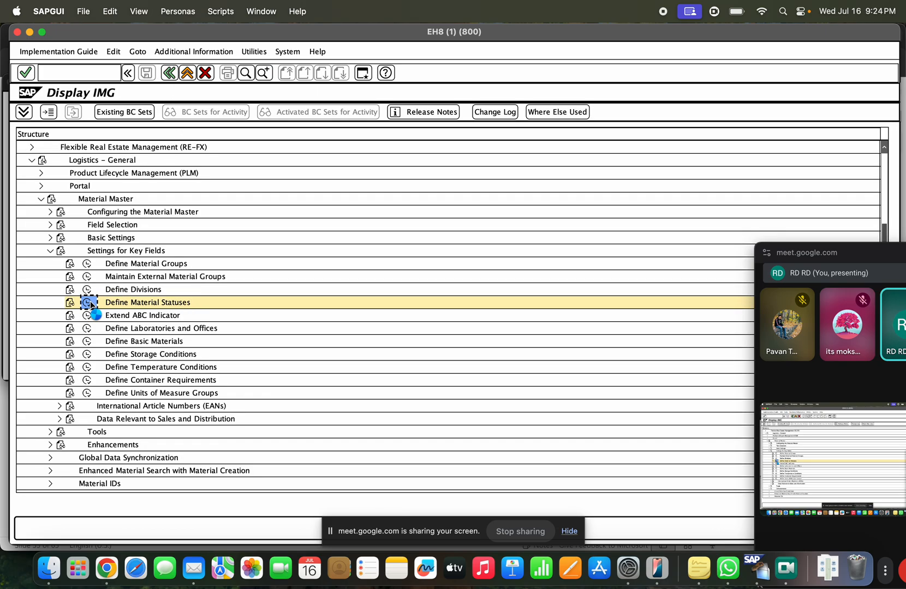
click(71, 112)
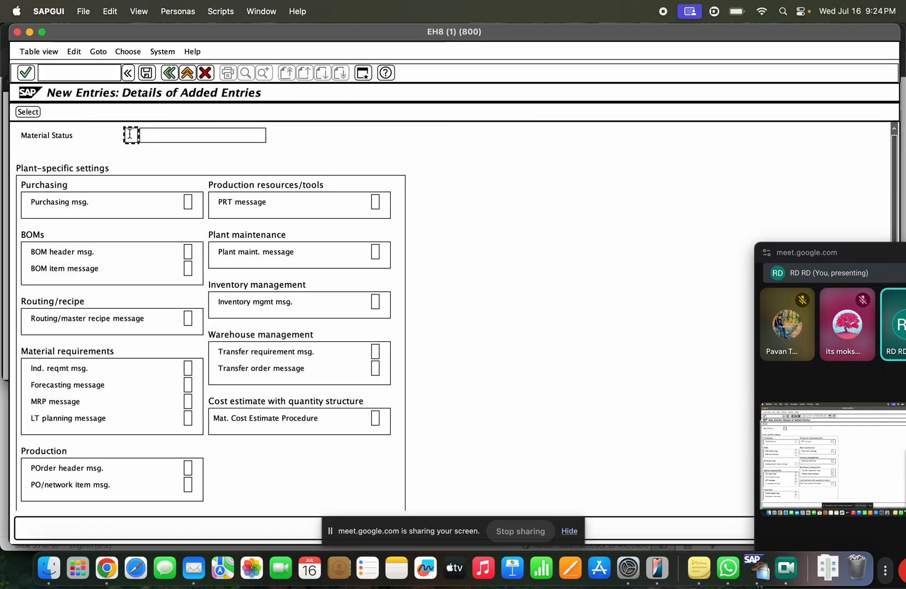
Step: Give new status ZZ the description 'waiting to release New pr', save and confirm the request
click(130, 134)
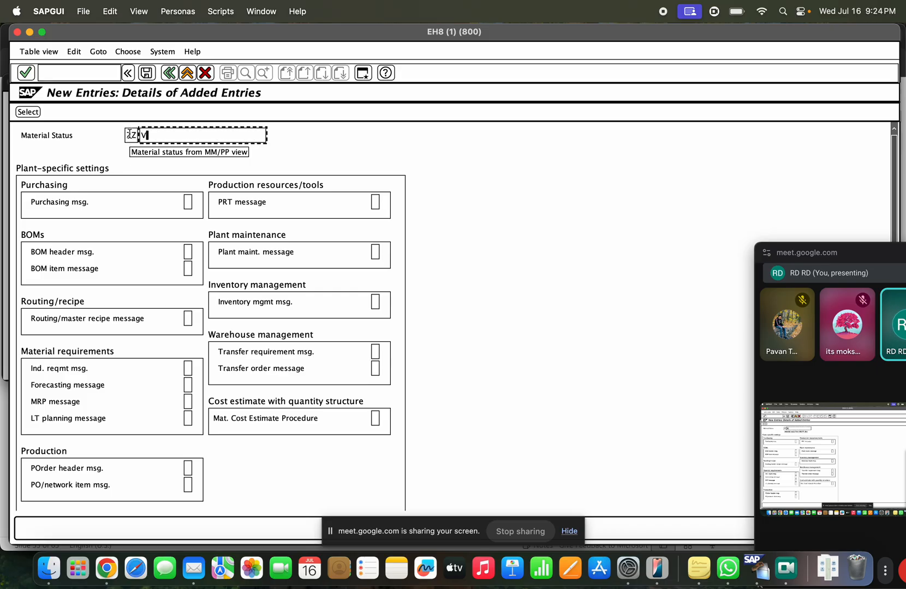
text(BLOCKED)
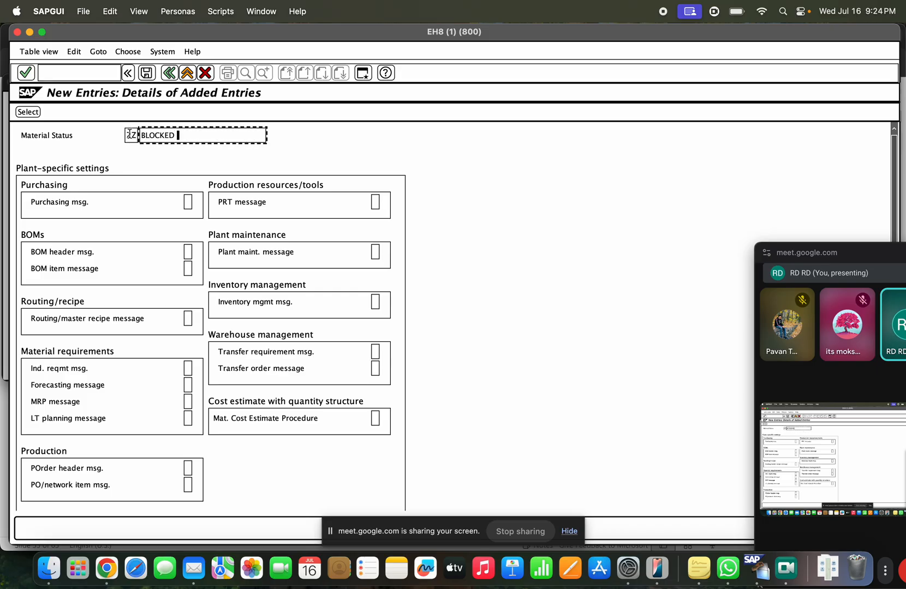
text( as new material)
drag(238, 135, 133, 133)
text(wa)
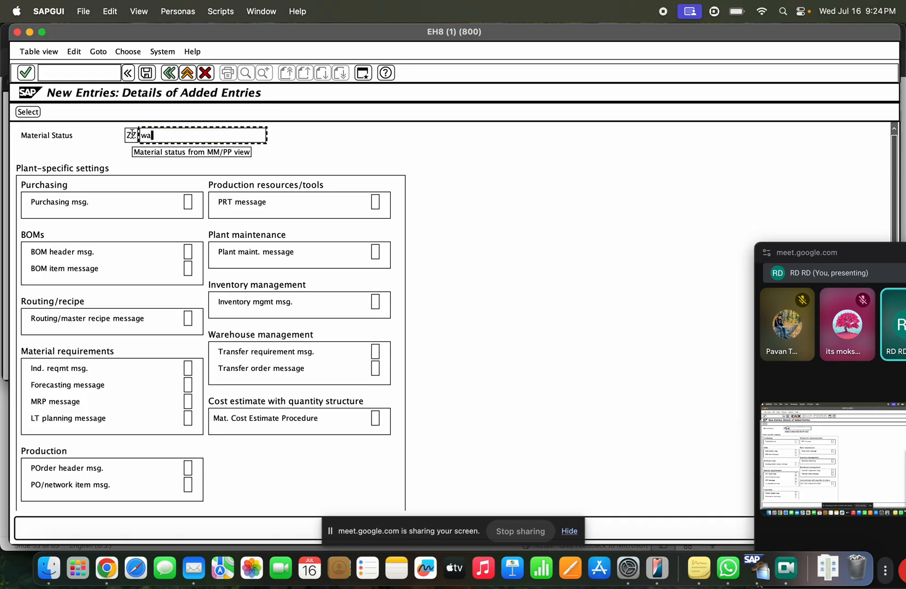
text(iting to releas)
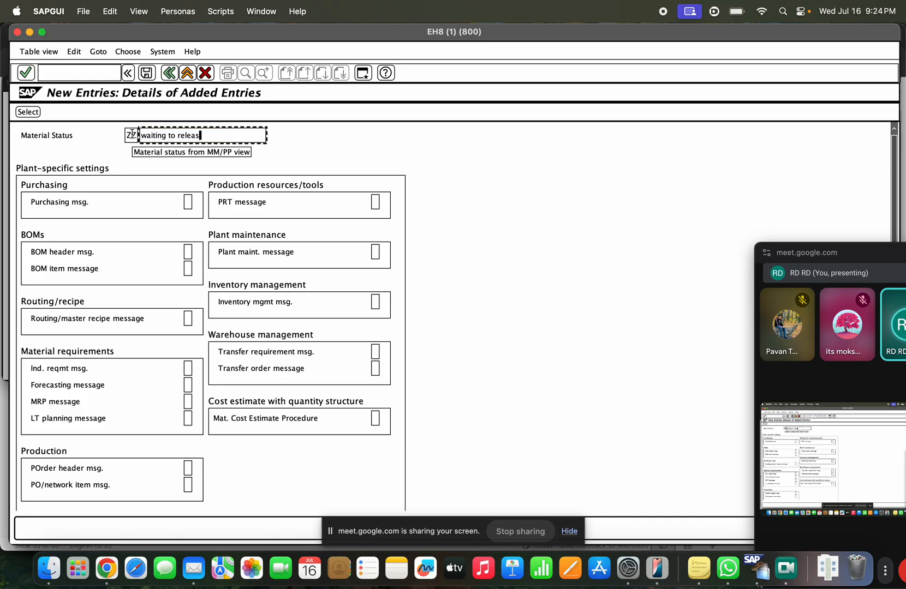
text(e New pr)
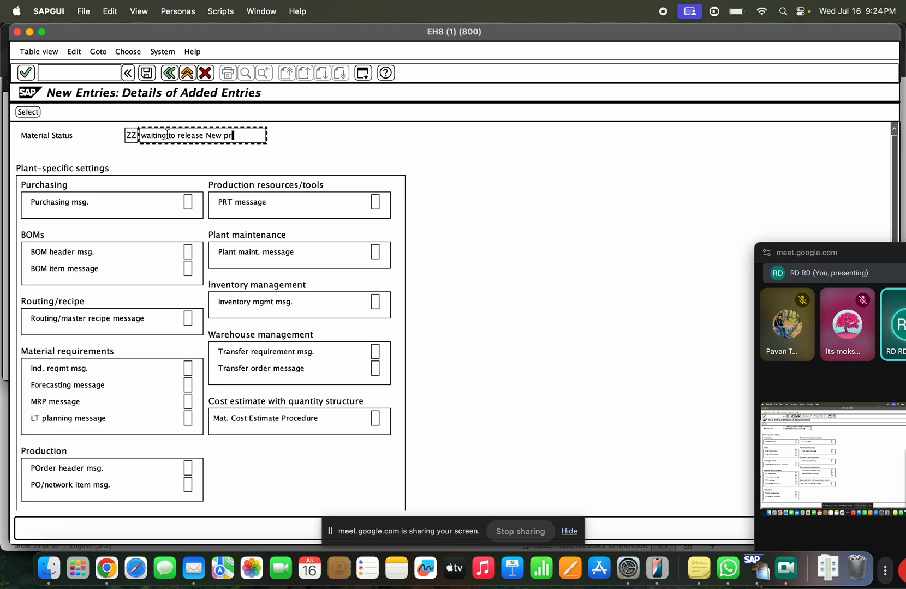
click(146, 73)
click(257, 179)
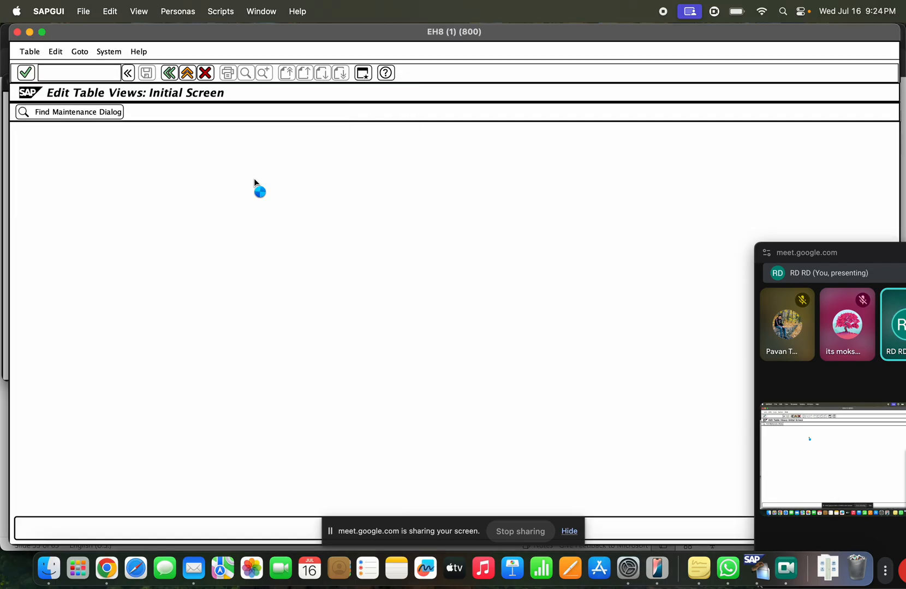
click(191, 203)
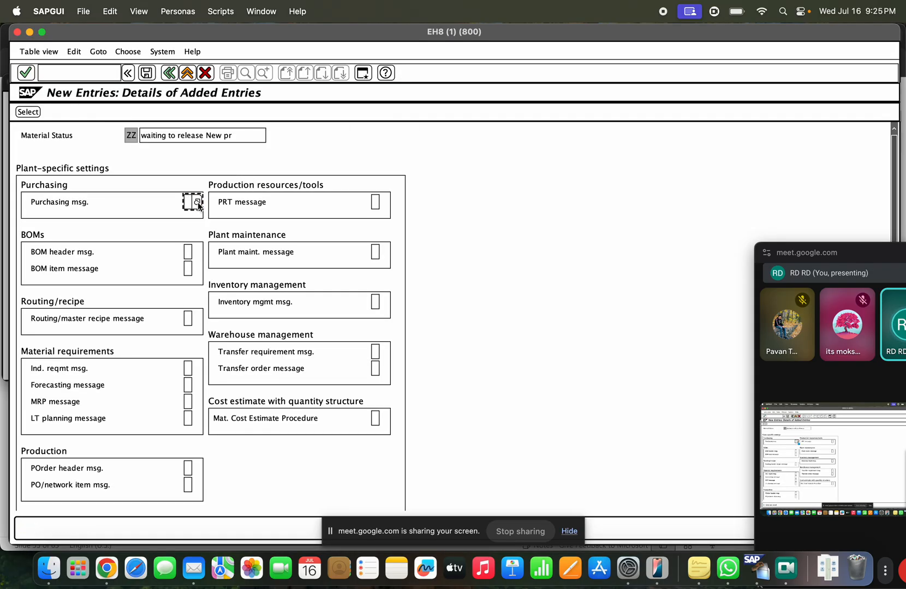
Step: Set ZZ's Purchasing and BOM header messages to B, Error message
click(198, 209)
double_click(225, 216)
click(188, 252)
click(200, 256)
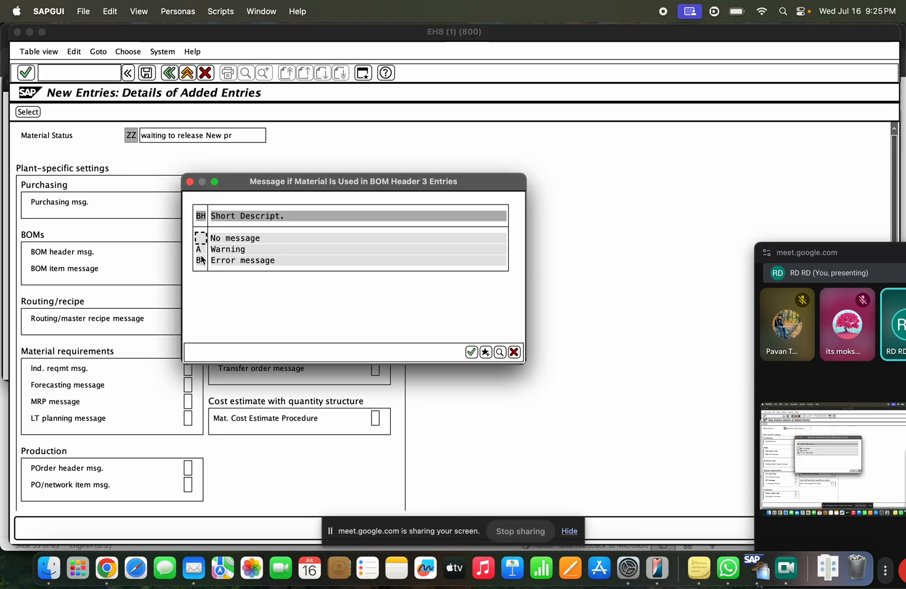
double_click(235, 261)
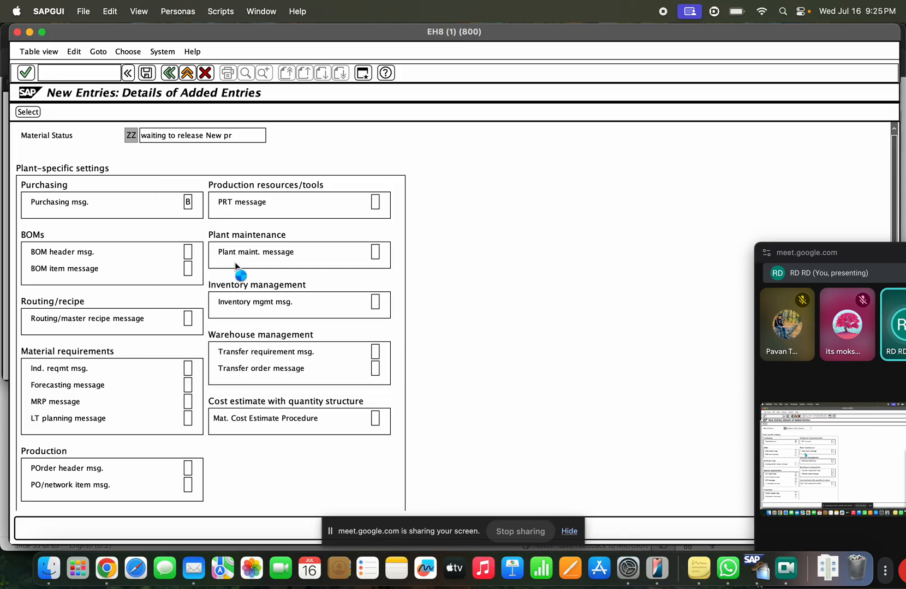
click(187, 268)
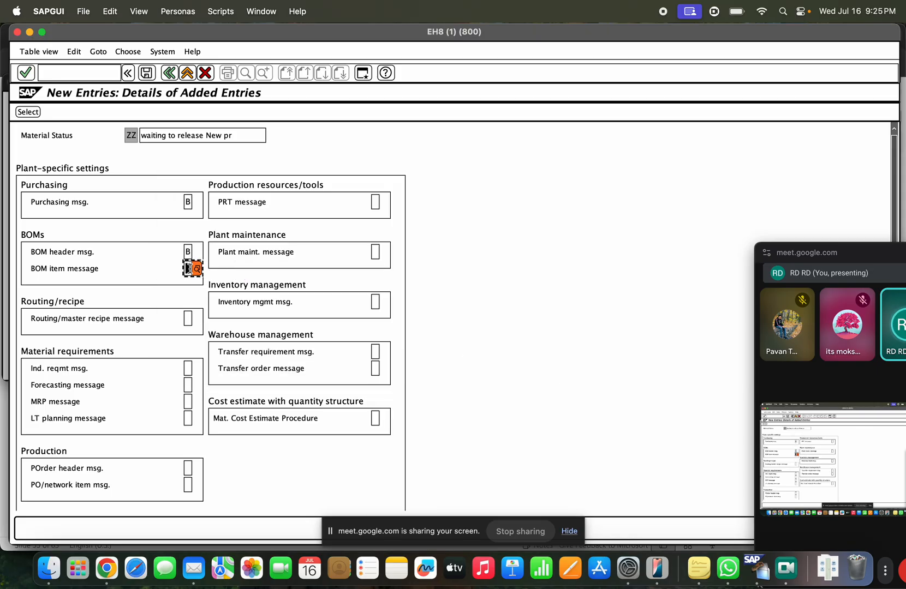
click(186, 317)
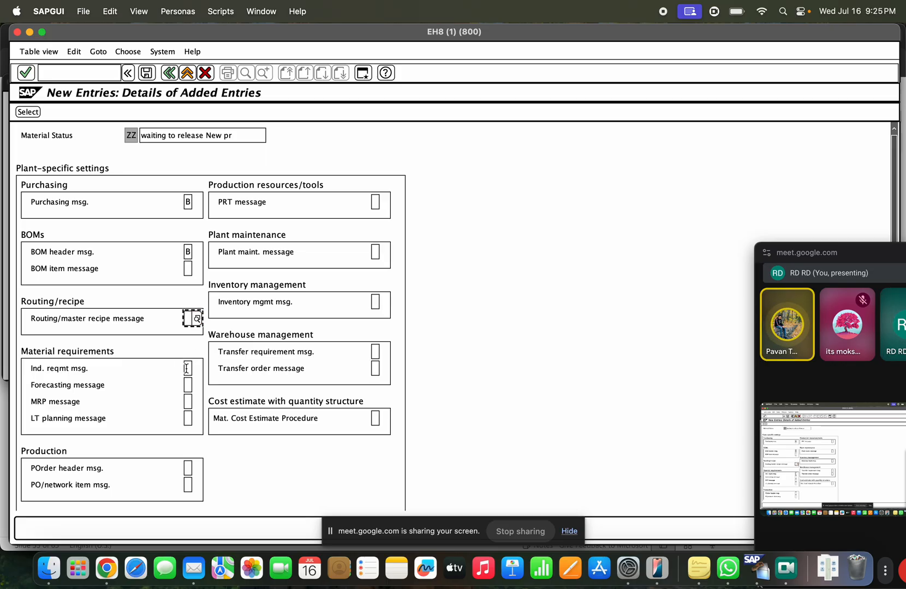
click(187, 251)
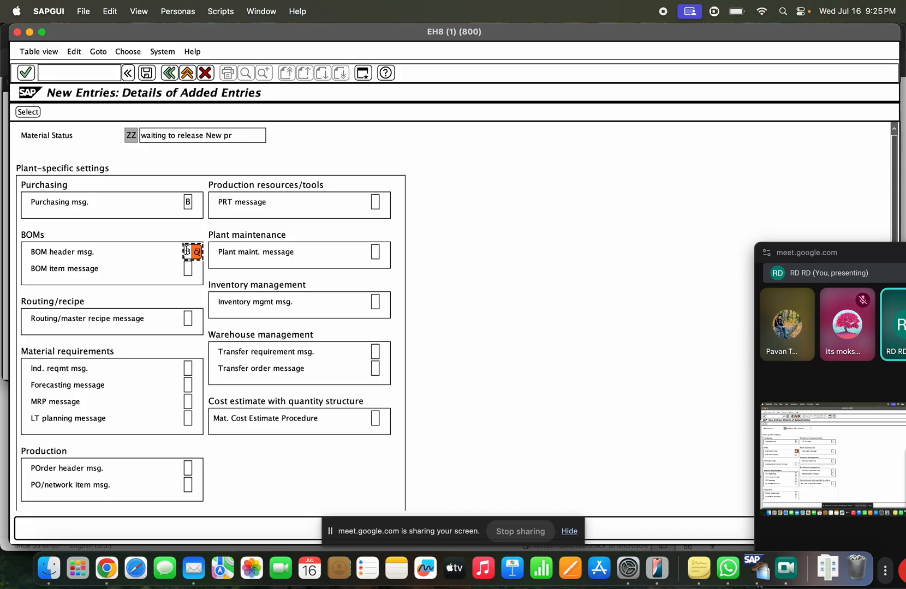
Step: Set ZZ's transfer requirement and inventory management messages to B, Error message
click(379, 354)
click(376, 367)
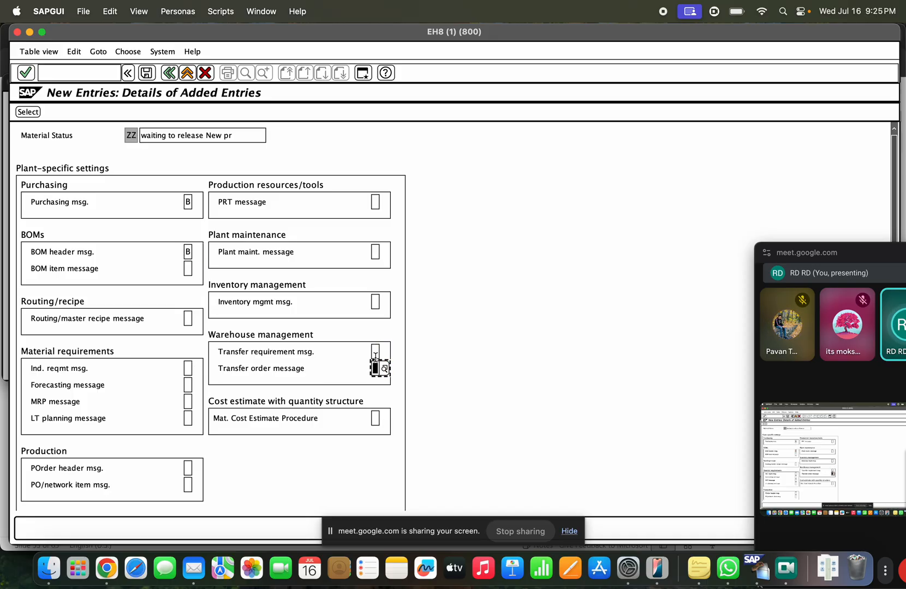
click(384, 369)
double_click(417, 362)
click(374, 304)
click(383, 305)
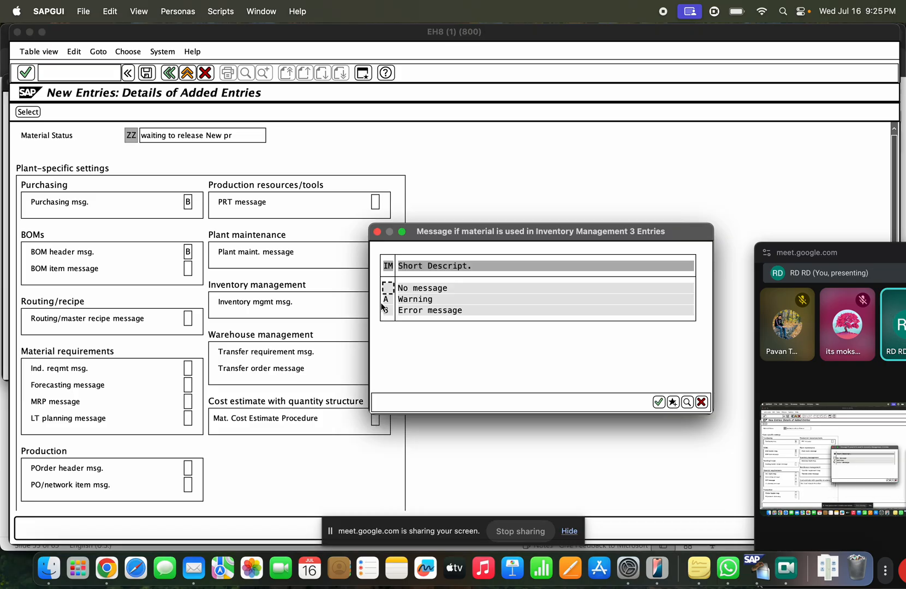
double_click(413, 309)
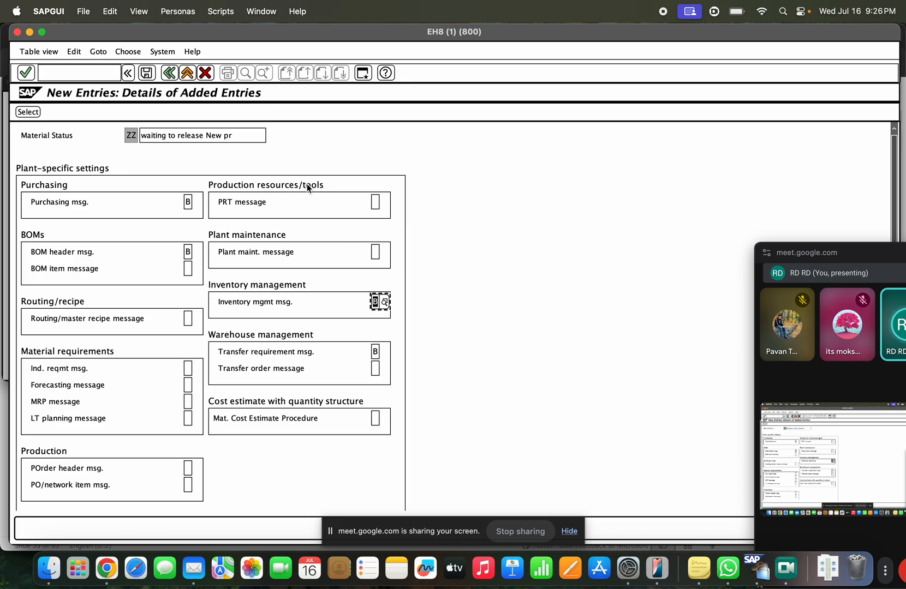
Step: Review ZZ's remaining message settings and save the status
click(67, 467)
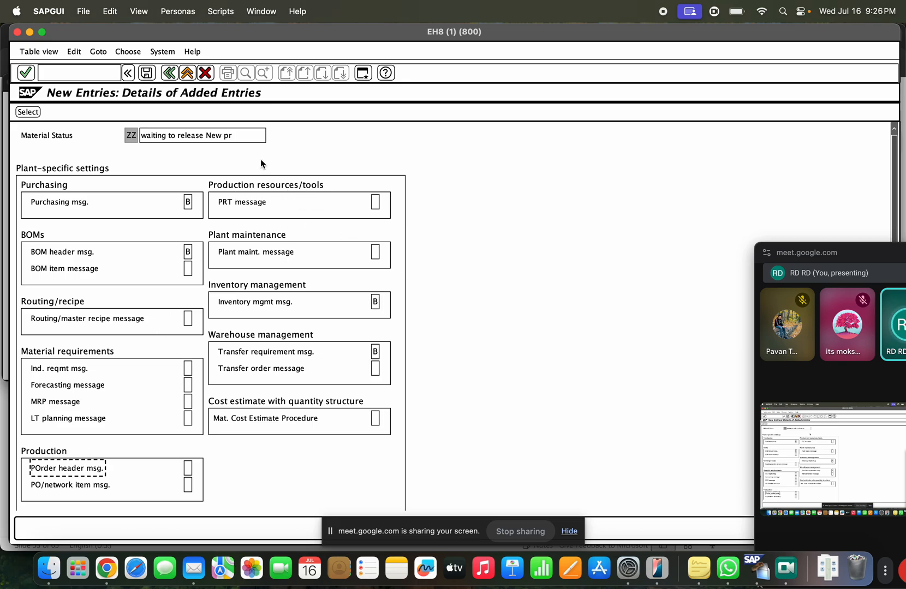
click(252, 197)
click(65, 370)
click(70, 383)
click(75, 400)
click(81, 413)
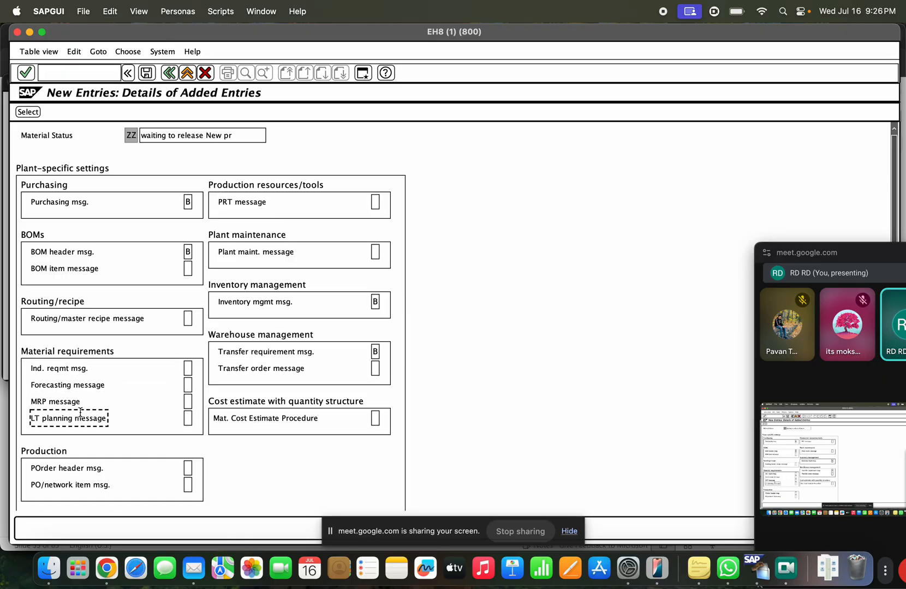
click(283, 350)
click(284, 302)
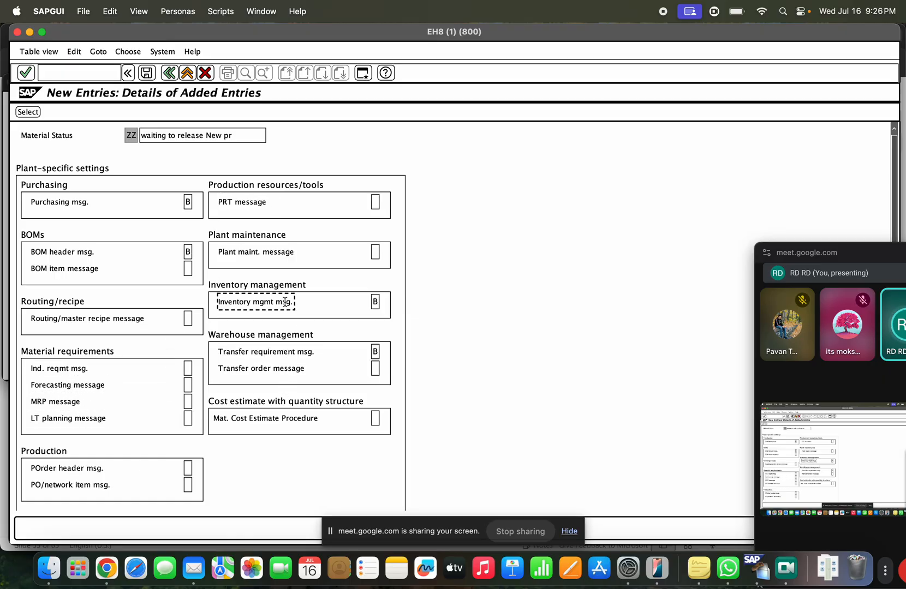
click(285, 417)
click(80, 254)
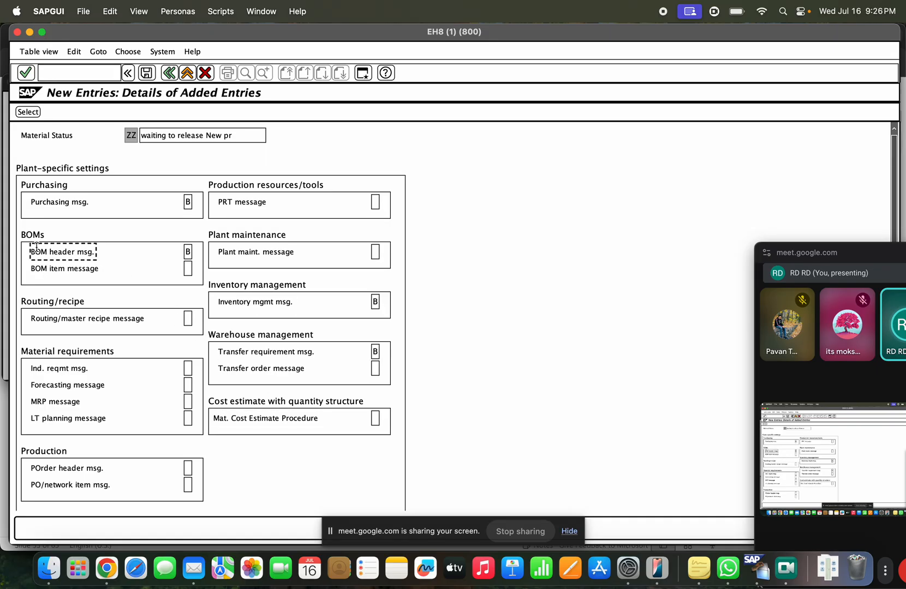
click(66, 203)
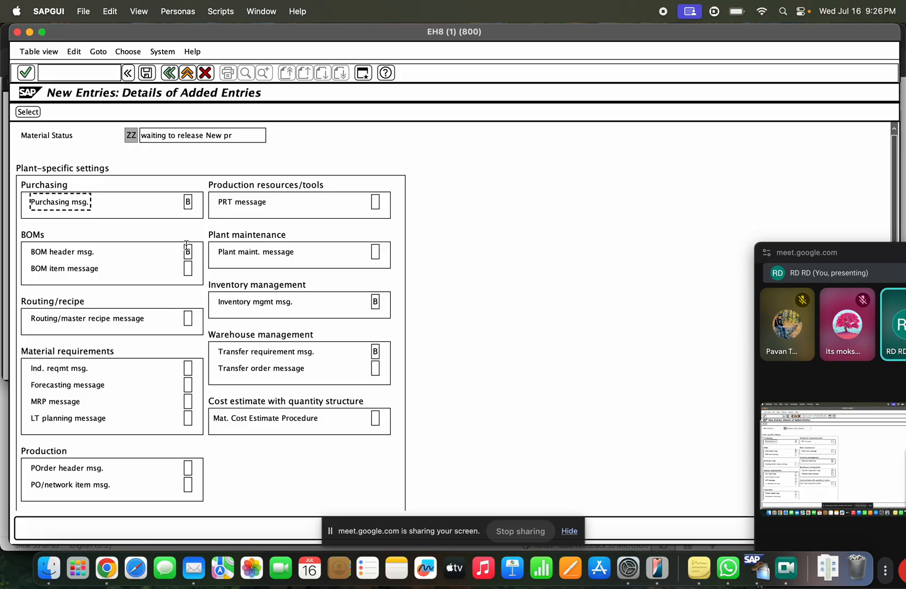
click(146, 75)
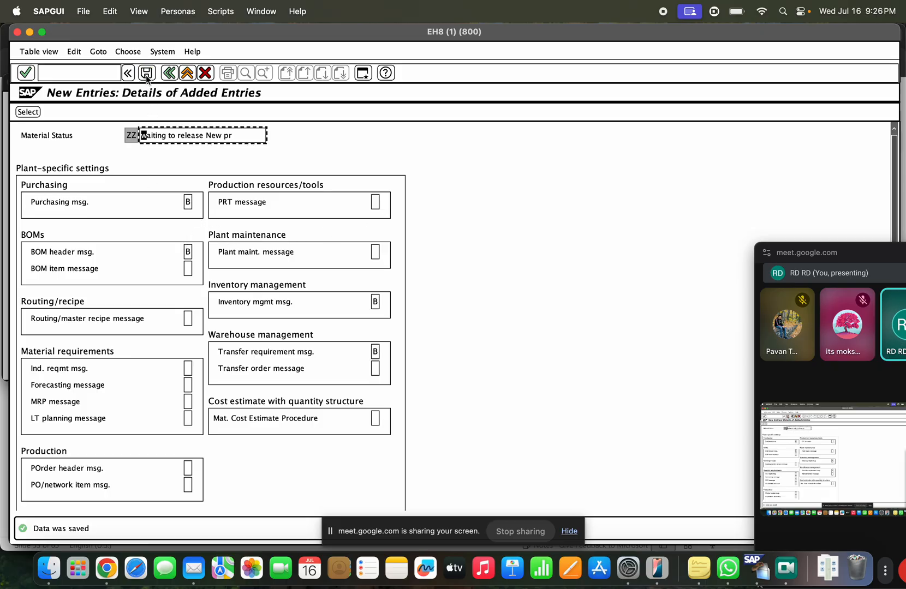
click(131, 136)
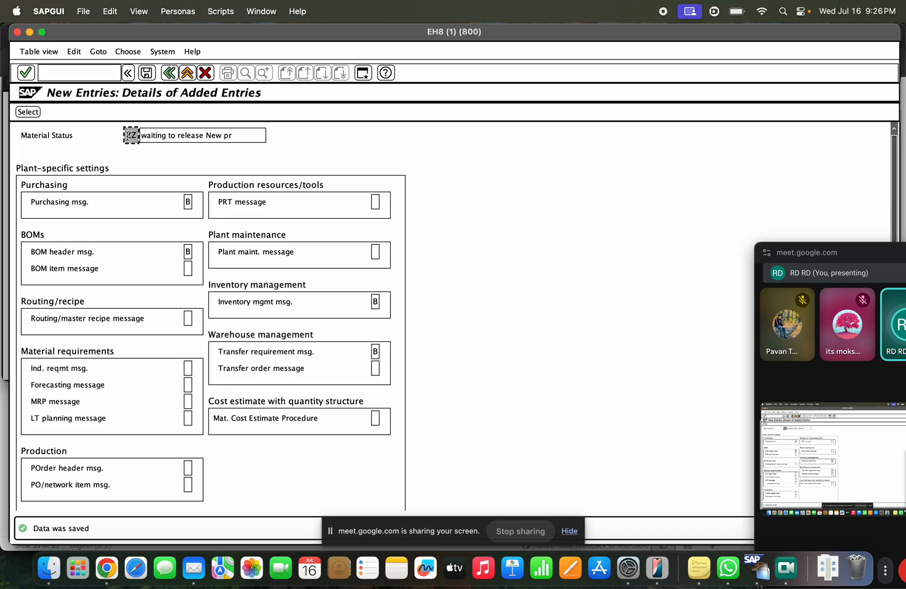
drag(138, 135, 68, 140)
click(188, 204)
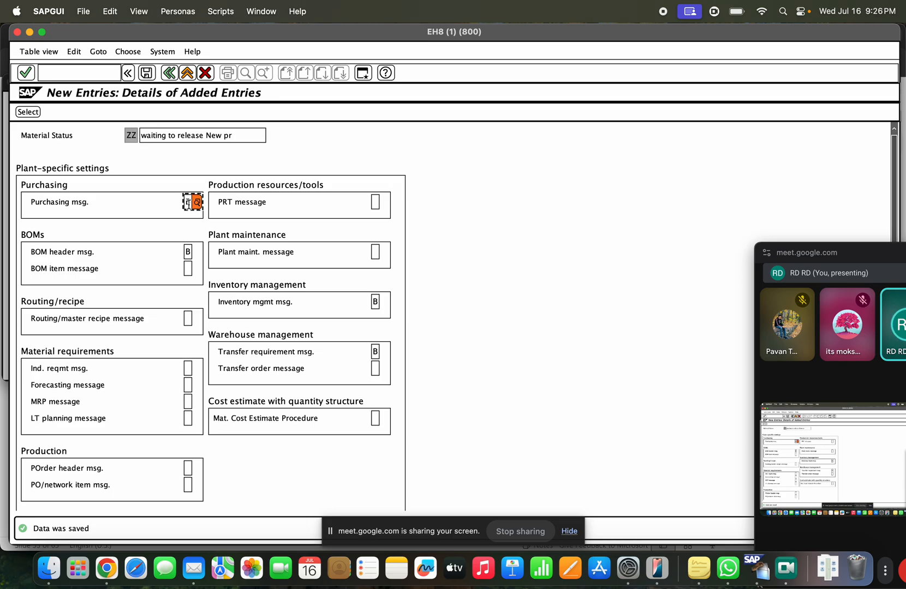
text(B)
click(187, 252)
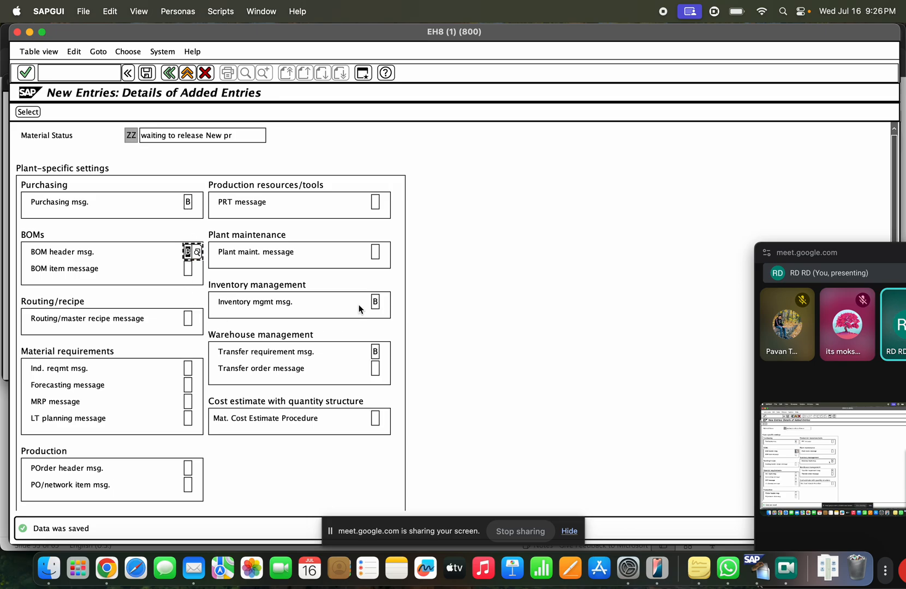
click(375, 302)
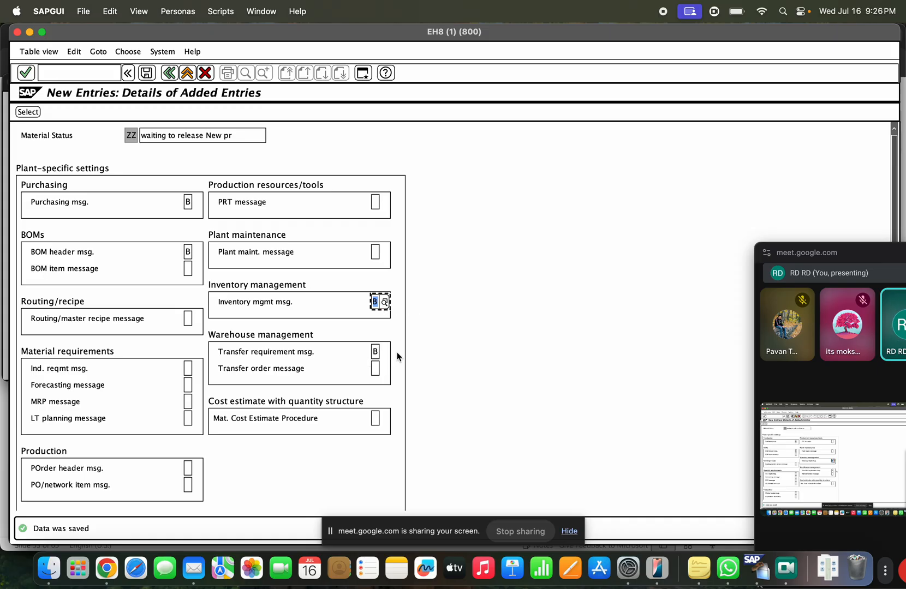
click(82, 73)
Step: Via /nmm03, set MAT-TAST's X-plant status to ZZ 'waiting to release New pr' and save
text(/nmm03)
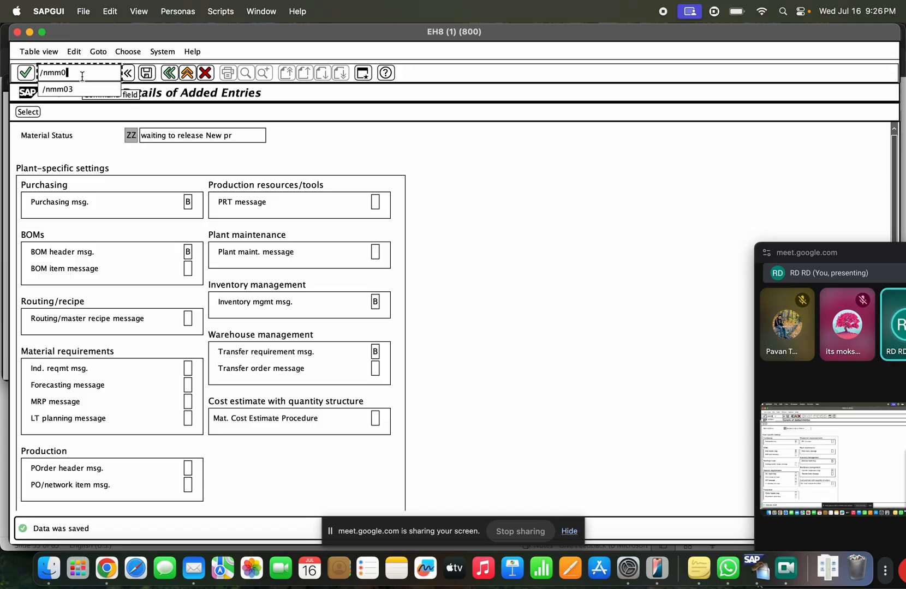
key(Return)
key(Return)
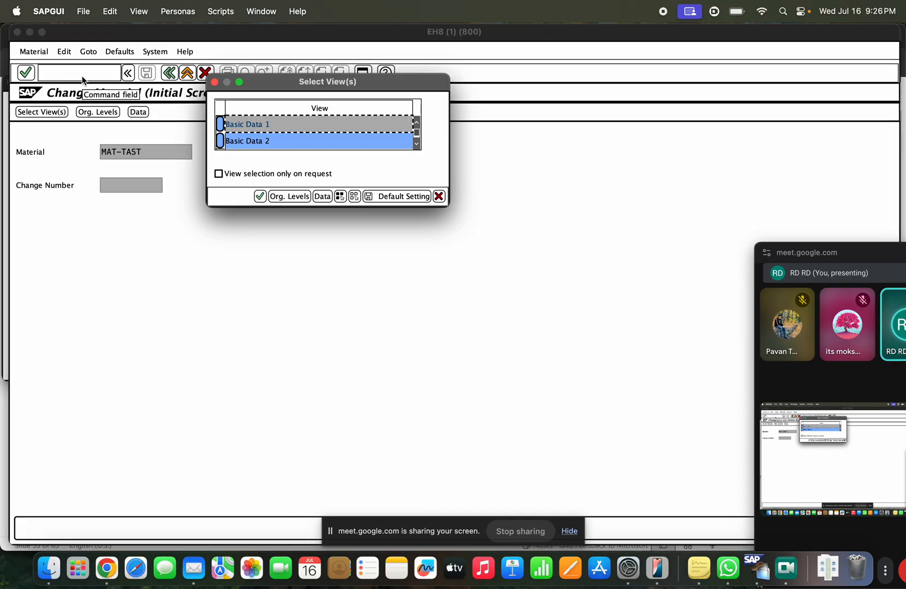
key(Return)
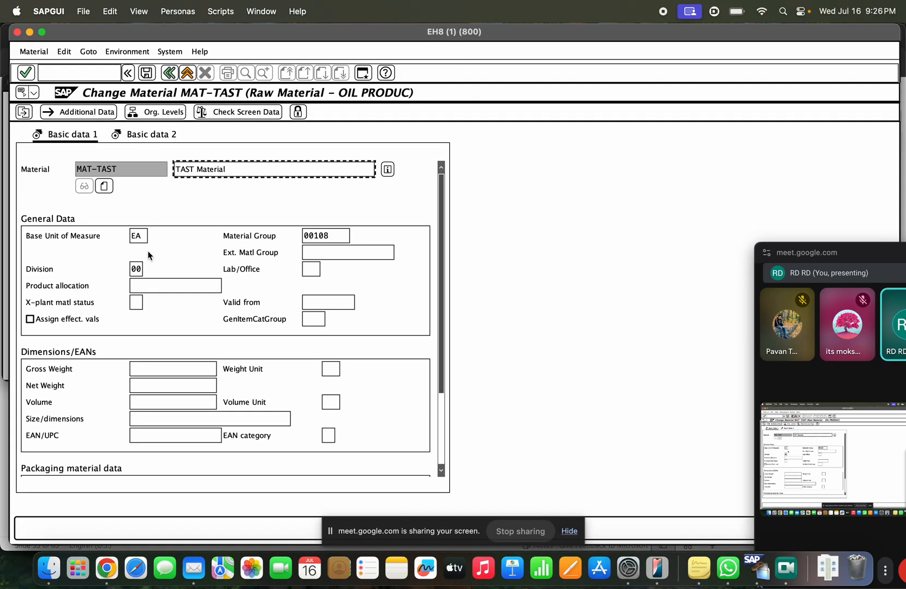
click(146, 303)
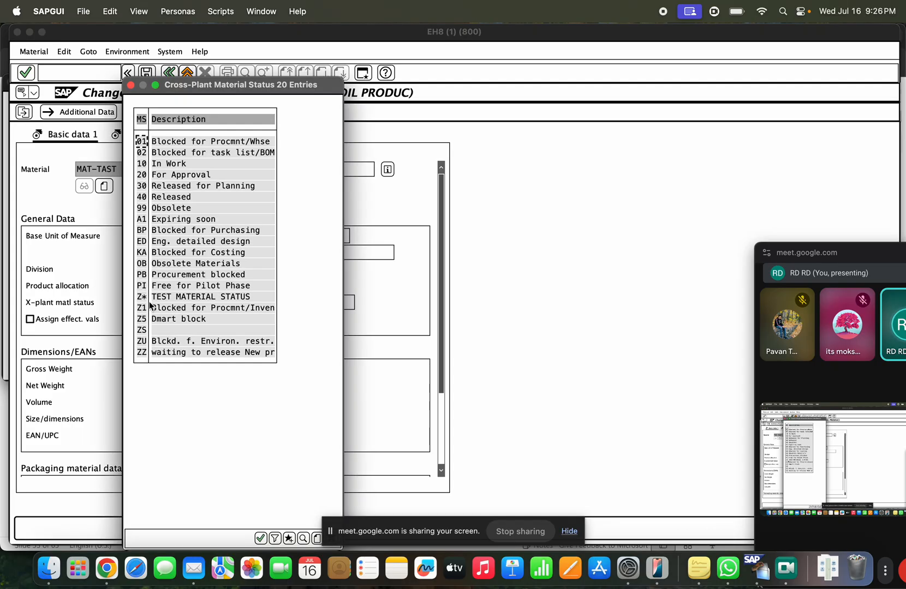
click(183, 354)
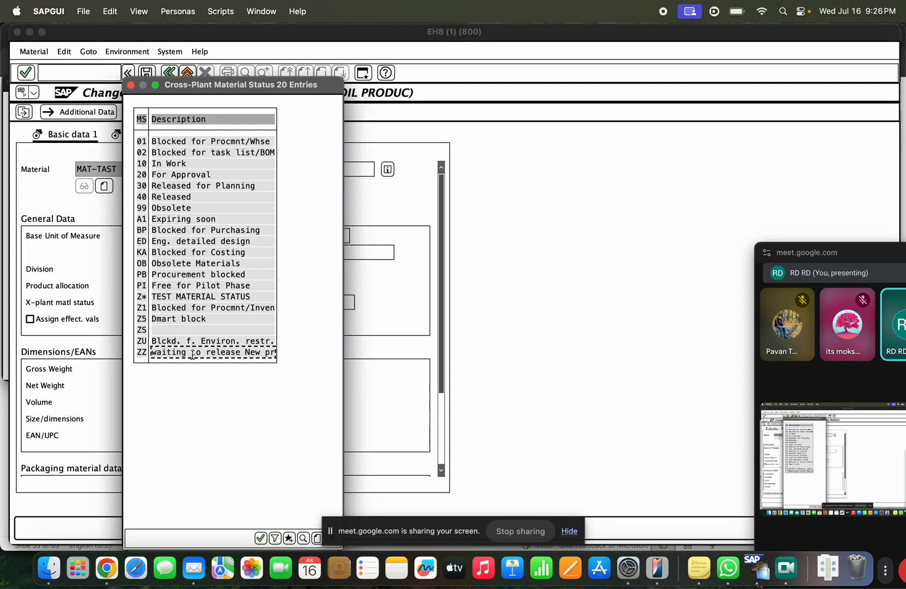
double_click(192, 354)
click(146, 75)
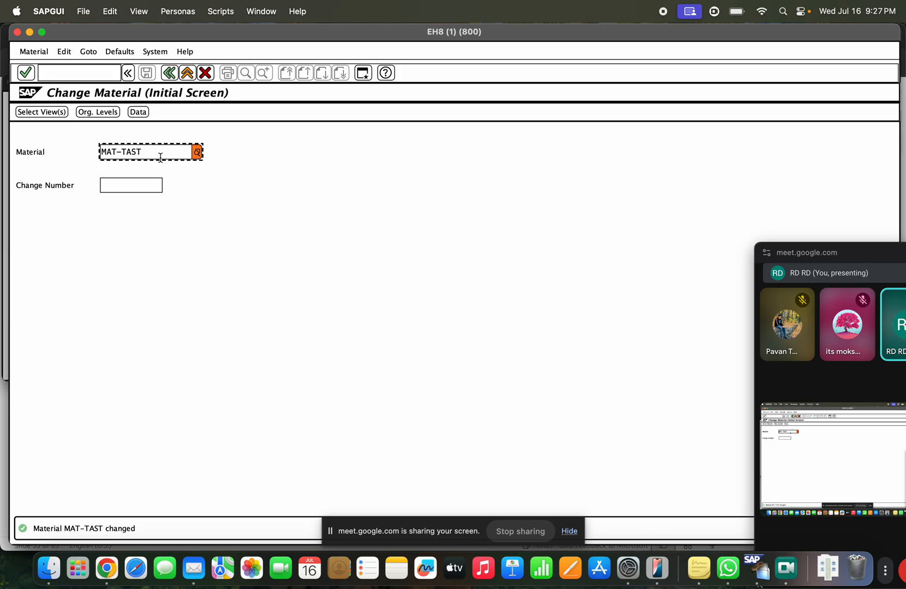
key(super+Tab)
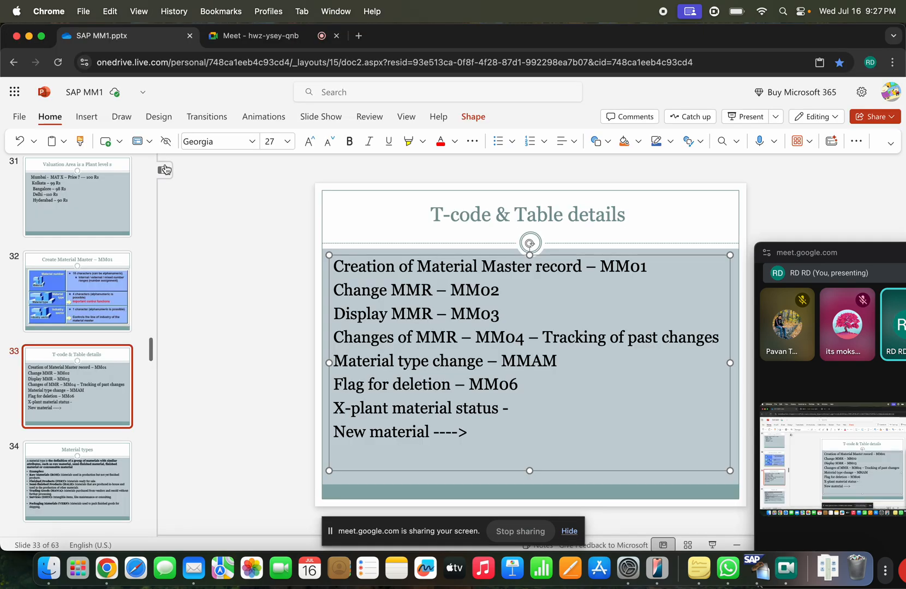
key(super+Tab)
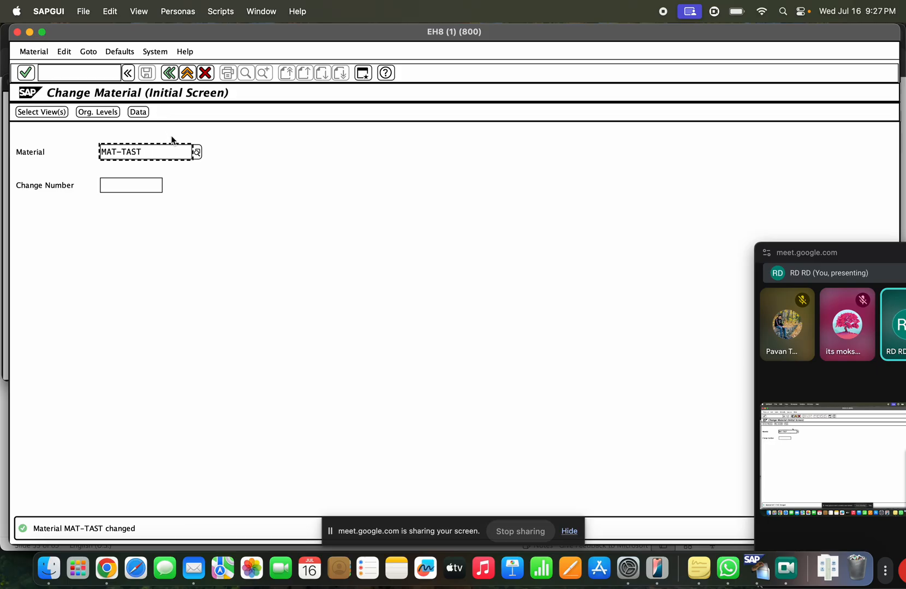
Step: In MAT-TAST's Basic Data, browse statuses 40 Released and 99 Obsolete, then open the field help
key(Return)
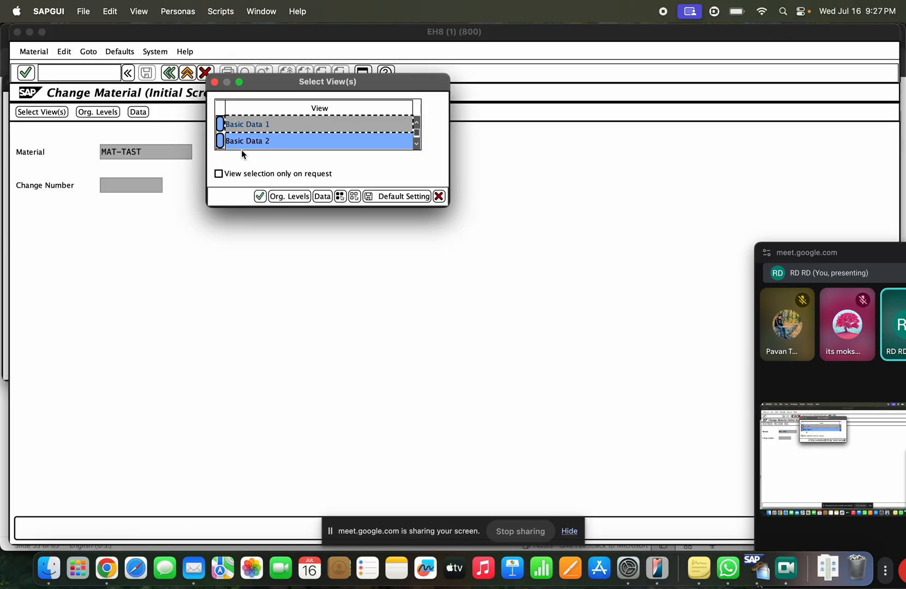
key(Return)
click(137, 302)
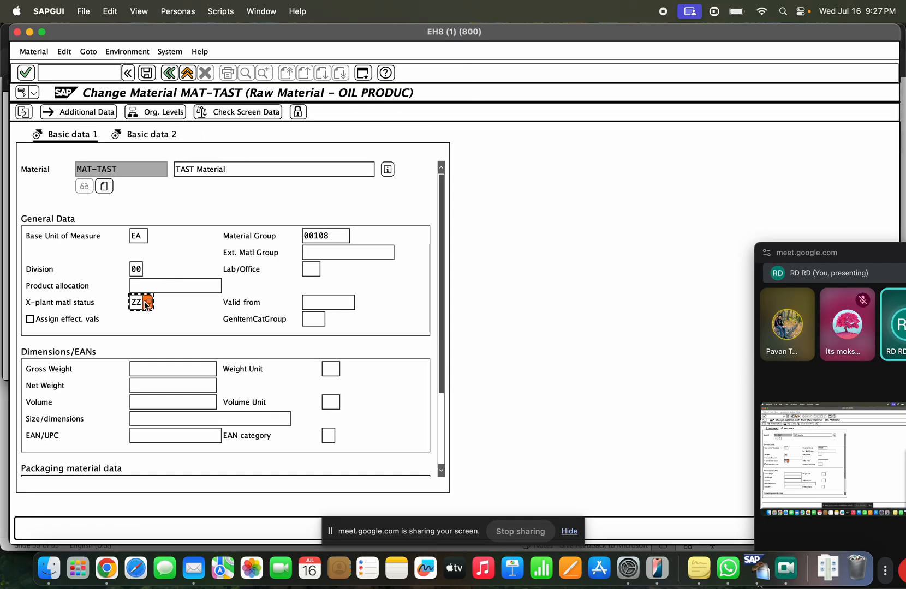
key(F4)
click(171, 208)
click(184, 196)
drag(200, 196, 123, 200)
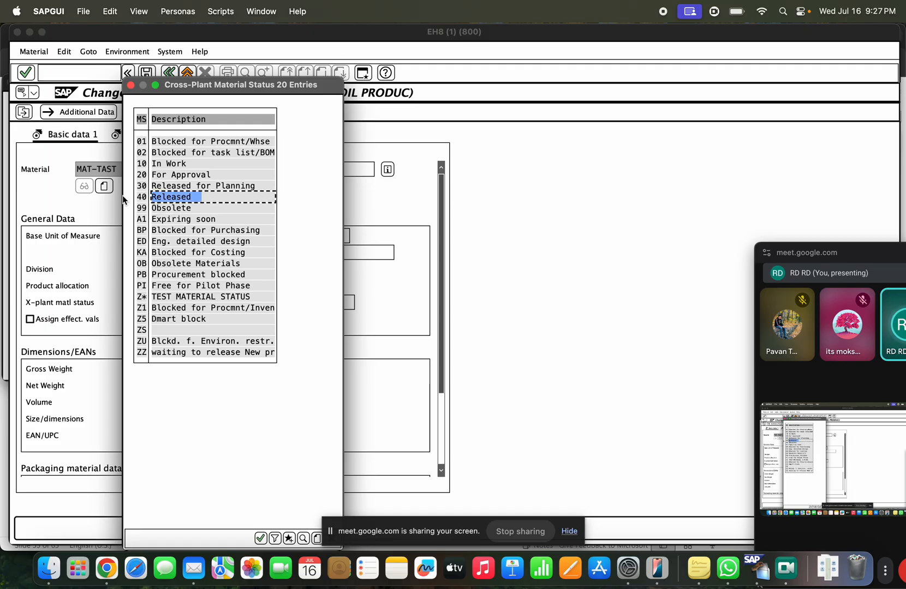
click(156, 197)
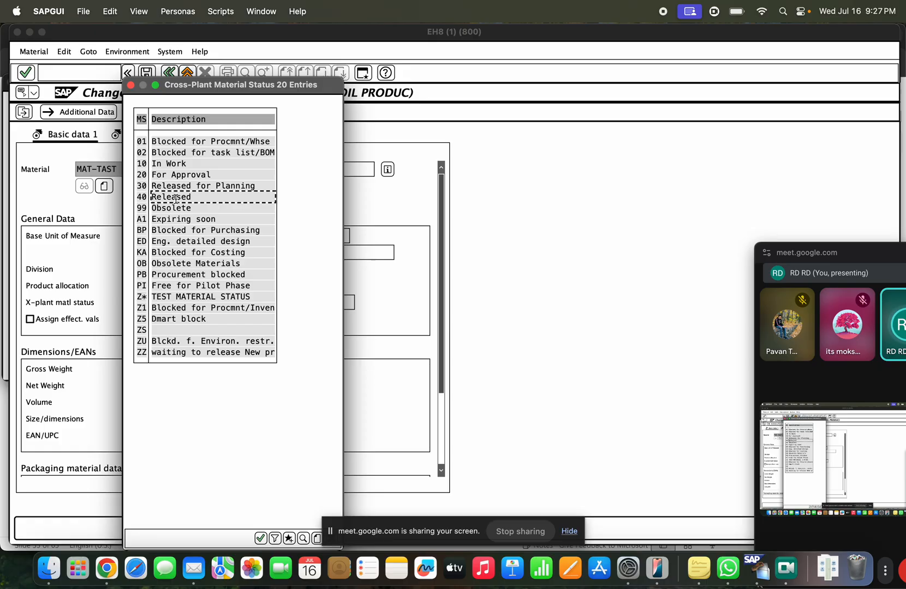
key(Escape)
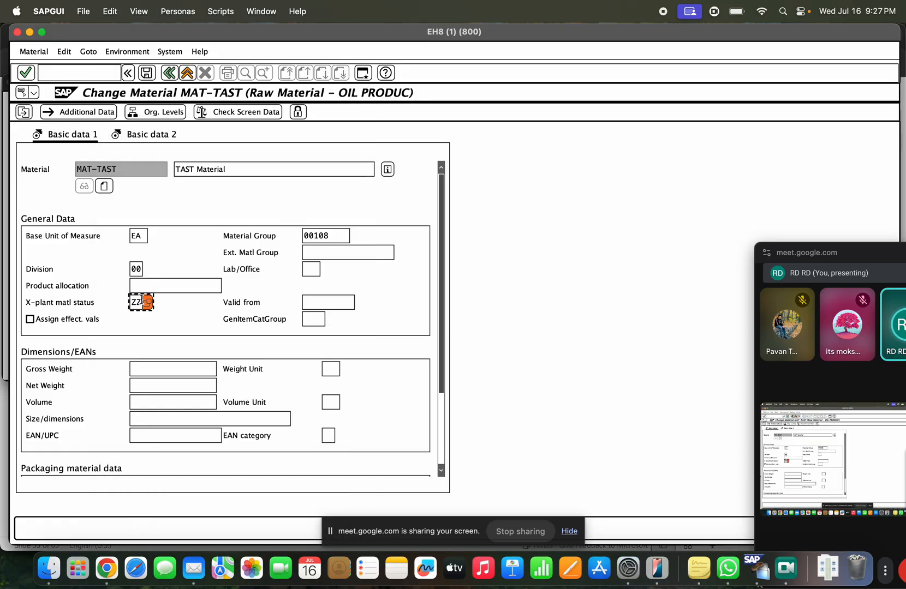
key(F1)
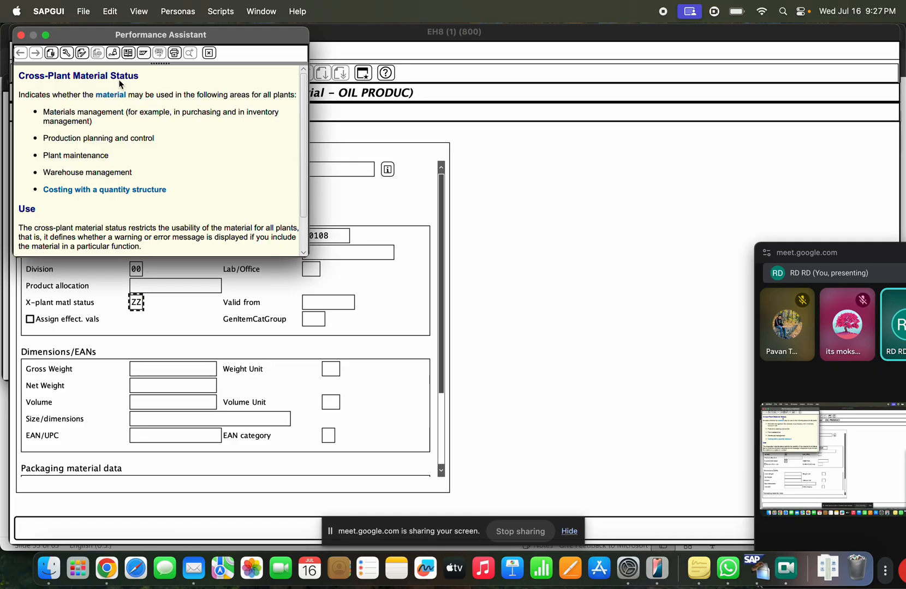
Step: Open the Define Material Statuses IMG activity without specifying a customizing project
click(112, 56)
click(347, 111)
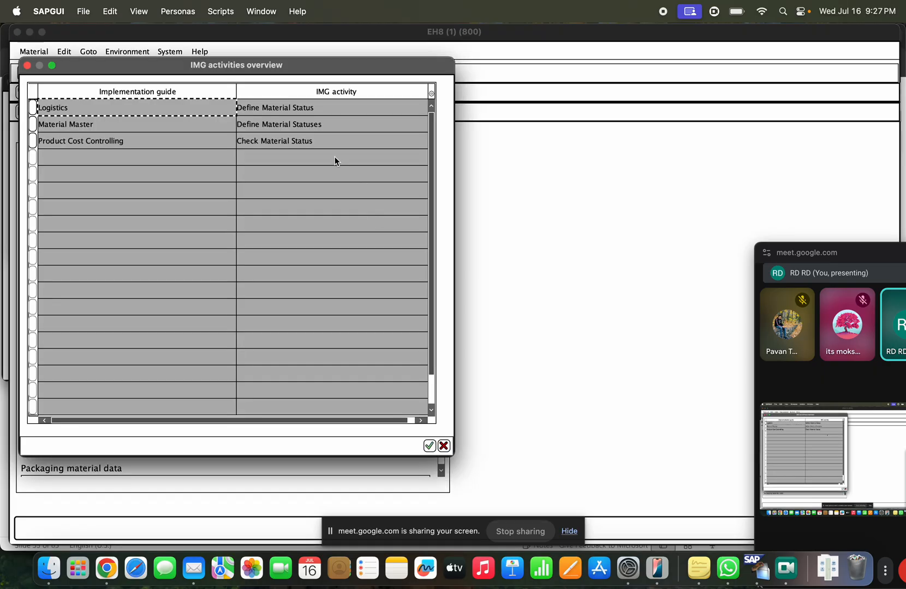
double_click(312, 124)
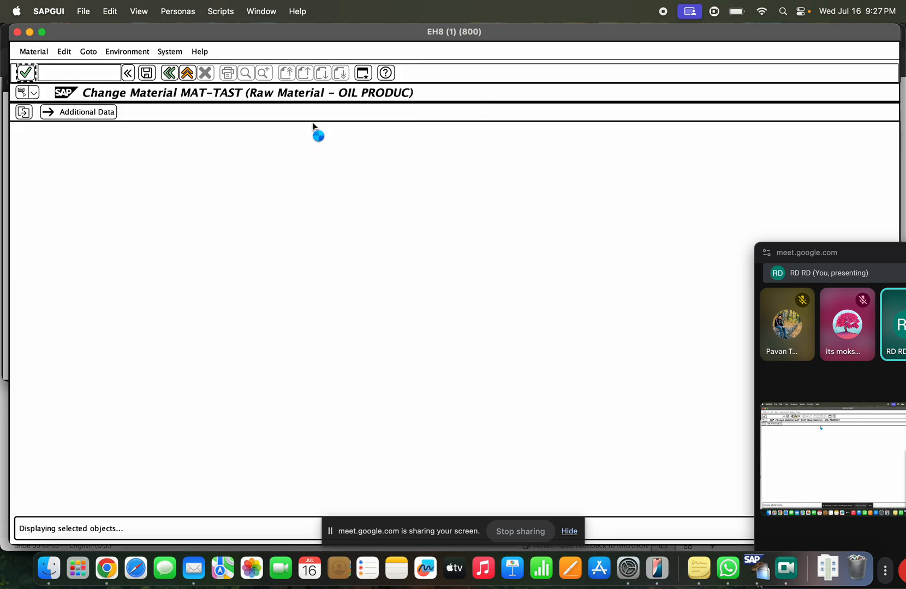
Step: Look up the details of material status 40 Released in Define Material Statuses
click(87, 199)
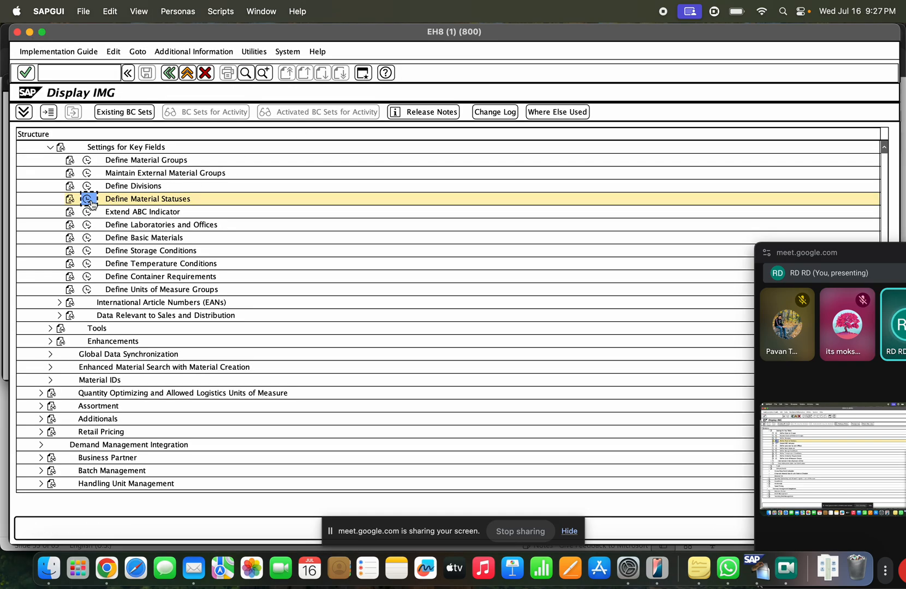
click(143, 453)
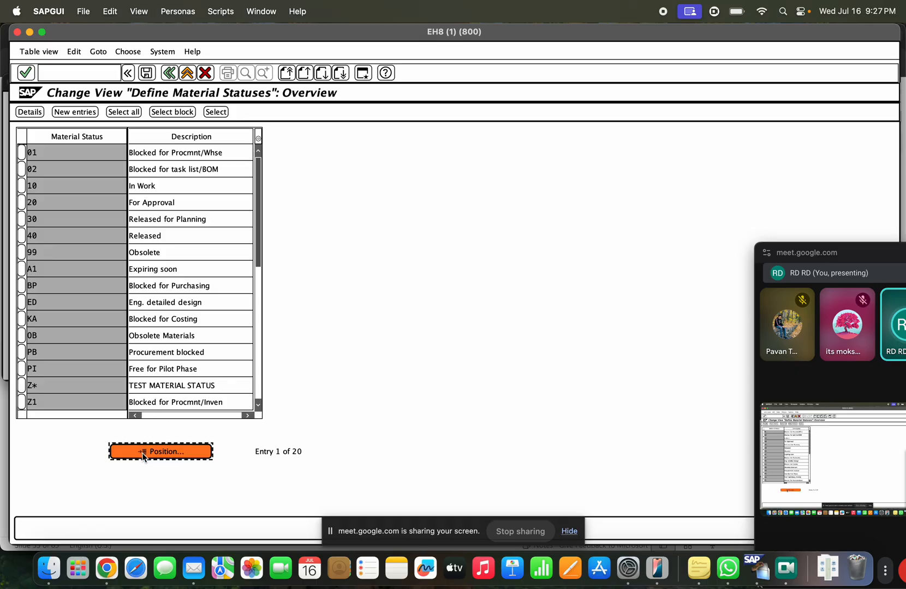
text(40)
key(Return)
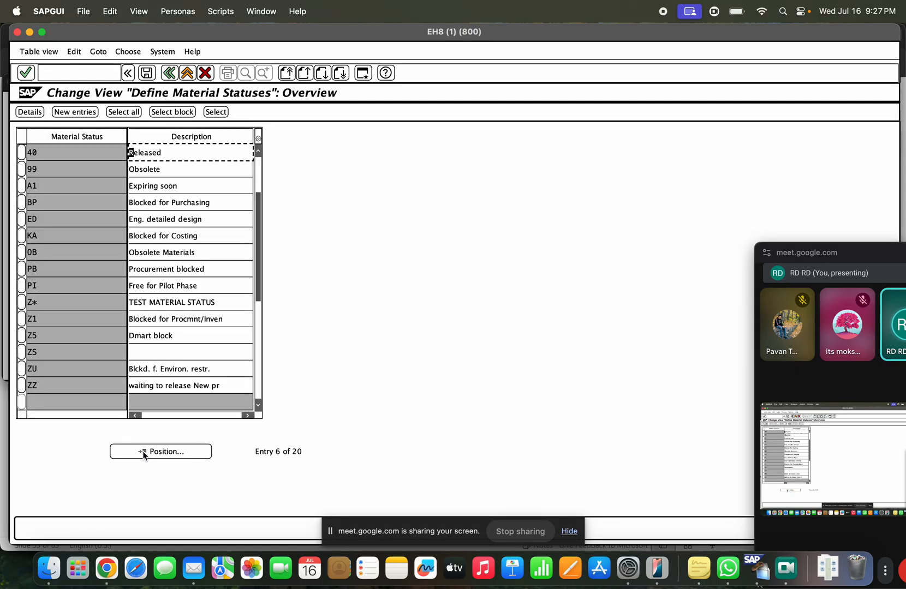
click(22, 152)
click(30, 113)
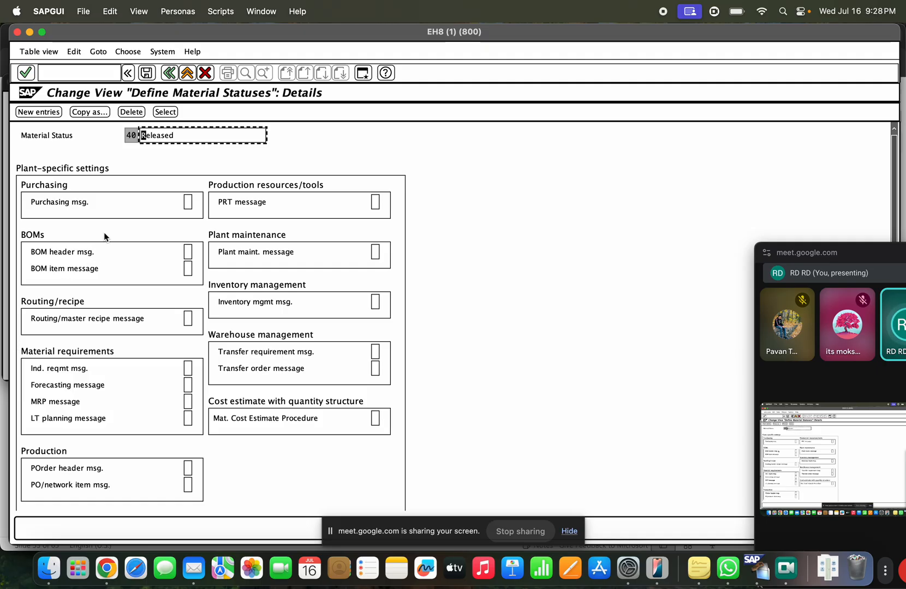
Step: Back out of the configuration, then leave MAT-TAST via Save with no changes made
click(170, 74)
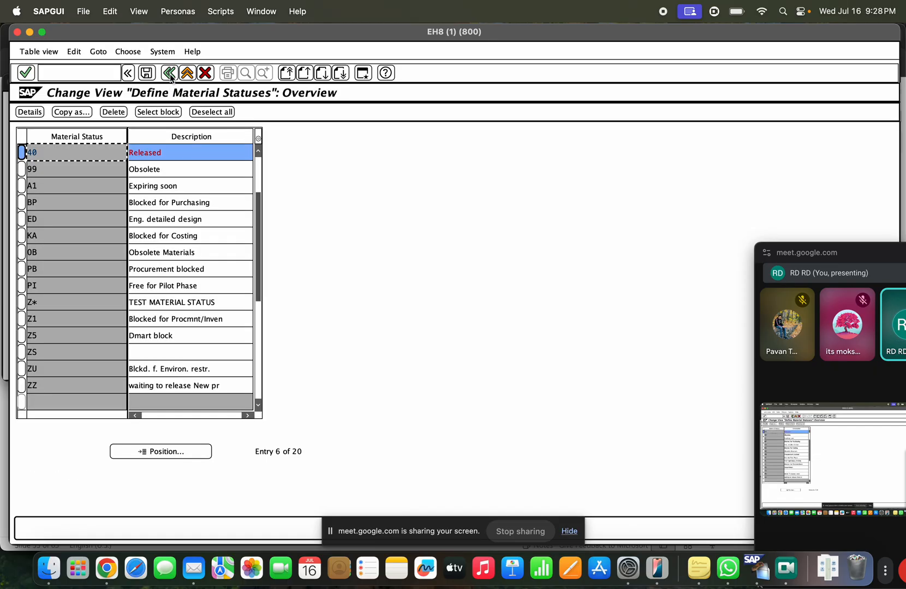
click(171, 76)
click(170, 74)
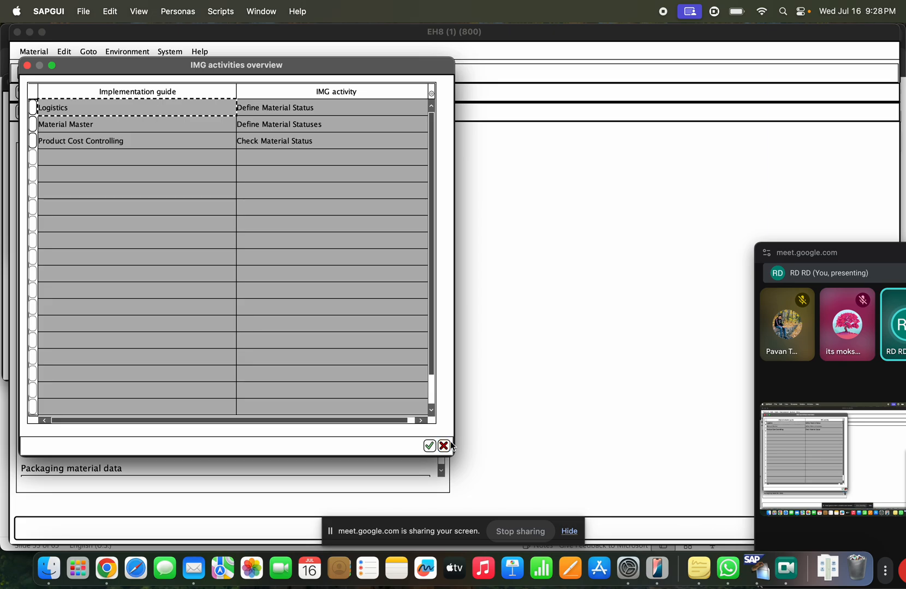
click(445, 445)
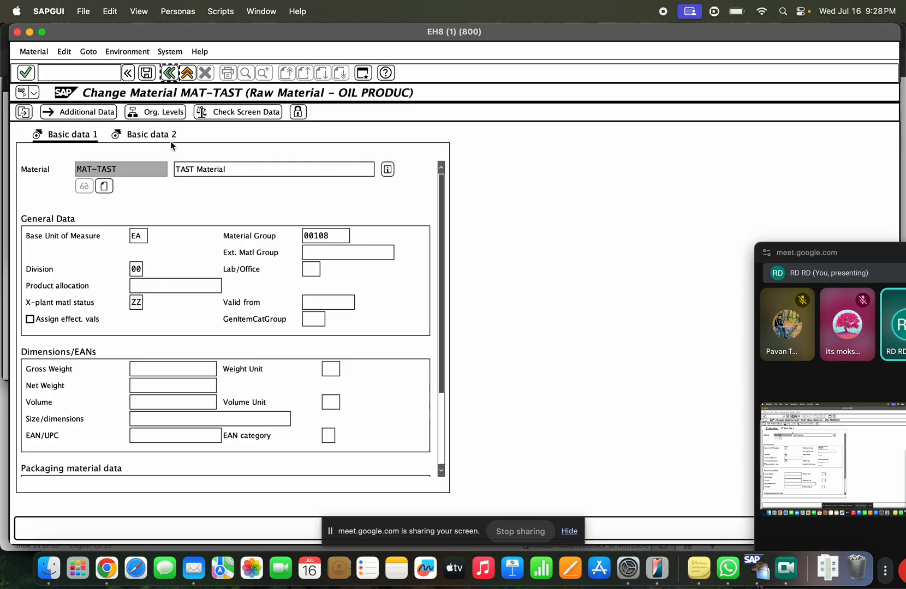
click(148, 74)
click(169, 73)
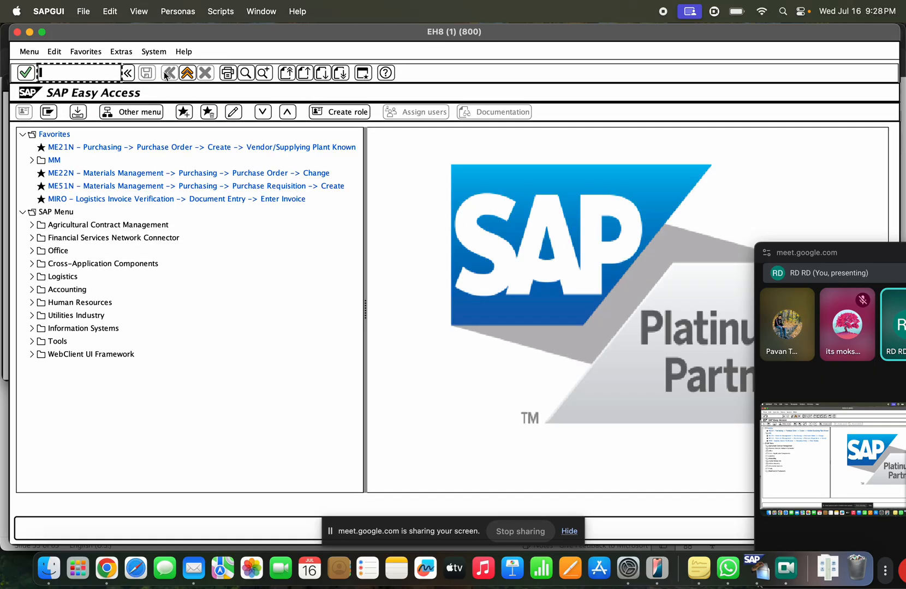
Step: Replace the slide's 'New material ---->' line with 'MM17'
key(super+Tab)
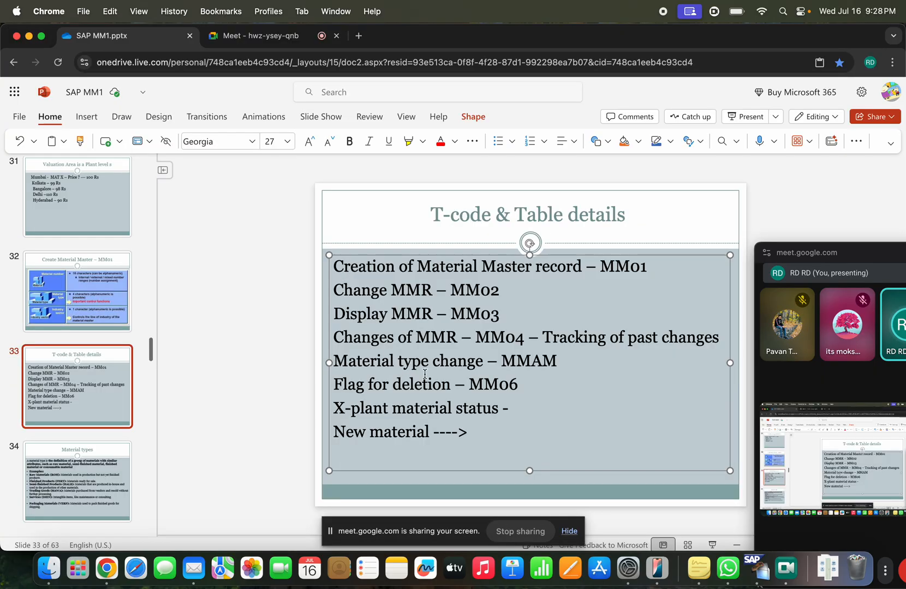
drag(472, 432, 317, 438)
key(BackSpace)
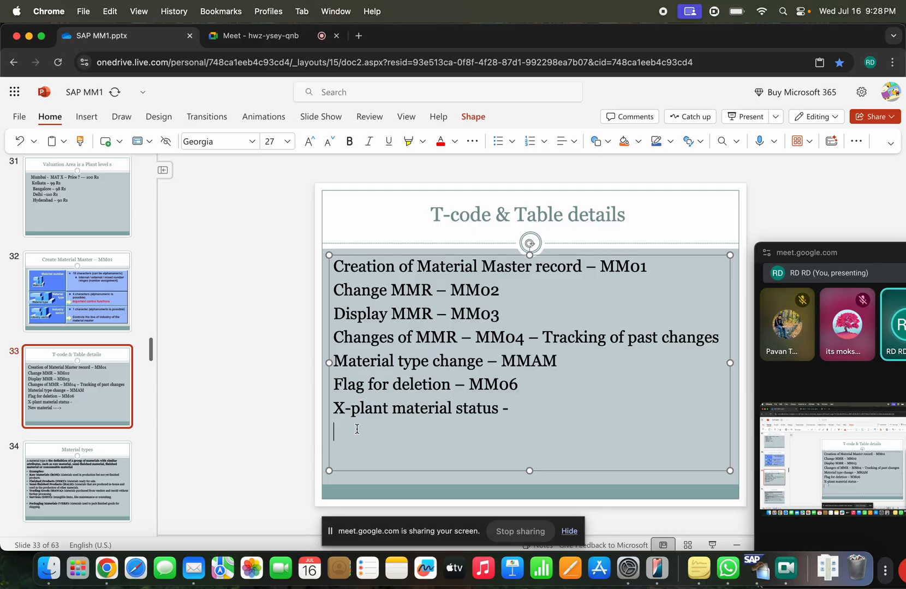
text(MM17)
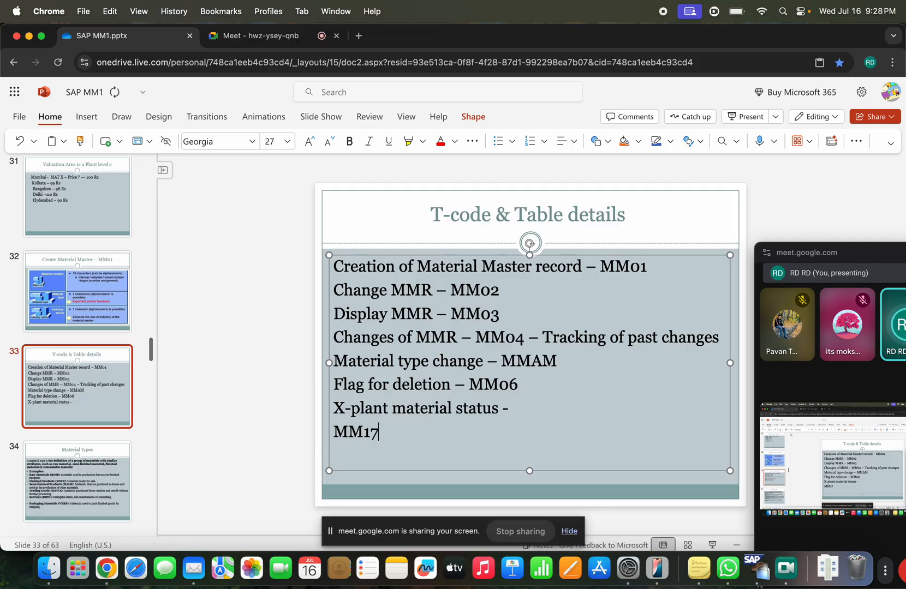
Step: Start MM17 in SAP, then continue the slide line with '- Mass change --- 10 Materials ---> Field --- Material group -'
key(super+Tab)
text(mm17)
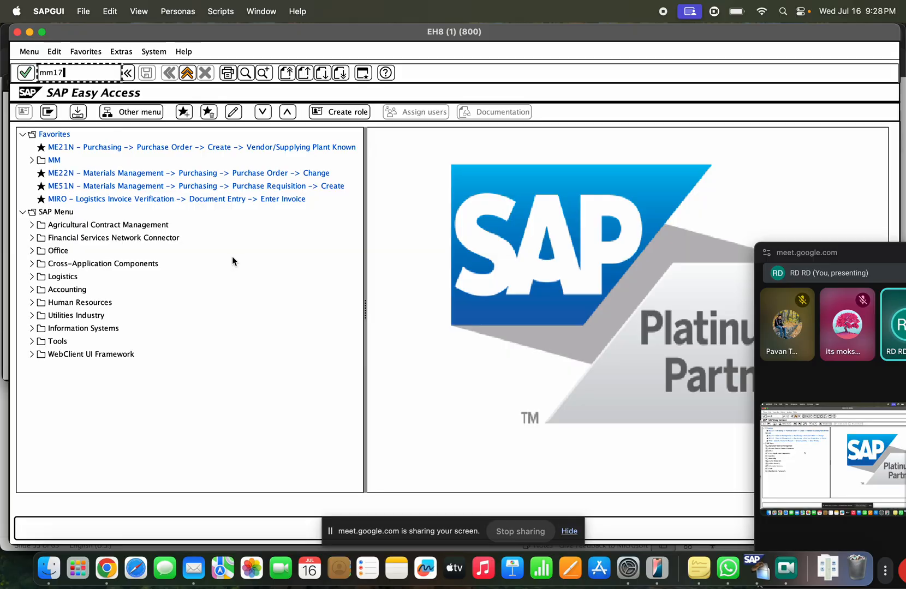
key(Return)
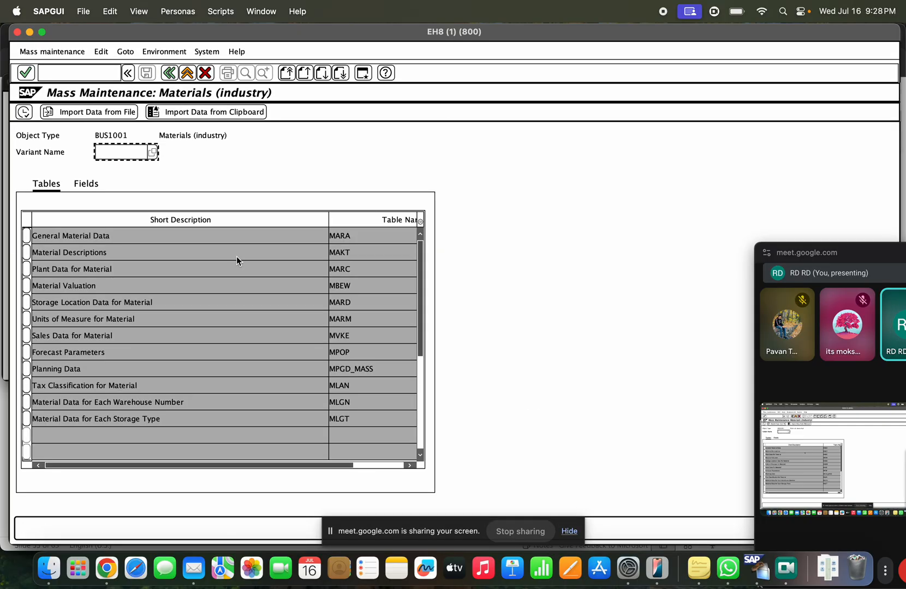
key(super+Tab)
text(- Mass change)
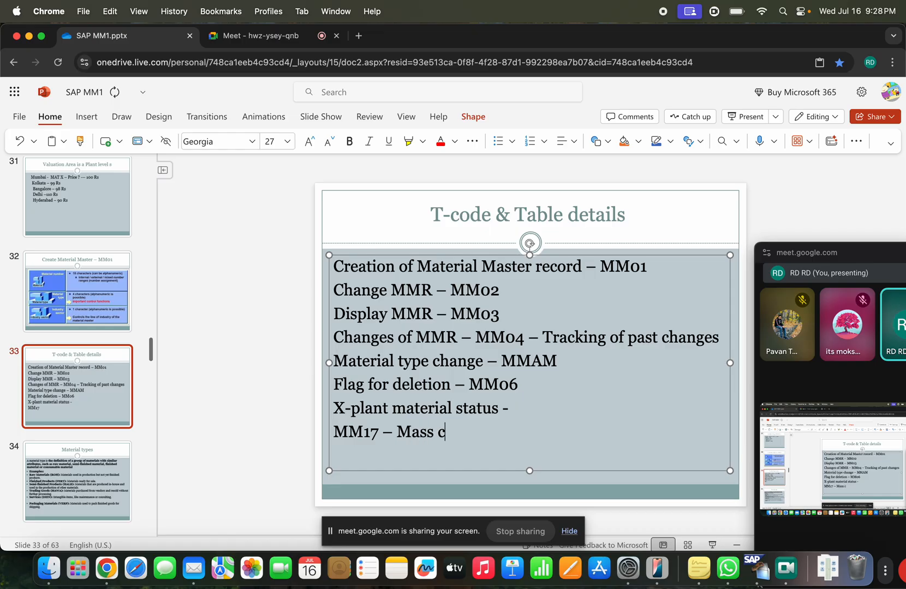
text( --- )
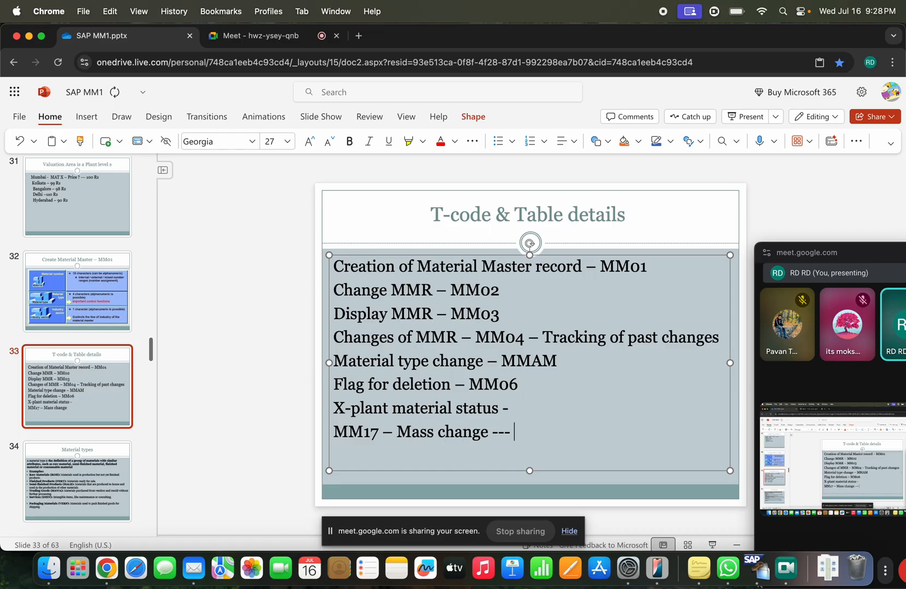
text(10 Materia)
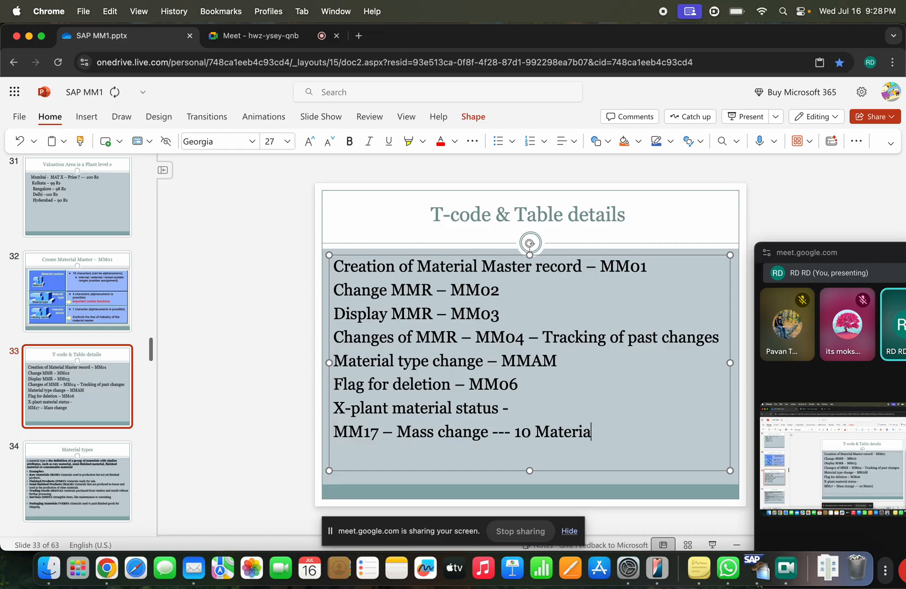
text(ls --->)
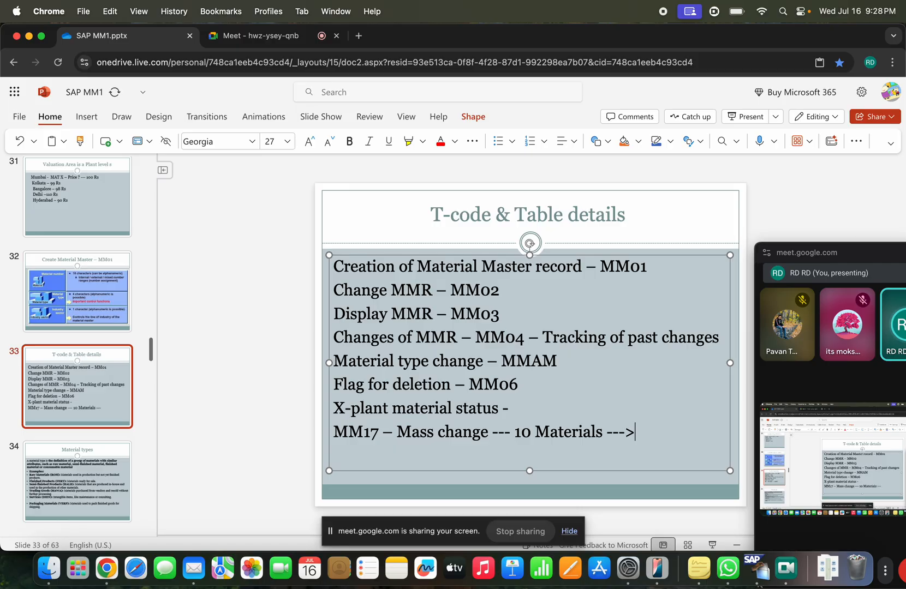
text( Field ---)
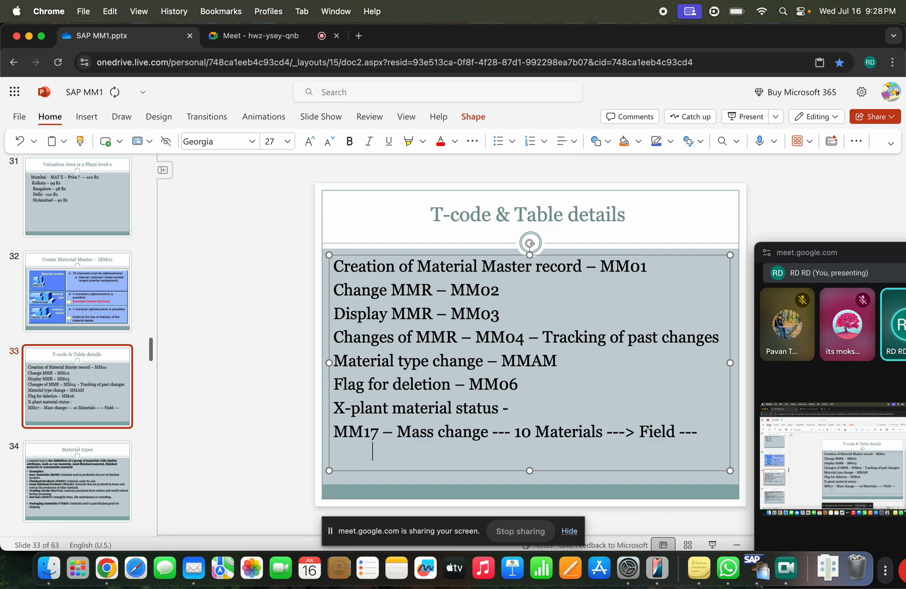
text(                 Material )
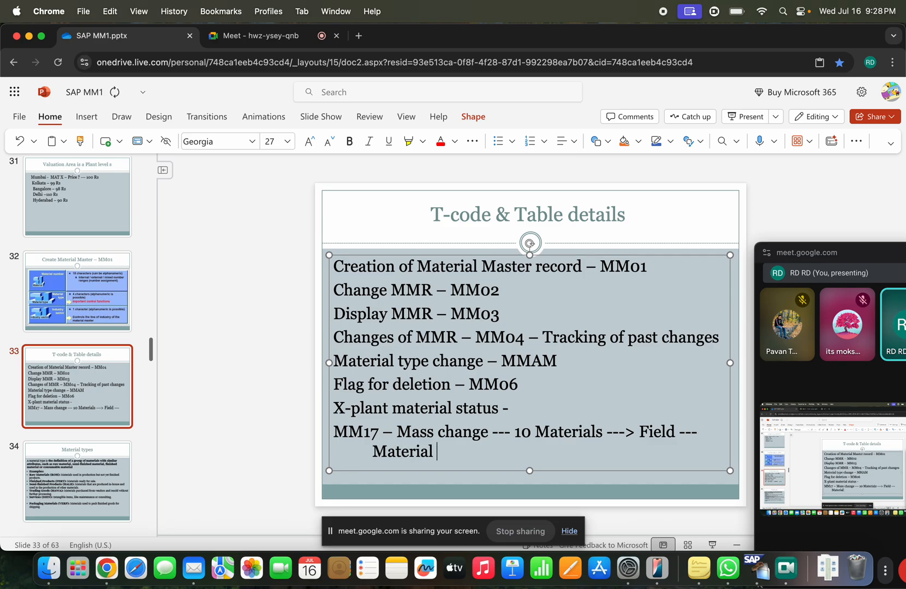
text(group -)
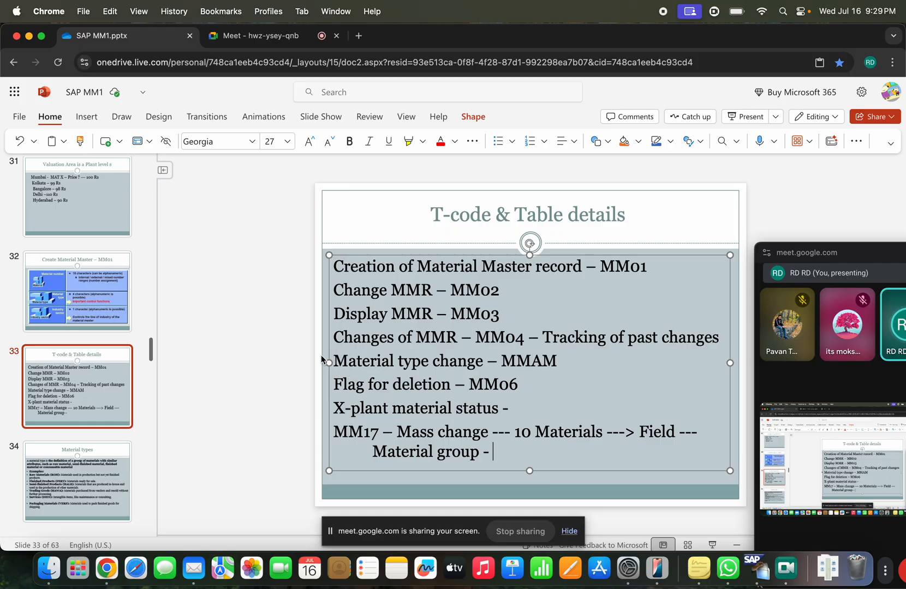
Step: Select 'MM17' at the start of the slide line, then return to SAP mass maintenance
click(385, 432)
drag(383, 431, 337, 432)
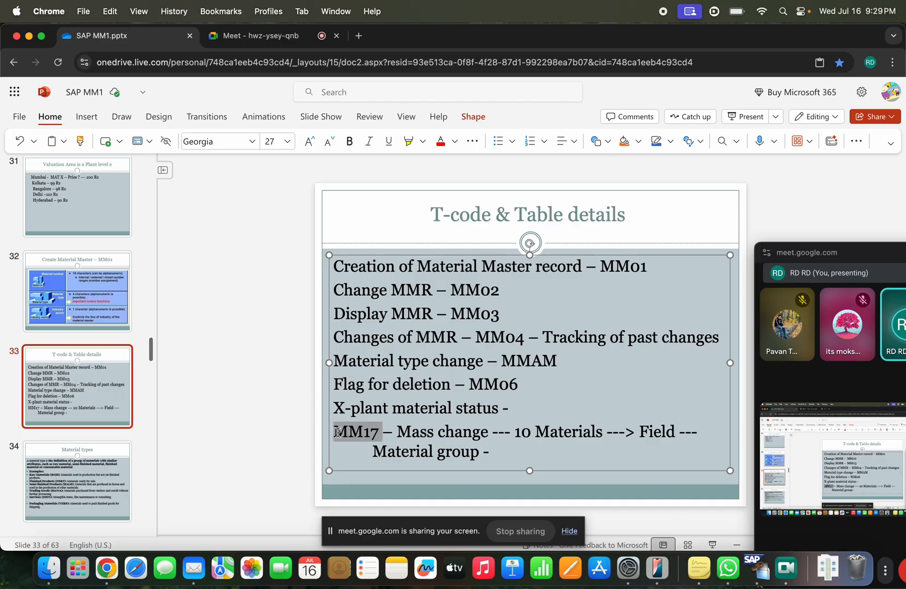
key(super+Tab)
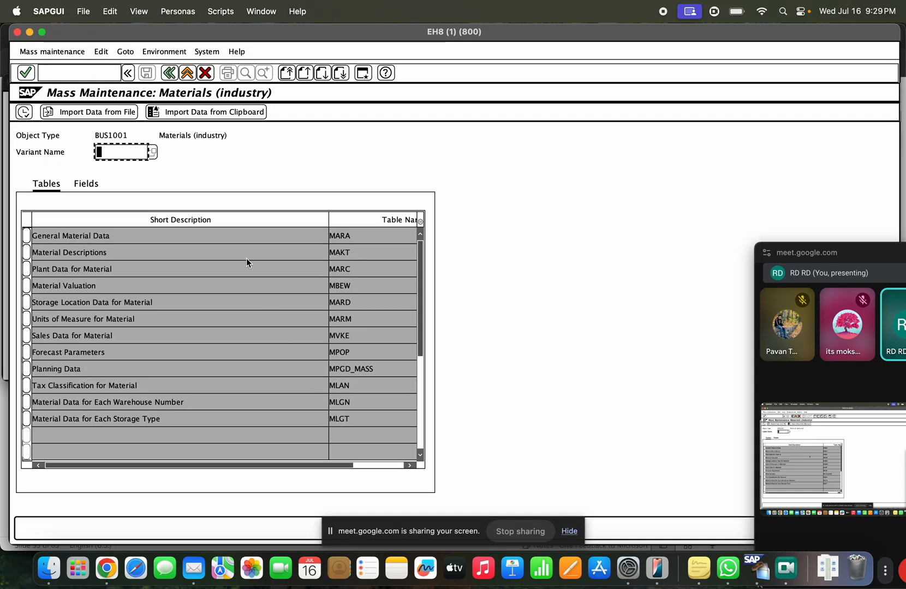
Step: Select the MARA General Material Data table for mass maintenance
click(88, 237)
click(89, 253)
click(95, 271)
click(102, 294)
click(27, 237)
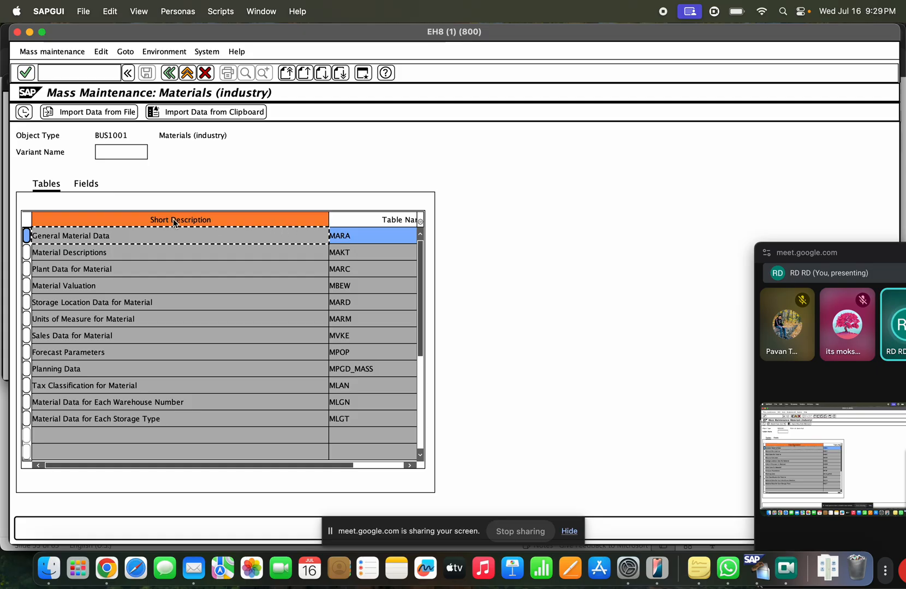
Step: Mark the Division field MARA-SPART and proceed to restricting the materials to change
click(87, 184)
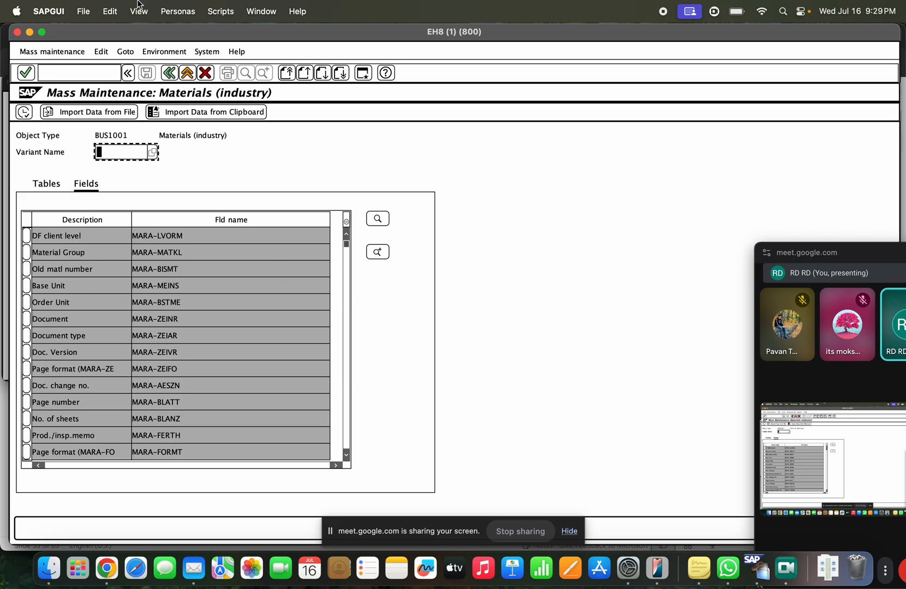
scroll(174, 311, down, 6)
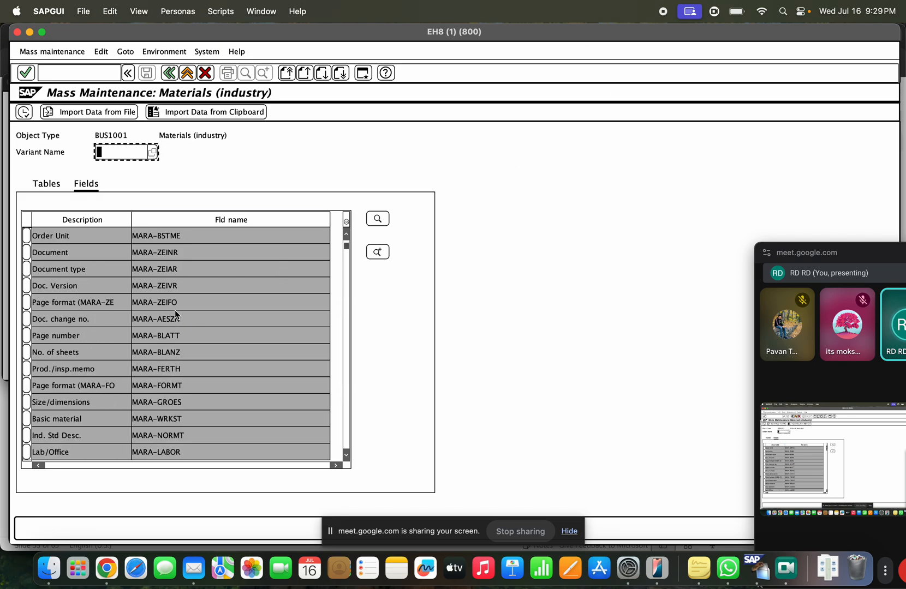
scroll(251, 362, down, 4)
scroll(278, 355, down, 2)
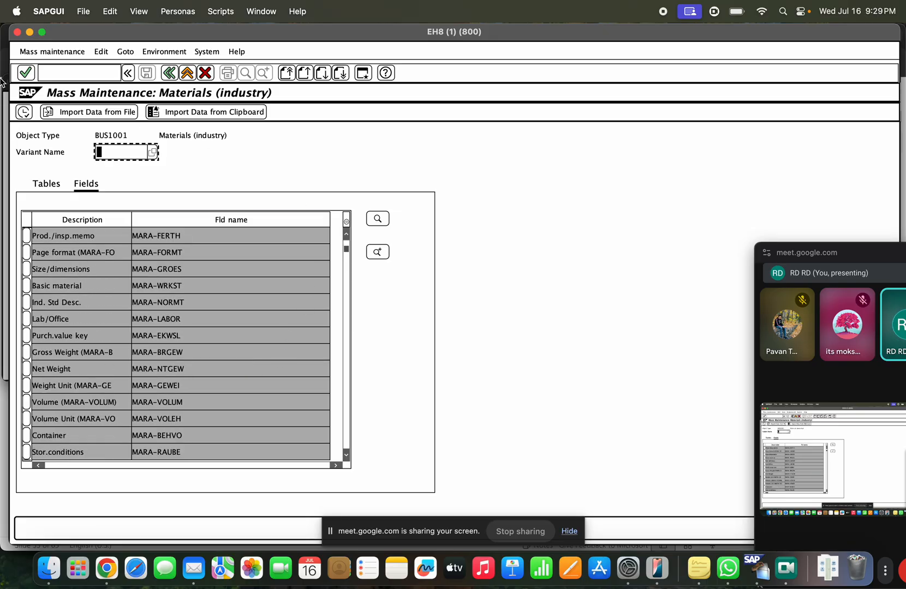
scroll(219, 349, down, 3)
scroll(228, 355, down, 2)
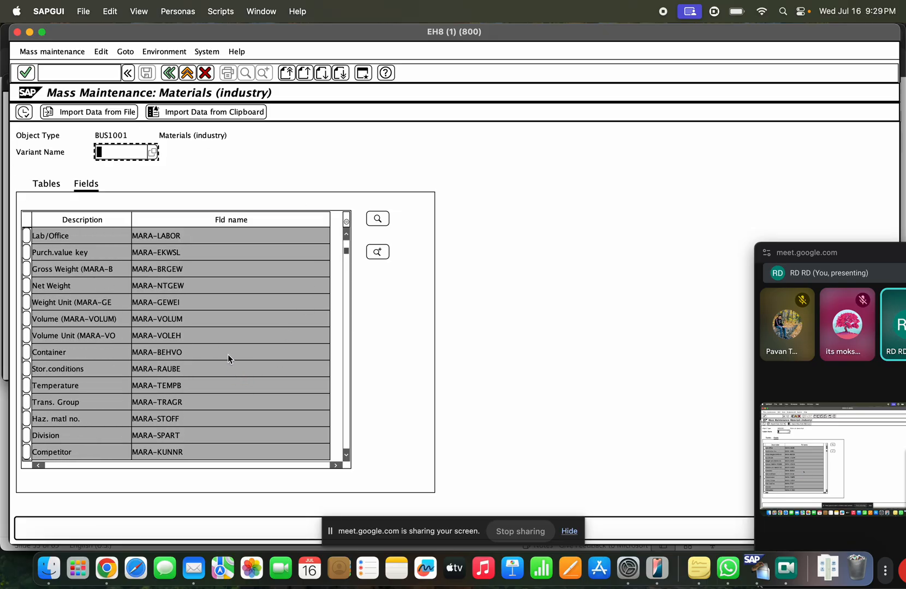
scroll(228, 354, down, 1)
scroll(228, 354, down, 1)
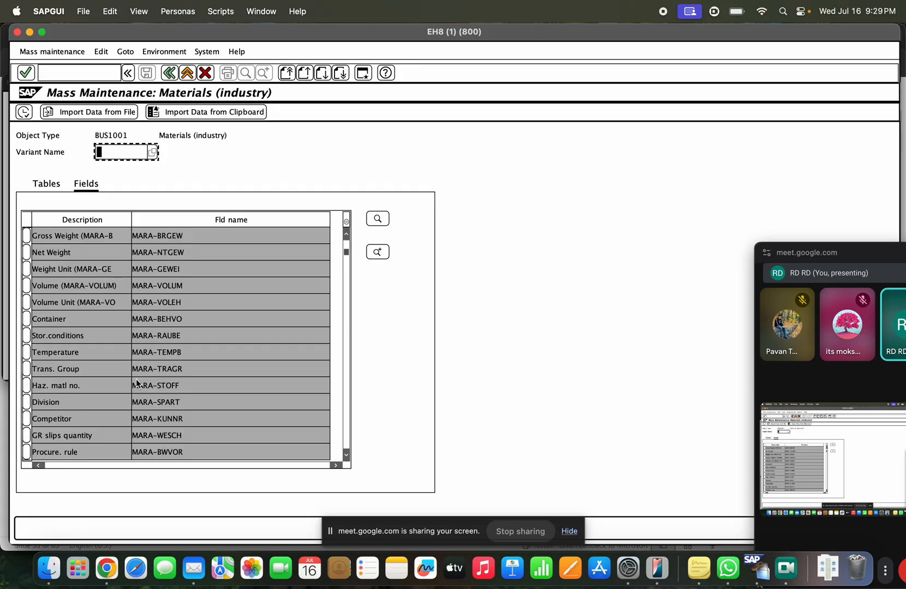
click(176, 403)
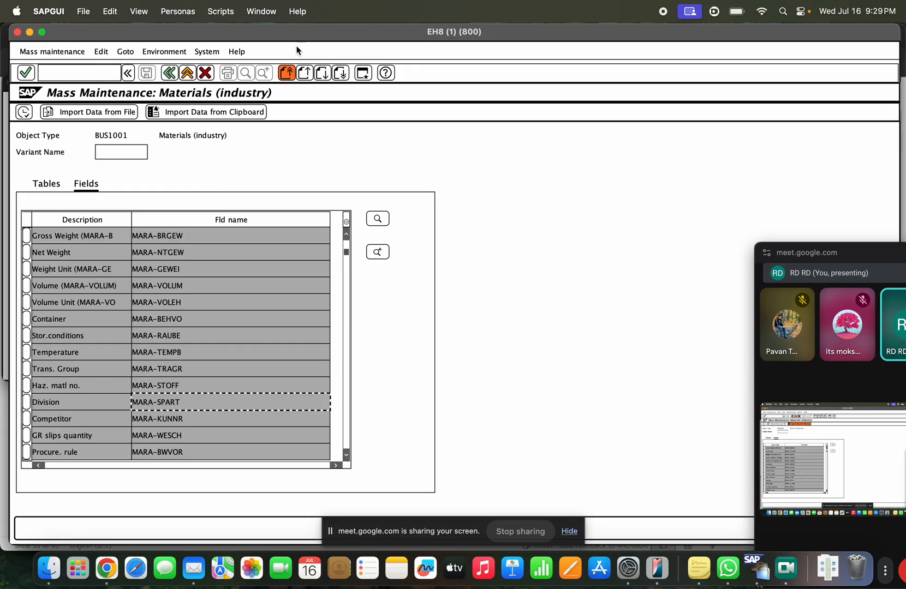
click(26, 402)
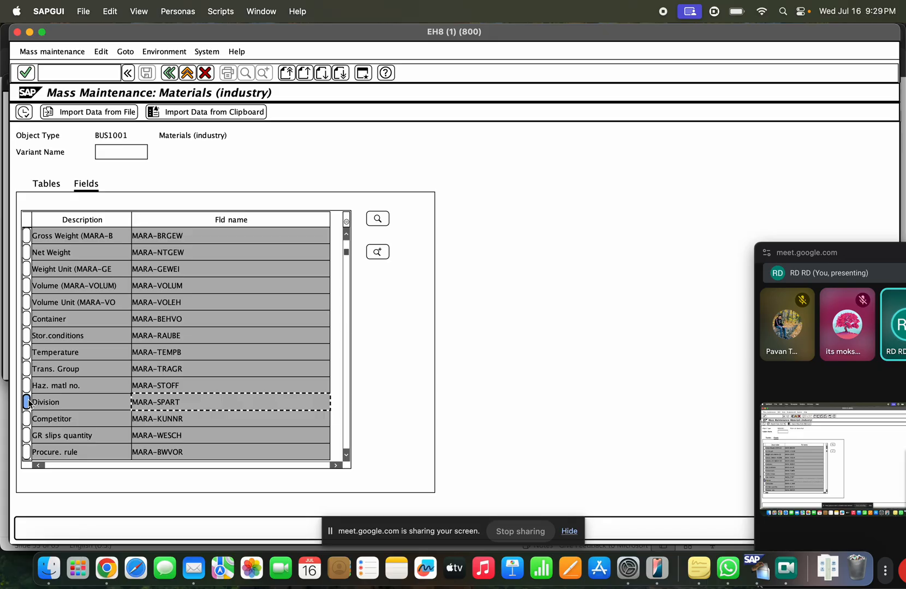
click(25, 113)
click(146, 203)
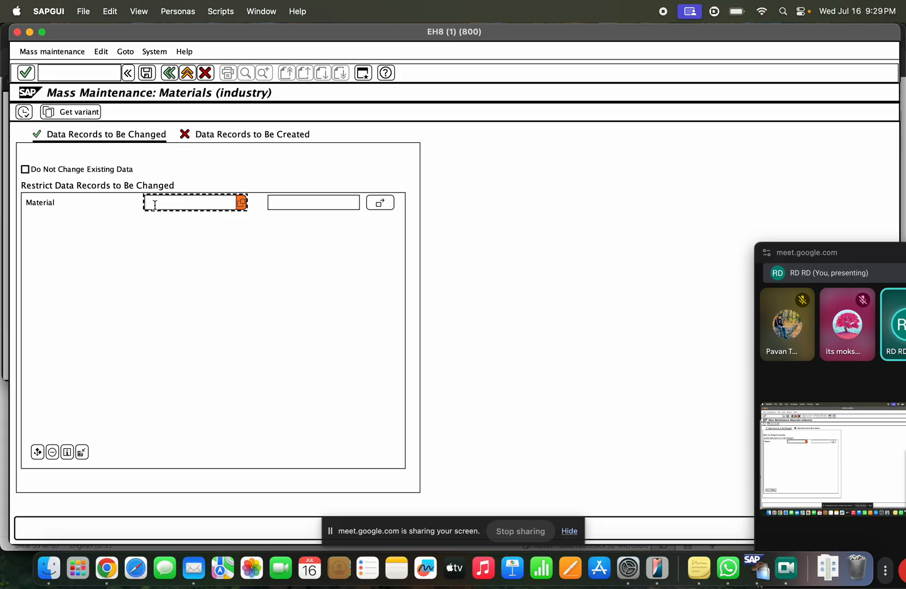
click(86, 74)
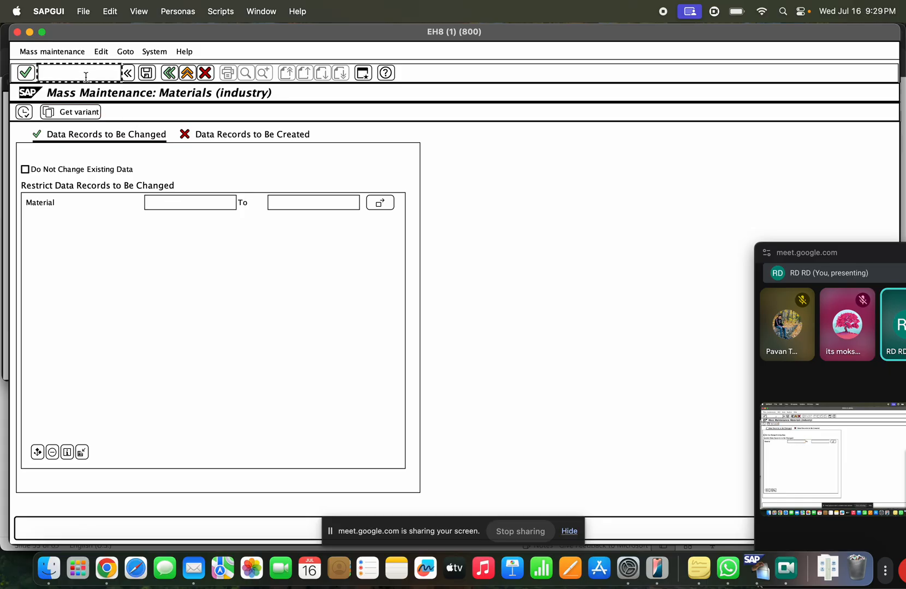
text(/omm03)
key(Return)
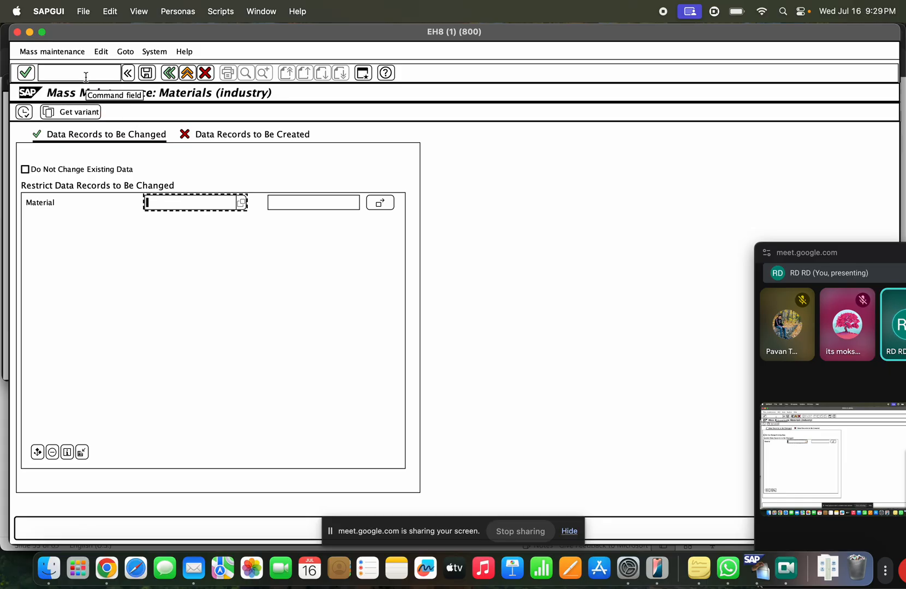
key(Return)
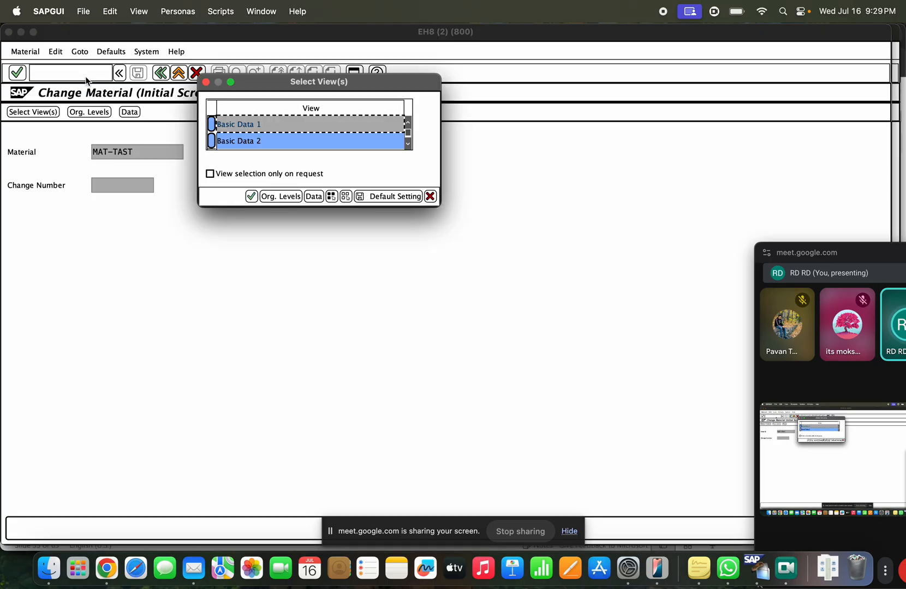
key(Return)
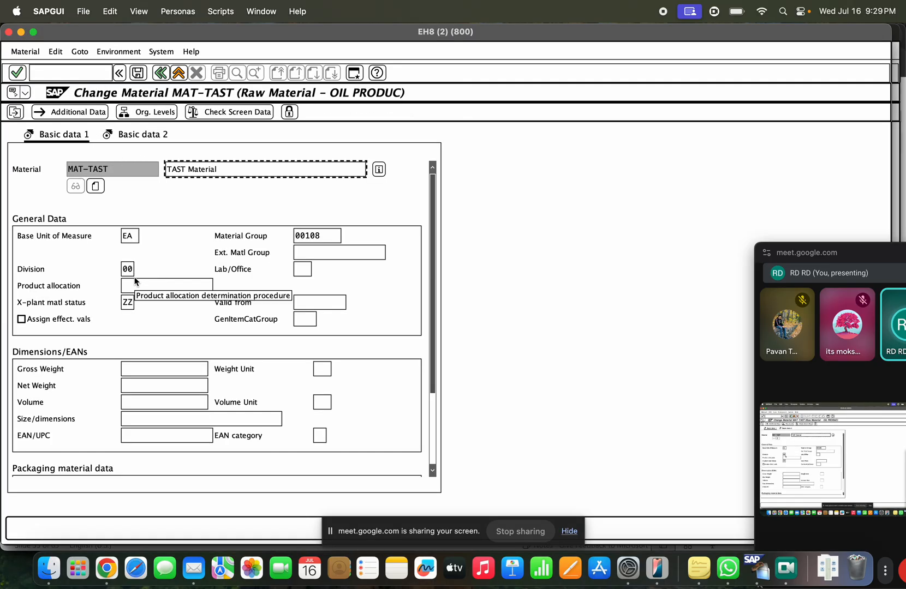
click(126, 269)
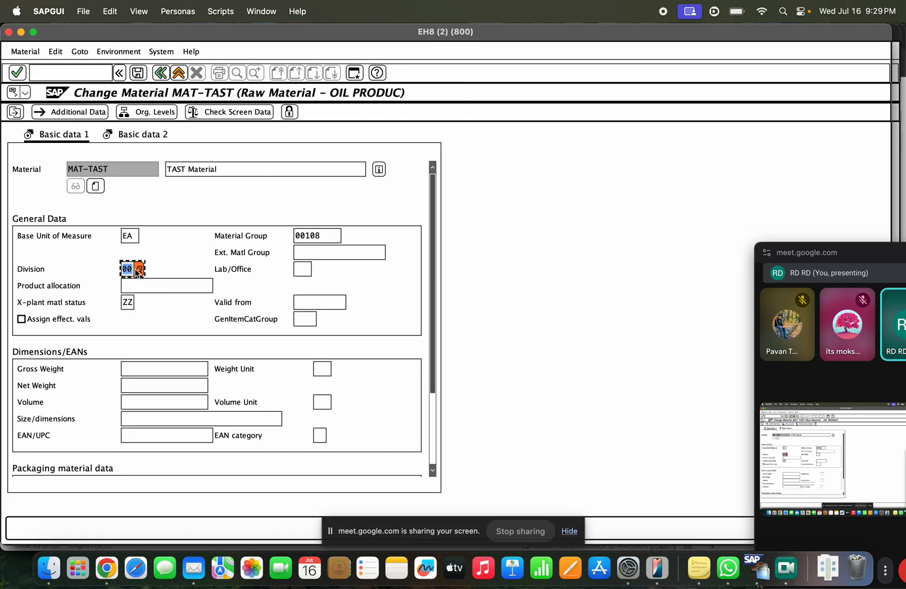
click(178, 77)
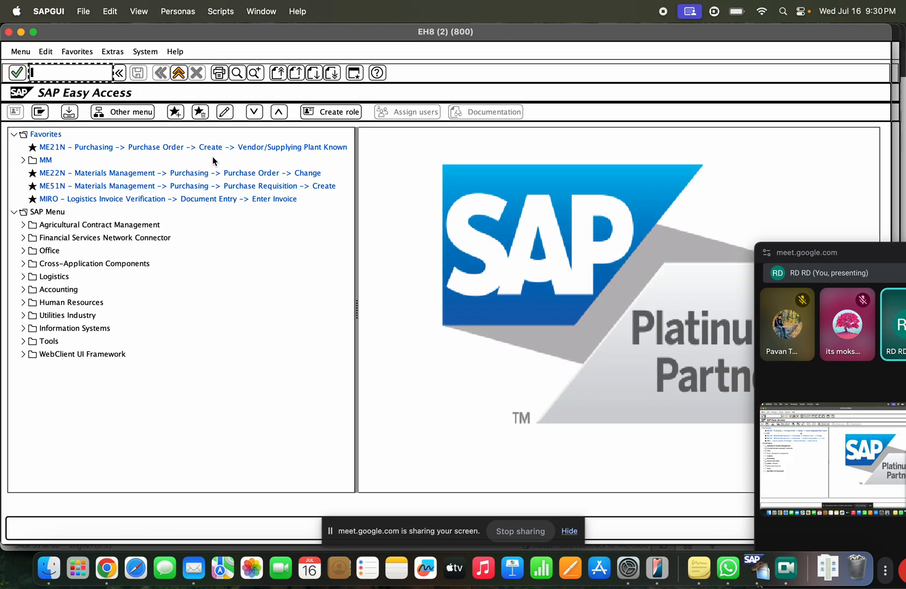
key(super+Tab)
key(super+Tab)
click(21, 32)
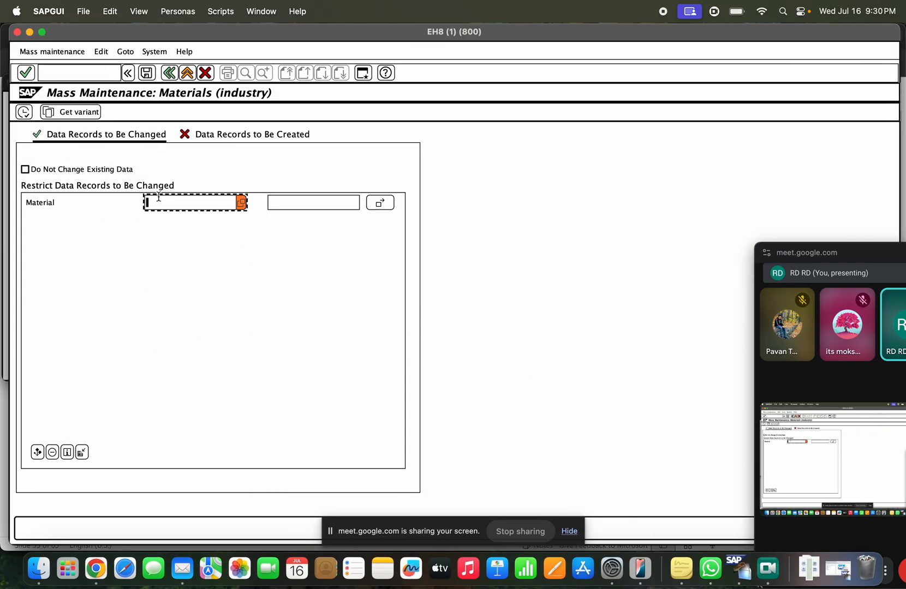
Step: Search the material value help for MAT-TAST
text(MAT-TAST)
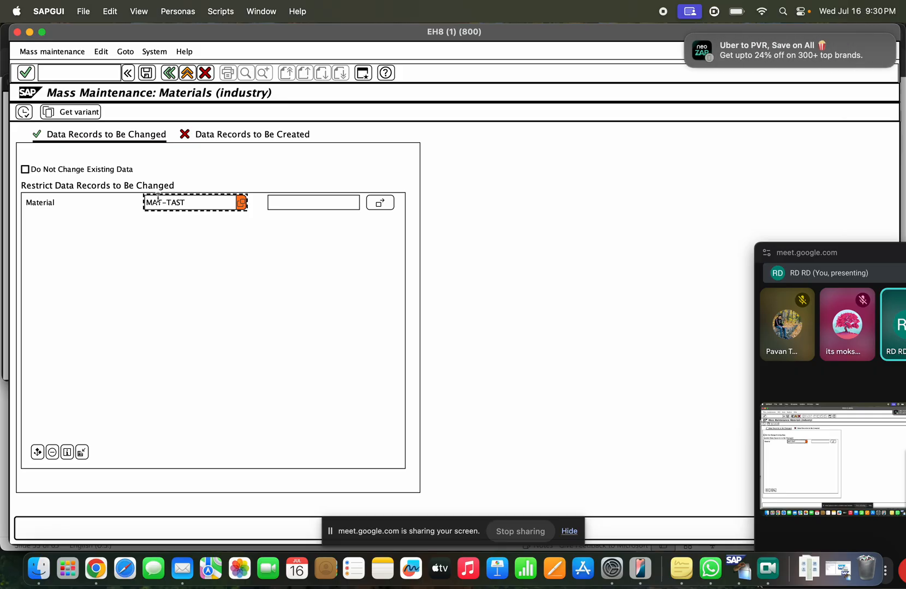
click(241, 202)
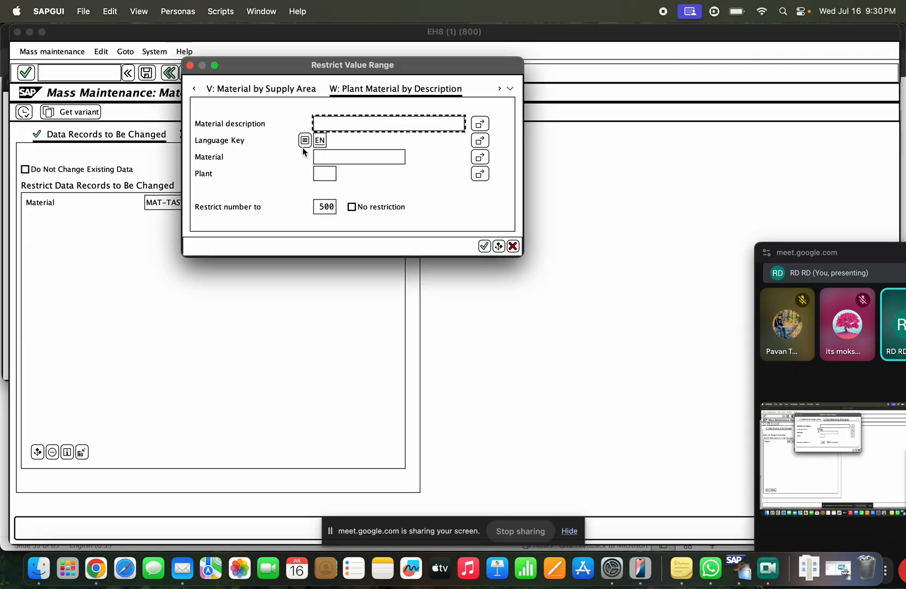
key(Tab)
key(Tab)
key(Tab)
key(Tab)
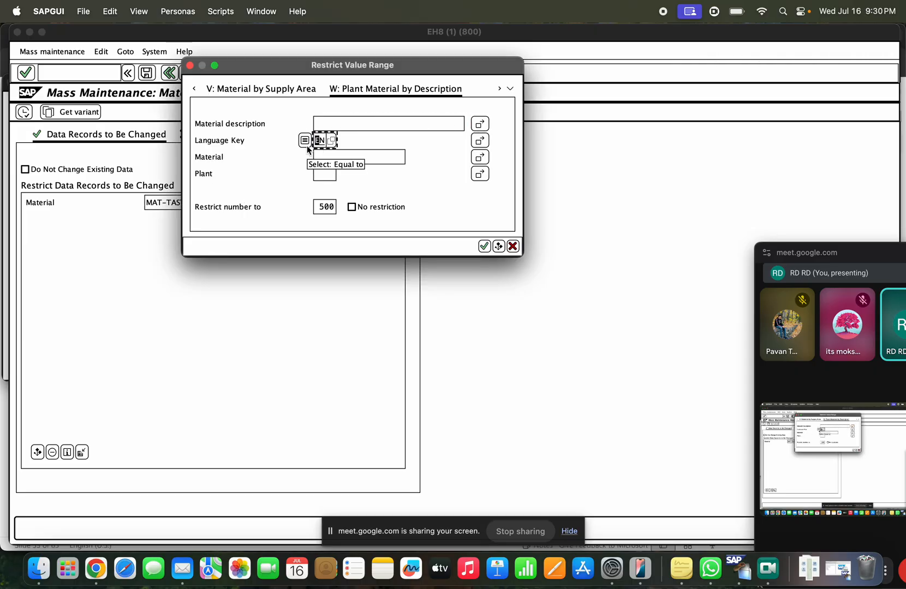
text(MAT)
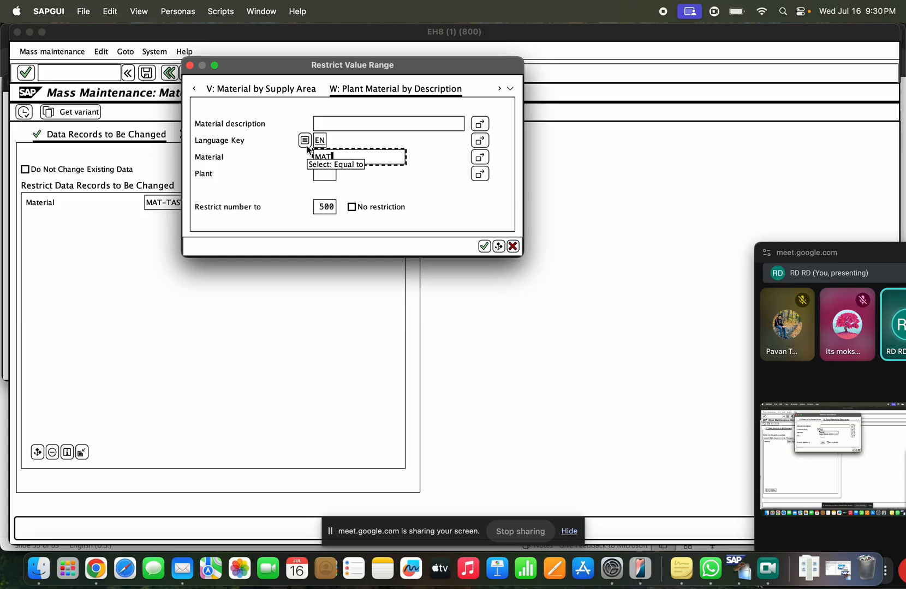
text(-TAST)
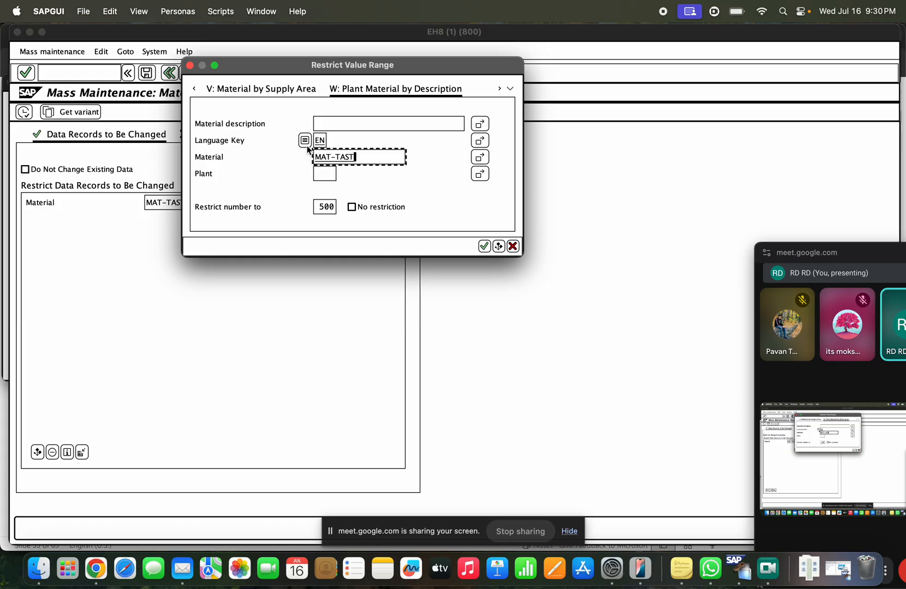
key(Return)
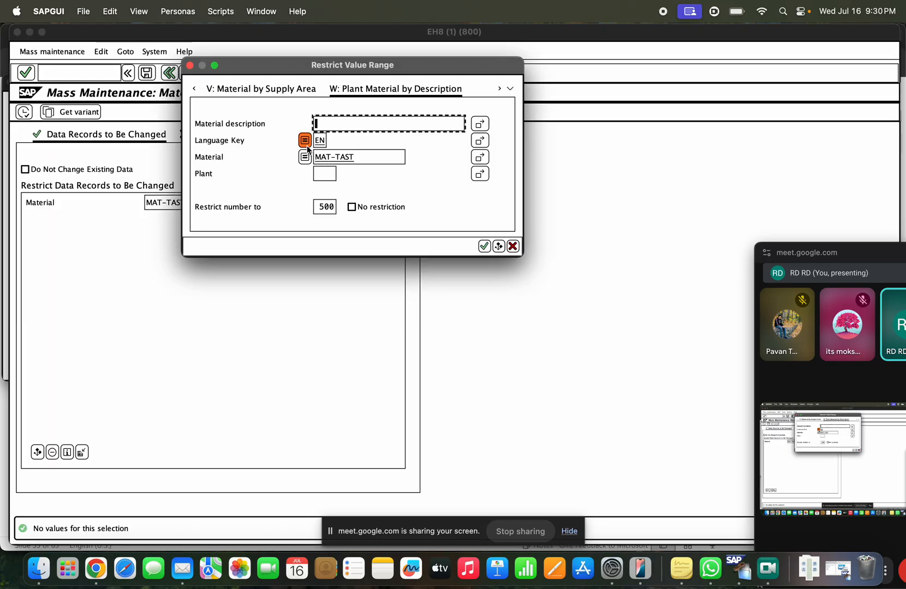
Step: Retry the material search with the wildcard pattern MAT*TAST*
click(357, 157)
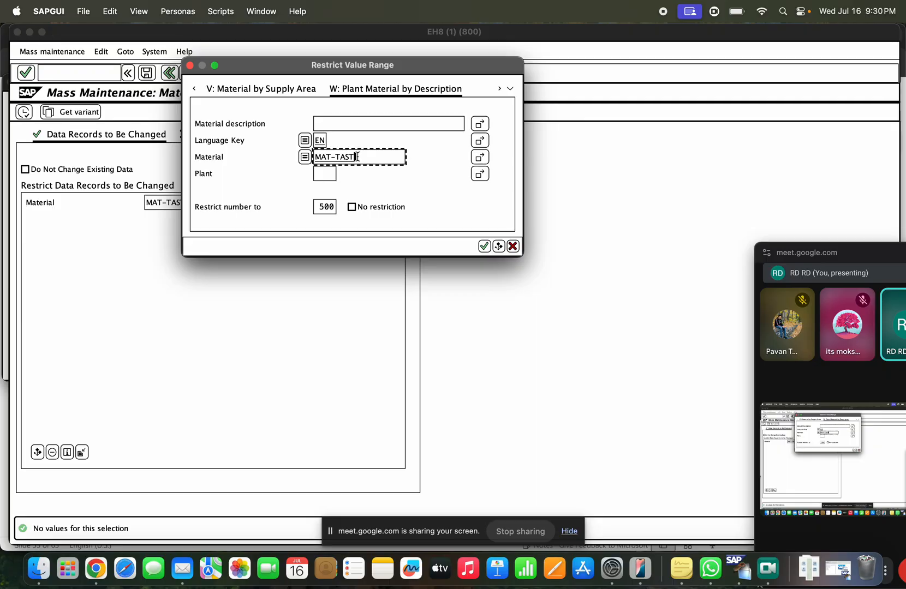
key(BackSpace)
key(BackSpace)
key(BackSpace)
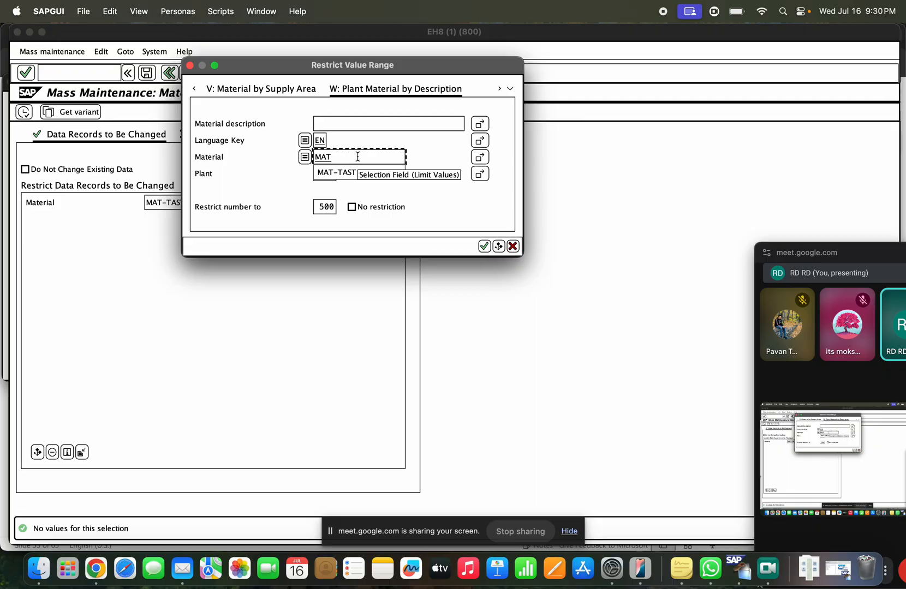
text(*TAST*)
key(Return)
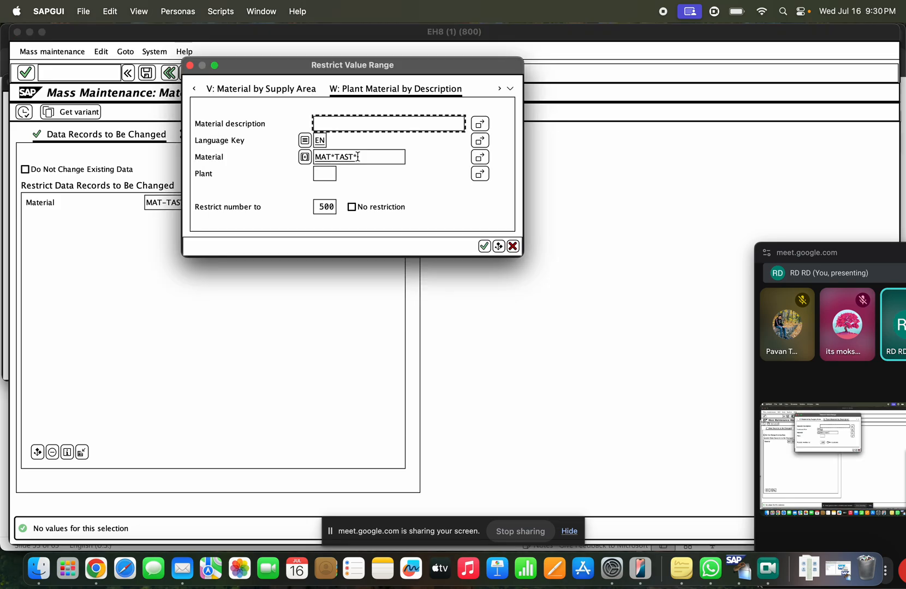
Step: Clear the search field, cancel the value help, and open a new SAP session
click(337, 158)
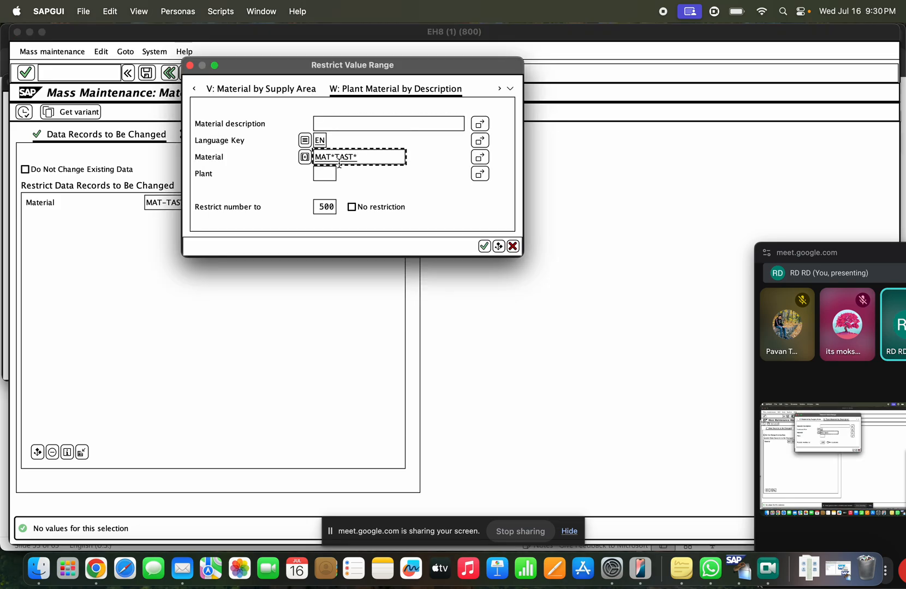
key(BackSpace)
key(BackSpace)
key(BackSpace)
key(BackSpace)
double_click(342, 160)
key(BackSpace)
key(Escape)
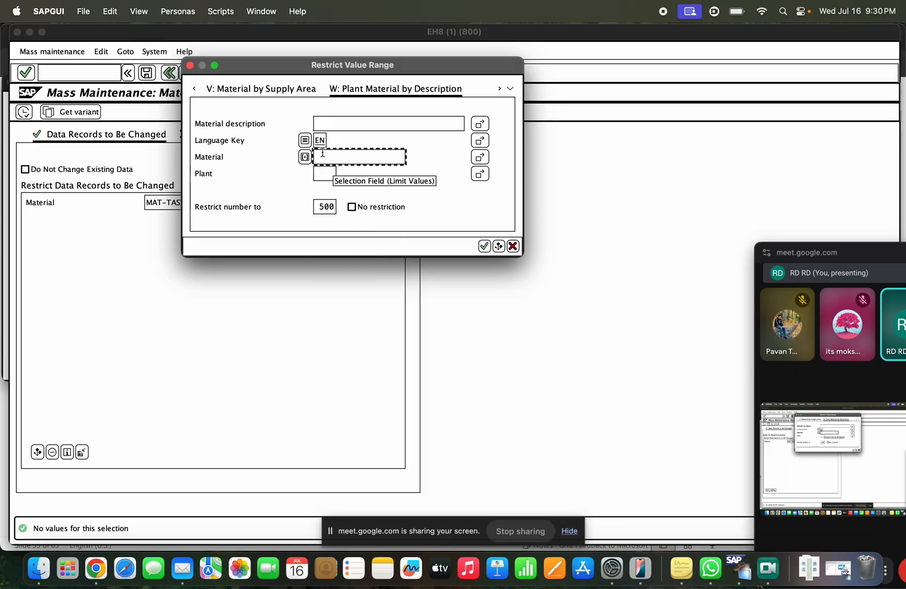
click(513, 246)
click(363, 73)
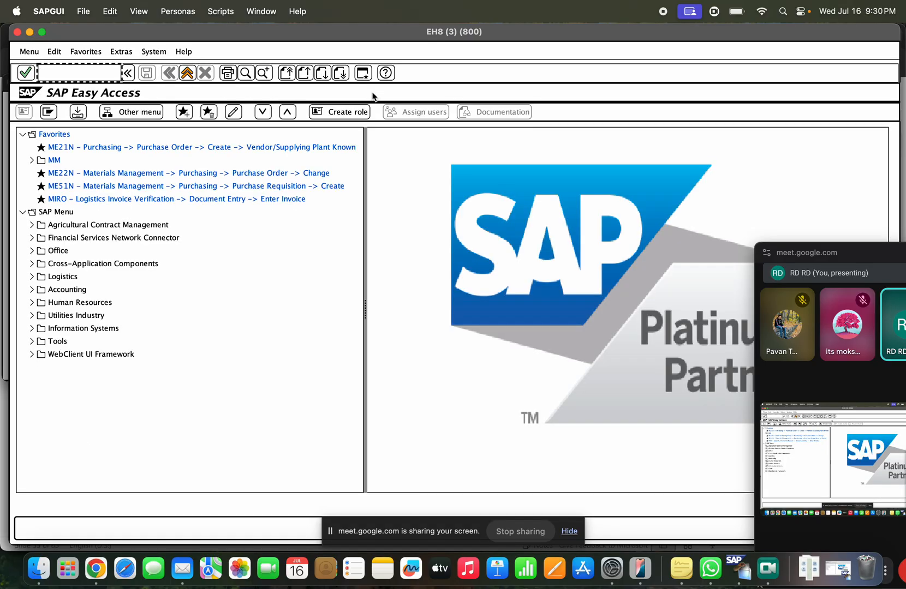
Step: Display MAT-TAST in MM03 in the new session, then minimize that window
text(mm03)
key(Return)
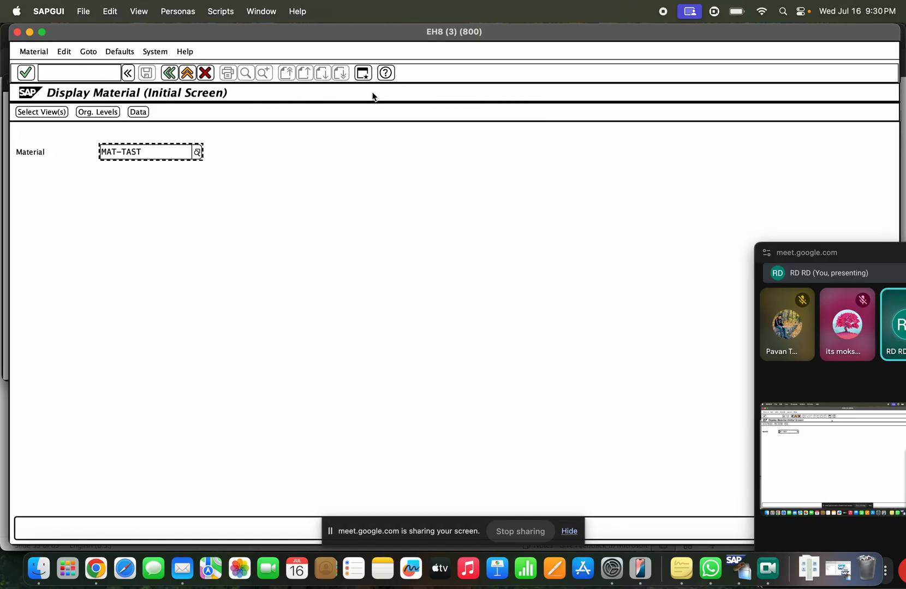
drag(145, 152, 96, 158)
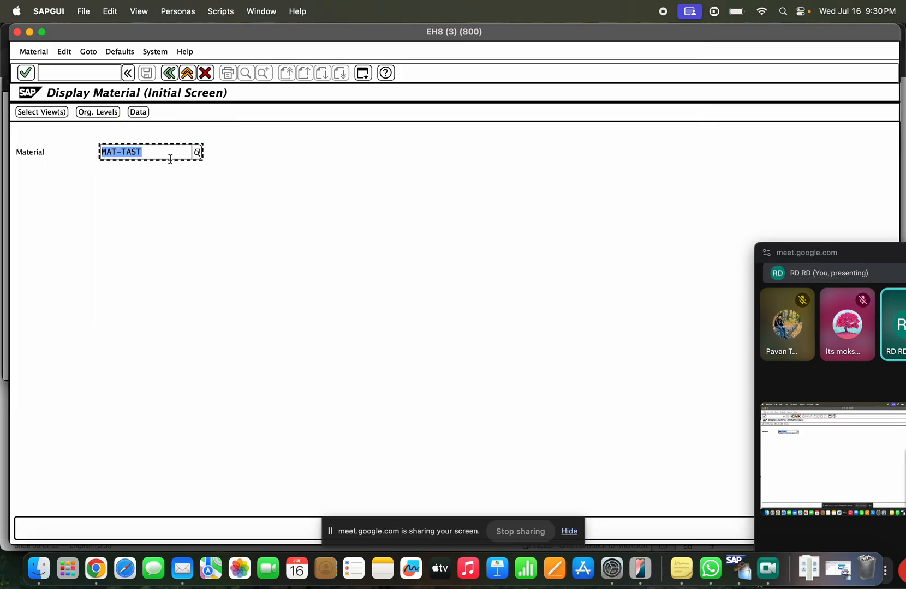
click(30, 33)
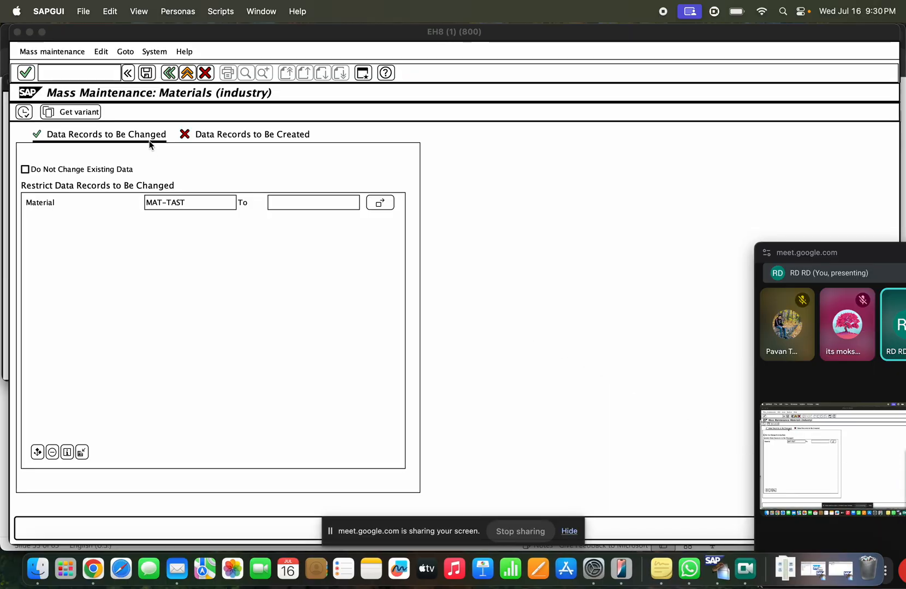
Step: Add 100-100 alongside MAT-TAST via Multiple Selection and list both materials for changing
drag(235, 202, 134, 207)
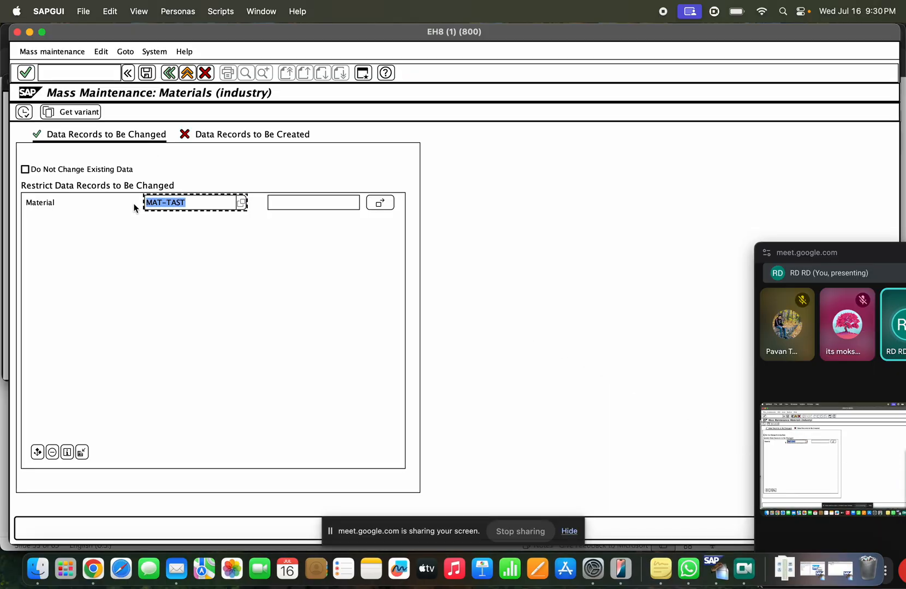
key(Right)
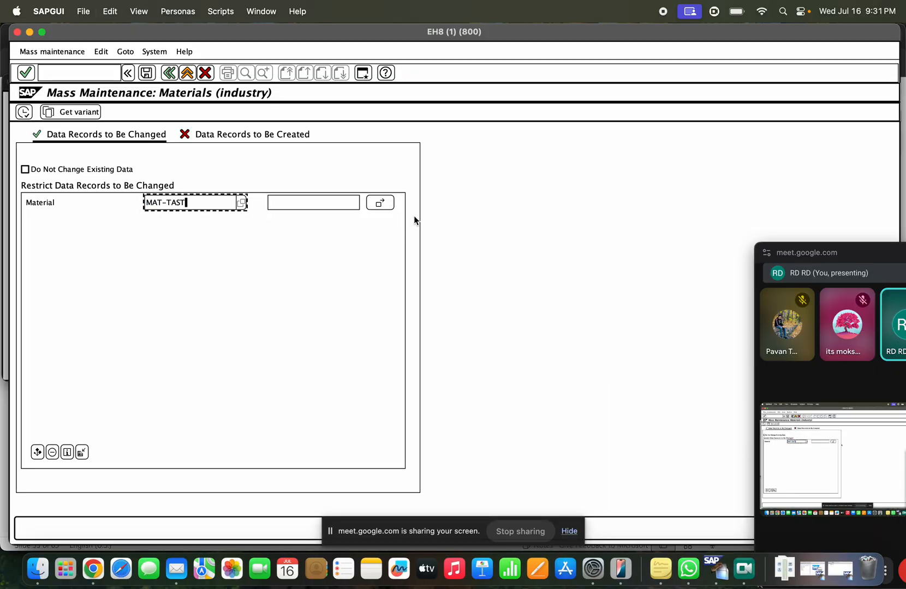
click(379, 203)
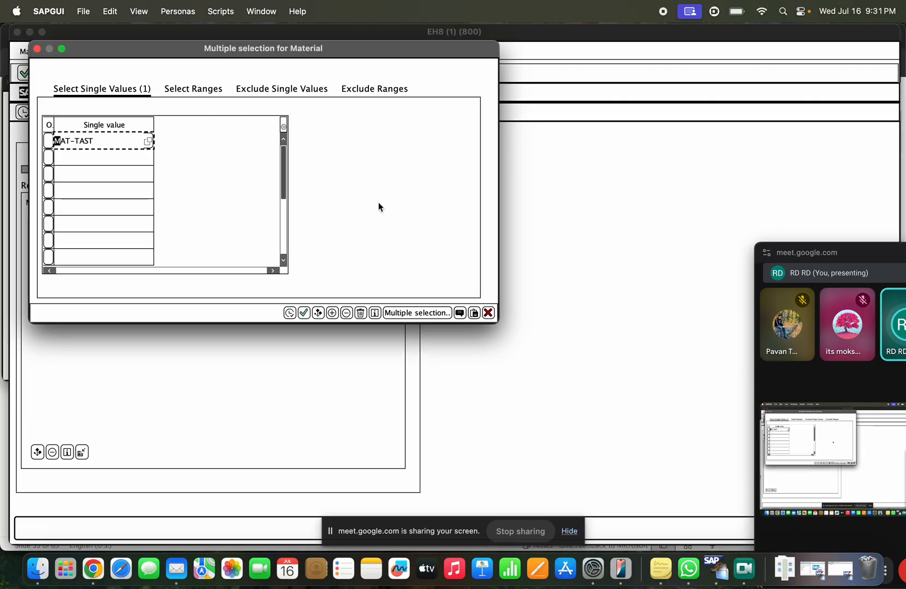
click(131, 159)
text(100-100)
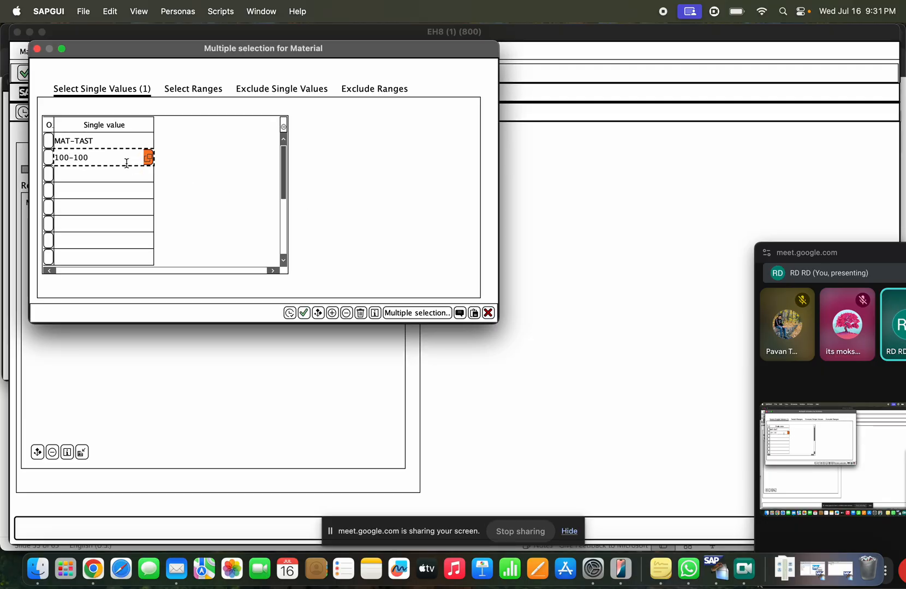
click(126, 171)
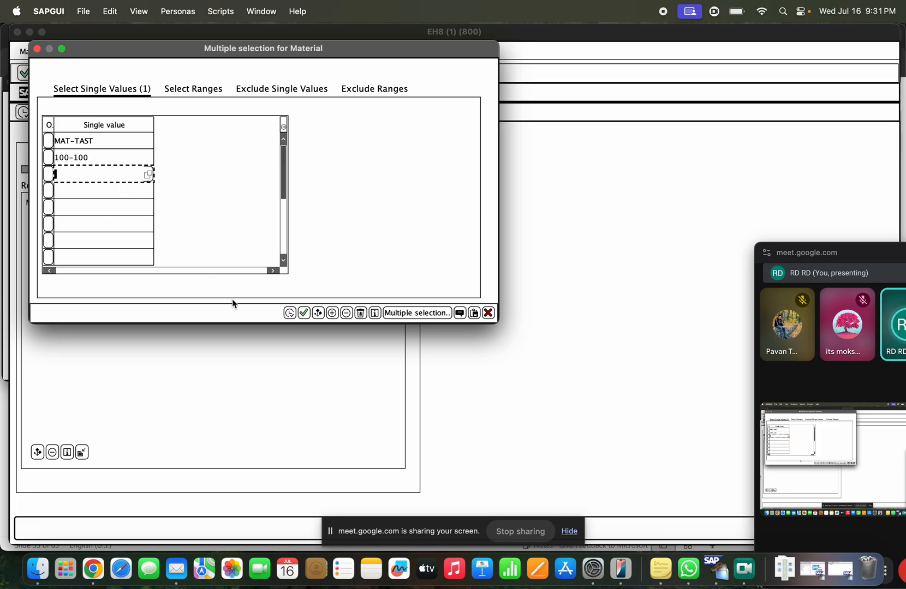
click(290, 312)
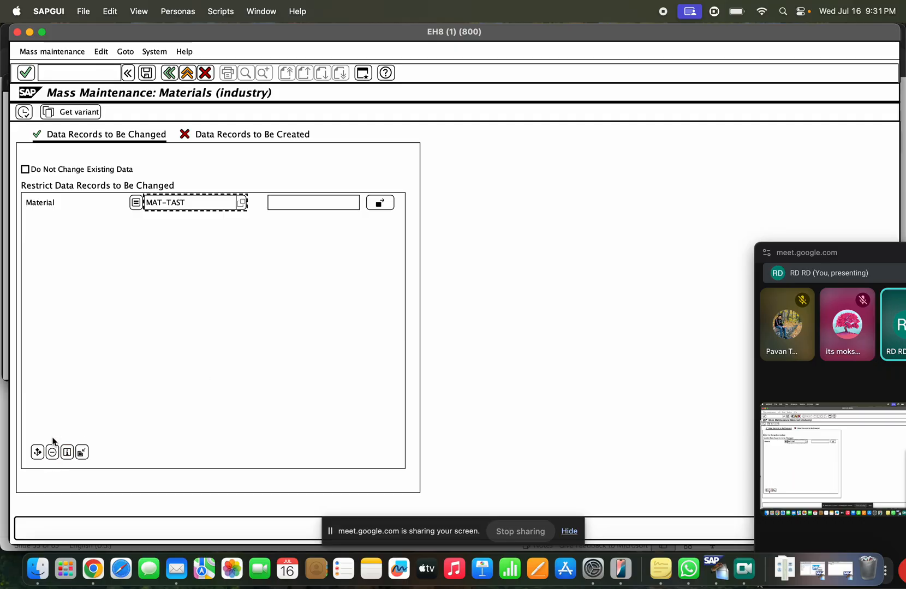
click(24, 112)
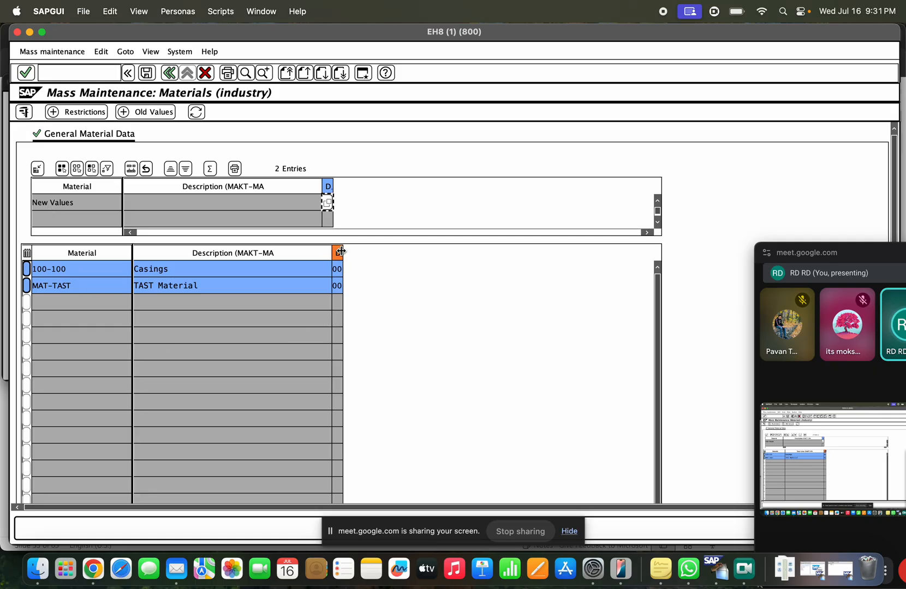
Step: Widen the Division columns and pick 10 Vehicles as the new Division value
drag(341, 251, 431, 252)
click(390, 270)
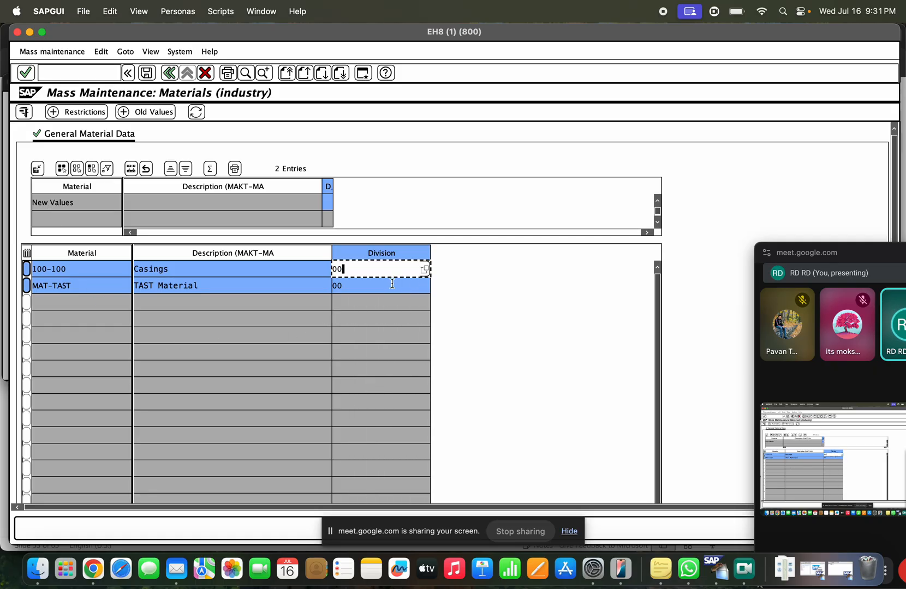
click(392, 285)
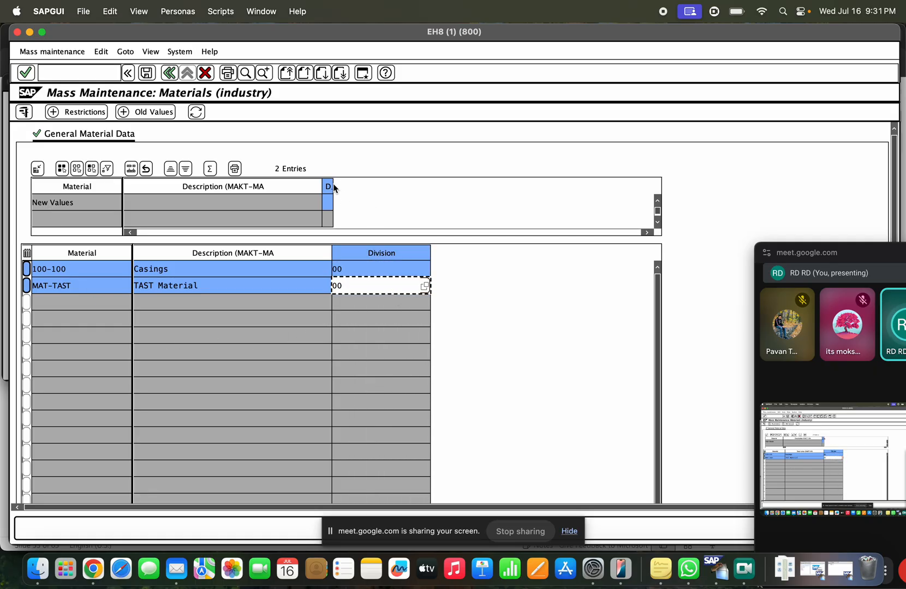
drag(331, 184, 404, 186)
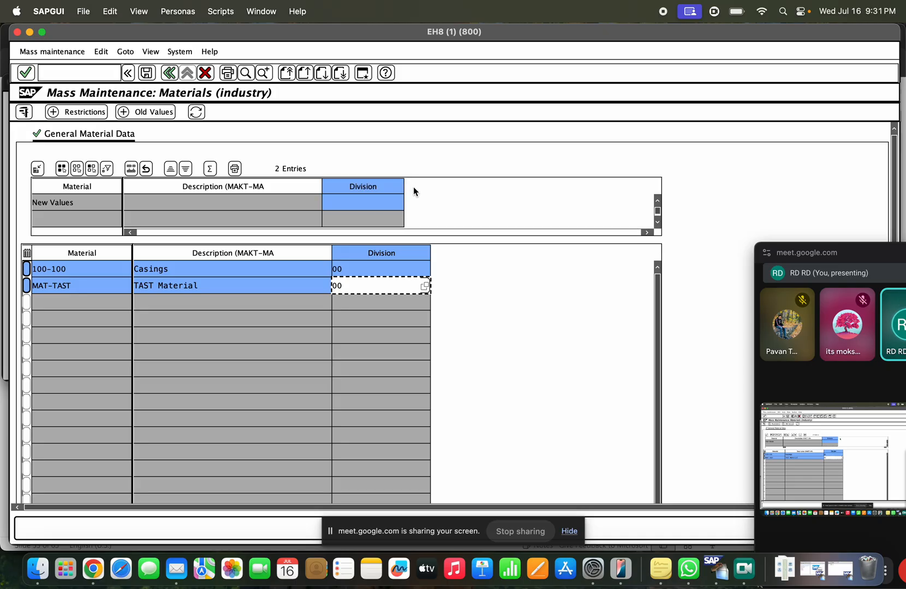
click(376, 203)
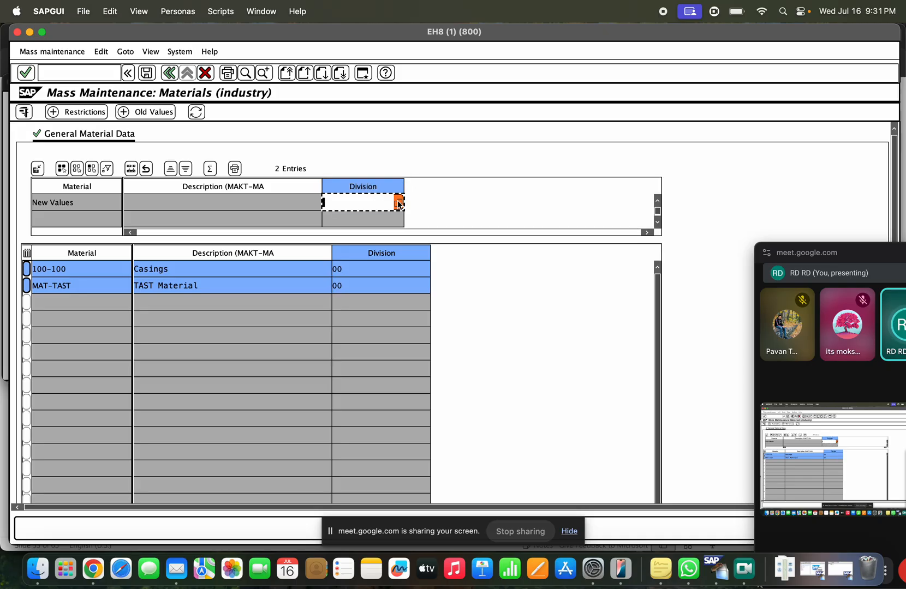
click(398, 203)
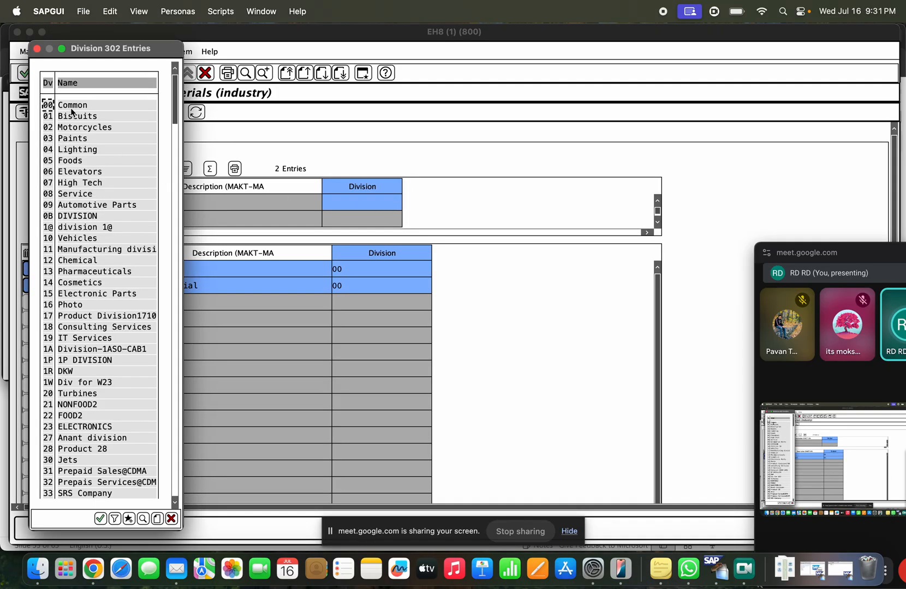
double_click(77, 239)
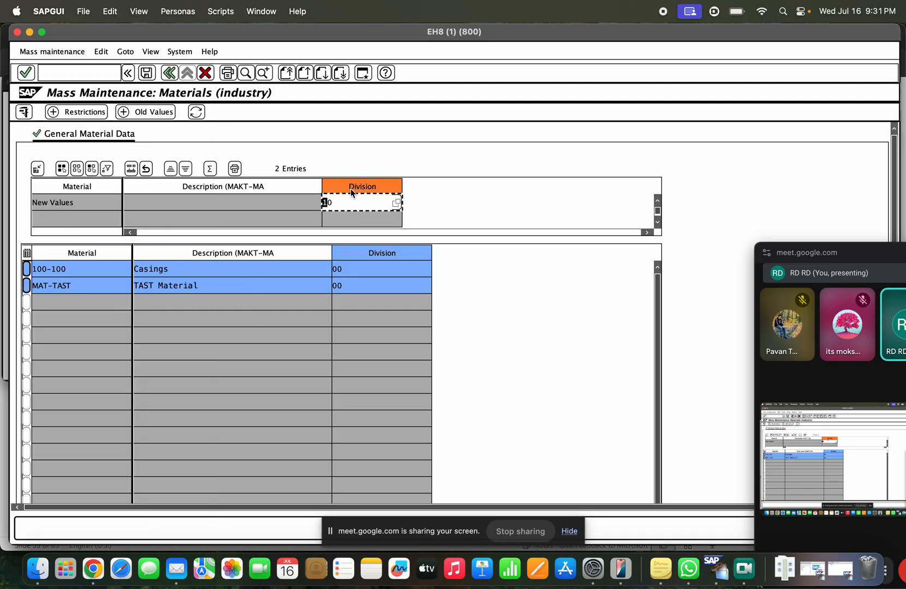
Step: Apply Division 10 to 100-100 and MAT-TAST and save, entering the password when prompted
click(131, 169)
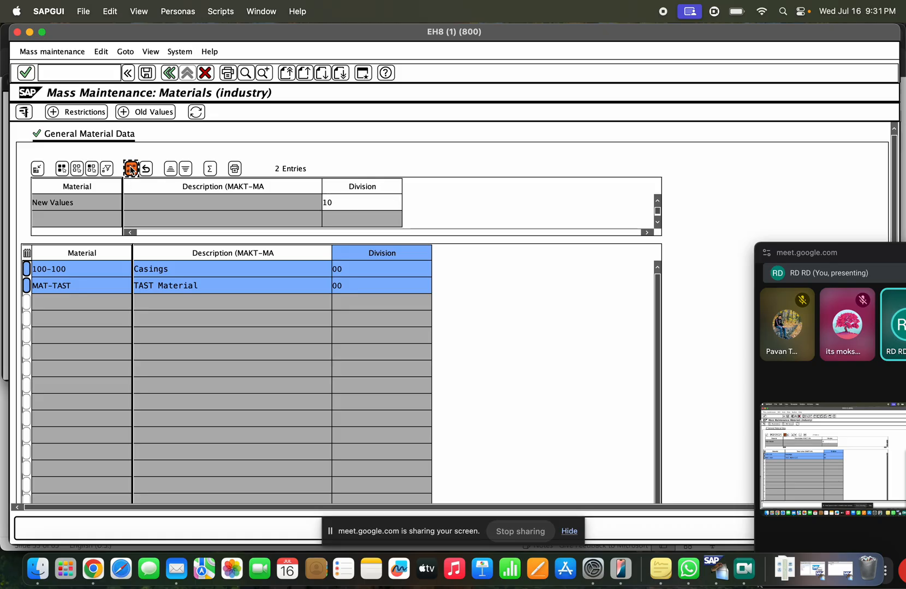
click(364, 270)
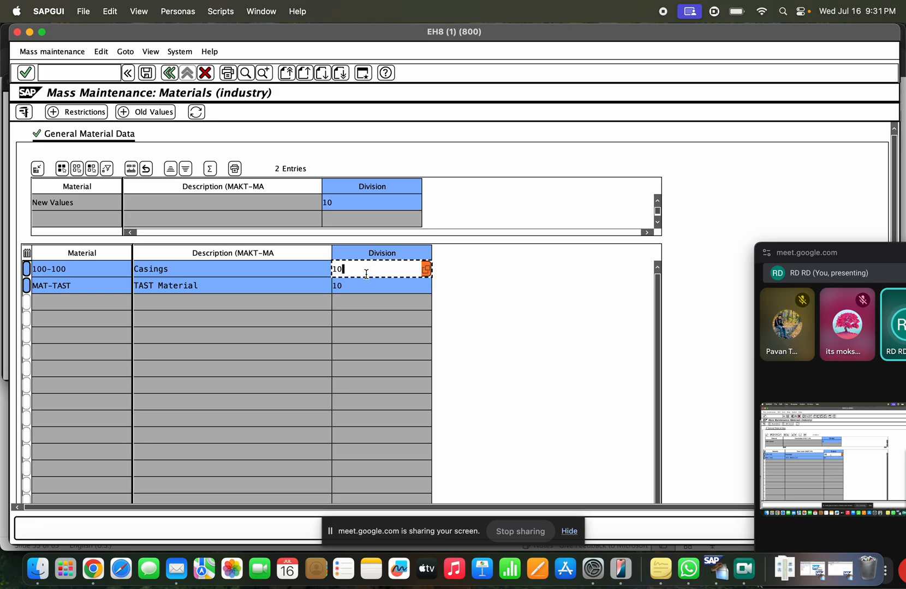
click(365, 285)
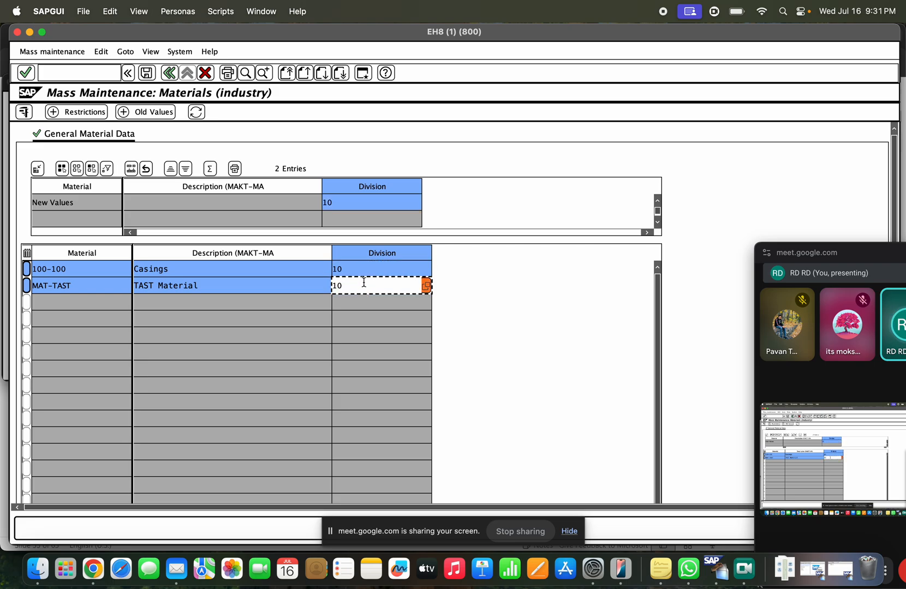
click(356, 269)
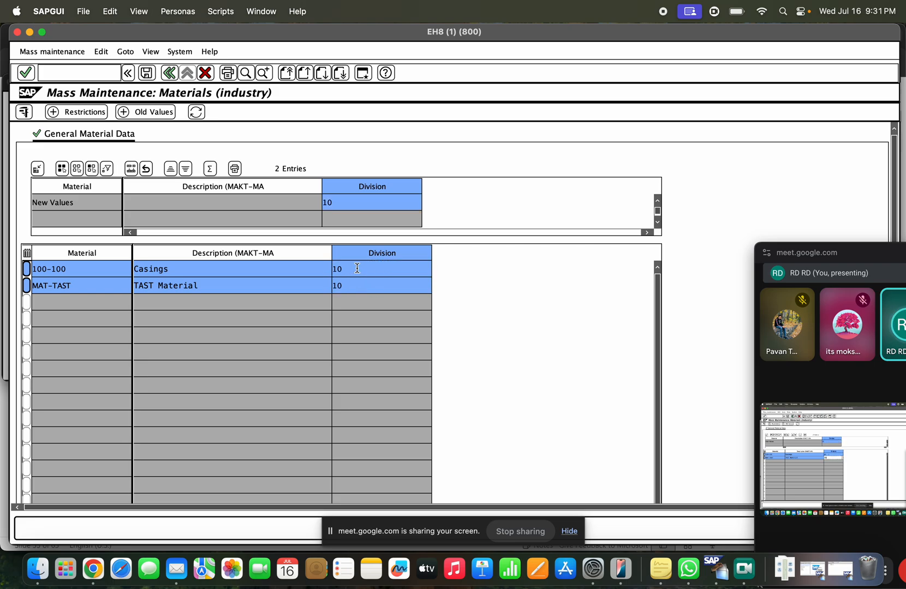
click(147, 73)
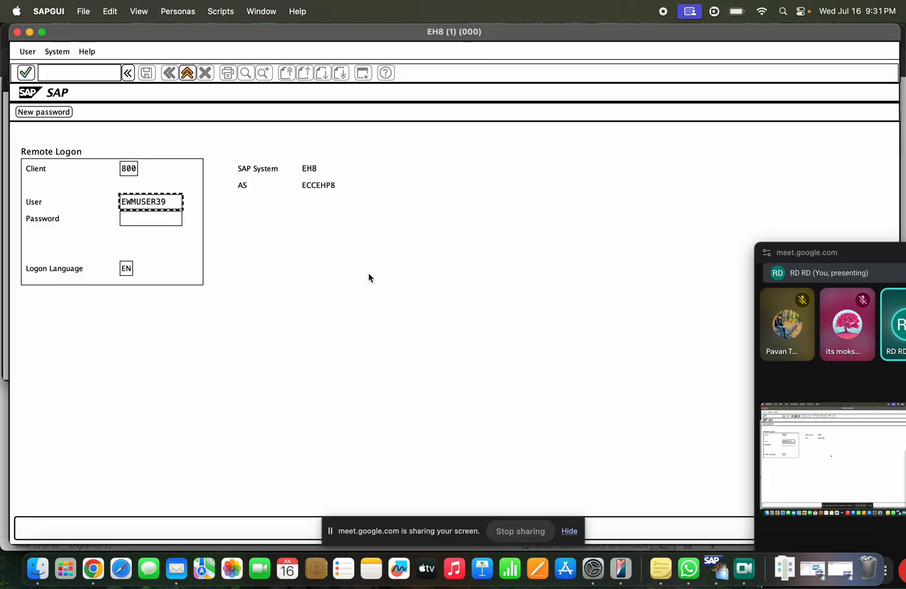
key(Tab)
text(******)
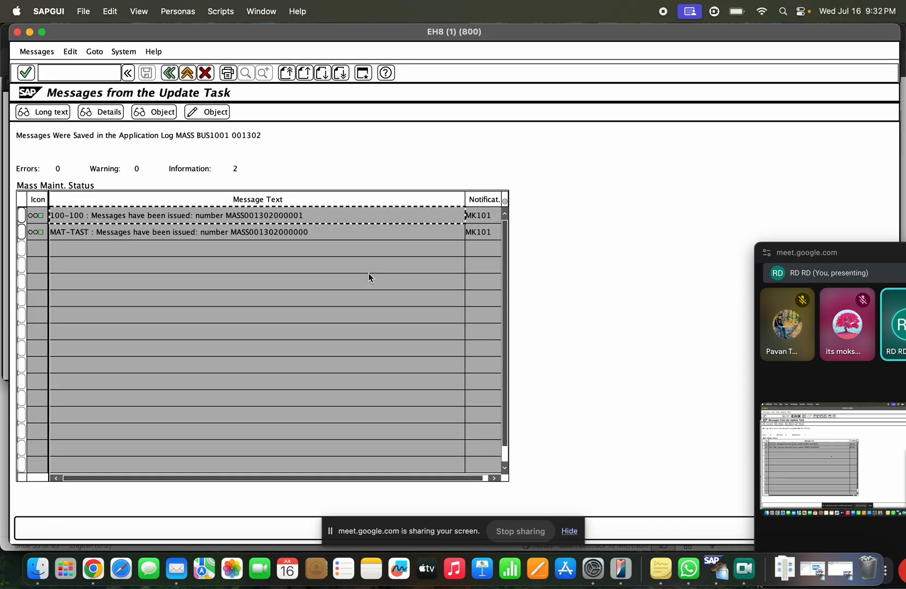
Step: Select the MAT-TAST update message, then exit and close the SAP session
click(333, 228)
drag(332, 227, 50, 224)
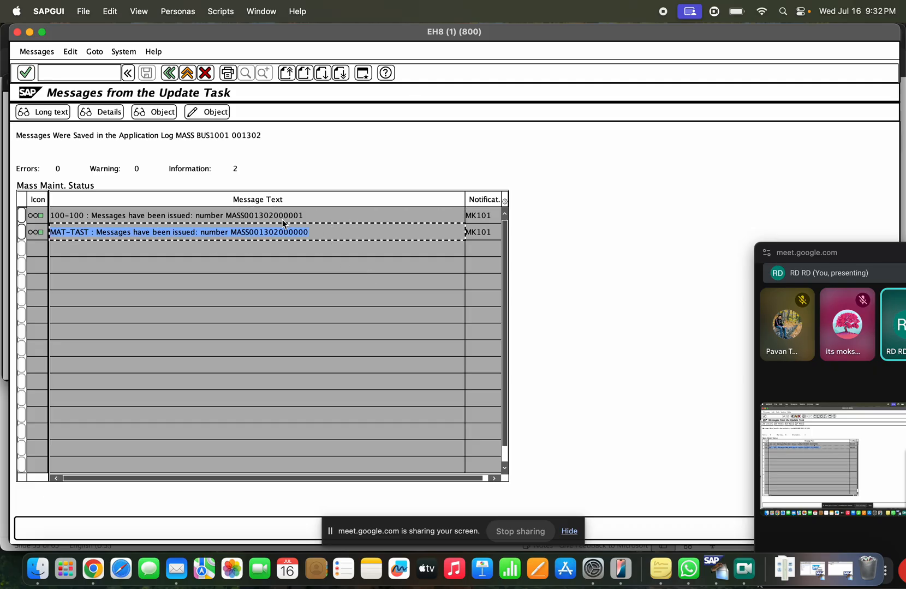
click(187, 72)
click(187, 72)
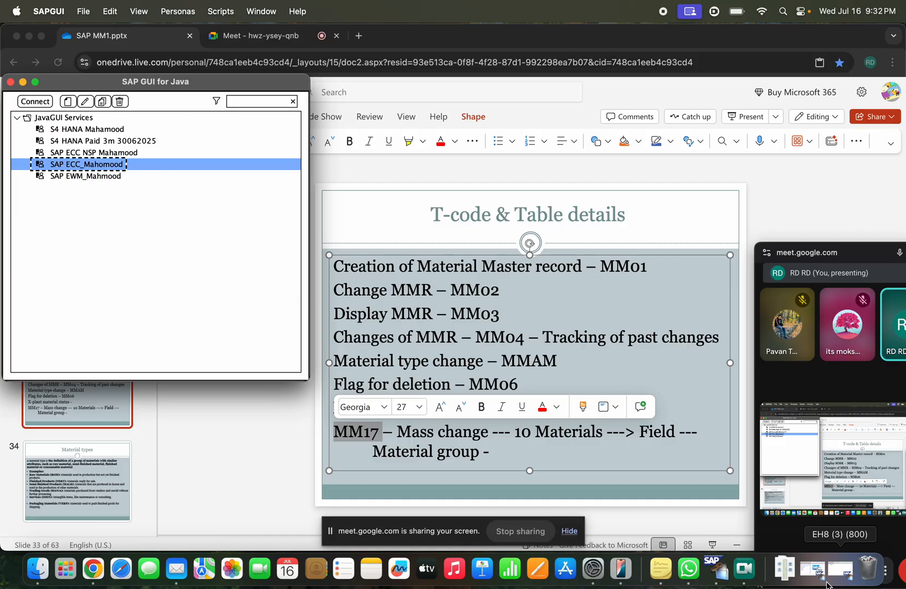
Step: Display MAT-TAST's Basic data 1 in MM03 and confirm its Division is 10
click(835, 584)
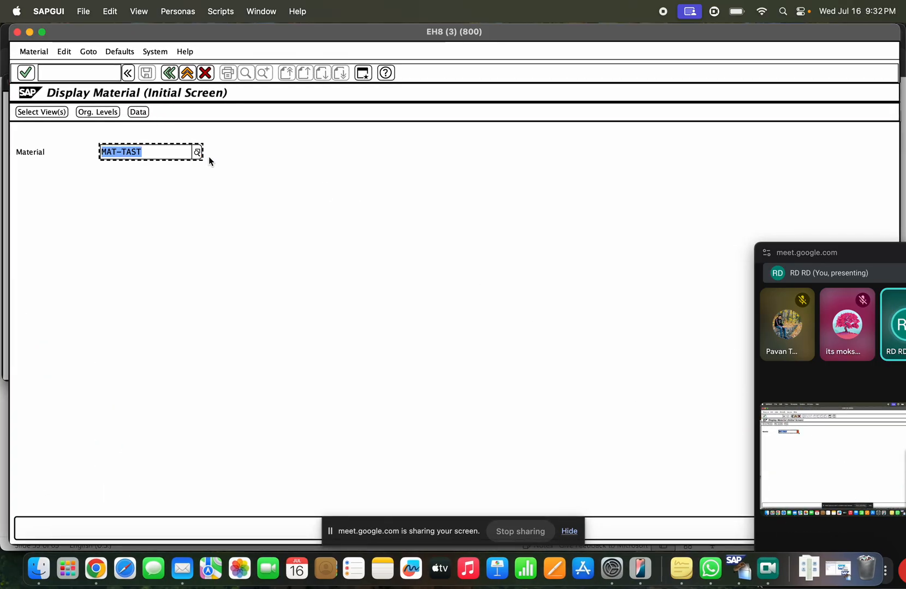
key(Return)
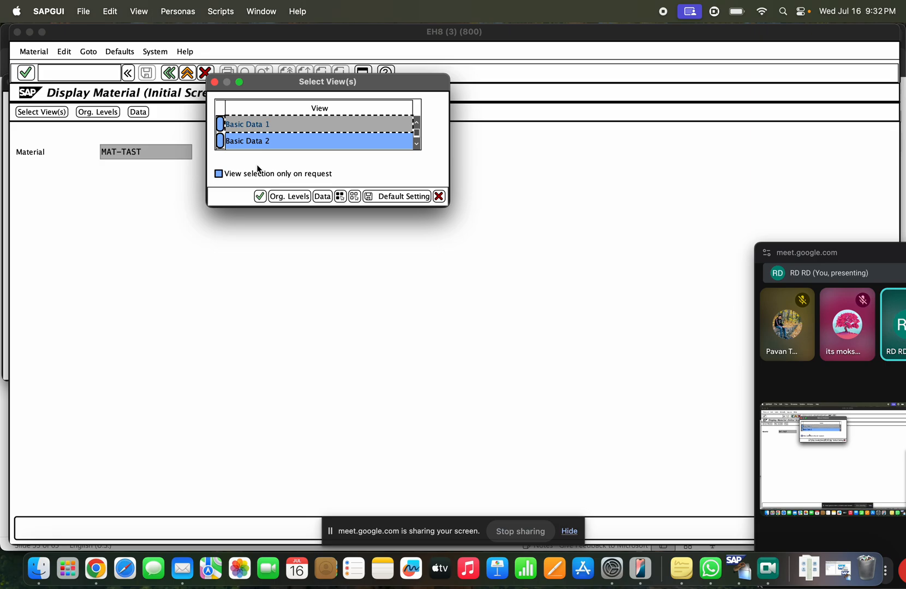
key(Return)
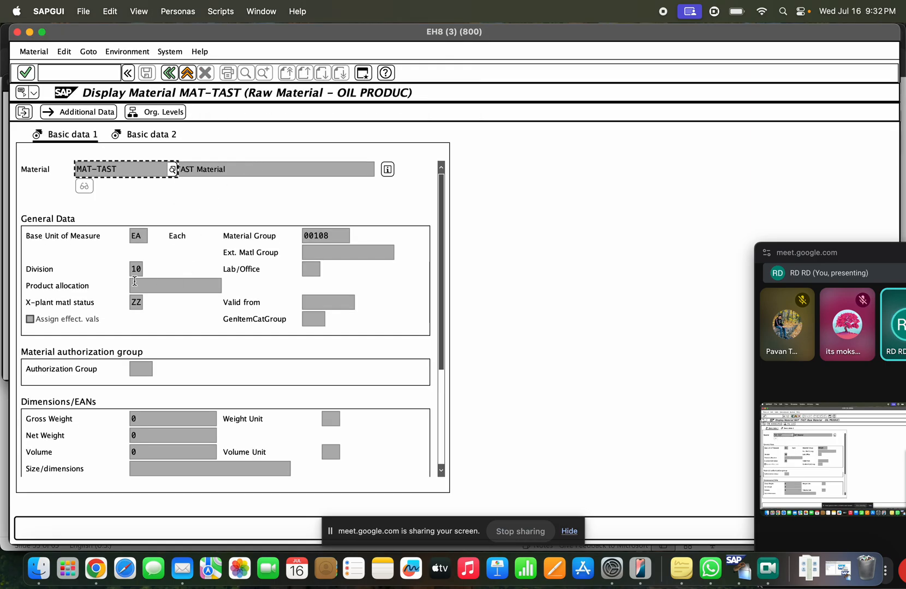
double_click(134, 269)
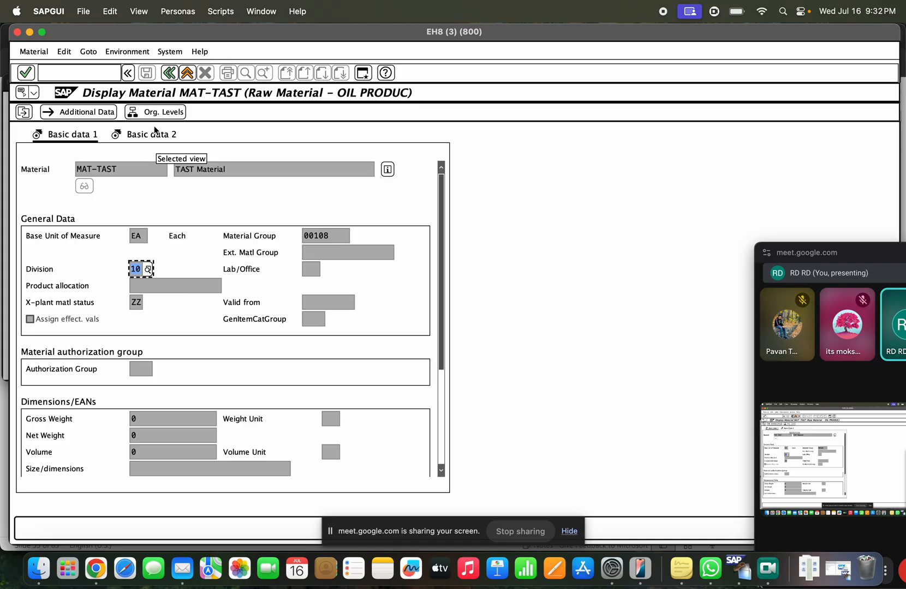
click(169, 73)
Step: Display 100-100 with only the Basic Data 1 view and confirm its Division is 10
drag(152, 152, 88, 152)
text(100-100)
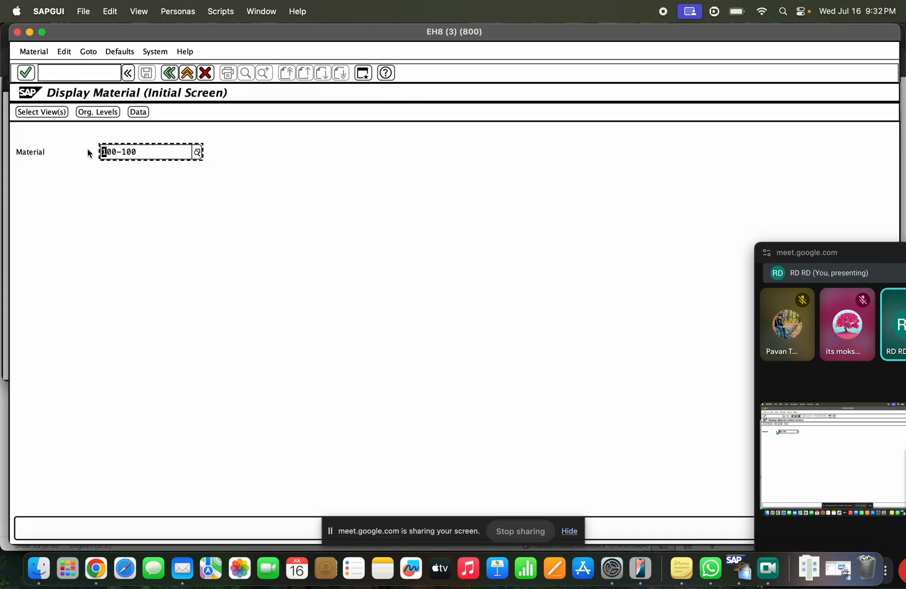
key(Return)
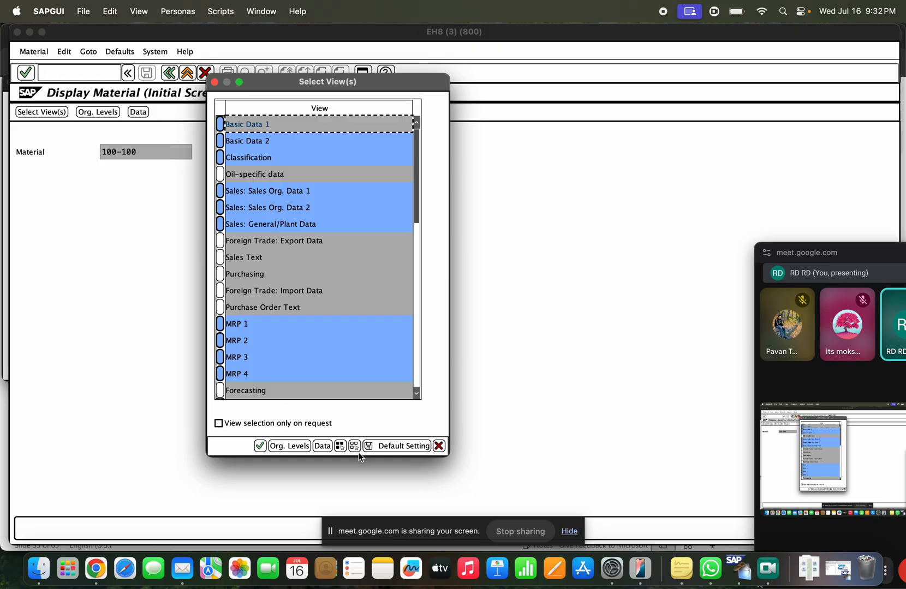
click(356, 447)
click(219, 125)
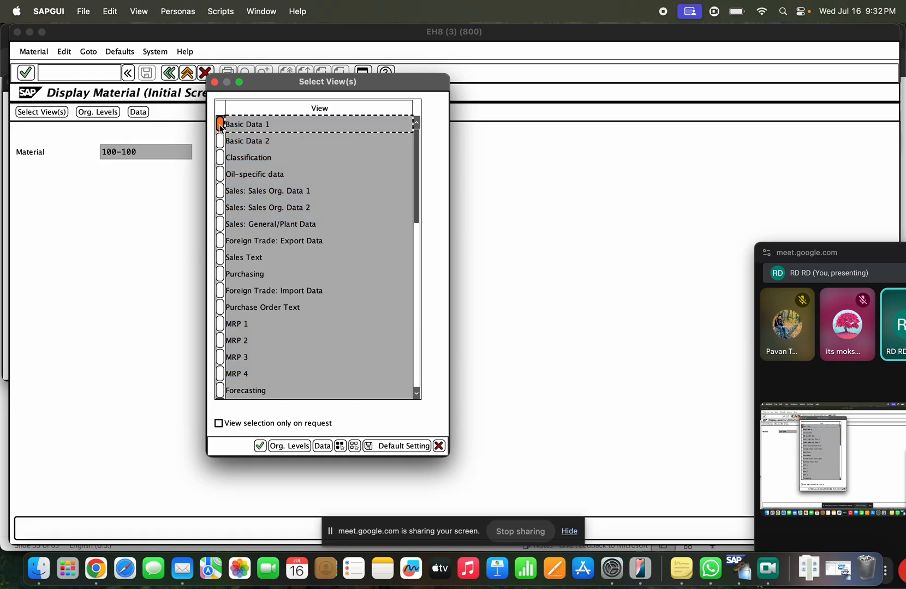
key(Return)
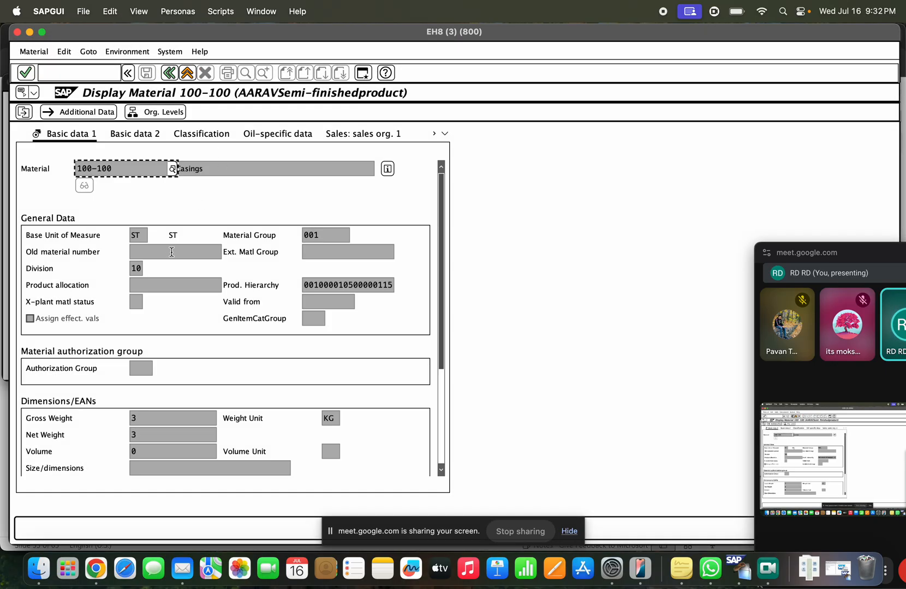
click(135, 282)
click(135, 269)
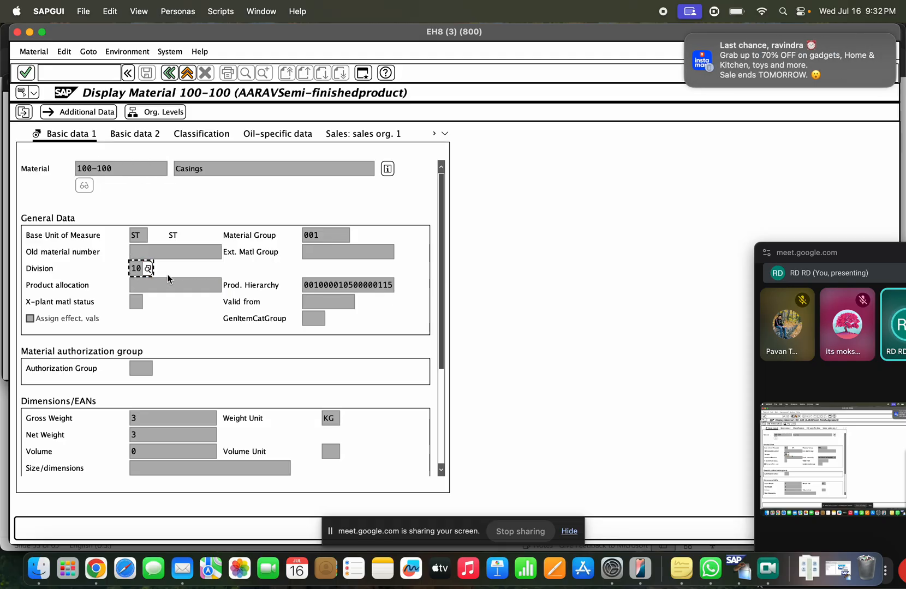
click(170, 73)
click(104, 73)
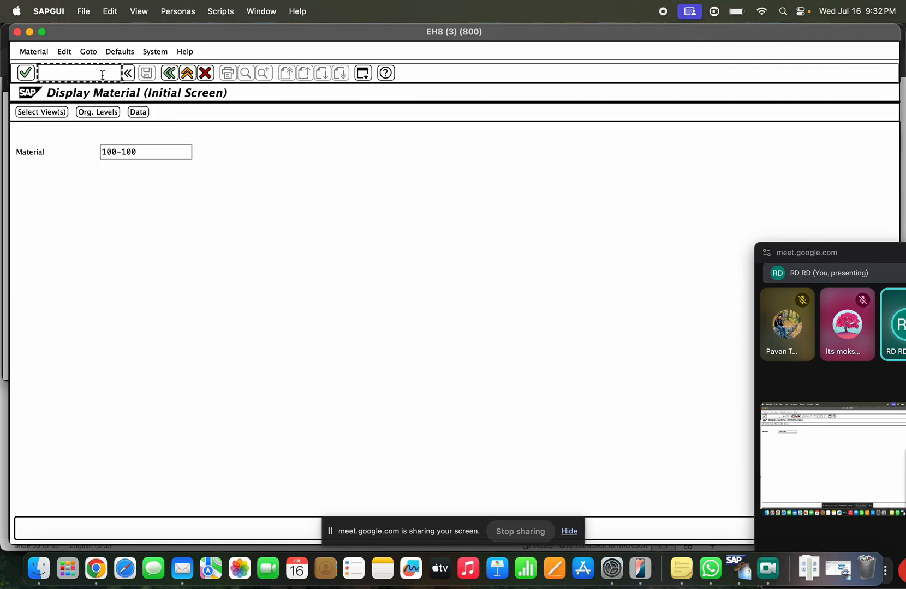
Step: Open 100-100's change history in MM04 and confirm the MM02(MASS) entry changed Division 00 to 10
text(/nmm04)
key(Return)
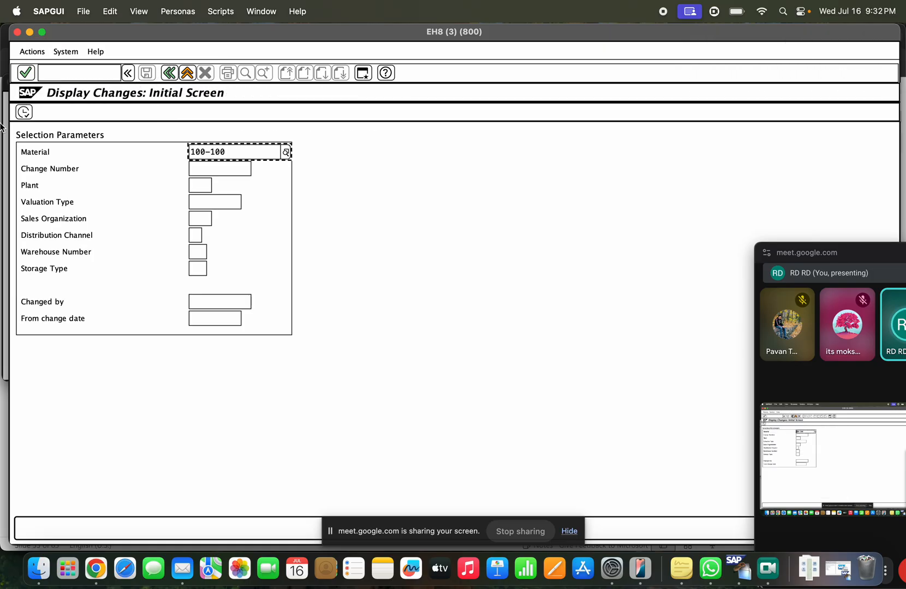
click(22, 115)
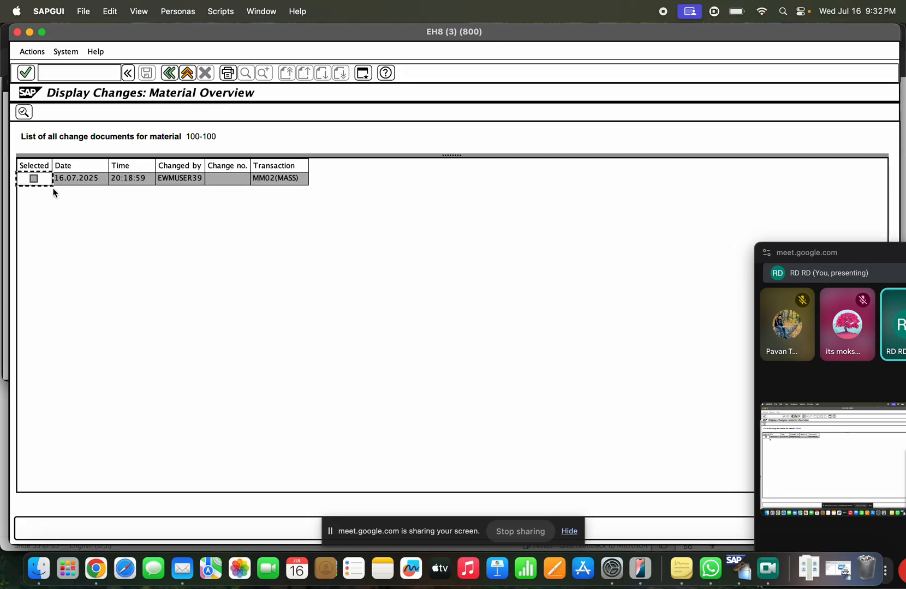
click(153, 180)
click(184, 184)
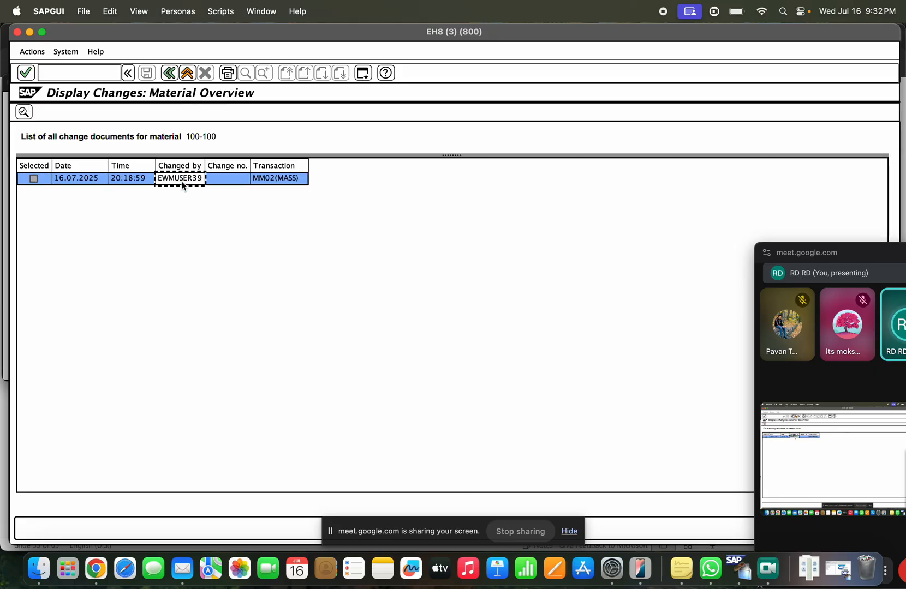
click(137, 185)
click(269, 182)
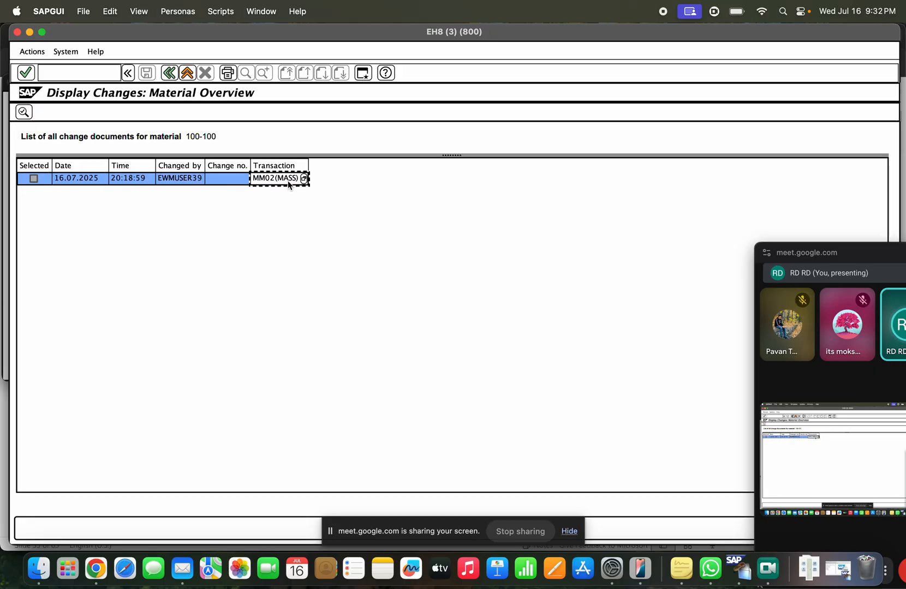
double_click(191, 185)
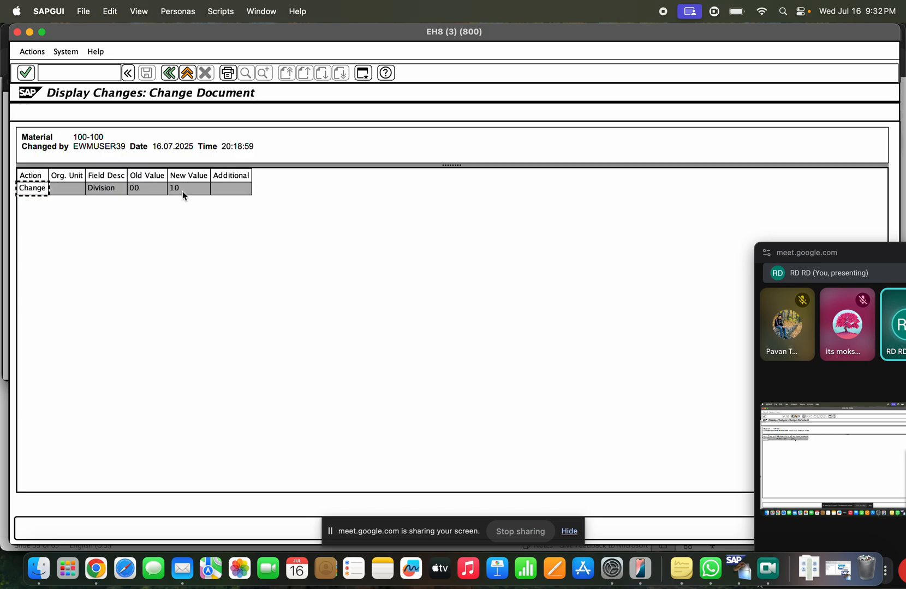
click(142, 191)
click(184, 189)
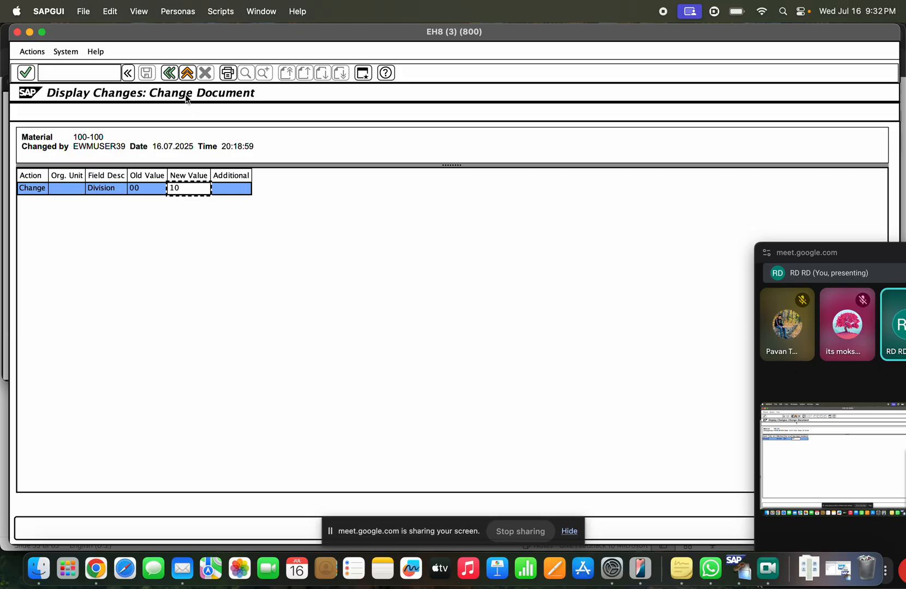
Step: Return to the Display Changes initial screen, clear the Material field and minimize the session
click(169, 72)
click(169, 73)
drag(228, 152, 164, 149)
key(BackSpace)
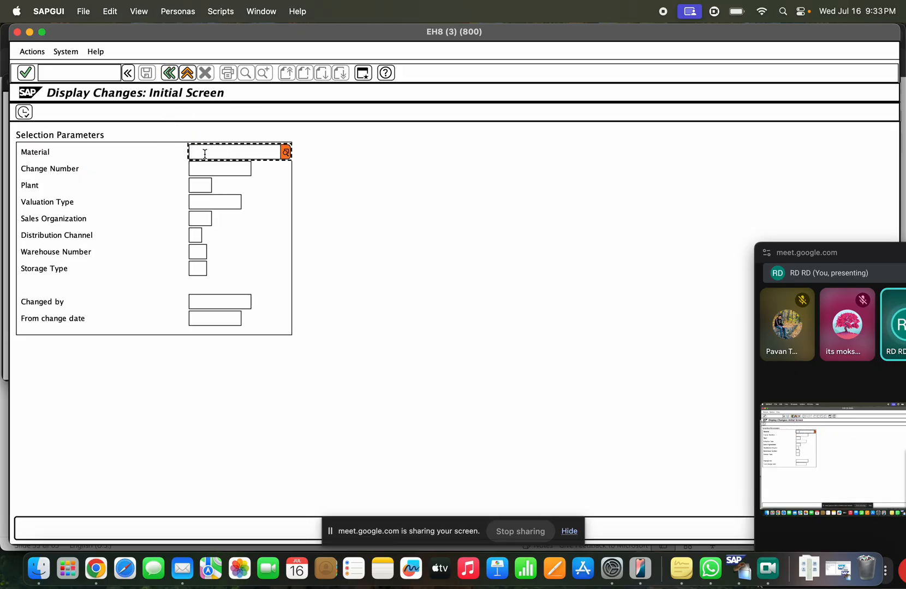
click(30, 33)
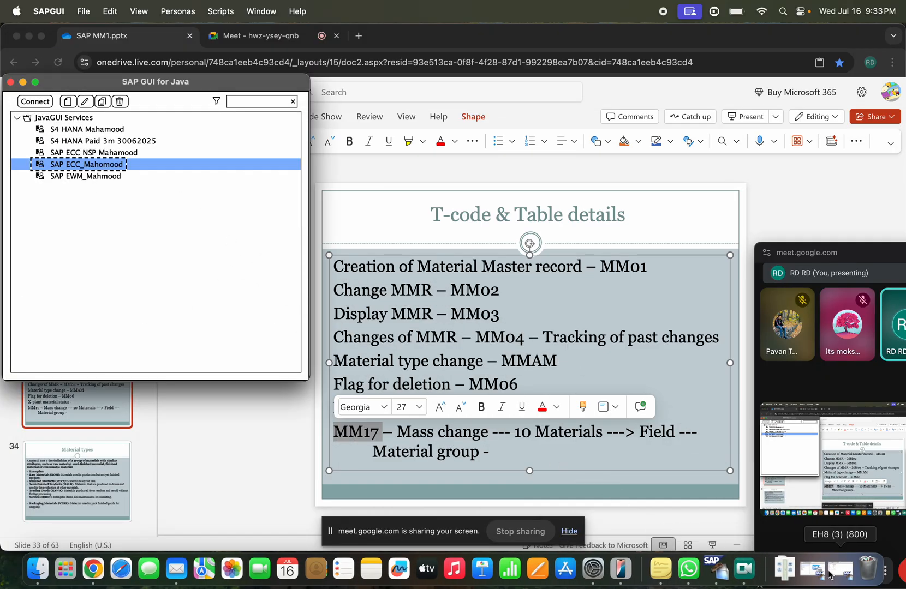
Step: Copy MAT-TAST from MM03's recent material entries and paste it into MM04's Material field
click(827, 573)
click(827, 573)
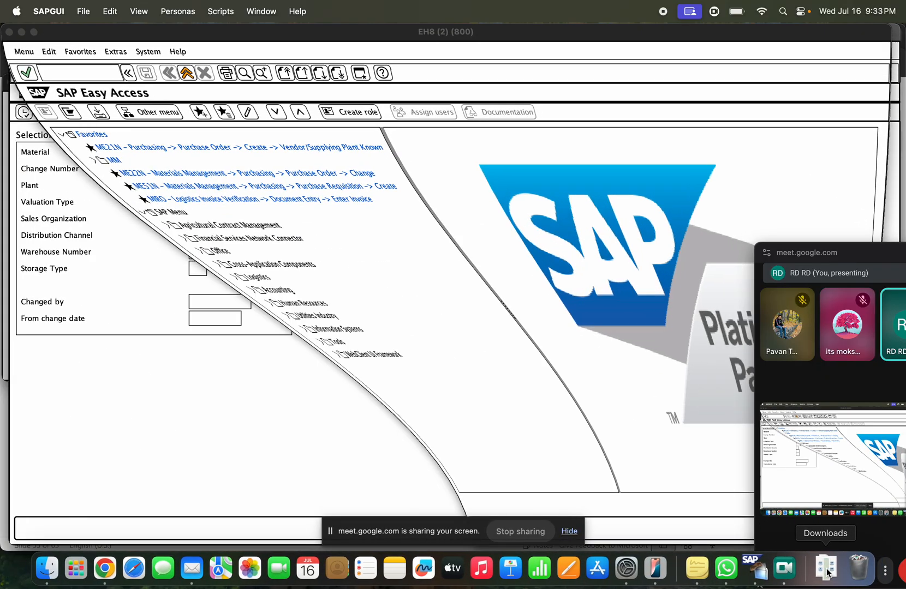
text(mm03)
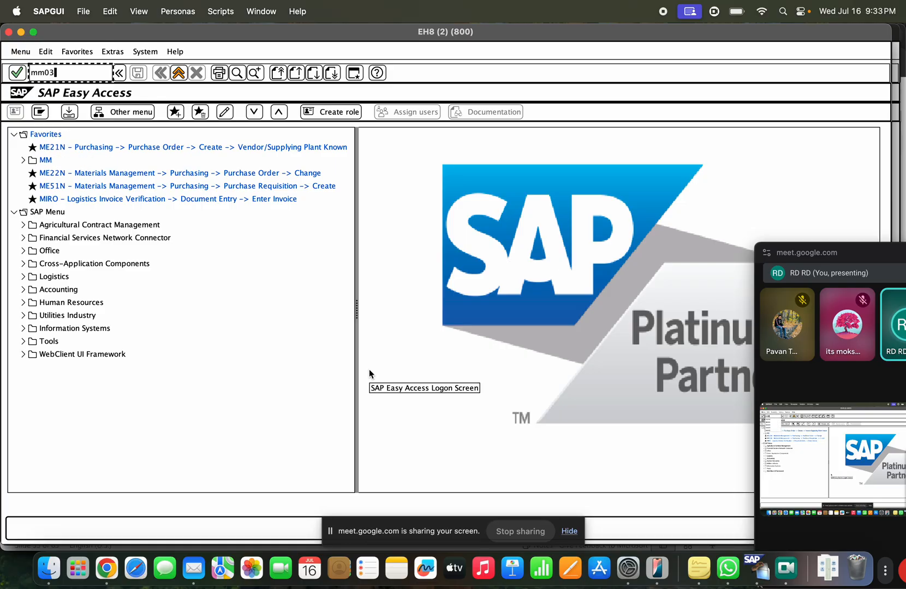
key(Return)
drag(138, 152, 83, 157)
key(BackSpace)
key(BackSpace)
key(BackSpace)
key(BackSpace)
key(BackSpace)
key(BackSpace)
key(BackSpace)
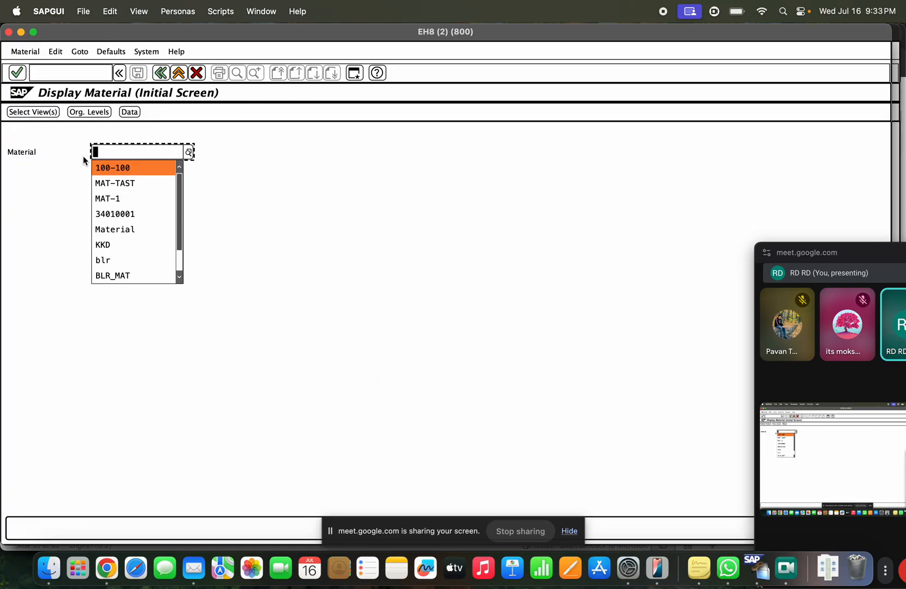
click(116, 182)
drag(134, 153, 90, 154)
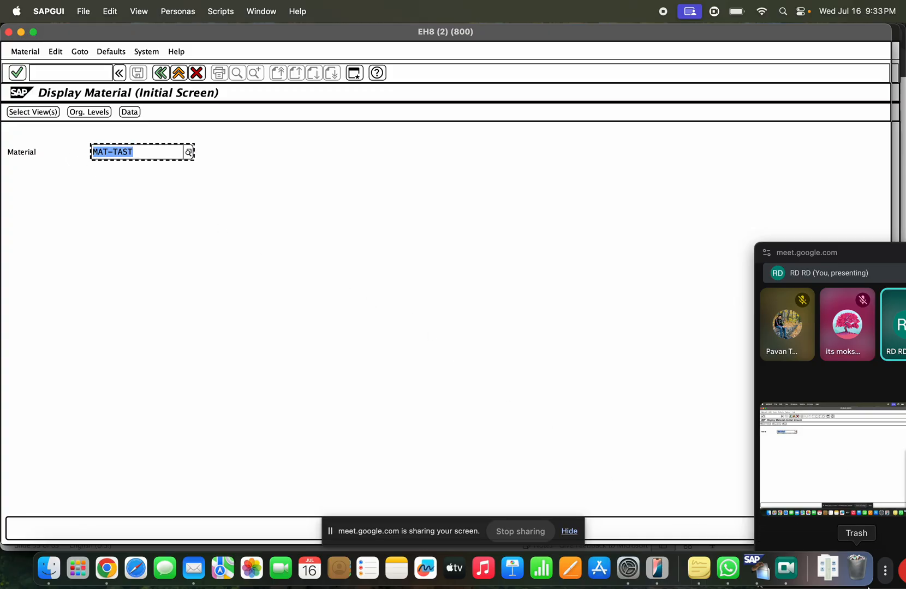
click(21, 33)
key(super+v)
Step: List MAT-TAST's change documents and confirm the 20:18:46 MM02(MASS) entry changed Division 00 to 10
click(23, 112)
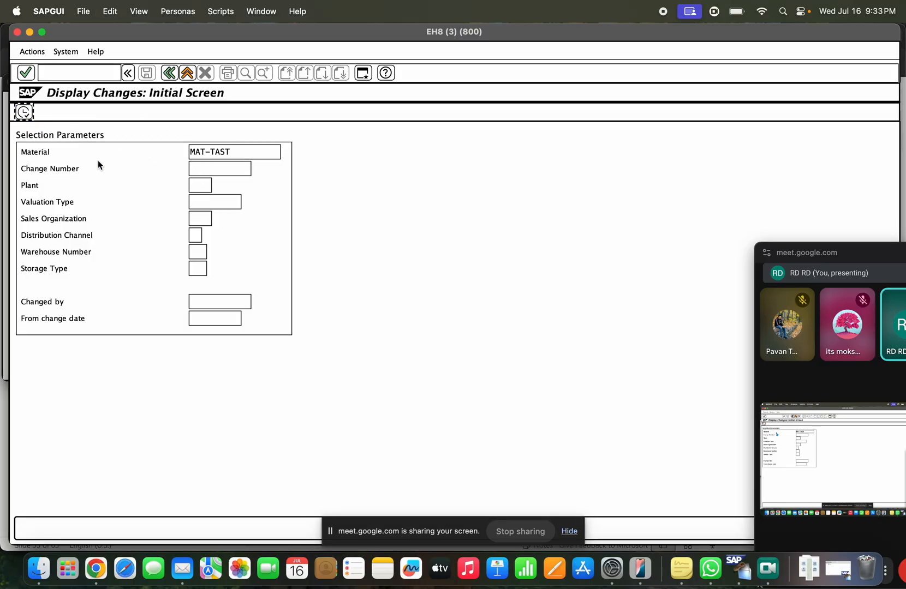
click(280, 178)
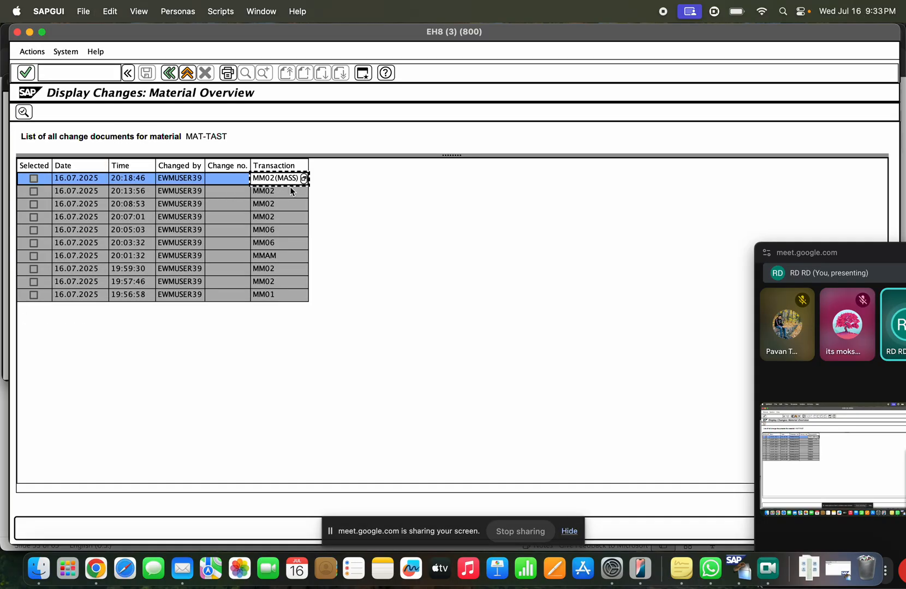
double_click(131, 178)
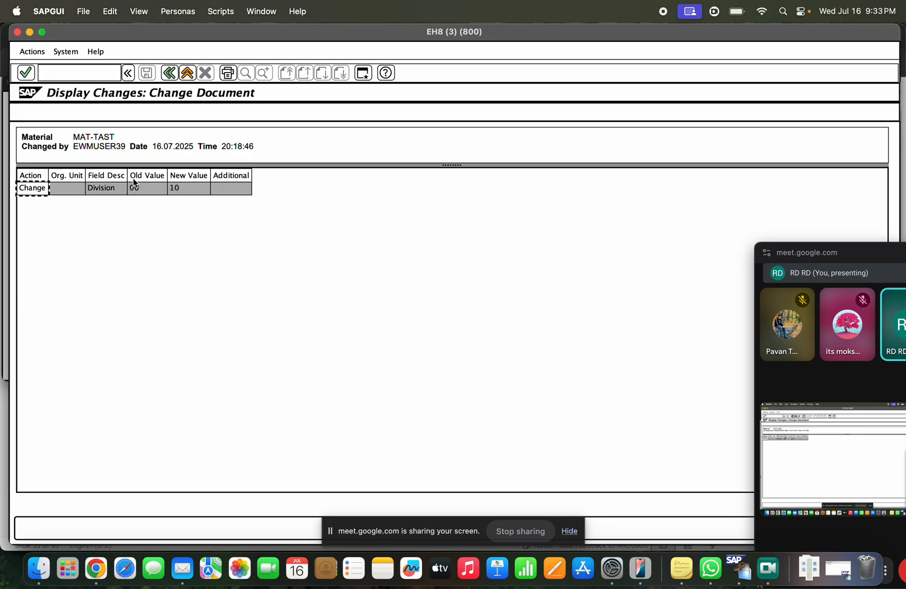
click(175, 189)
click(155, 192)
click(182, 192)
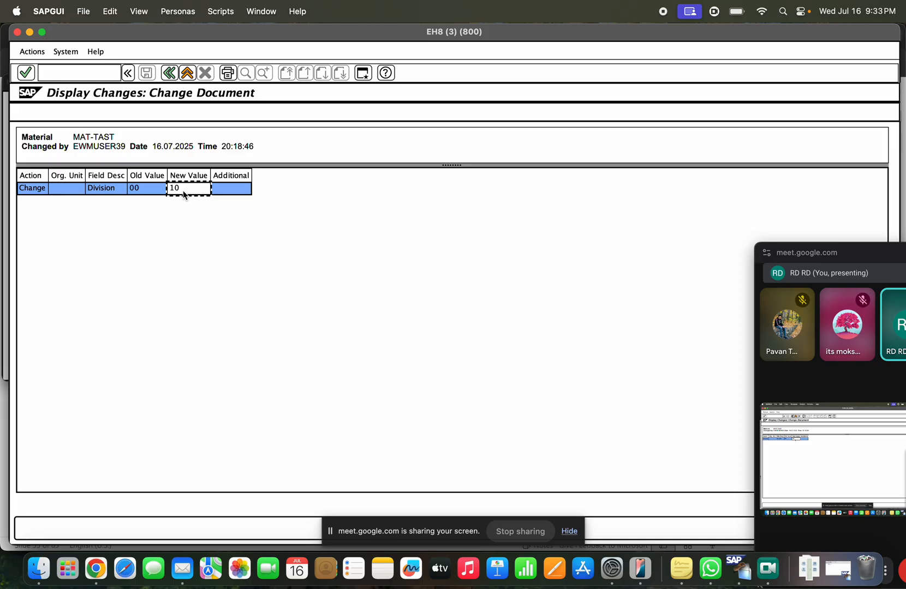
click(172, 76)
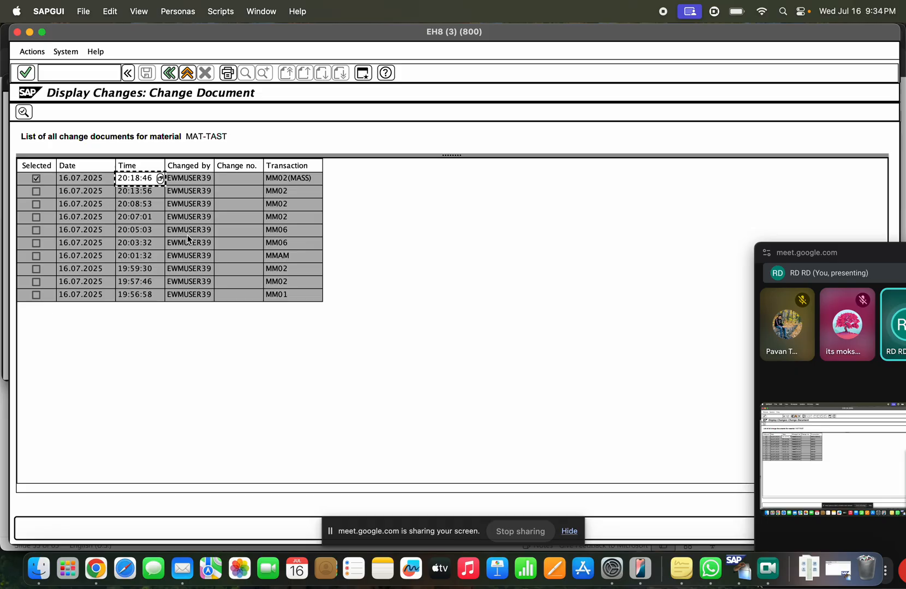
Step: Try the MASS and MM17 transactions, ending at a fresh MM17 start screen with empty Object Type
click(187, 72)
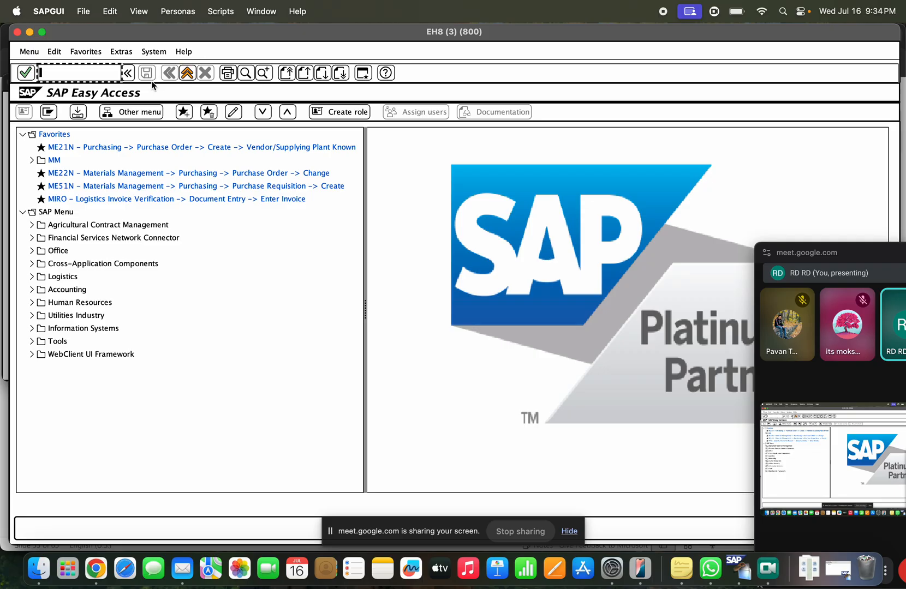
text(MASS)
key(Return)
click(187, 72)
text(MM)
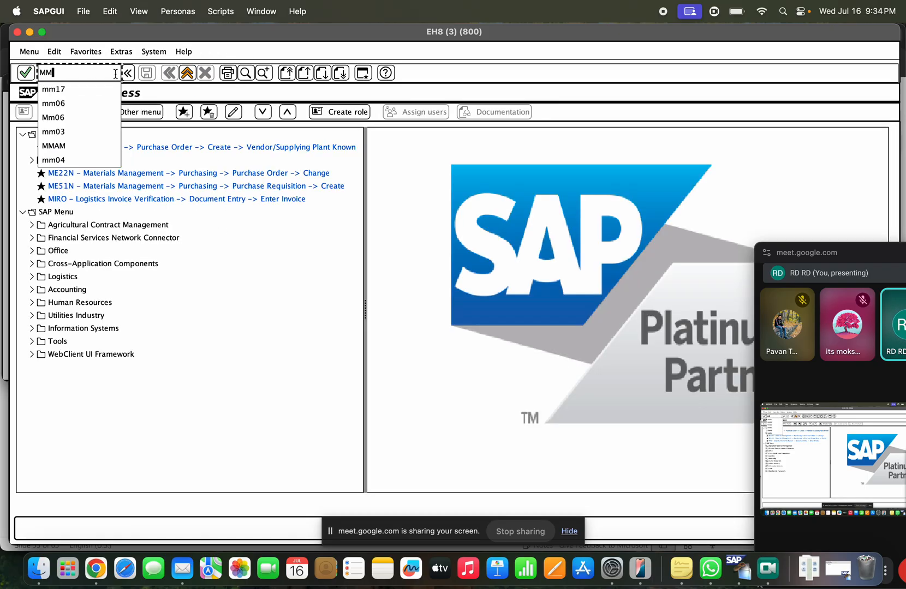
text(17)
key(Return)
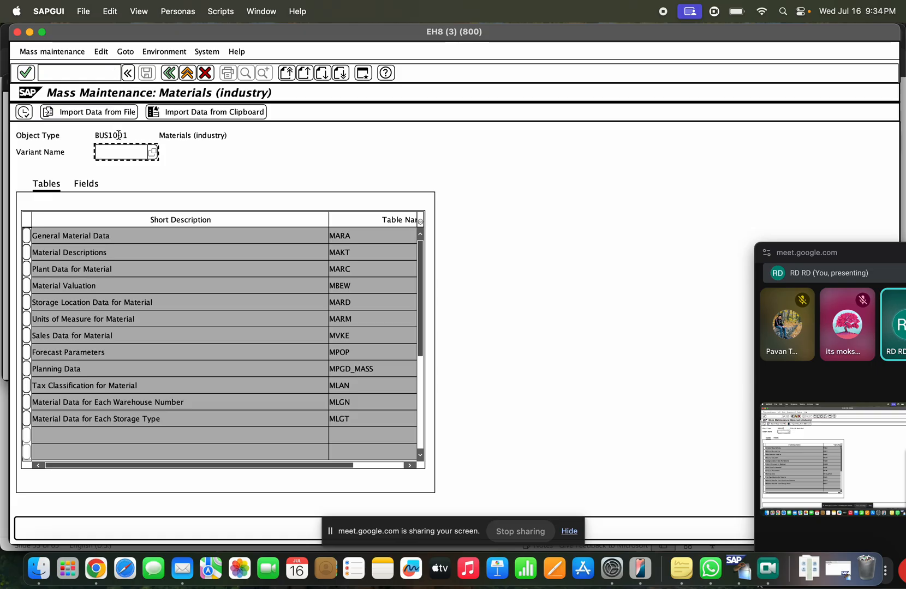
click(167, 76)
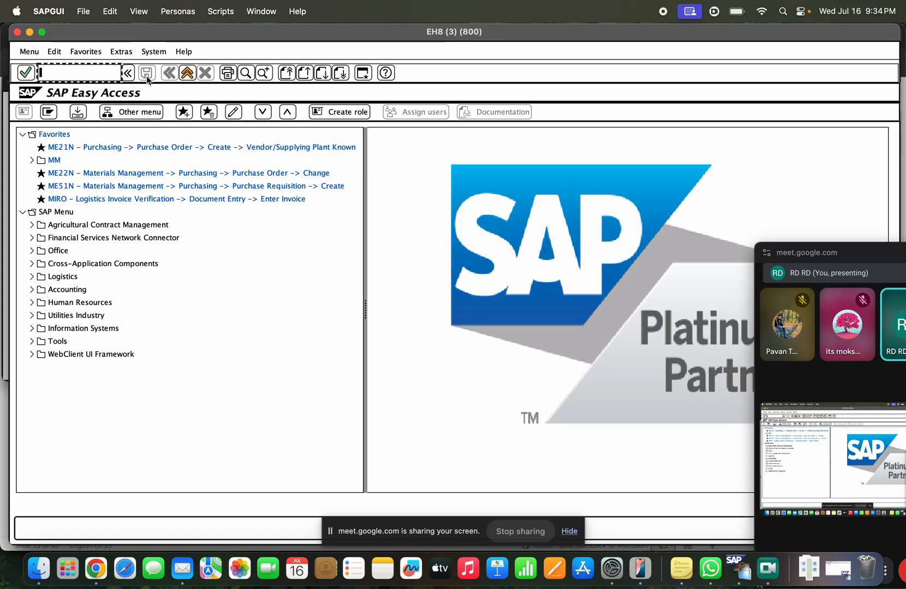
text(mm17)
key(Return)
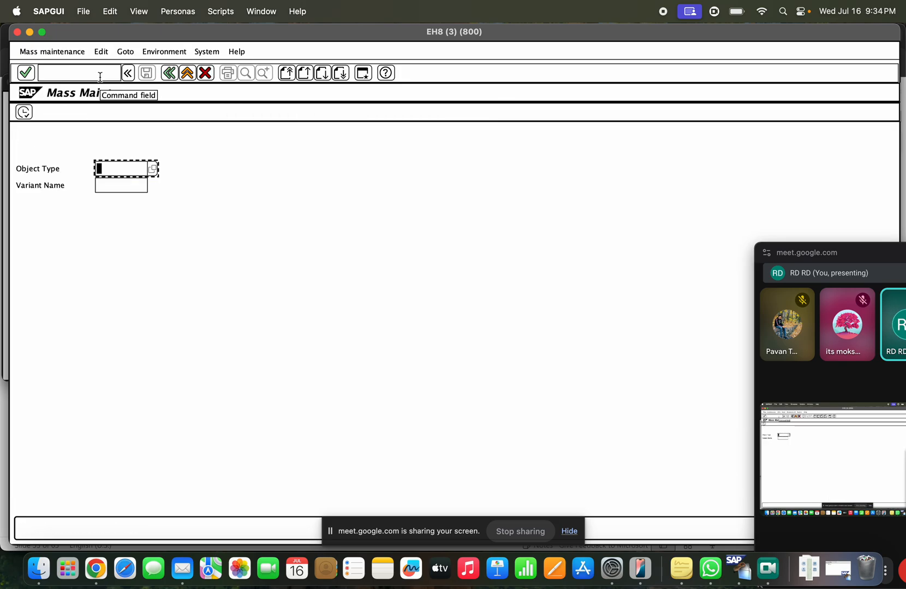
Step: Choose BUS1001 Materials (industry) as the Object Type and execute
click(152, 169)
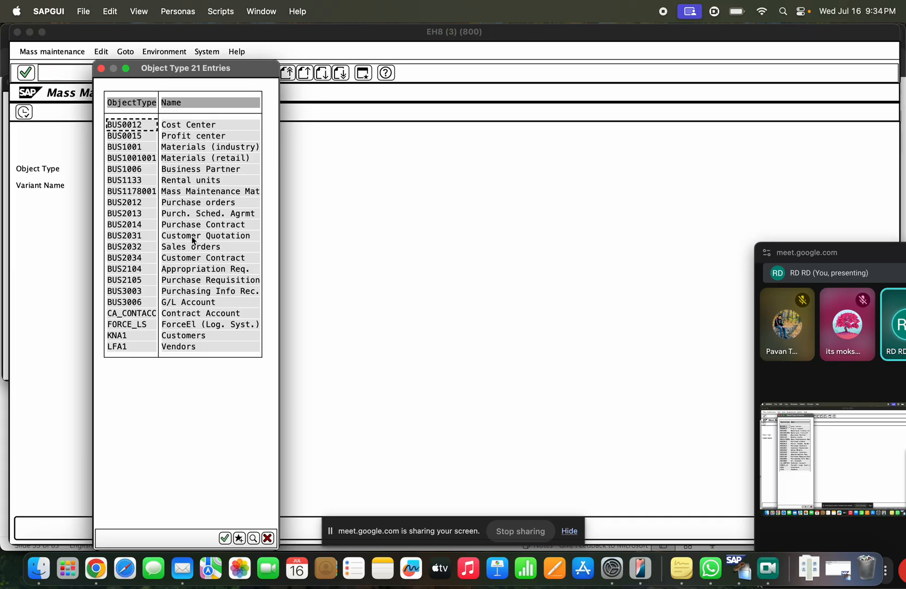
drag(172, 71, 318, 47)
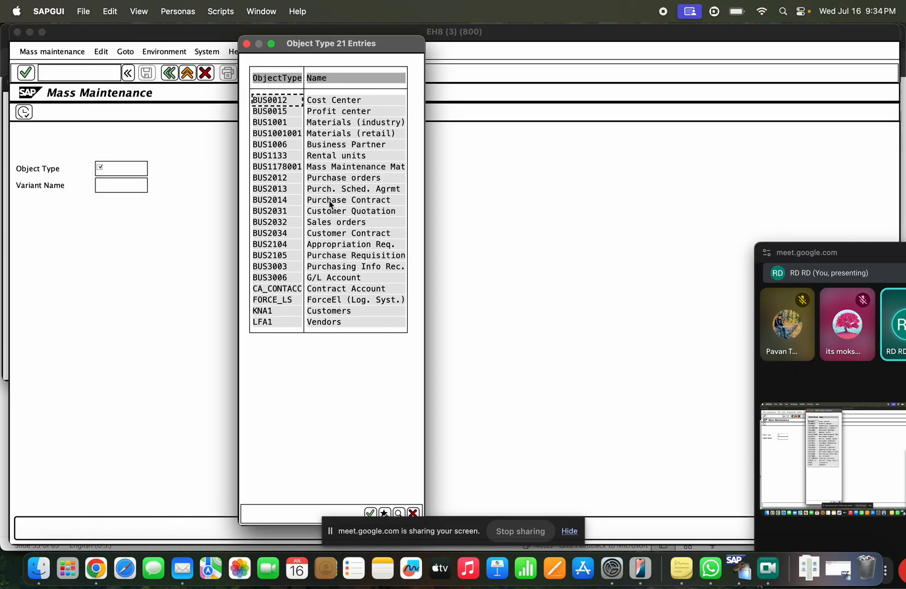
click(323, 123)
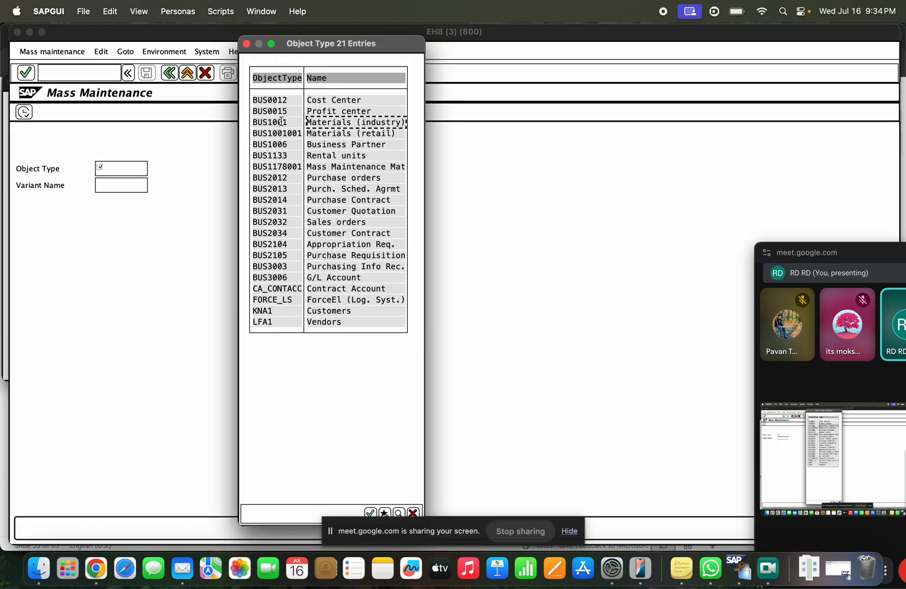
double_click(280, 121)
click(23, 112)
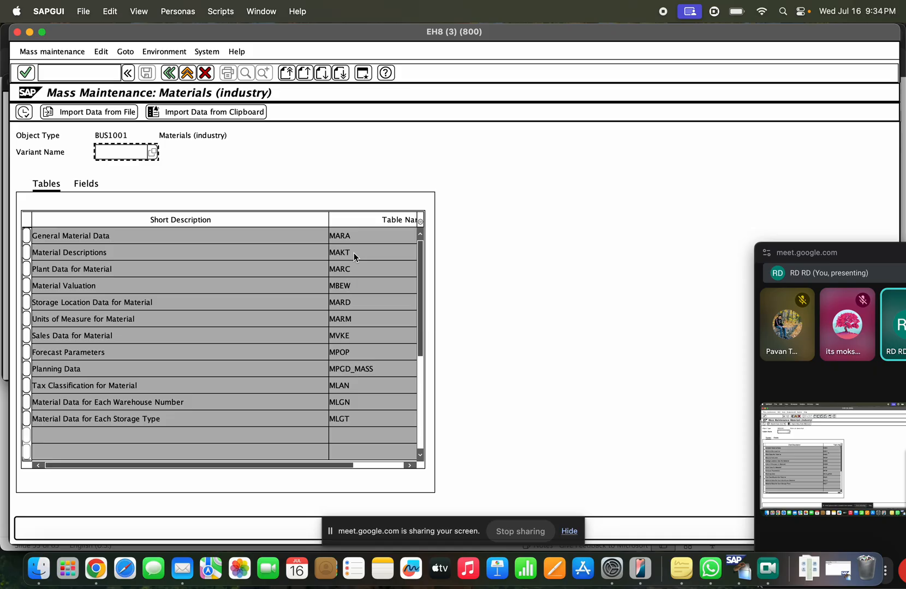
Step: Review the MARA, MAKT, MARC and MARD tables and the changeable fields list, then exit to SAP Easy Access
click(353, 234)
click(297, 252)
drag(312, 263, 284, 283)
click(274, 309)
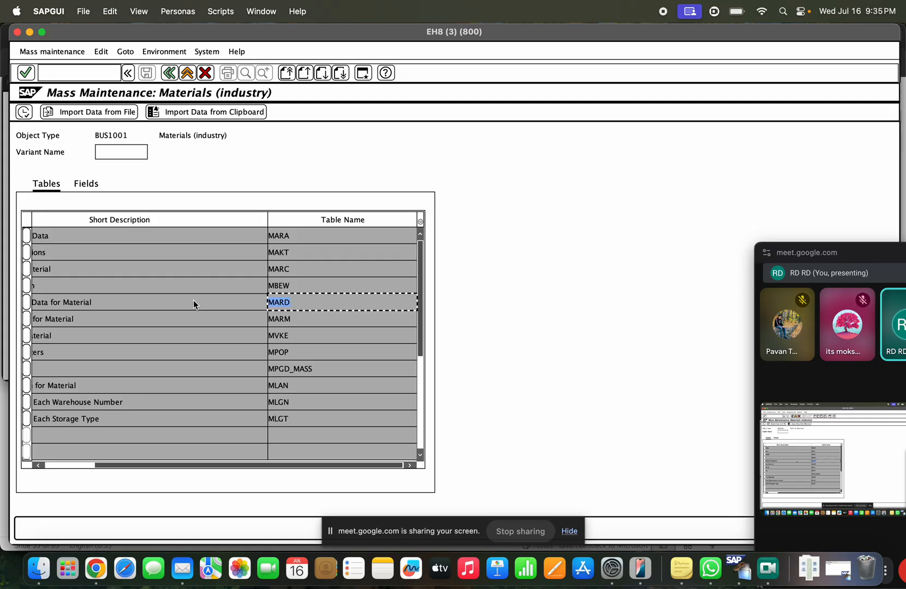
click(90, 191)
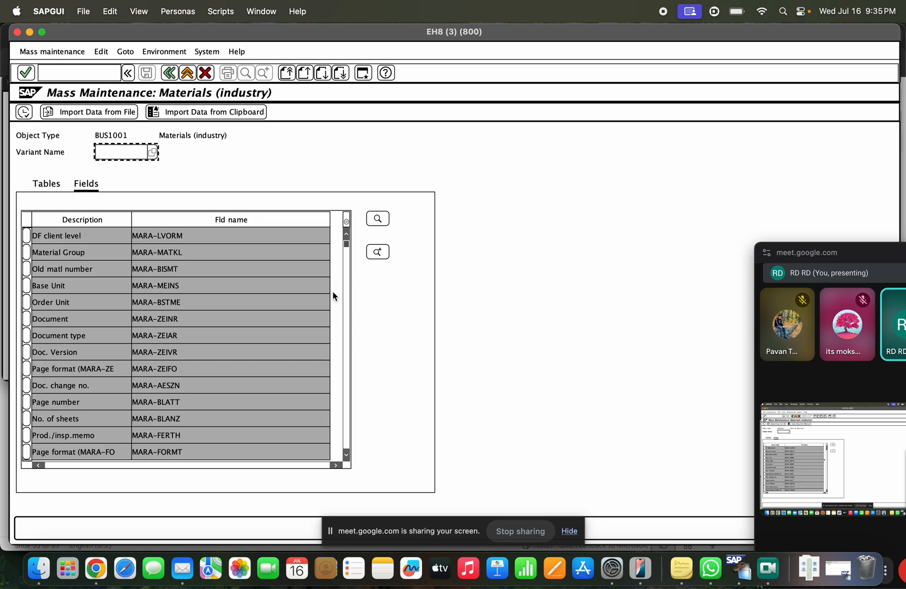
click(186, 73)
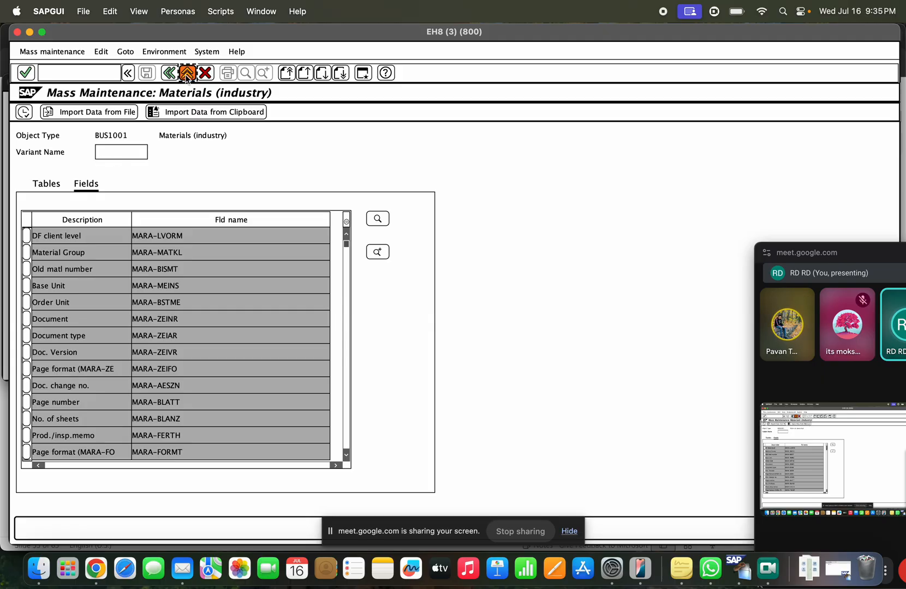
click(188, 73)
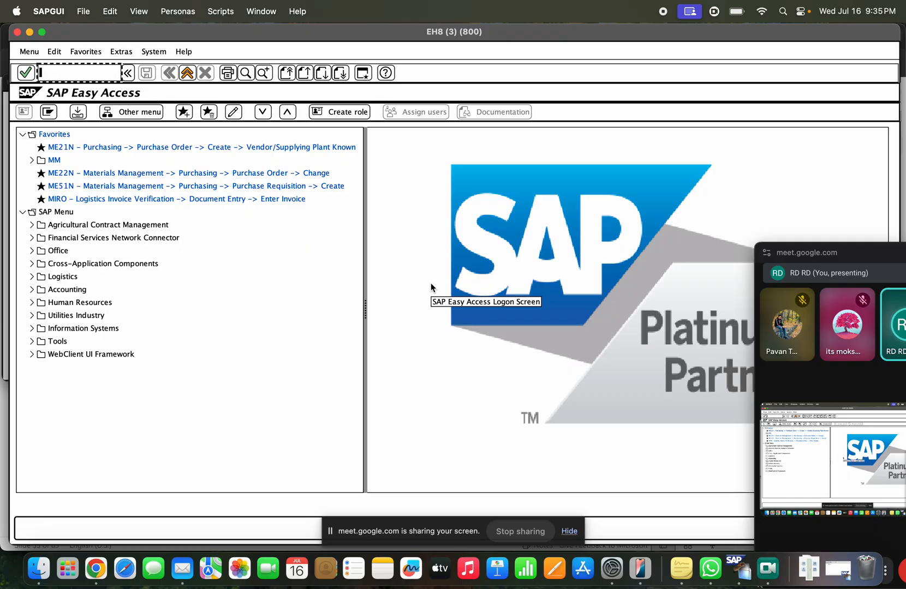
Step: Add 'or MASS' after MM17 on the slide's last line
key(super+Tab)
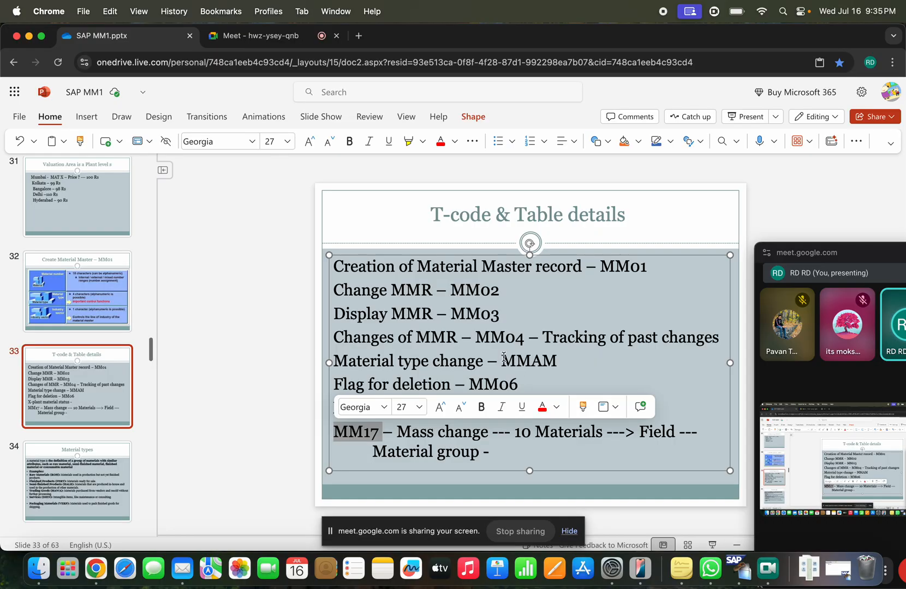
click(451, 453)
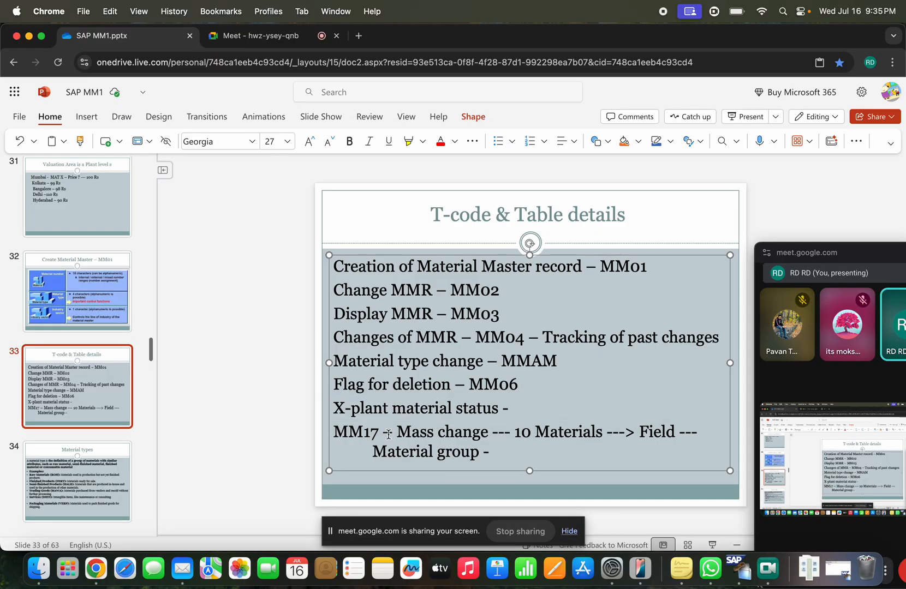
click(378, 429)
text(or )
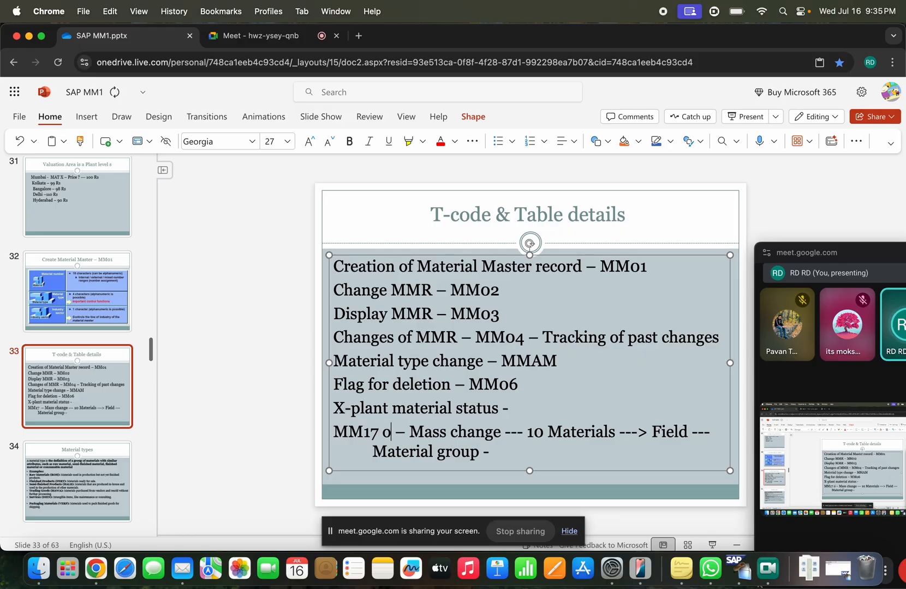
text(MASS)
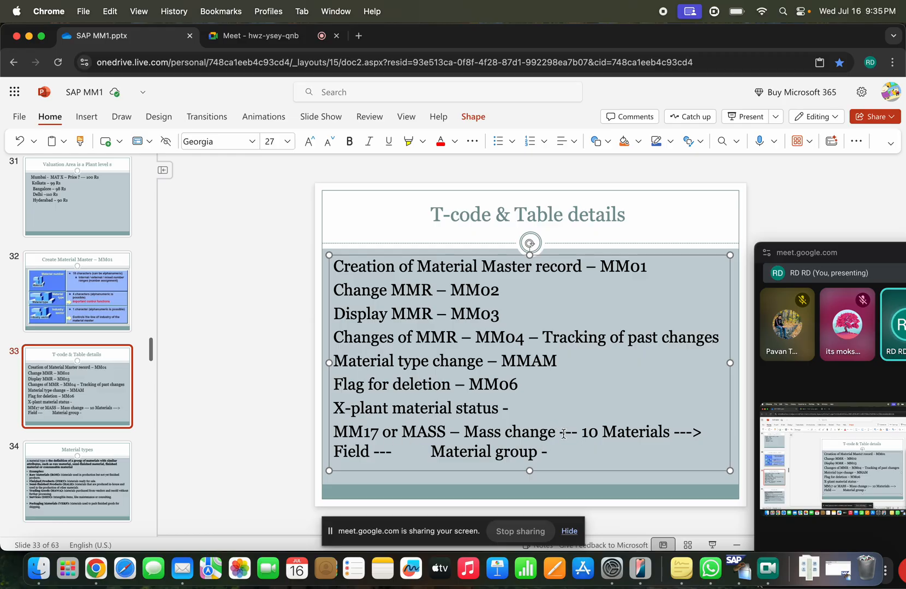
Step: Replace the trailing '10 Materials / Field / Material group' text with '– Object name :'
drag(563, 434, 548, 452)
text(])
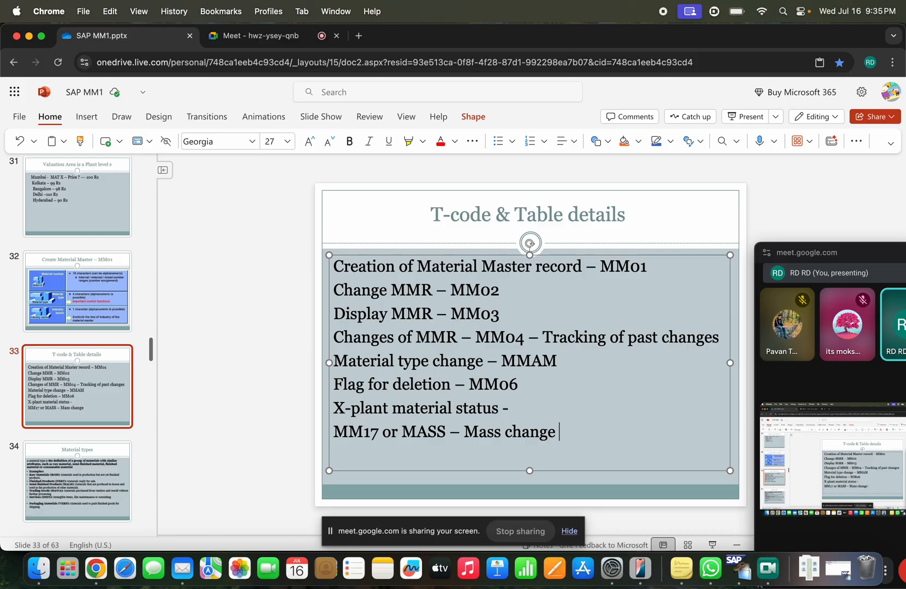
text(- Object an)
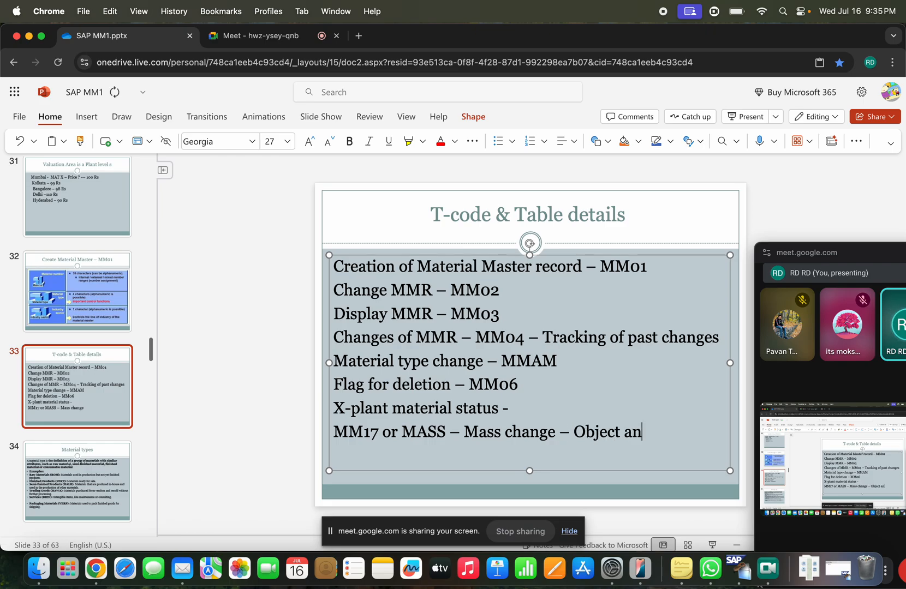
key(BackSpace)
key(BackSpace)
text(name :)
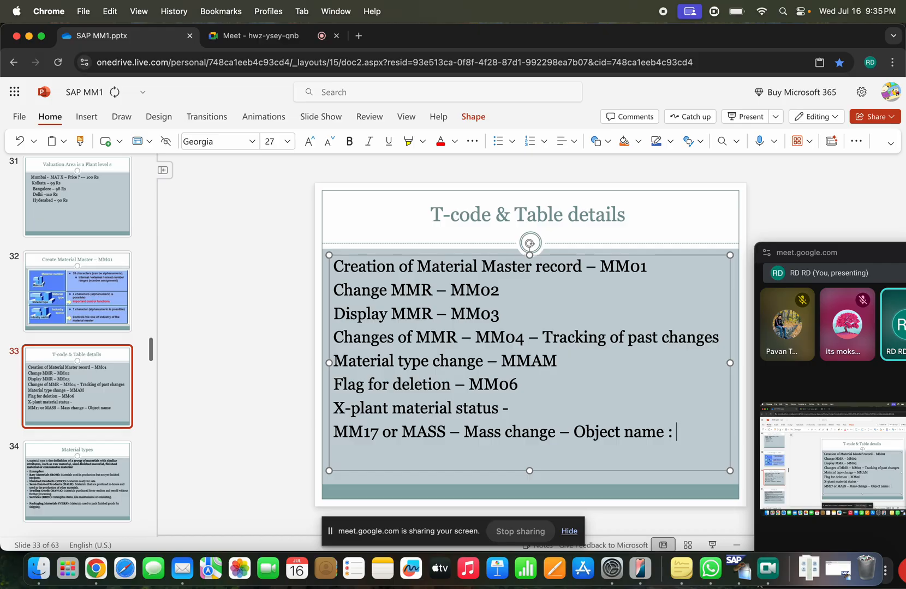
key(super+Tab)
text(m)
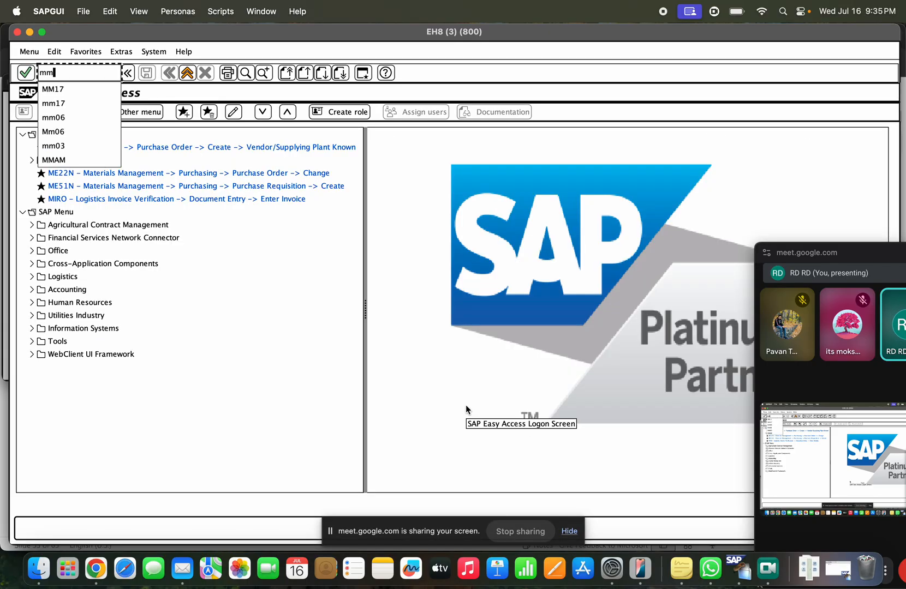
text(ass)
Step: Launch MASS with BUS1001 as Object Type, then type 'BUS1001 ( Material master)' on the slide
key(Return)
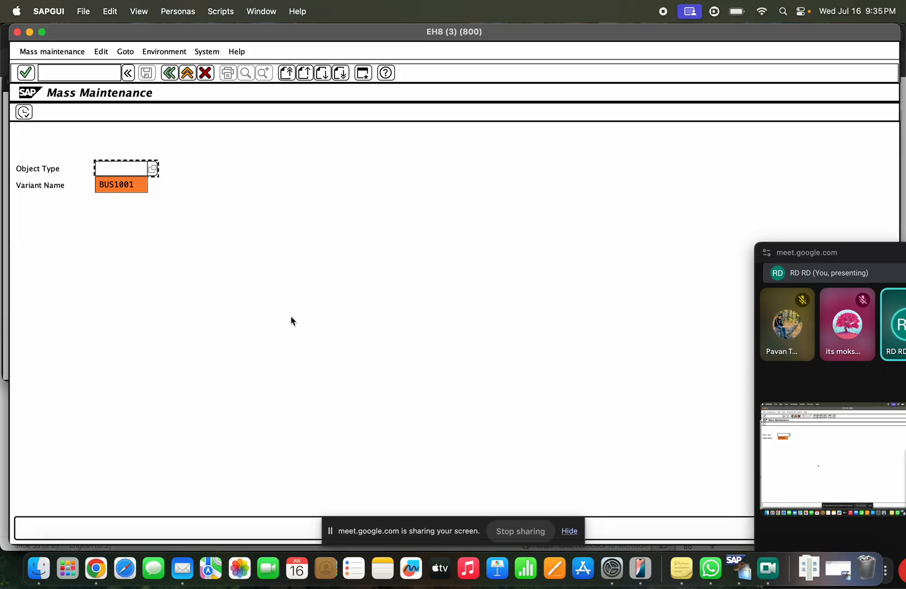
double_click(133, 190)
drag(132, 192, 117, 168)
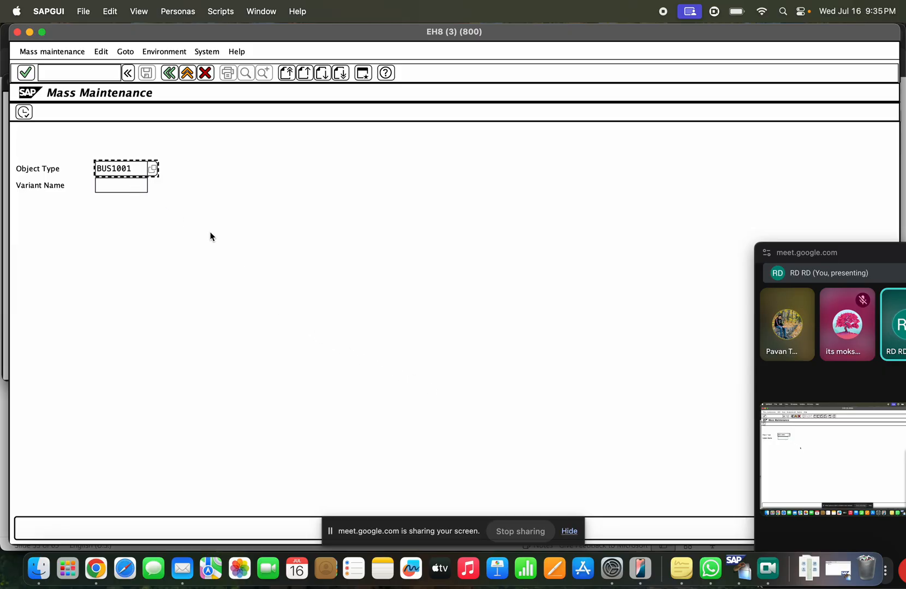
key(super+Tab)
text(B)
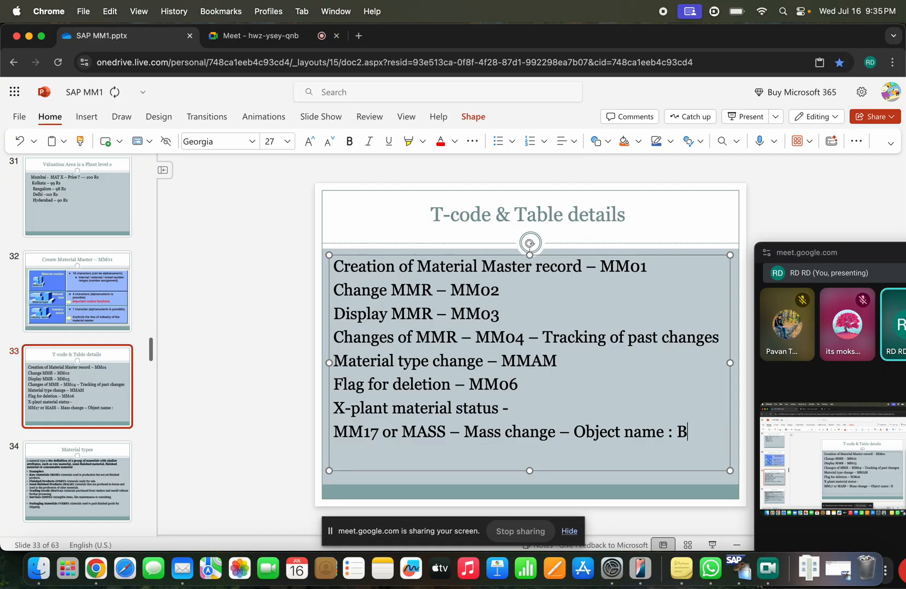
text(US1001 )
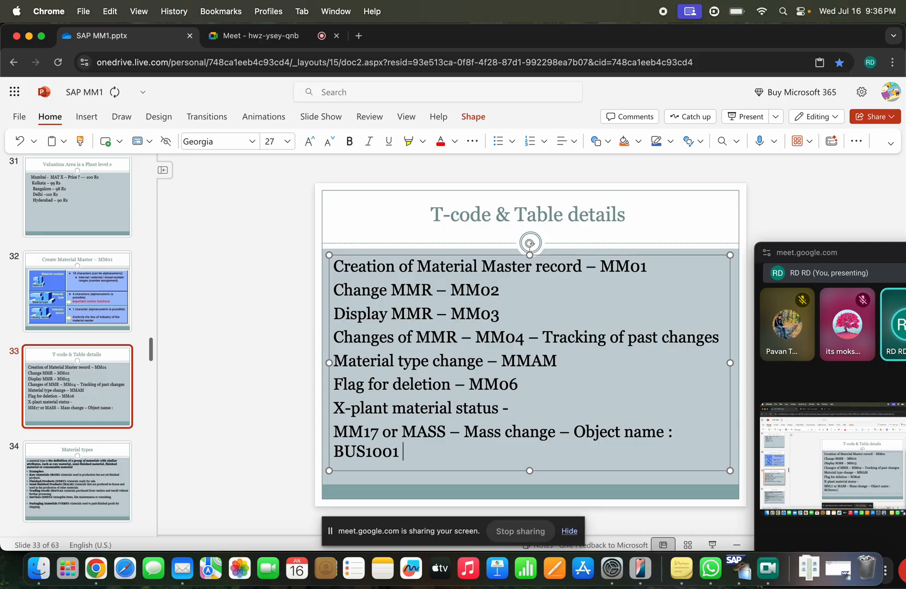
text(( Mat)
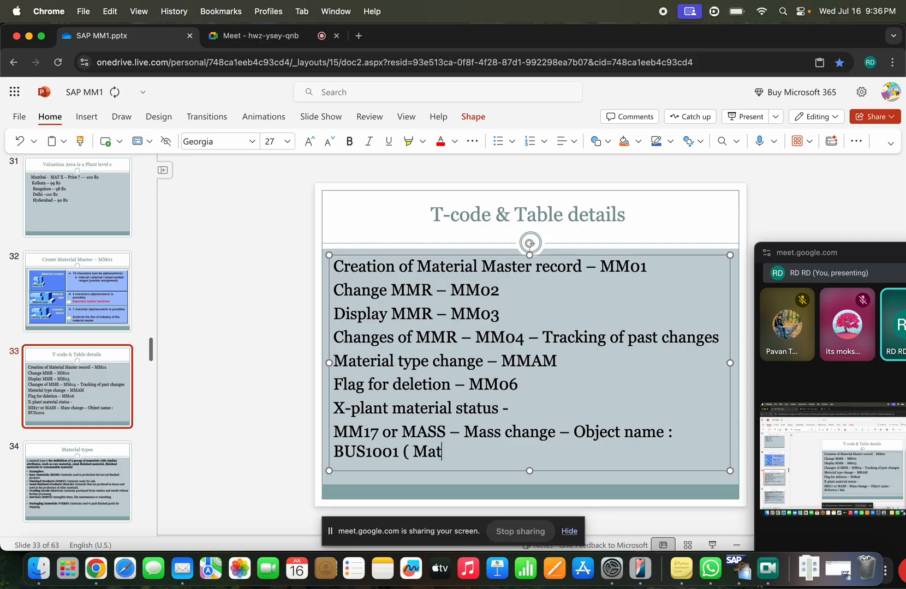
text(erial master)
Step: Fix the typo so the line ends 'BUS1001 ( Material master)', then type and erase 'Table' below it
key(BackSpace)
text(r) )
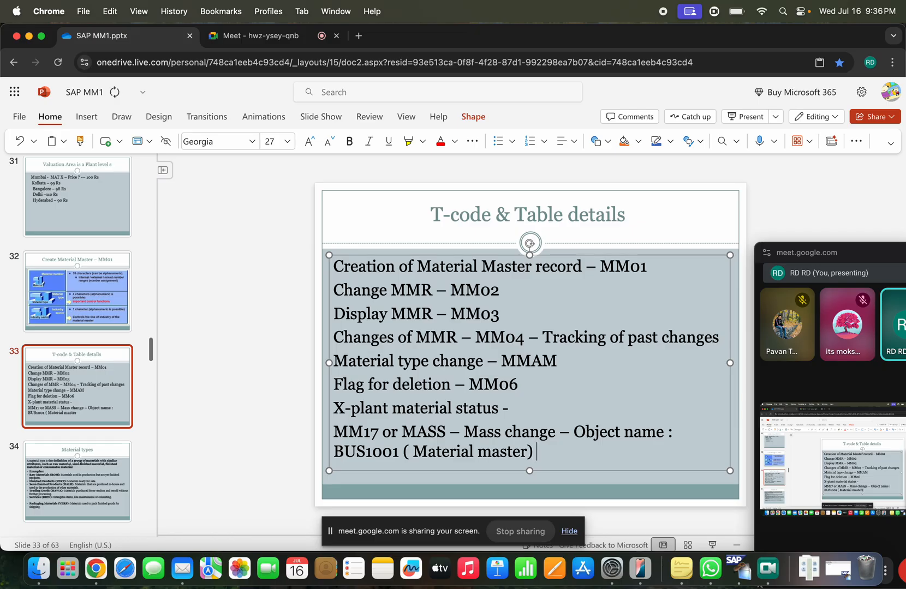
text(s)
scroll(563, 453, down, 1)
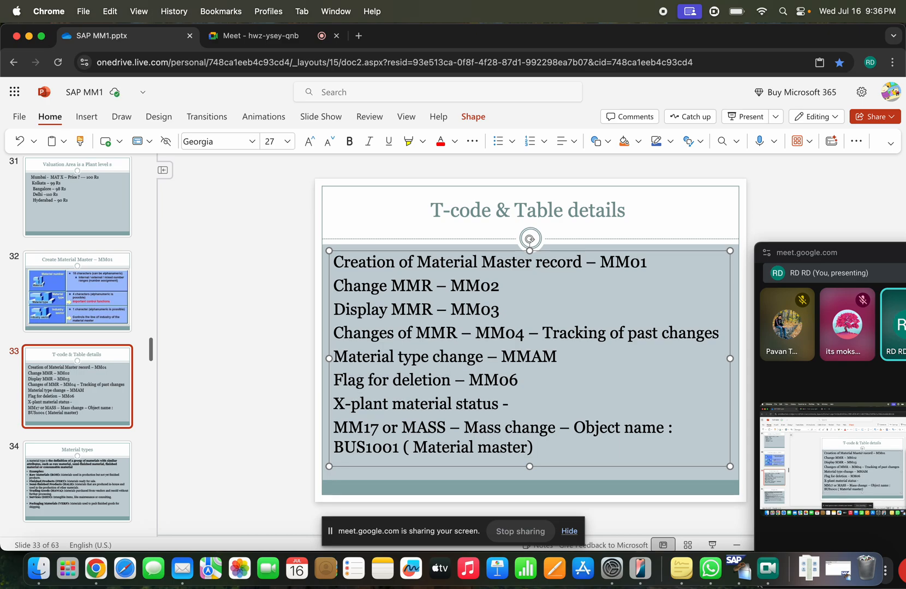
text(Tabk)
key(BackSpace)
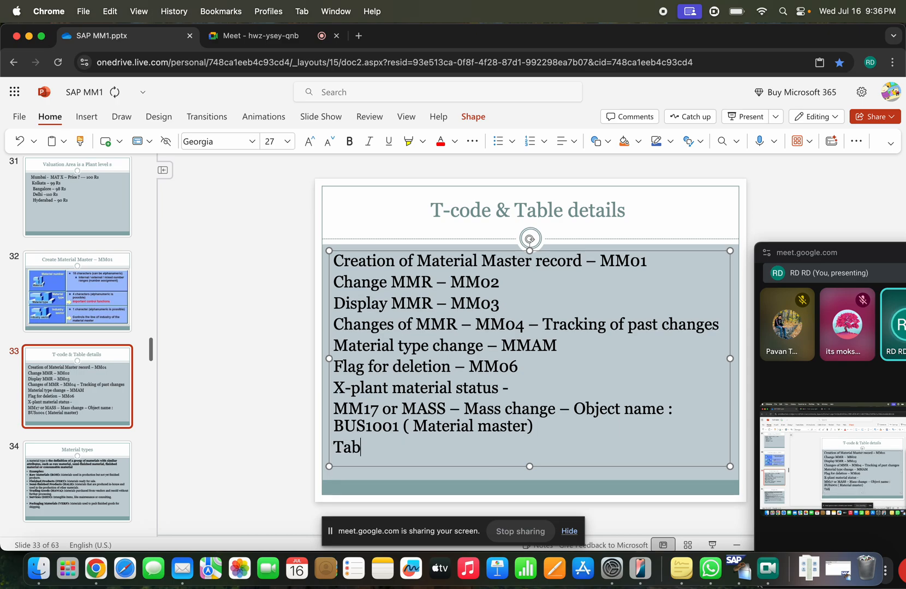
text(le)
key(BackSpace)
key(BackSpace)
key(BackSpace)
key(BackSpace)
key(BackSpace)
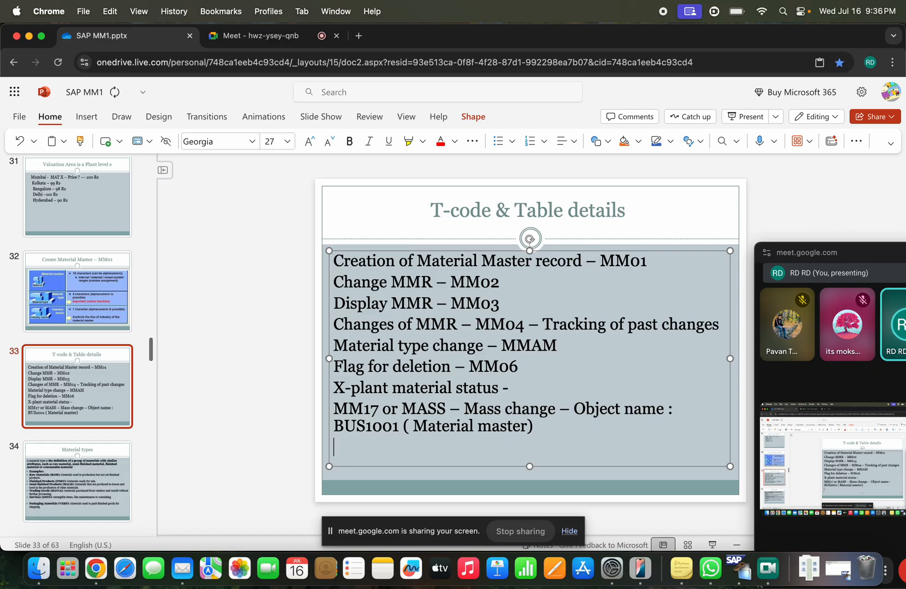
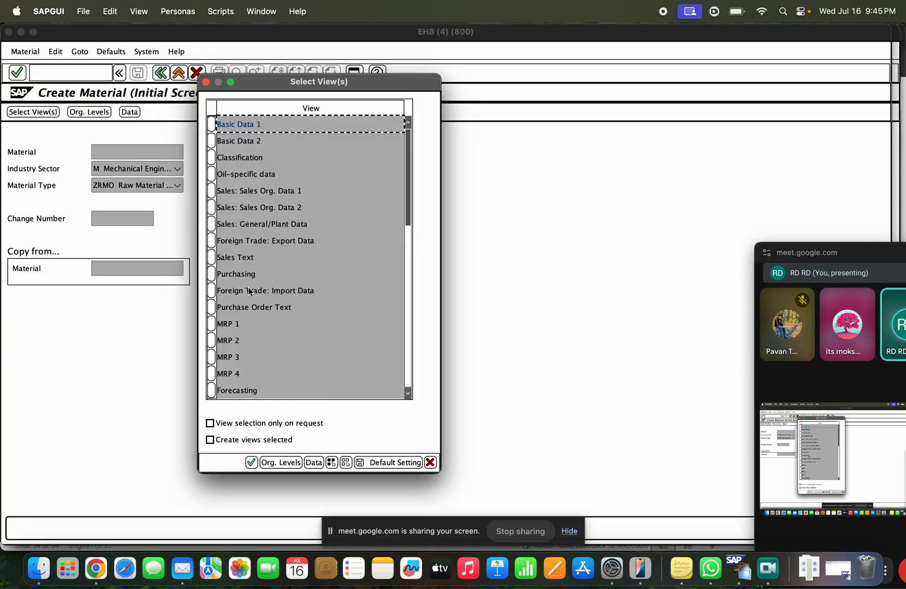
Step: Select the Purchase Order Text and Sales Text views and confirm the selection
click(211, 308)
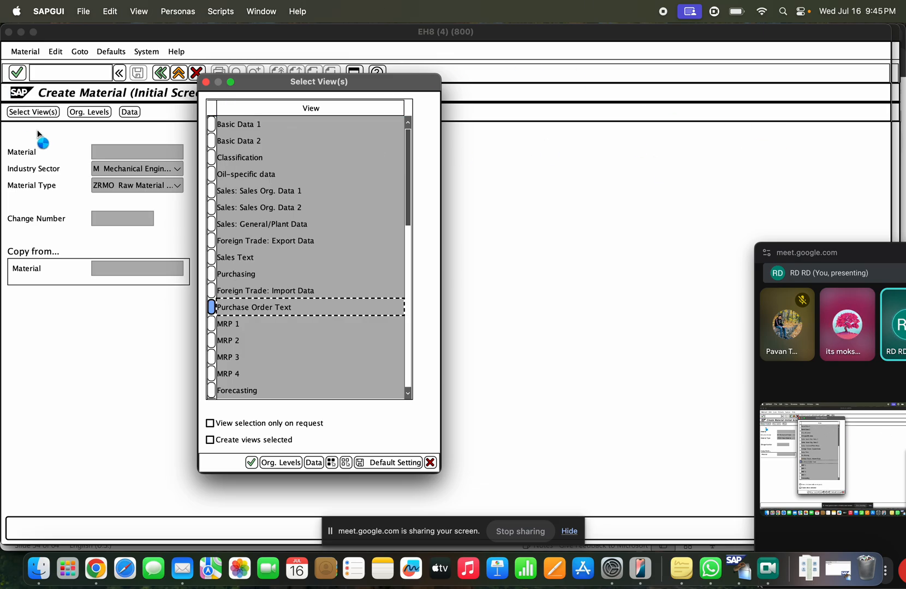
scroll(265, 192, down, 3)
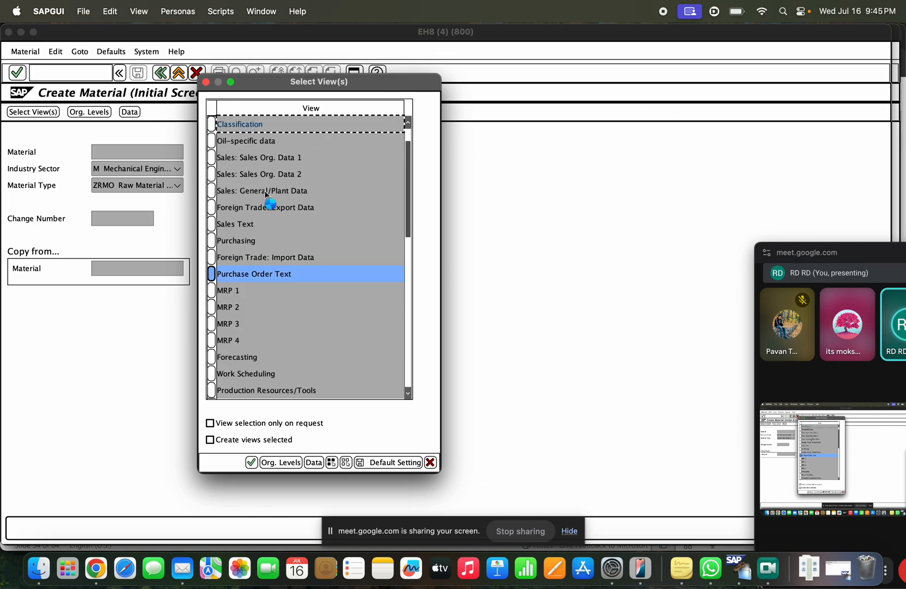
scroll(264, 193, down, 4)
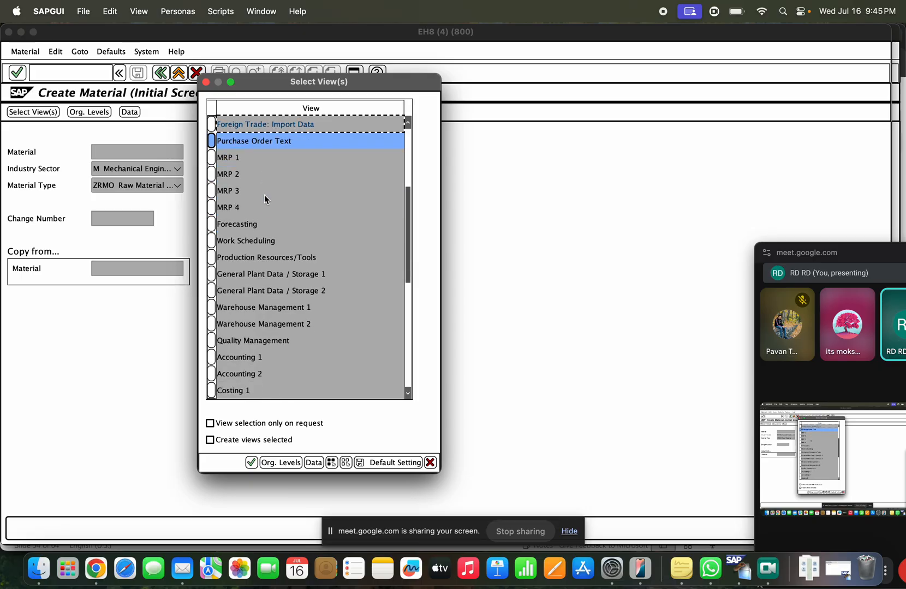
scroll(263, 202, up, 5)
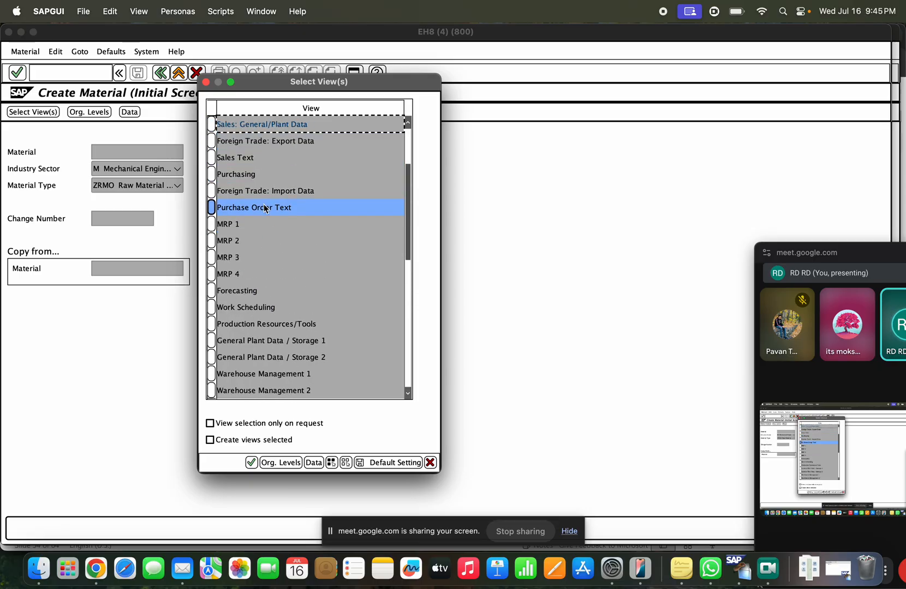
scroll(263, 206, up, 2)
click(211, 224)
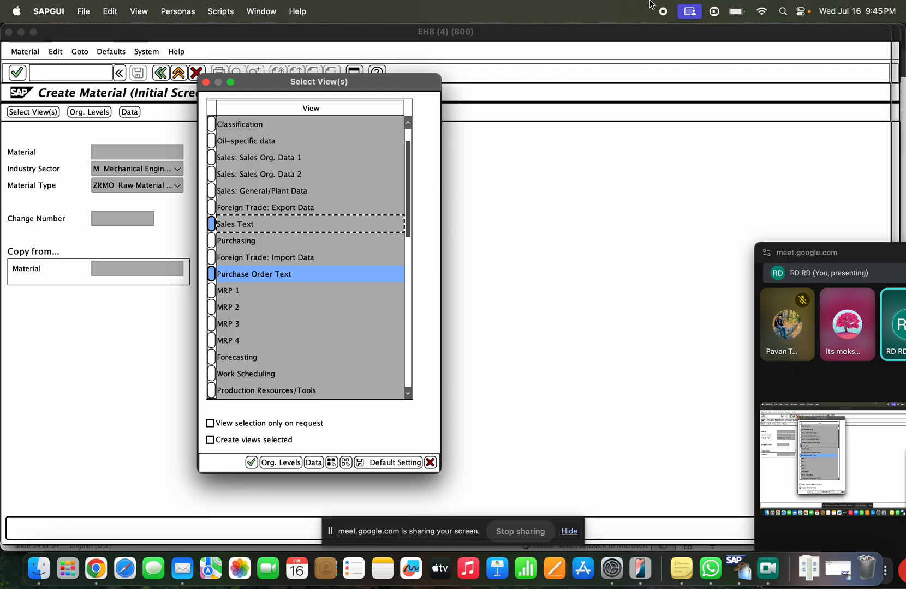
click(251, 462)
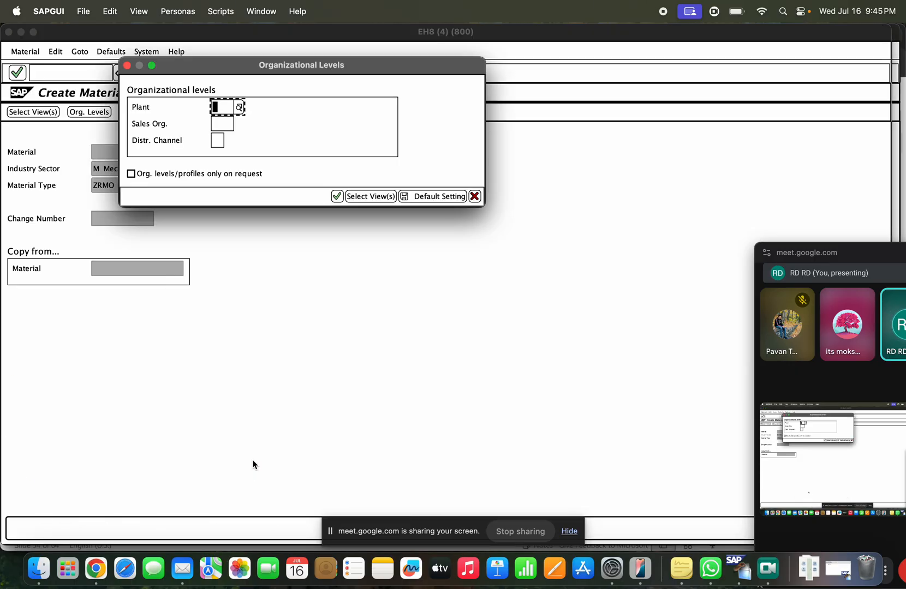
Step: Enter plant TASB and sales organization 1000 from the input history
key(Down)
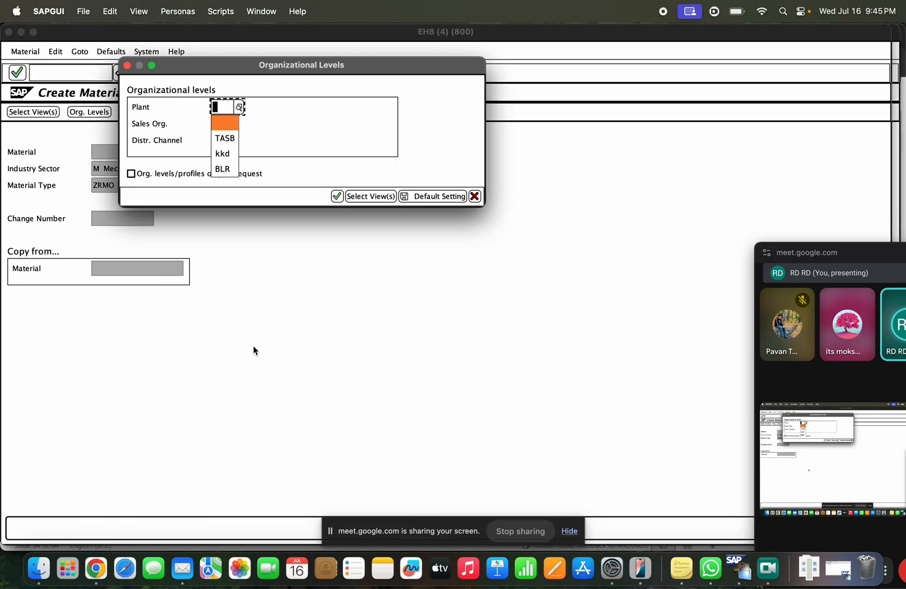
key(Down)
key(Return)
key(Tab)
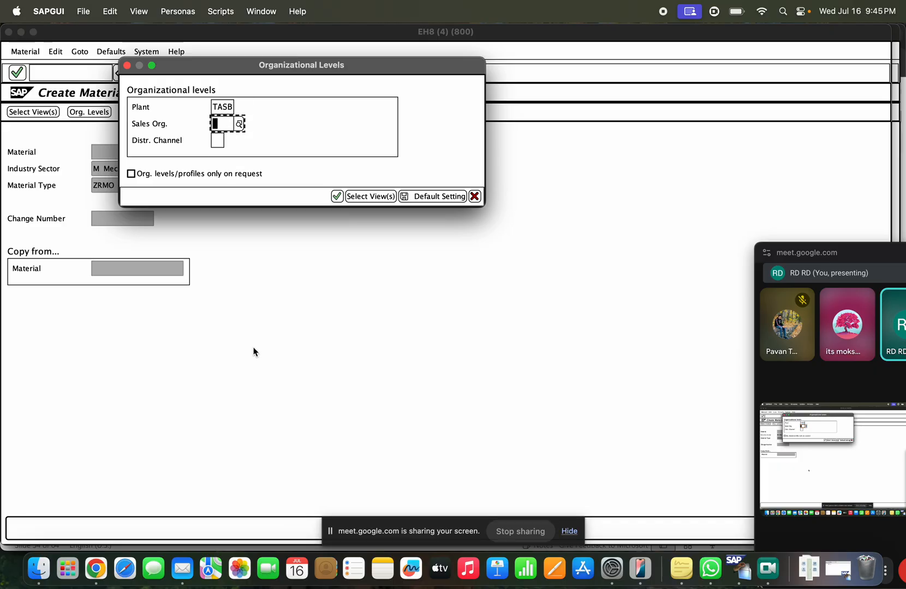
key(Down)
key(Return)
key(Return)
key(Return)
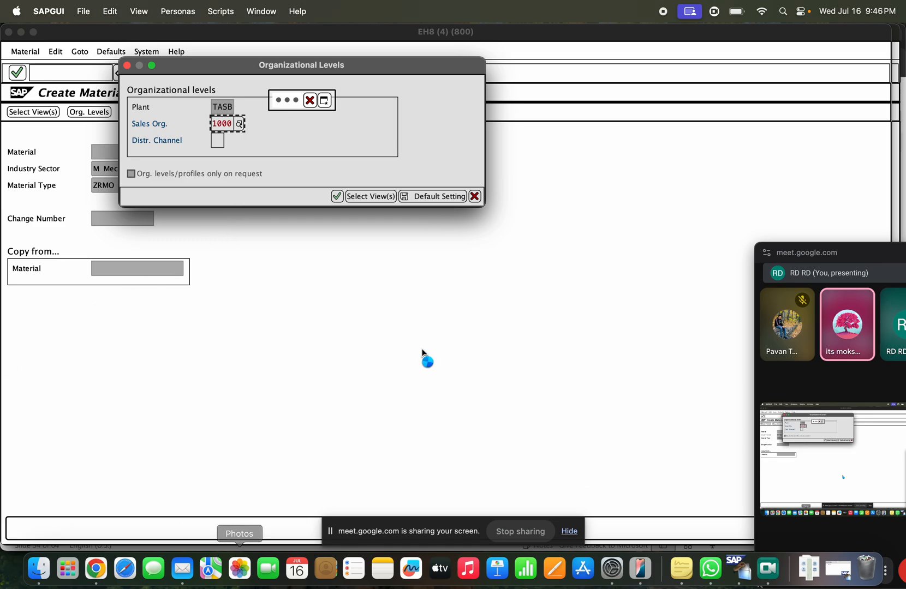
Step: Cancel the current material creation and restart transaction MM01
click(314, 102)
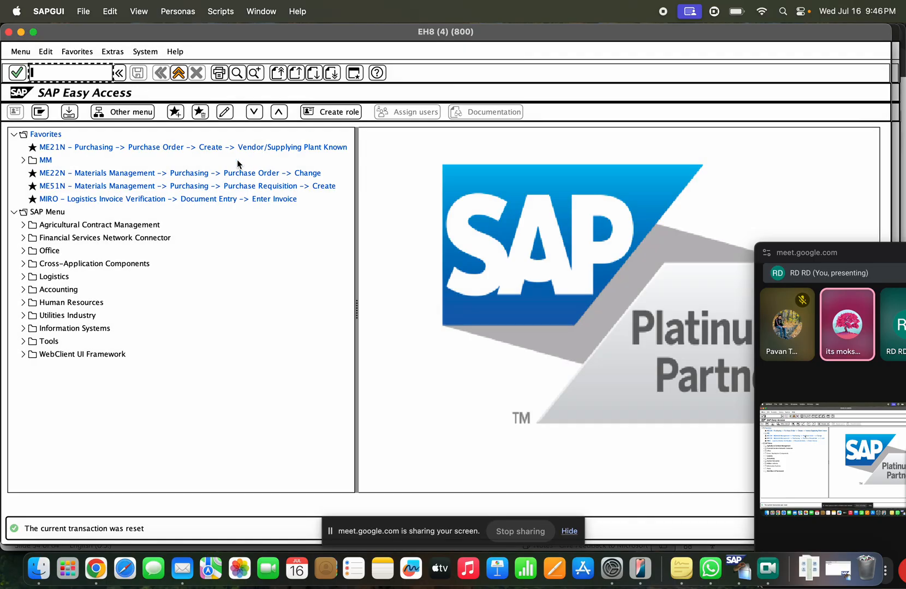
text(mm01)
key(Return)
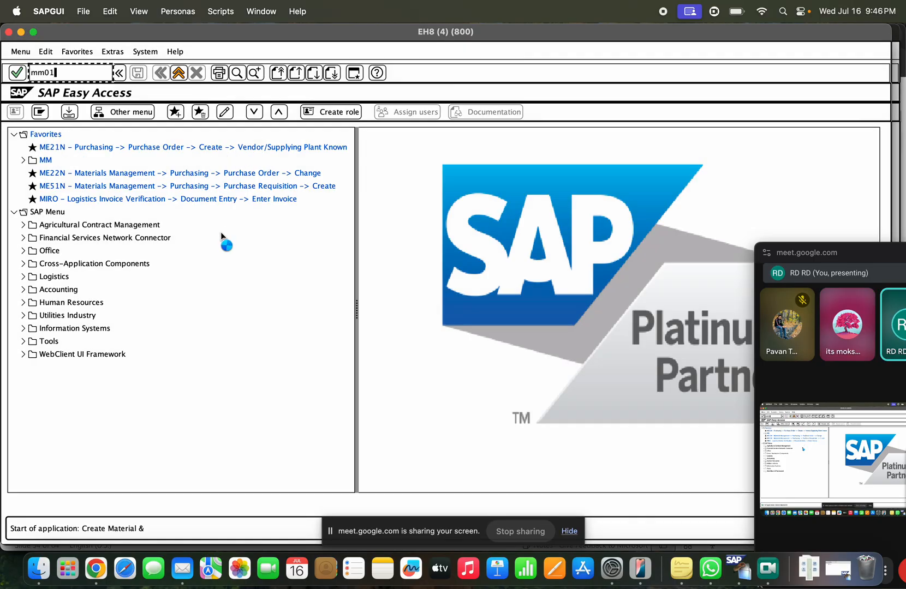
key(Return)
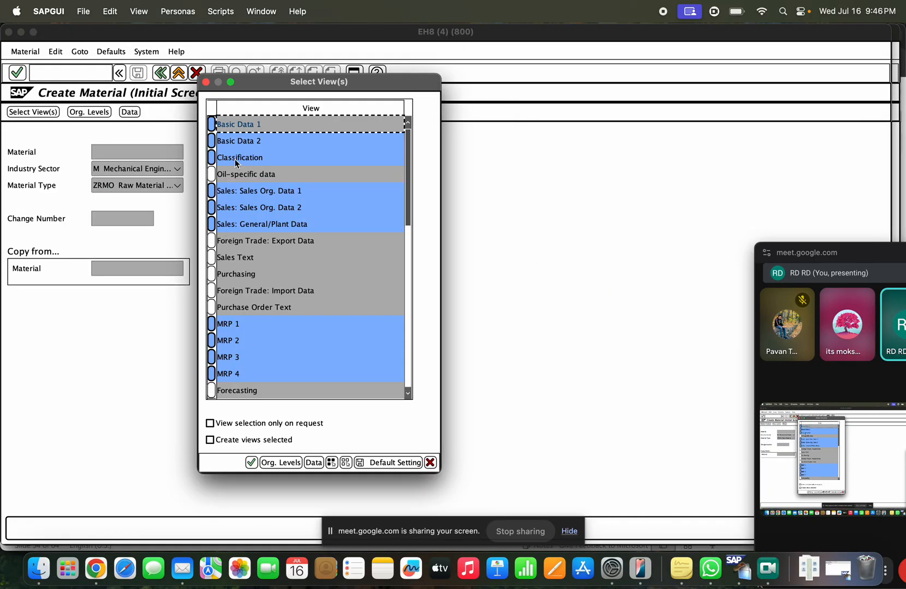
Step: Choose only the Sales Text, Purchase Order Text and Basic Data 2 views for plant TASB
click(344, 463)
click(212, 257)
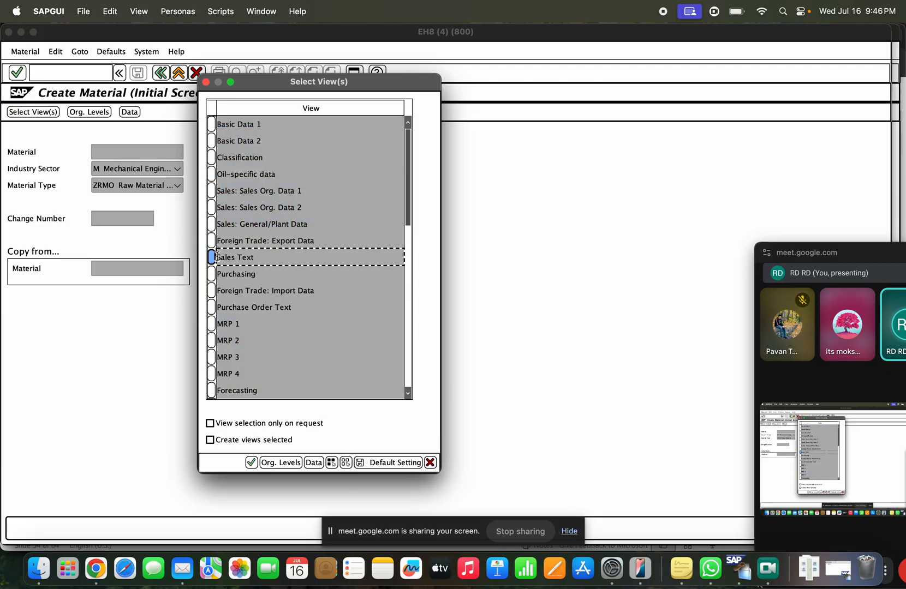
click(212, 307)
click(213, 142)
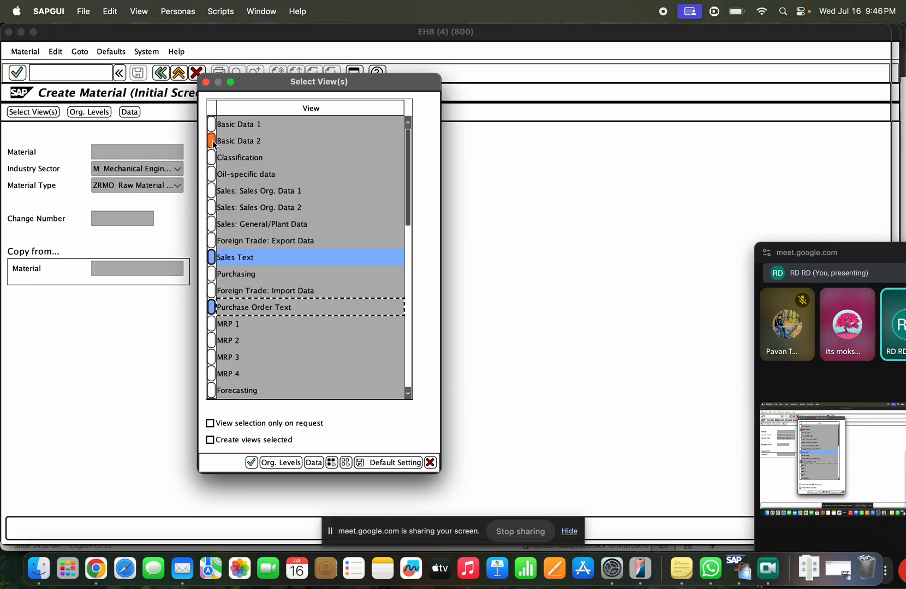
key(Return)
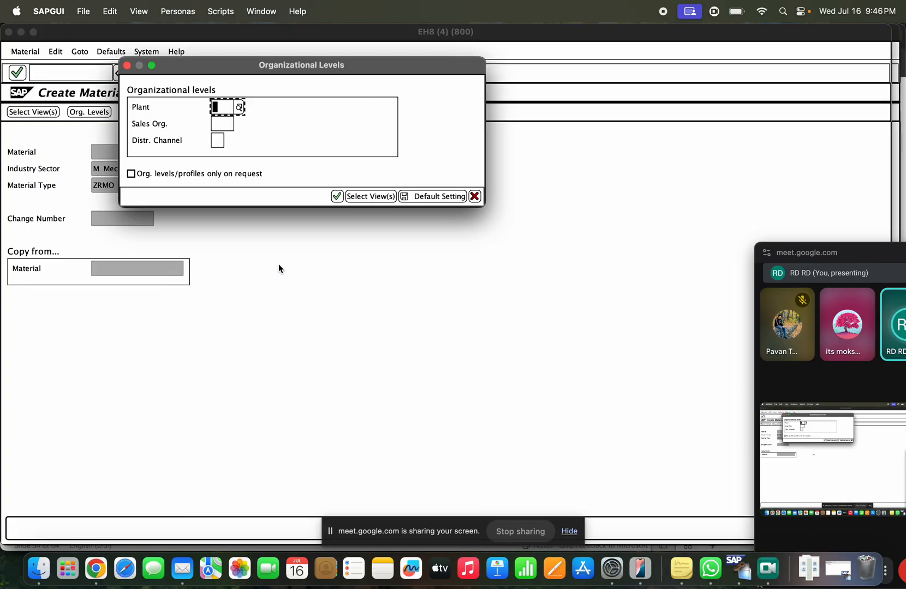
key(BackSpace)
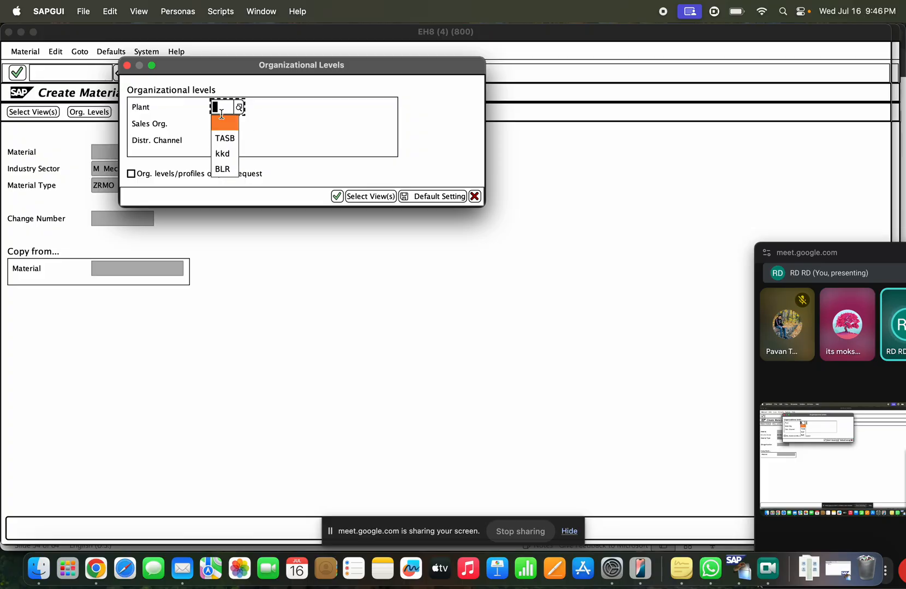
click(225, 139)
key(Return)
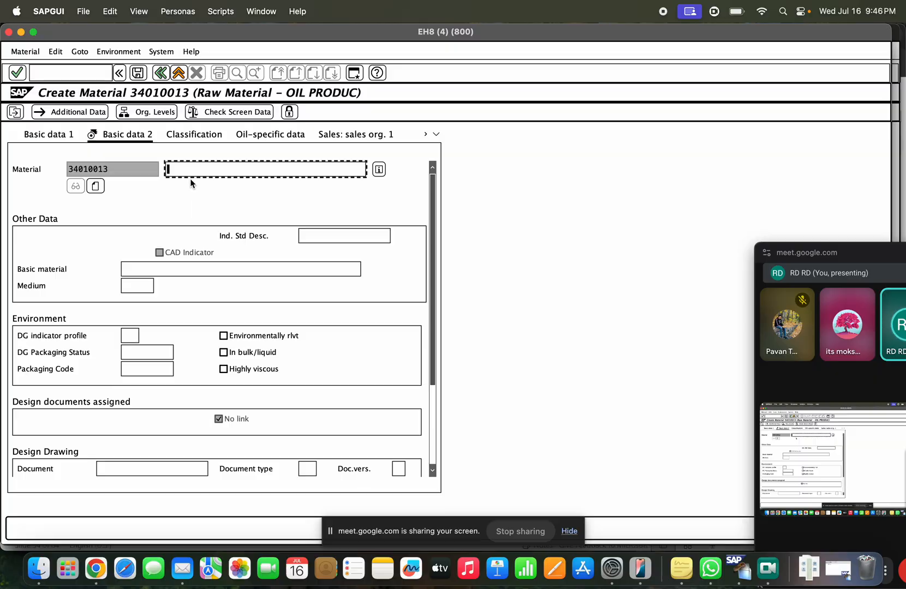
Step: Set the material description to 'TAST Material'
text(TAS)
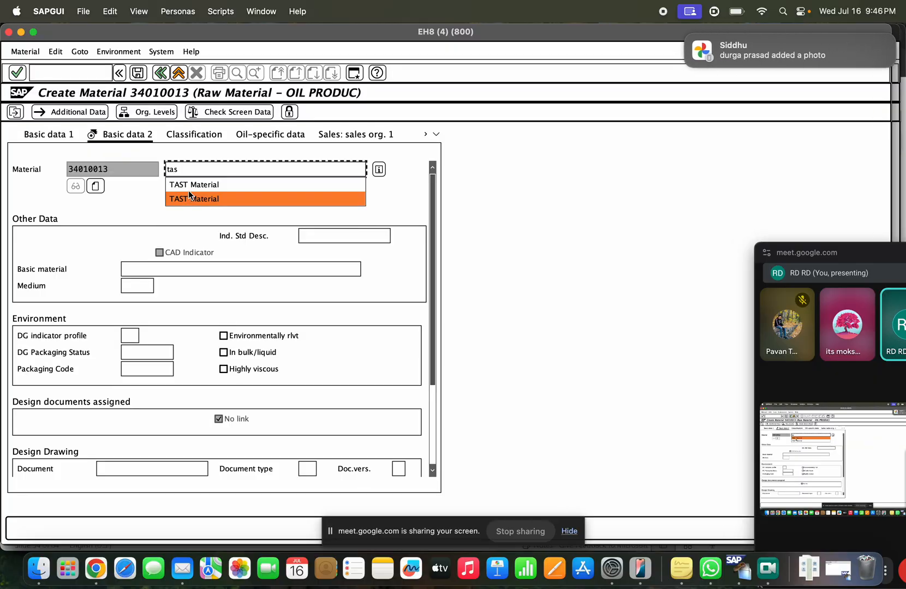
click(188, 198)
click(162, 275)
scroll(266, 301, down, 3)
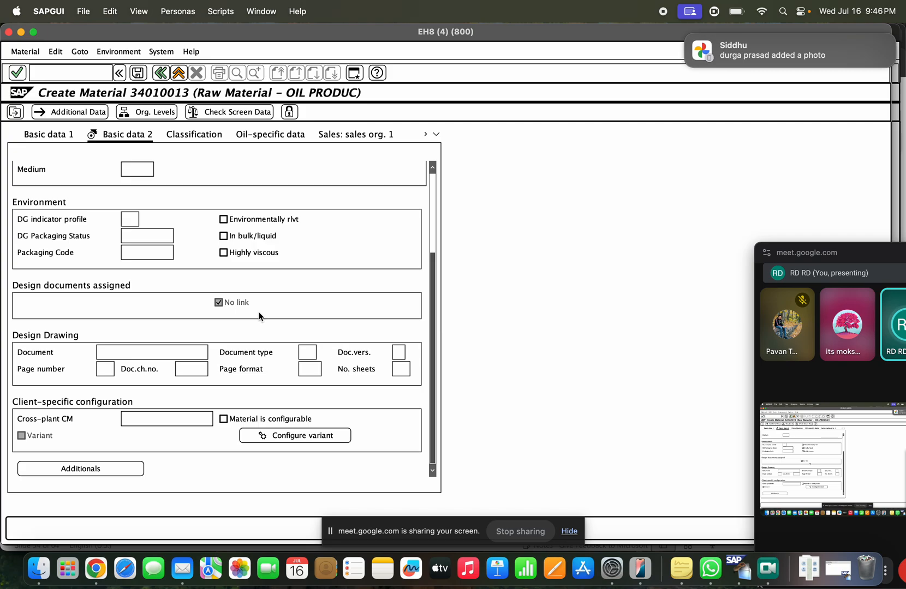
scroll(352, 421, up, 3)
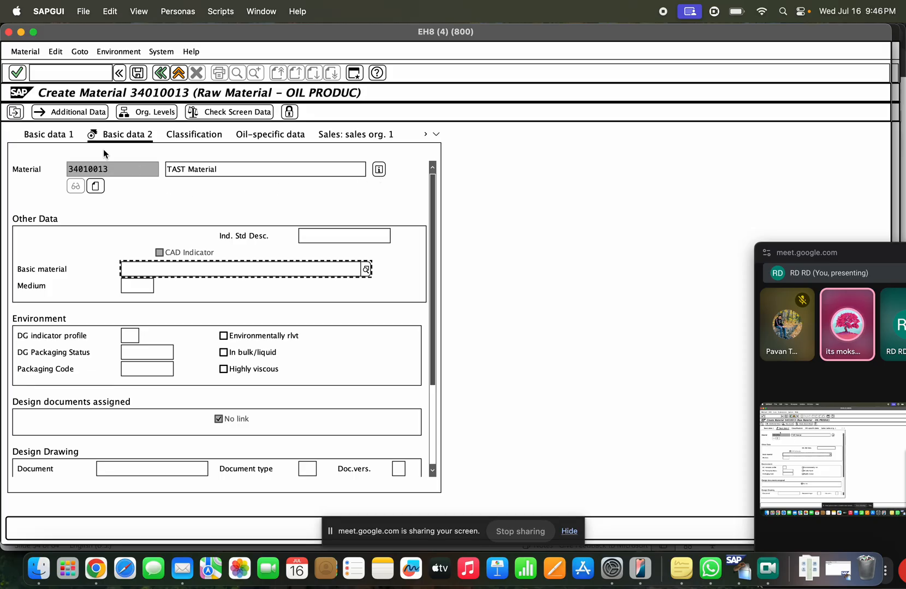
Step: On Basic data 1, set material group 00108 and base unit EA, opening the basic data text
click(75, 136)
scroll(207, 295, down, 5)
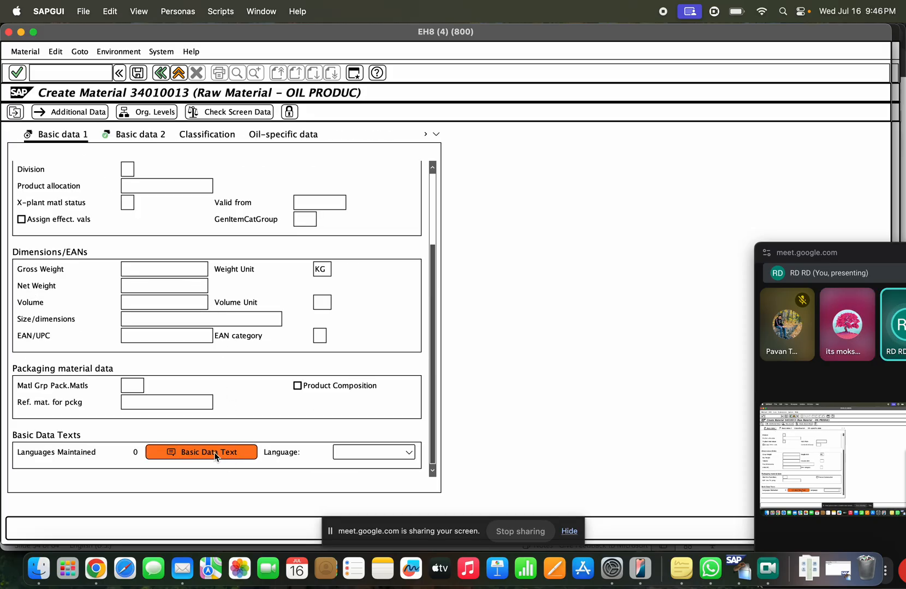
click(217, 456)
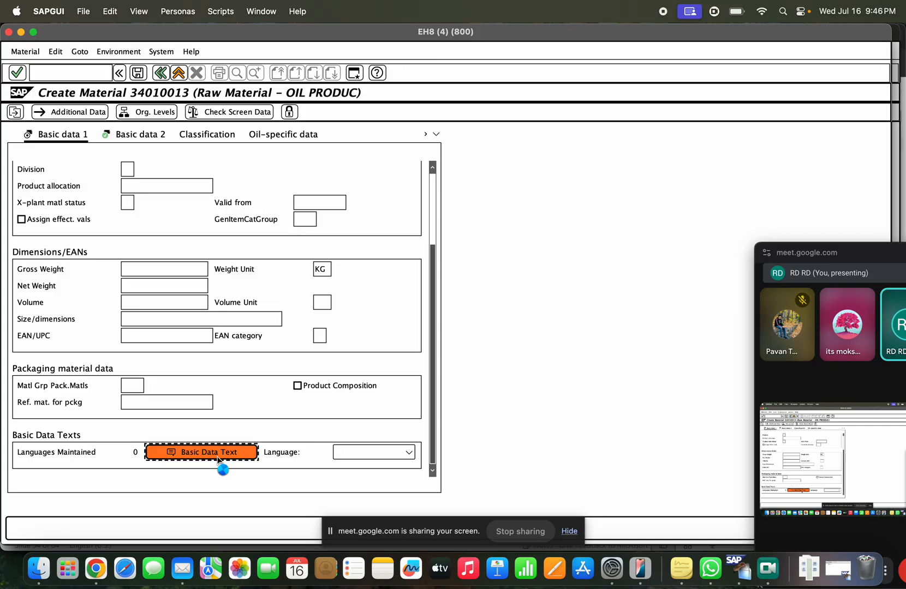
key(Down)
key(Down)
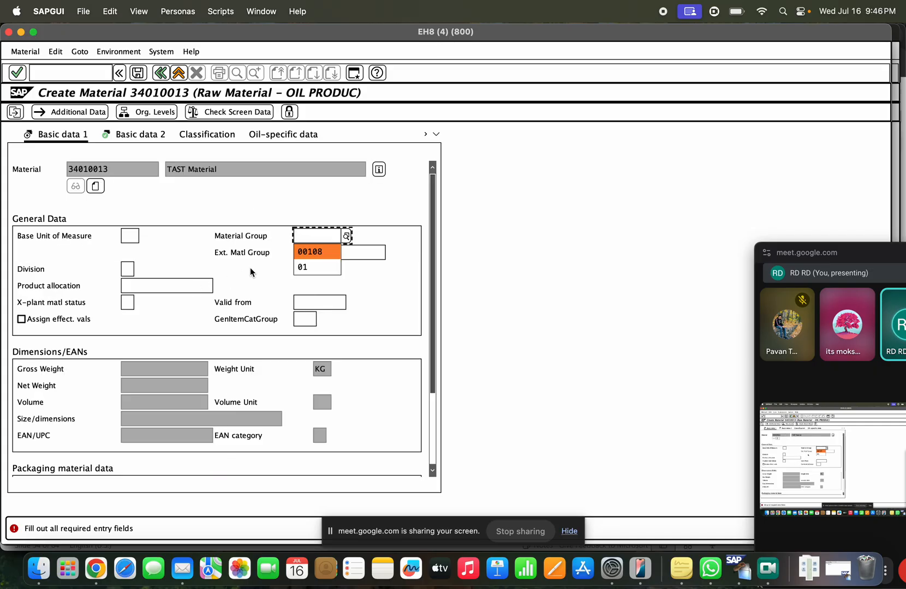
key(Up)
key(Return)
key(Return)
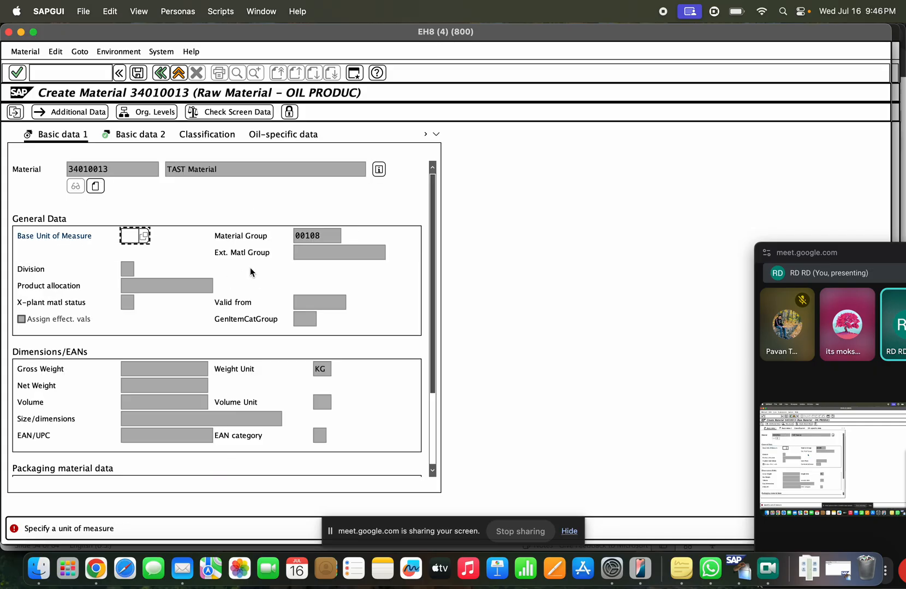
key(Down)
key(Down)
key(Return)
key(Return)
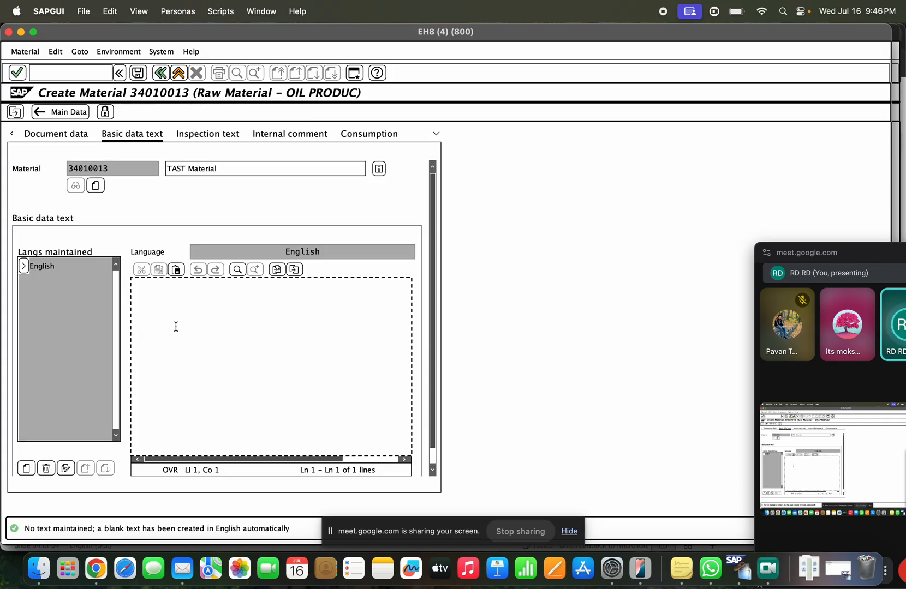
Step: Enter basic data text lines 'SIze ----', 'Colour', 'instruction', 'handle with', then advance to the purchase order text
text(SIze ----)
key(Return)
text(Colour)
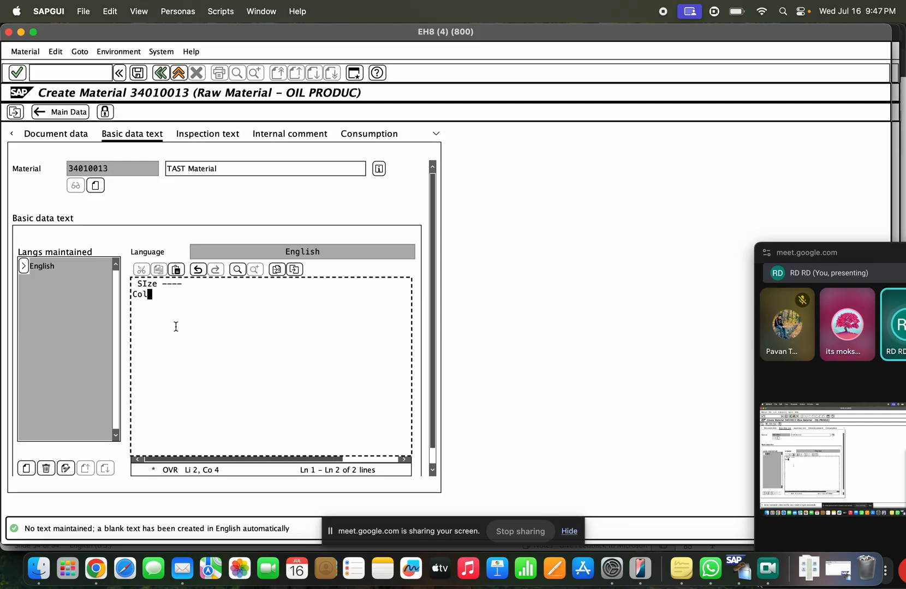
key(Return)
text(insut)
key(BackSpace)
key(BackSpace)
text(t)
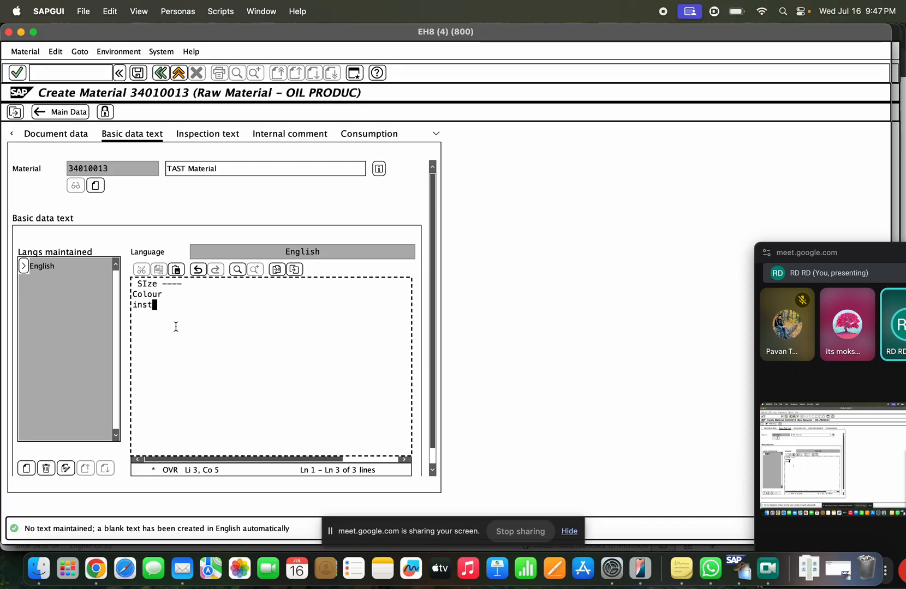
text(ruction)
key(Return)
text(h)
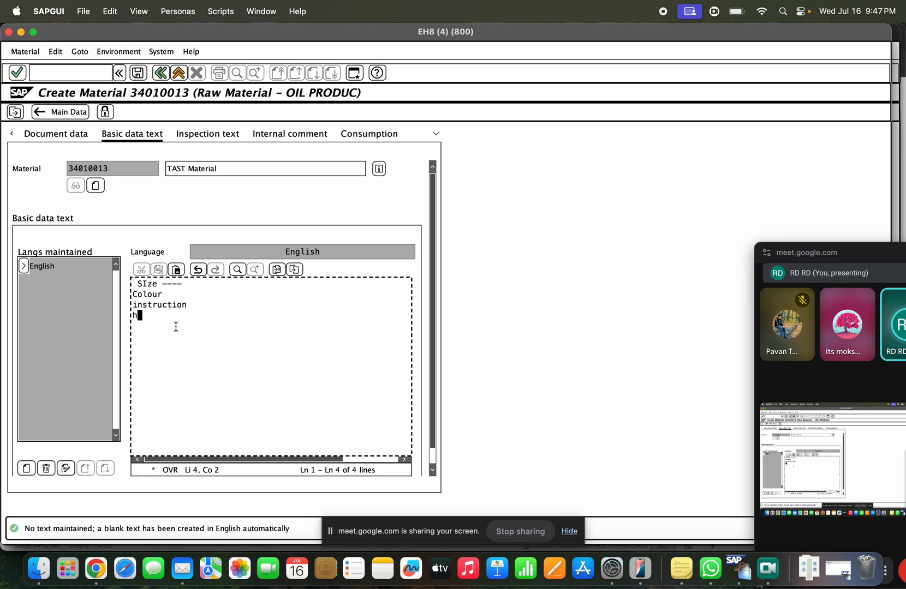
text(andle with)
click(61, 113)
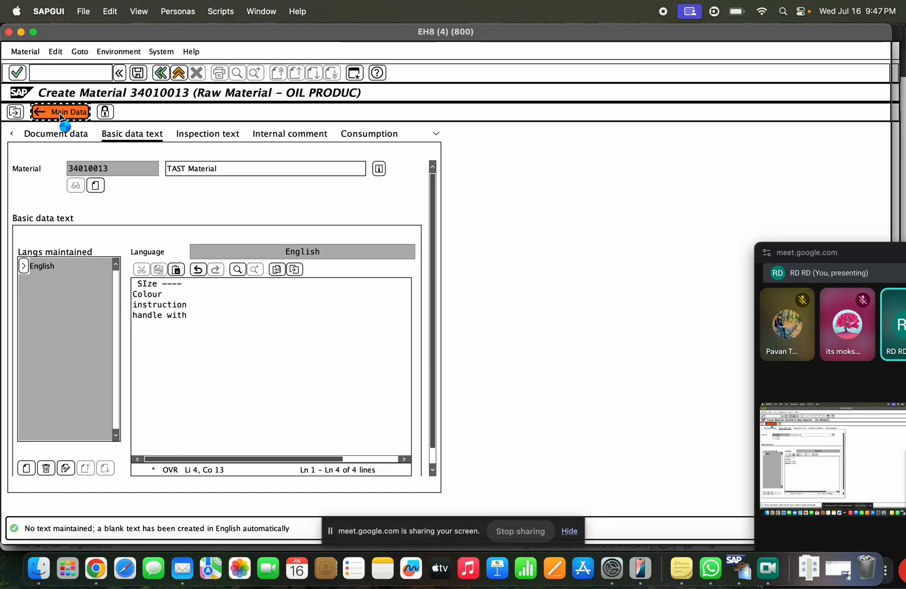
key(Return)
key(Return)
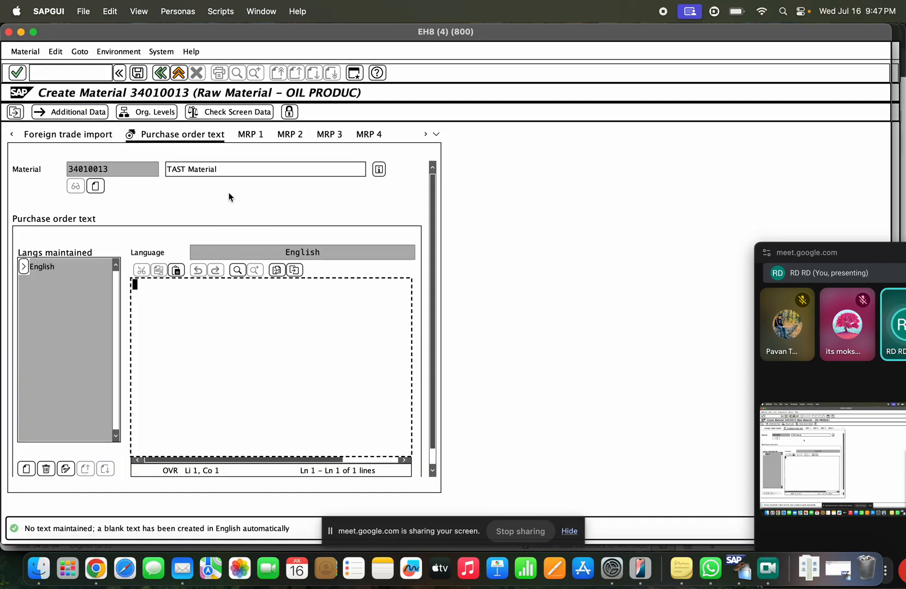
Step: Add a line to the purchase order text, then exit and save material 34010013
click(67, 170)
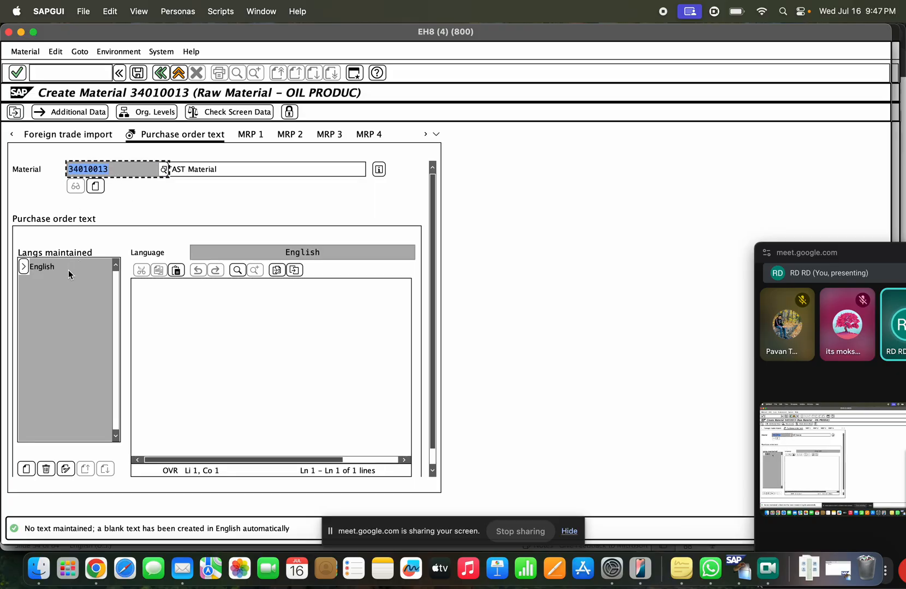
click(154, 299)
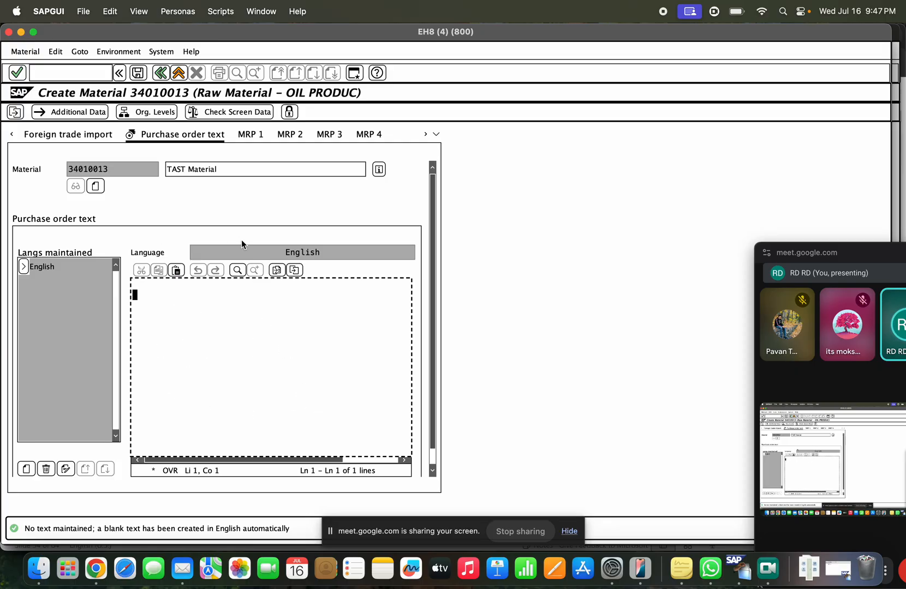
click(56, 72)
click(168, 290)
key(Return)
click(168, 77)
click(199, 241)
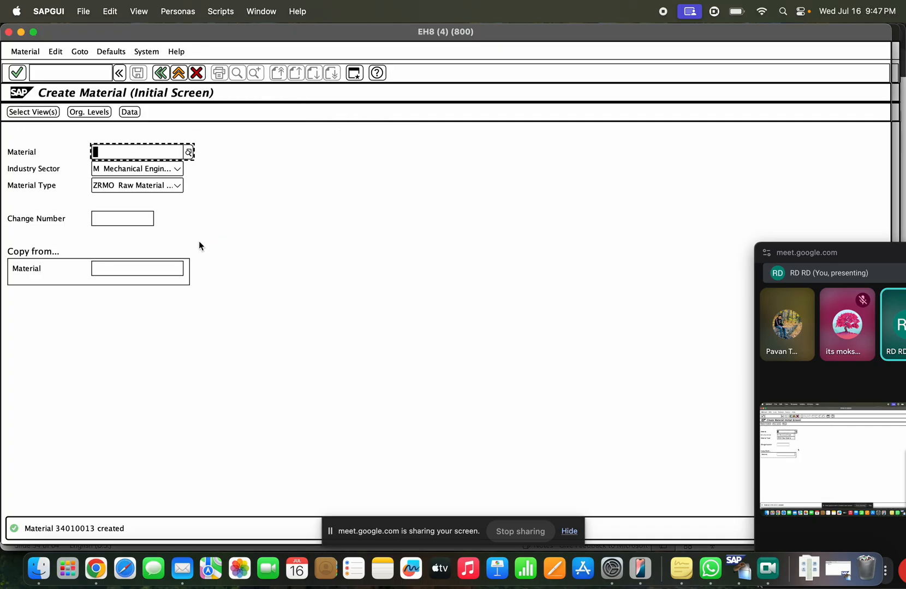
Step: On slide 34, bold the Purchasing–Procurement and Plant data storage–Storage location (IM) lines
key(super+Tab)
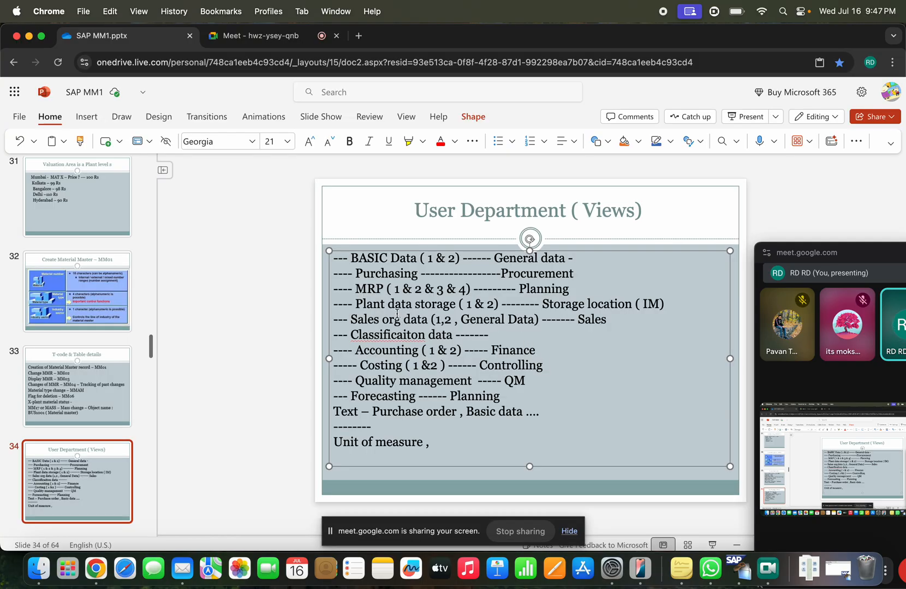
drag(577, 255, 350, 257)
click(414, 289)
drag(568, 277, 349, 284)
click(440, 441)
drag(578, 272, 354, 277)
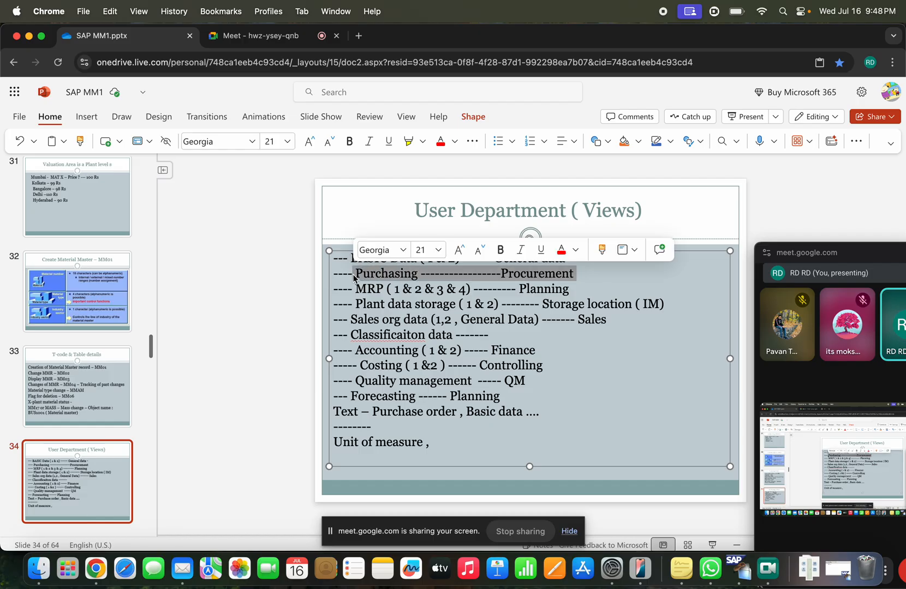
key(super+b)
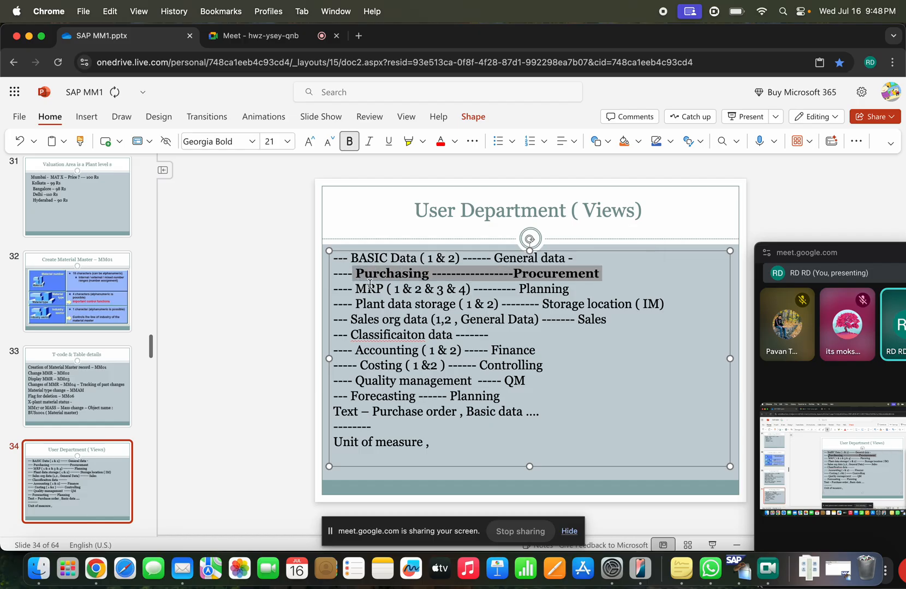
click(409, 309)
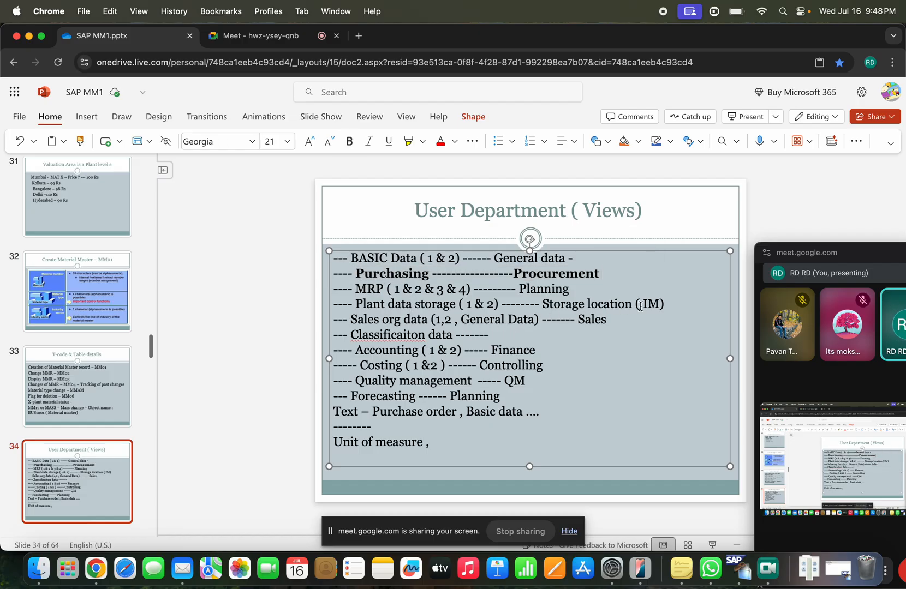
drag(664, 304, 350, 306)
key(super+b)
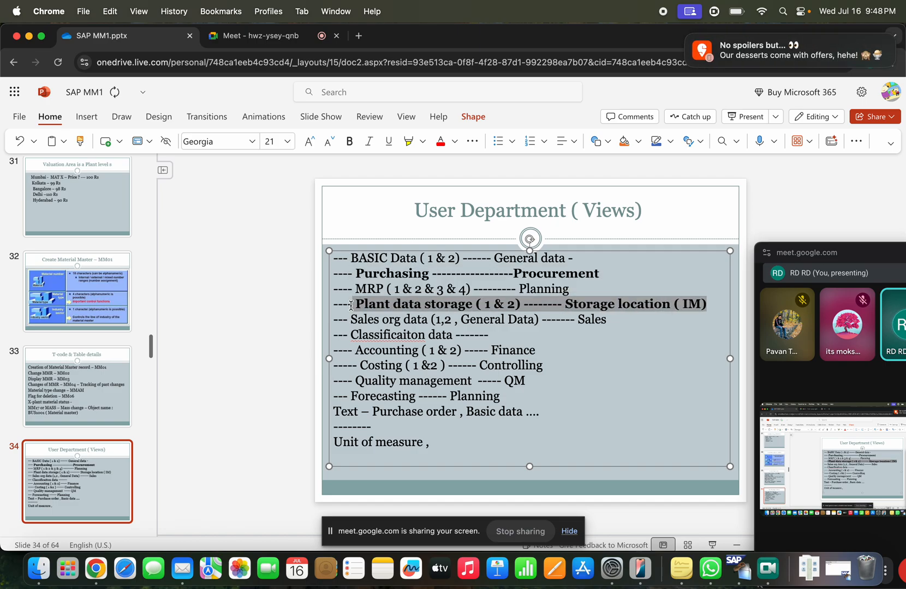
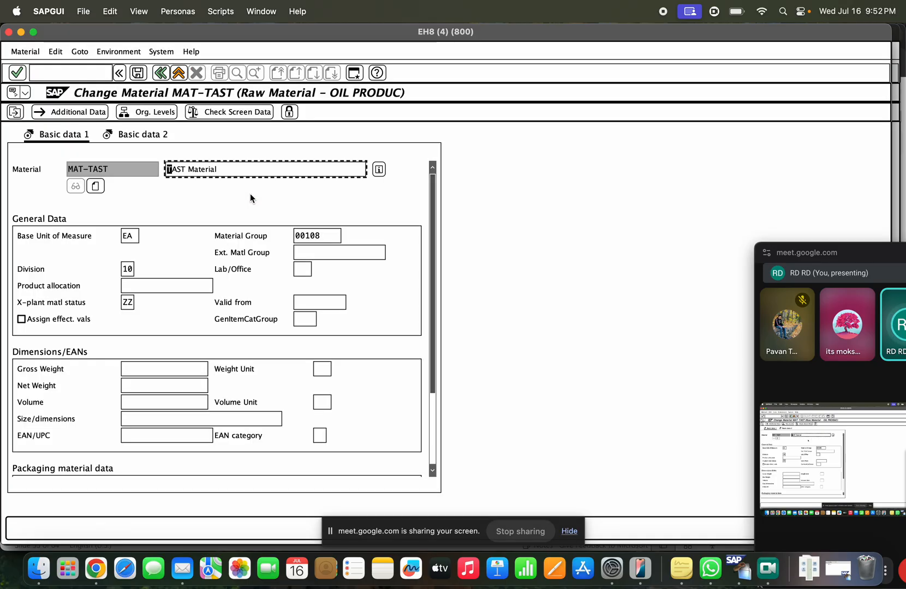
Step: Open table display in a new session with /ose16n and enter table MARA
click(98, 75)
text(/ose16n)
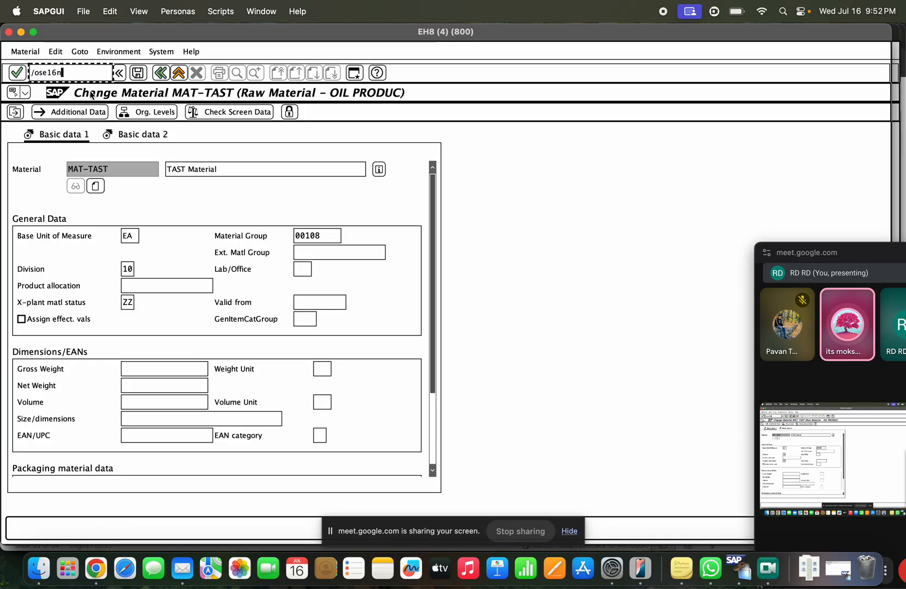
key(Return)
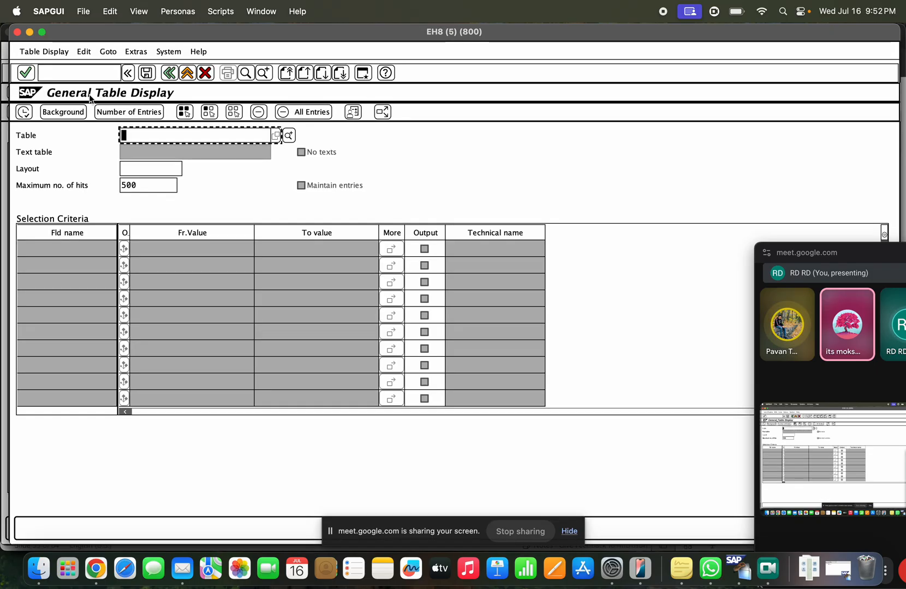
text(MARA)
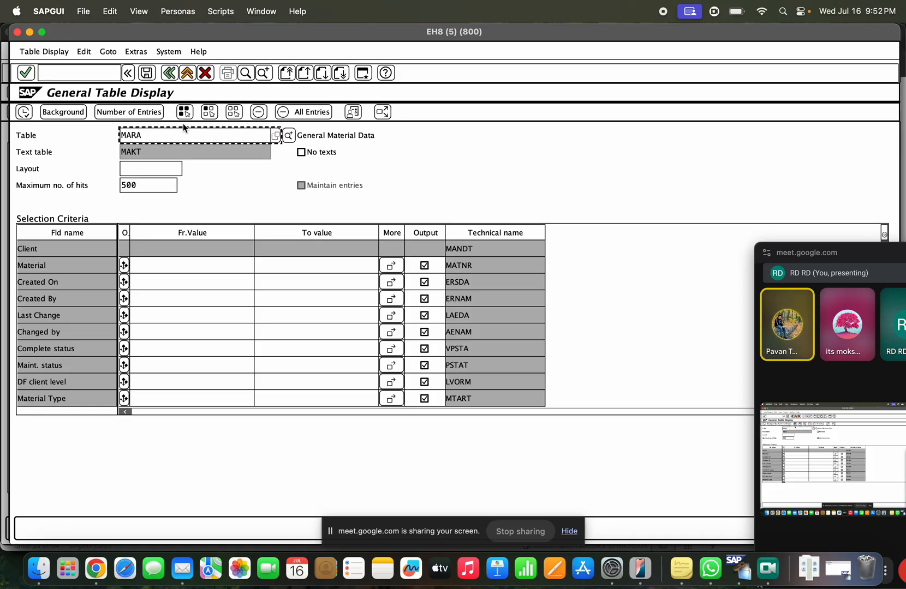
Step: Paste MAT-TAST as the Material criterion and run the MARA selection
click(30, 32)
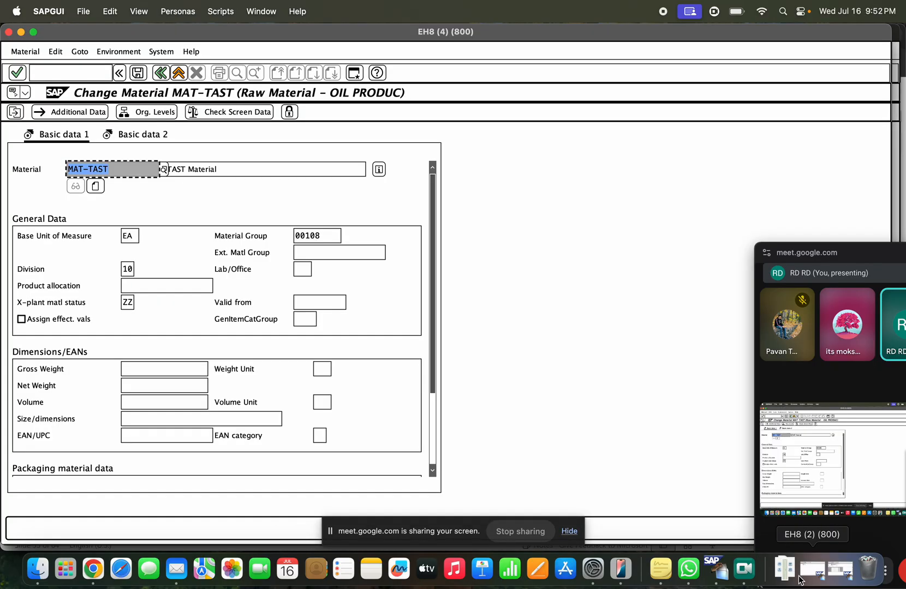
click(801, 578)
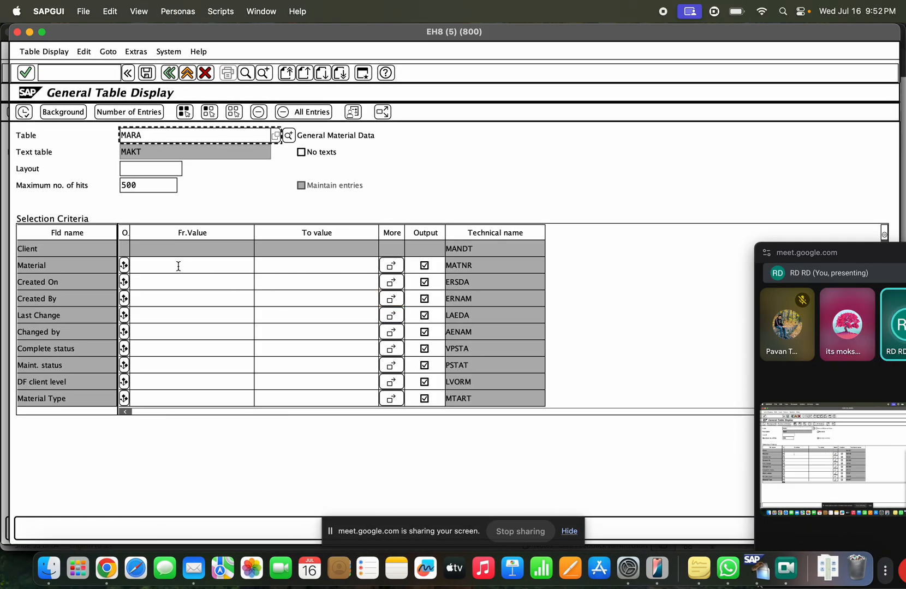
click(178, 265)
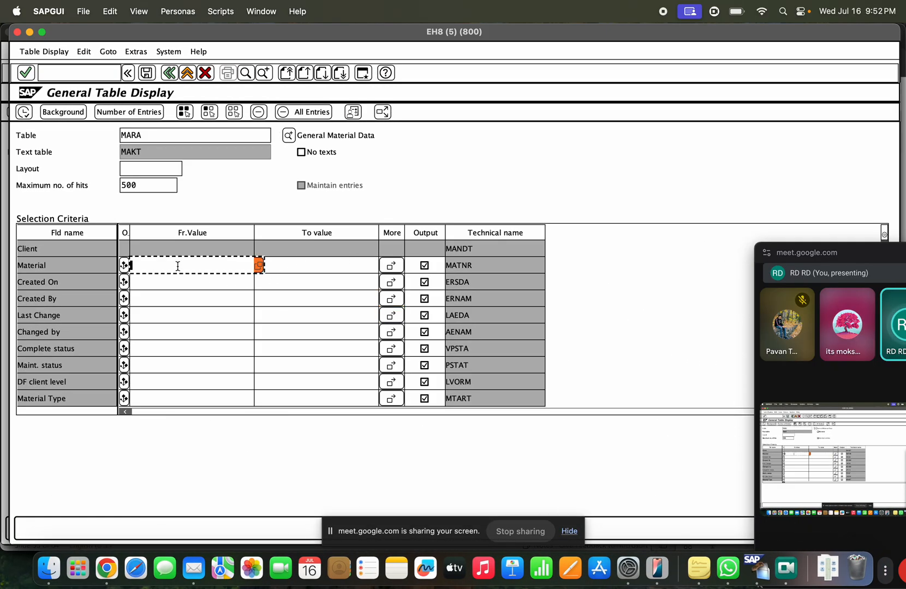
text(MAT-TAST)
click(23, 113)
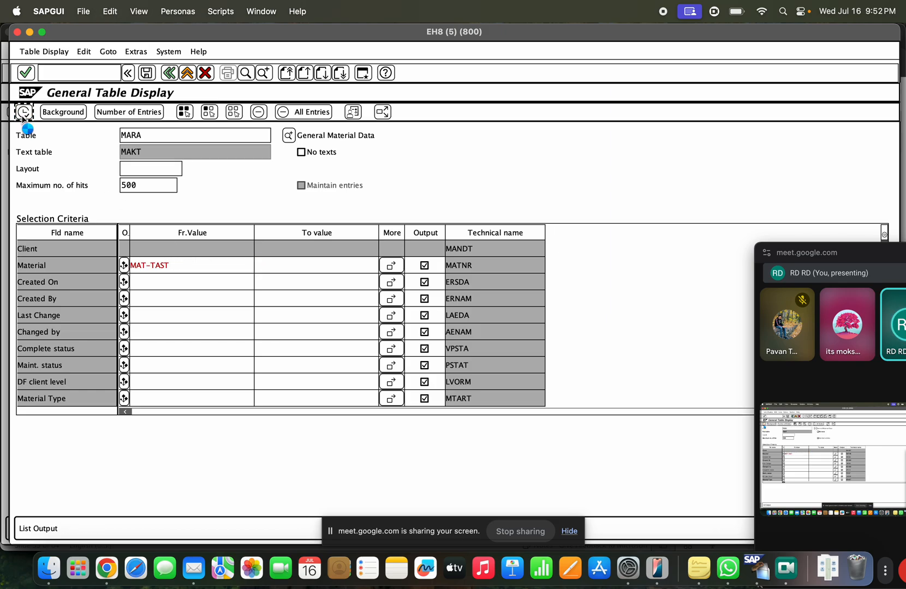
click(65, 234)
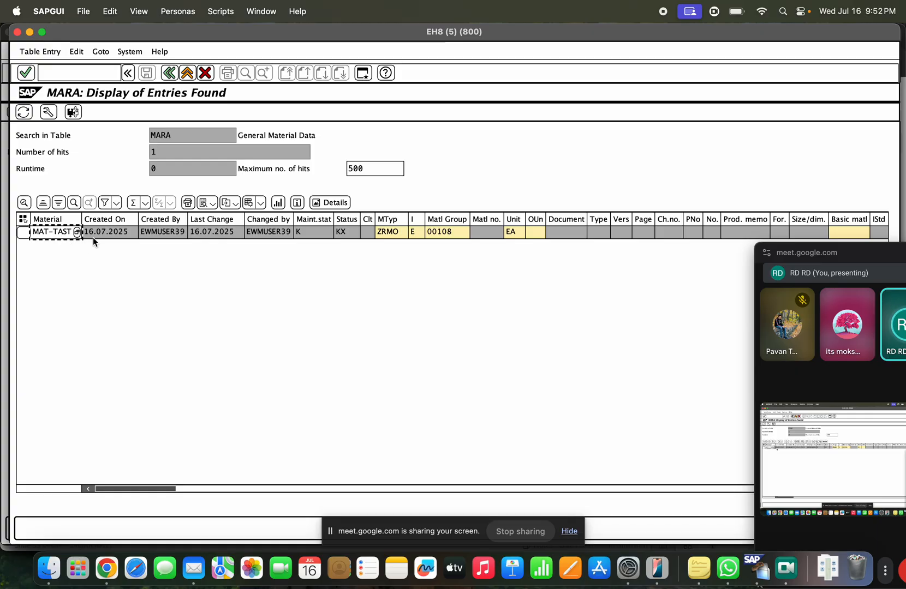
Step: Review MAT-TAST's created-on, created-by, last-change and status KX values
shift+click(104, 234)
click(159, 235)
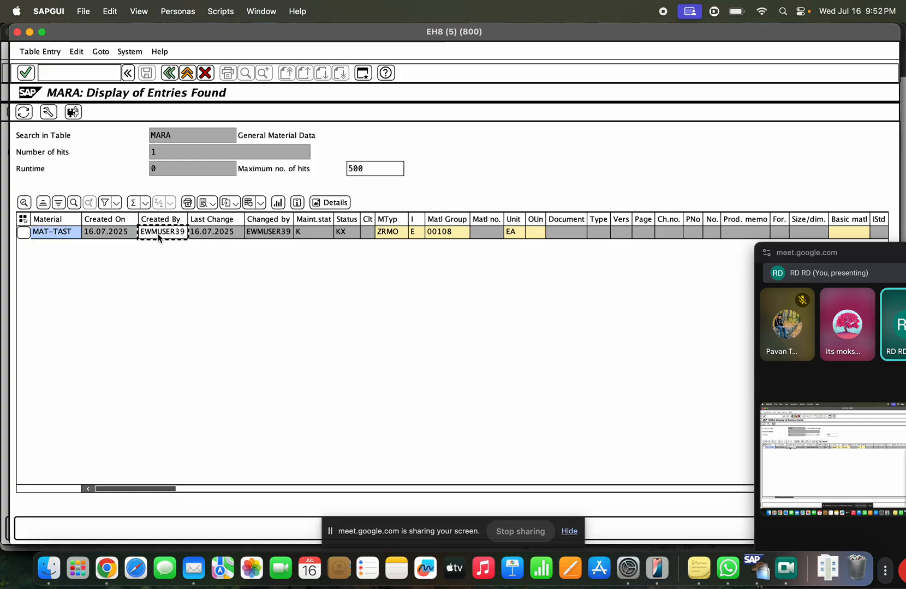
click(207, 235)
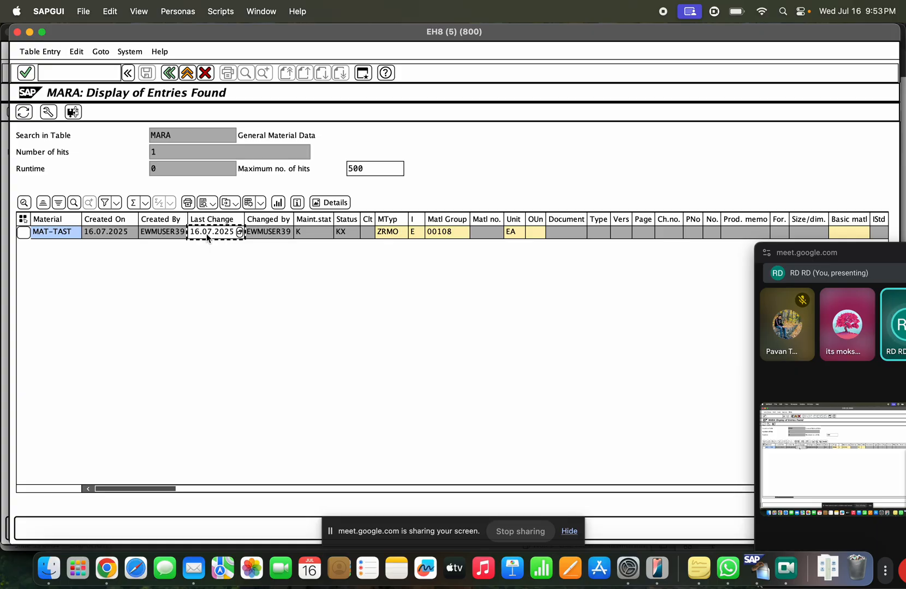
click(270, 233)
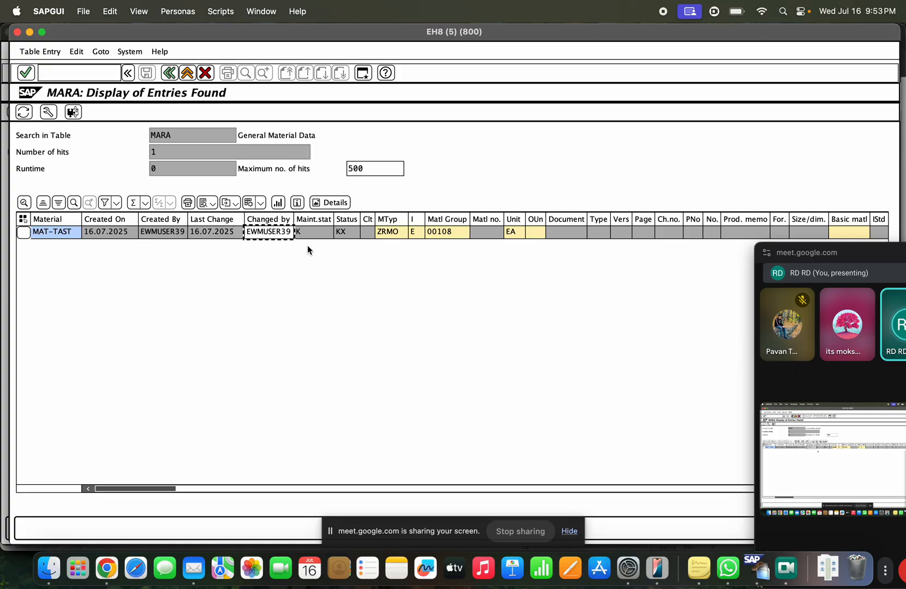
click(317, 234)
click(347, 234)
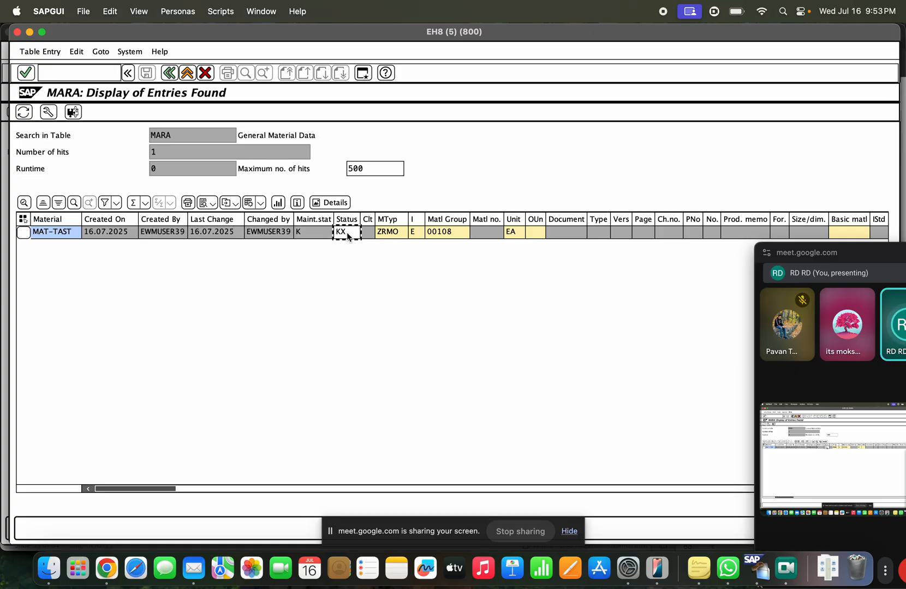
click(316, 233)
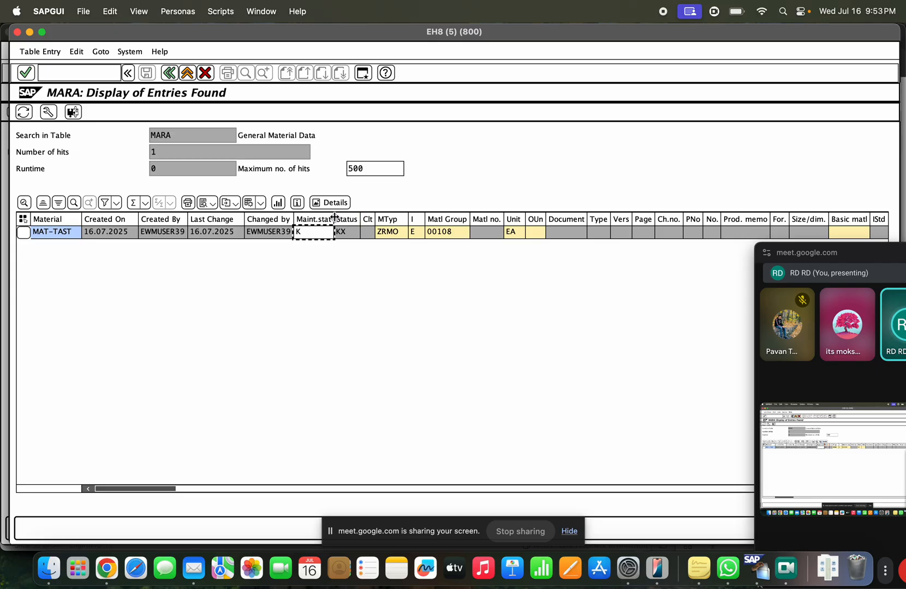
Step: Widen the Maint.stat column to show Complete status and compare it with Status
drag(335, 218, 360, 215)
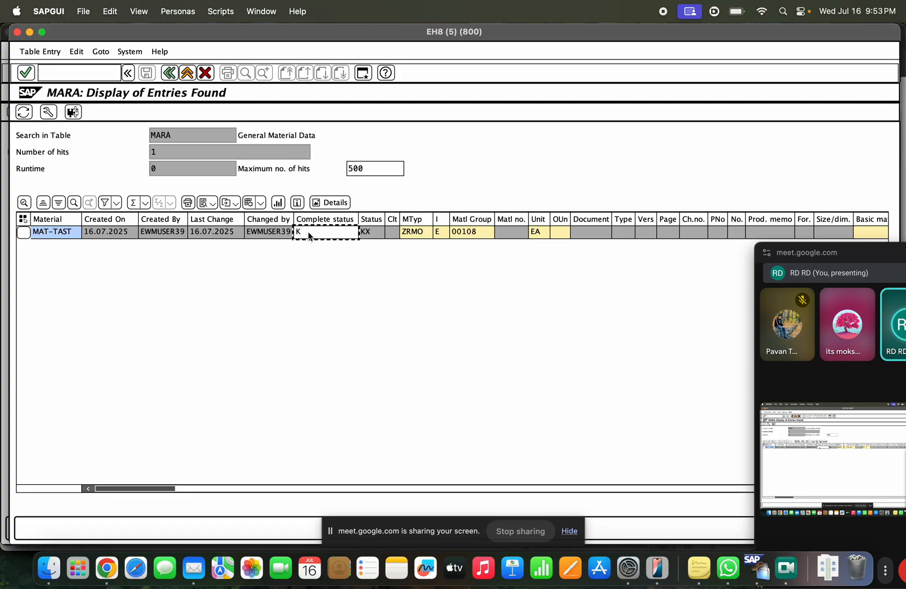
click(364, 238)
click(336, 235)
click(372, 233)
click(353, 235)
Step: Check material type ZRMO, material group 00108 and base unit EA, then scroll the list right
click(421, 233)
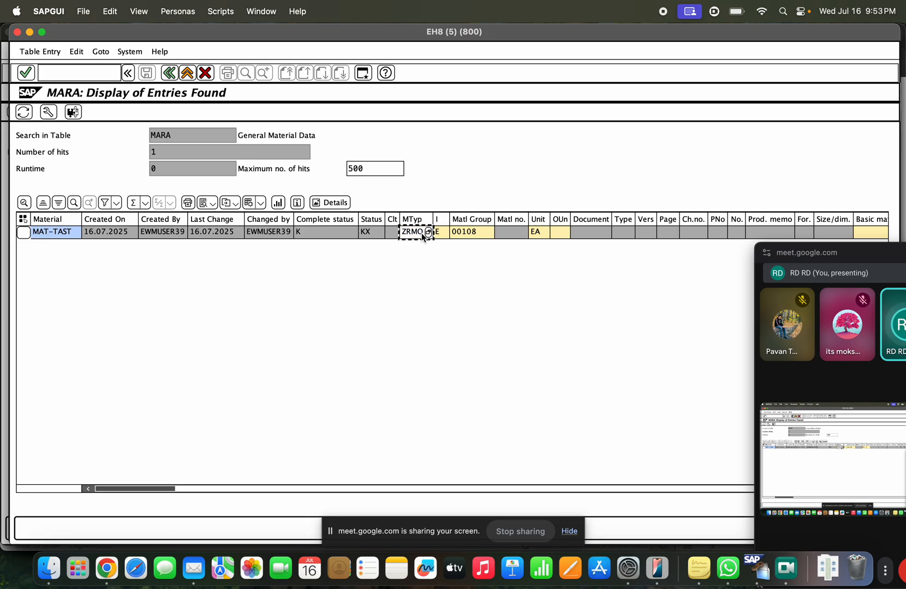
click(443, 233)
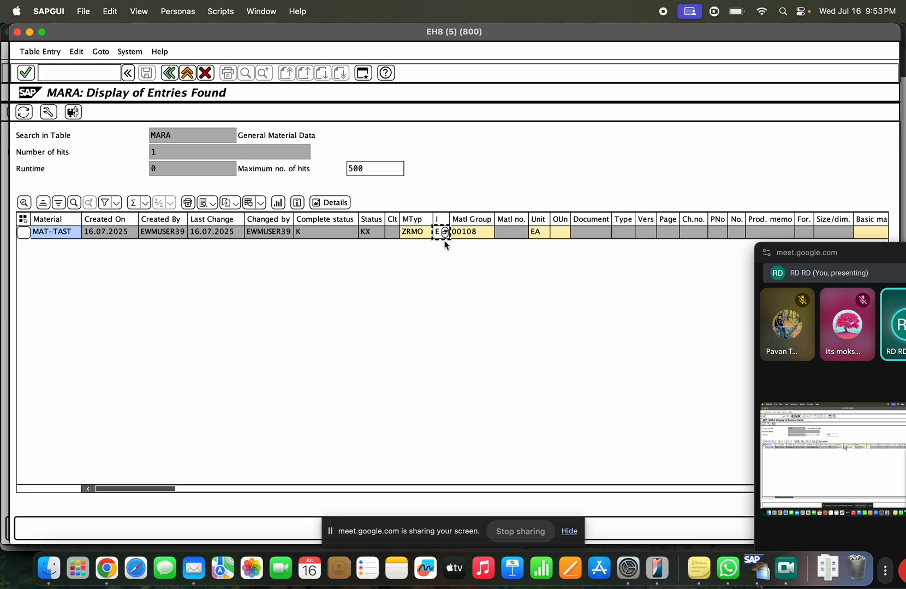
click(472, 232)
click(514, 234)
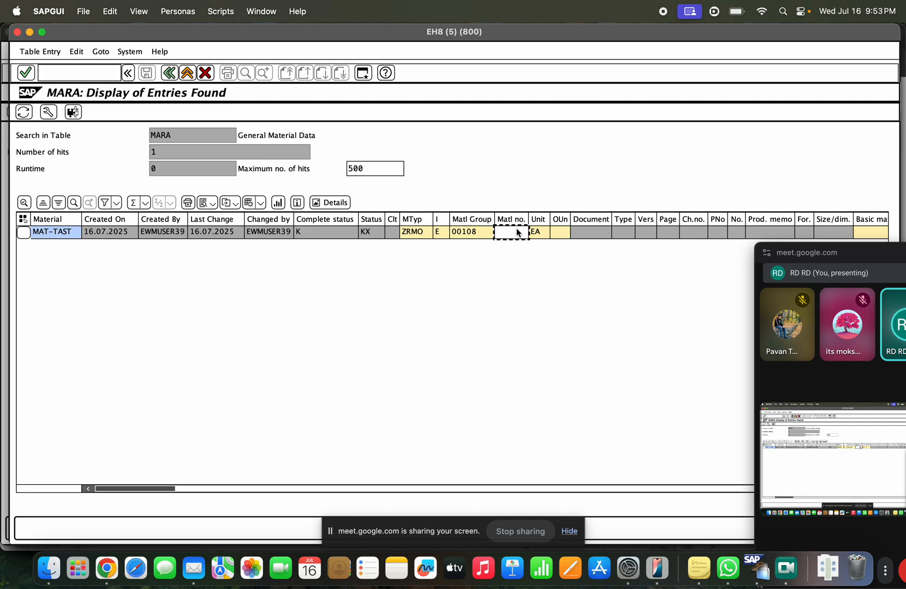
click(540, 232)
drag(218, 488, 360, 490)
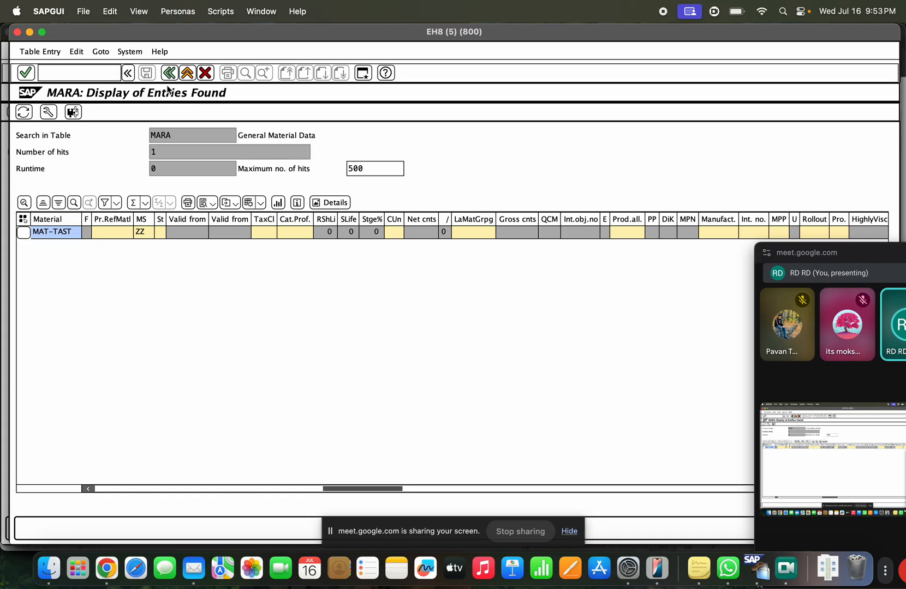
click(159, 134)
Step: Query table MARC for MAT-TAST, which returns no values, then go back to Easy Access
key(BackSpace)
text(c)
key(Return)
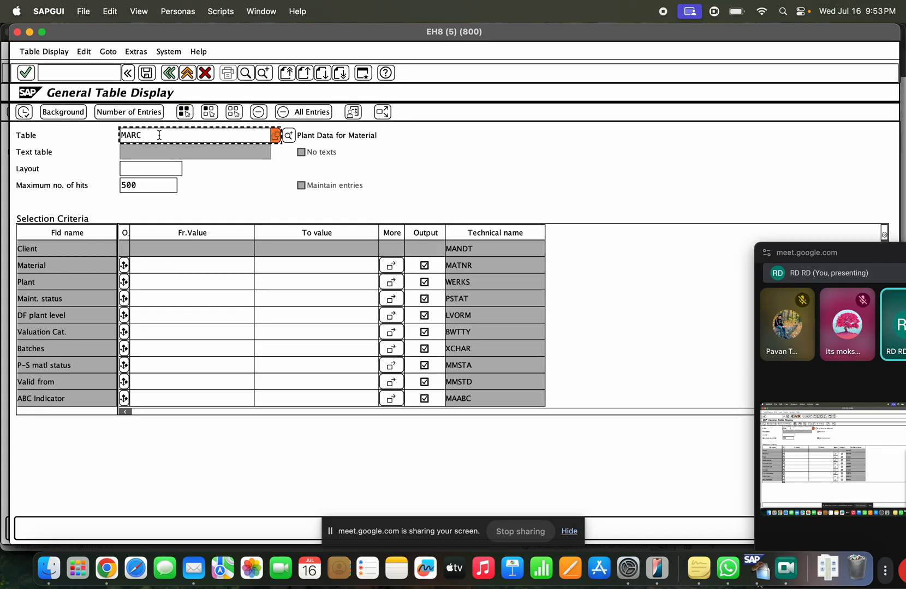
click(162, 265)
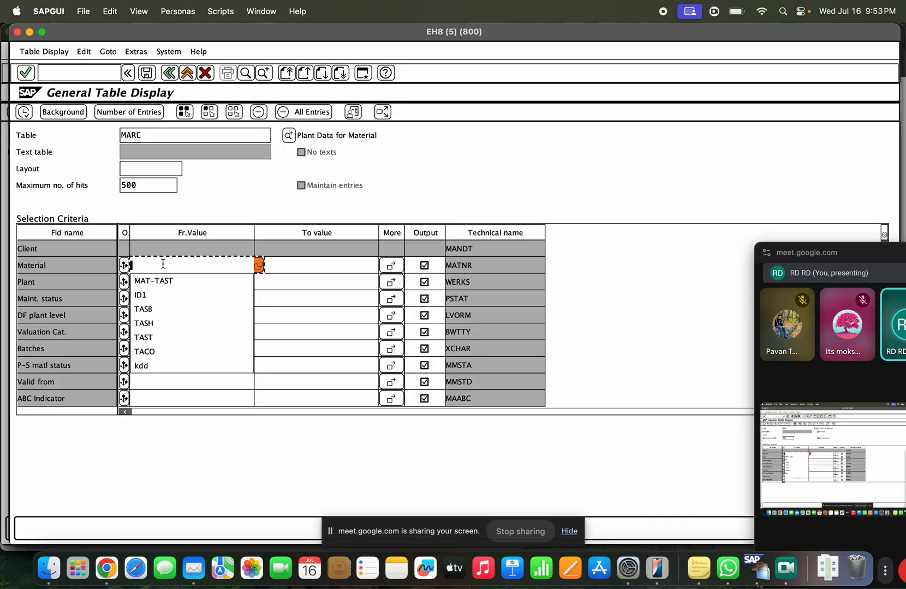
click(164, 275)
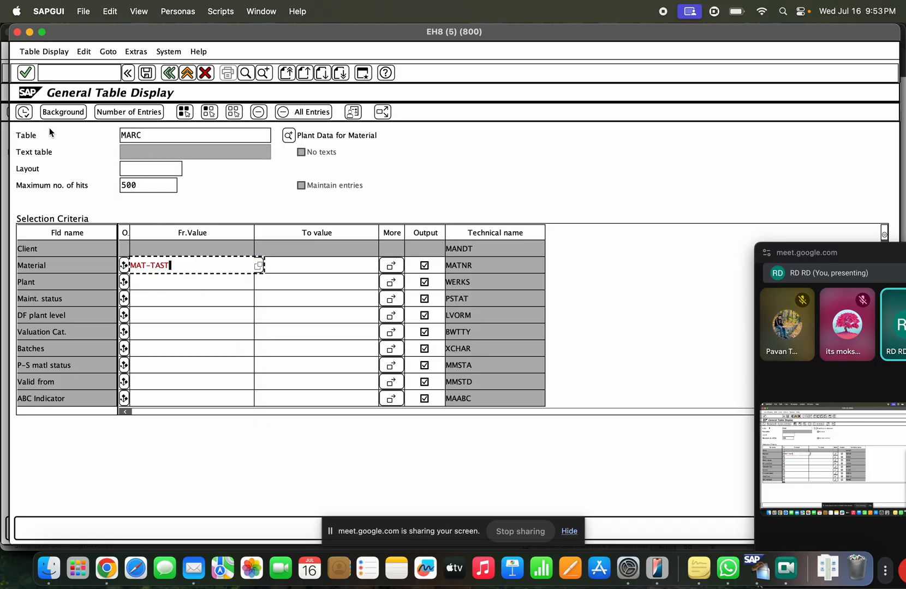
click(25, 114)
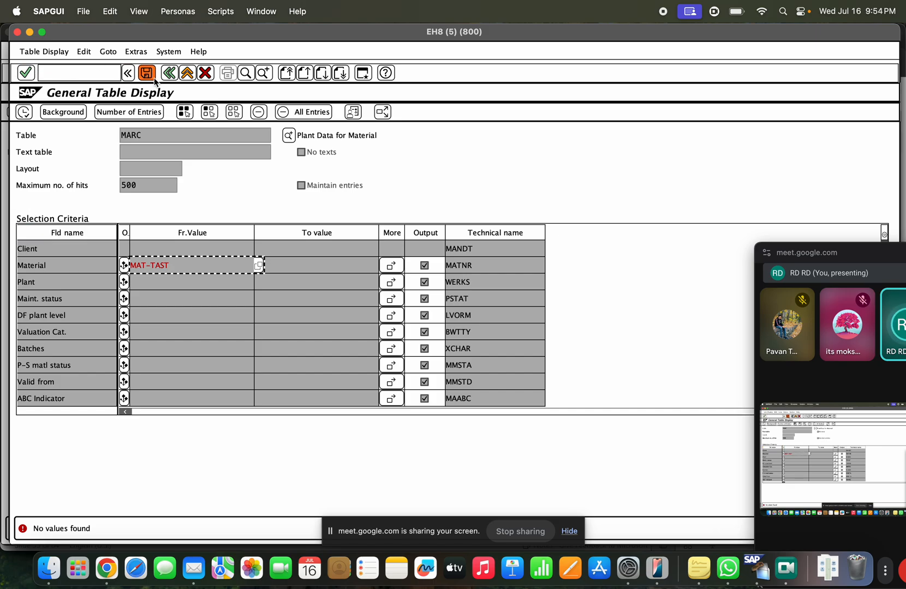
click(169, 73)
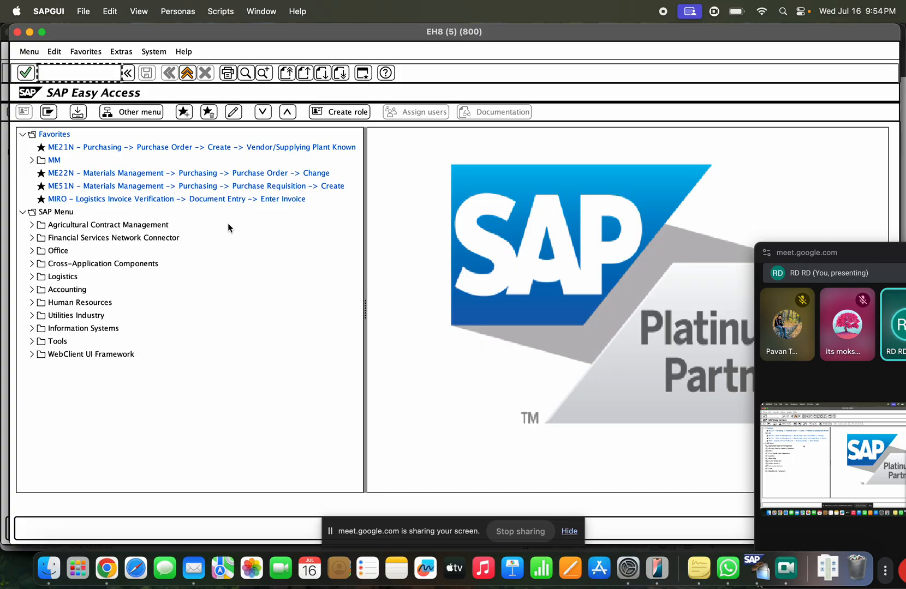
Step: Start MM01 with MAT-TAST from history, then exit back to SAP Easy Access
text(mm01)
key(Return)
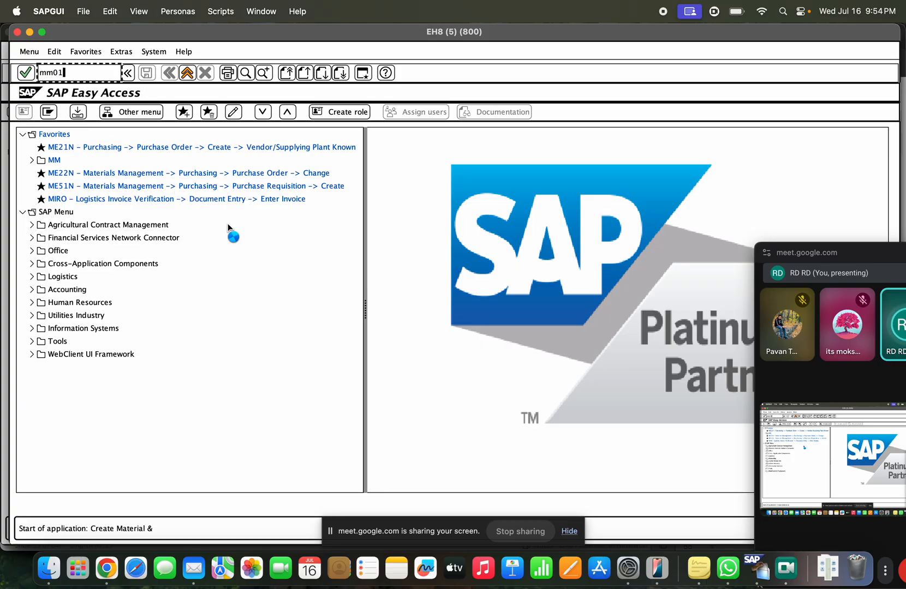
key(Down)
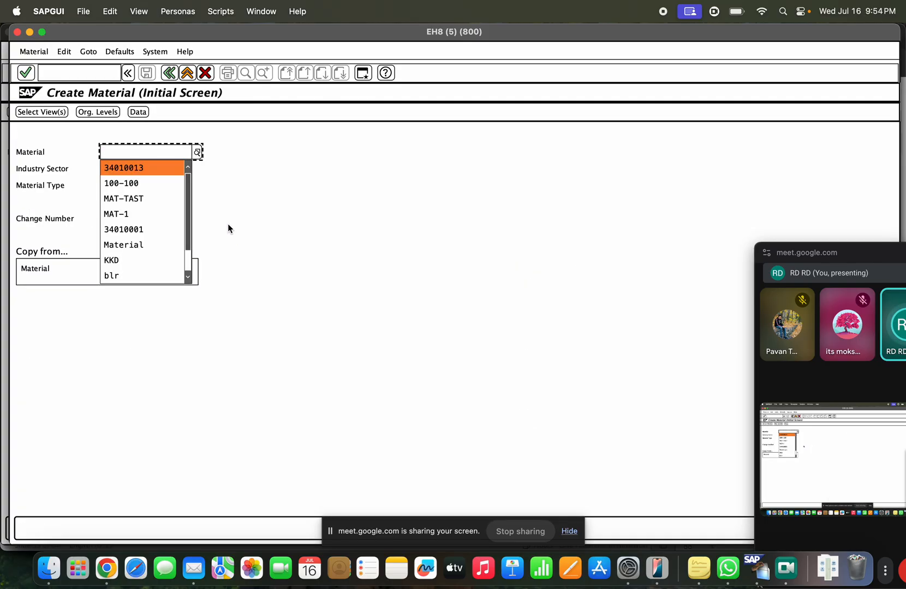
key(Down)
key(Down)
key(Return)
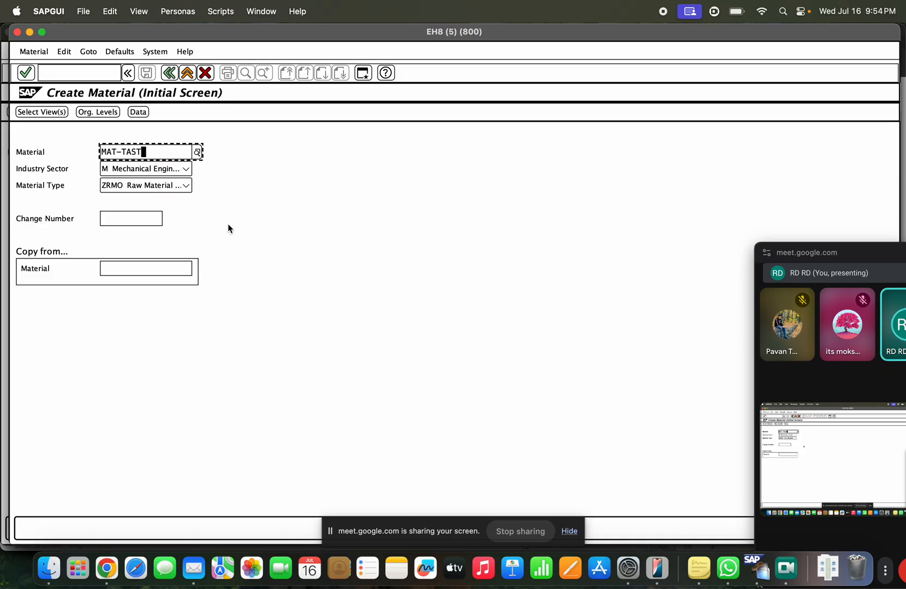
key(Return)
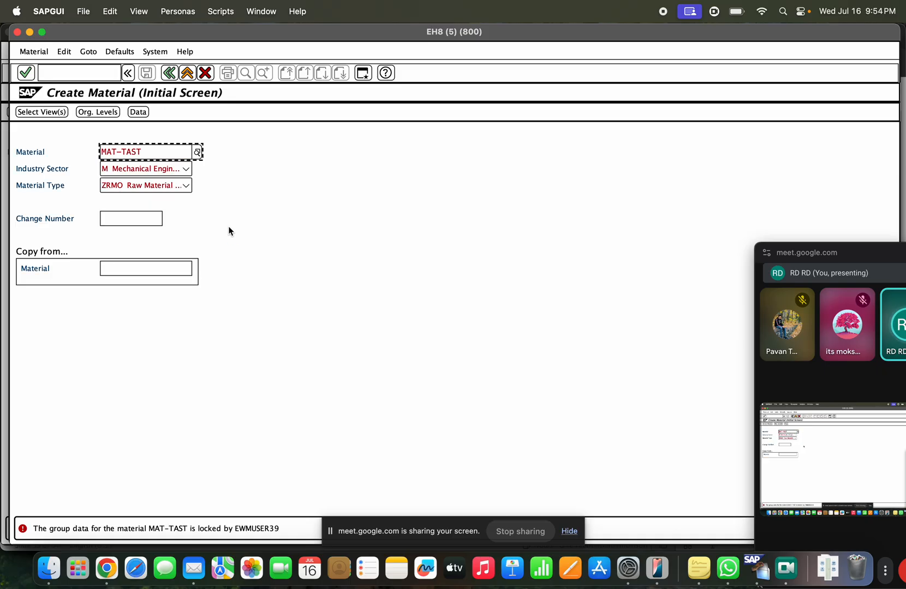
key(super+Tab)
key(super+Tab)
click(187, 76)
click(182, 75)
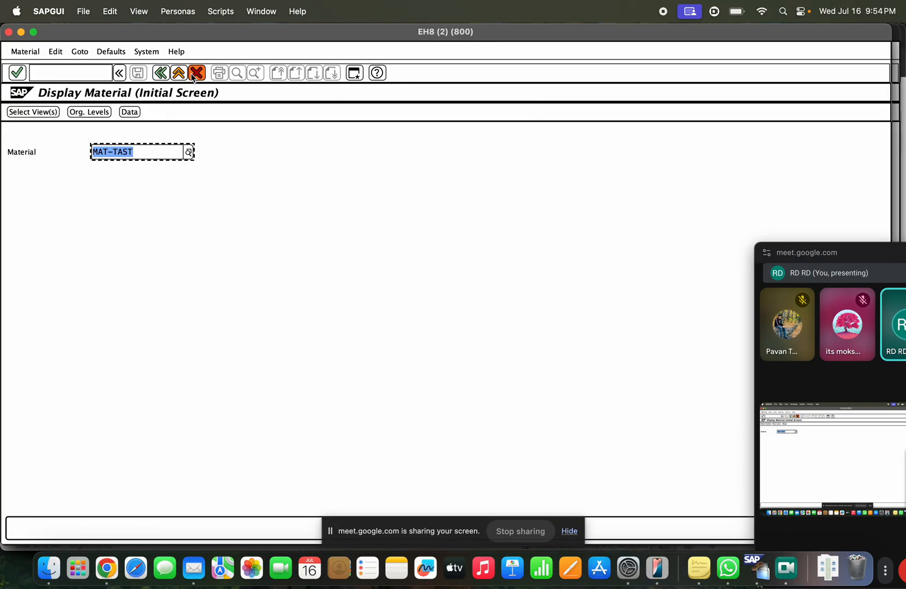
click(179, 74)
Step: Retry MM01, cancel out again and close the extra session
text(mm01)
key(Return)
key(Return)
key(Escape)
key(Down)
key(Down)
key(Down)
key(Return)
key(Return)
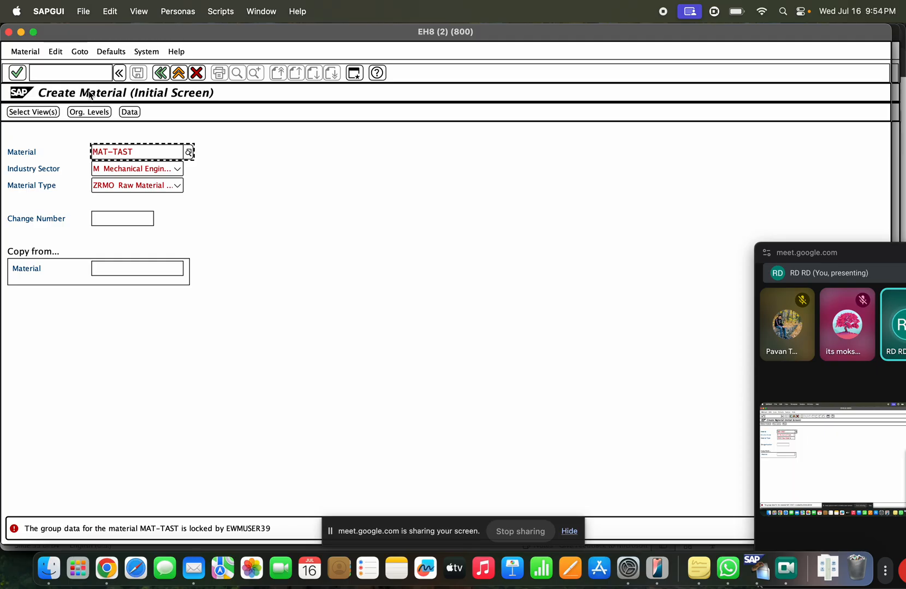
key(Escape)
click(162, 77)
click(175, 75)
click(174, 76)
Step: Run MM01 again, choose MAT-TAST from the history and proceed to view selection
text(mm01)
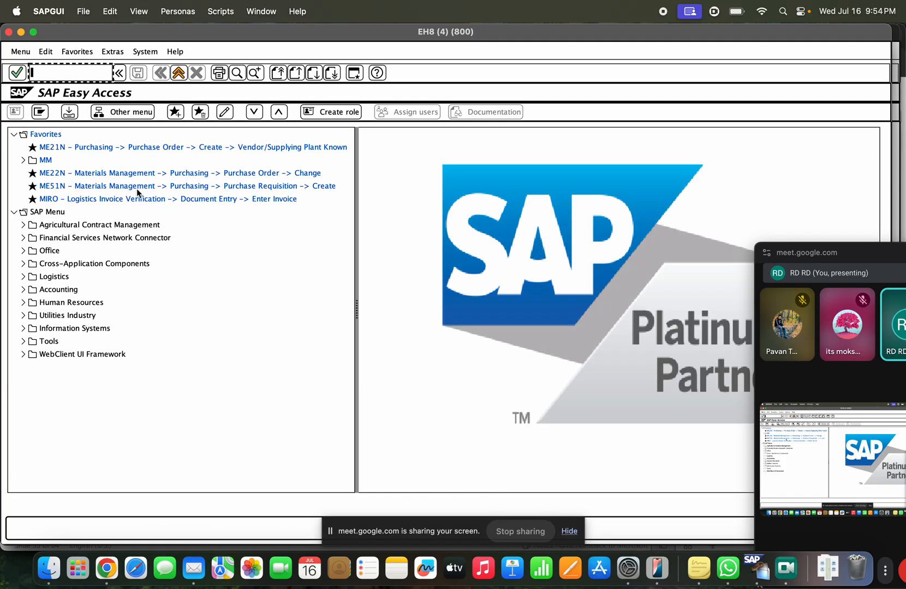
key(Return)
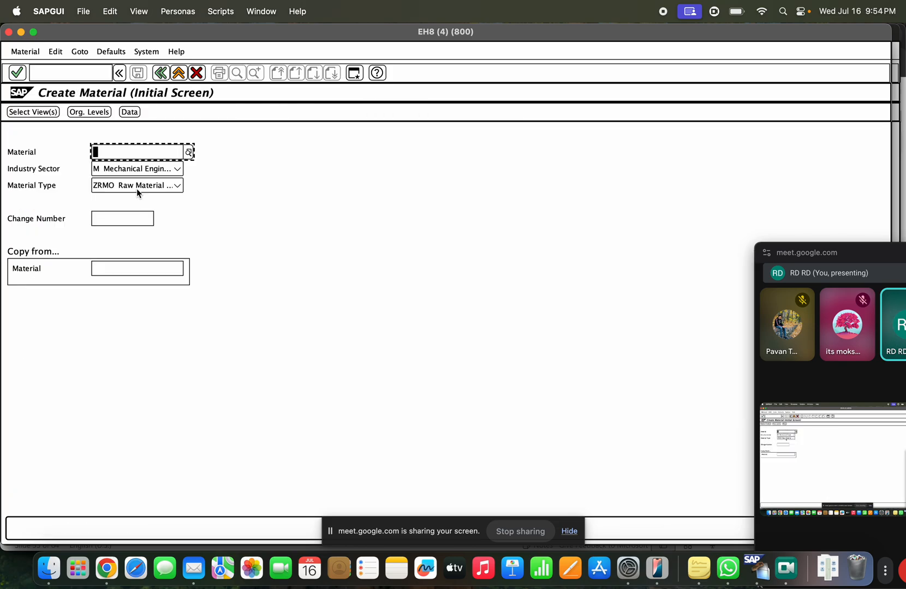
key(Down)
key(Down)
key(Down)
key(Return)
key(Return)
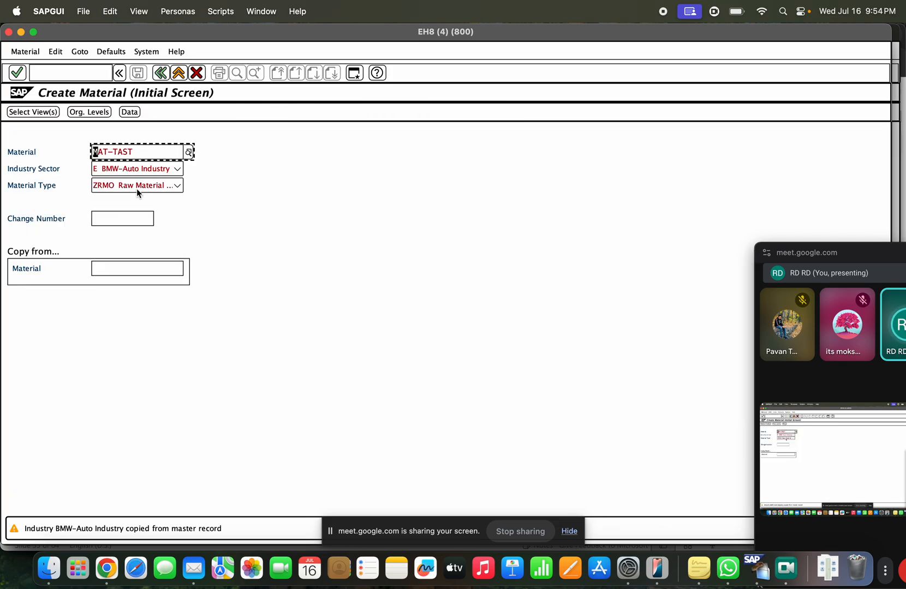
key(Return)
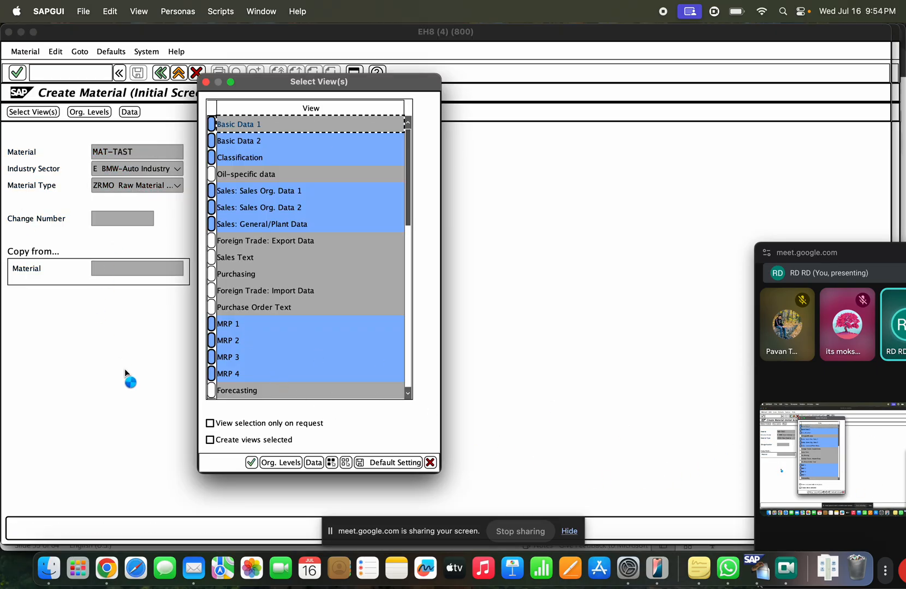
Step: Select only the Purchasing view and enter plant TASB as the organisational level
click(345, 462)
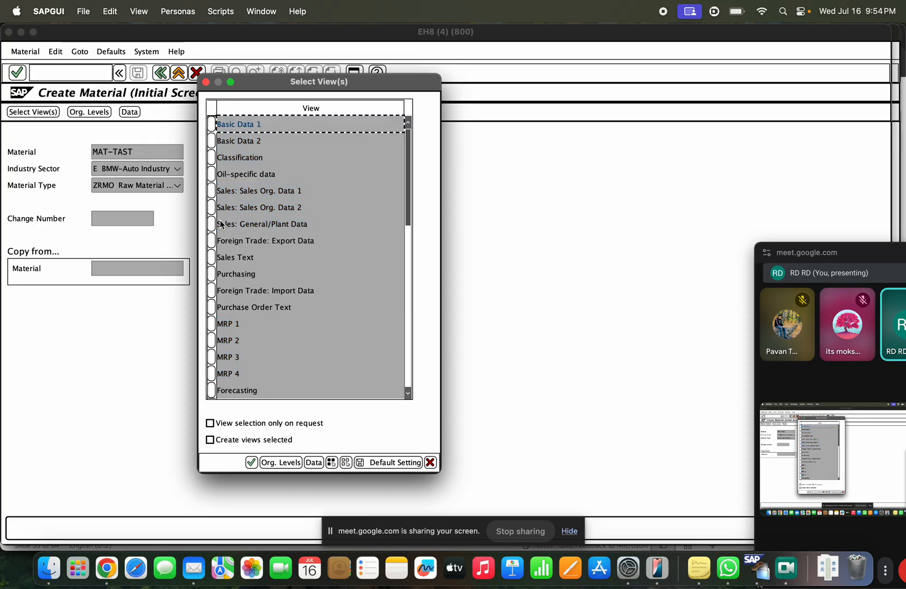
click(213, 274)
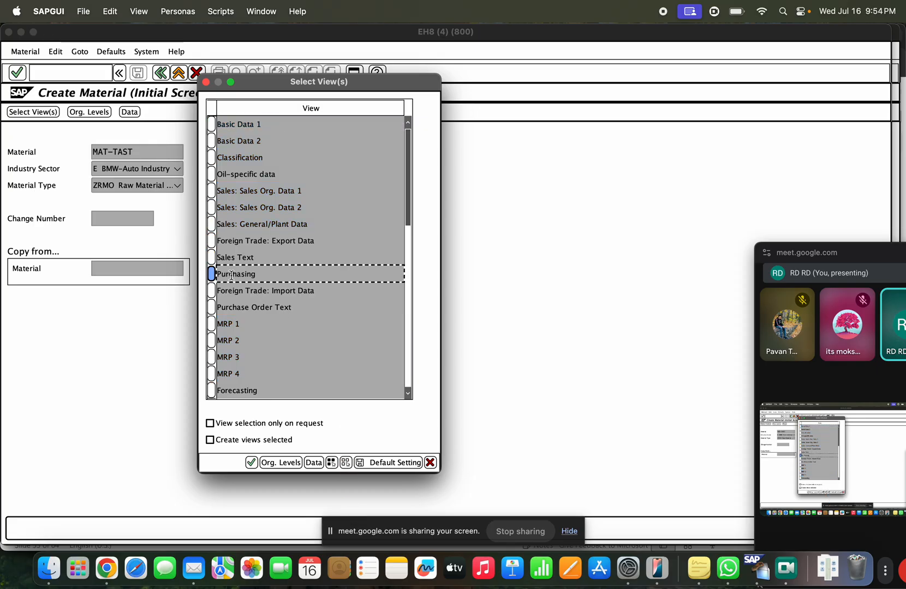
key(Return)
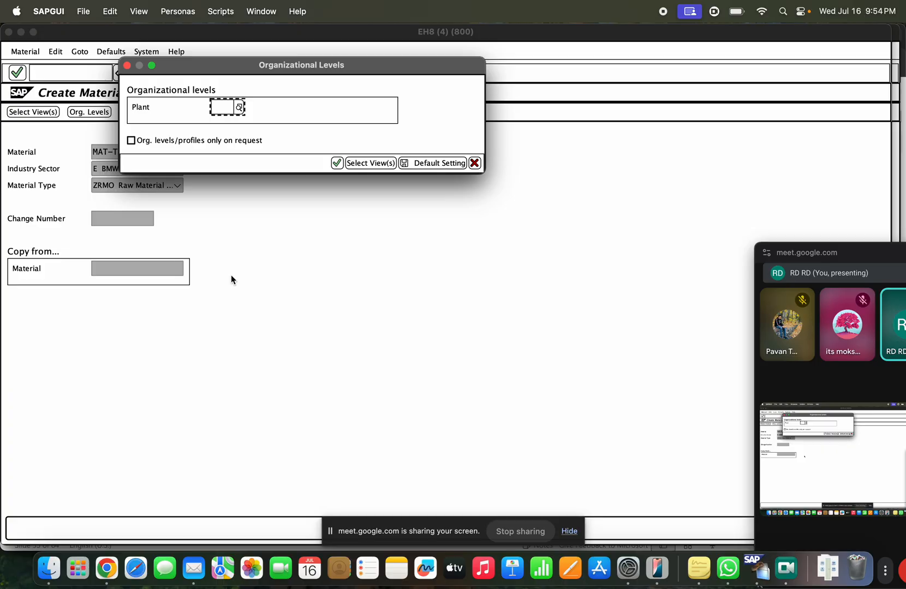
text(TAS)
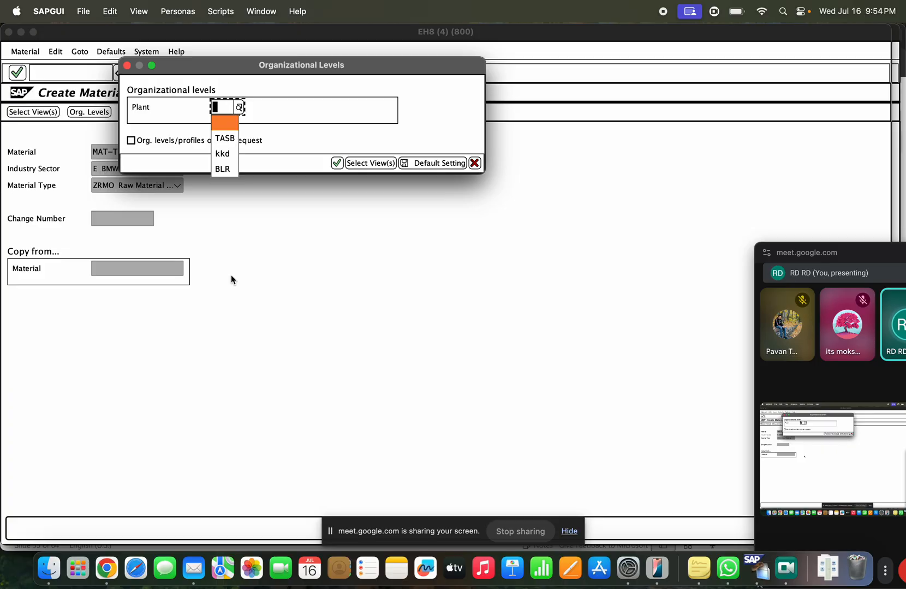
text(B)
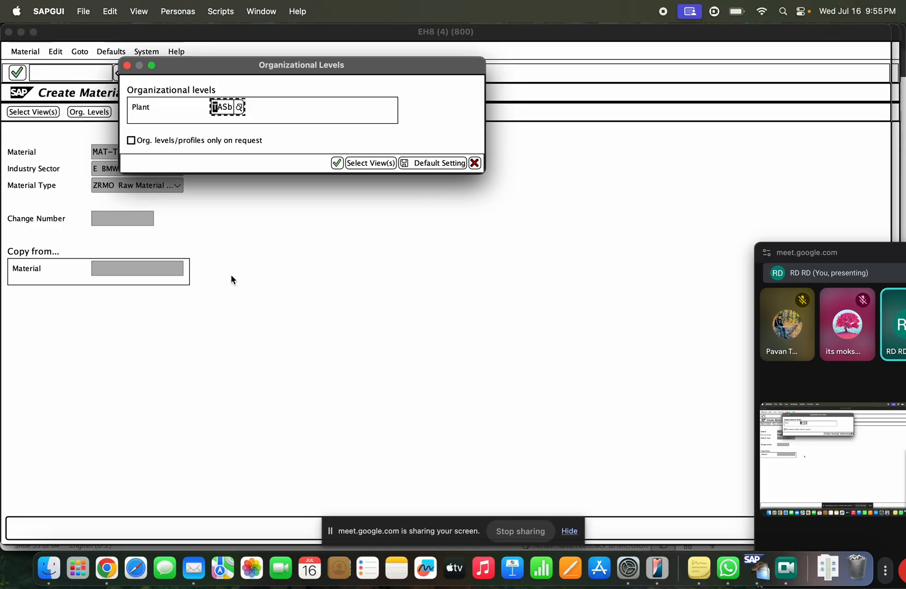
key(Return)
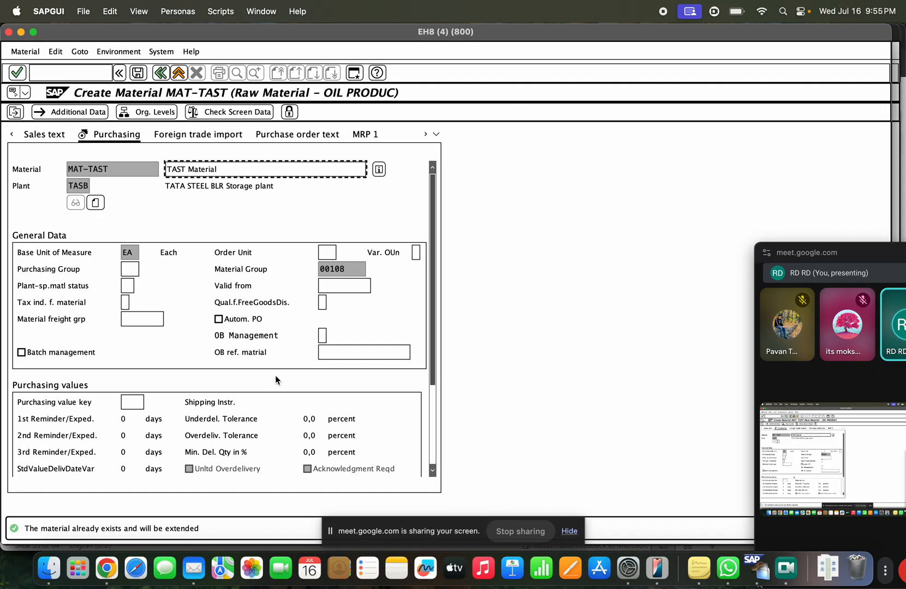
Step: Set the order unit to BAG from the possible-values list
click(326, 254)
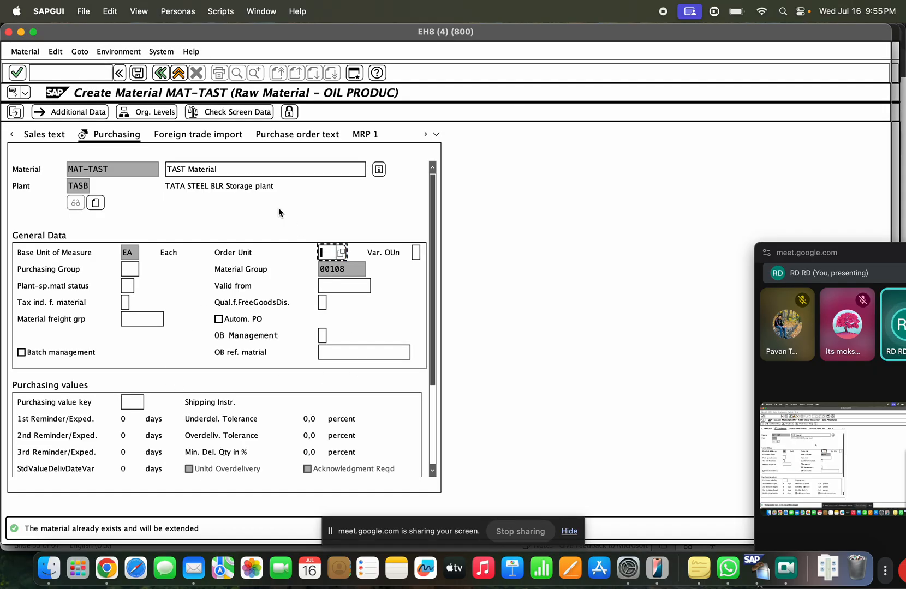
key(Return)
click(326, 252)
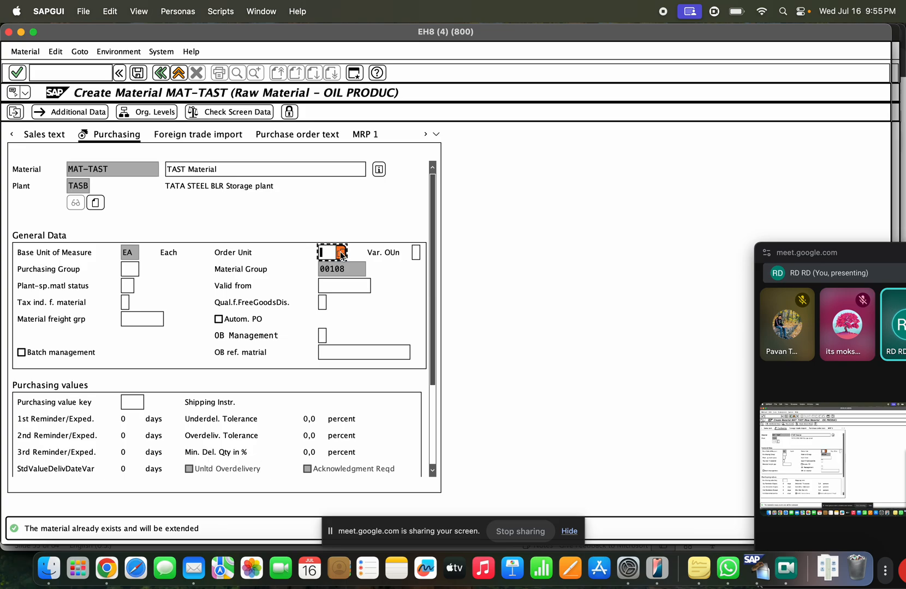
click(342, 252)
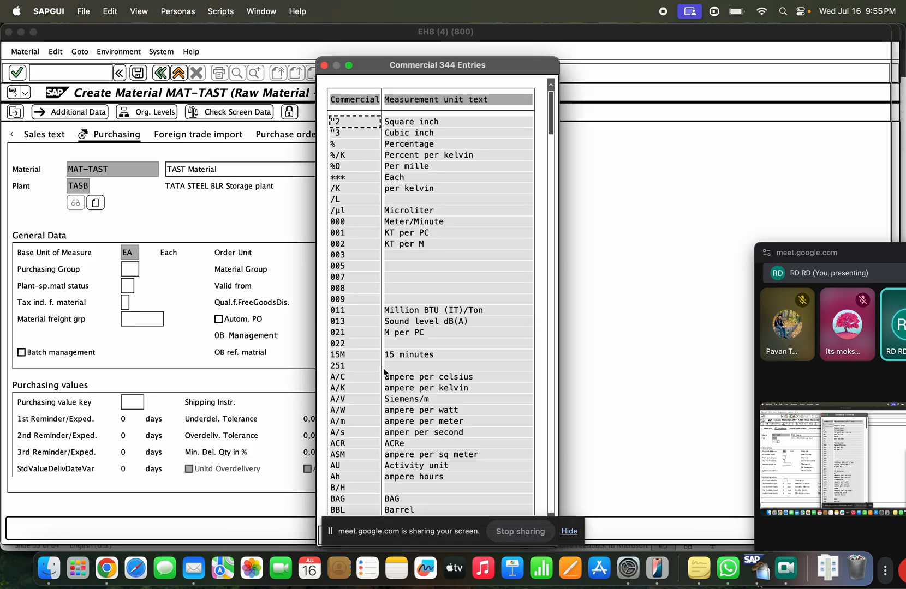
click(393, 499)
double_click(392, 499)
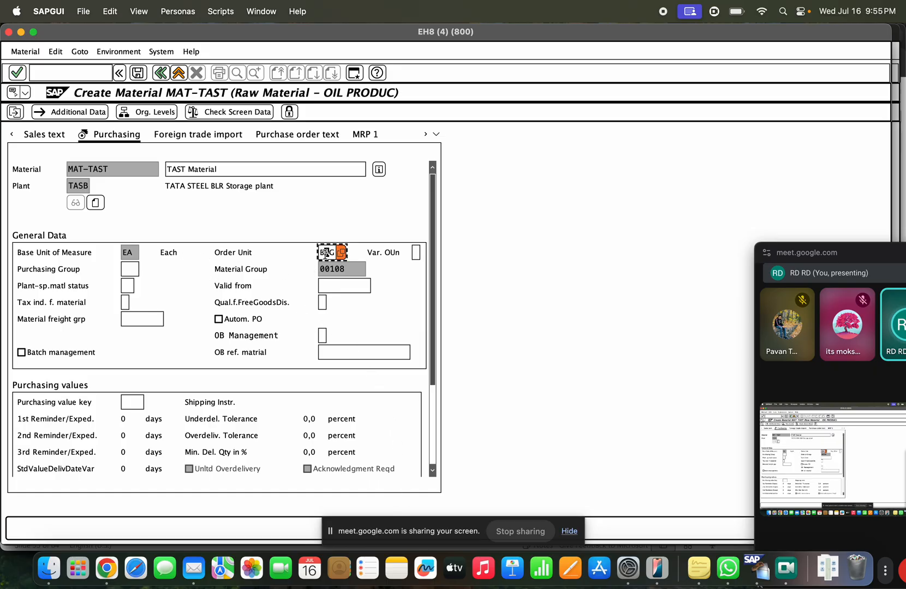
click(129, 247)
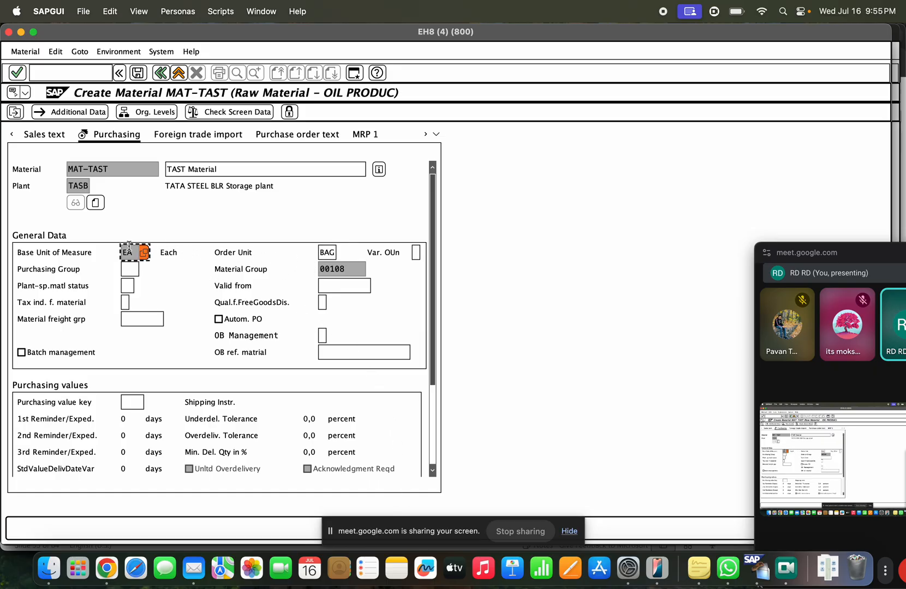
key(Return)
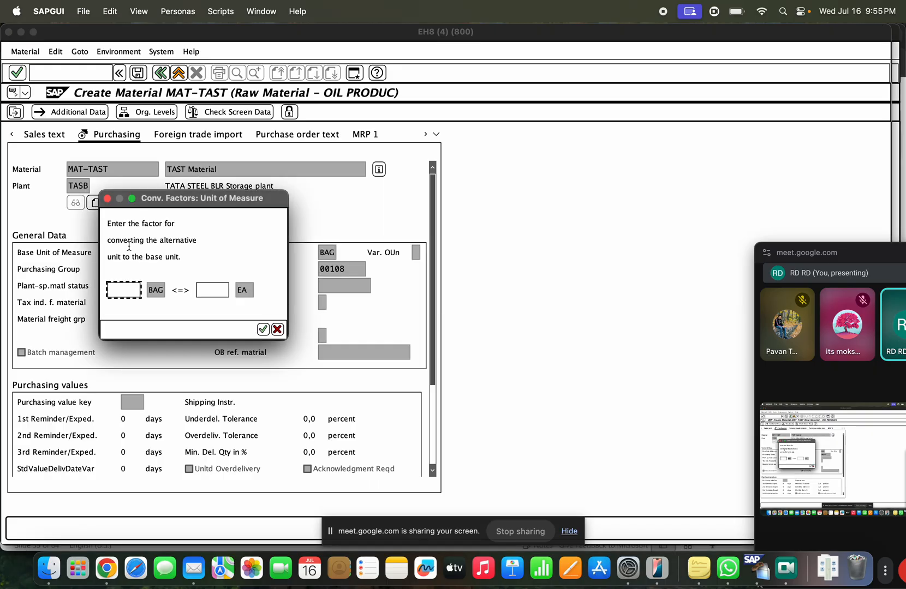
Step: Enter the conversion factor 1 BAG = 1000 EA and confirm it
text(1)
key(Tab)
text(1000)
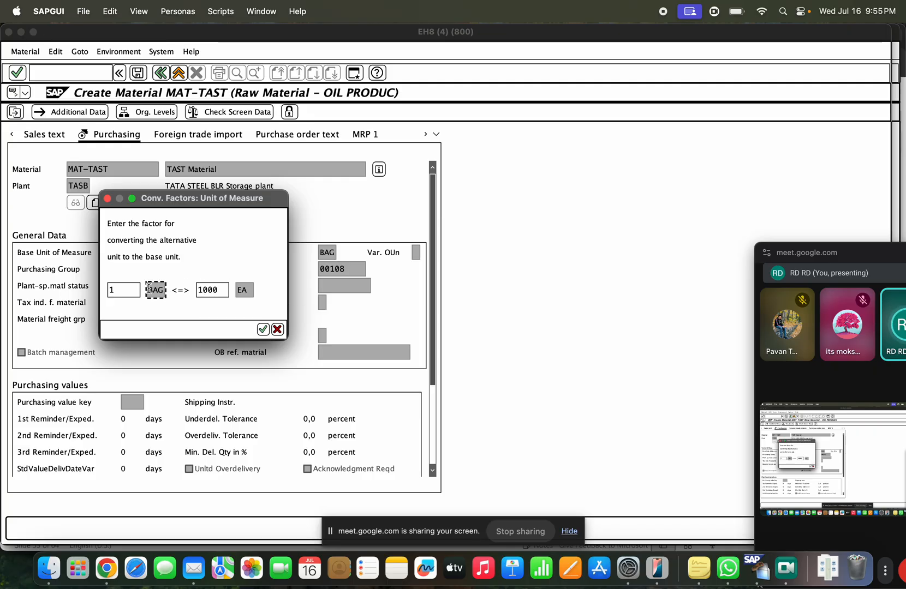
drag(220, 289, 199, 287)
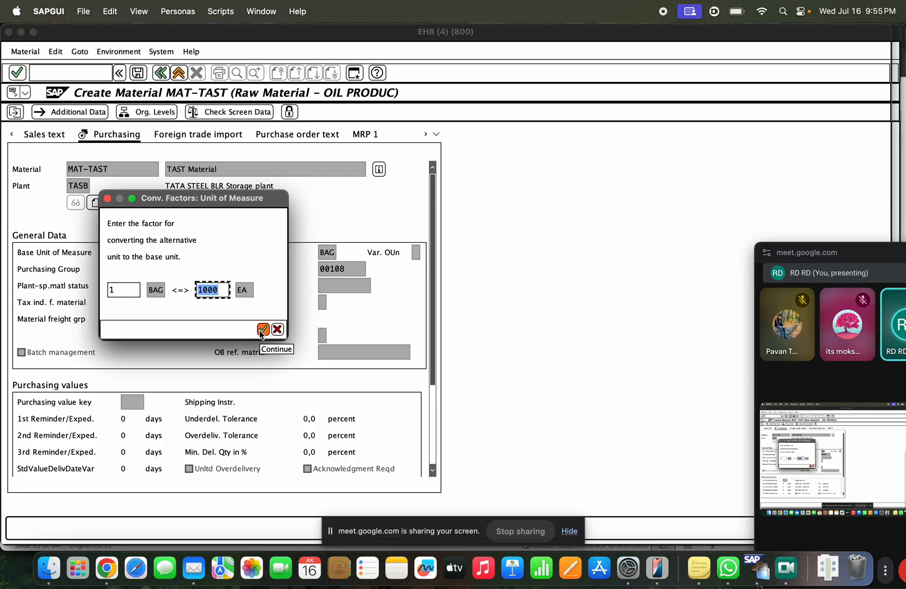
click(127, 288)
click(218, 290)
click(125, 288)
click(220, 291)
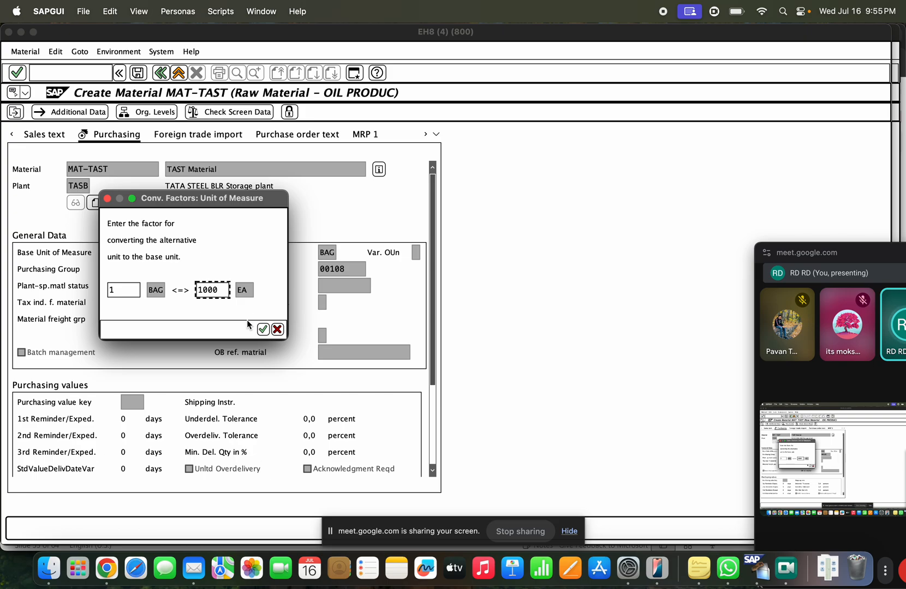
key(super+Tab)
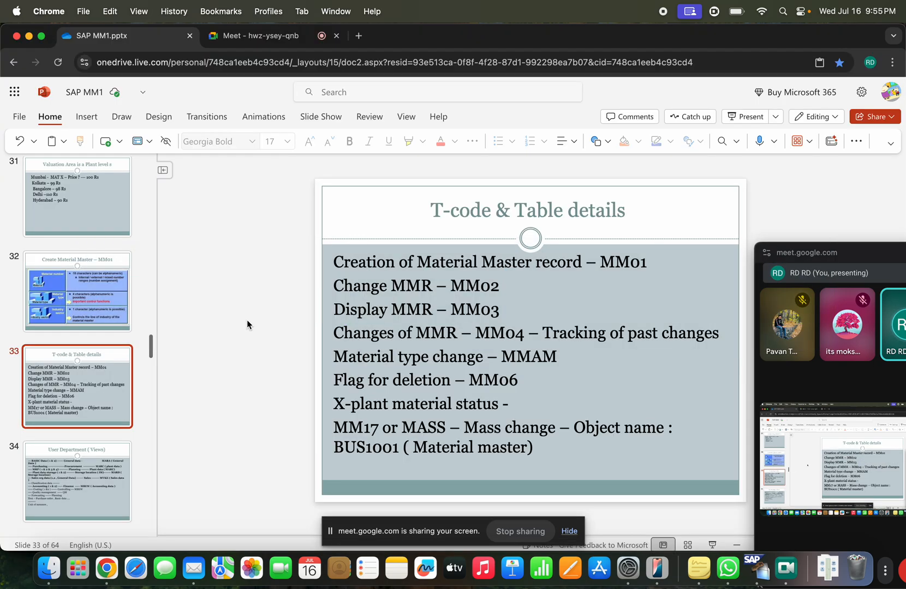
key(super+Tab)
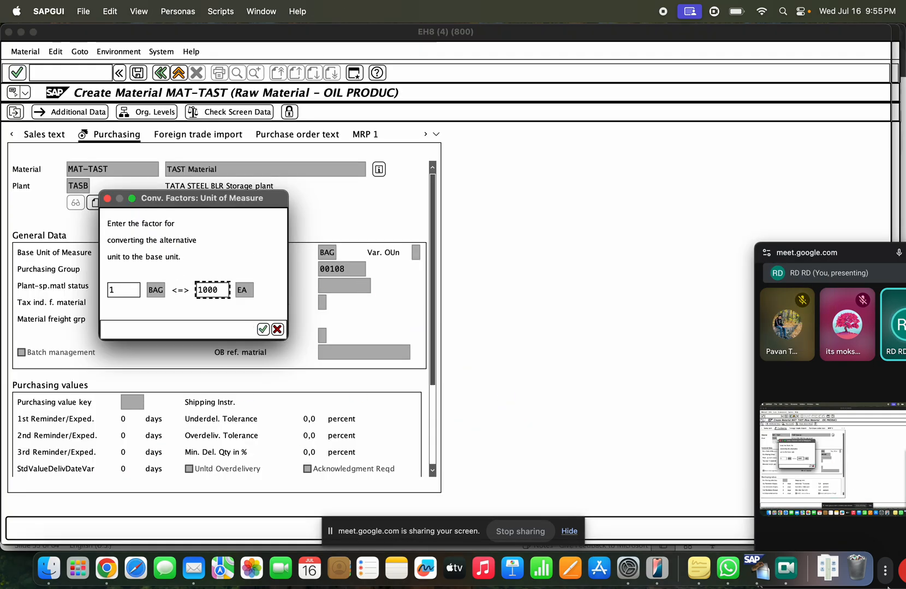
click(262, 329)
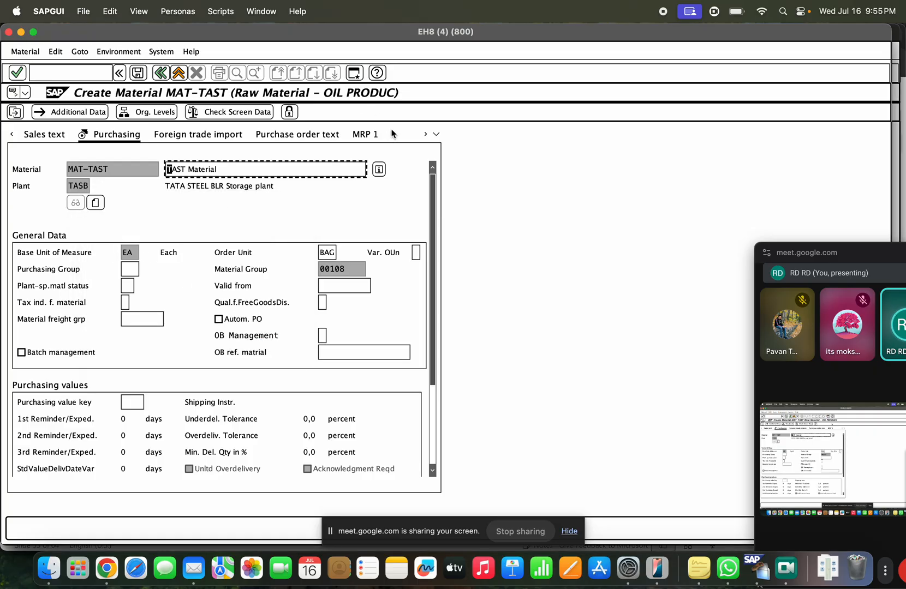
key(super+grave)
text(se16n)
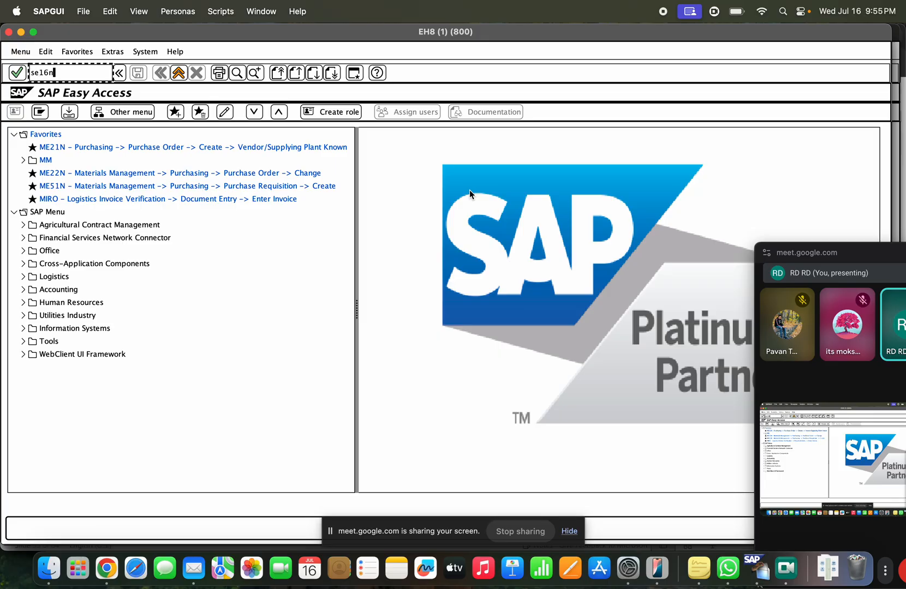
key(Return)
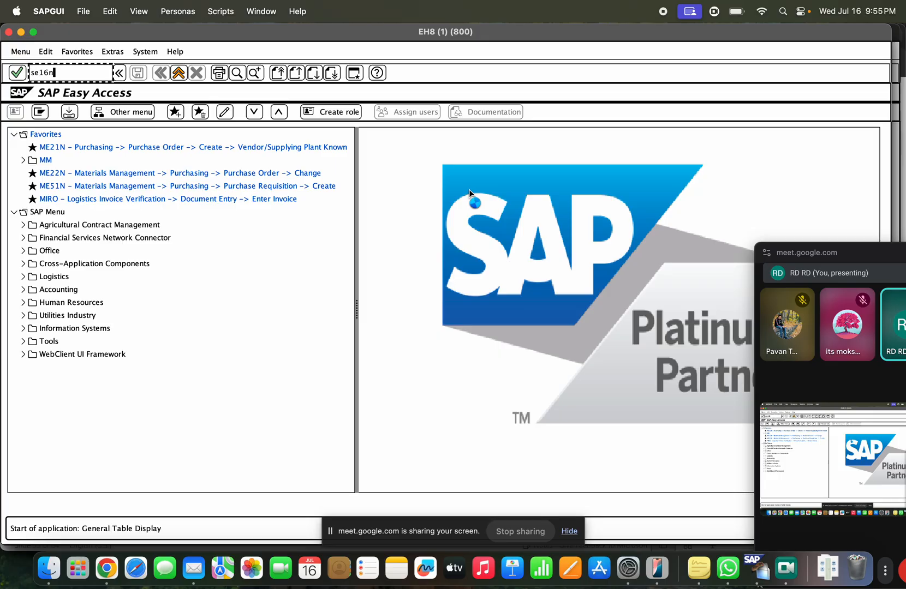
text(marm)
key(Return)
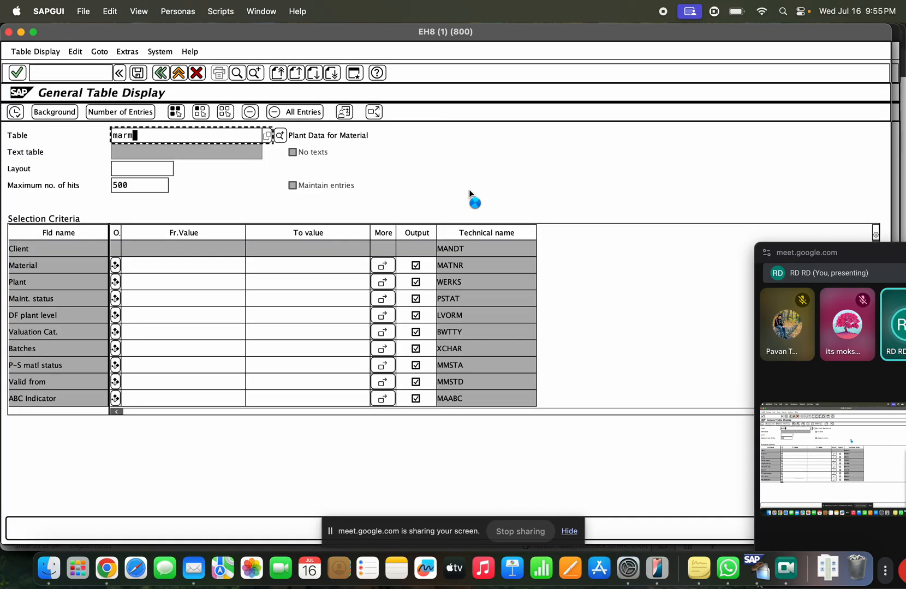
click(391, 137)
click(191, 267)
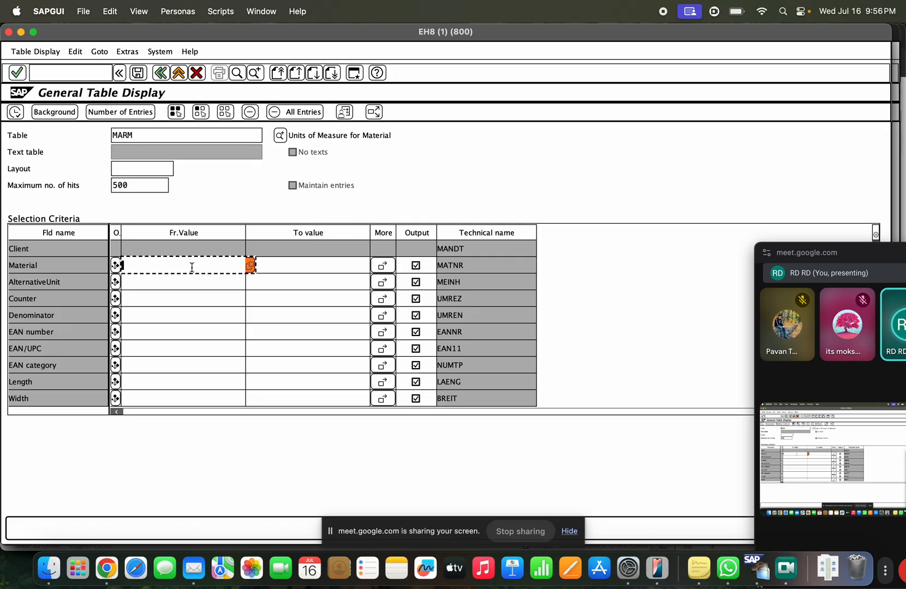
click(185, 279)
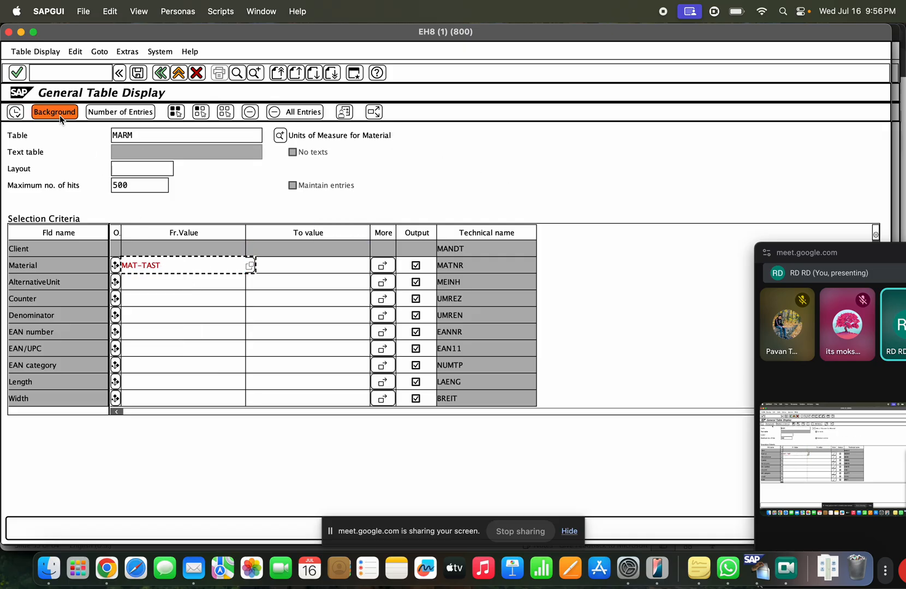
click(15, 112)
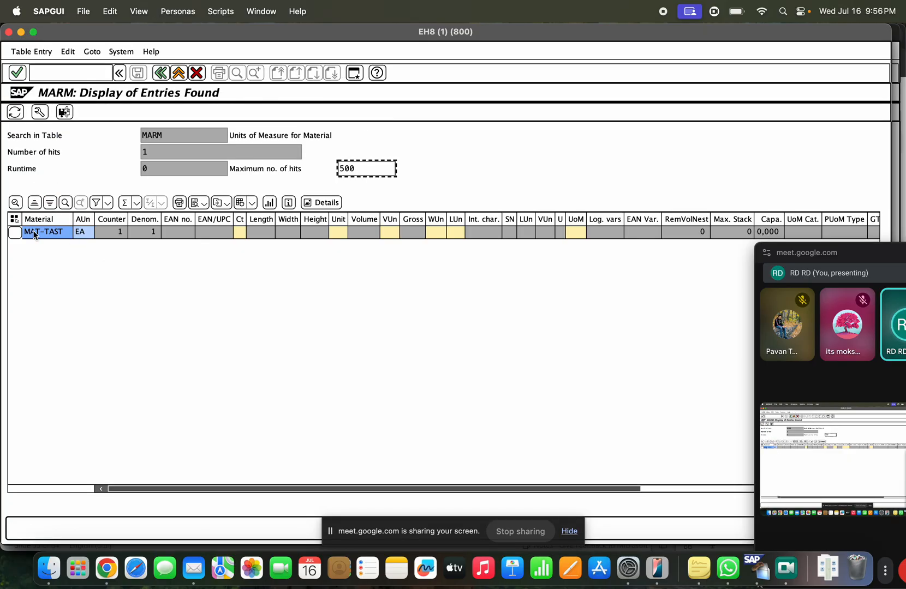
click(33, 230)
click(81, 233)
click(23, 35)
double_click(319, 251)
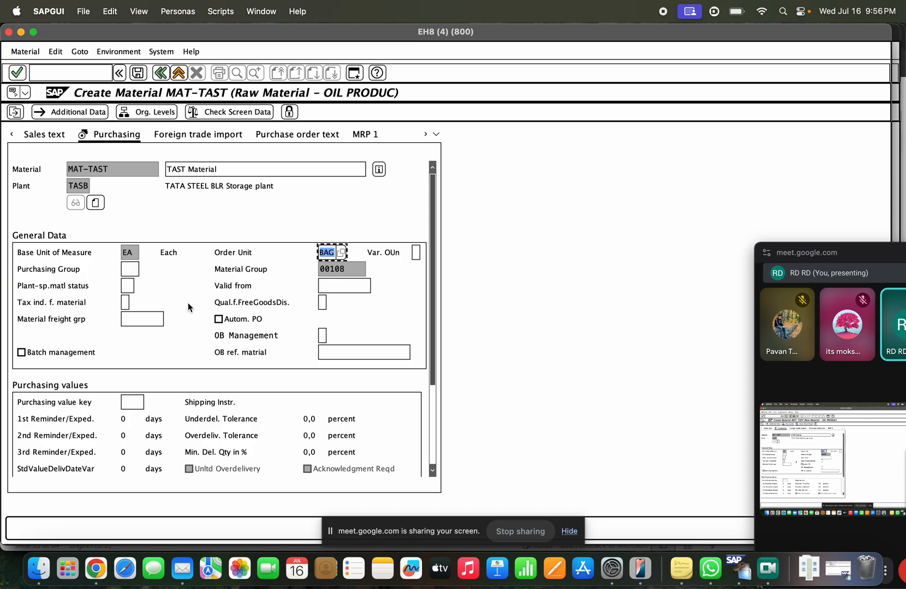
Step: Choose purchasing group 008 from the purchasing group list
click(134, 269)
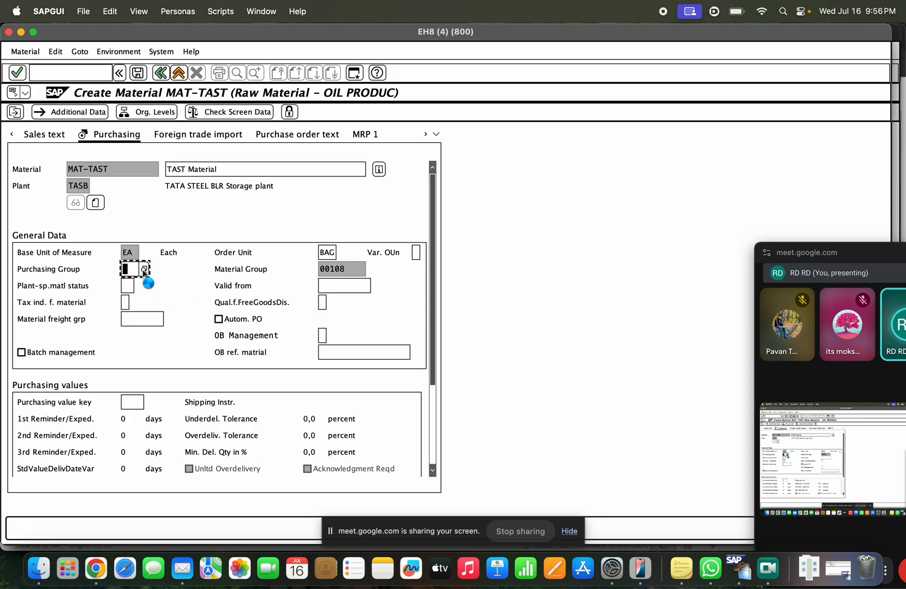
click(144, 270)
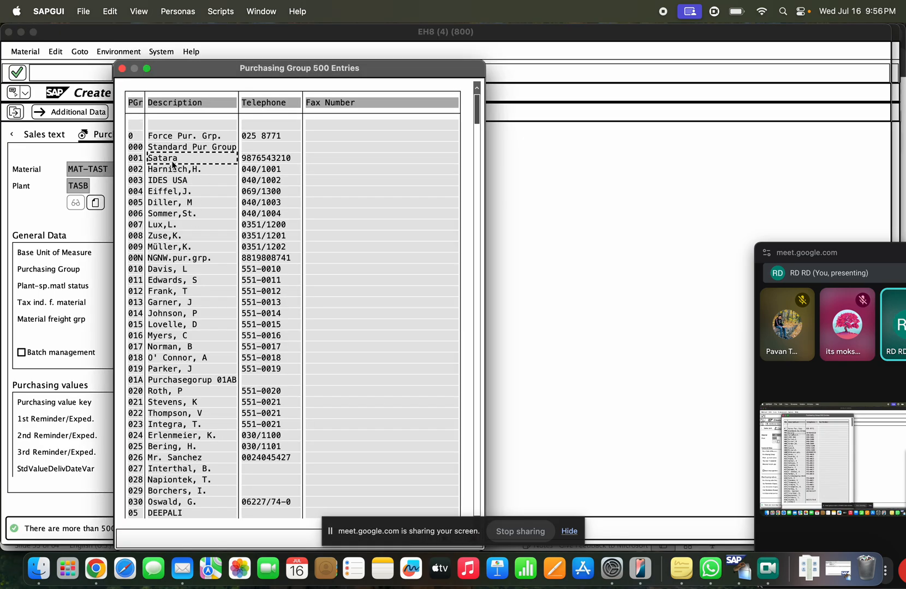
click(170, 191)
click(170, 203)
click(176, 235)
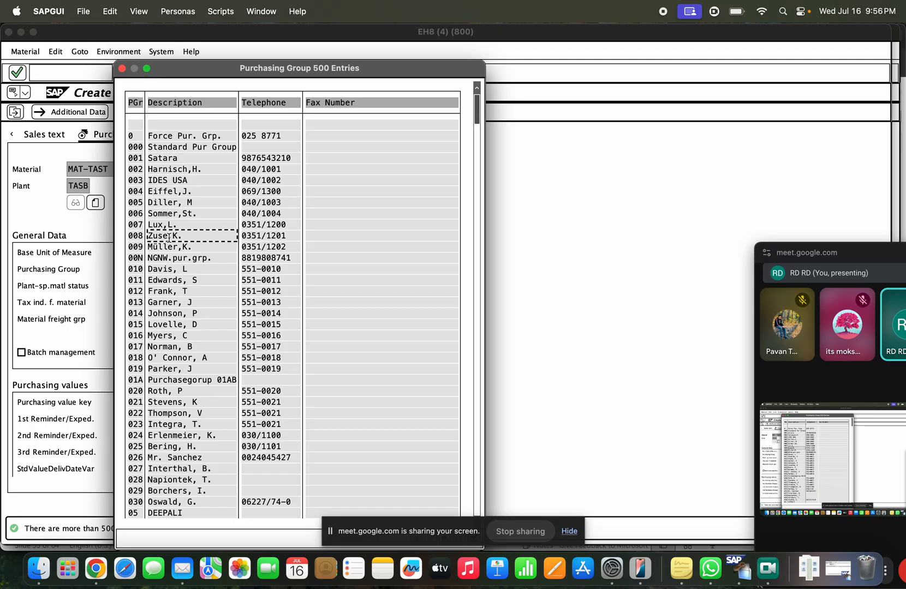
double_click(169, 237)
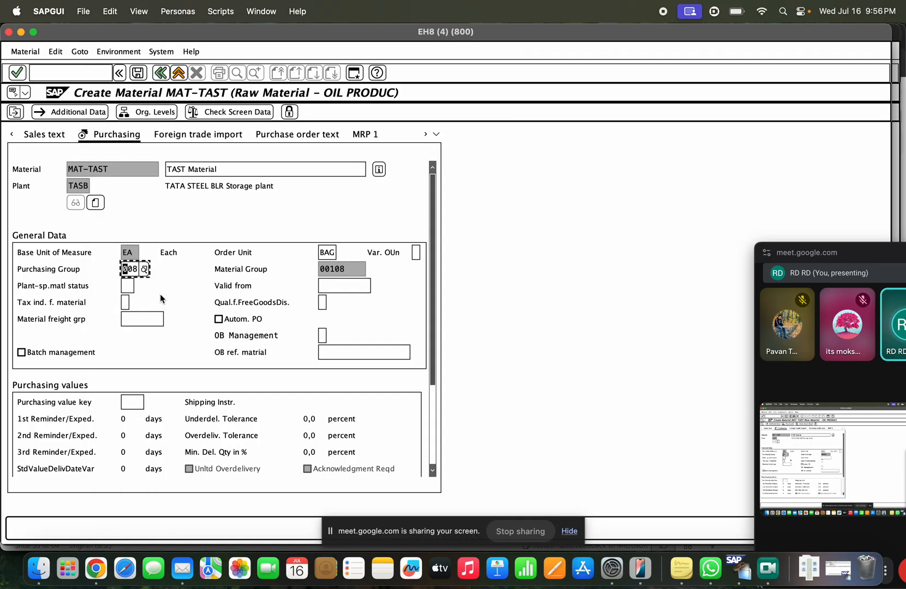
Step: Leave batch management and inspection stock off, then save material MAT-TAST
click(83, 353)
click(66, 354)
click(134, 399)
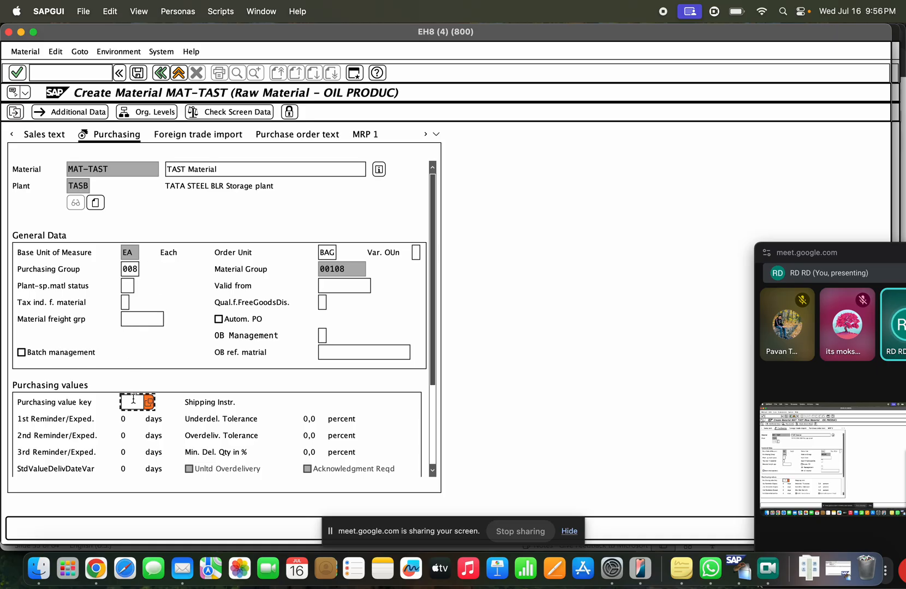
click(431, 420)
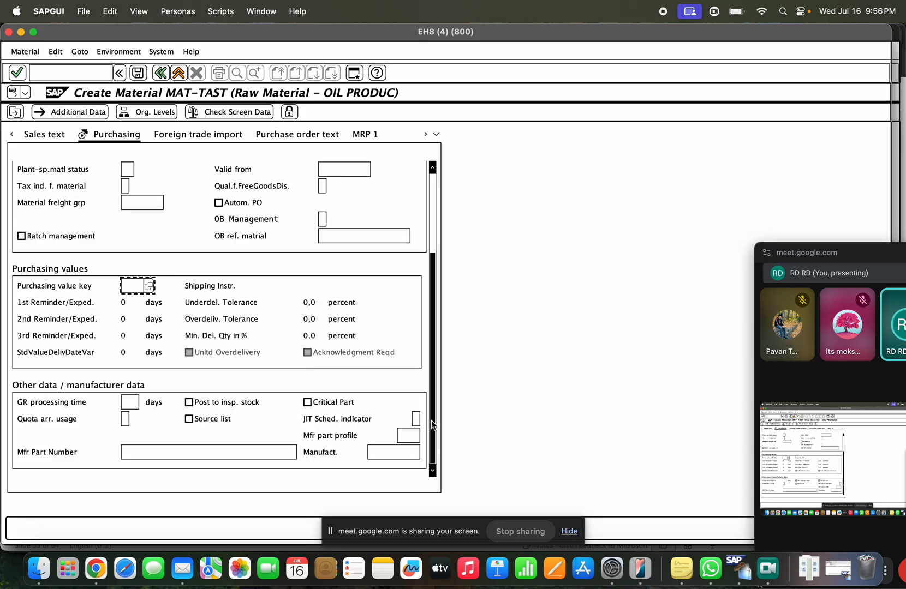
click(130, 404)
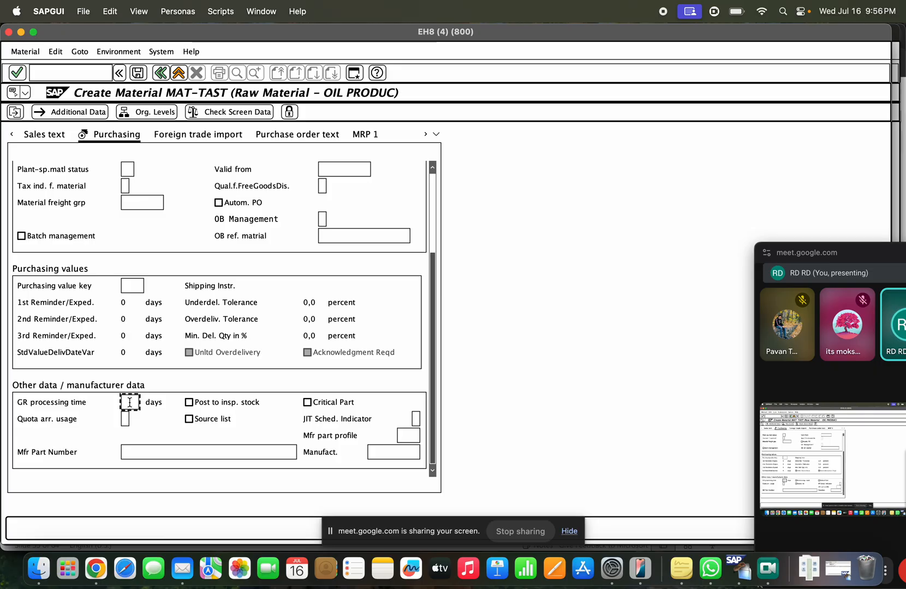
click(224, 405)
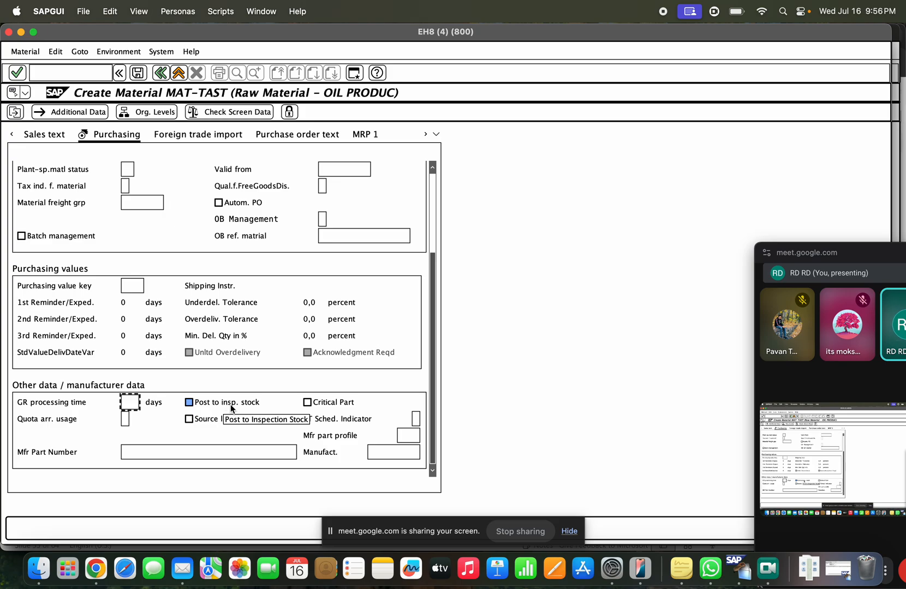
click(226, 406)
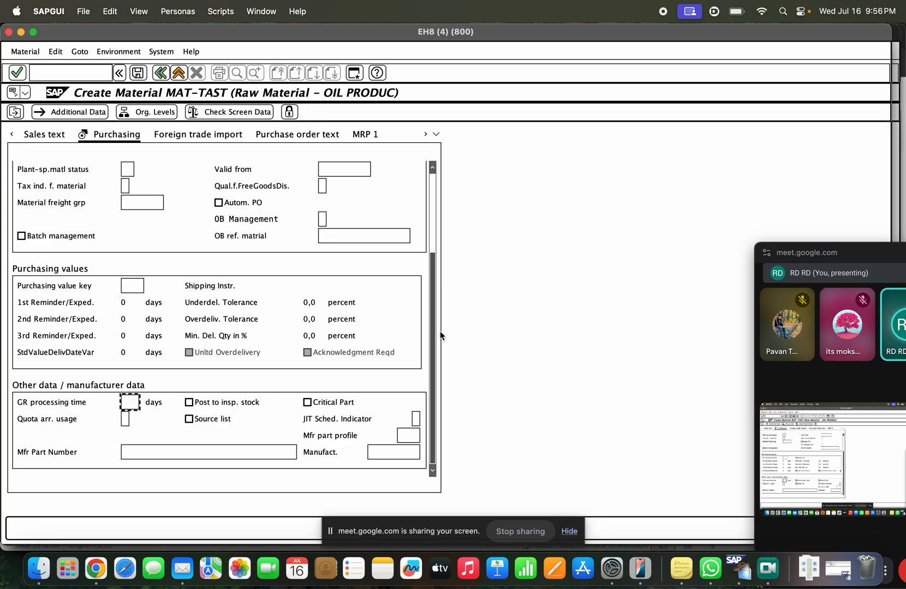
scroll(396, 214, up, 5)
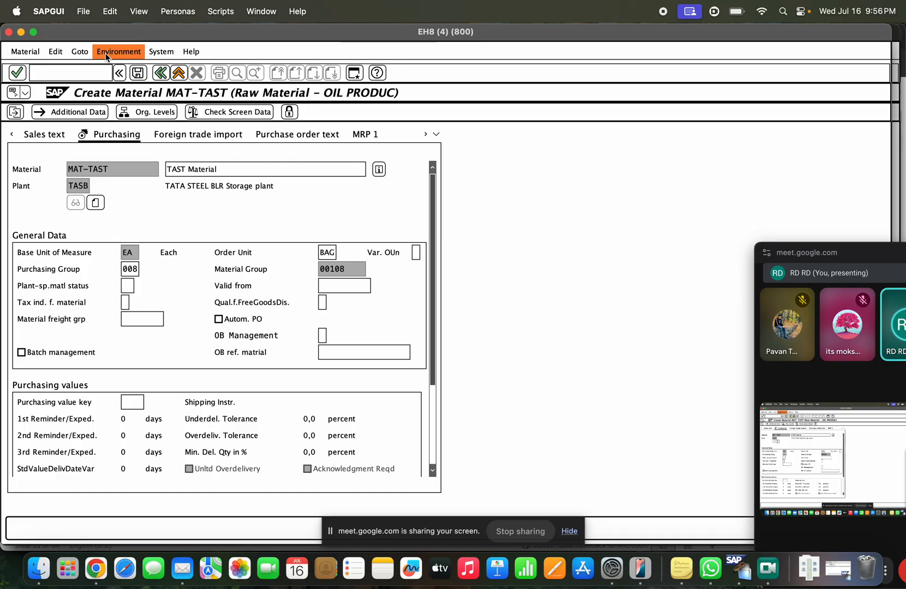
click(143, 75)
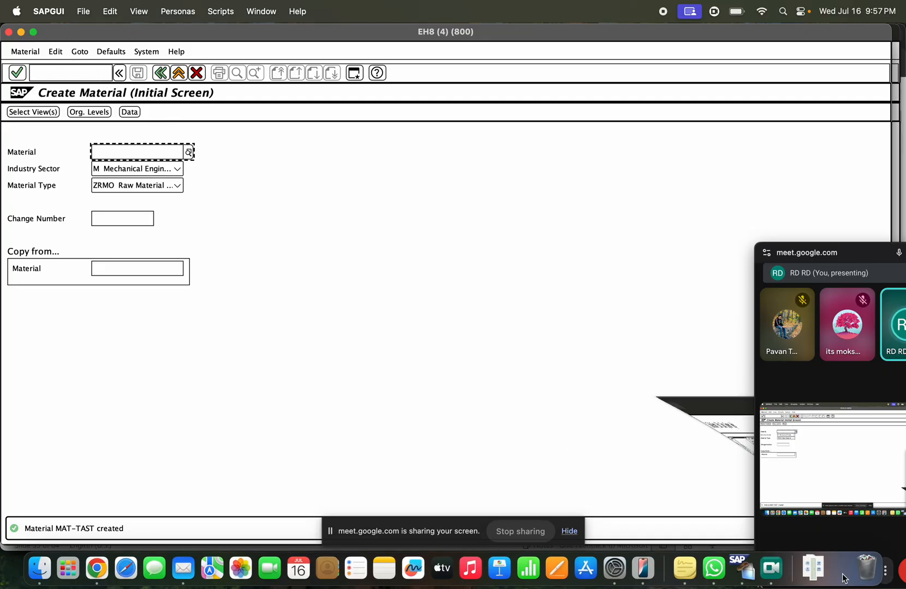
Step: Refresh MARM for MAT-TAST, confirm BAG 1000/1 and EA 1/1, then go back
click(839, 569)
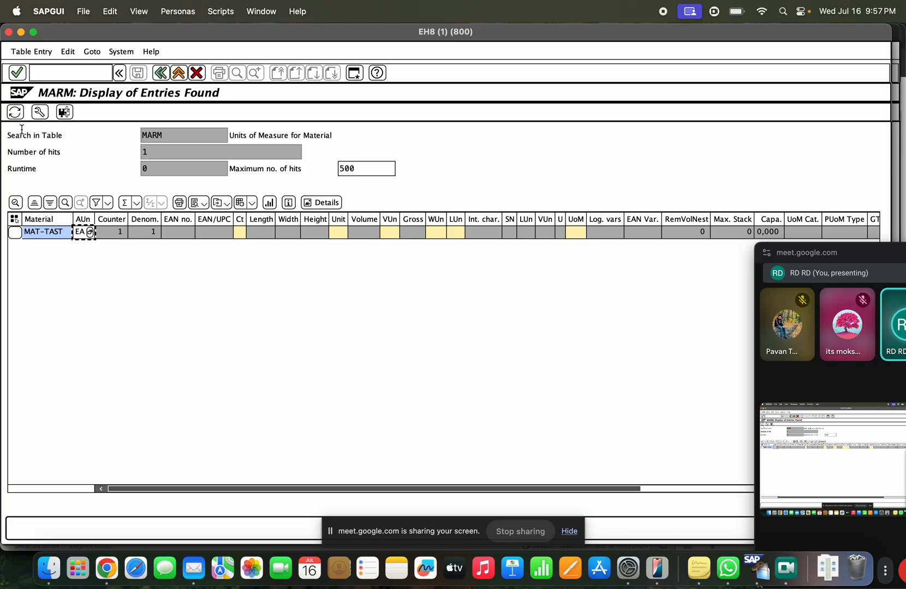
click(15, 112)
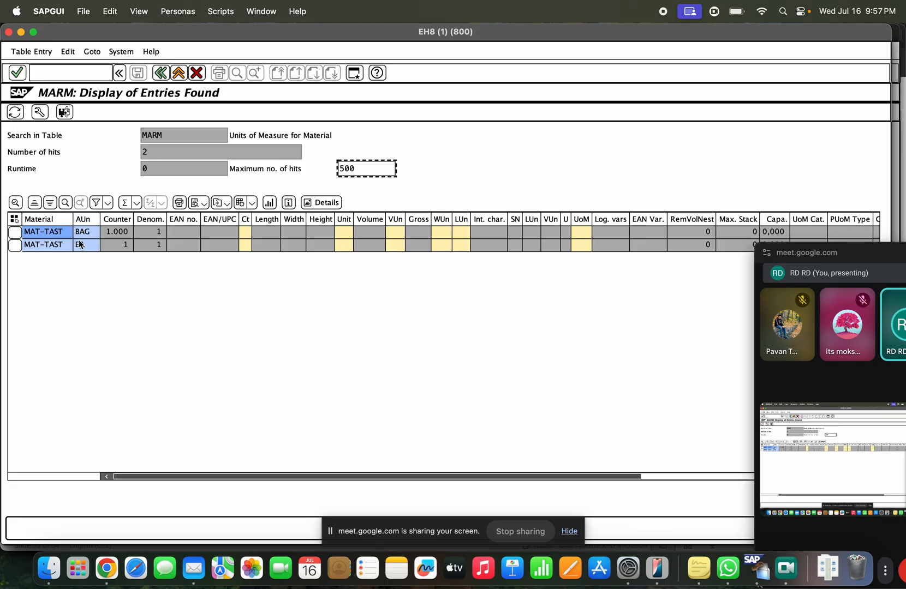
click(111, 235)
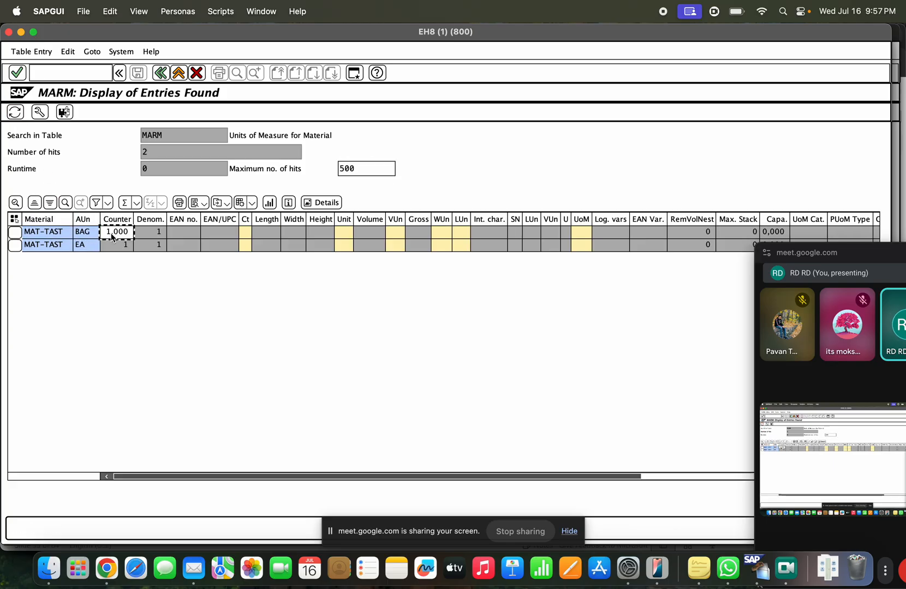
click(79, 235)
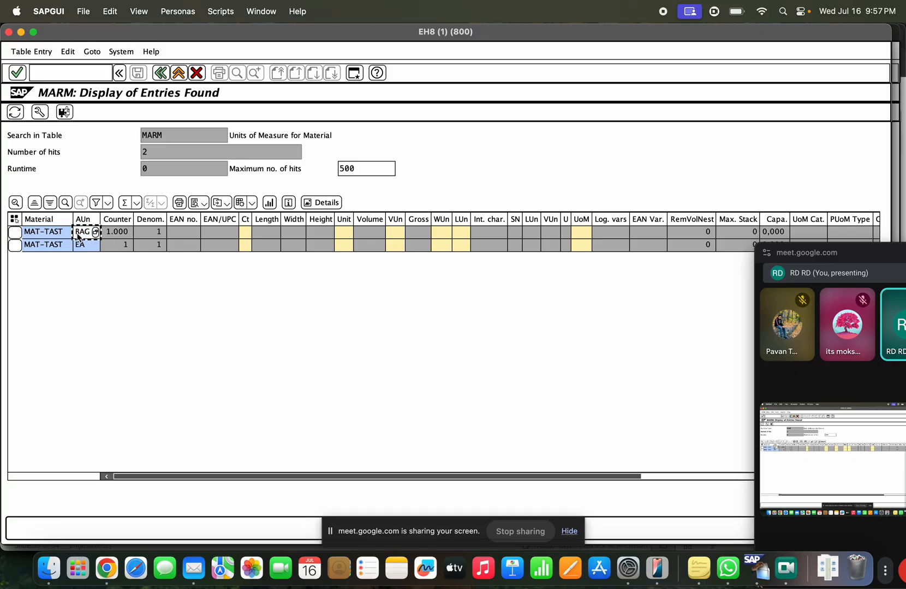
click(145, 232)
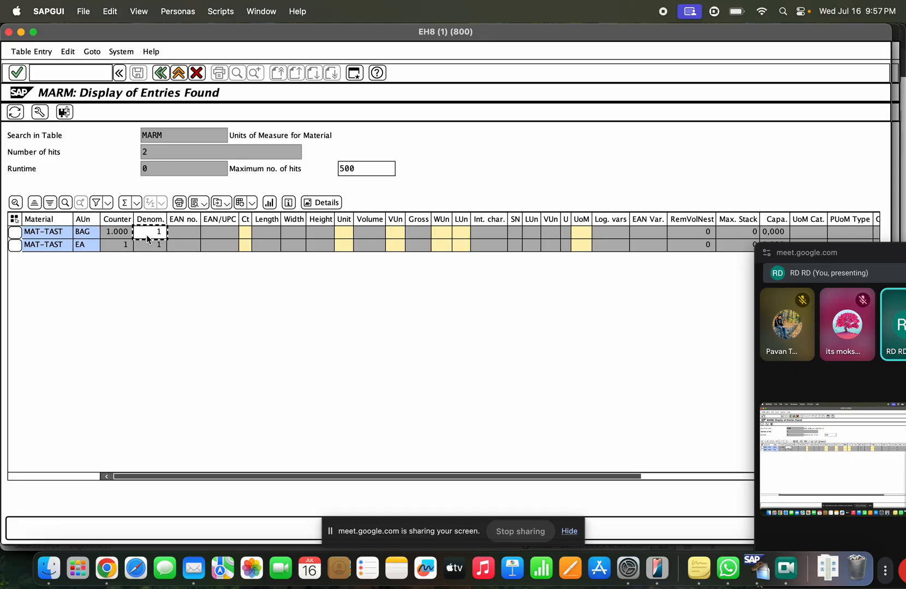
click(87, 236)
click(117, 235)
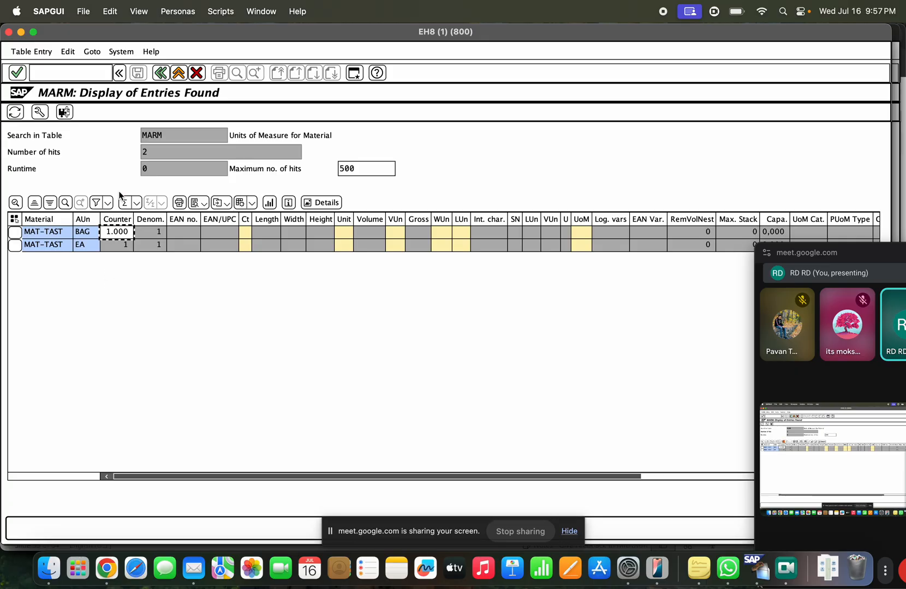
click(161, 73)
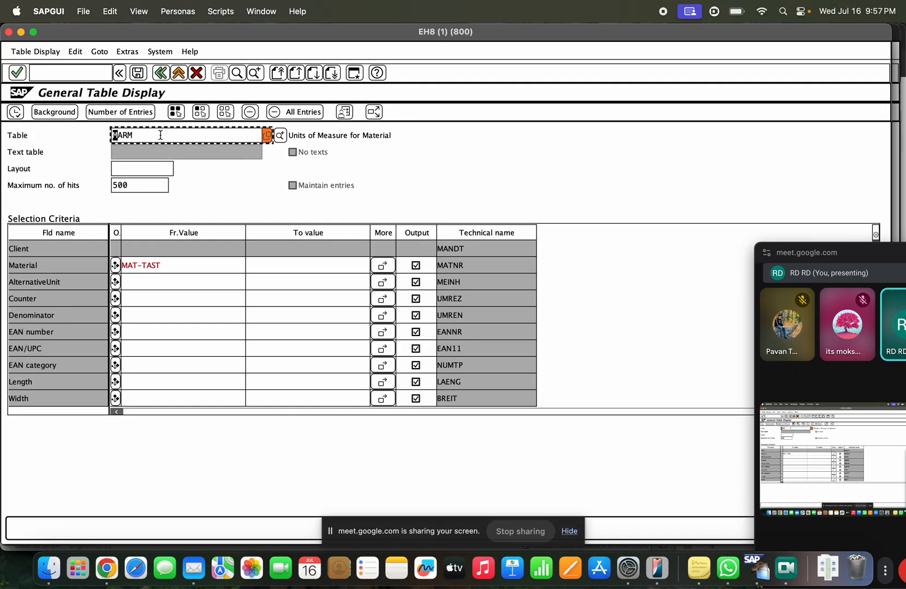
Step: Query MARC for MAT-TAST and confirm plant TASB with purchasing group 008, then go back
drag(132, 136, 106, 138)
text(MARC)
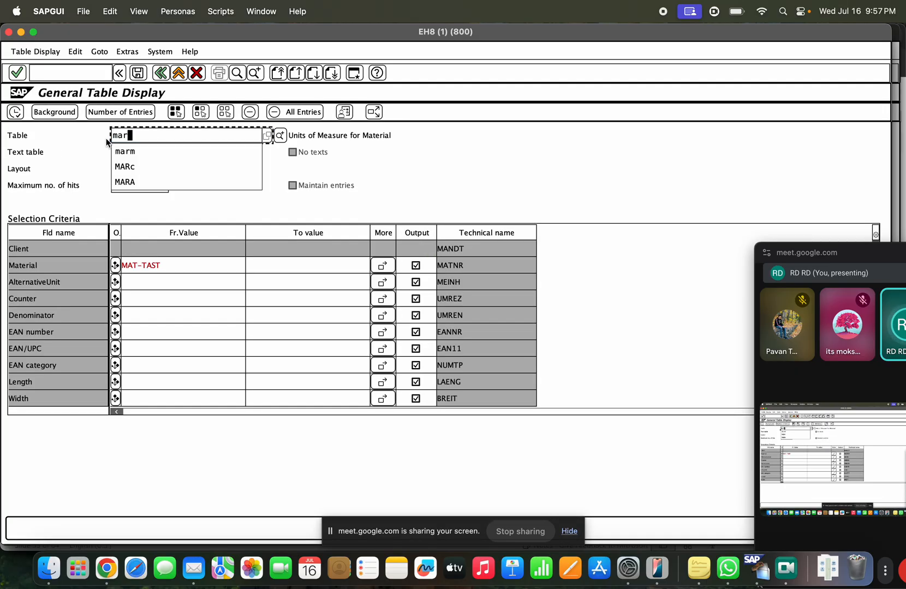
key(Return)
click(151, 267)
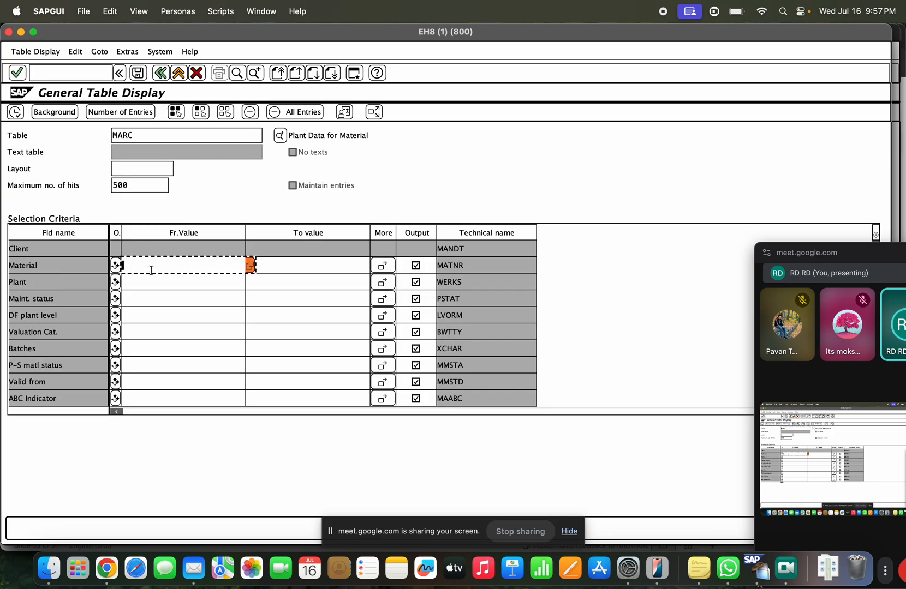
click(156, 282)
click(15, 112)
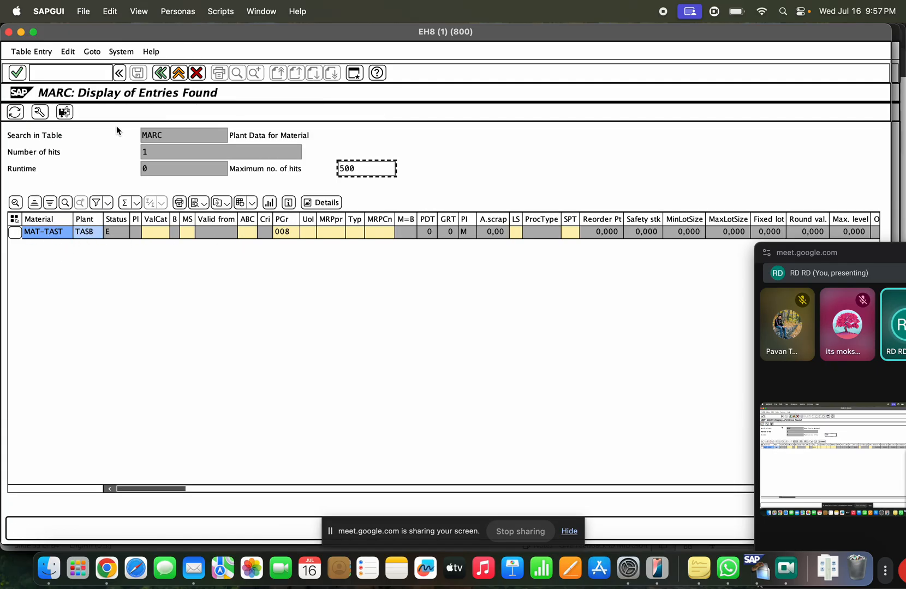
drag(167, 135, 127, 135)
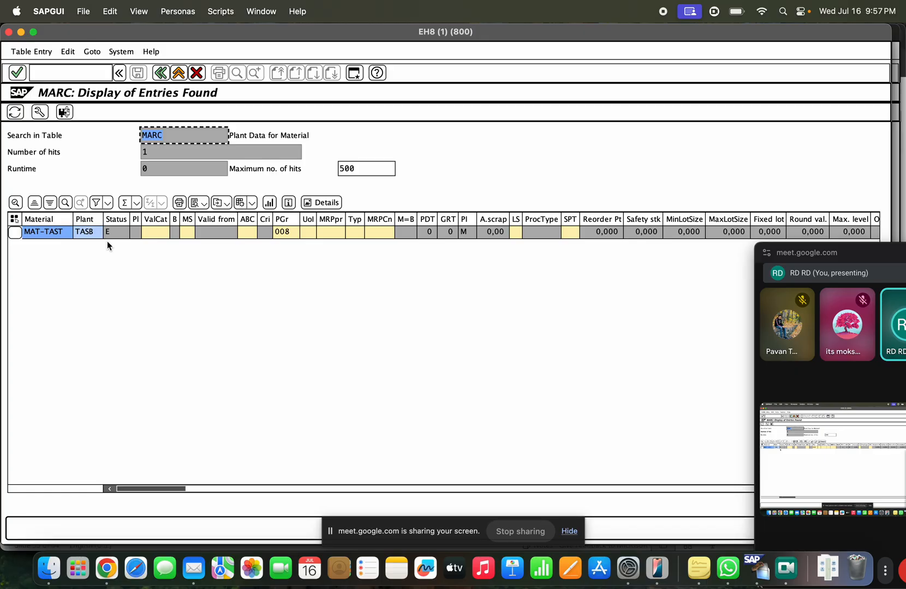
click(87, 235)
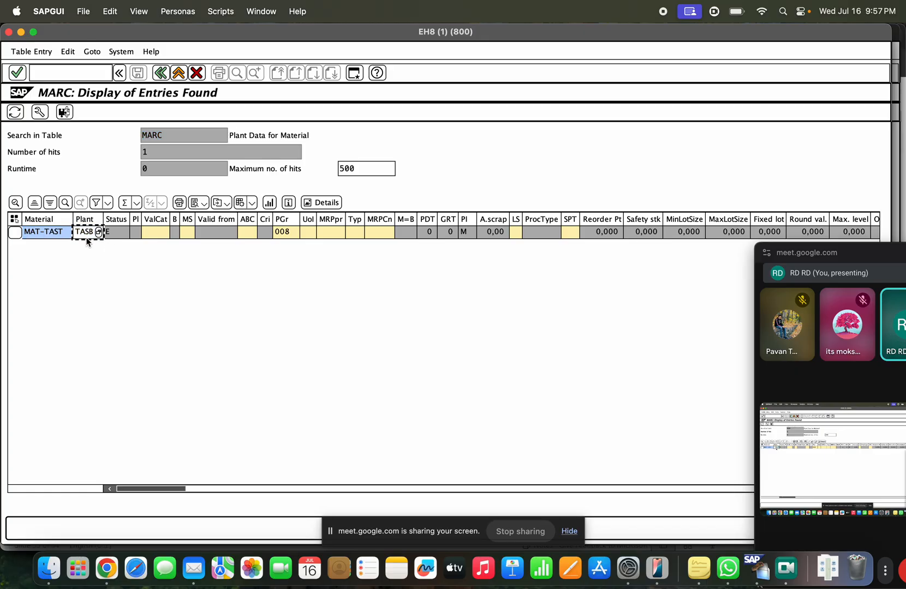
click(282, 232)
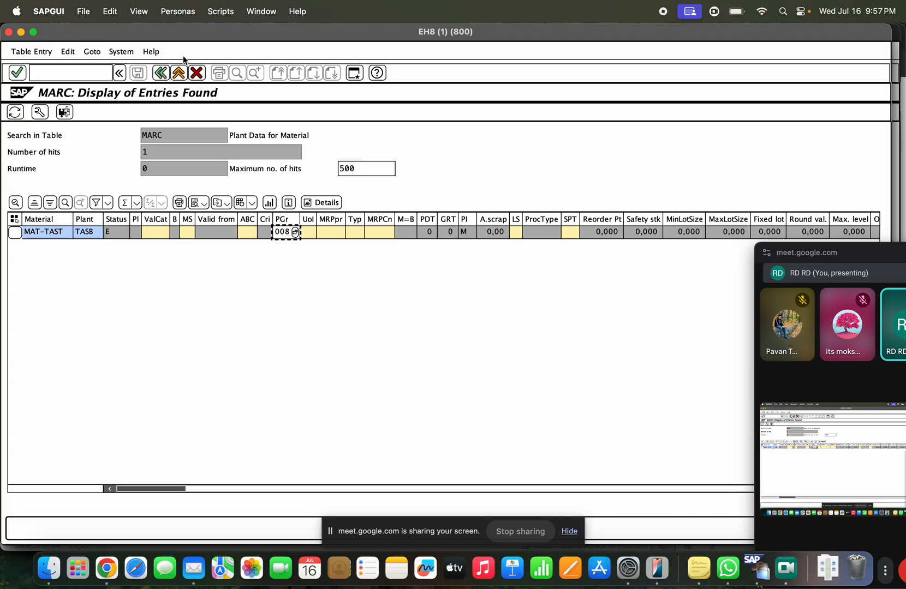
click(160, 72)
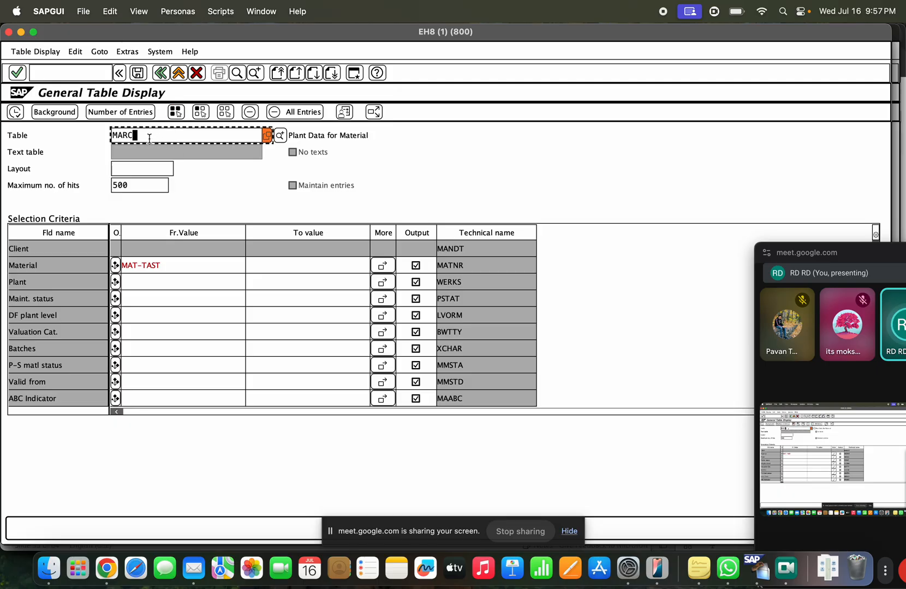
Step: Switch to table MARA and list MAT-TAST's entry, noting maintenance status KE
key(BackSpace)
text(A)
key(Return)
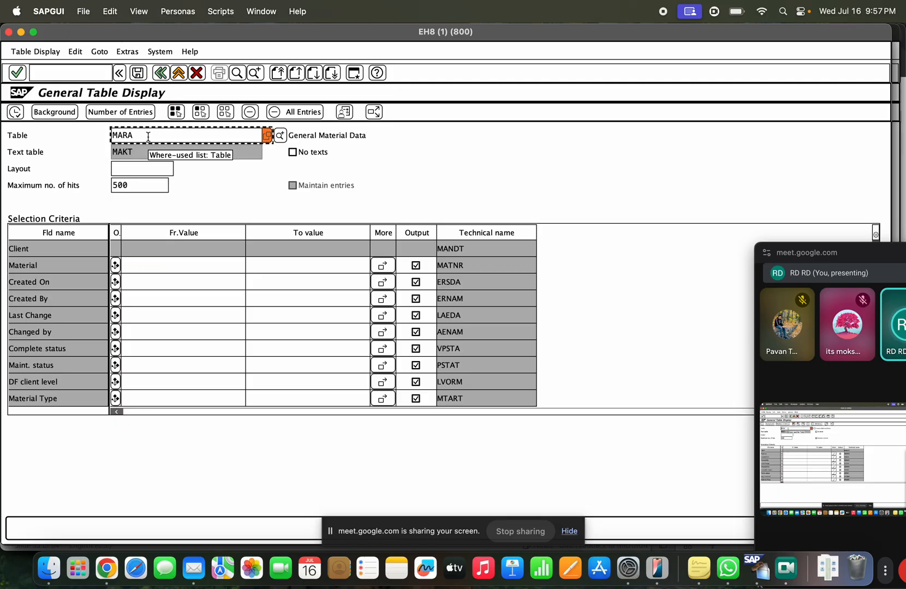
click(177, 263)
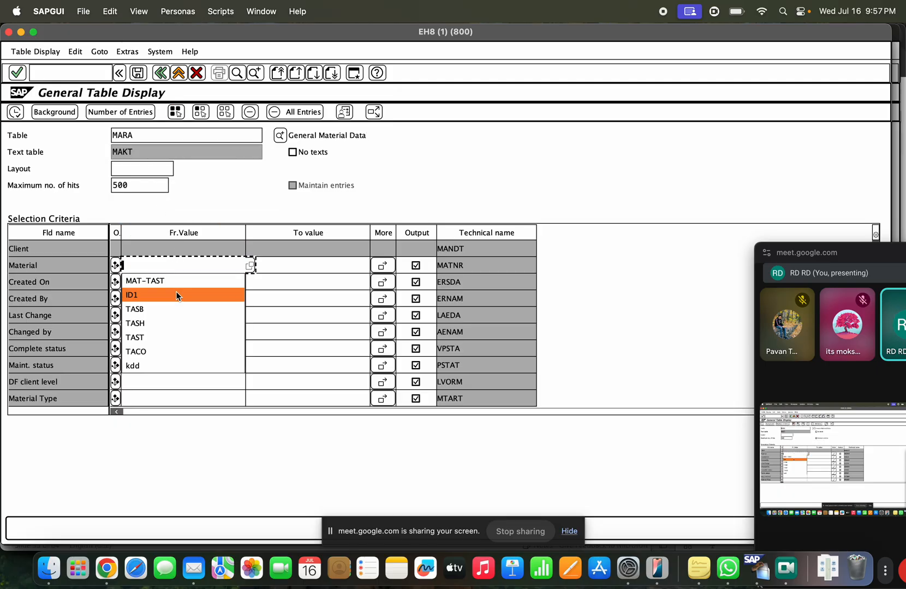
click(174, 283)
click(16, 113)
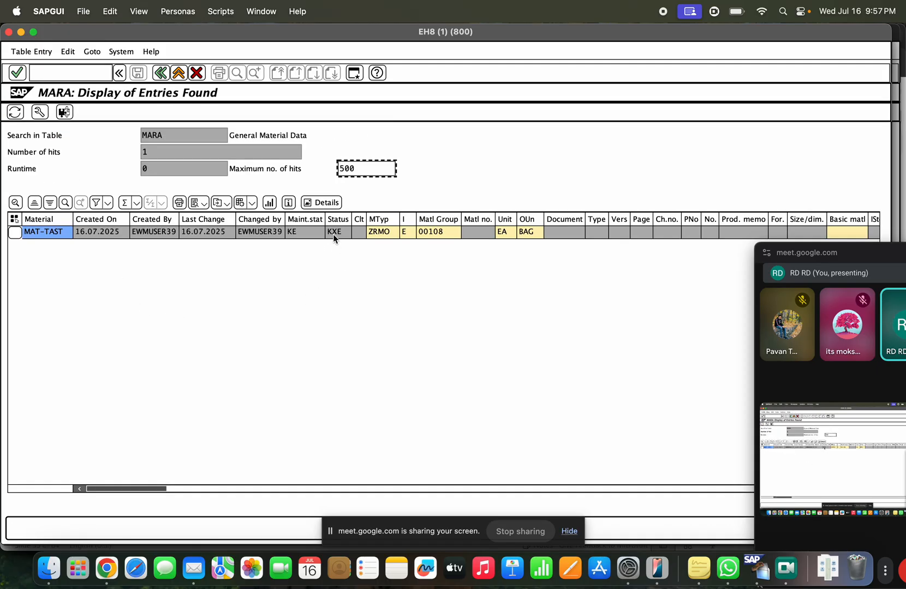
click(300, 234)
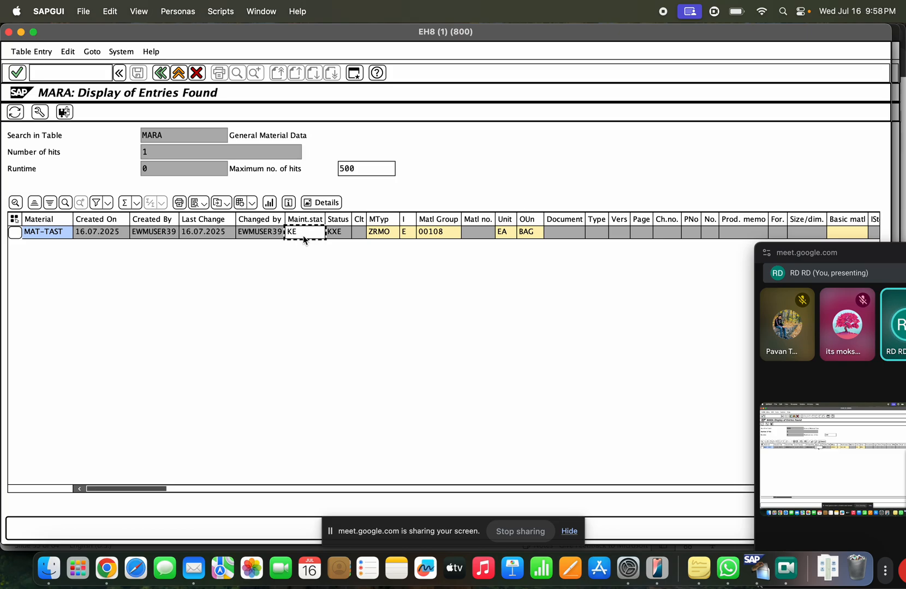
Step: View MAT-TAST's detailed MARA record for the full maintenance status, then begin switching to MARD
double_click(303, 234)
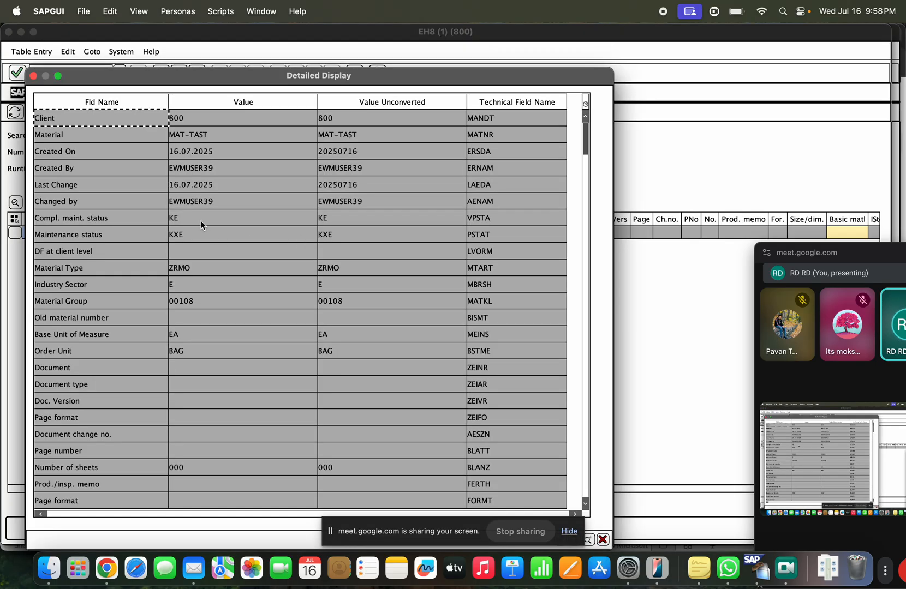
click(201, 225)
drag(201, 225, 166, 222)
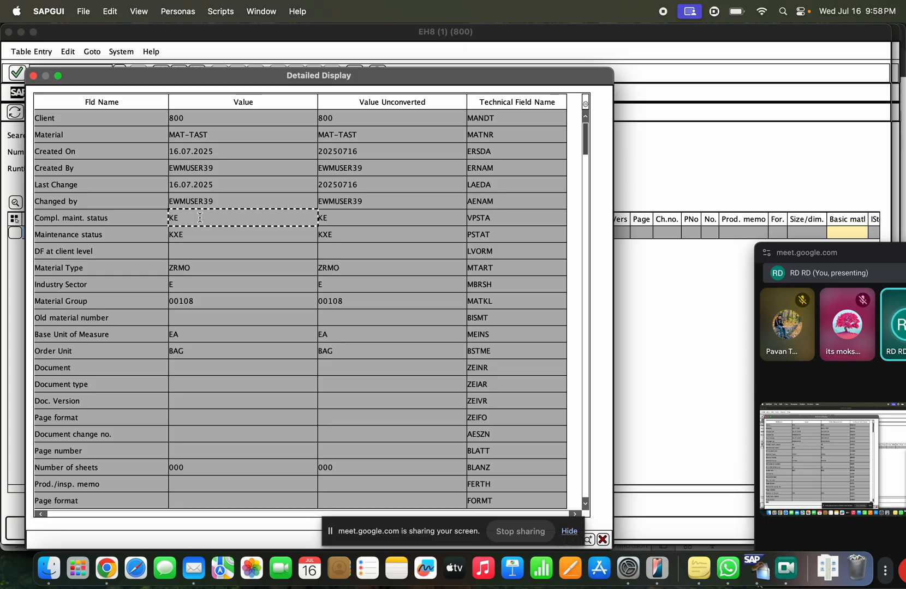
key(Escape)
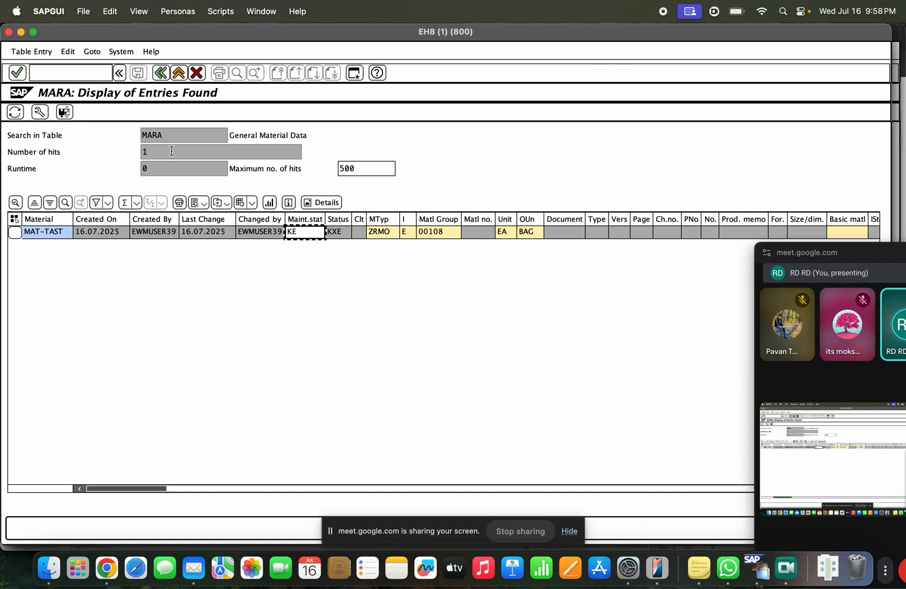
click(159, 75)
click(160, 137)
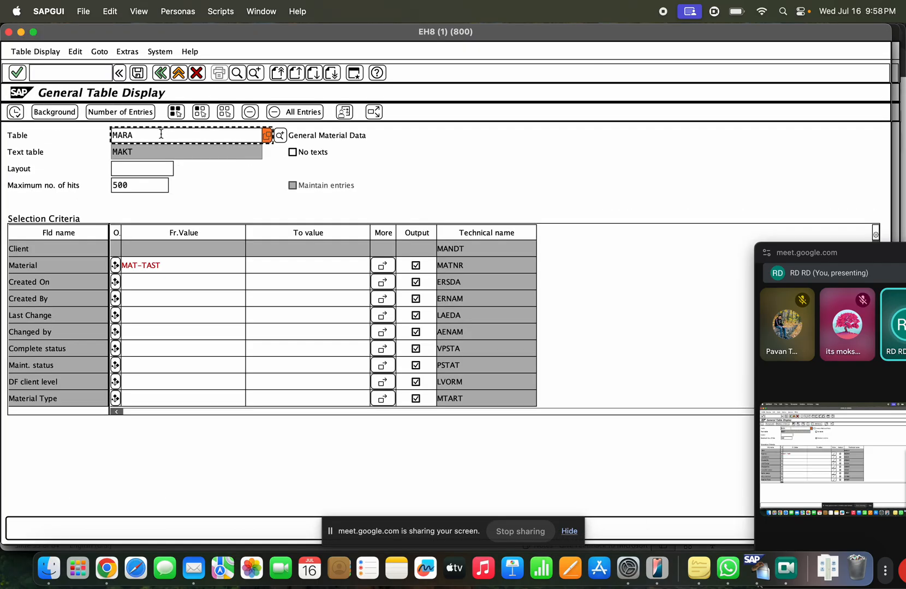
key(BackSpace)
Step: Query table MARD for material MAT-TAST, get 'No values found', and return to SAP Easy Access
text(D)
key(Return)
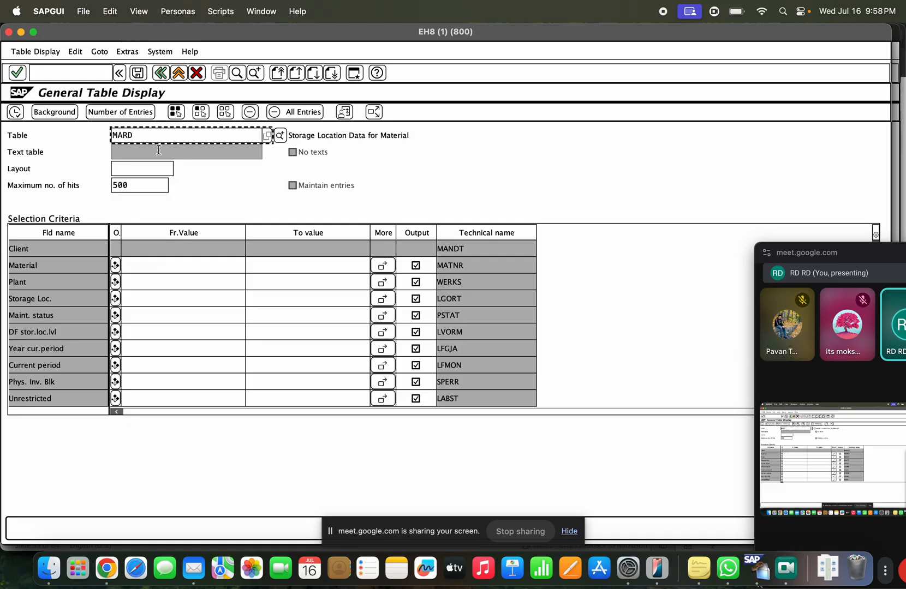
click(160, 272)
click(160, 272)
click(158, 276)
click(21, 116)
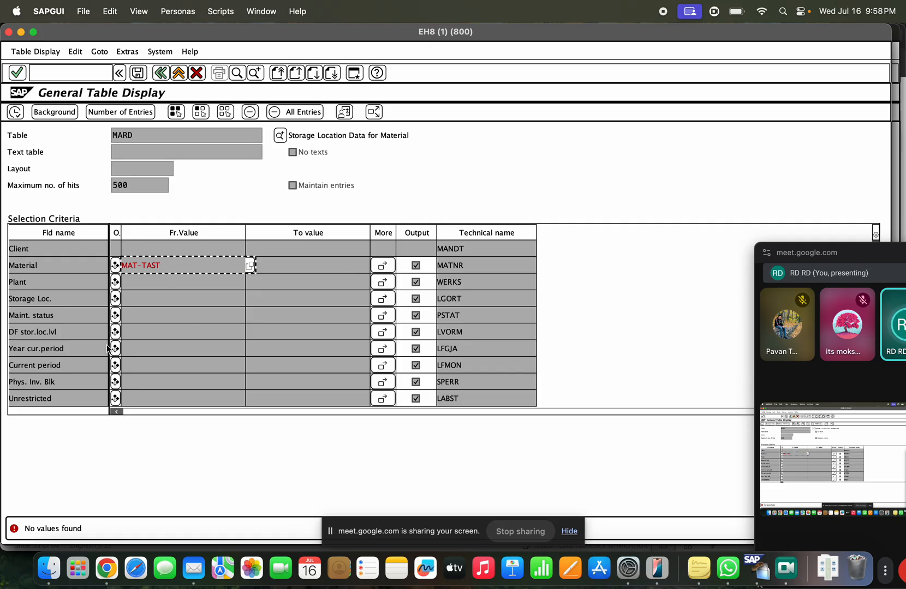
drag(67, 299, 2, 306)
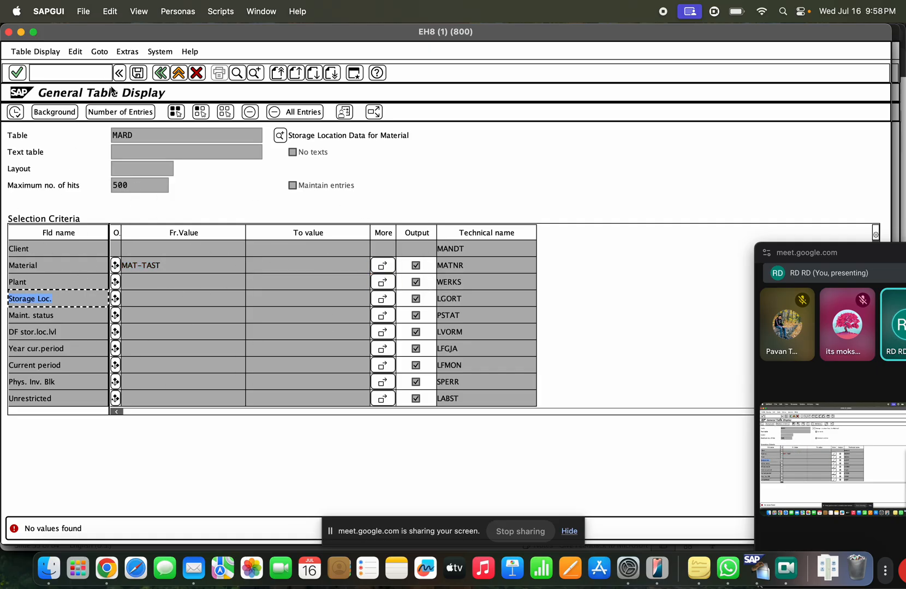
click(162, 73)
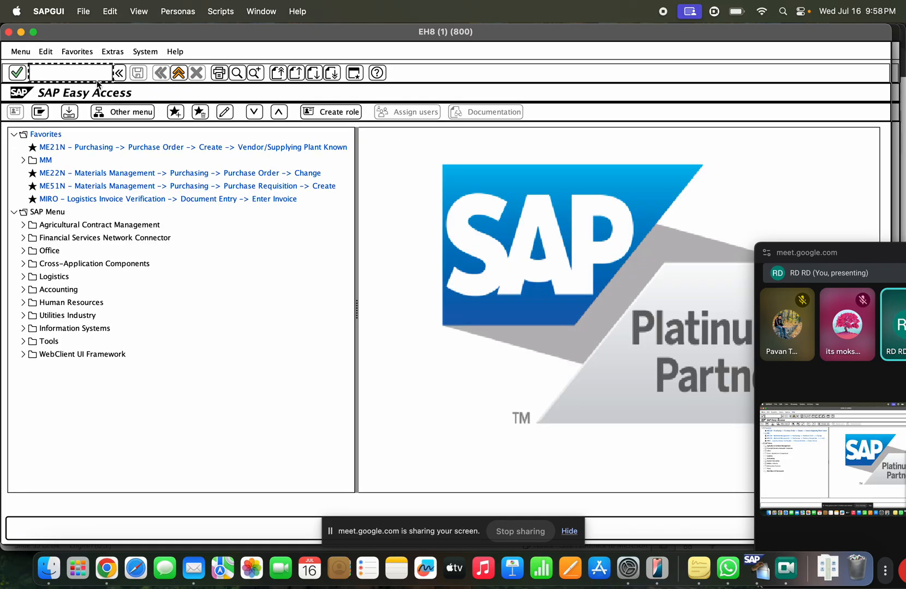
Step: Start MM01 for material MAT-TAST and bring up the view selection
text(mm01)
key(Return)
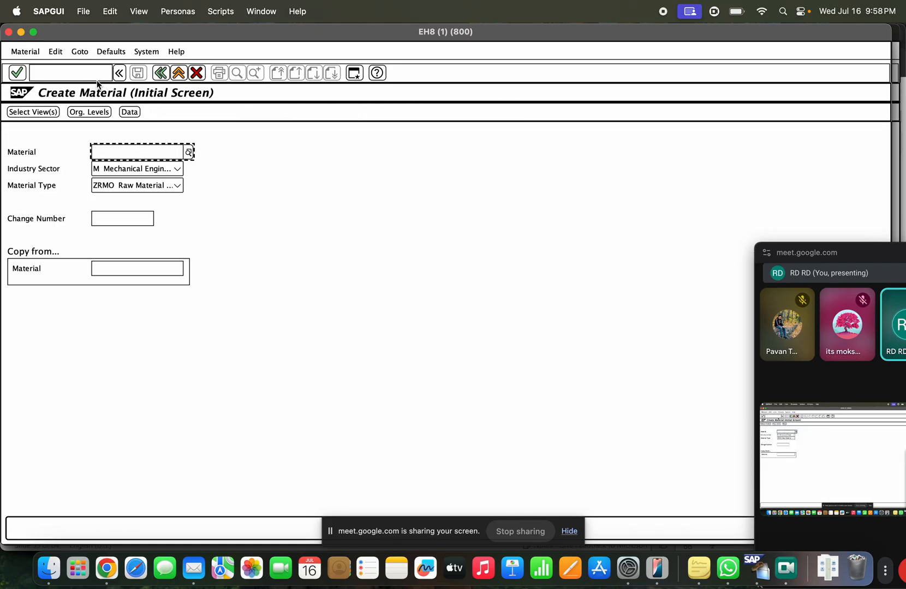
key(Down)
key(Down)
key(Down)
key(Return)
key(Return)
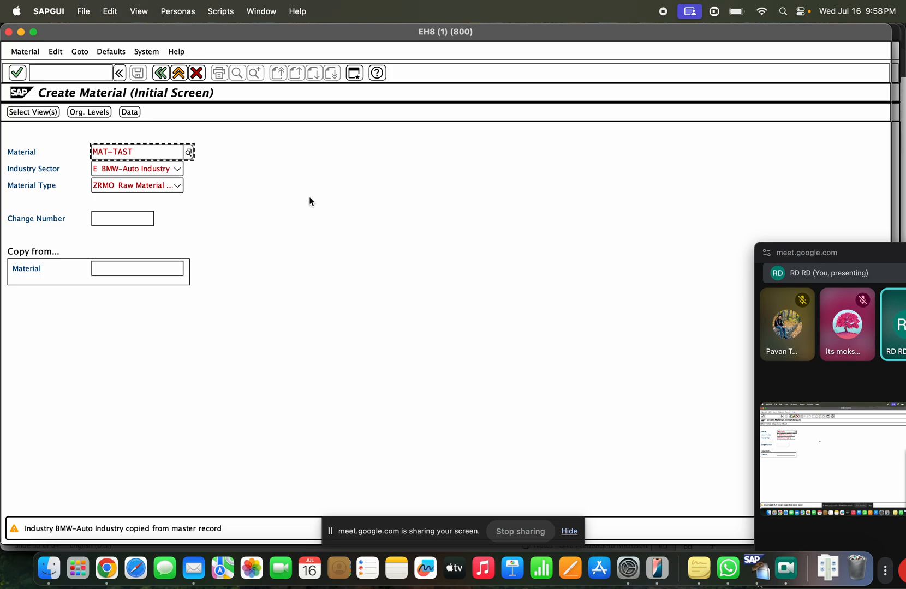
key(Return)
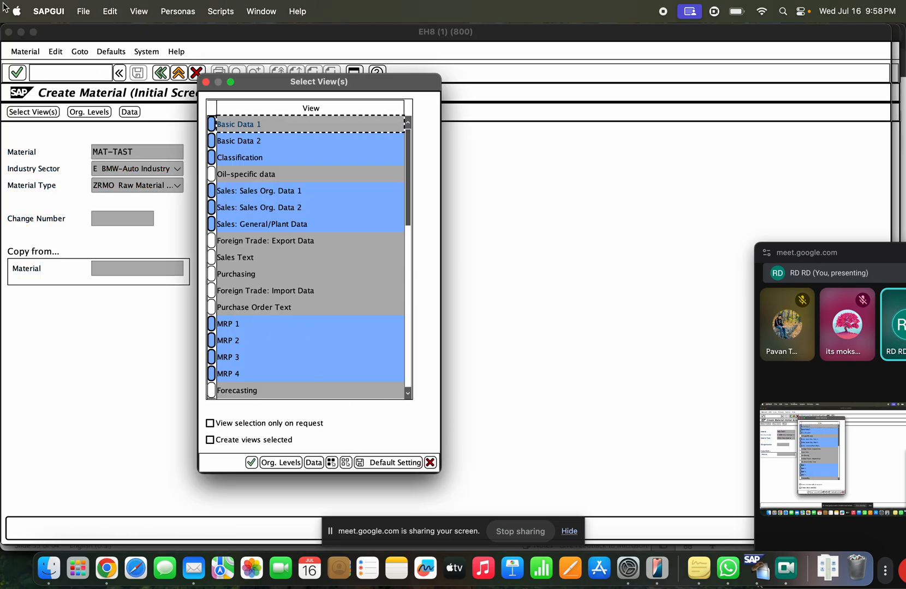
Step: Deselect all views and choose only General Plant Data / Storage 1 and 2
click(345, 463)
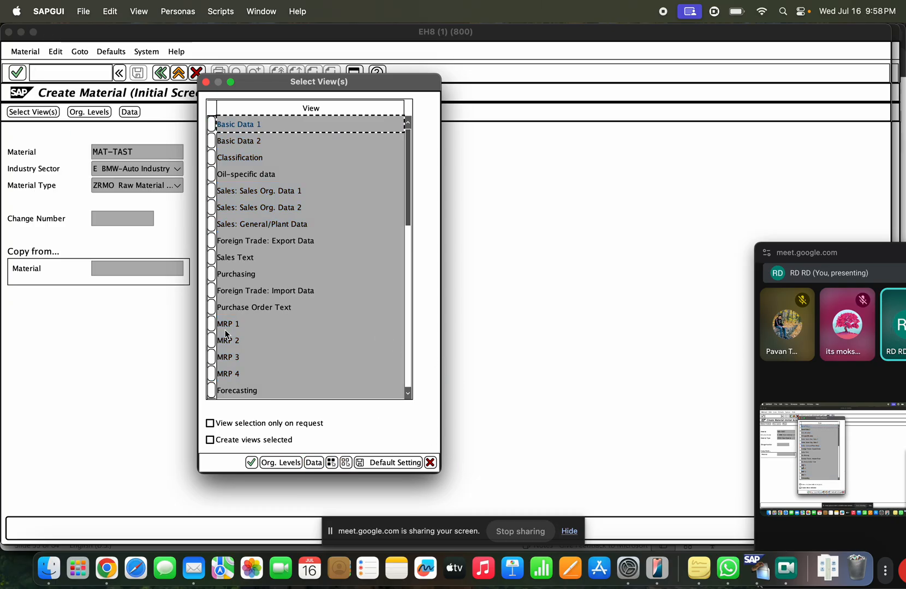
scroll(238, 359, down, 6)
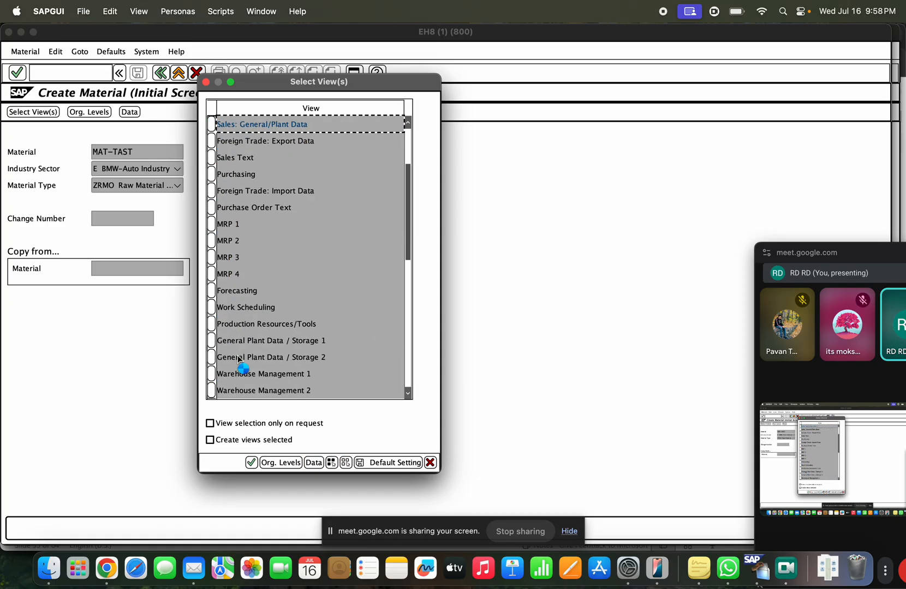
scroll(238, 359, down, 1)
click(211, 323)
click(216, 341)
click(274, 429)
click(280, 462)
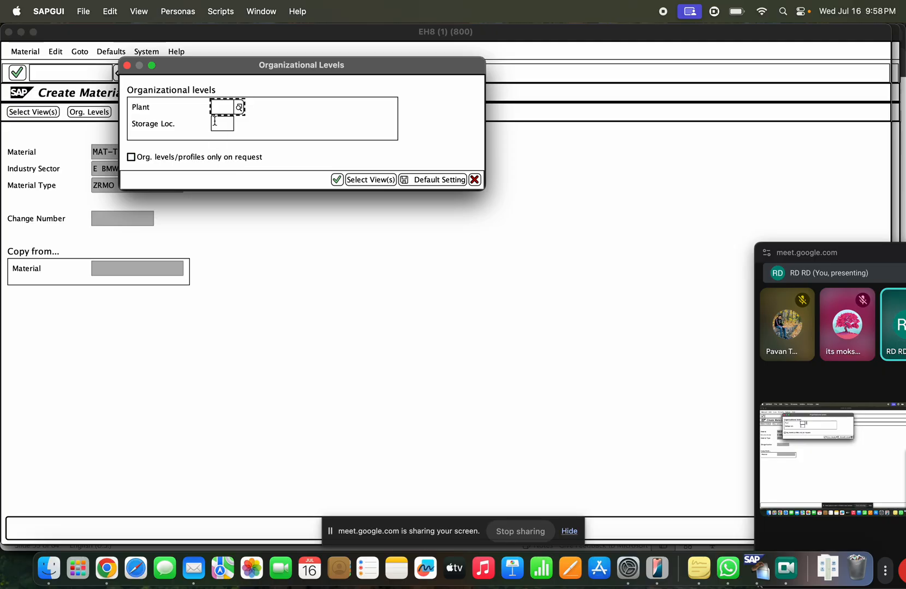
Step: Set the organizational levels to plant TASB and storage location TARS and confirm
click(224, 113)
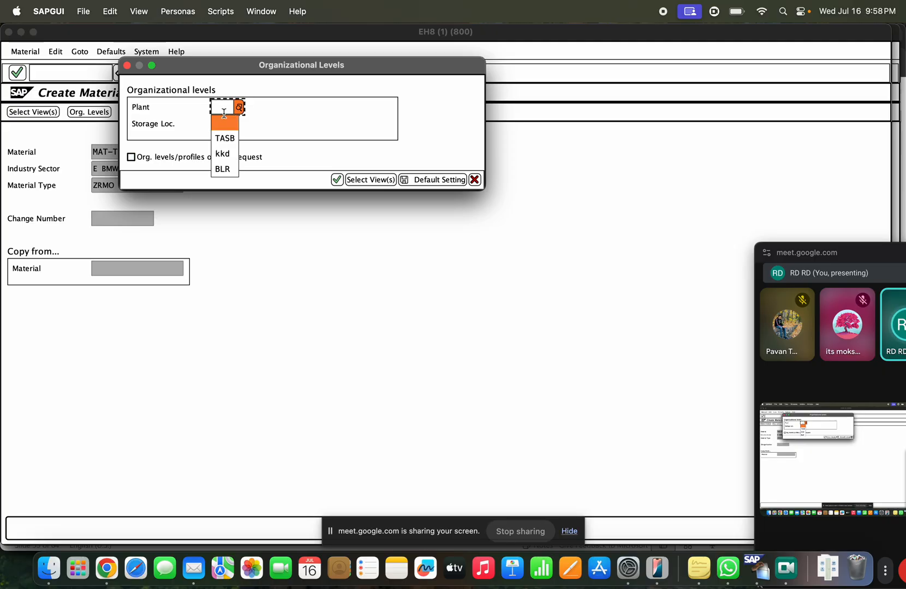
click(224, 138)
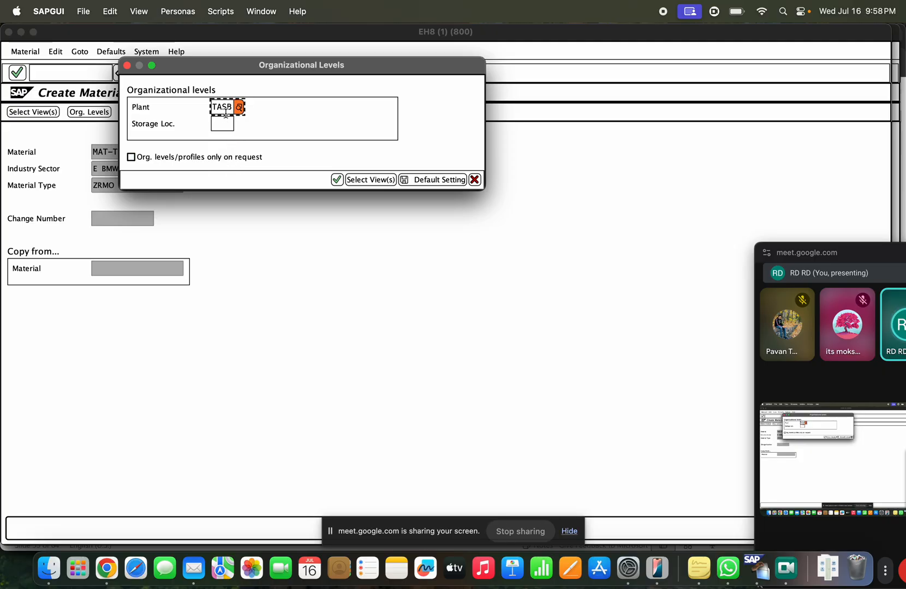
click(223, 124)
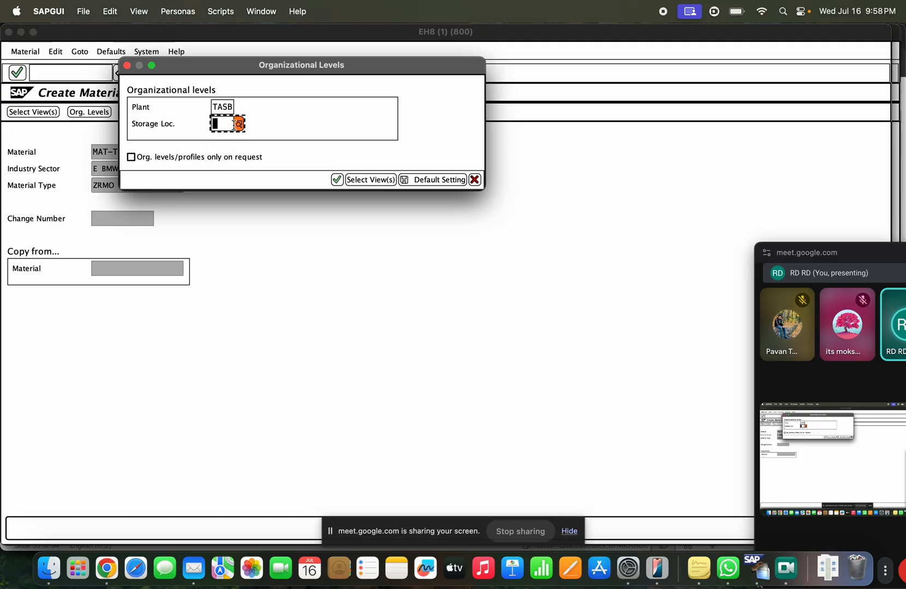
click(239, 125)
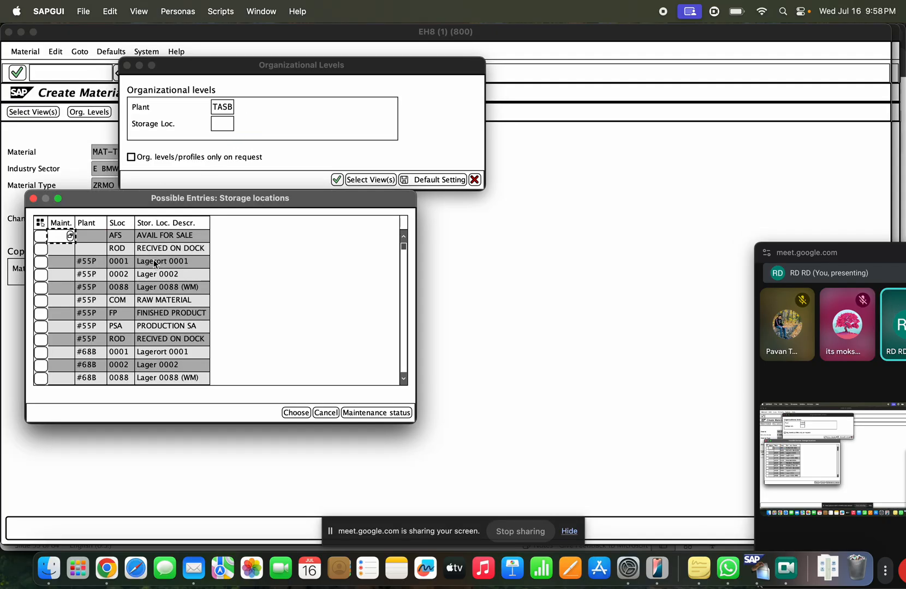
click(320, 412)
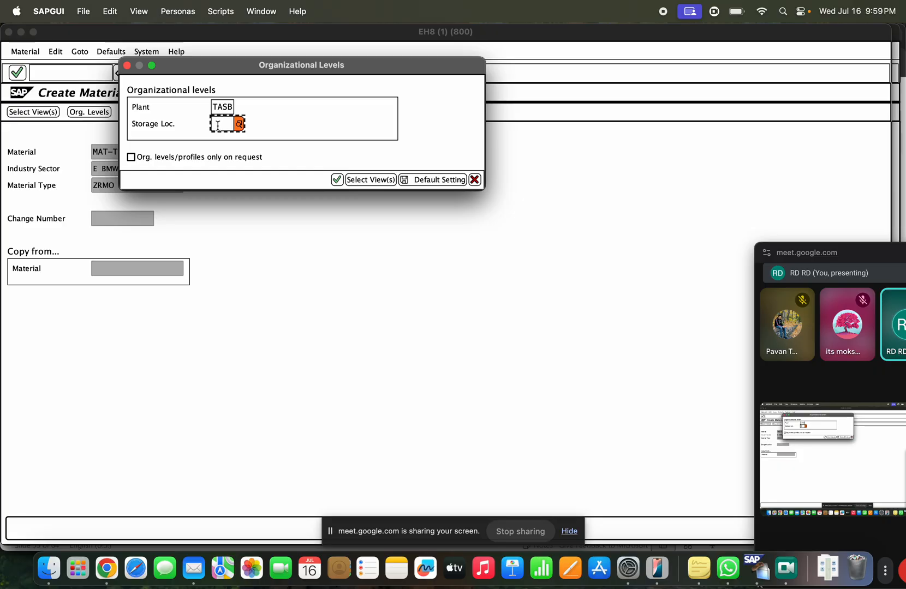
text(T)
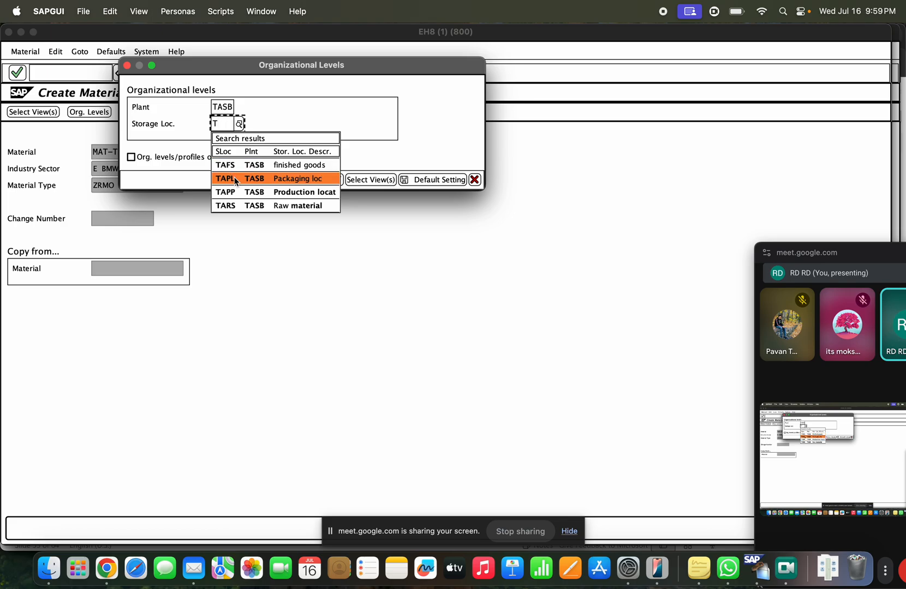
click(236, 205)
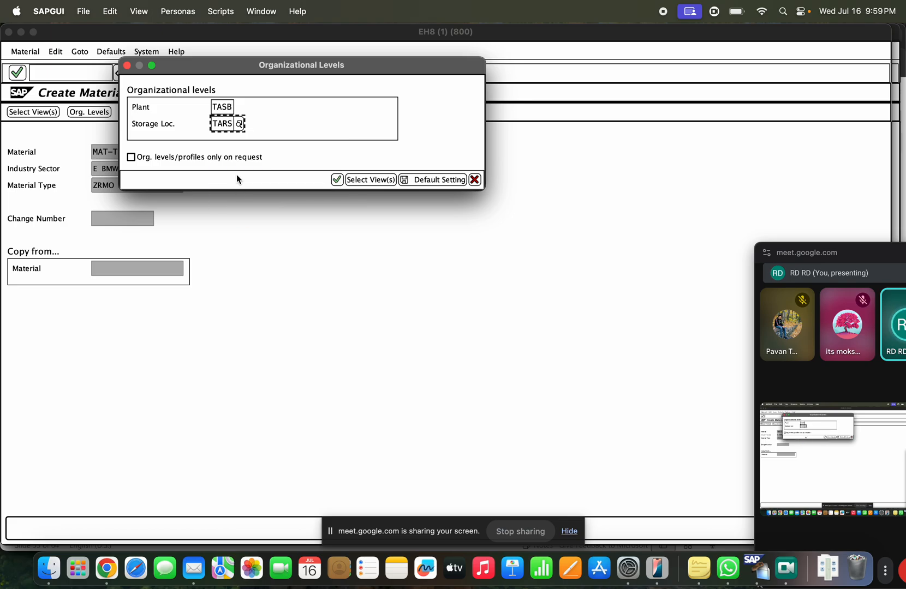
click(336, 180)
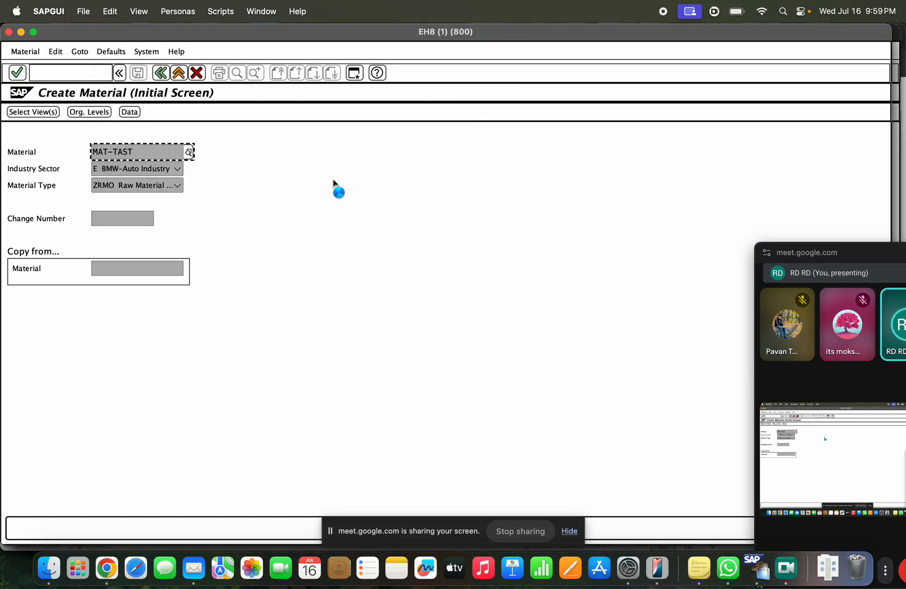
Step: Open the unit of issue value list and browse the commercial units
click(158, 267)
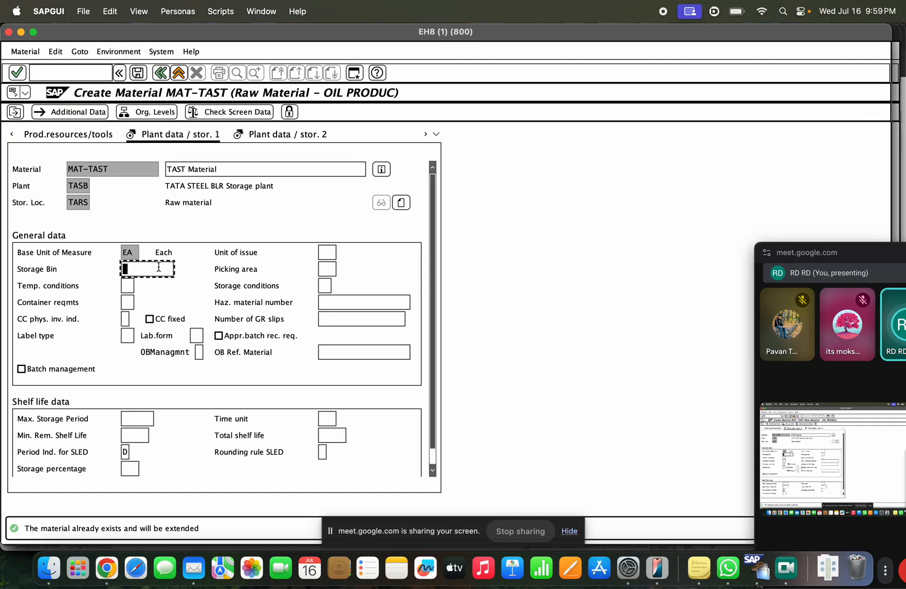
click(326, 253)
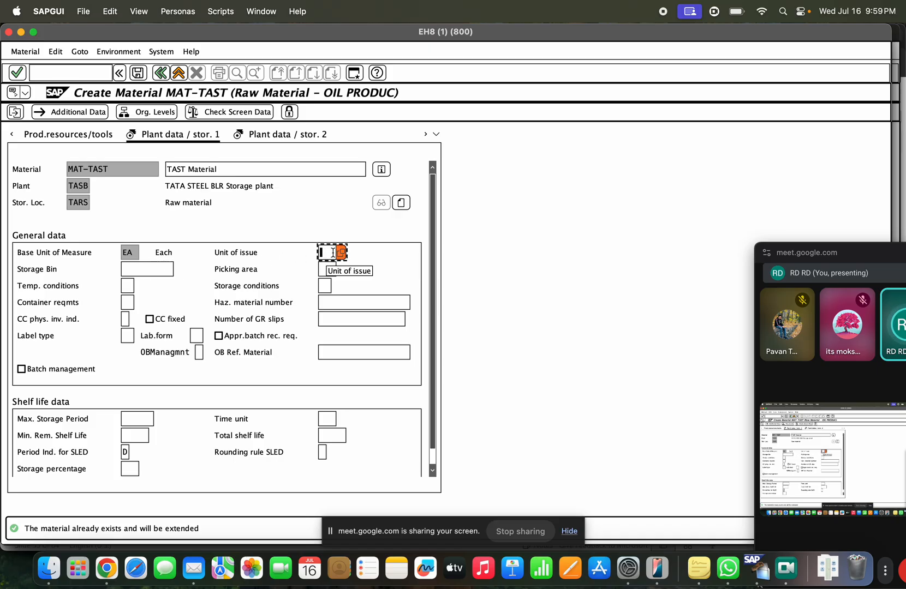
click(340, 253)
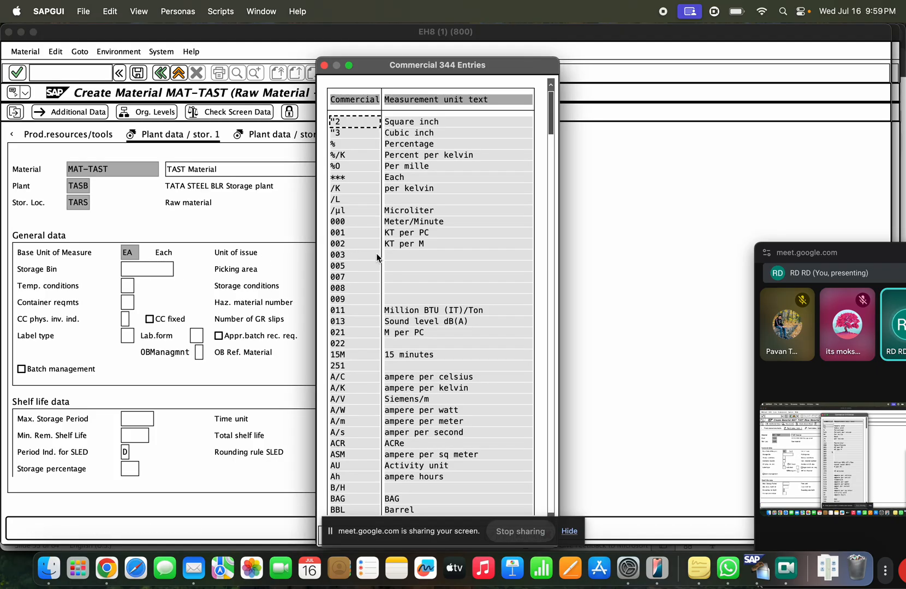
scroll(395, 333, down, 8)
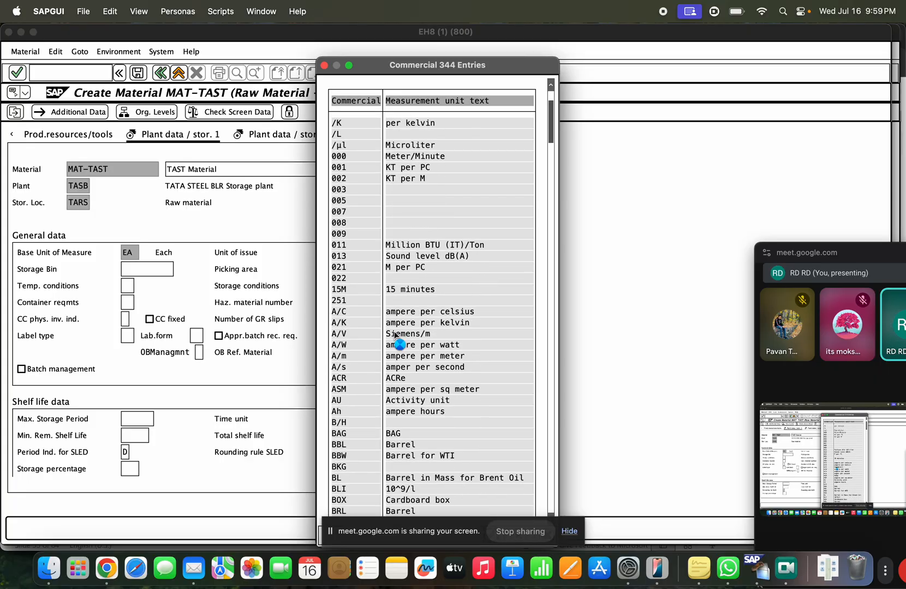
scroll(395, 337, down, 7)
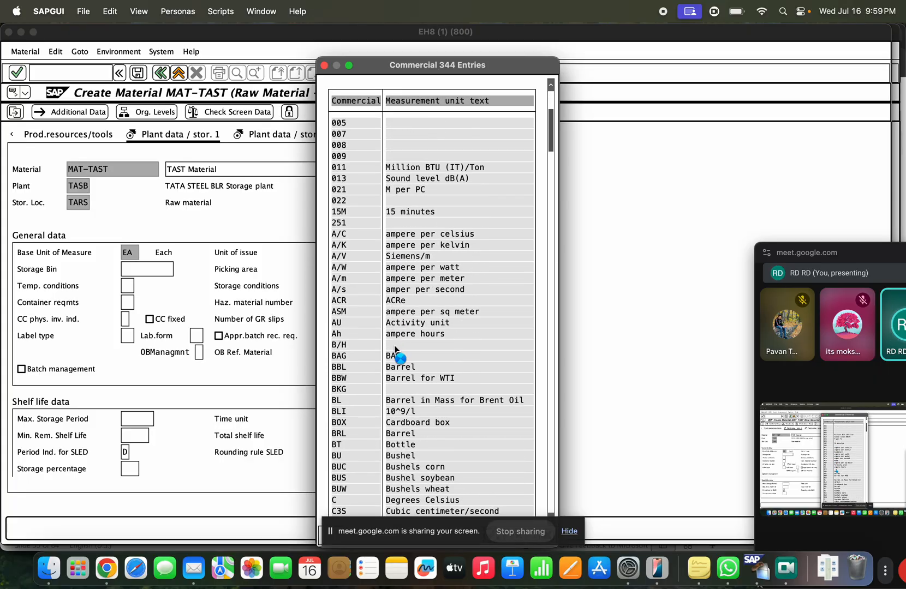
scroll(397, 355, down, 5)
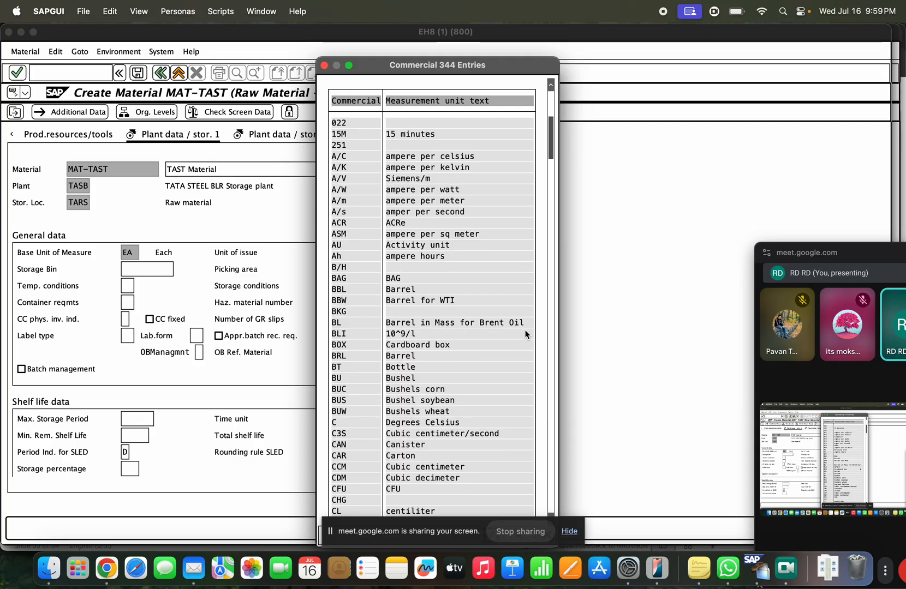
click(549, 285)
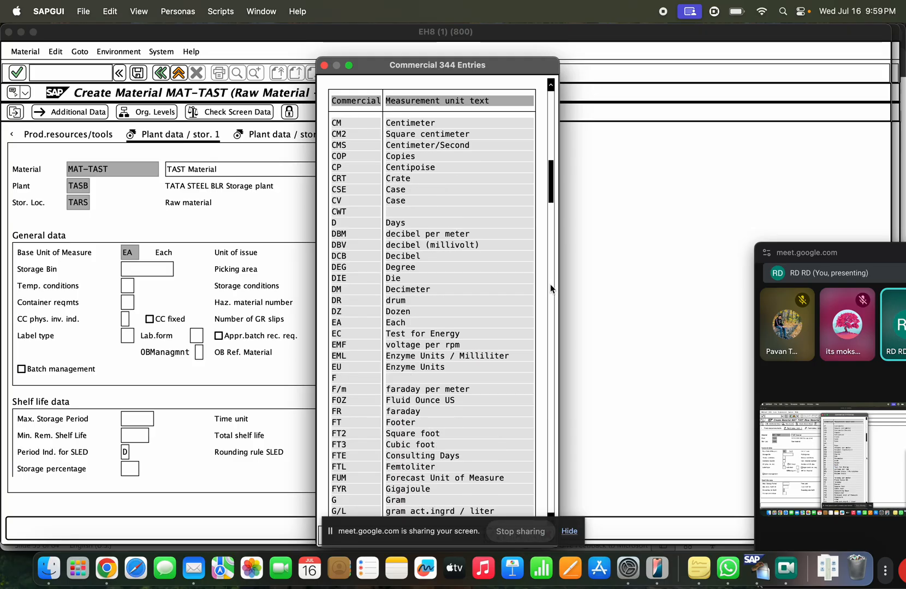
click(550, 289)
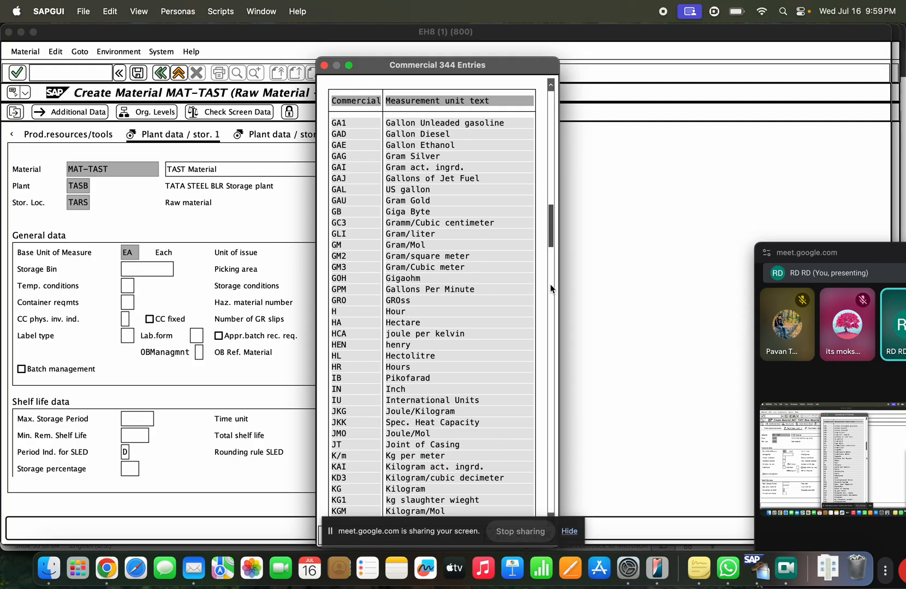
click(551, 284)
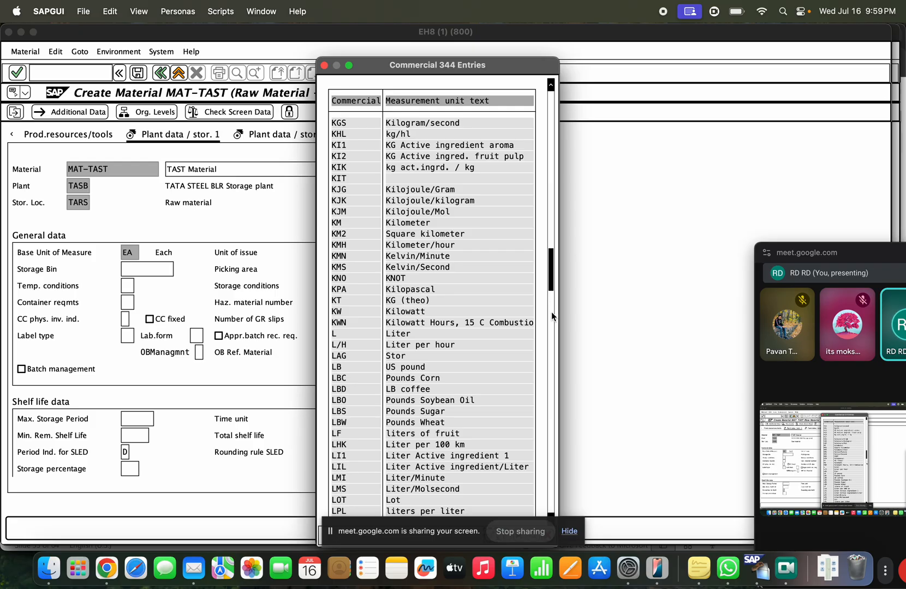
click(553, 334)
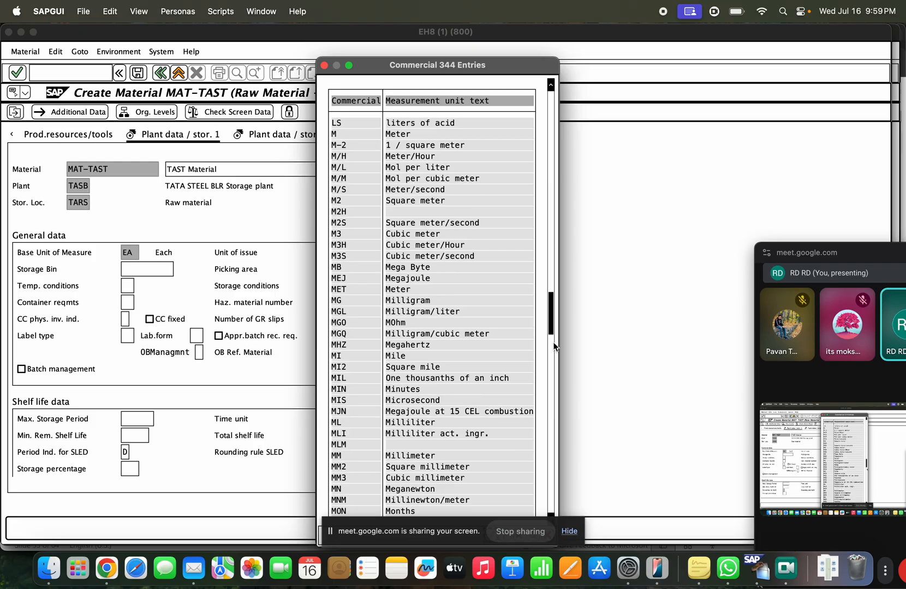
click(550, 388)
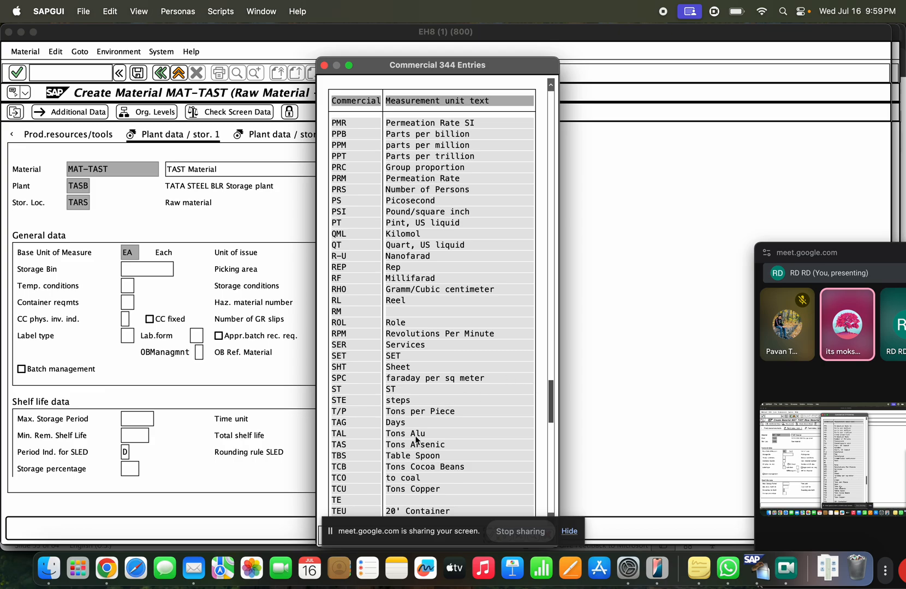
Step: Choose TO (Tonnes) as the unit of issue
scroll(407, 470, down, 5)
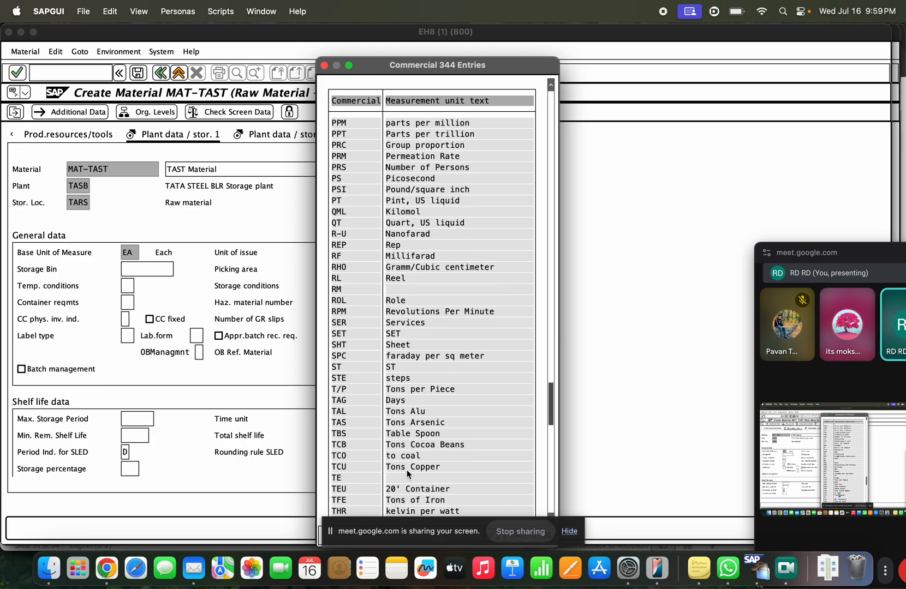
scroll(407, 474, down, 2)
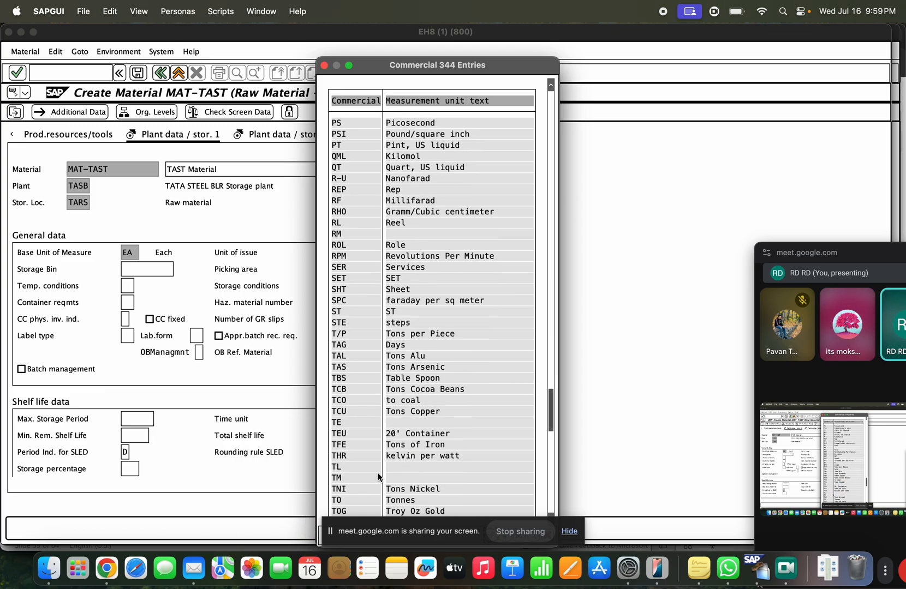
click(406, 508)
click(406, 500)
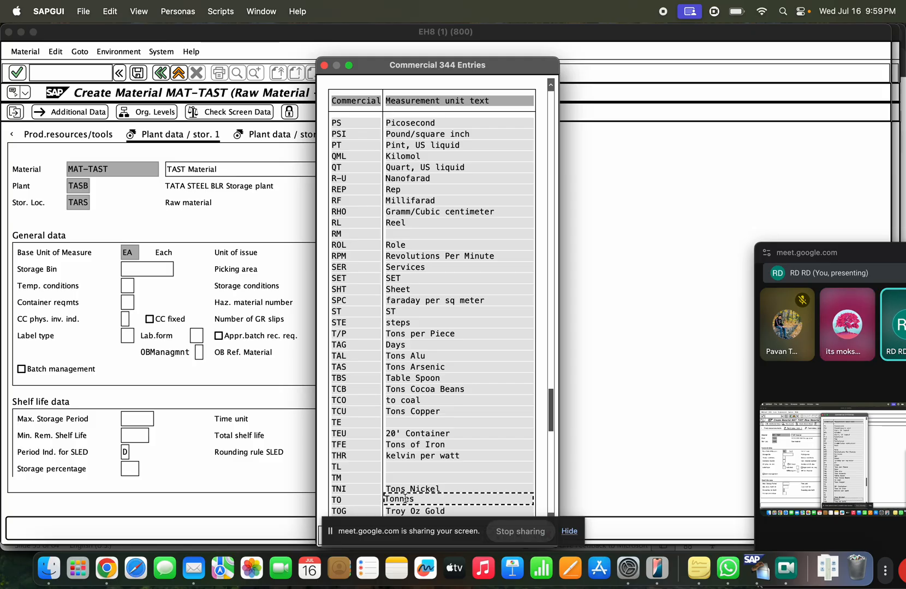
double_click(406, 500)
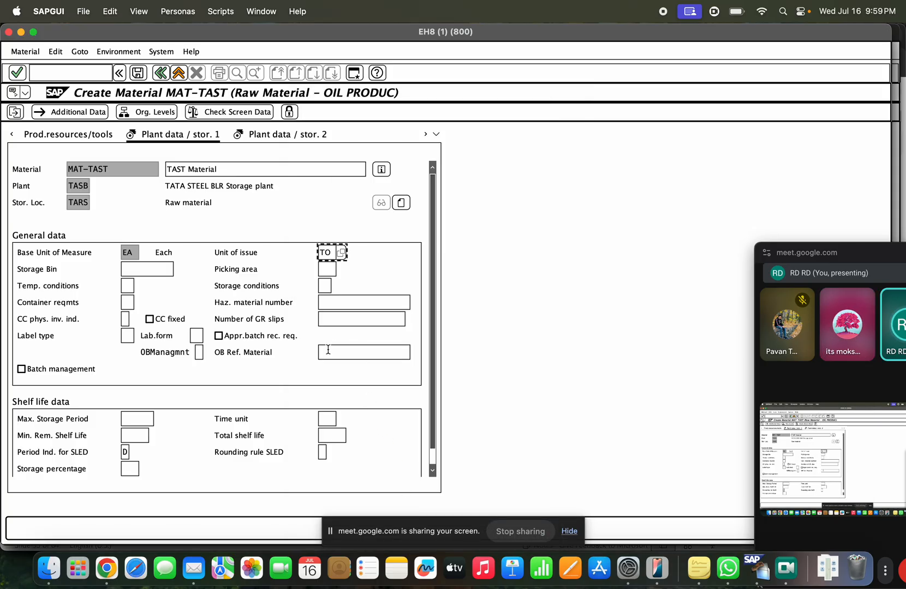
Step: Define the unit conversion 1 TO = 10000 EA and confirm it
key(Return)
text(1)
key(Tab)
text(1)
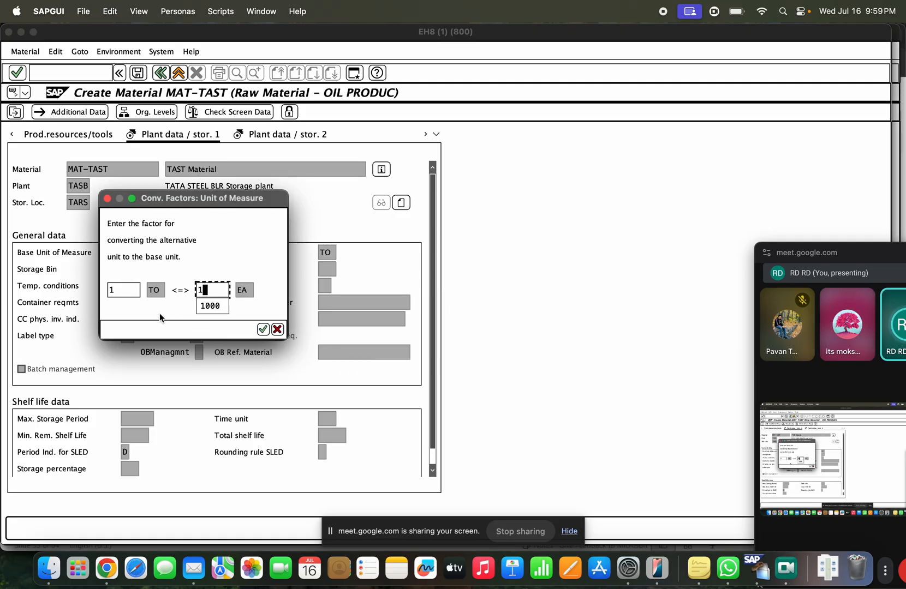
text(000)
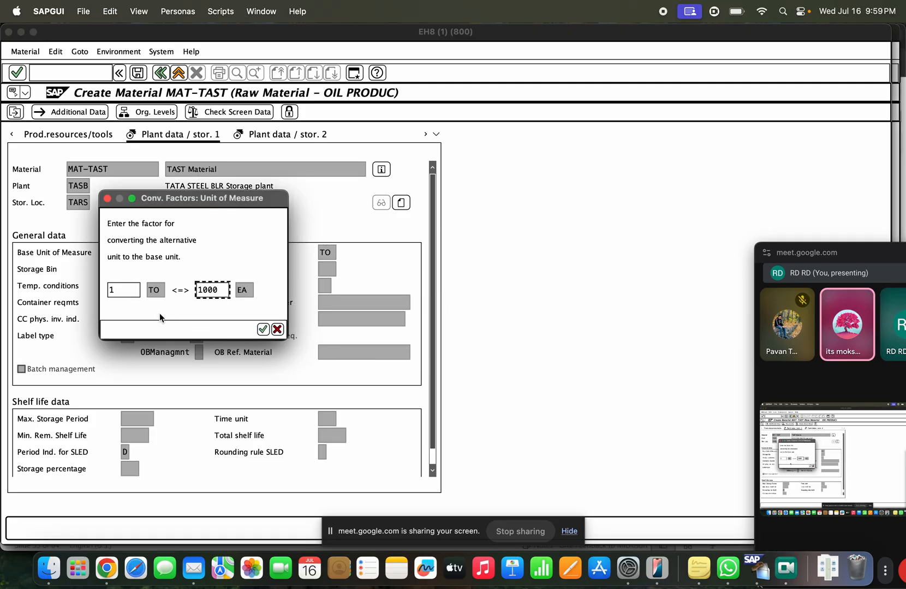
text(0)
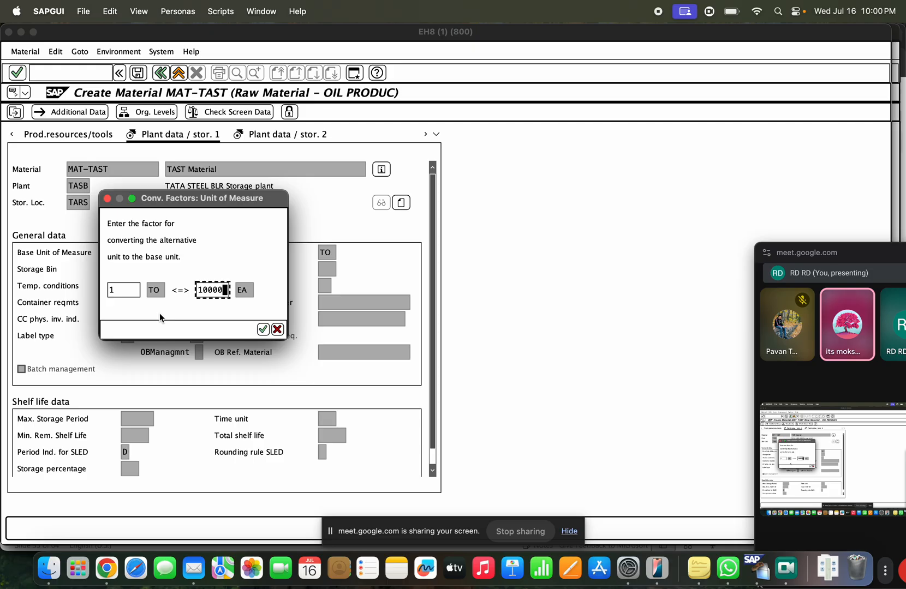
click(263, 329)
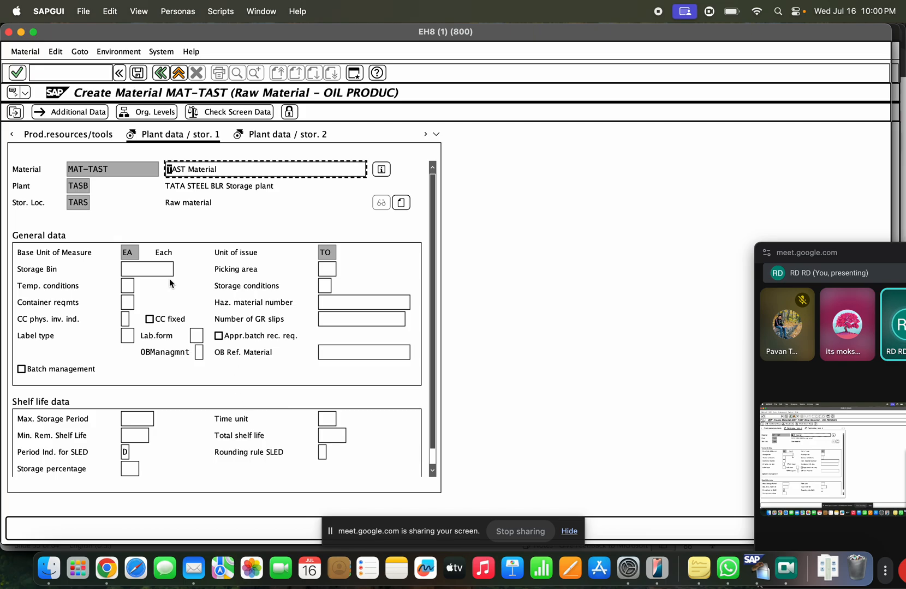
click(128, 252)
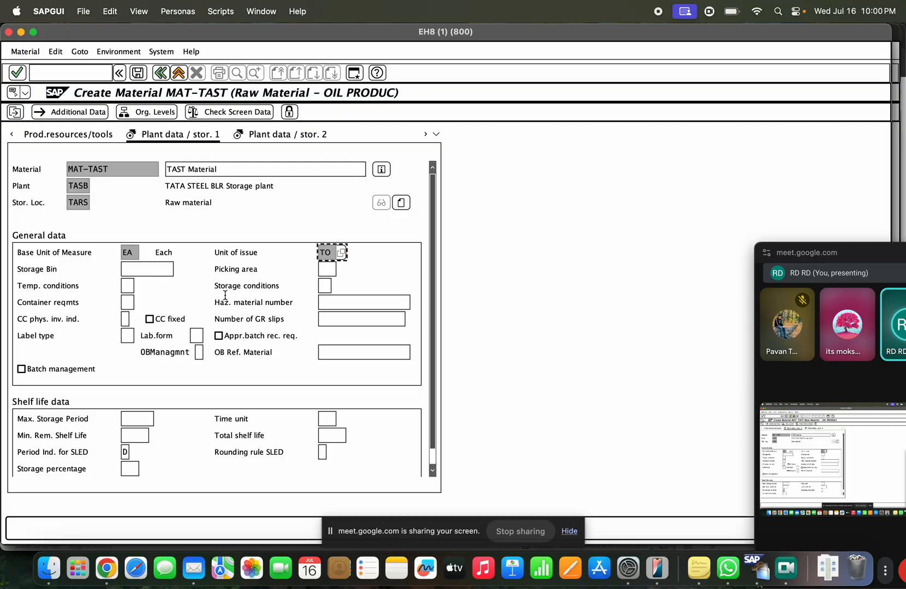
Step: Enter storage bin 01-01-01, replacing the initially typed ABC
click(129, 269)
text(ABC)
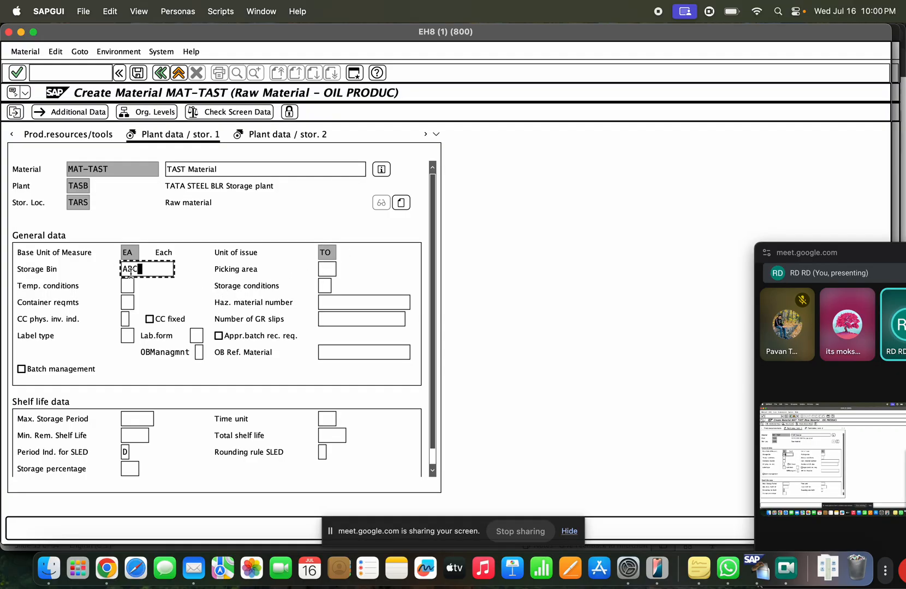
drag(141, 269, 124, 271)
text(01)
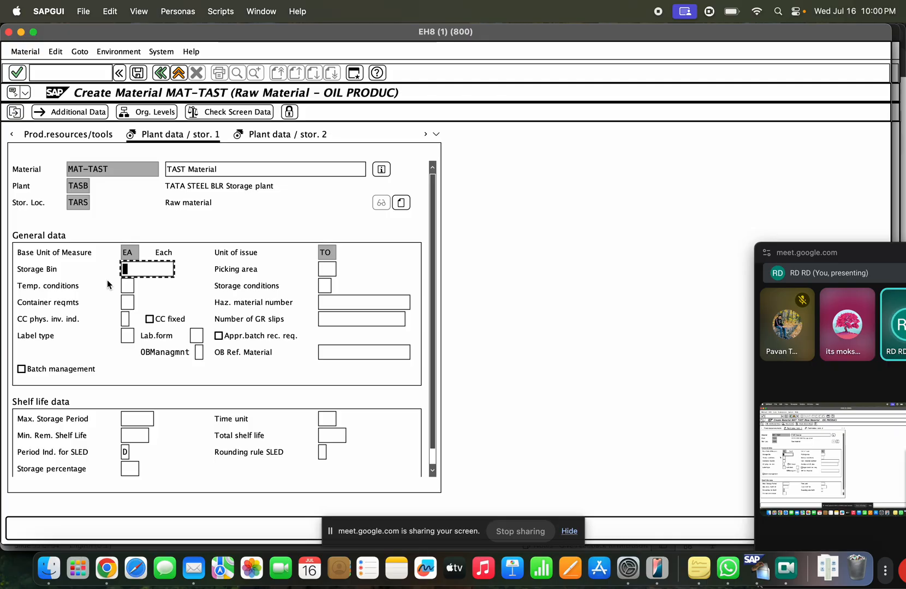
text(-01-01)
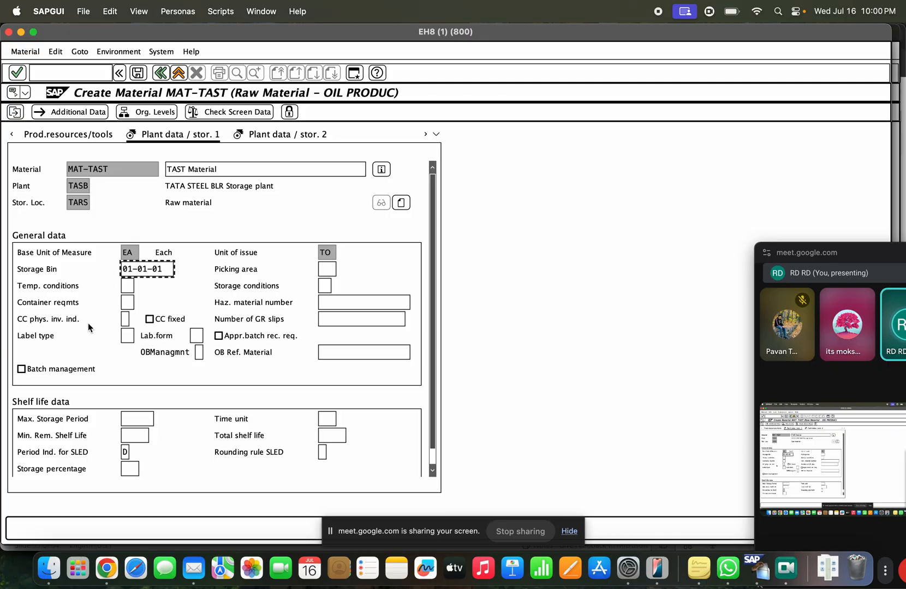
click(135, 270)
drag(133, 270, 117, 271)
double_click(142, 269)
double_click(162, 270)
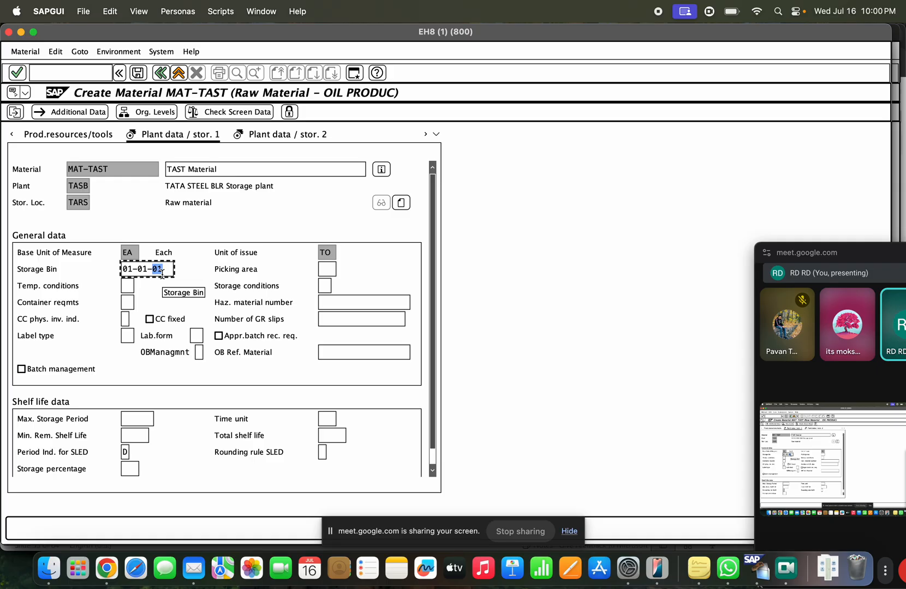
click(146, 269)
click(128, 269)
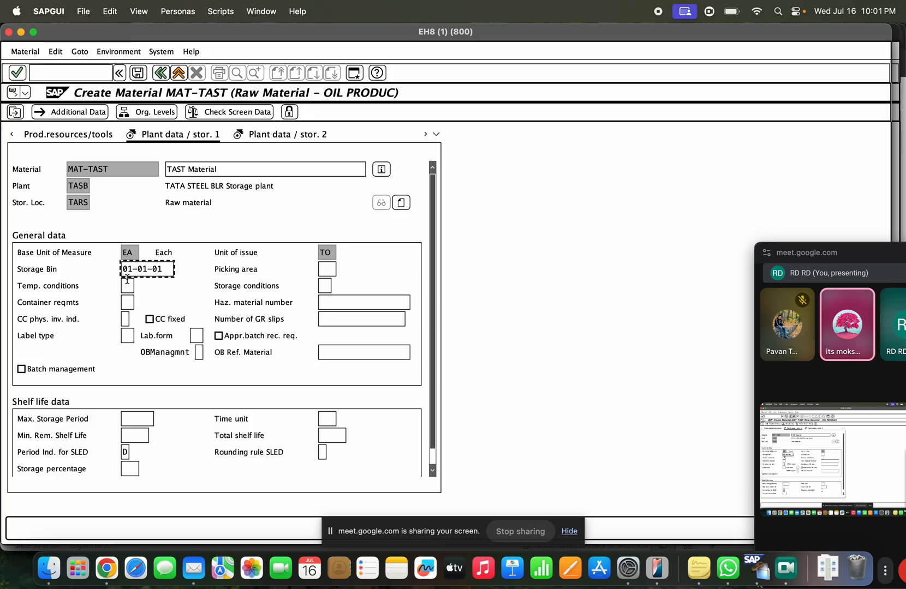
click(163, 269)
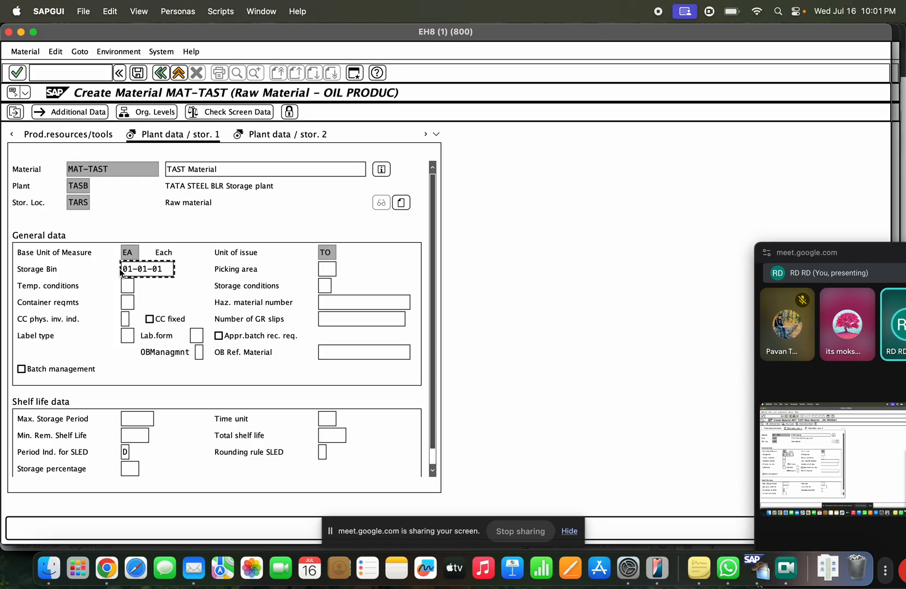
drag(164, 269, 120, 269)
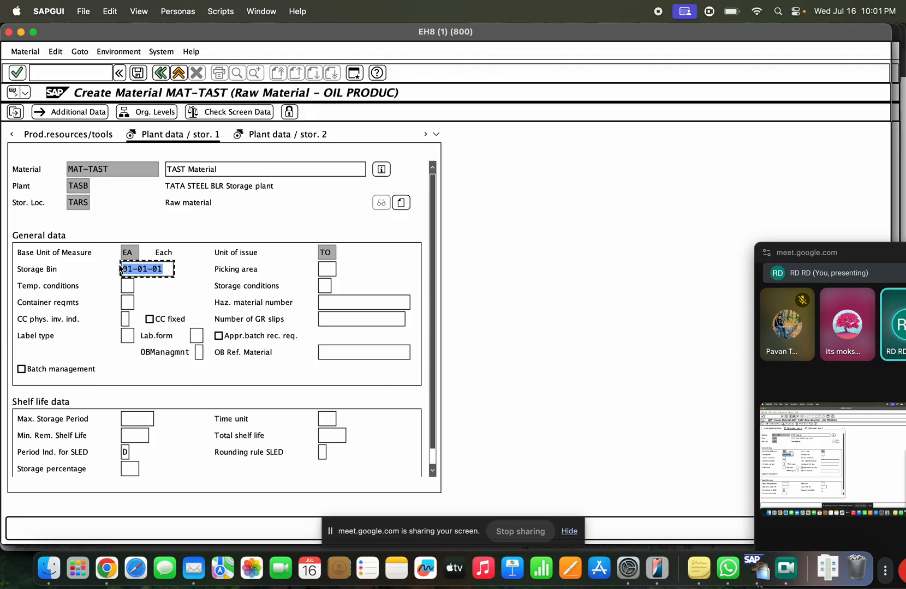
click(120, 175)
drag(167, 269, 102, 267)
Step: Pass over the storage condition and shelf-life fields, then save material MAT-TAST
click(322, 285)
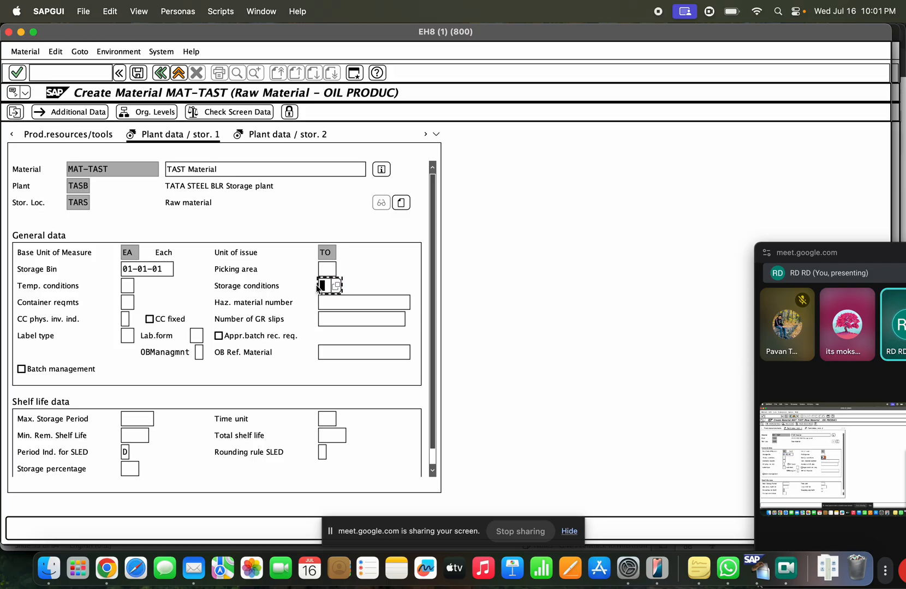
click(127, 285)
click(126, 302)
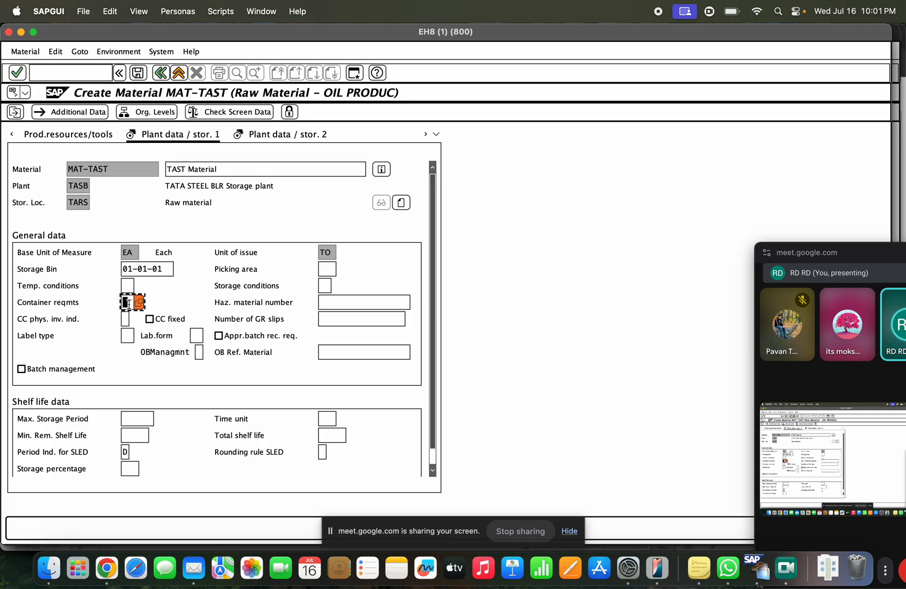
click(339, 303)
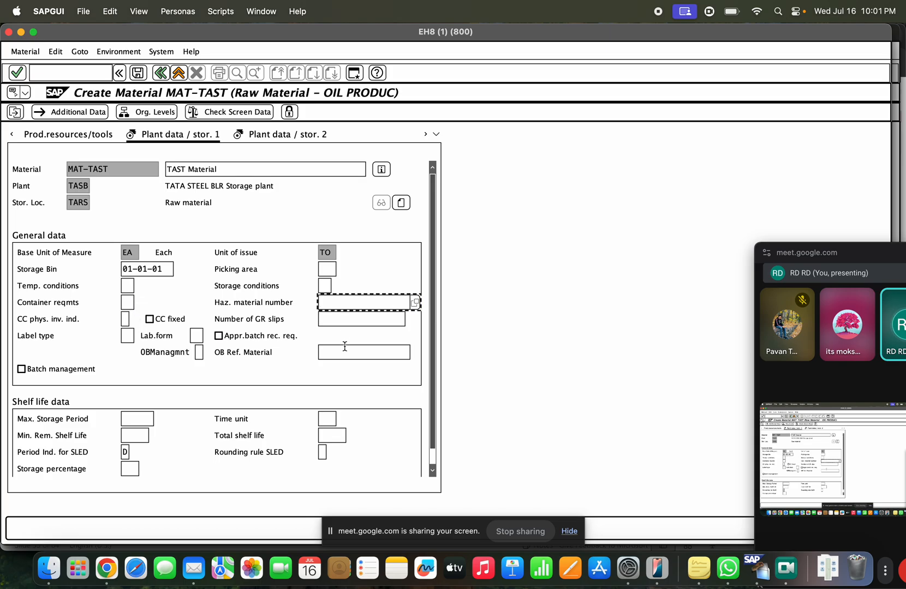
click(143, 416)
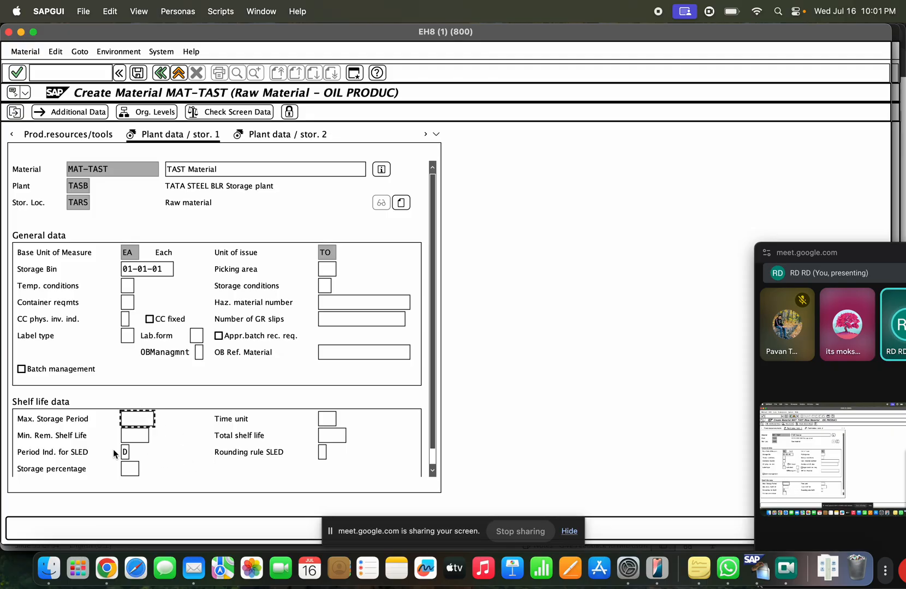
click(124, 436)
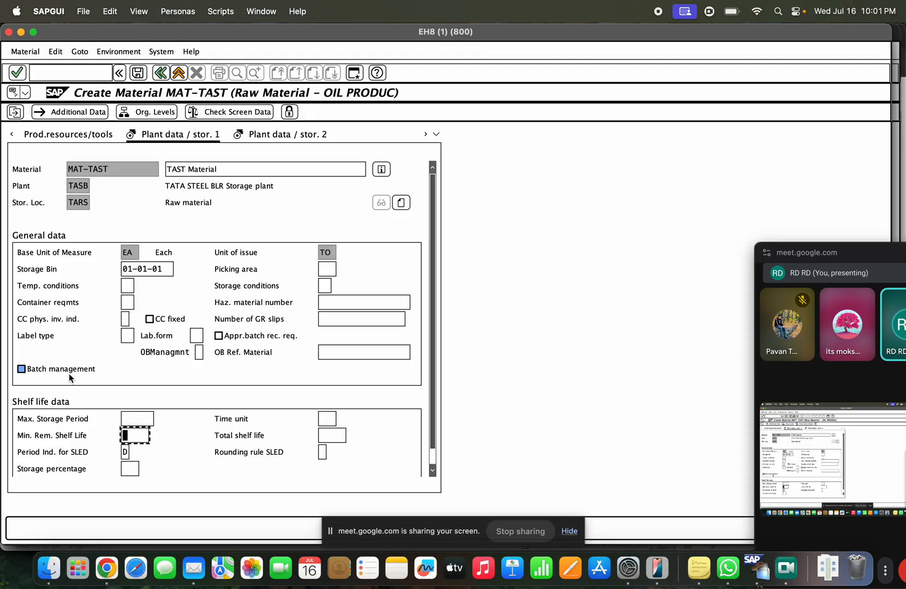
scroll(179, 333, down, 1)
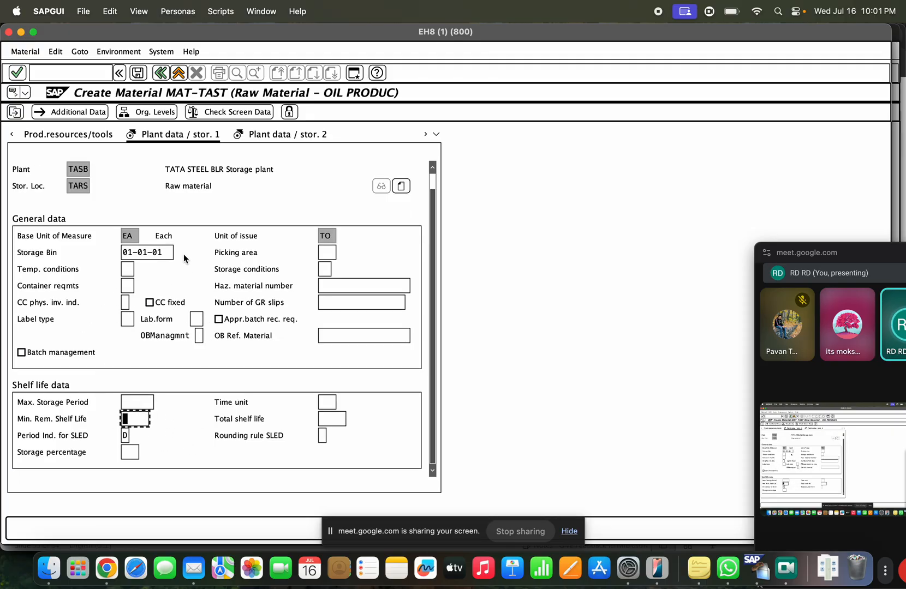
scroll(188, 244, up, 1)
click(138, 73)
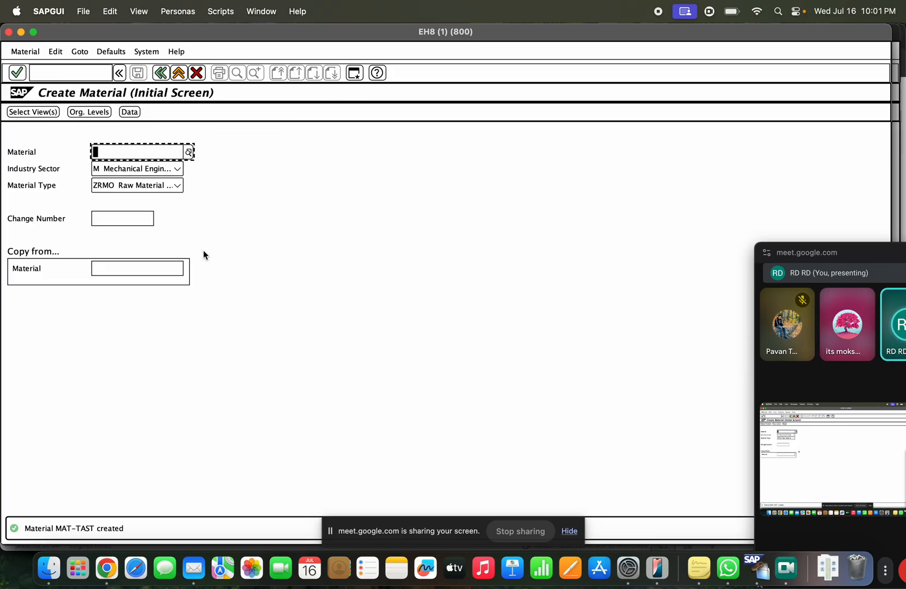
Step: Open SE16N and list MARD entries for material MAT-TAST
click(178, 72)
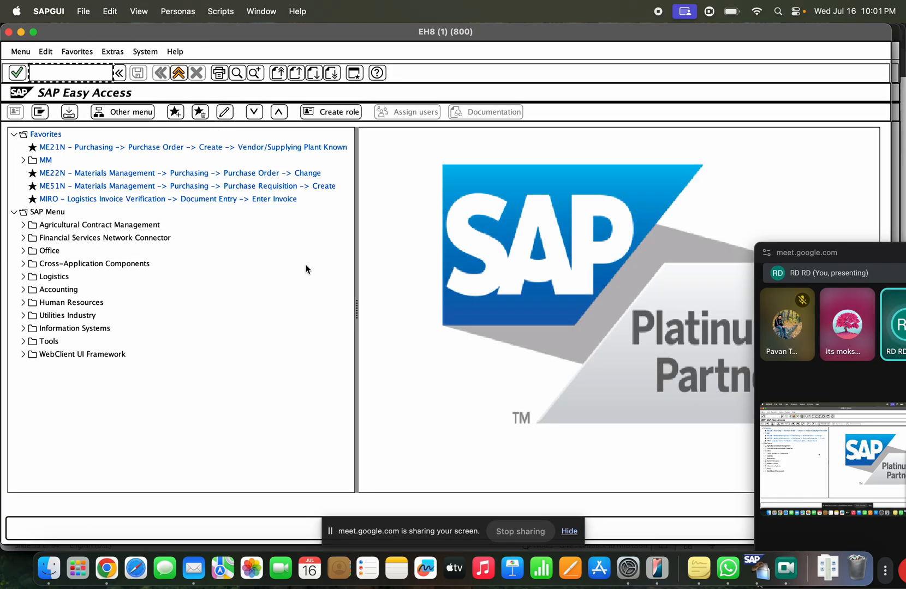
text(m)
key(BackSpace)
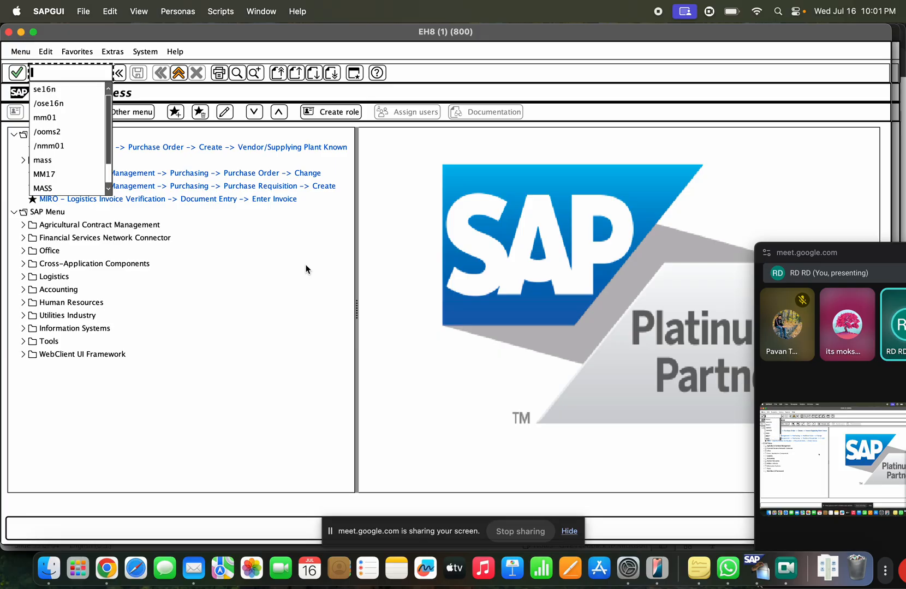
text(se16n)
key(Return)
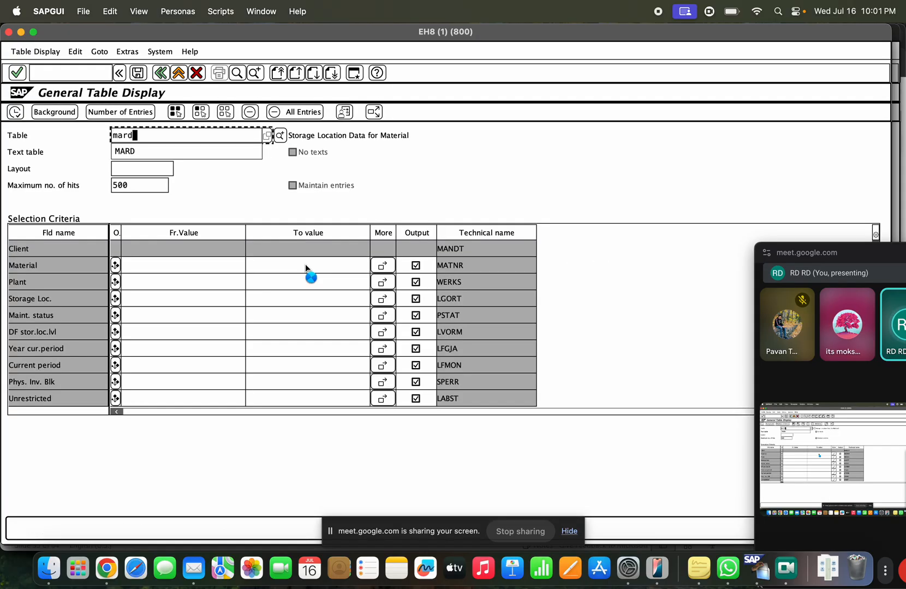
click(192, 263)
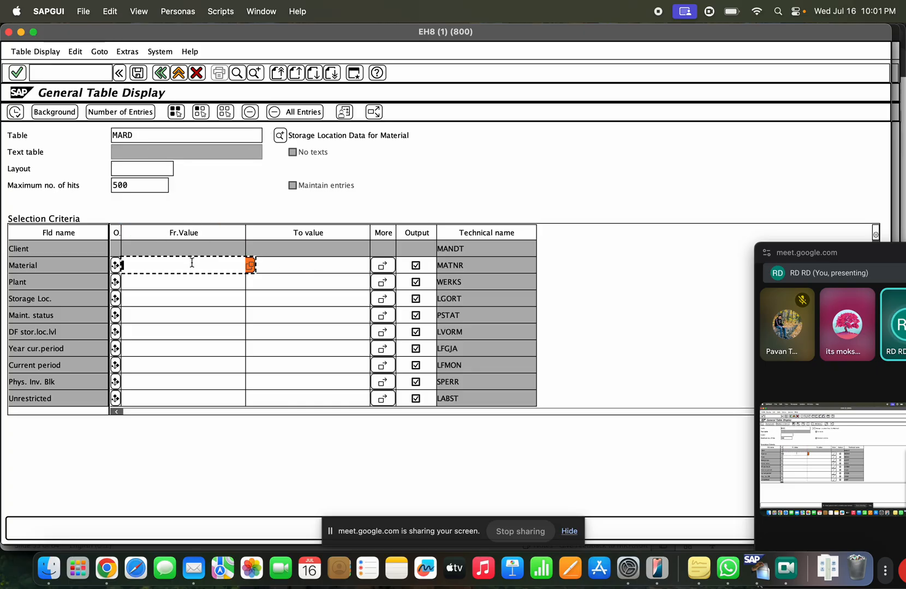
click(185, 275)
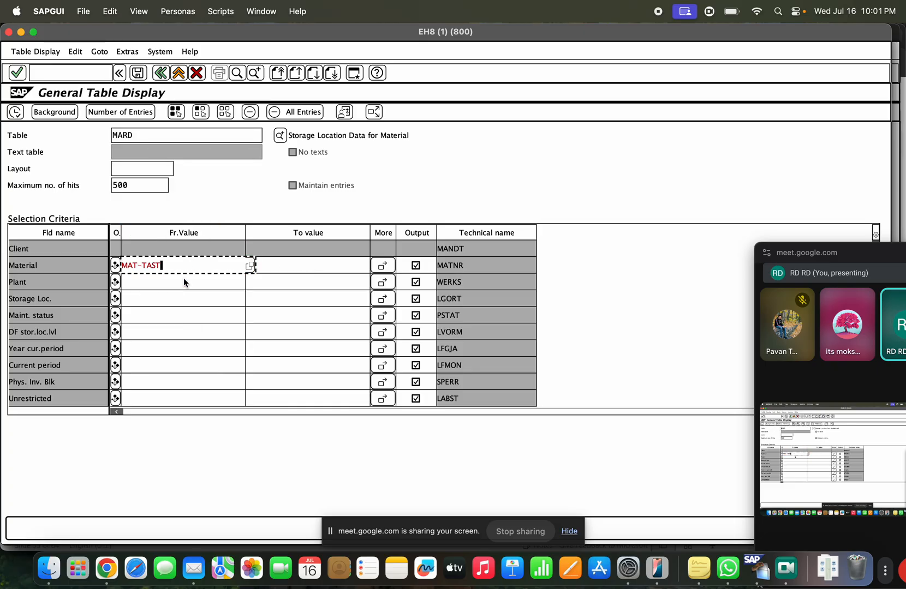
click(15, 112)
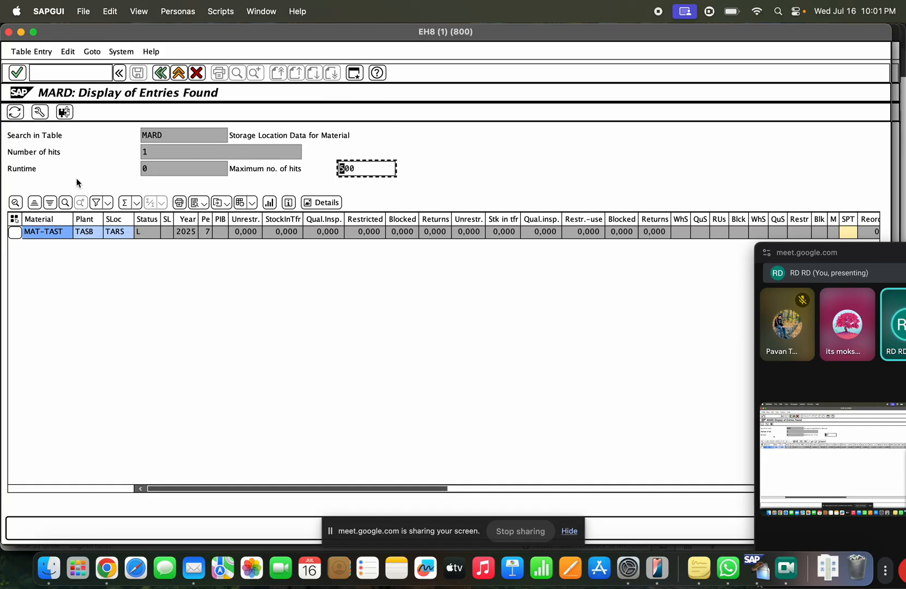
Step: Inspect the TASB / TARS entry with bin 01-01-01, then go back to selection
click(85, 233)
click(118, 234)
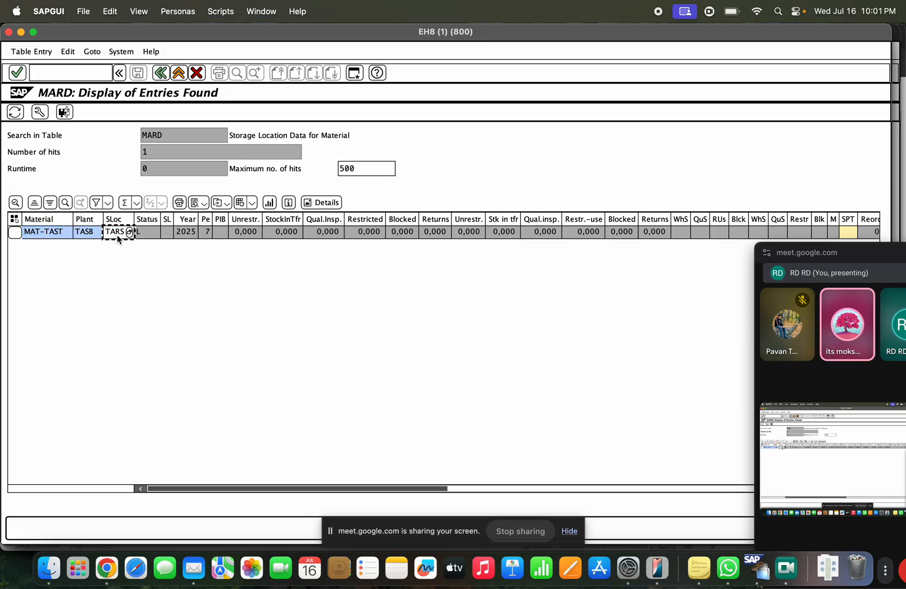
click(146, 233)
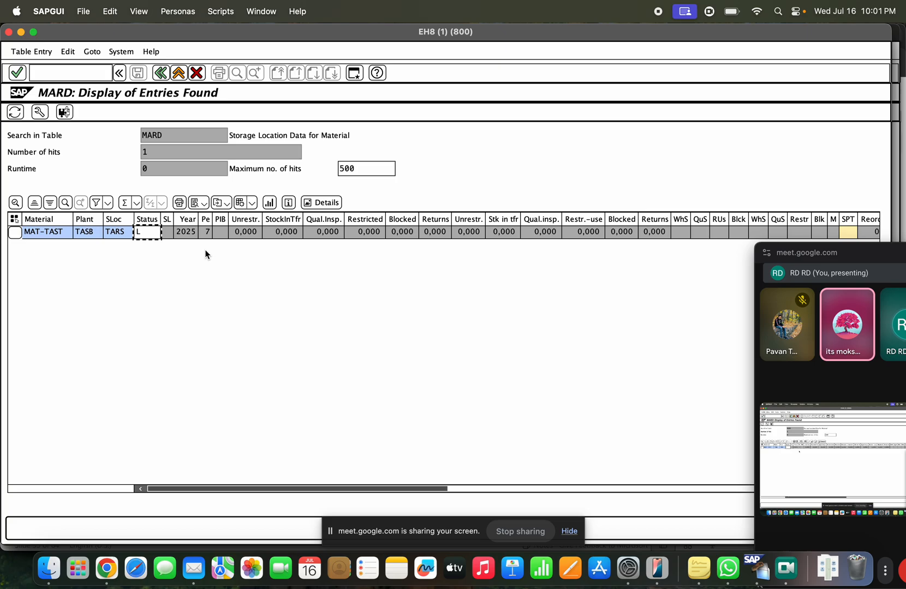
click(500, 489)
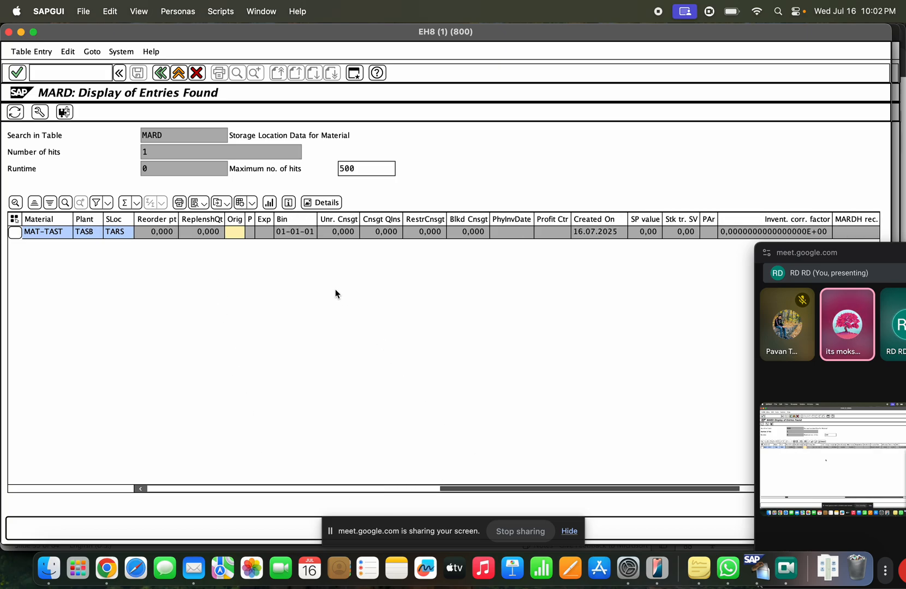
click(291, 221)
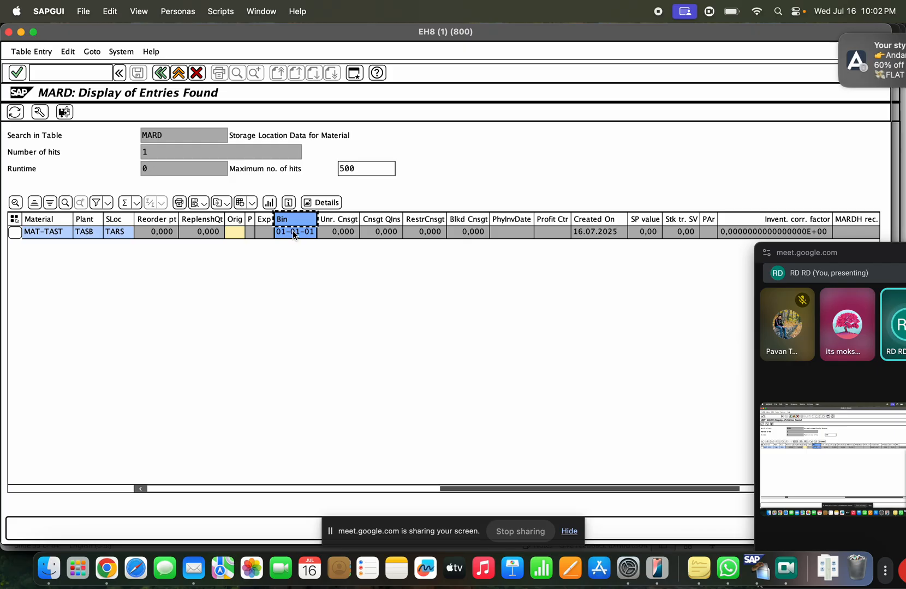
drag(479, 486, 154, 488)
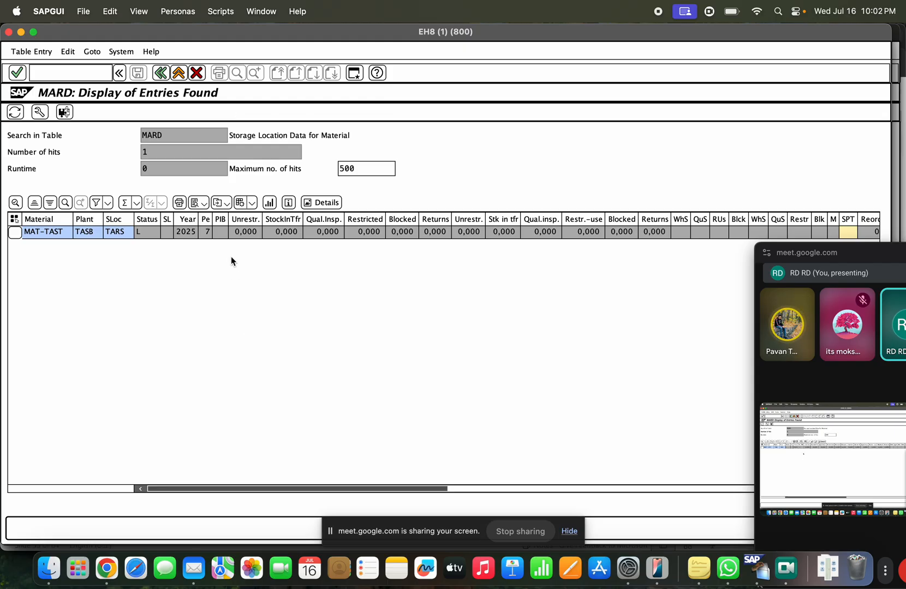
click(176, 78)
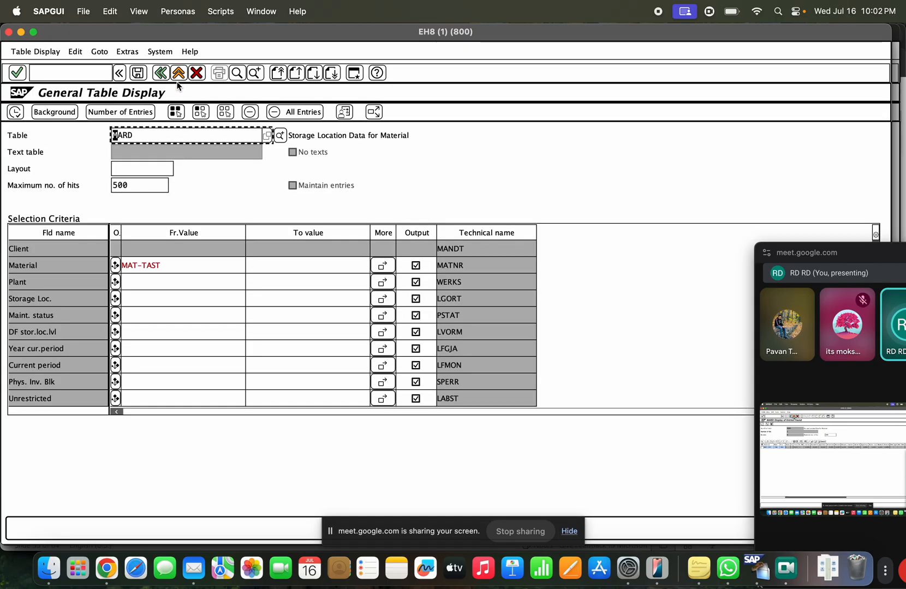
Step: Go back to SAP Easy Access, clear the typed mm01, and close the history list
click(176, 79)
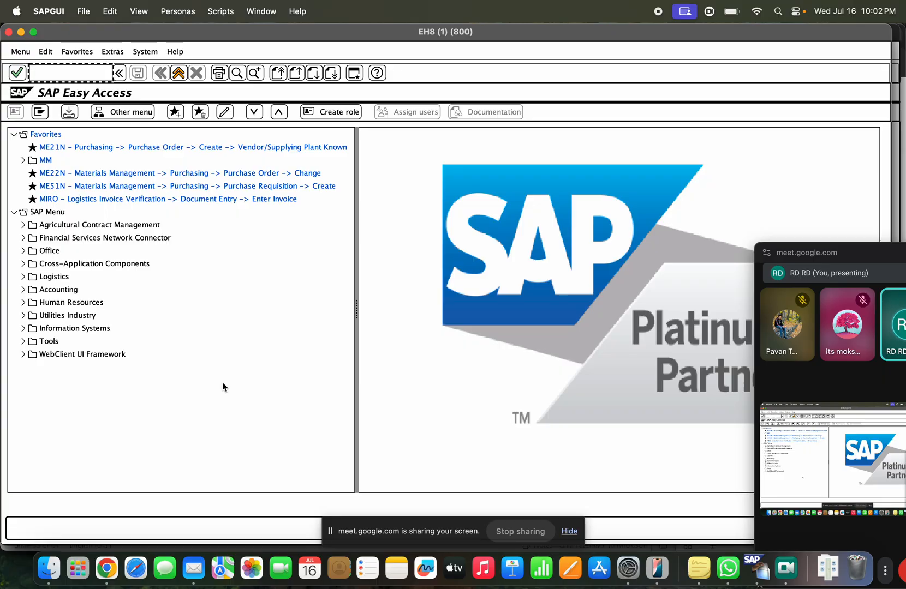
text(mm01)
key(BackSpace)
key(BackSpace)
key(BackSpace)
key(BackSpace)
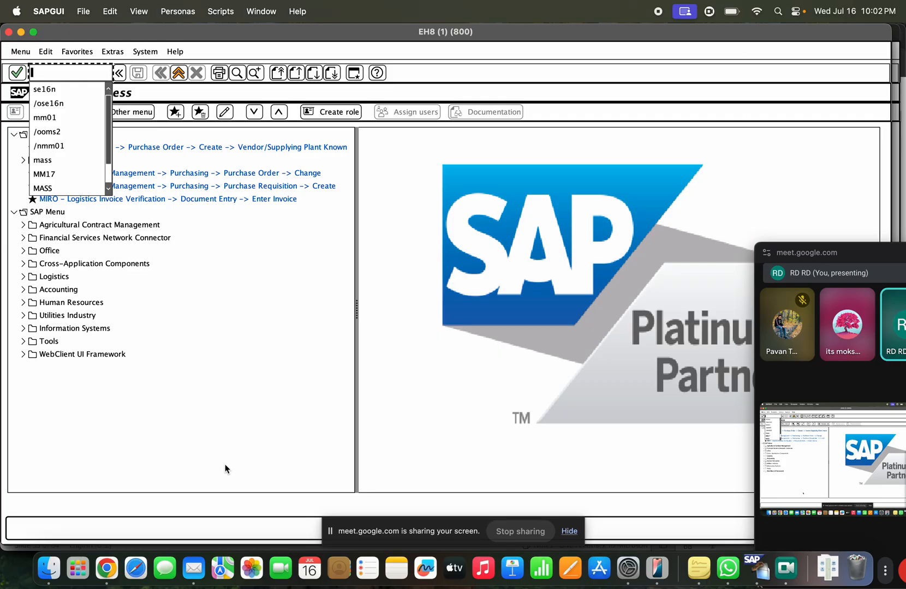
click(255, 263)
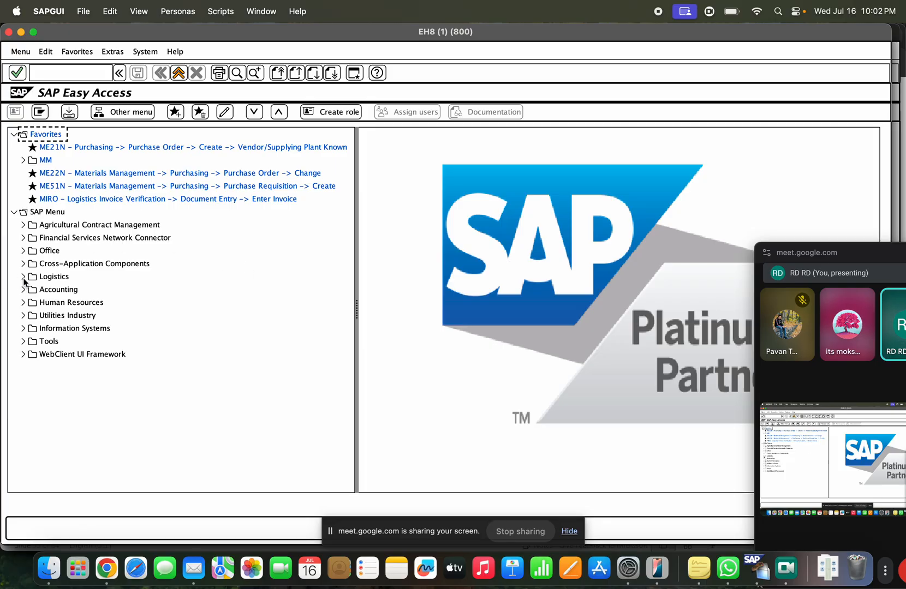
Step: Expand Logistics > Materials Management, briefly opening and collapsing the Purchasing folders
click(24, 278)
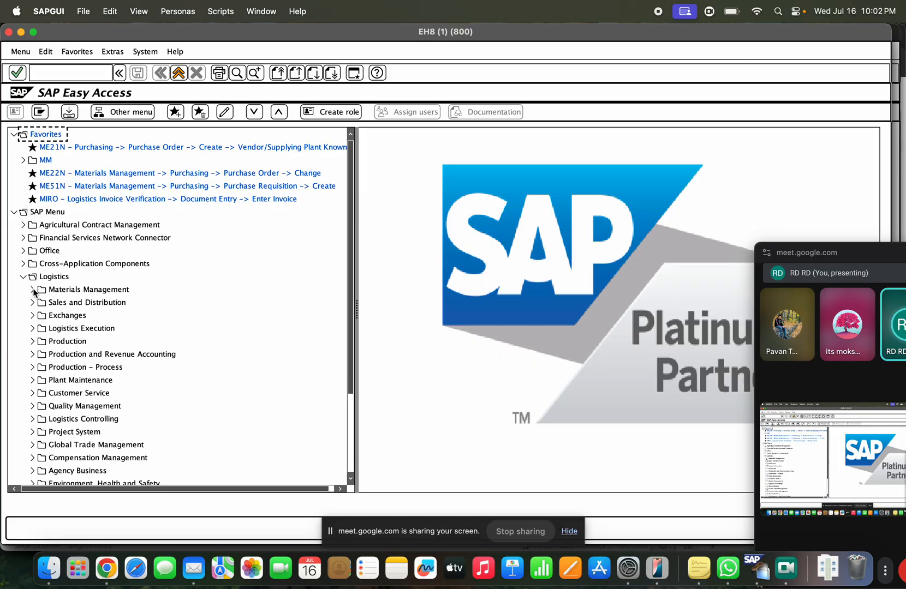
click(32, 289)
scroll(100, 342, down, 5)
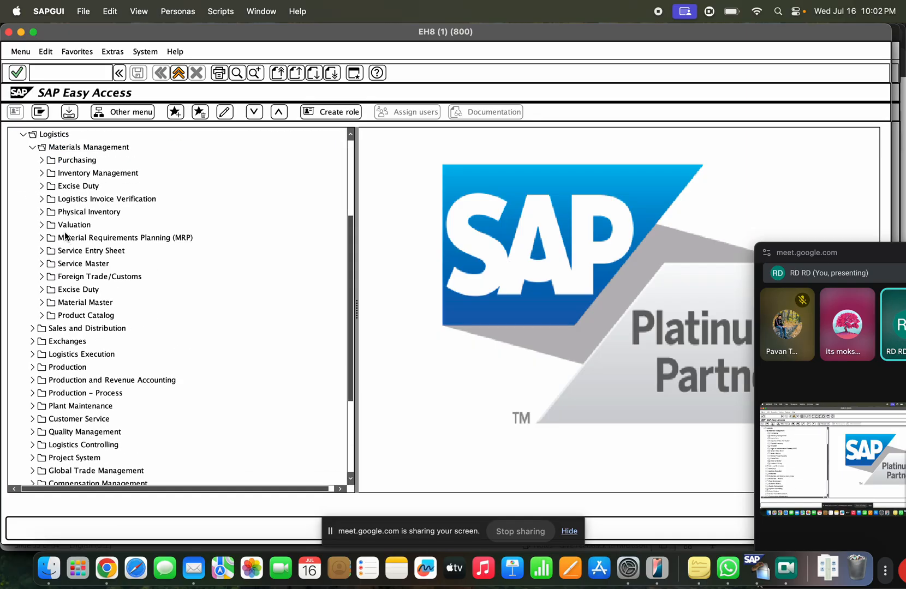
click(40, 162)
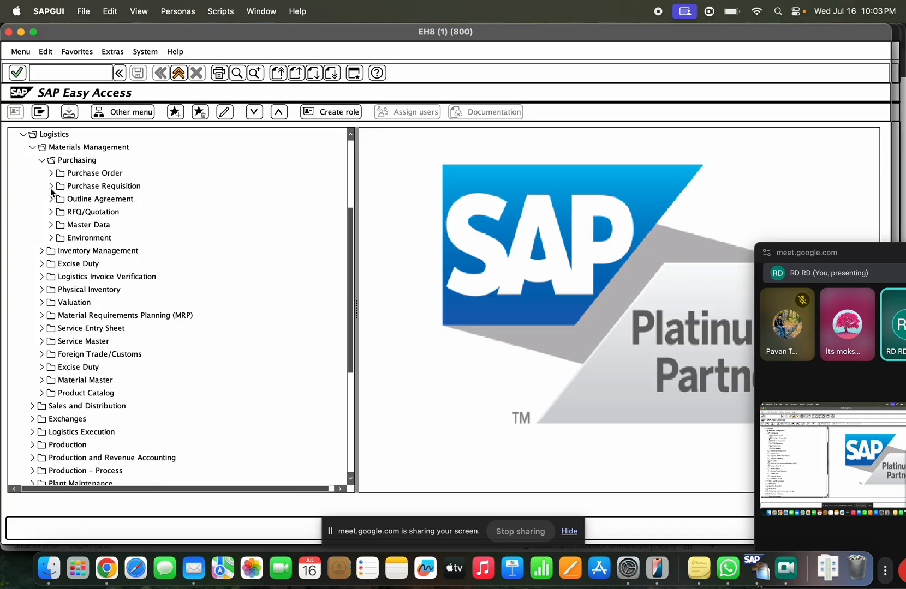
click(50, 225)
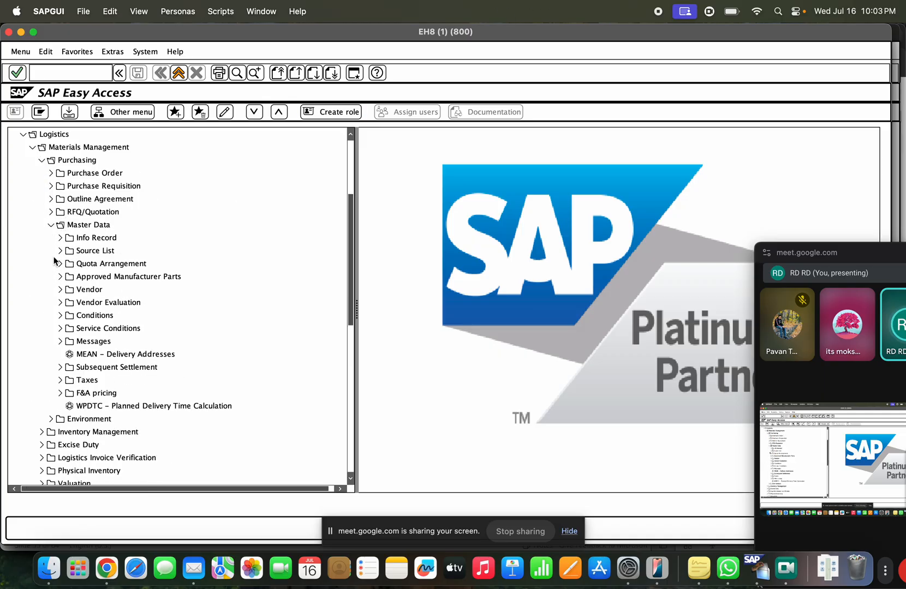
click(50, 225)
scroll(50, 227, down, 1)
scroll(49, 227, up, 4)
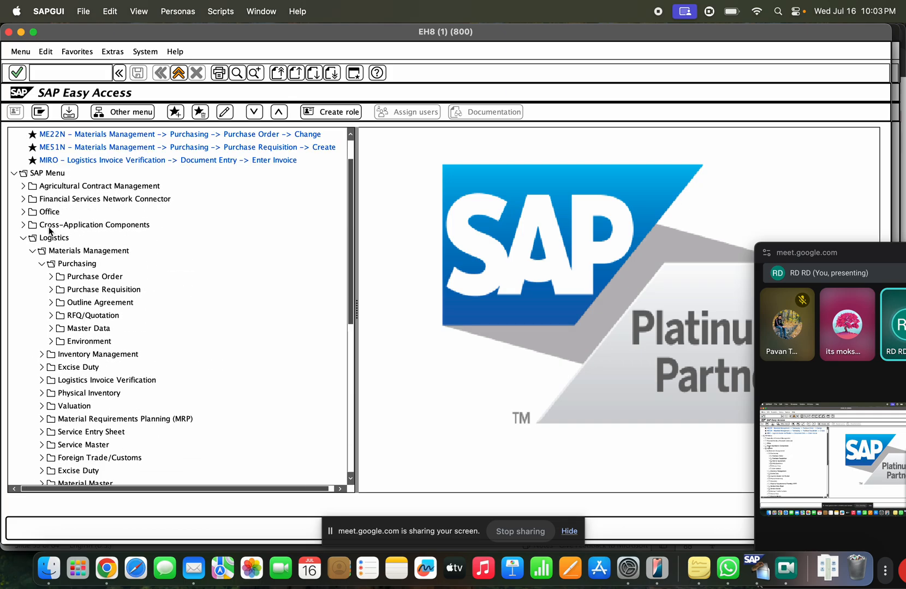
click(39, 265)
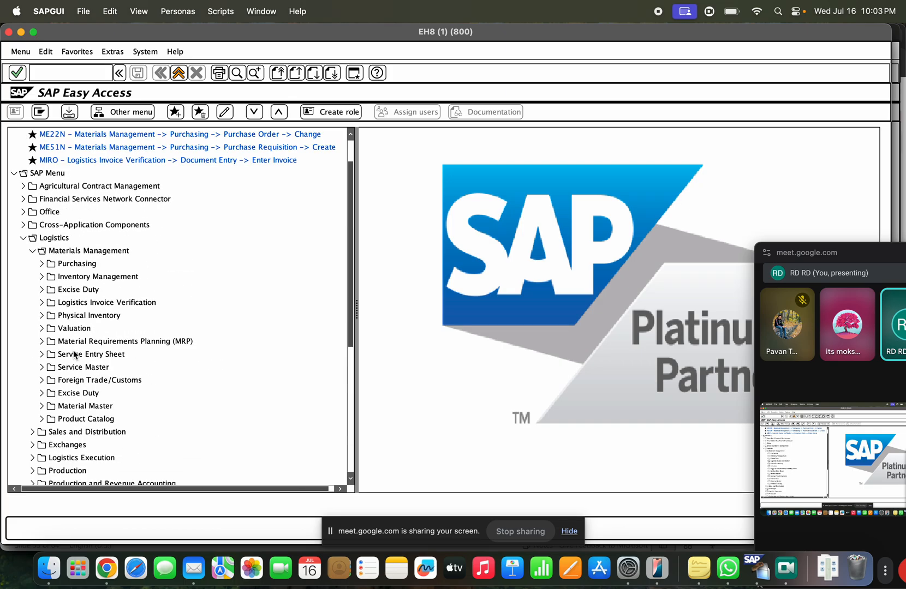
Step: Expand Material Master > Material with its Display and Flag for Deletion folders
click(43, 406)
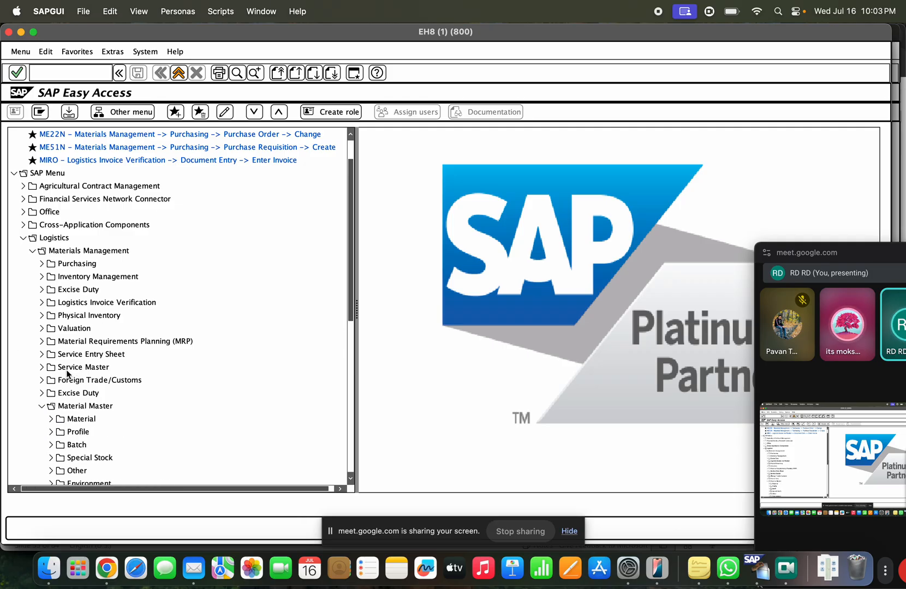
scroll(66, 376, down, 4)
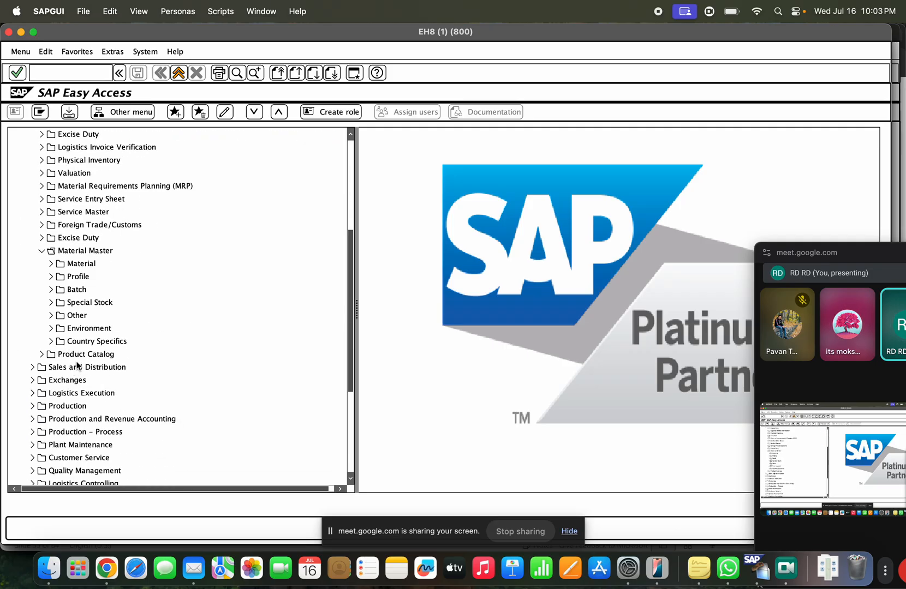
click(50, 264)
click(129, 356)
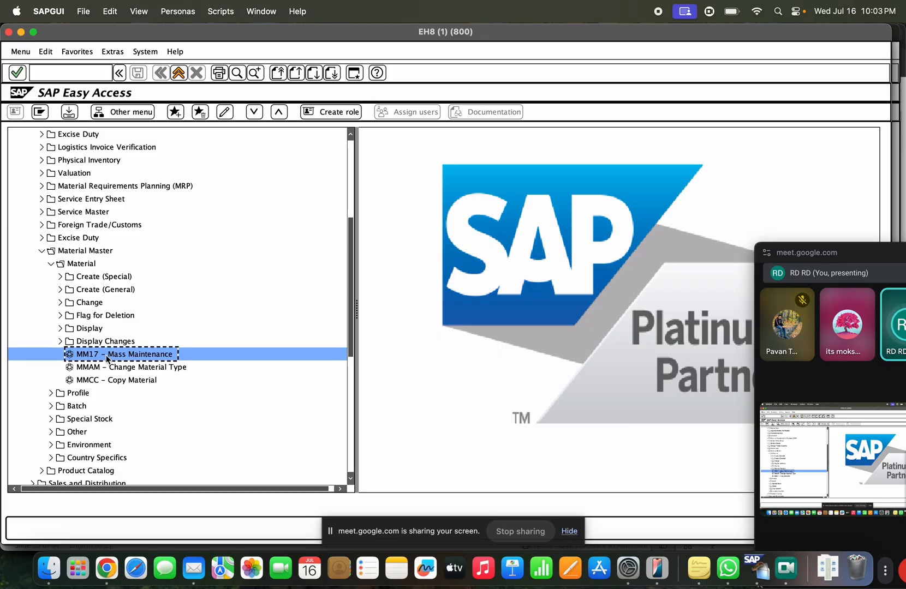
click(98, 369)
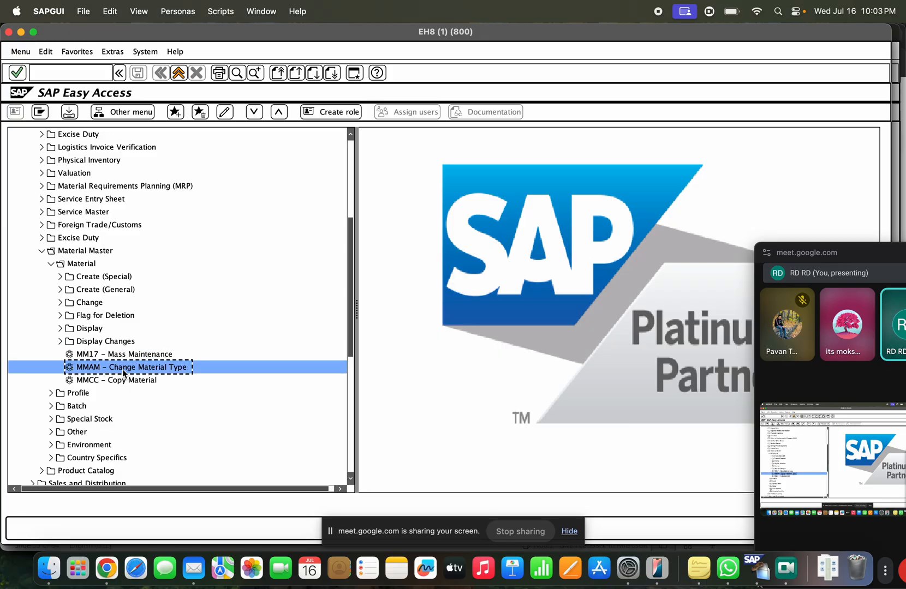
click(60, 328)
click(88, 343)
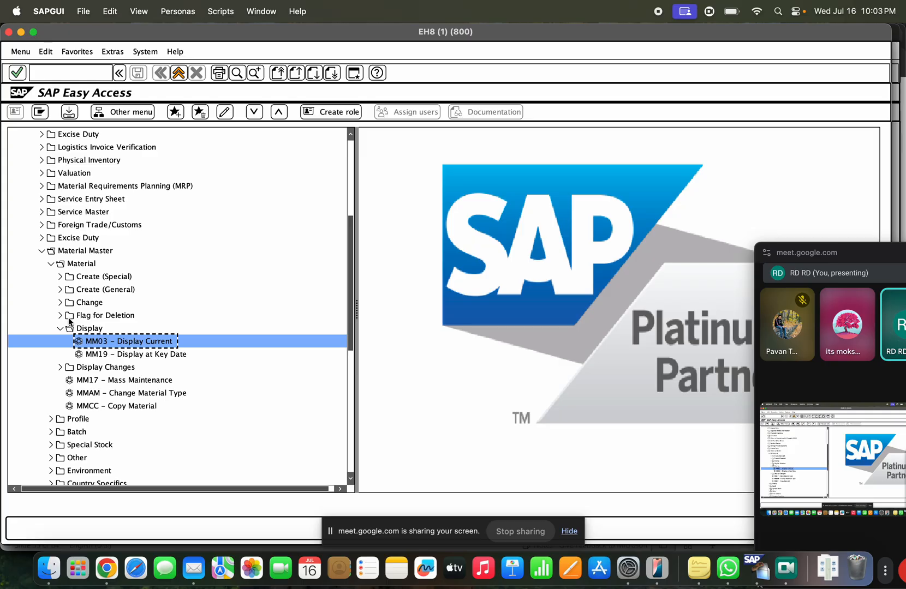
click(59, 316)
click(96, 329)
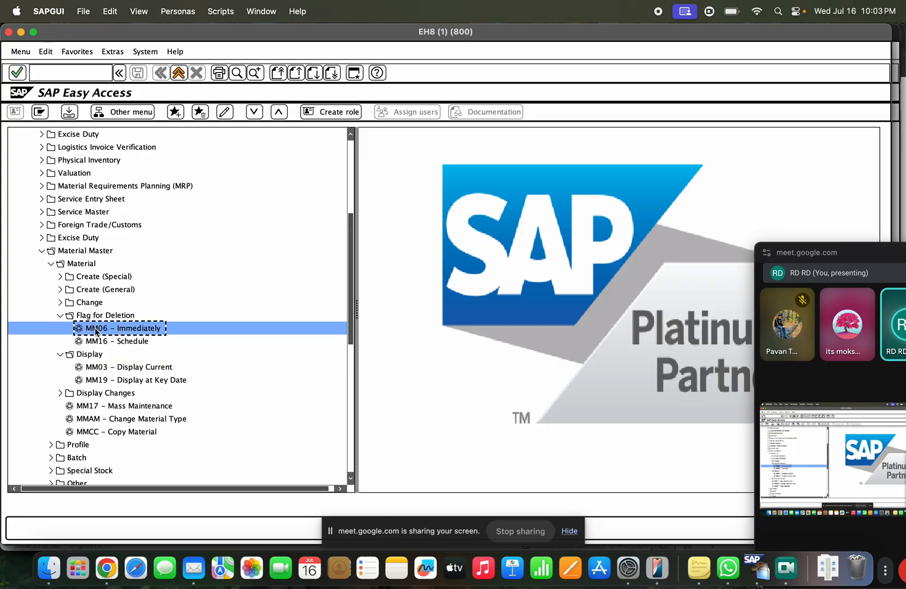
Step: Expand the Change, Create (General), Environment and Profile folders under Material Master
click(60, 303)
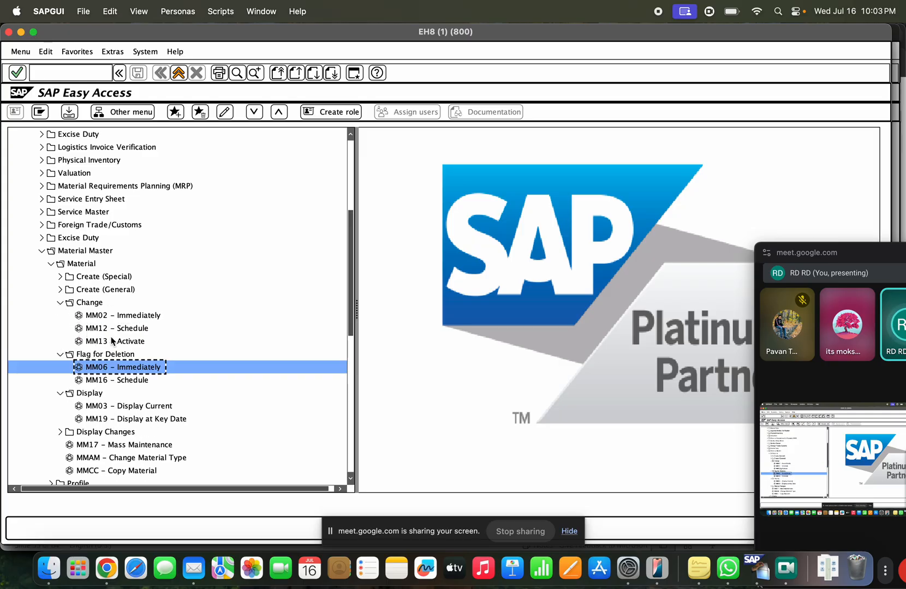
click(60, 290)
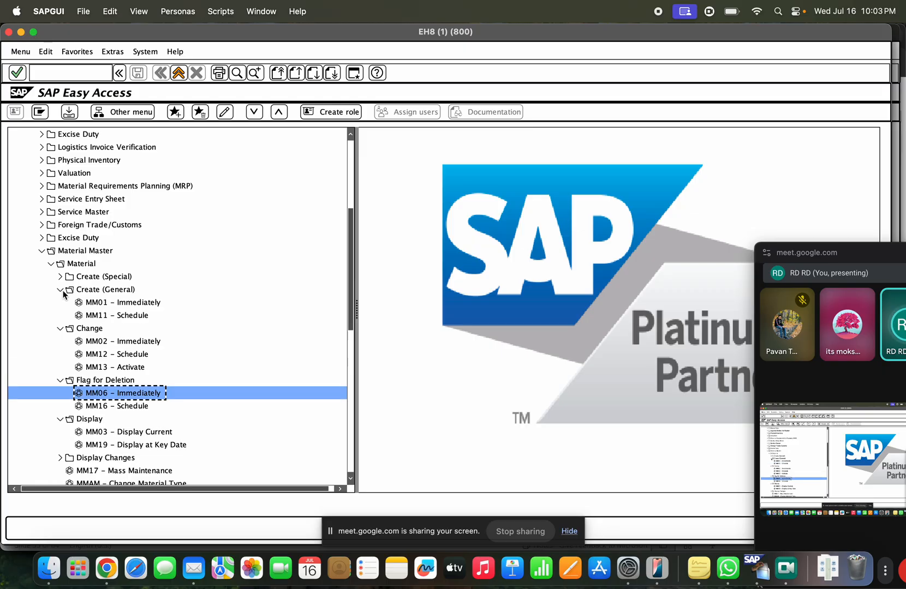
click(96, 304)
scroll(134, 317, down, 4)
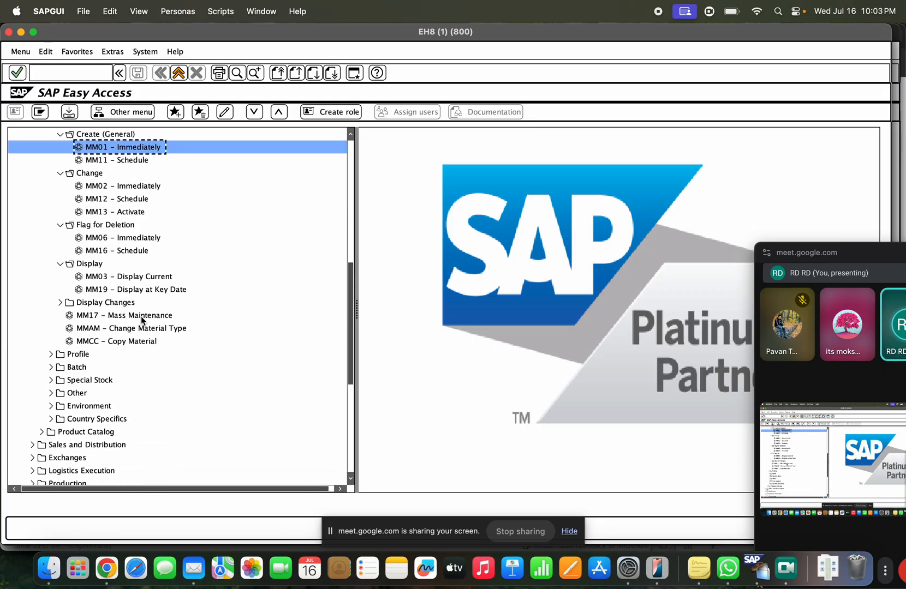
click(50, 406)
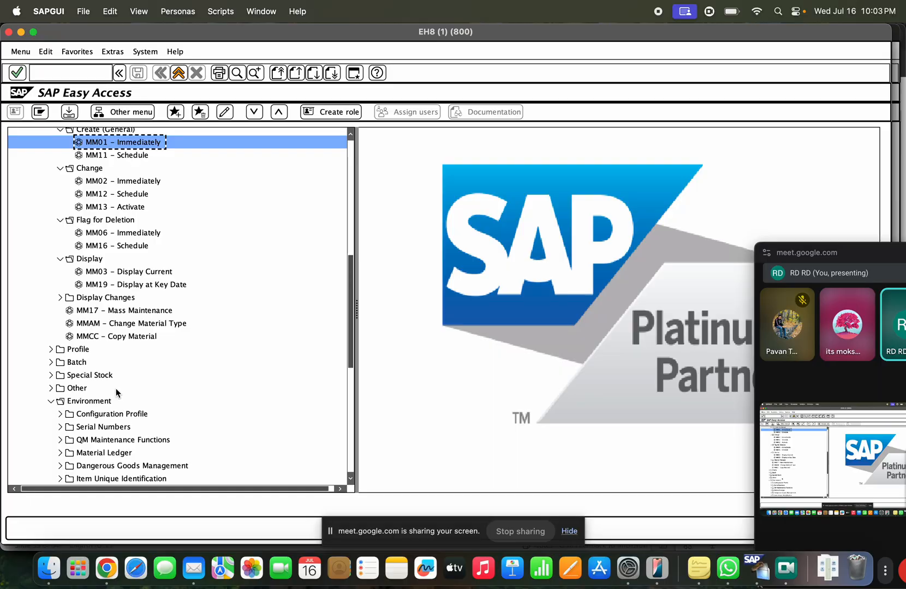
click(51, 350)
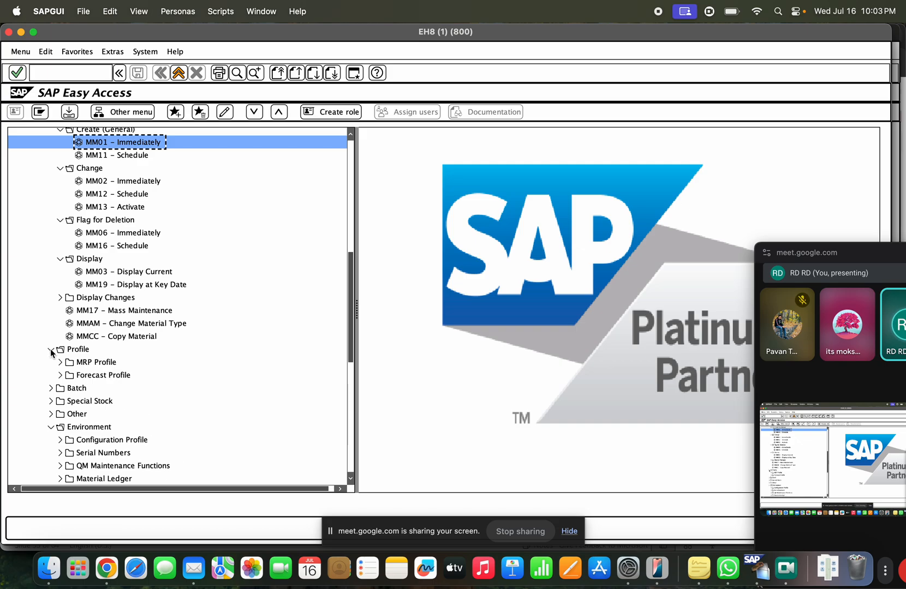
scroll(109, 415, down, 3)
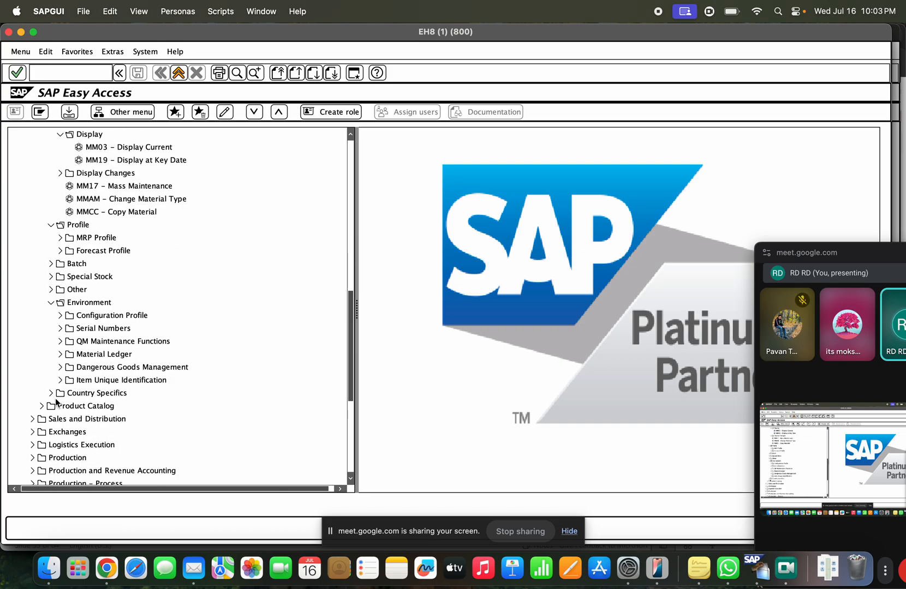
click(84, 71)
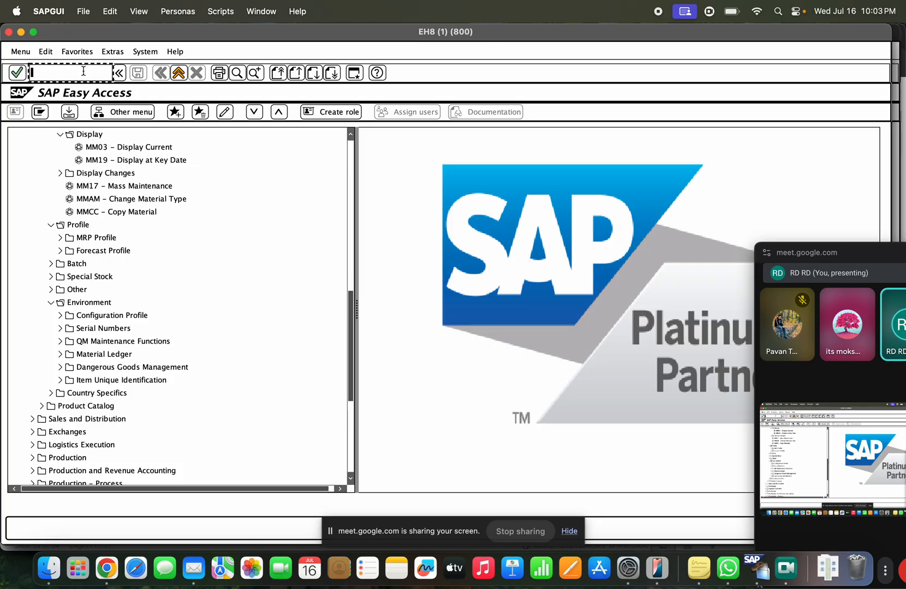
Step: Open MM50 Extend Material View(s) and go back to the menu
text(mm50)
key(Return)
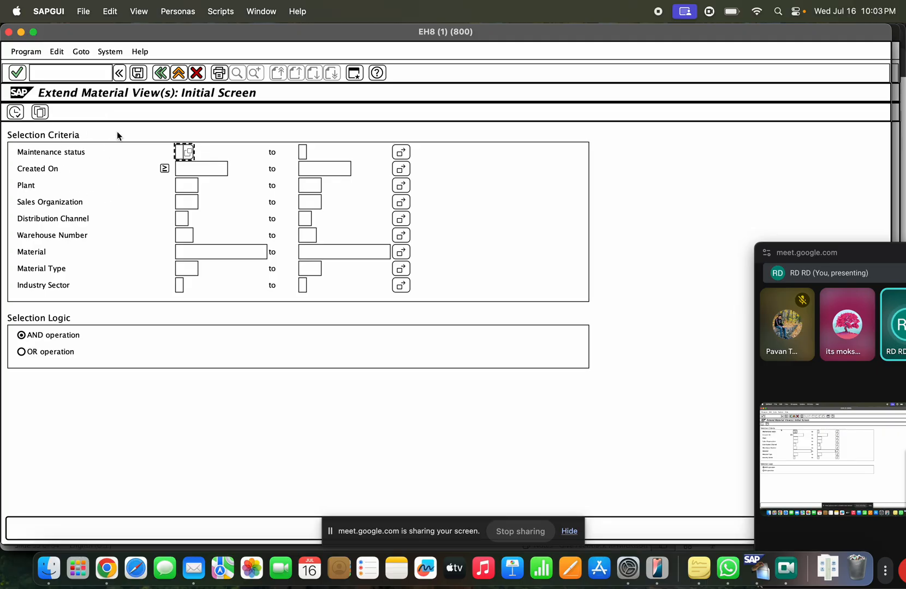
click(158, 72)
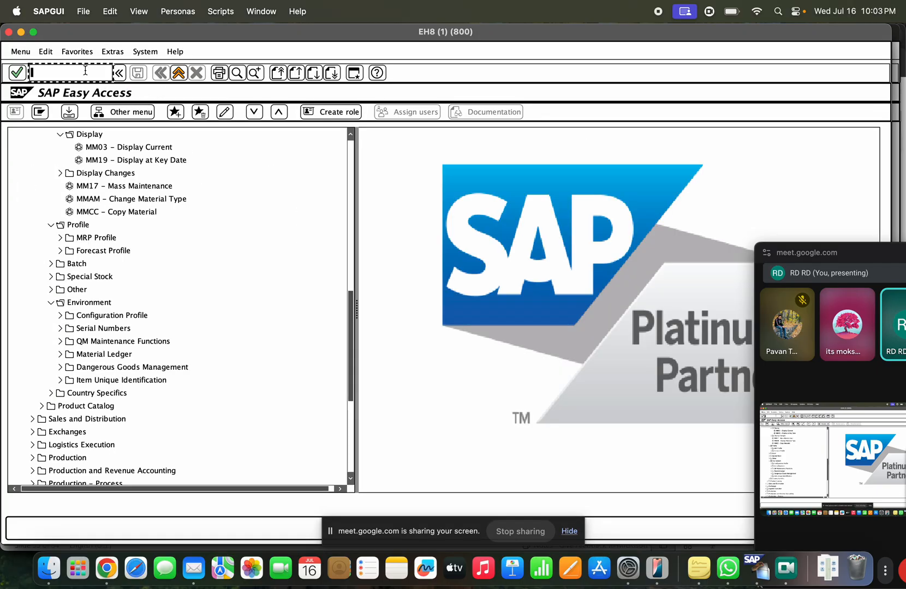
Step: Try transaction MM40, which does not exist, then type mm19
text(mm40)
key(Return)
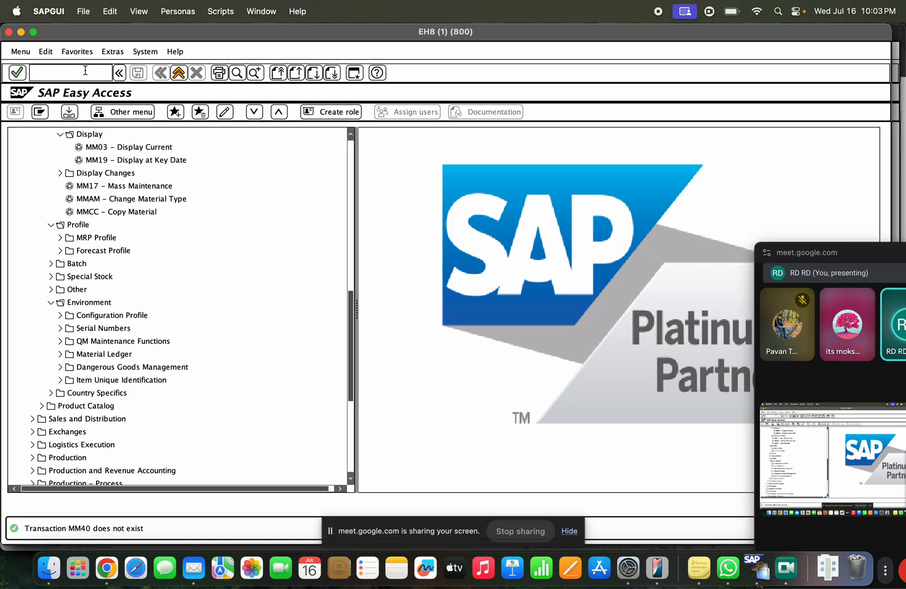
click(85, 71)
text(m)
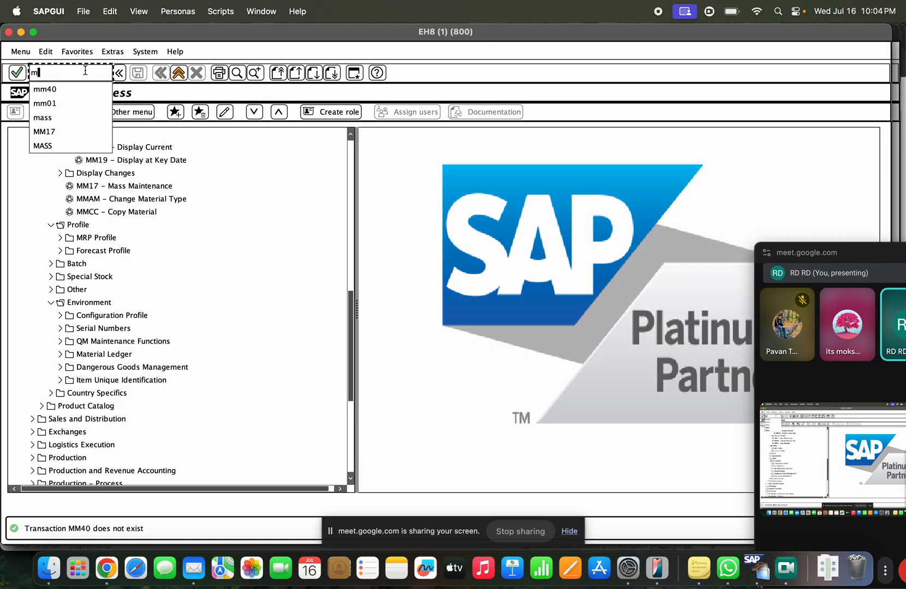
text(m19)
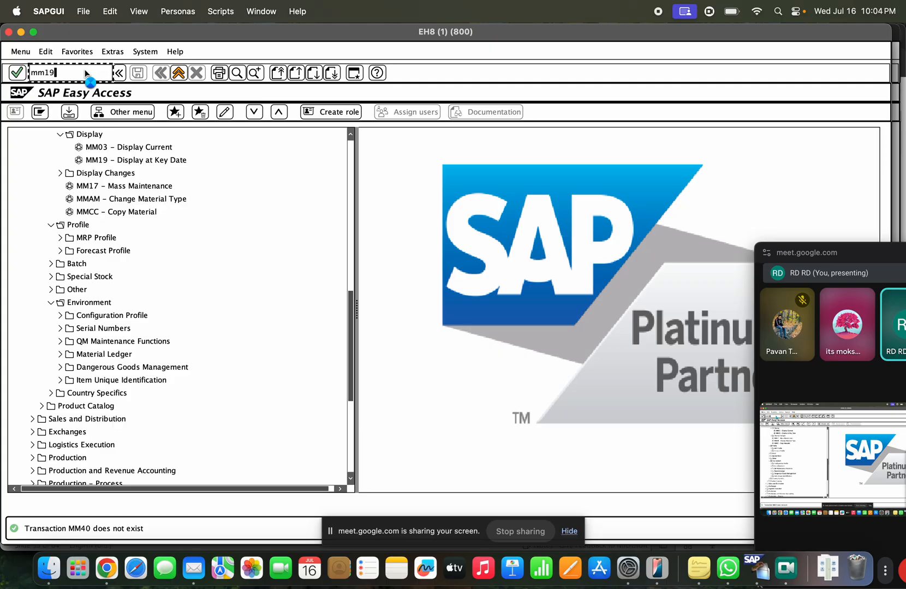
Step: Open the MM19 material display at key date screen, then go back to the Easy Access menu
key(Return)
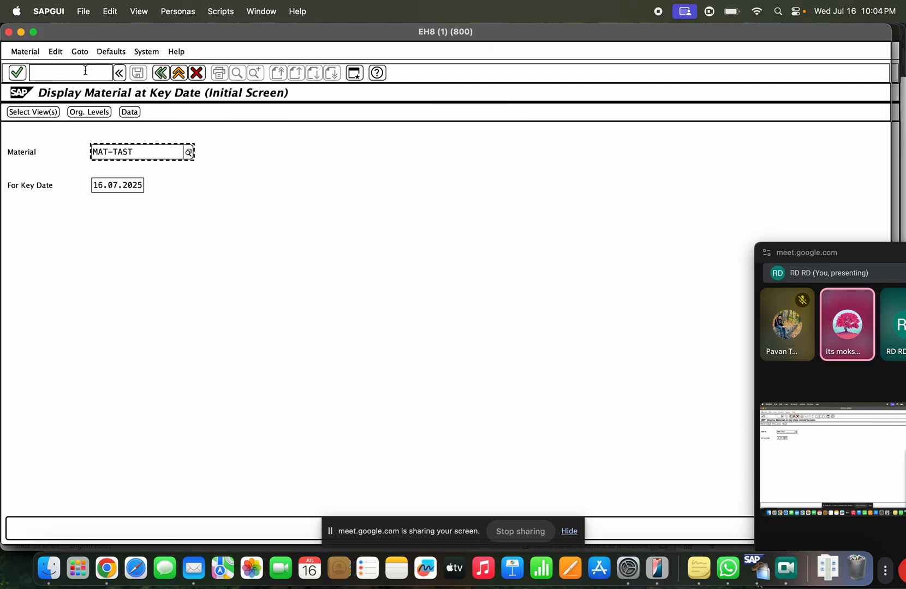
click(161, 73)
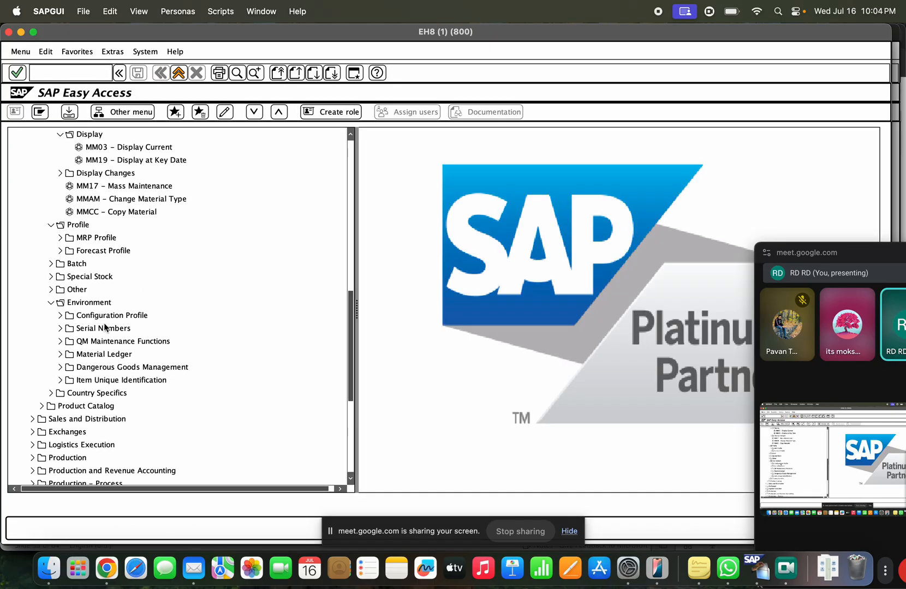
scroll(77, 275, up, 5)
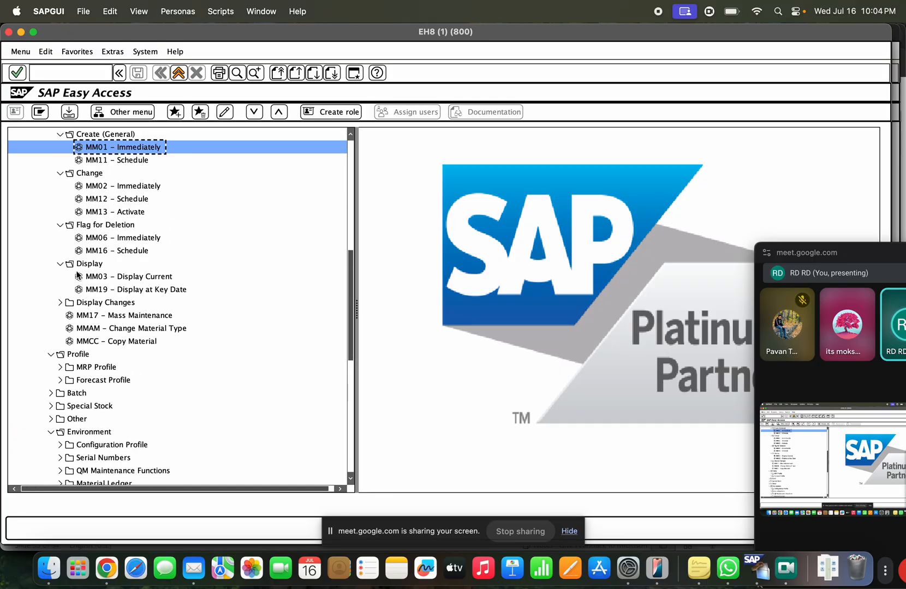
scroll(77, 276, up, 3)
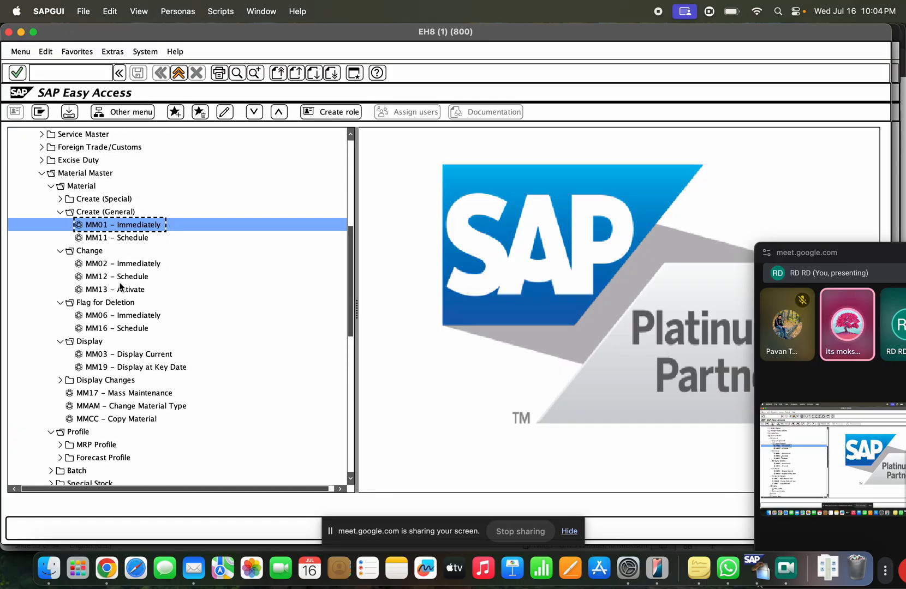
scroll(124, 295, up, 2)
scroll(115, 306, down, 14)
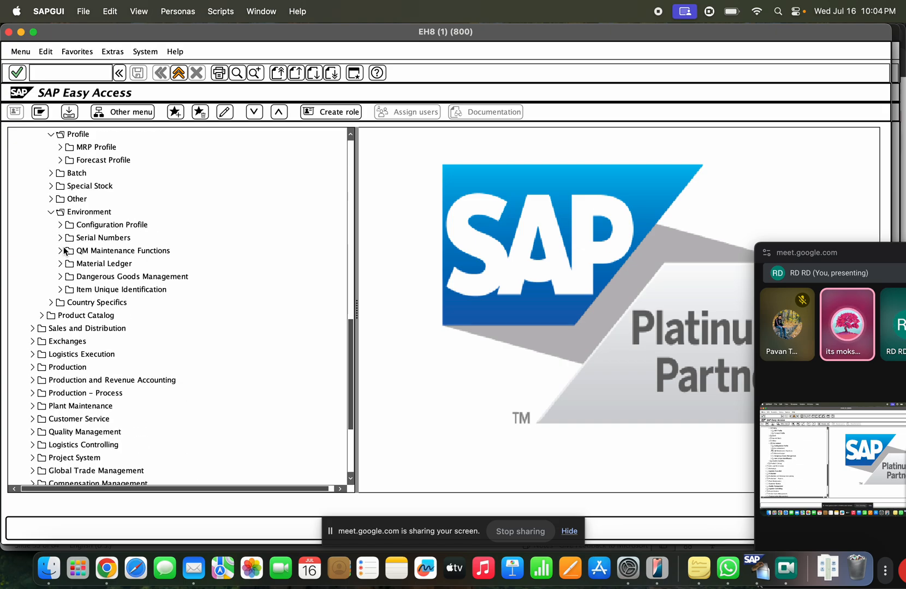
Step: Expand Product Catalog > Distribution > Environment > Material > Material in the menu tree
click(43, 316)
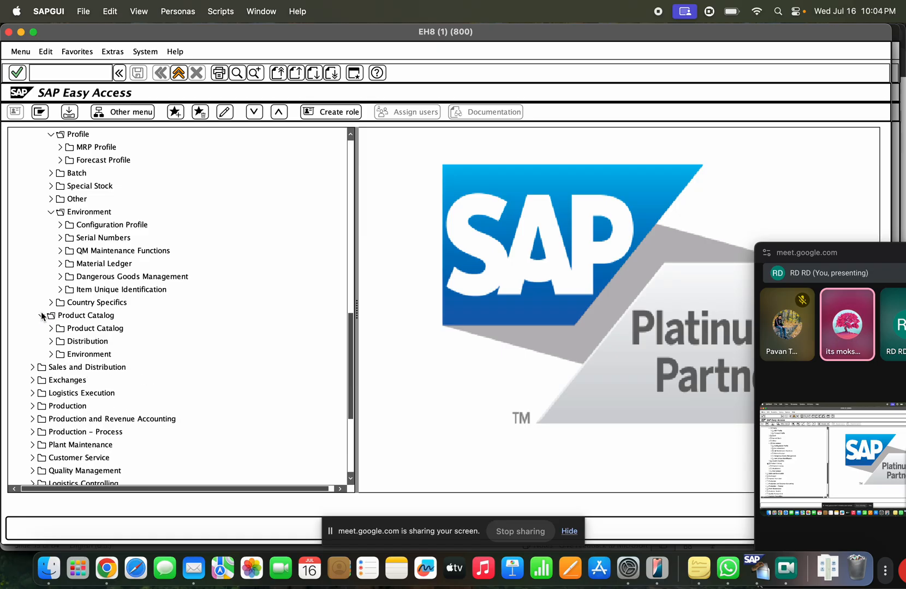
click(51, 341)
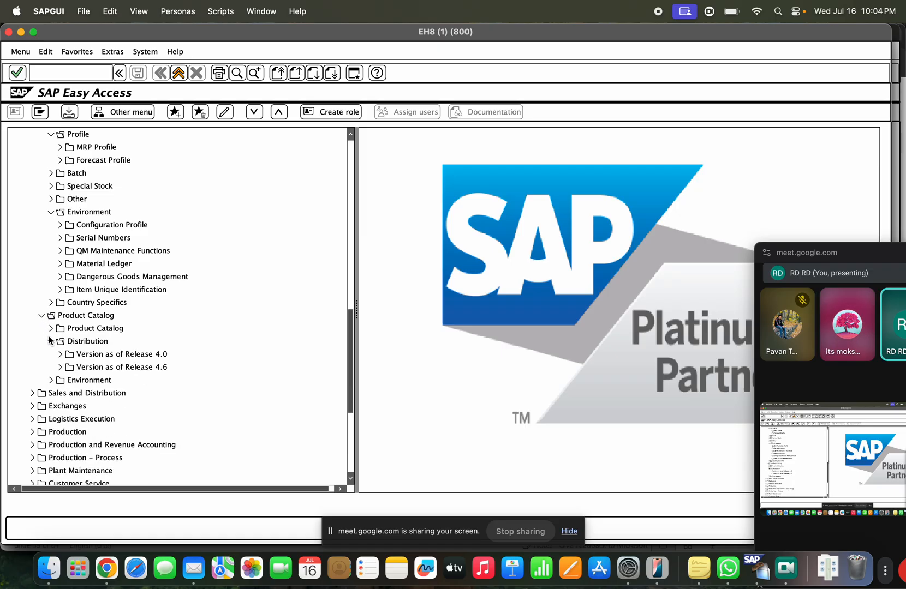
click(51, 380)
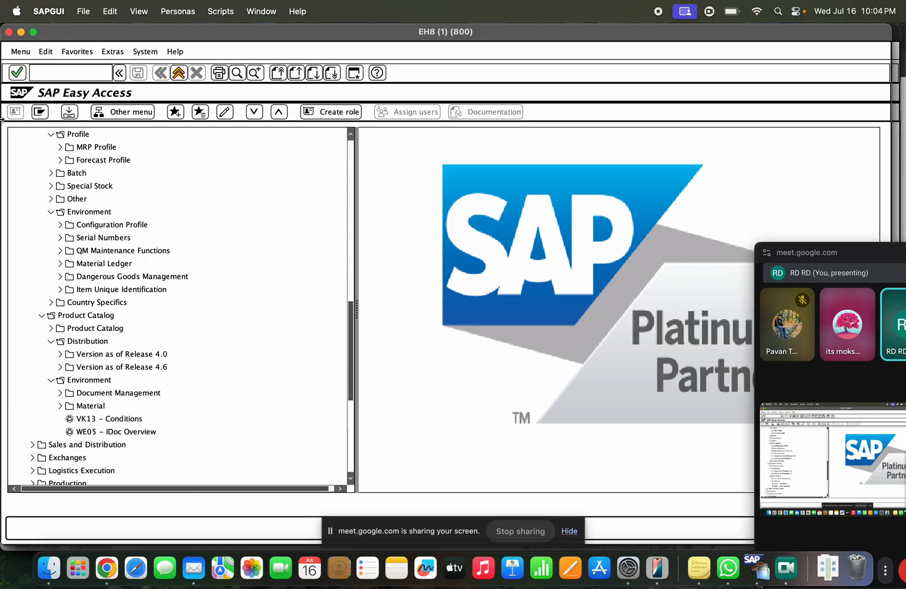
click(60, 406)
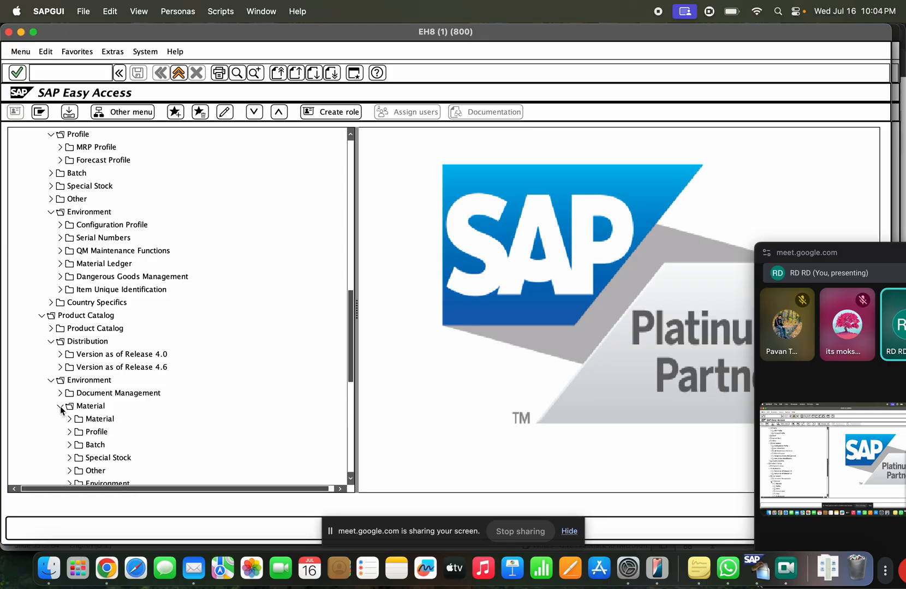
click(70, 419)
scroll(82, 403, down, 5)
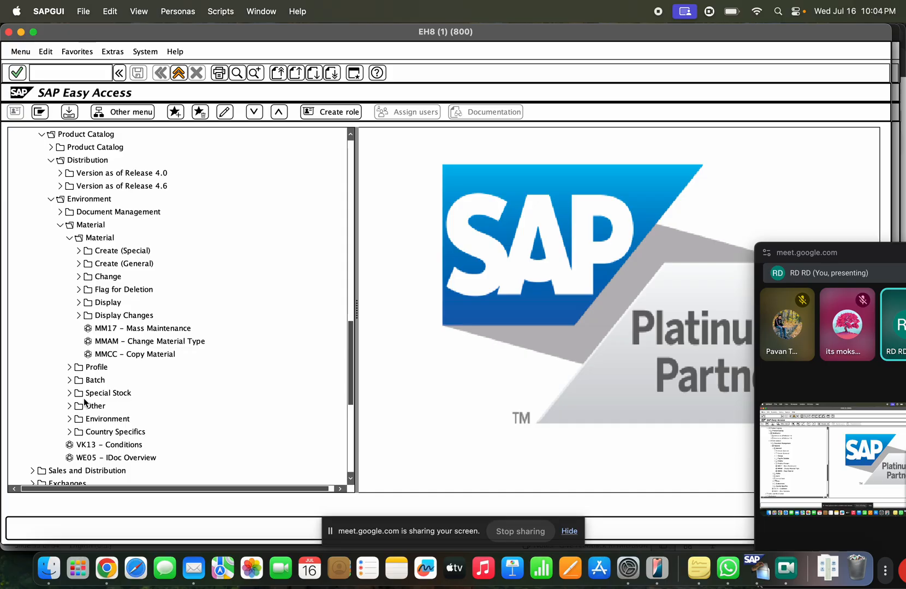
Step: Browse the Create, Change, Flag for Deletion and Display folders, ending on Display Changes (MM04, MM14)
click(77, 262)
click(76, 262)
click(78, 251)
click(78, 251)
click(78, 277)
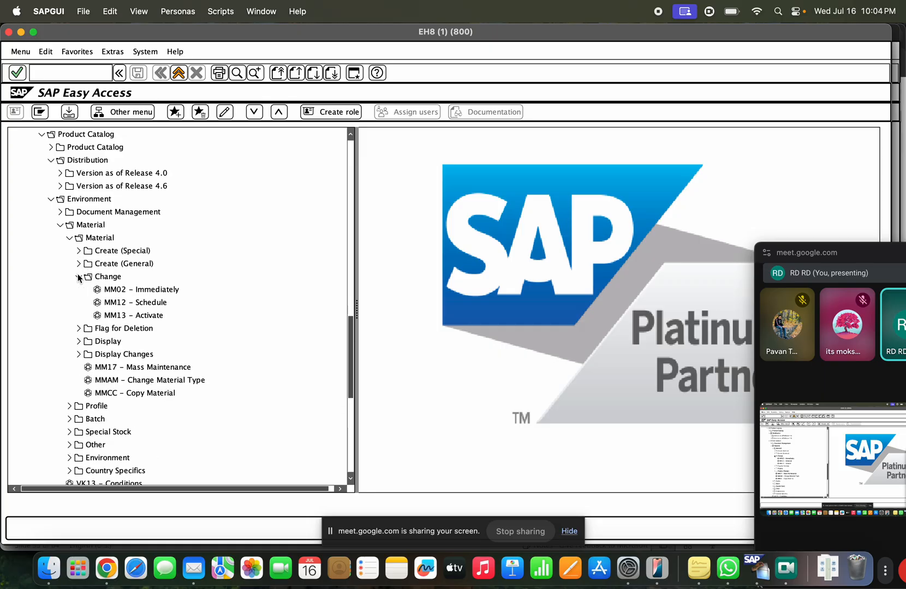
click(78, 277)
click(78, 289)
click(78, 289)
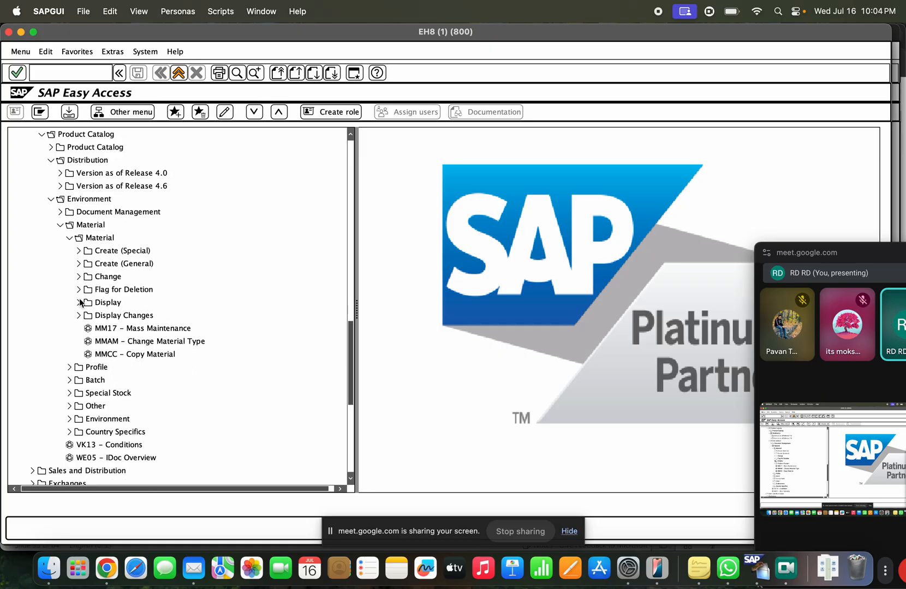
click(78, 301)
click(78, 302)
click(80, 316)
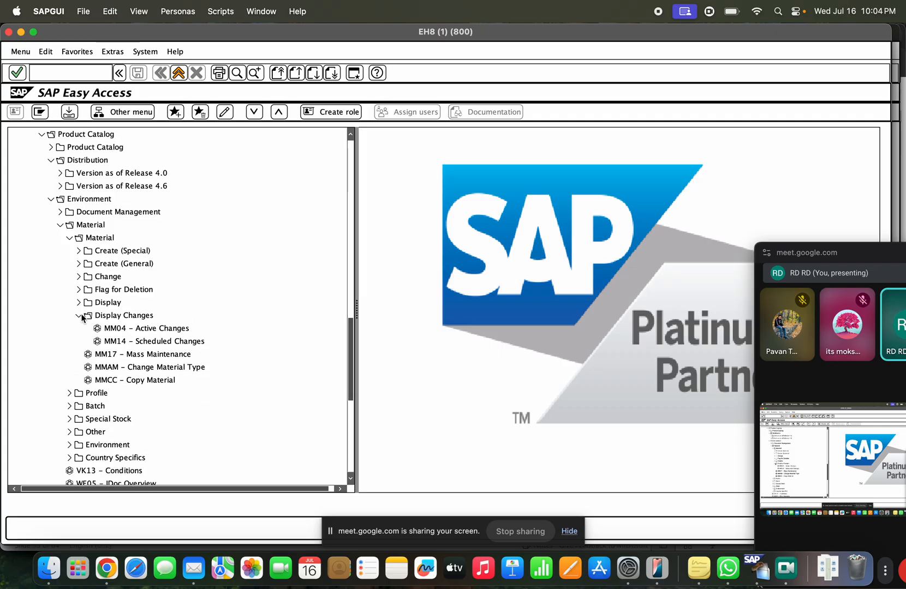
scroll(141, 369, down, 8)
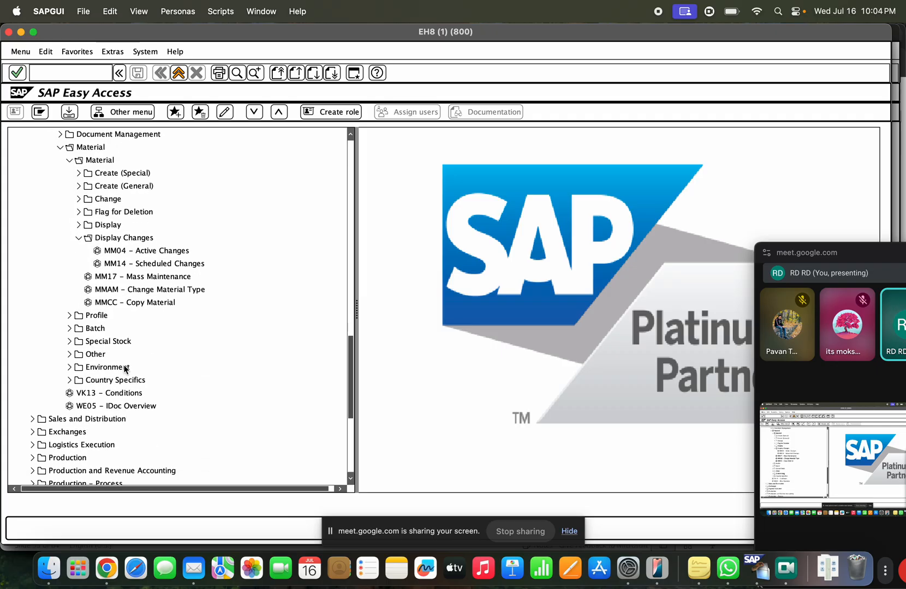
scroll(131, 381, down, 2)
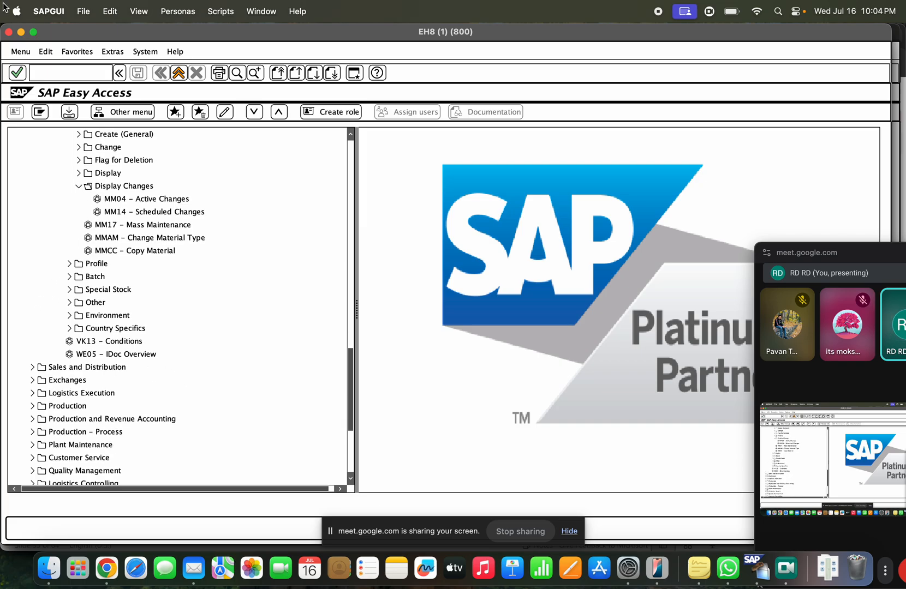
click(63, 76)
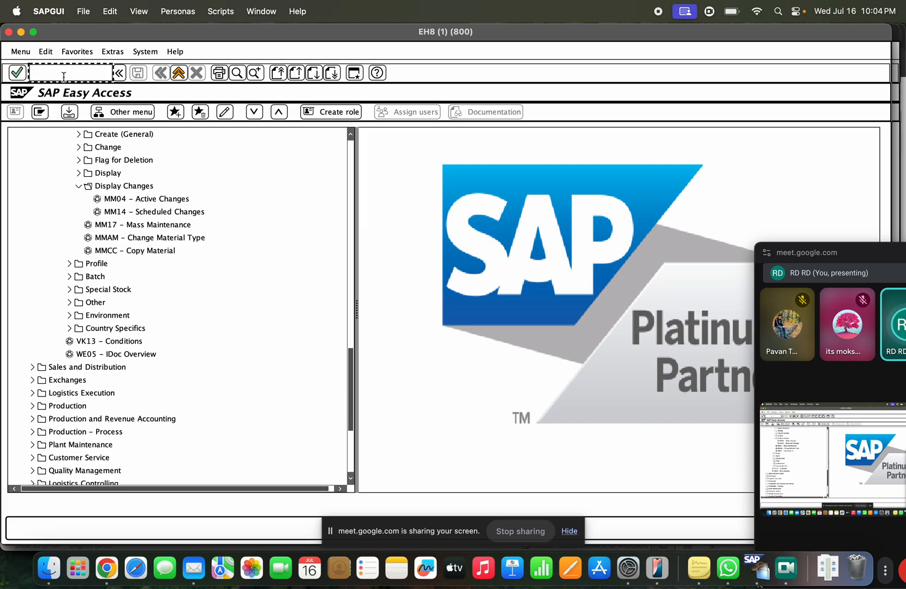
Step: Try /nmmrm, then in SE93 list all transaction codes matching MM*
text(/nmm)
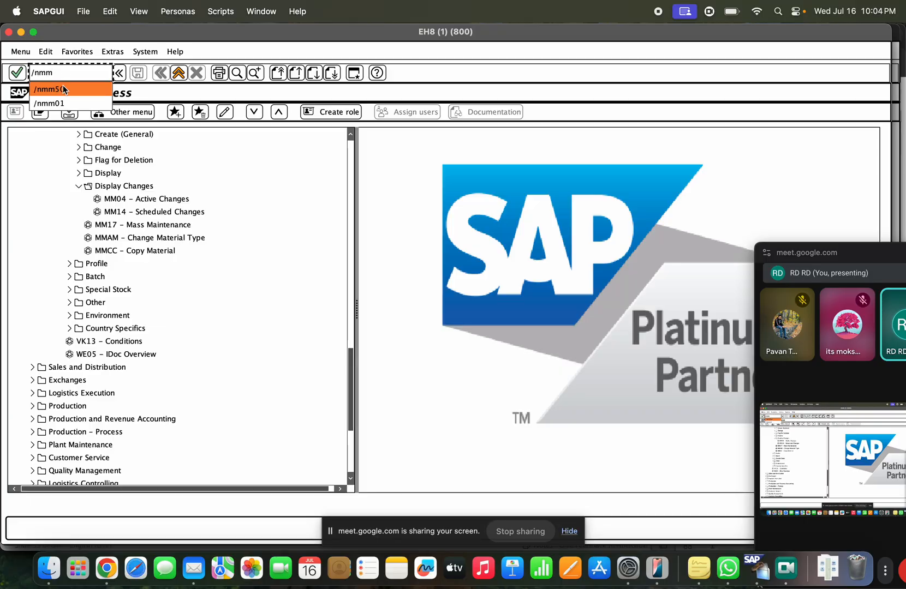
text(rm)
key(Return)
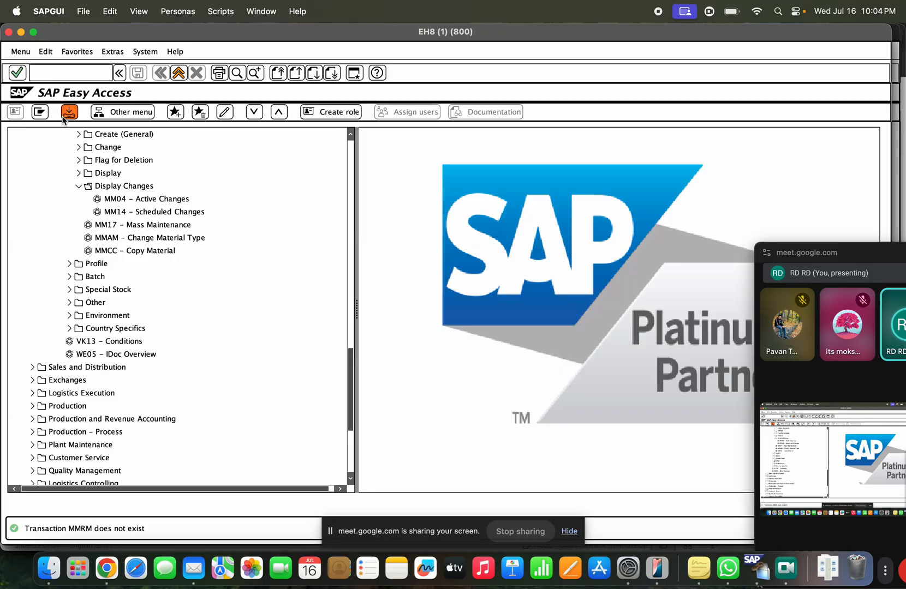
click(87, 75)
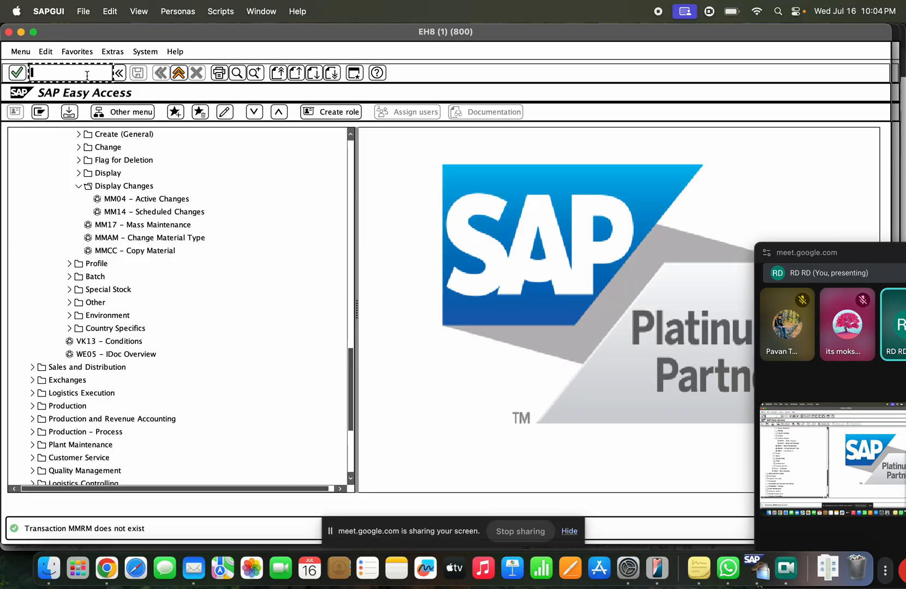
text(/nse)
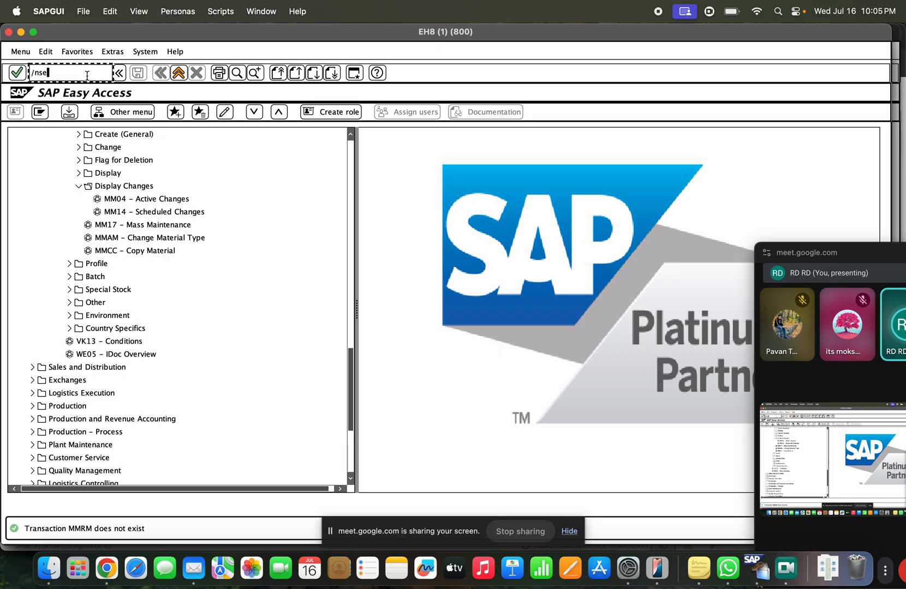
text(93)
key(Return)
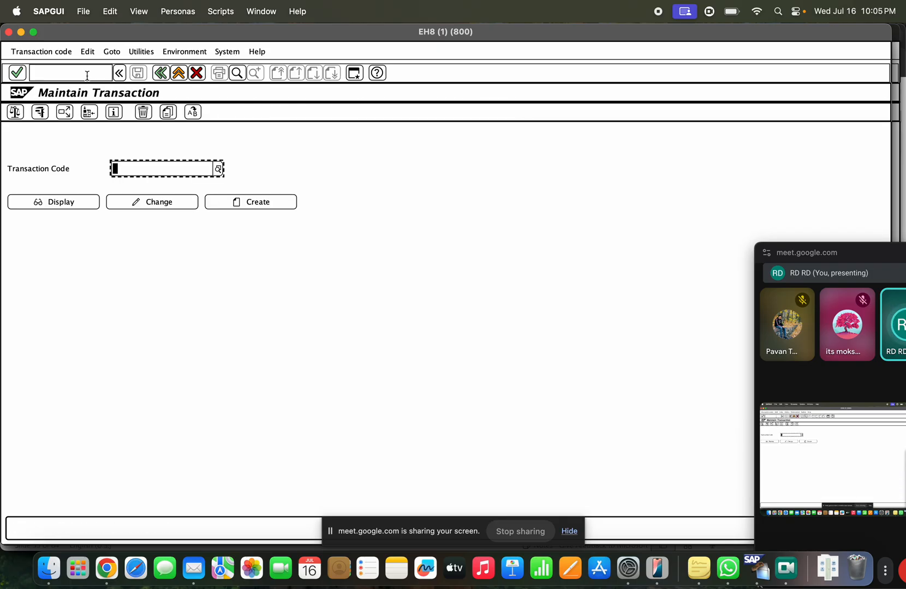
text(MM*)
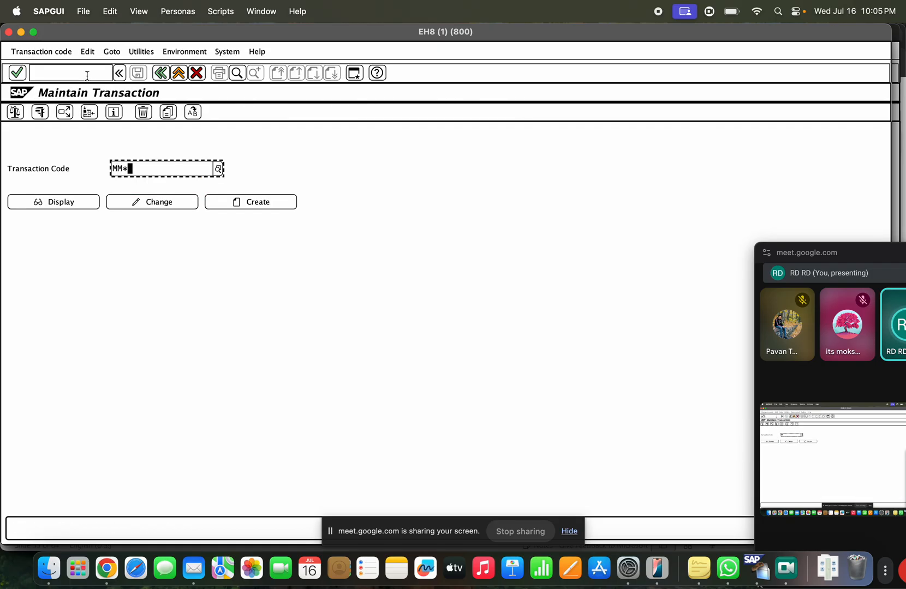
click(222, 161)
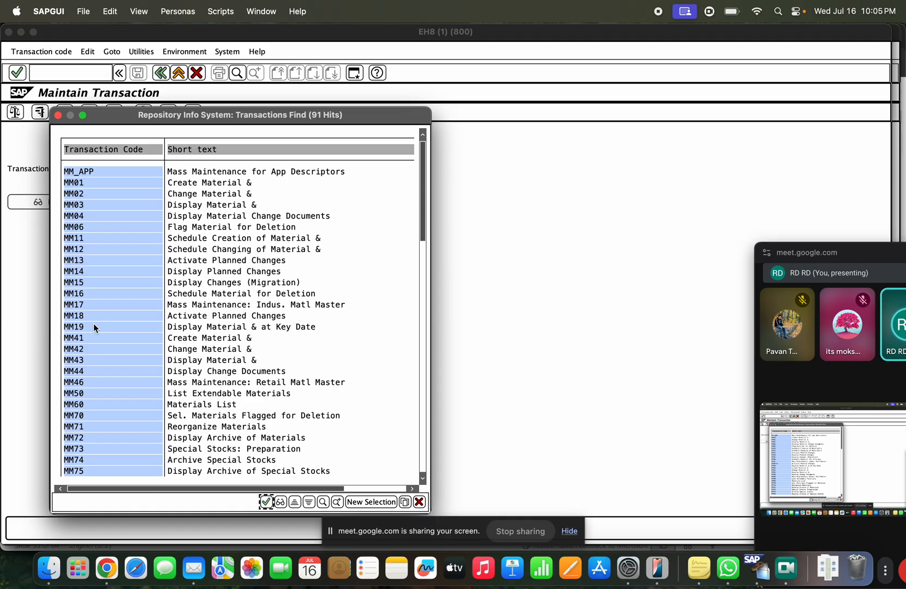
Step: Look through the MM* transaction list, marking MM41 and MM06
click(204, 339)
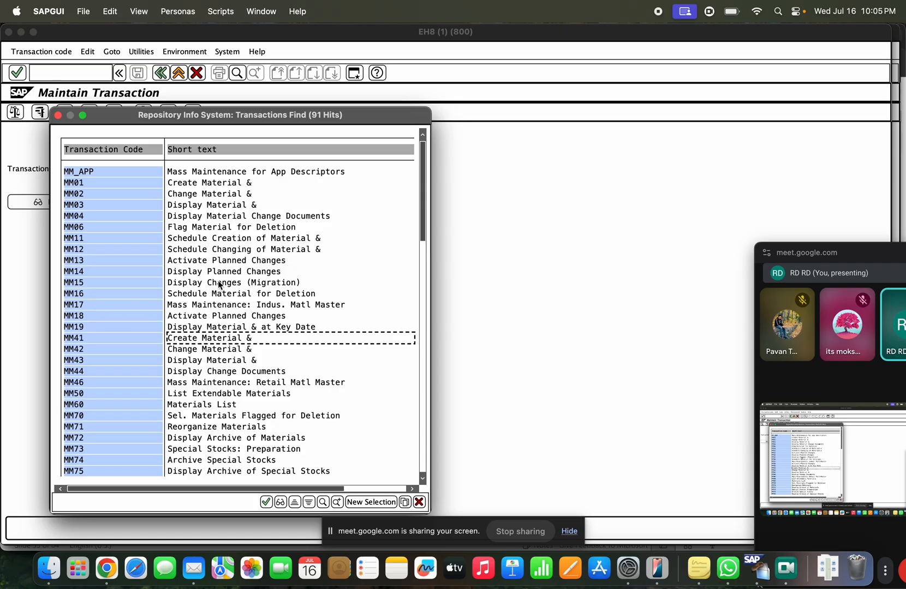
click(218, 229)
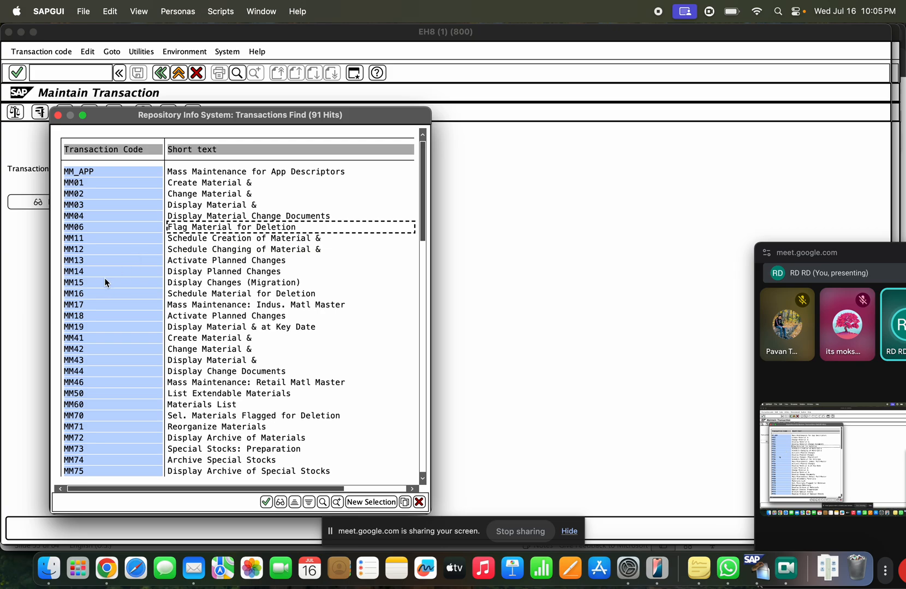
scroll(216, 305, down, 2)
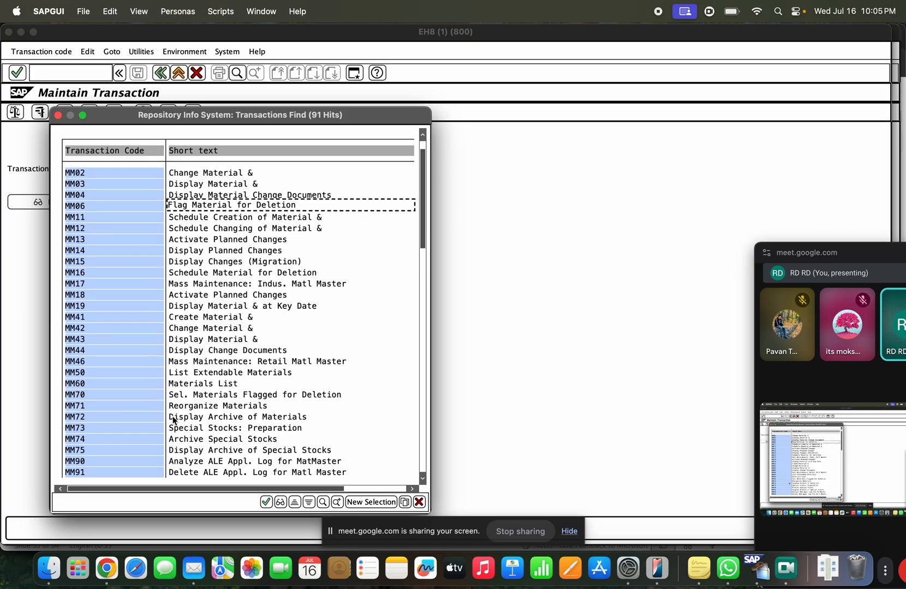
scroll(210, 417, down, 2)
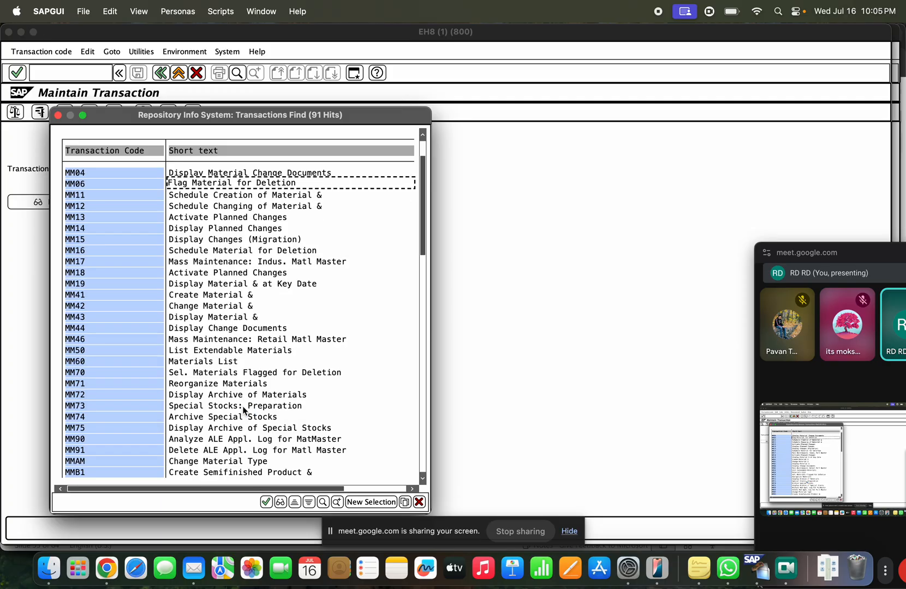
scroll(242, 406, down, 4)
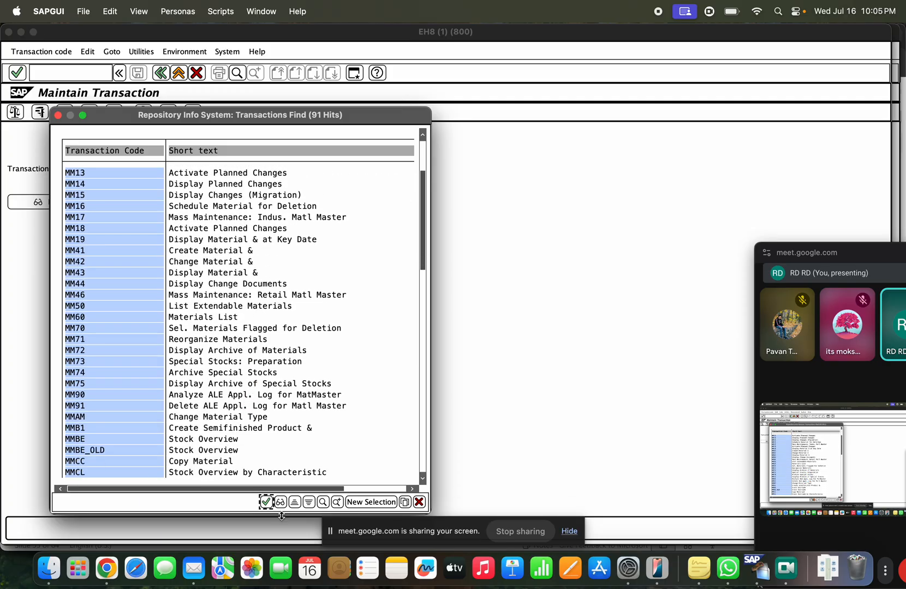
Step: Search the list for 'storage', take MMSC into Transaction Code, and exit to Easy Access
click(324, 503)
text(storage)
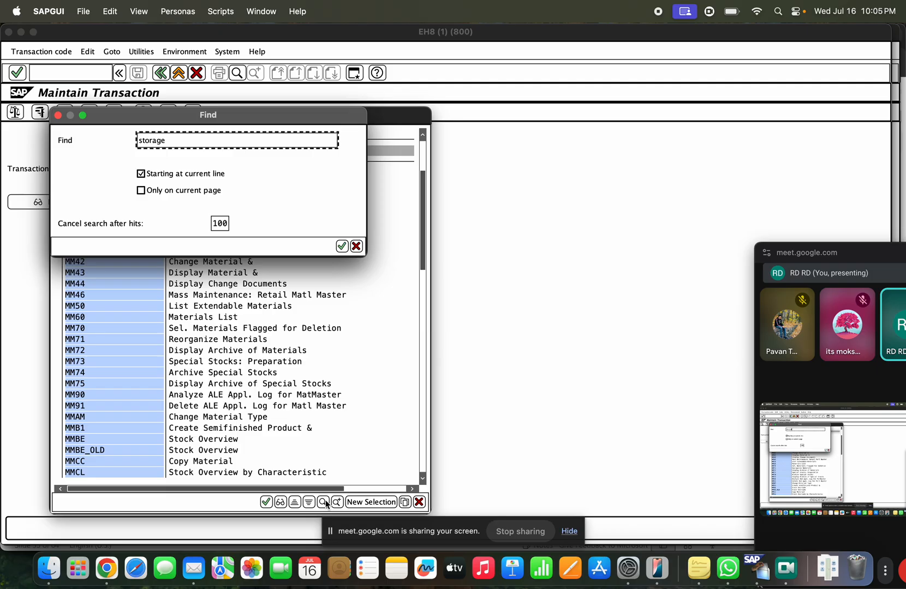
key(Return)
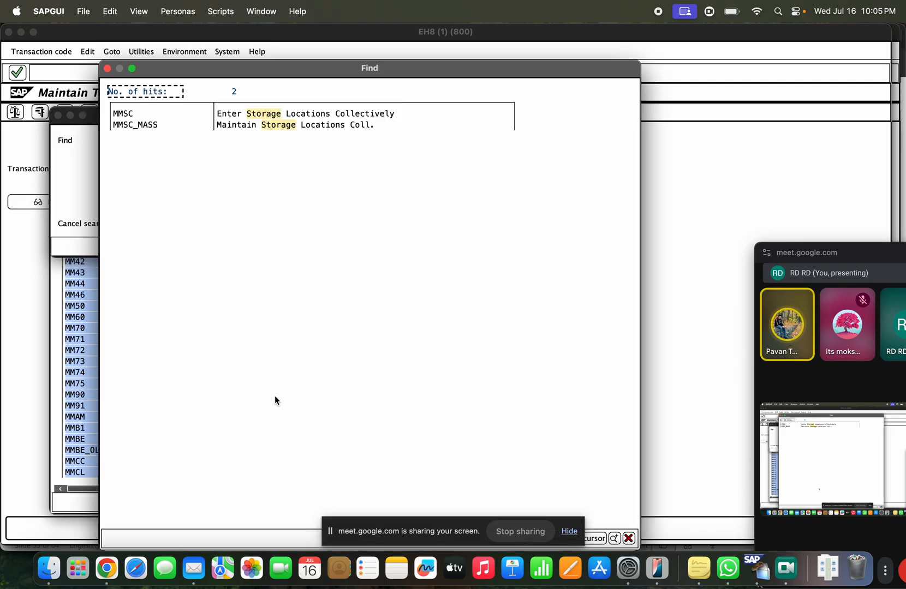
click(277, 114)
double_click(240, 171)
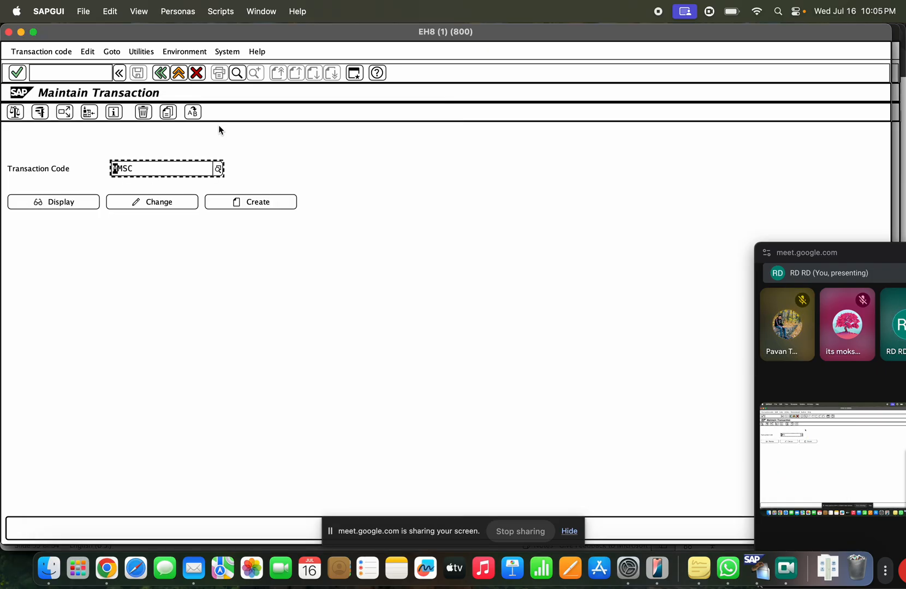
click(179, 74)
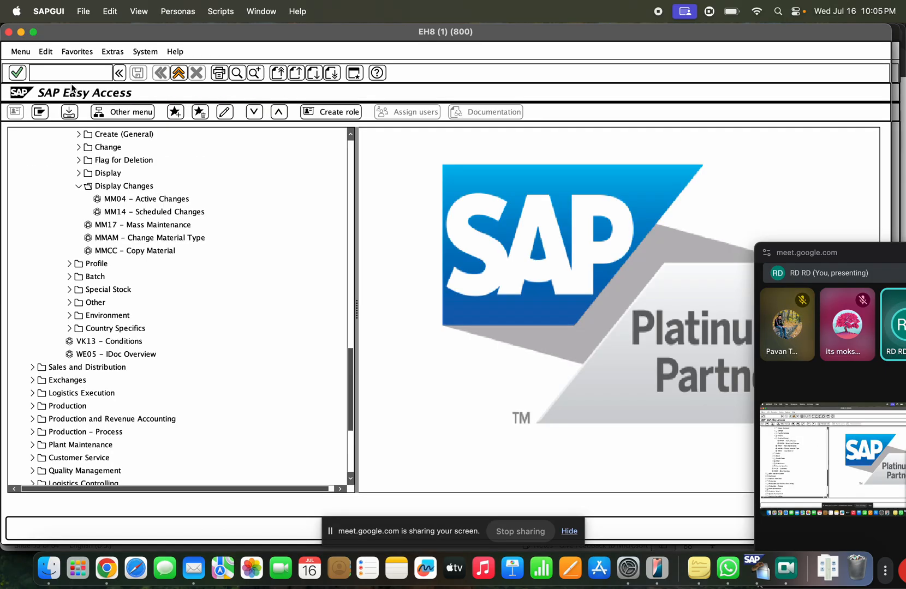
Step: Run MMSC and correct the plant from 'tast' to TASB to list MAT-TAST's storage locations
click(53, 75)
text(mmsc)
key(Return)
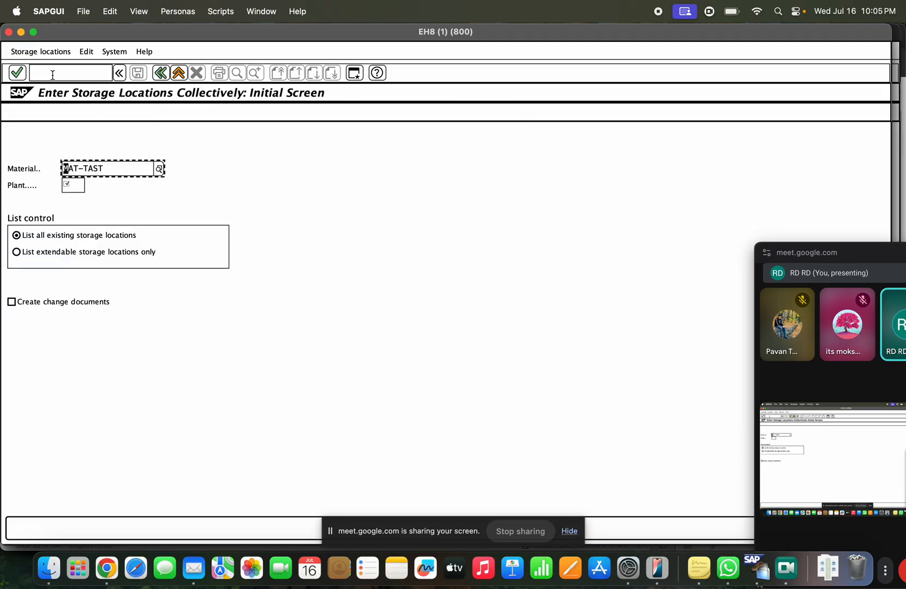
click(73, 186)
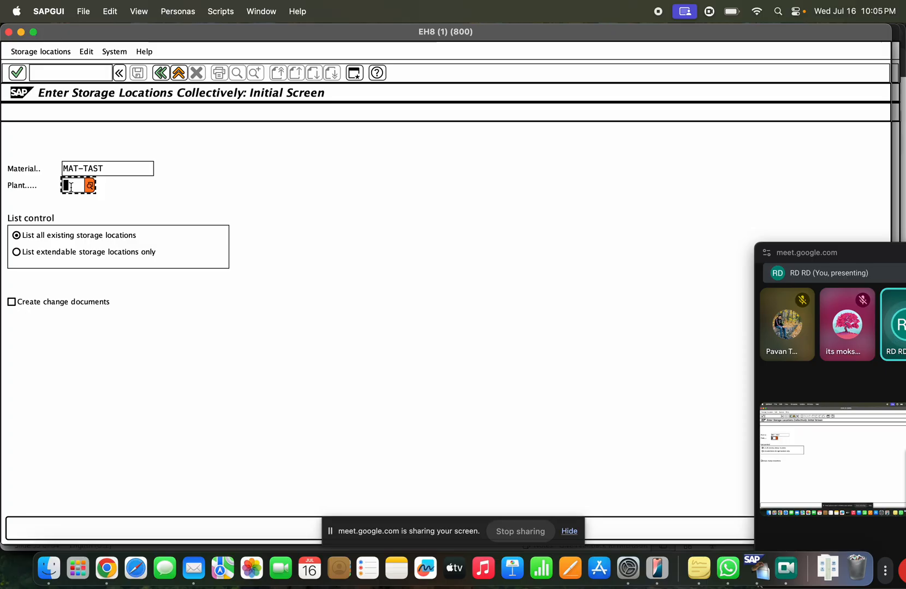
text(tast)
key(Return)
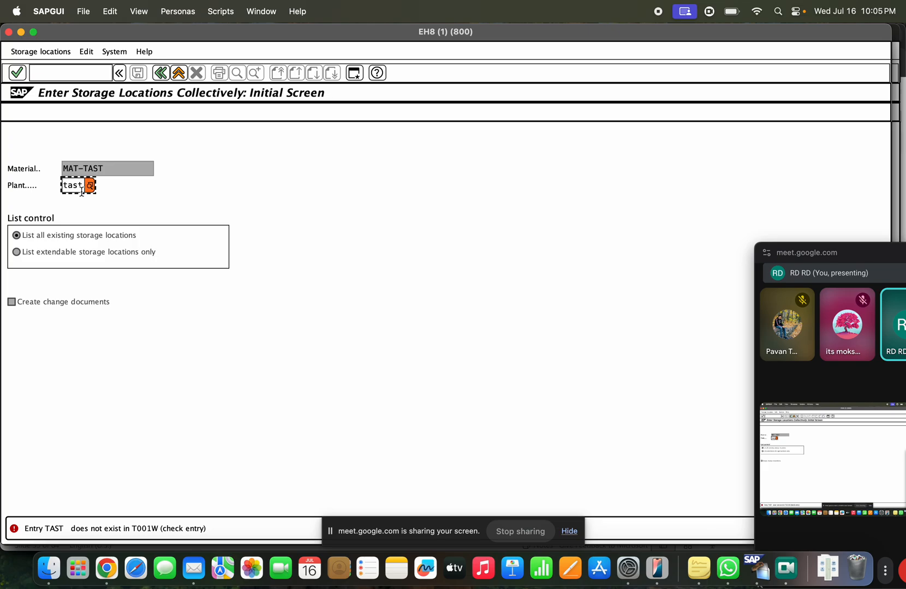
key(BackSpace)
key(BackSpace)
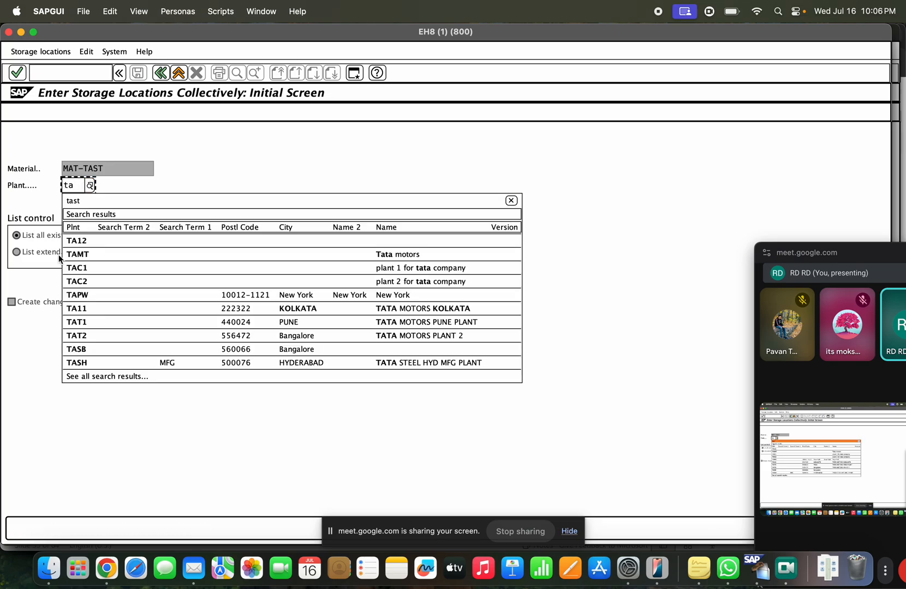
click(89, 349)
key(Return)
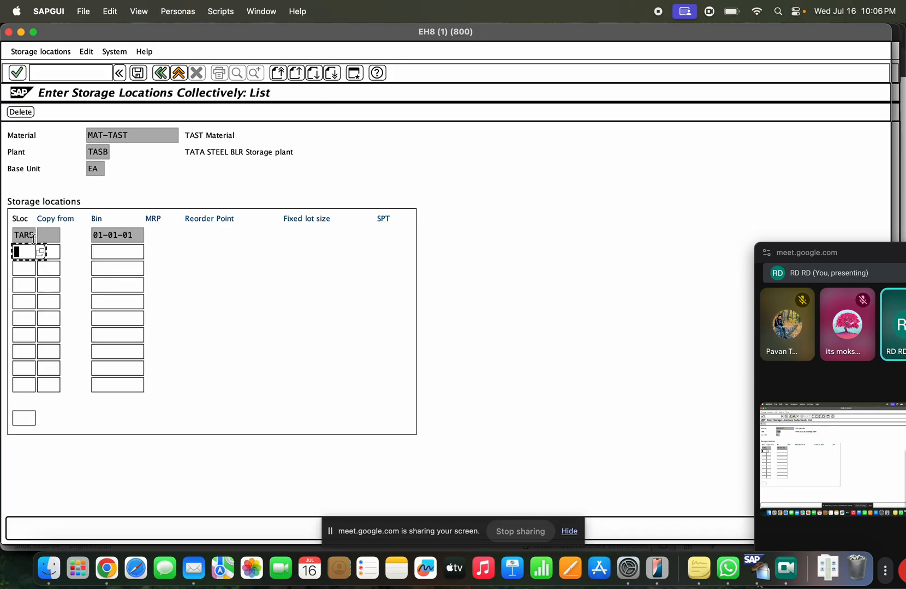
Step: Fill the new storage-location rows with TAPL, TAPP and TARS from the F4 choices
click(25, 237)
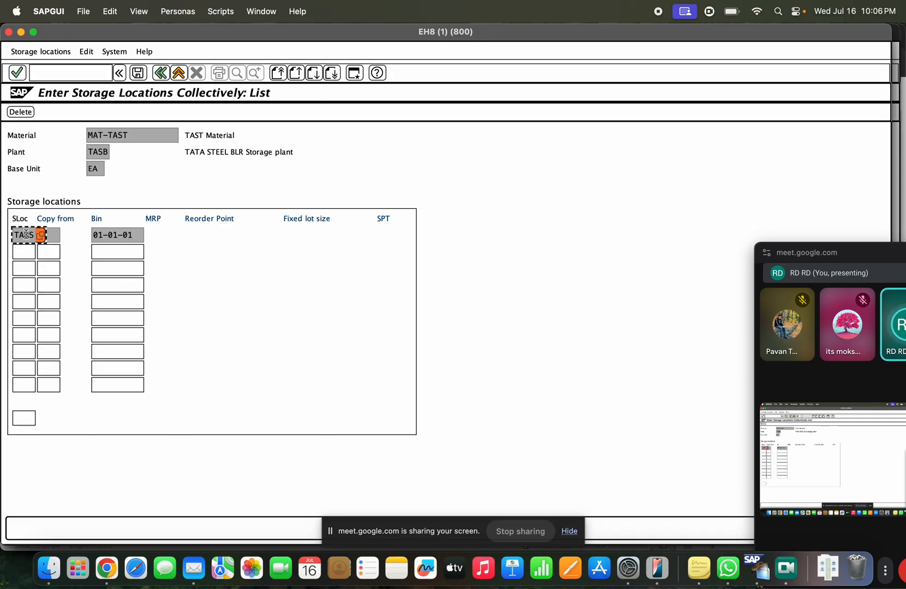
click(27, 253)
click(28, 269)
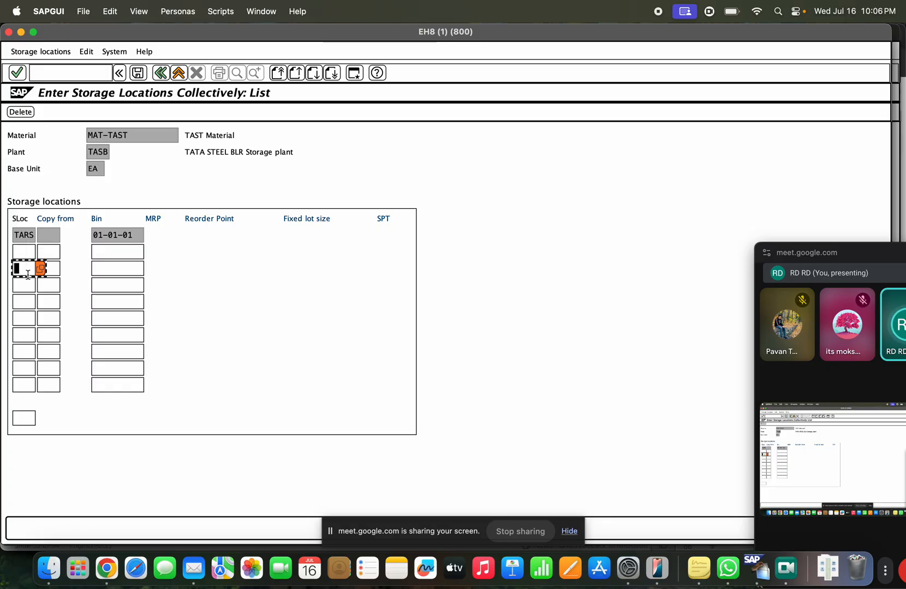
click(26, 253)
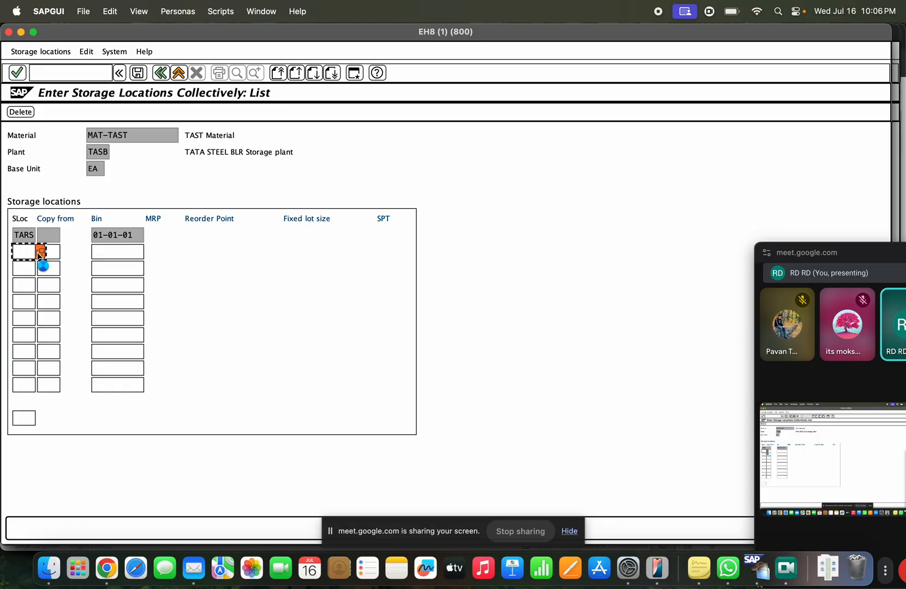
double_click(50, 262)
click(31, 270)
double_click(36, 288)
click(28, 289)
click(39, 287)
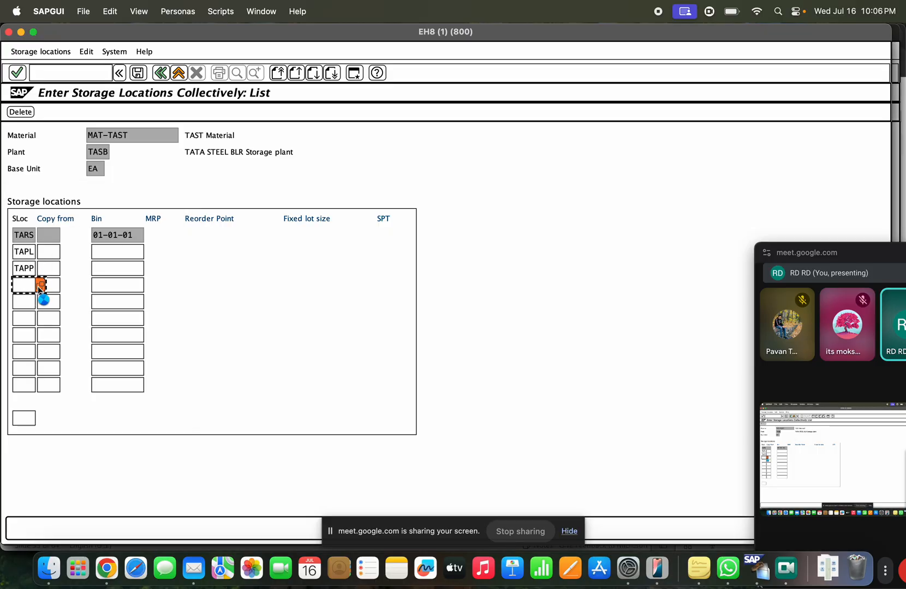
click(37, 313)
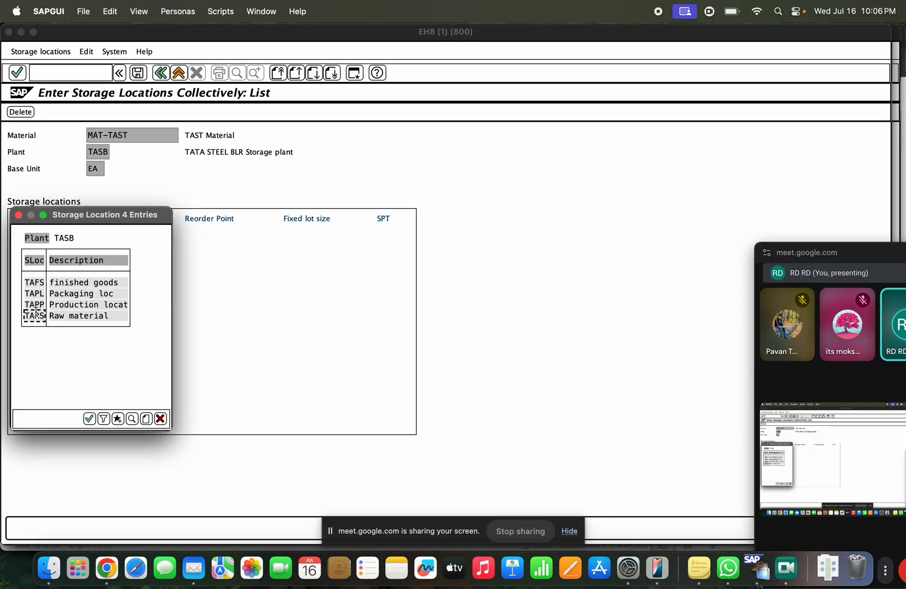
double_click(35, 314)
click(118, 251)
click(118, 267)
click(123, 286)
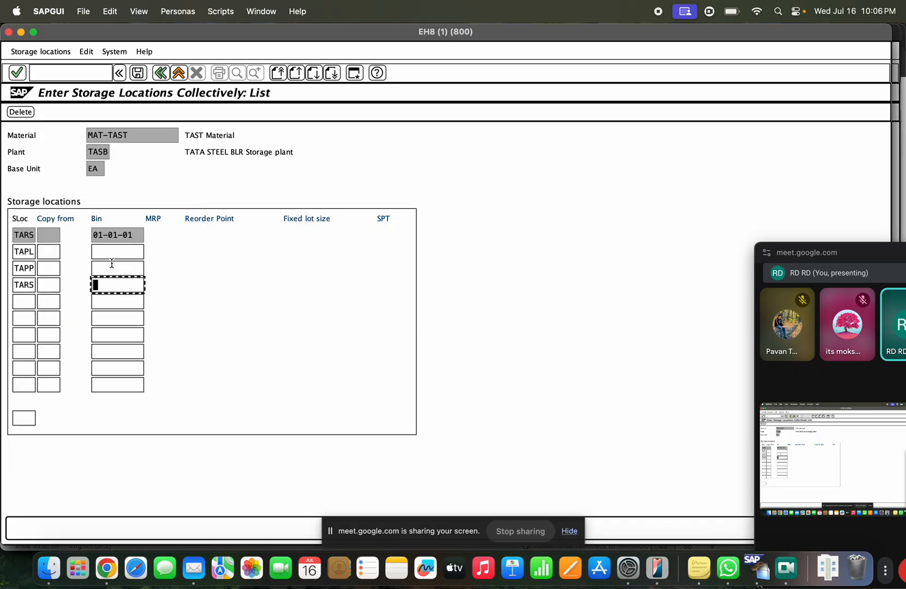
Step: Check the entries, drop the duplicate TARS row, save, and exit MMSC
click(138, 73)
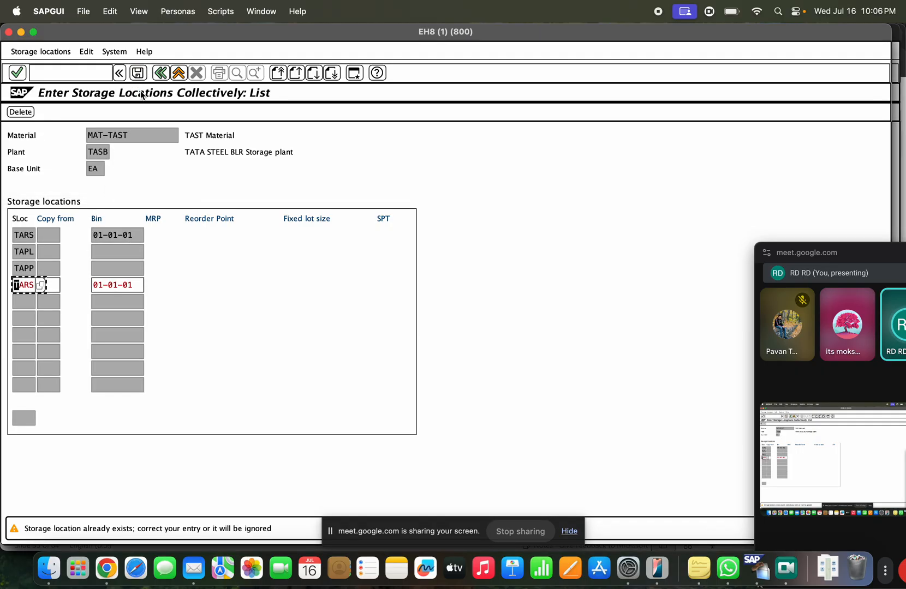
key(Return)
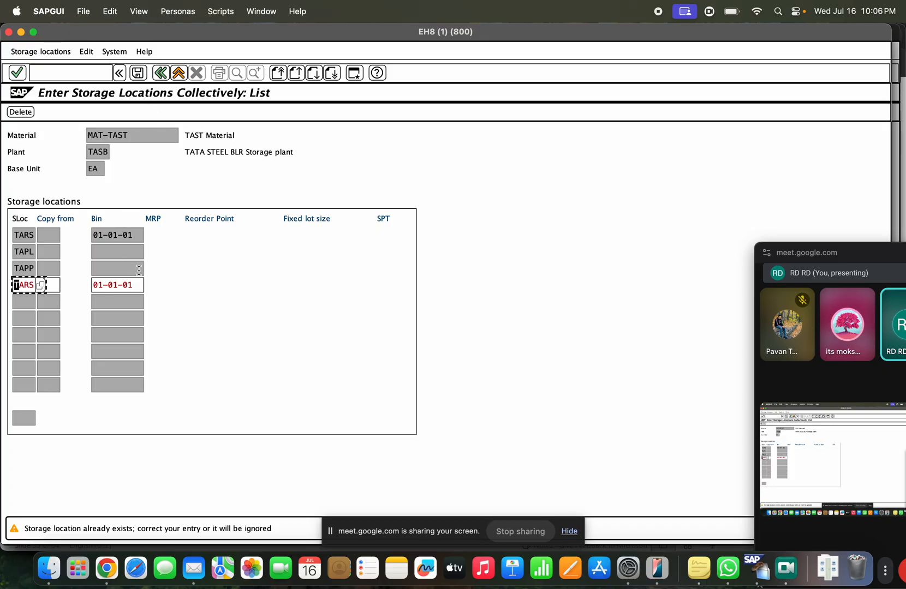
click(138, 72)
click(177, 73)
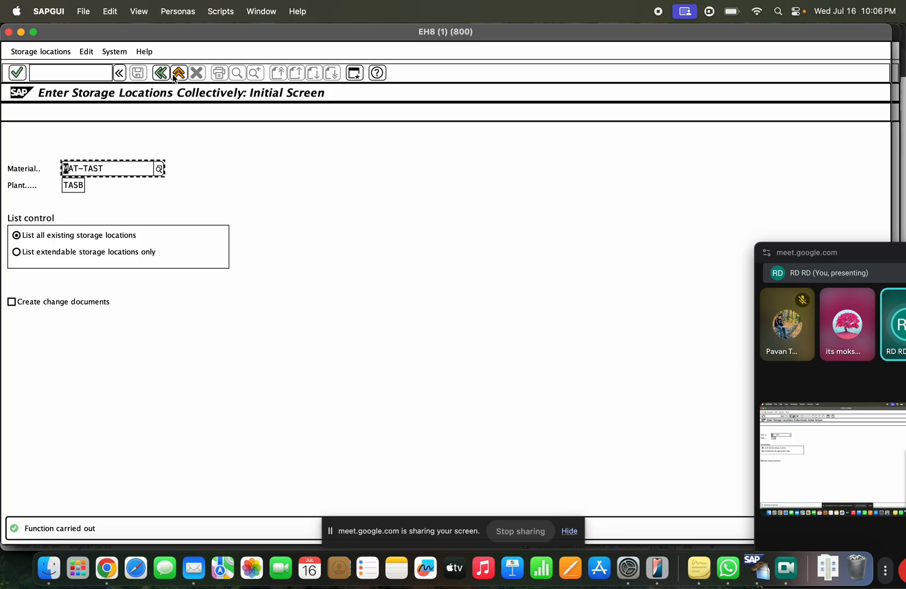
click(177, 73)
click(72, 75)
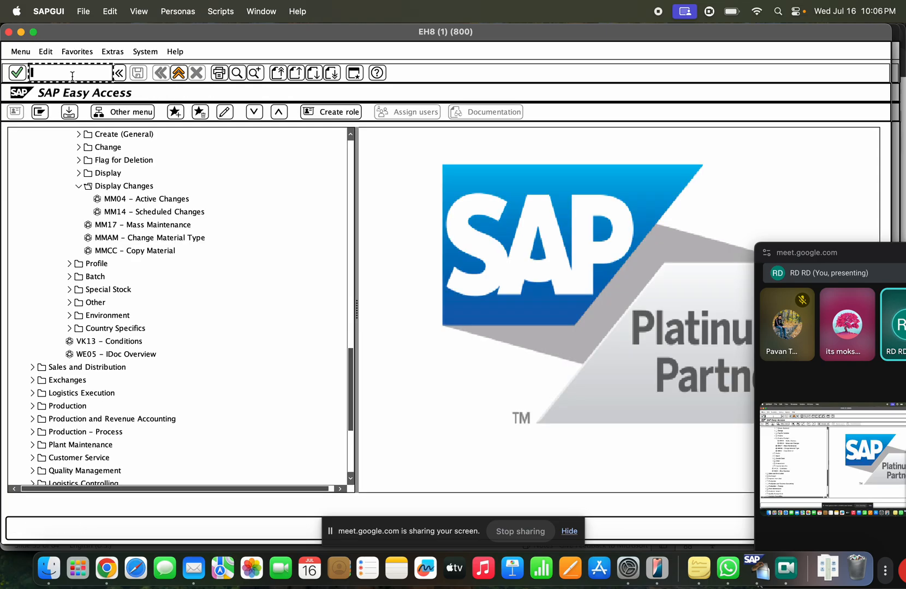
Step: Query table MARD in SE16N for material MAT-TAST, then exit to the main menu
text(/nse16n)
key(Return)
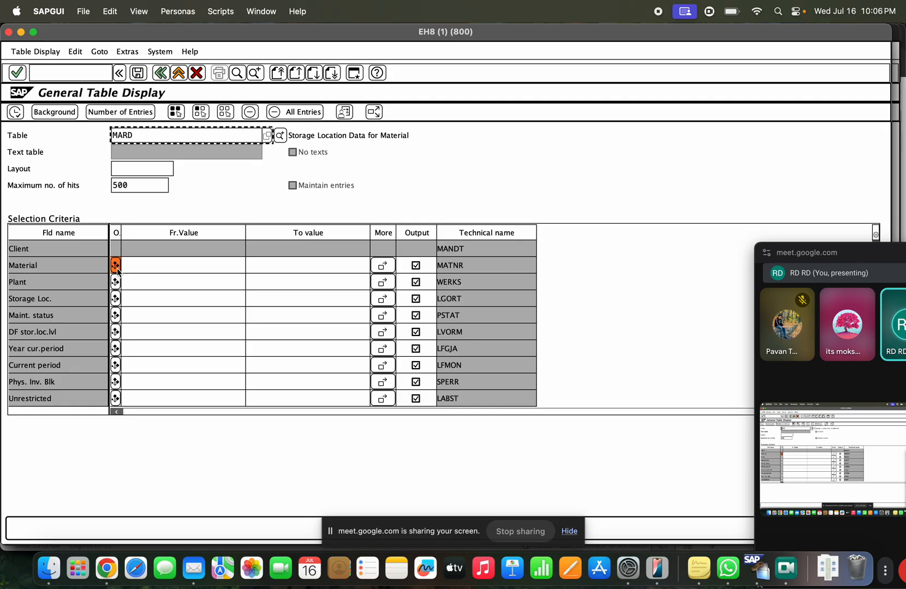
click(130, 264)
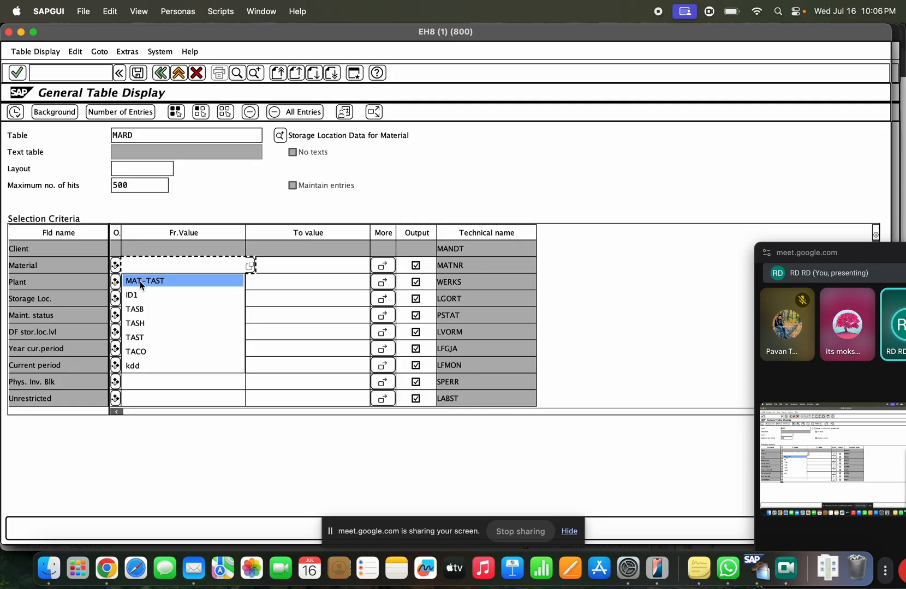
click(139, 281)
click(16, 112)
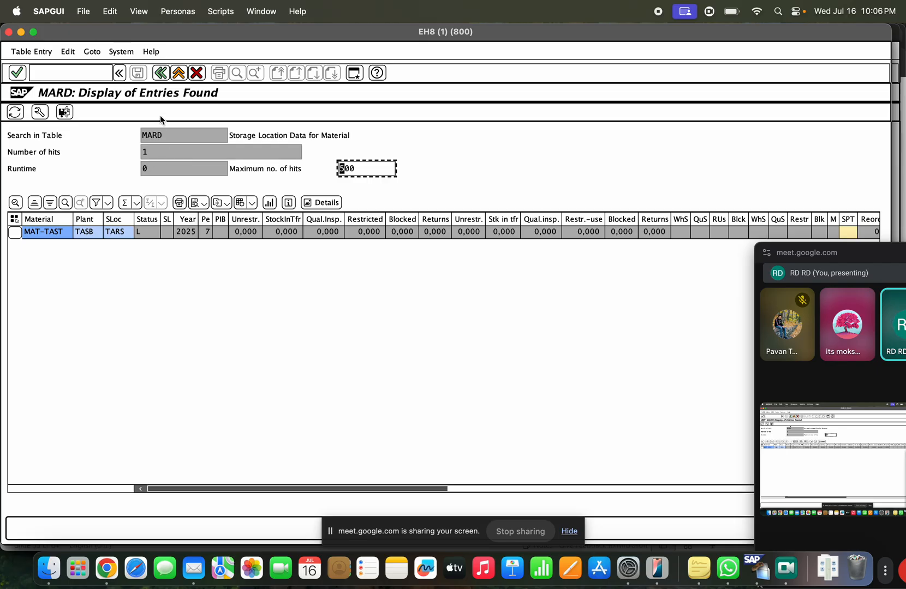
click(168, 76)
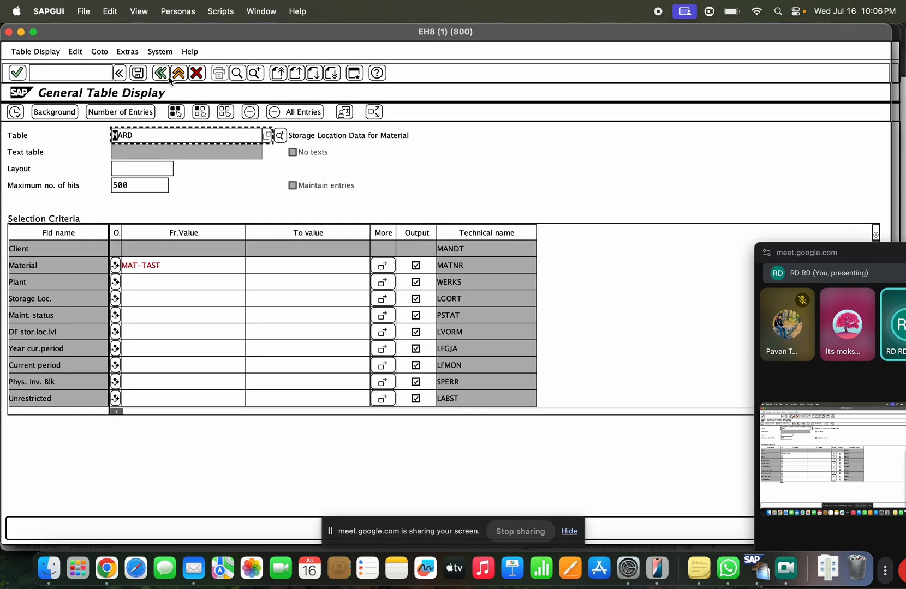
click(151, 280)
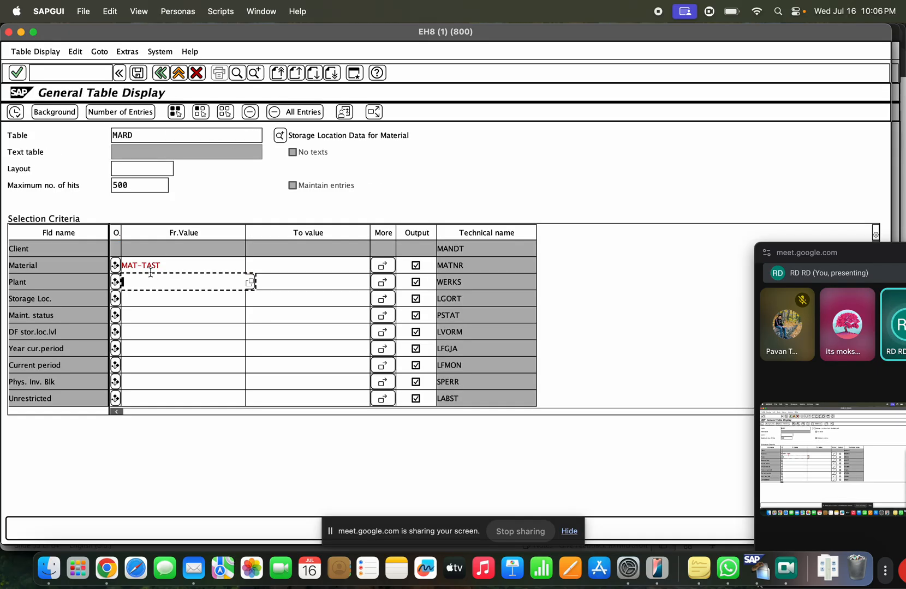
click(168, 267)
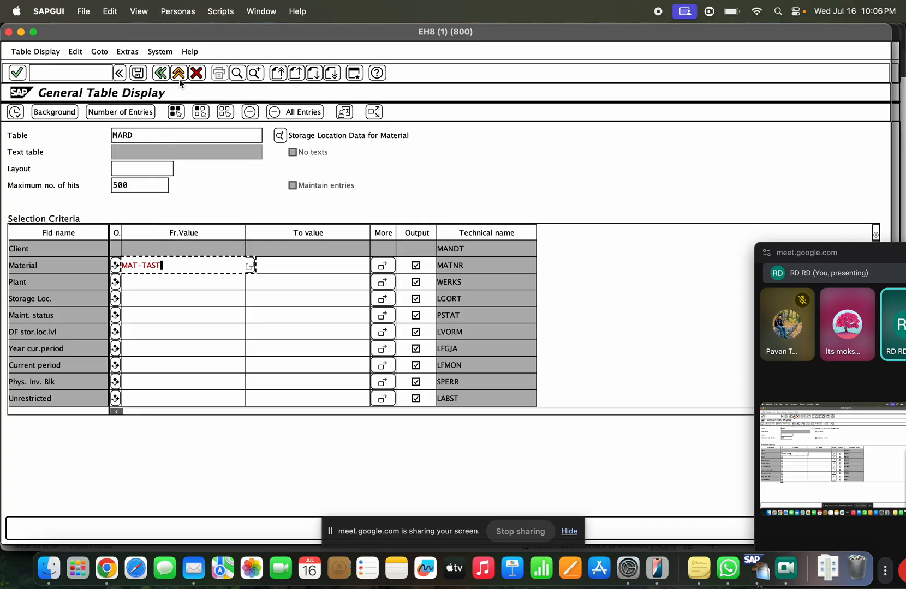
click(179, 74)
Step: Rerun the SE16N MARD query with MAT-TAST as the material filter
click(64, 74)
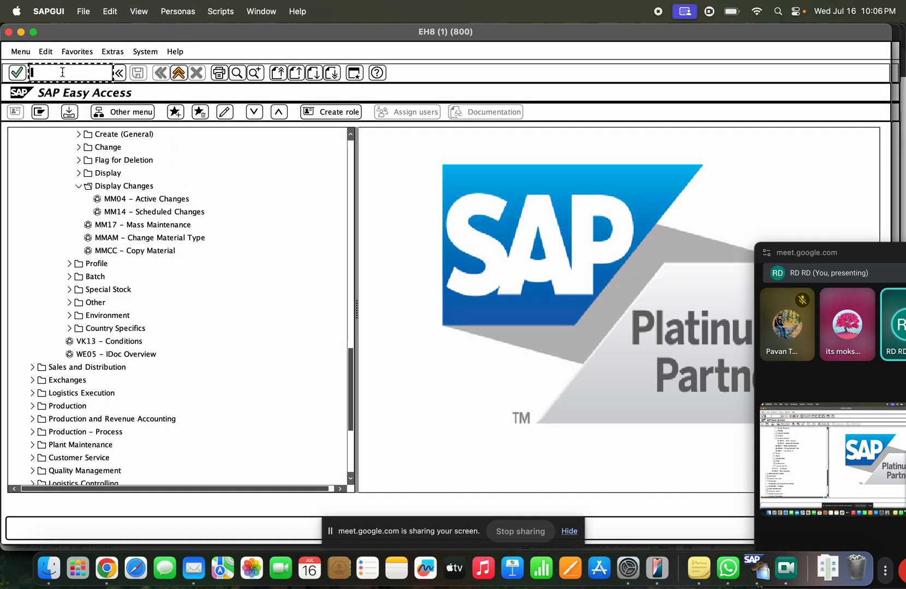
text(/nse1)
click(63, 88)
key(Return)
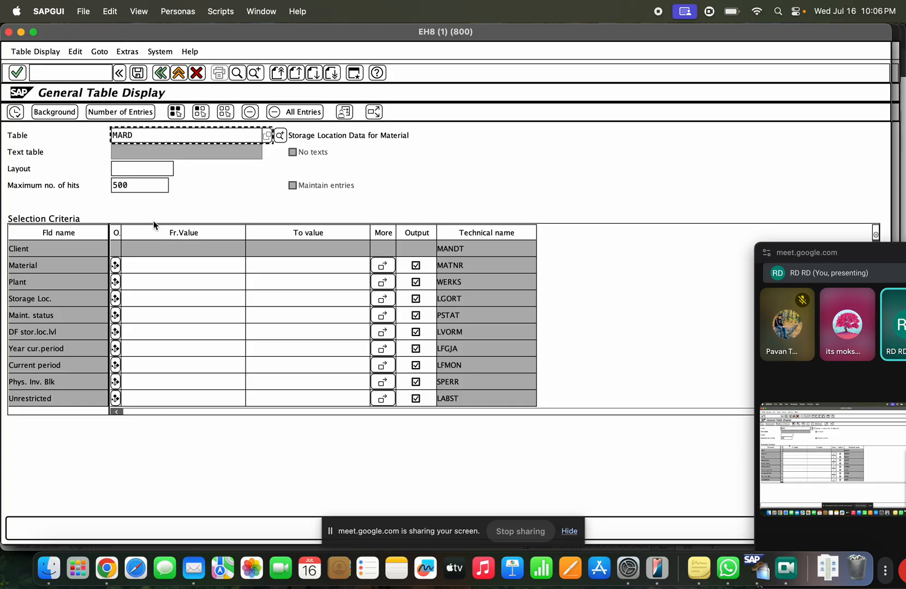
click(158, 262)
click(159, 263)
click(166, 281)
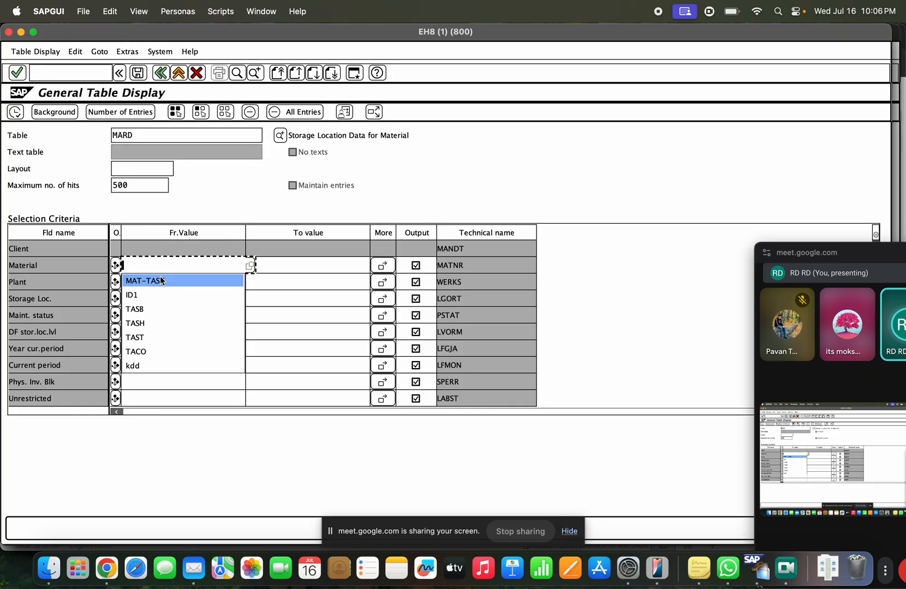
click(15, 112)
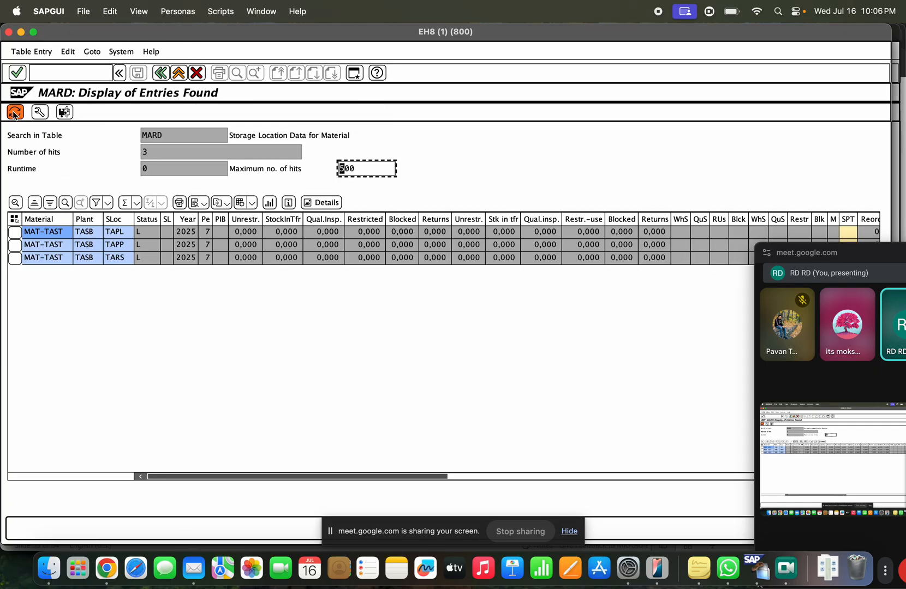
Step: Review the three MARD records TAPL, TAPP and TARS at plant TASB
click(116, 257)
click(124, 246)
click(122, 233)
click(121, 245)
click(123, 257)
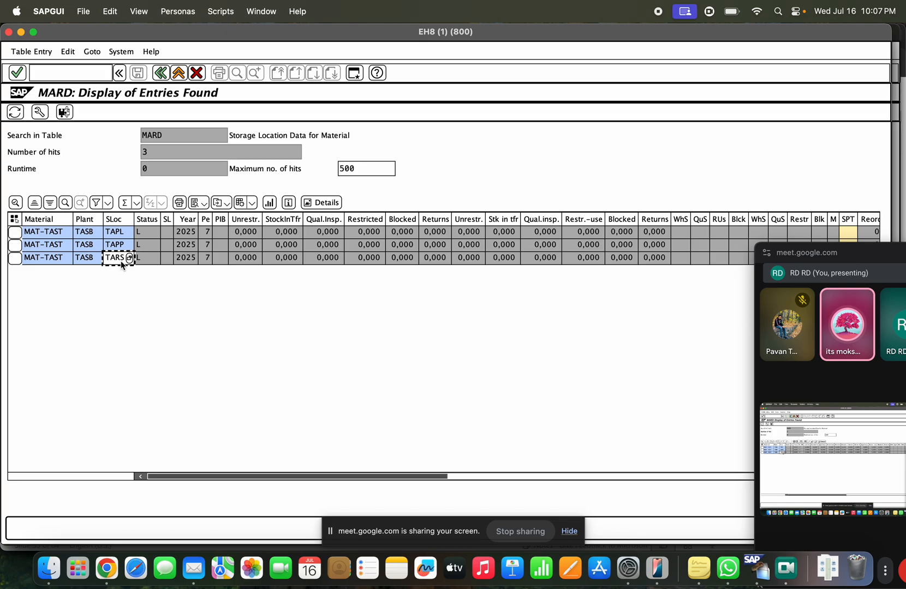
click(73, 73)
text(/n)
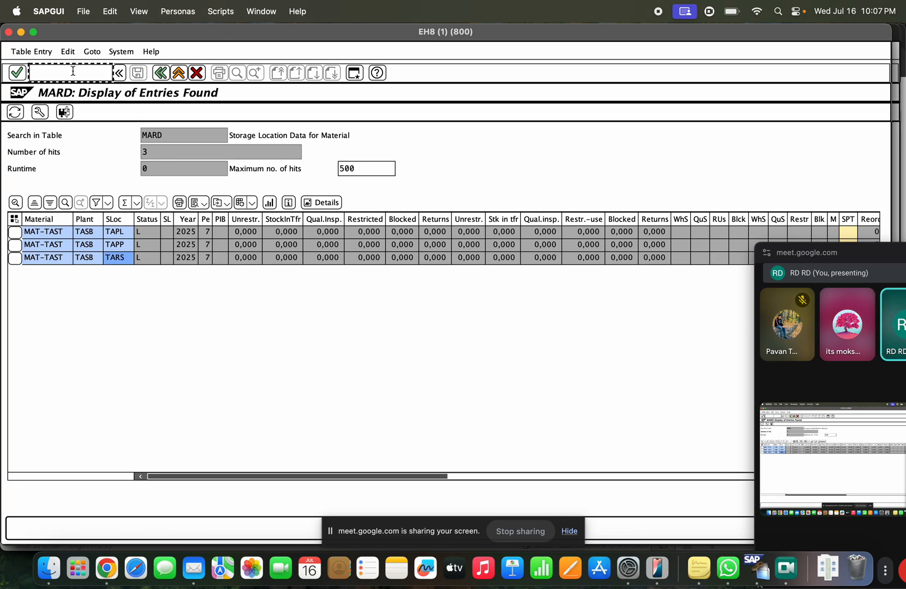
text(mm02)
Step: Open MAT-TAST in MM02 and confirm the selected views
key(Return)
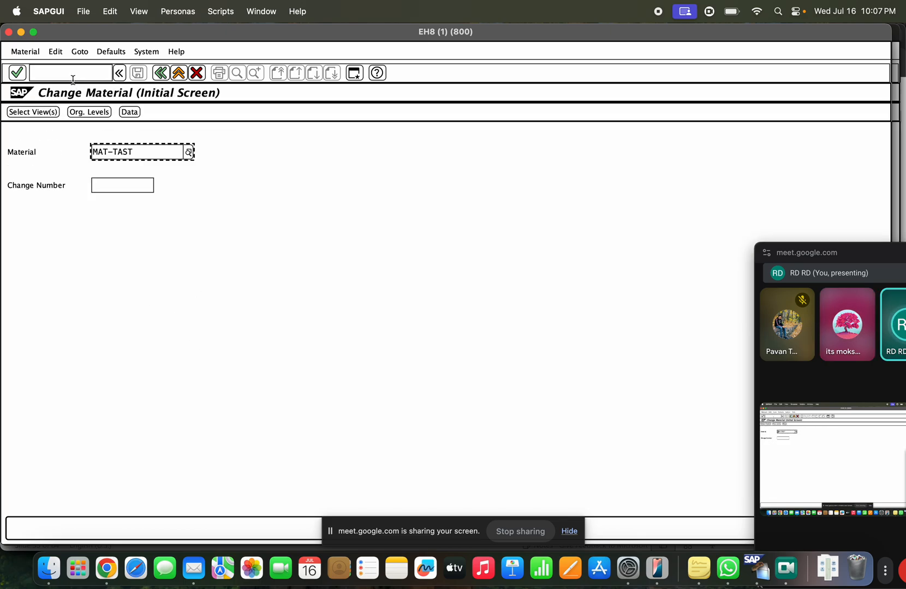
key(Return)
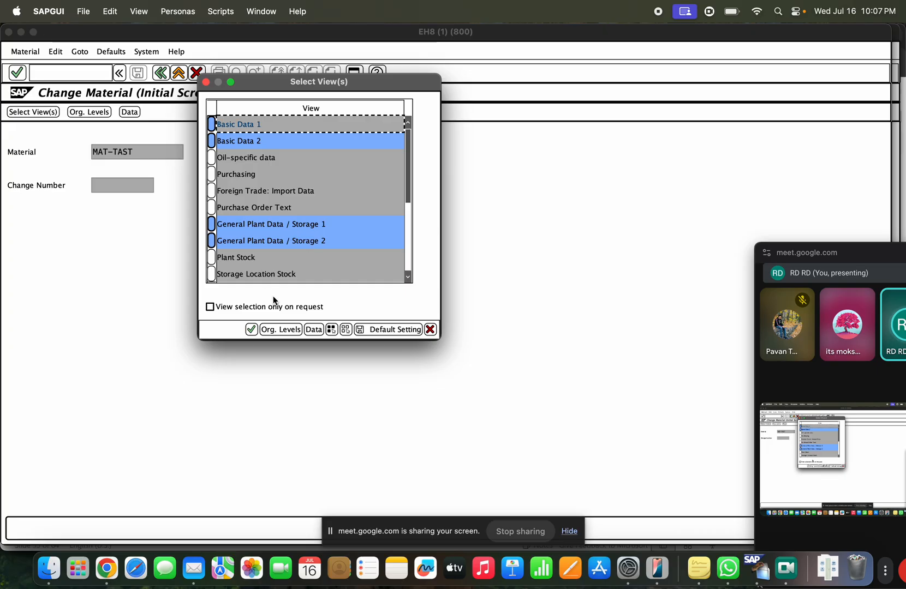
key(Return)
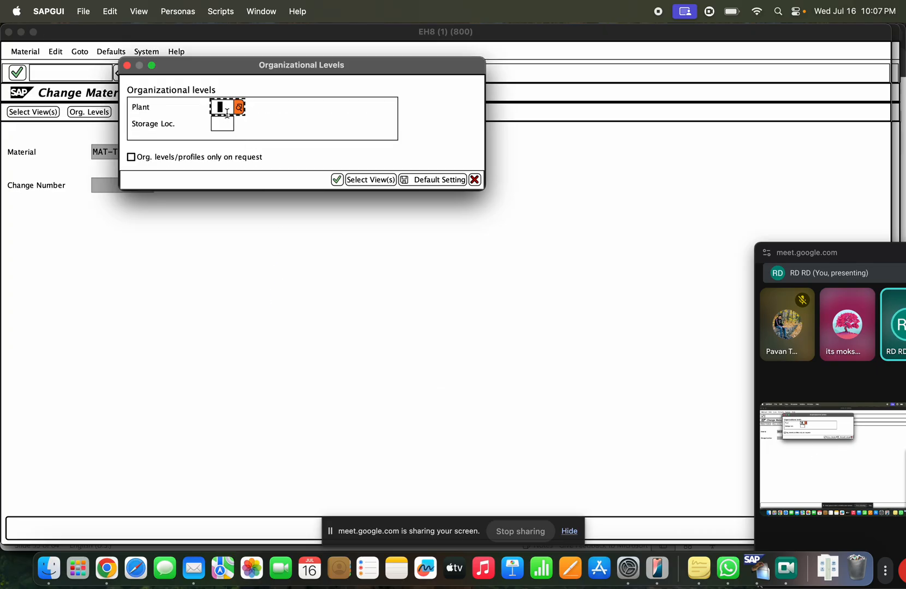
Step: Enter plant TASB and storage location TARS, view Basic data 2, then exit
text(tasb)
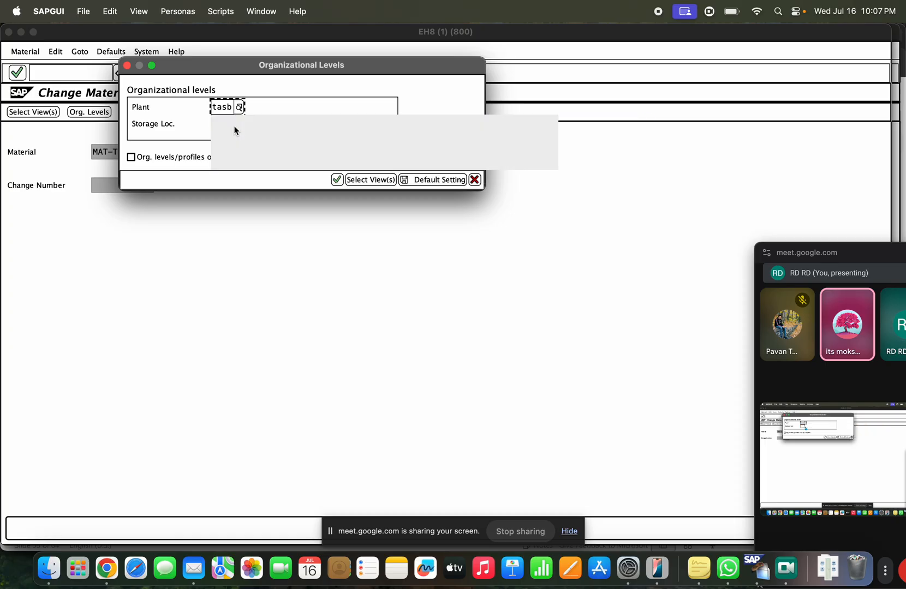
click(234, 130)
click(231, 125)
click(239, 125)
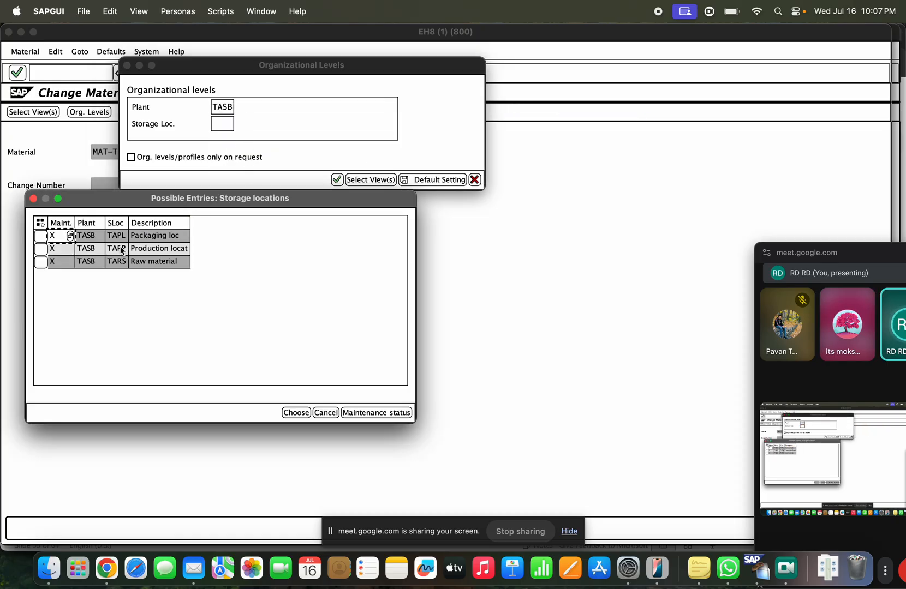
double_click(117, 263)
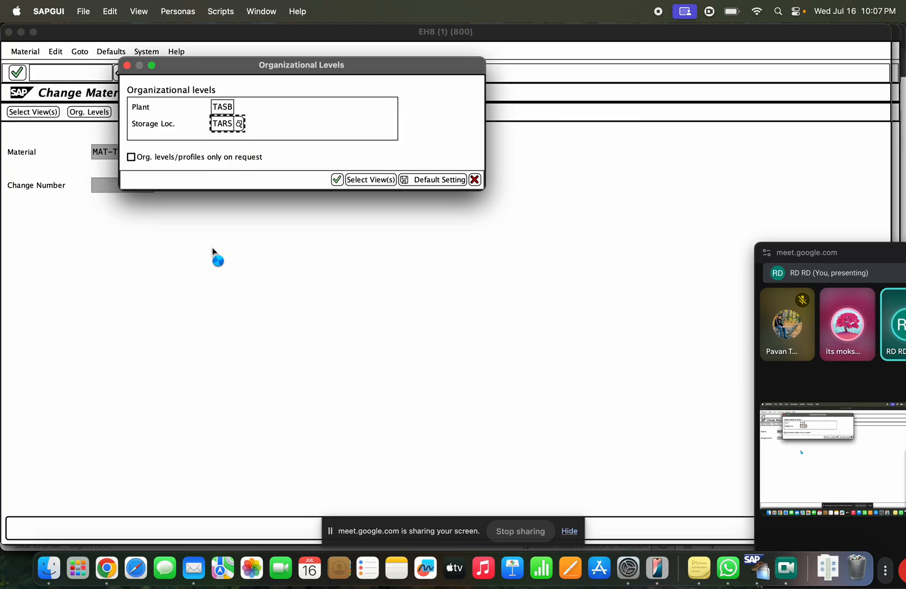
key(Return)
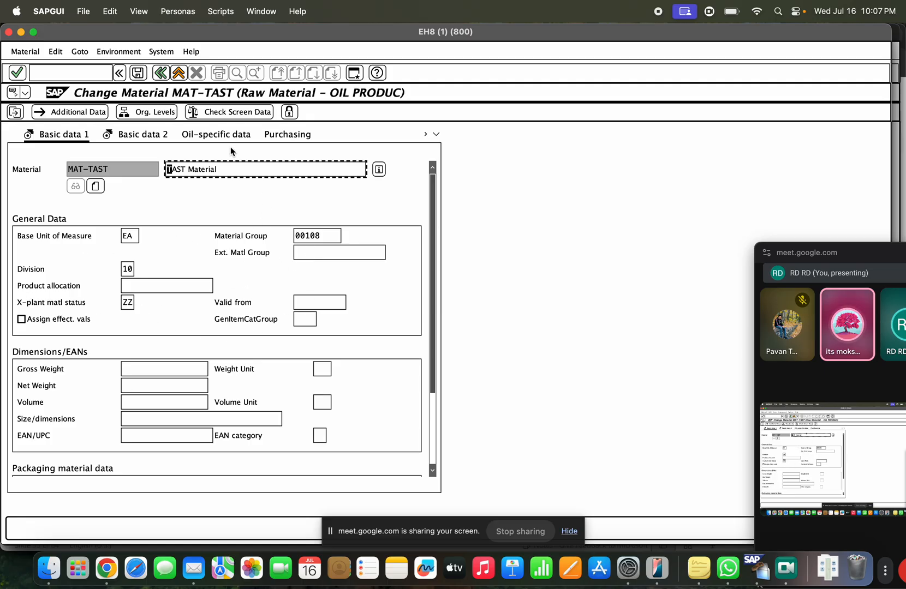
key(Return)
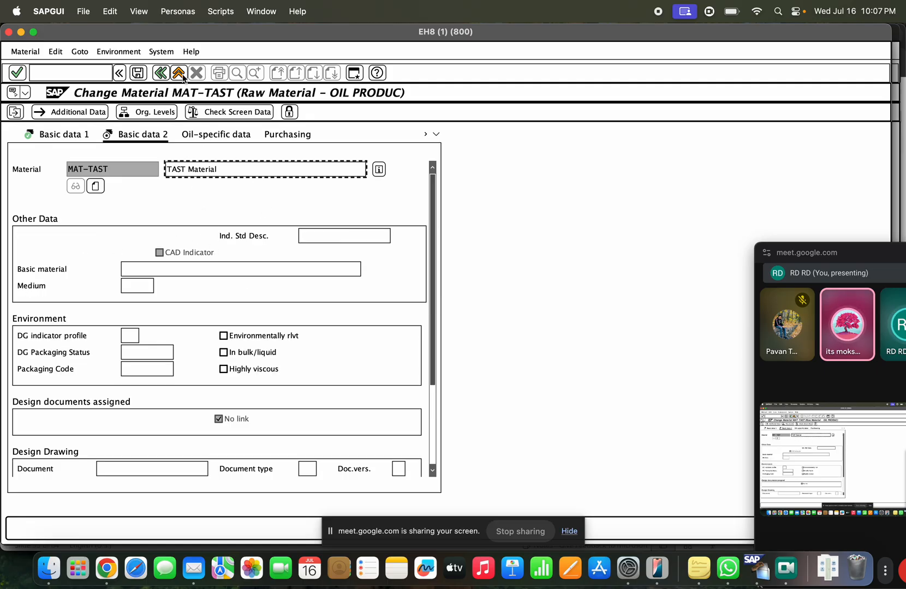
click(182, 76)
key(super+Tab)
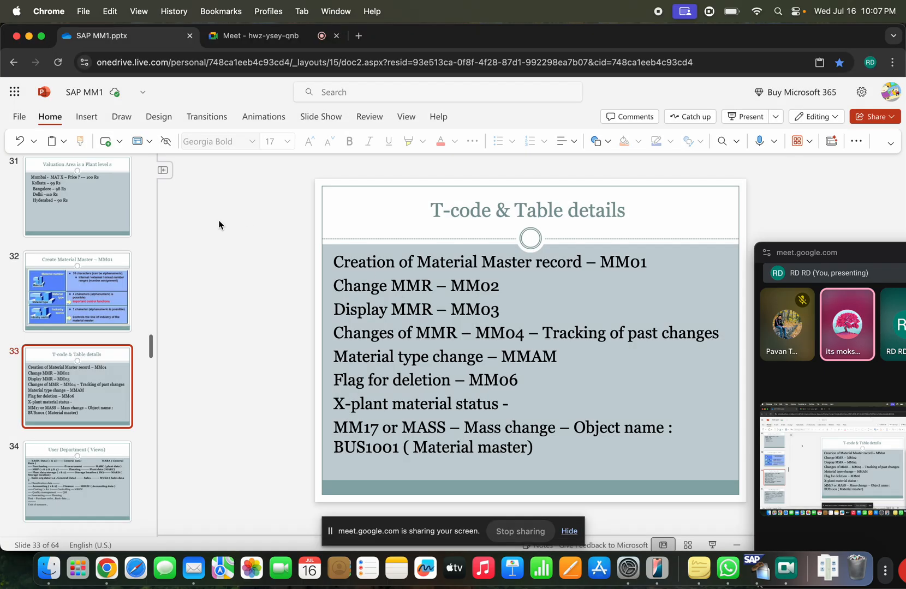
Step: Add 'MMSC - Material extension to other storage lcoation' and 'MM50 - Views extension' to slide 33
click(542, 446)
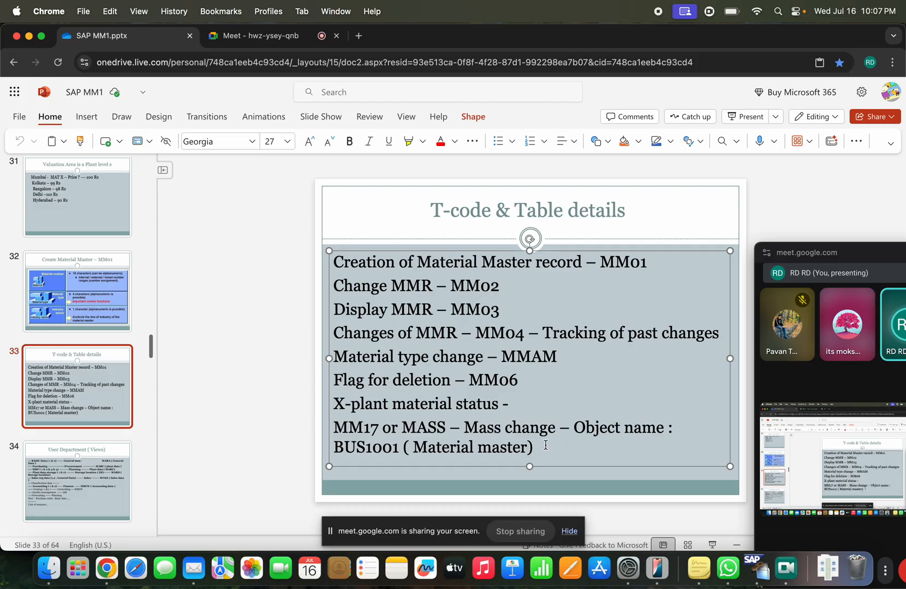
text(MMSC )
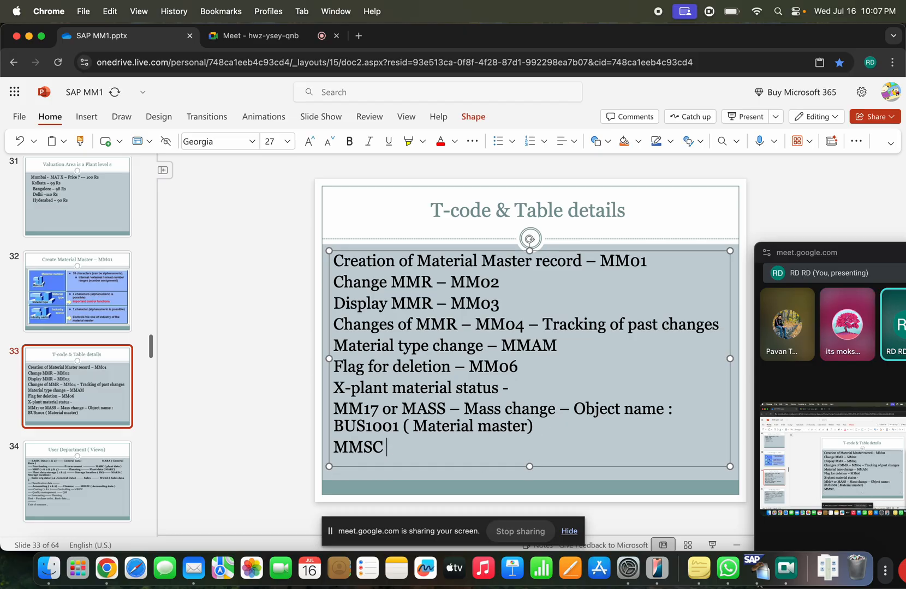
text(- Material )
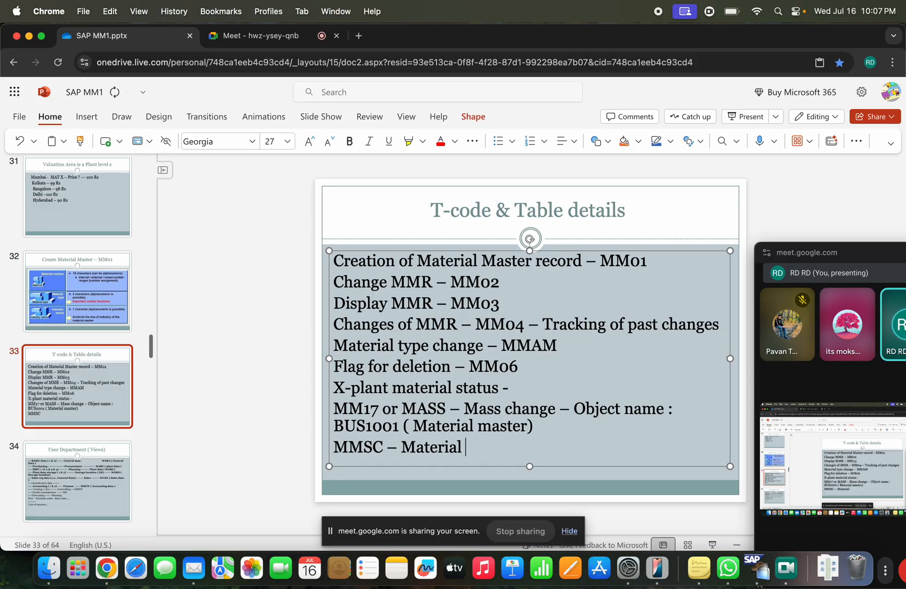
text(extens)
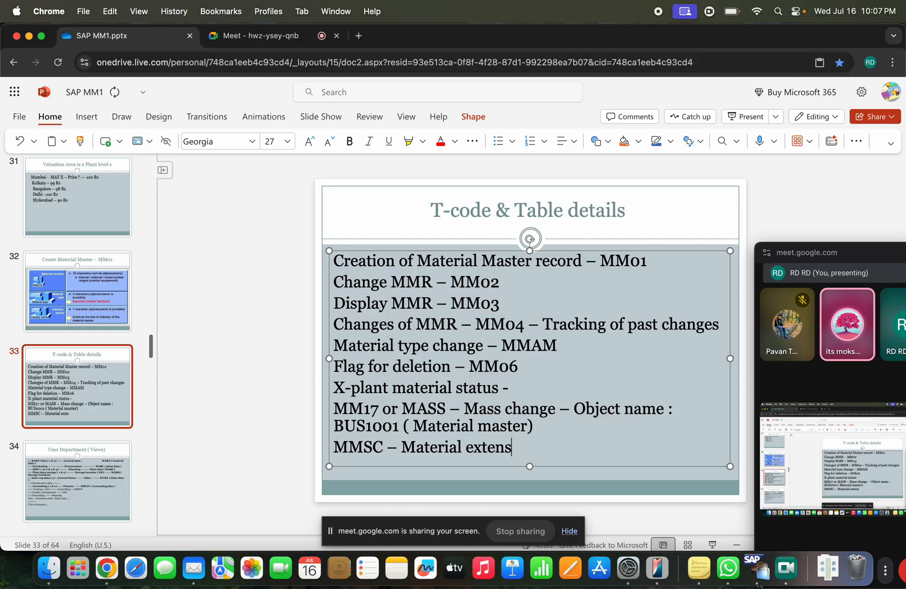
text(ion to other )
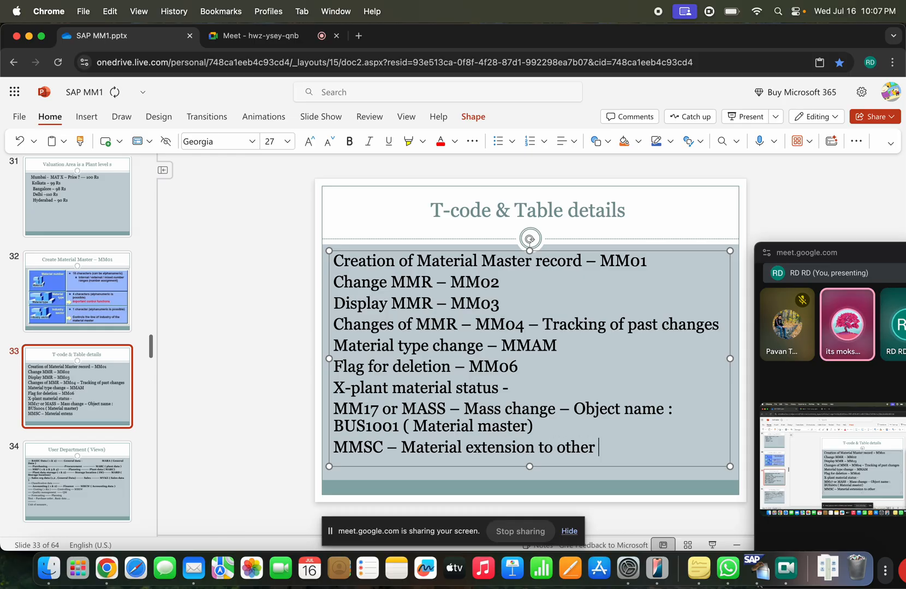
text(storage lcoation)
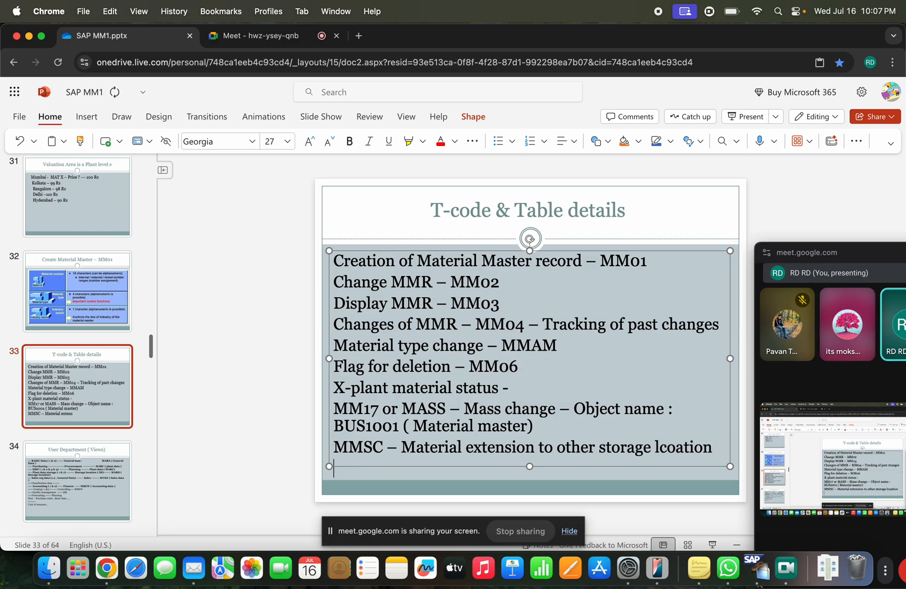
key(Return)
text(MM)
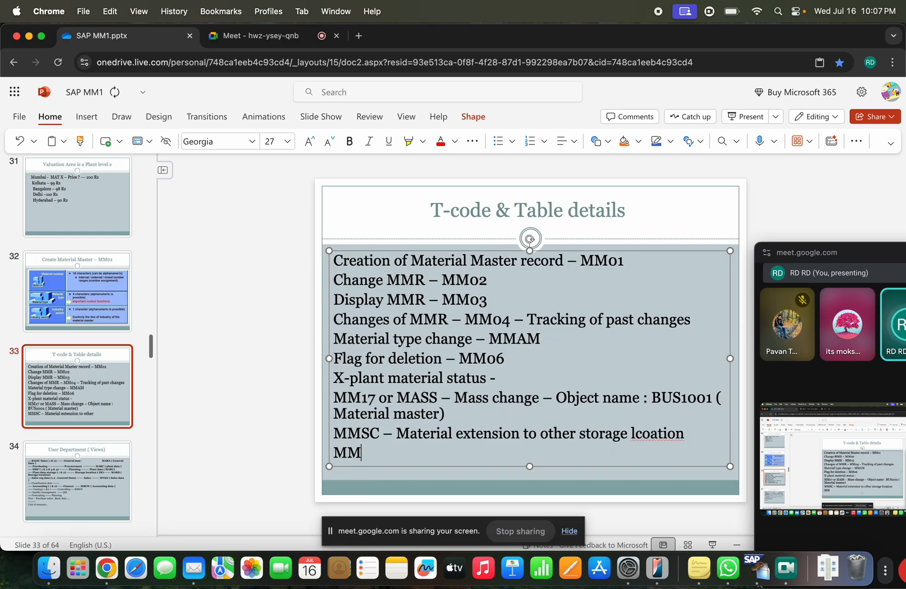
text(50 - Views)
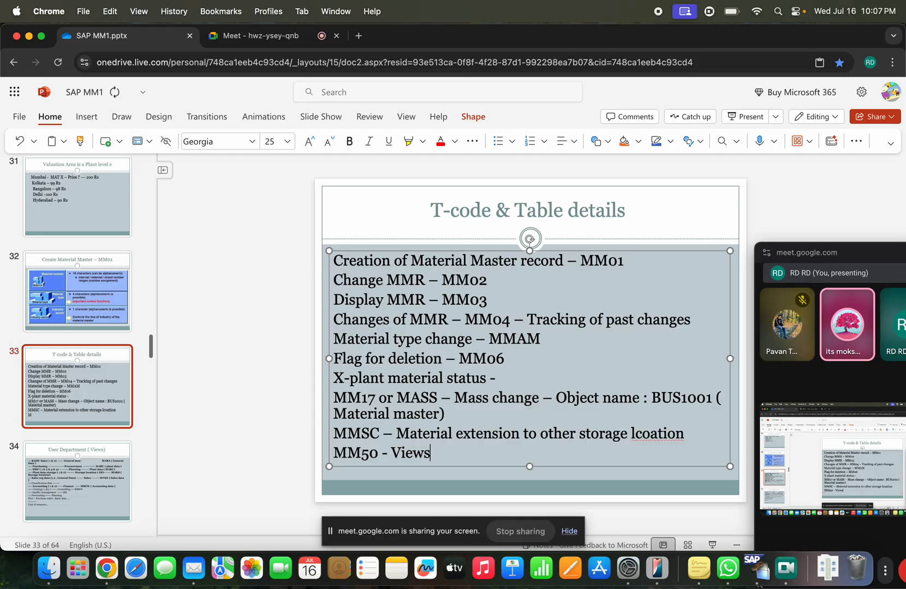
text( extension)
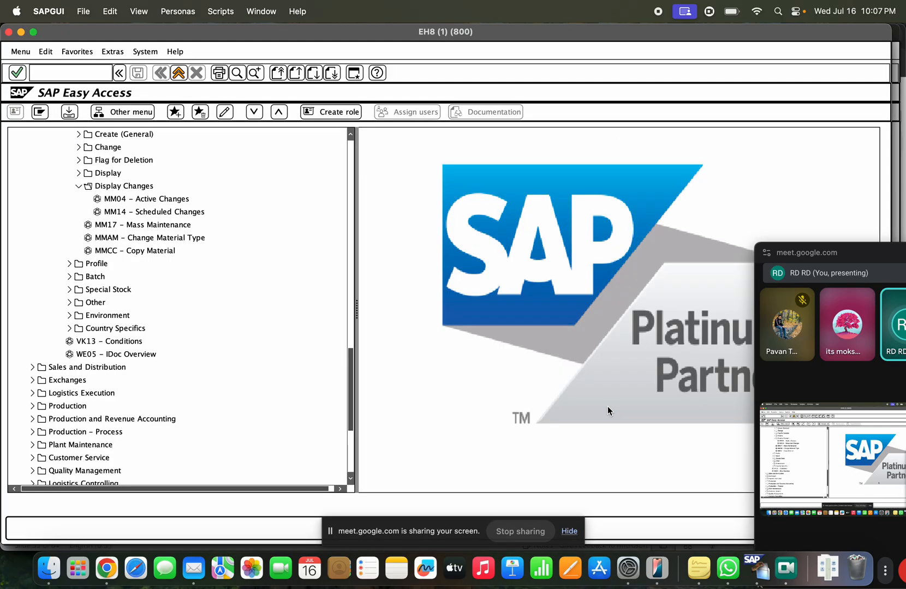
key(super+Tab)
Step: Run MM50 for MAT-TAST and check storage locations TAPL and TAPP in the overview
click(76, 70)
text(/nmm50)
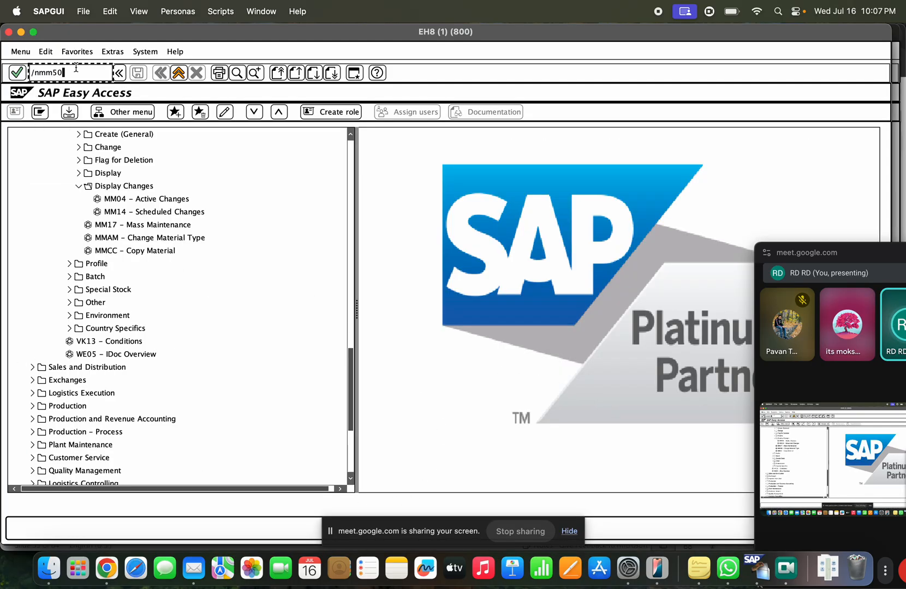
key(Return)
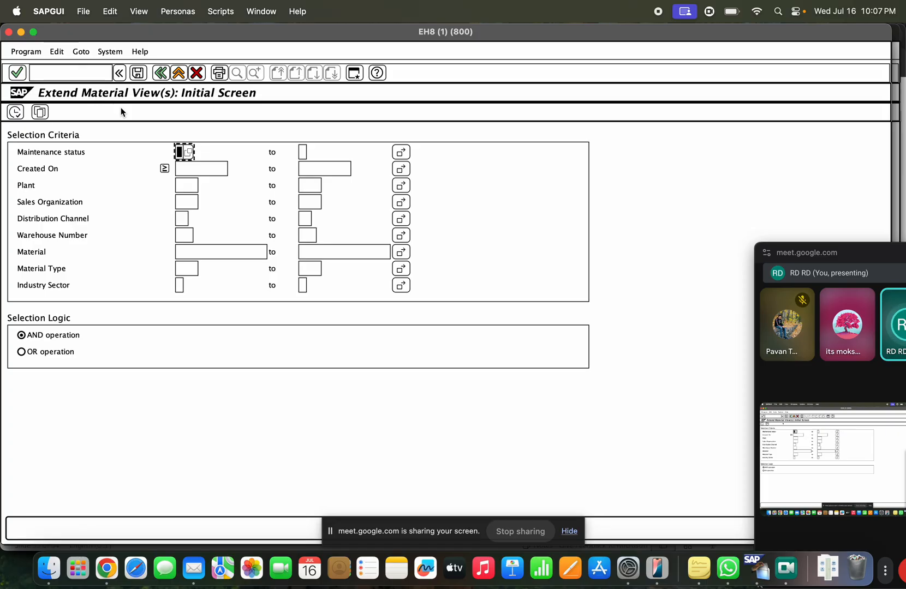
click(185, 252)
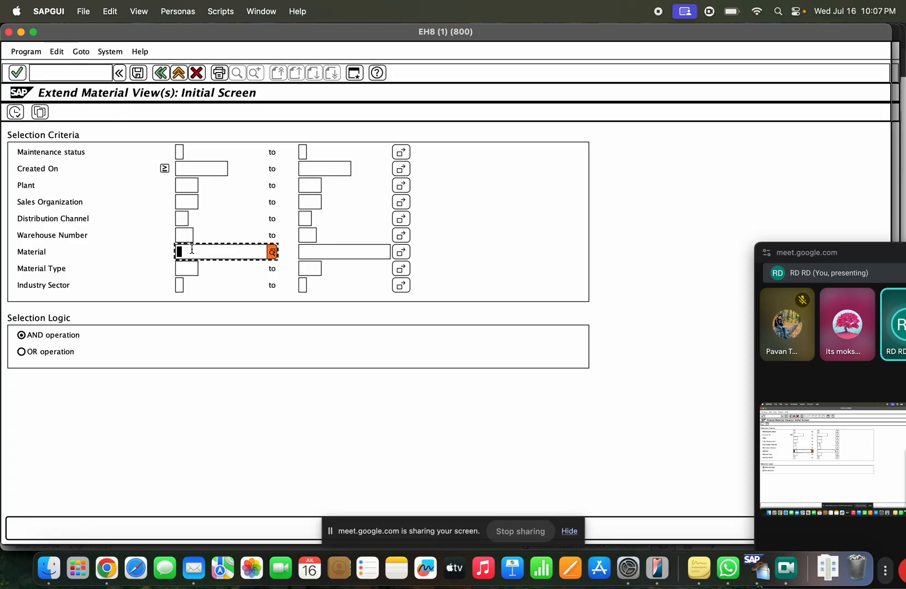
click(192, 254)
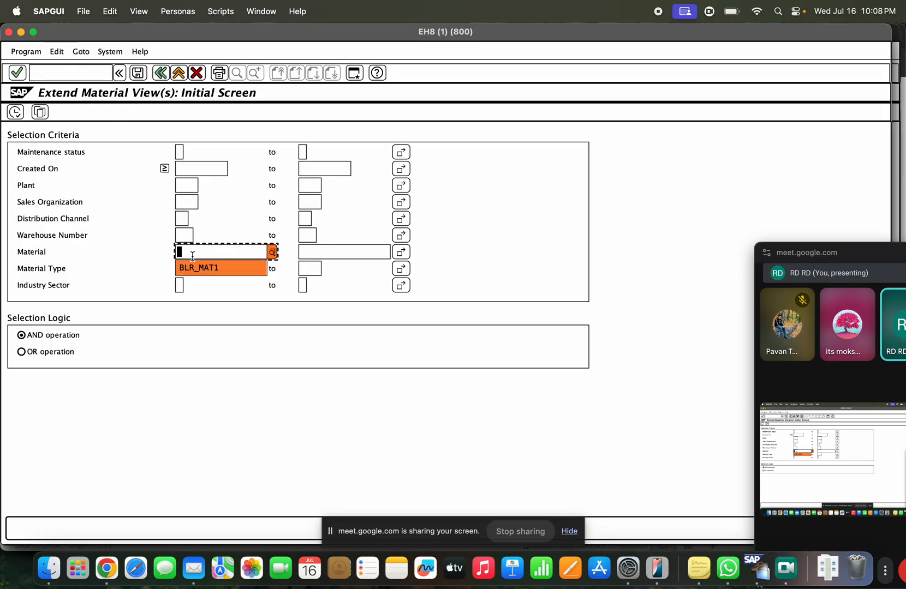
text(Mat-tast)
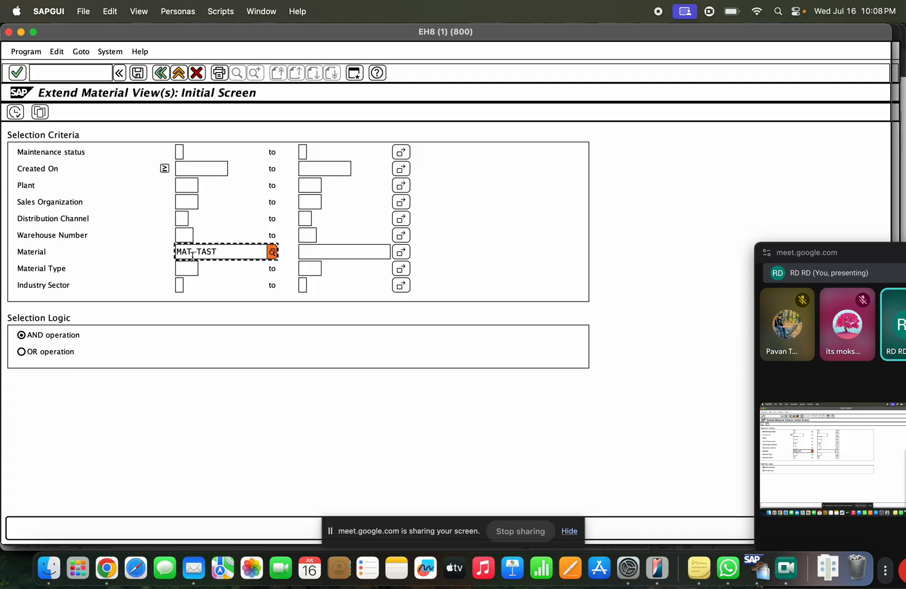
click(16, 113)
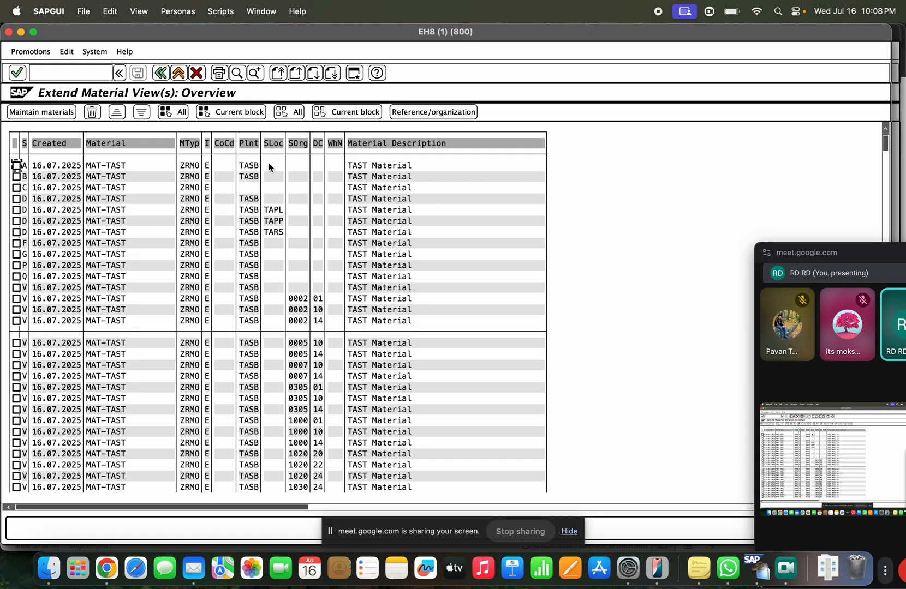
click(274, 210)
click(277, 219)
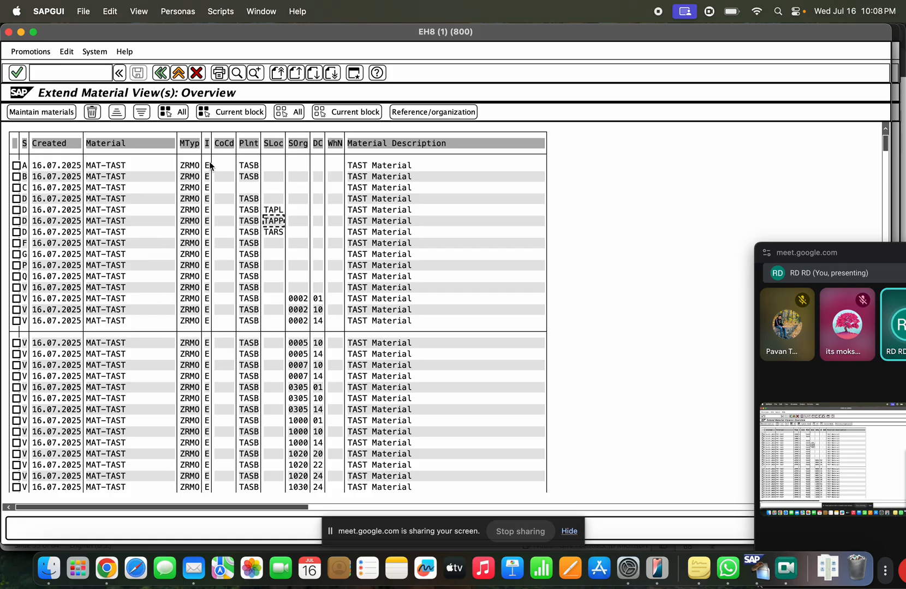
Step: Scroll through and review the open page before returning to SAP
scroll(402, 174, down, 4)
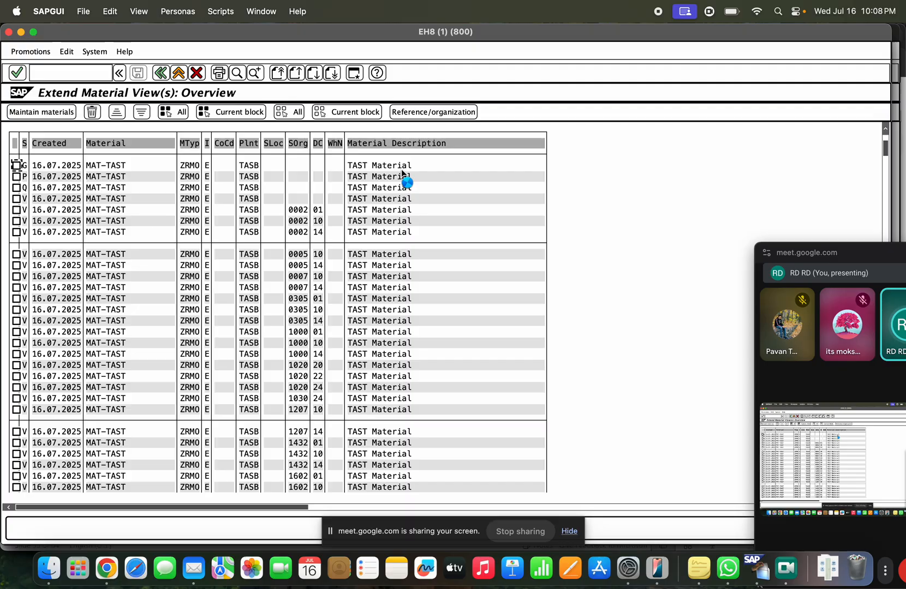
scroll(402, 173, down, 3)
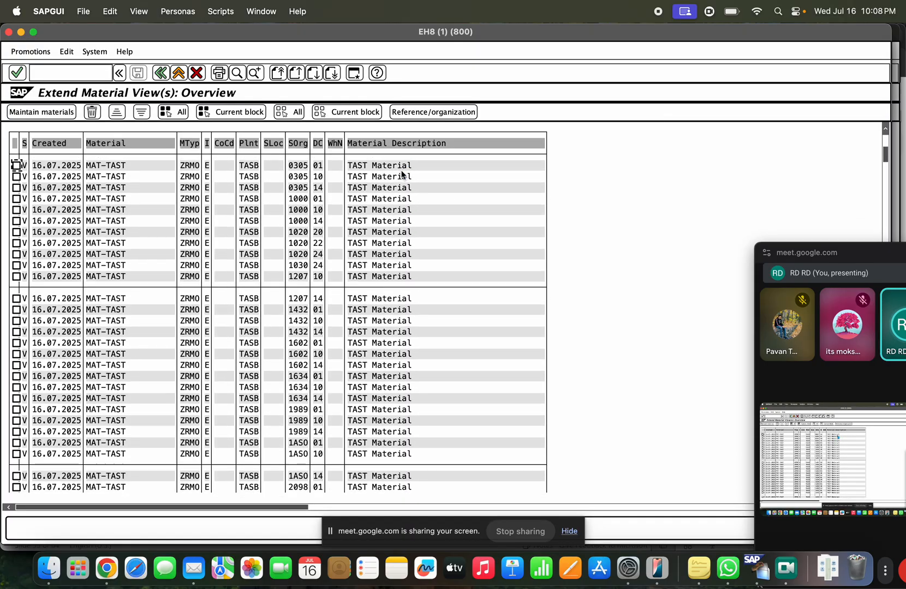
scroll(402, 173, down, 2)
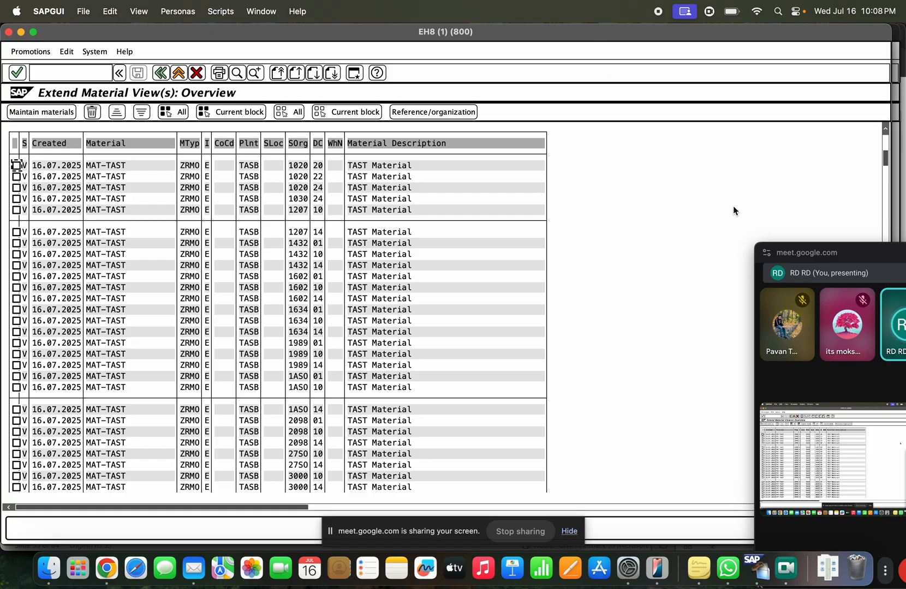
drag(885, 158, 885, 213)
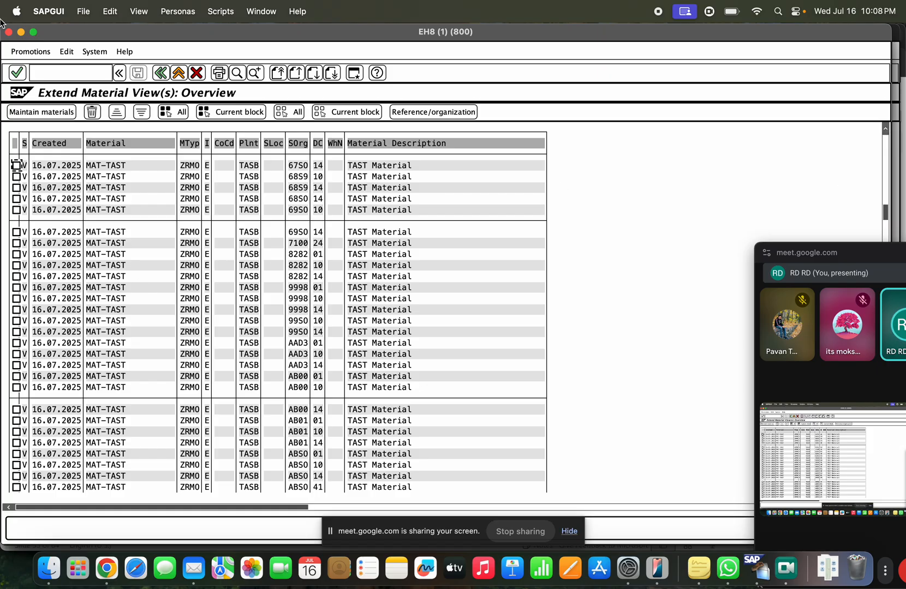
click(298, 176)
drag(878, 138, 876, 142)
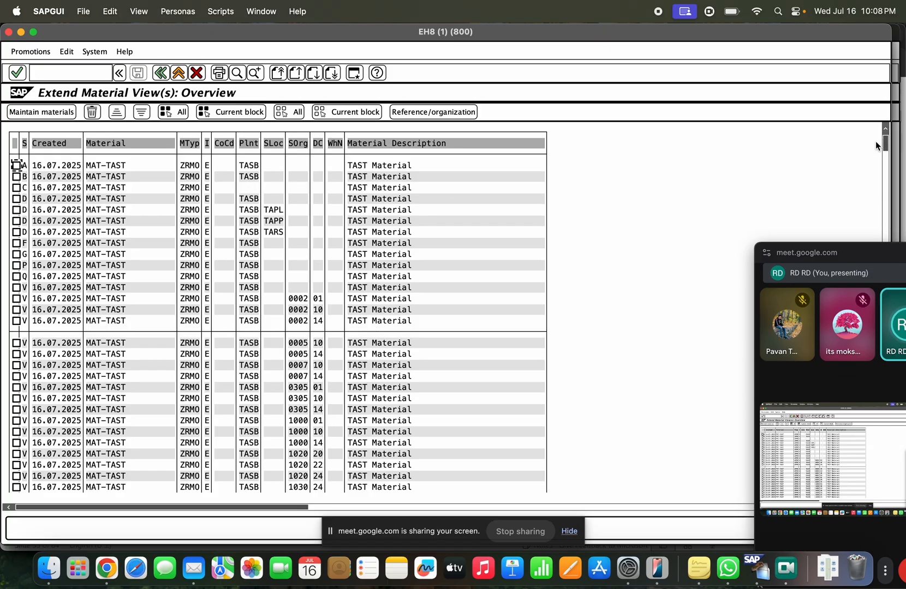
scroll(311, 328, down, 3)
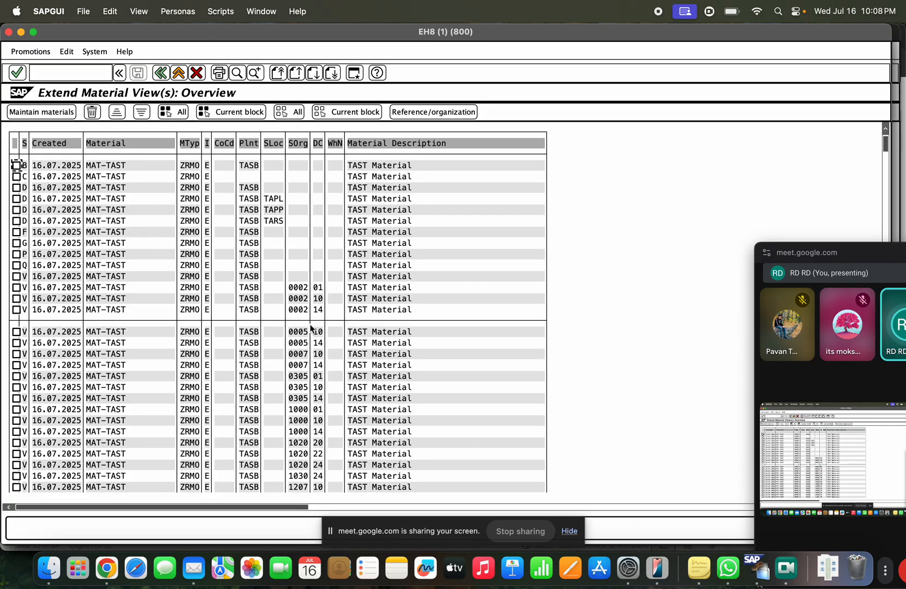
scroll(311, 327, down, 9)
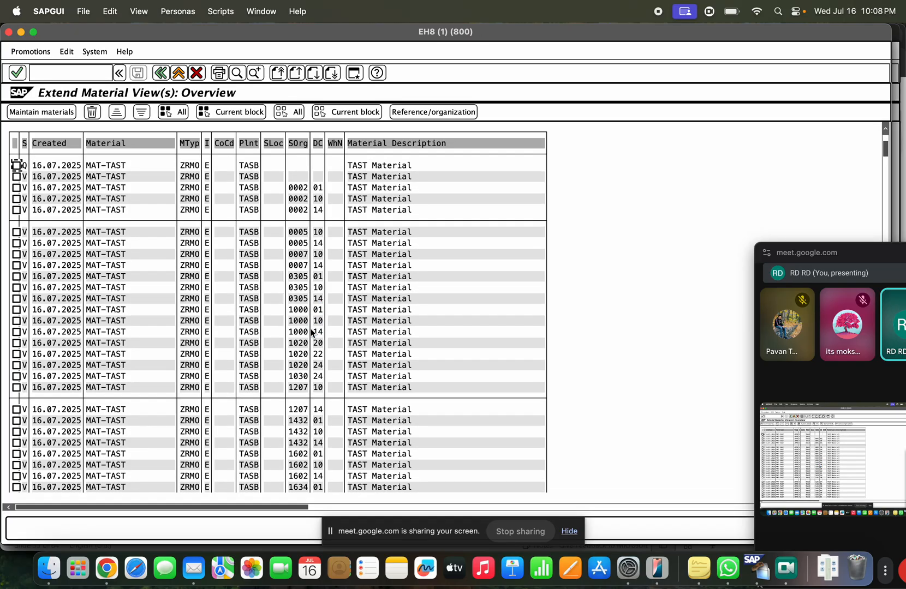
scroll(310, 334, down, 6)
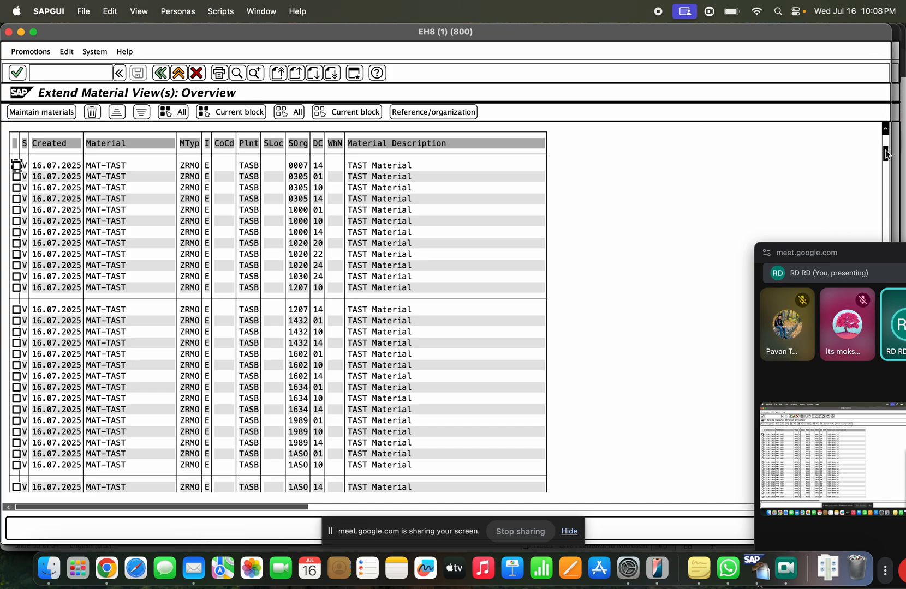
drag(885, 154, 878, 230)
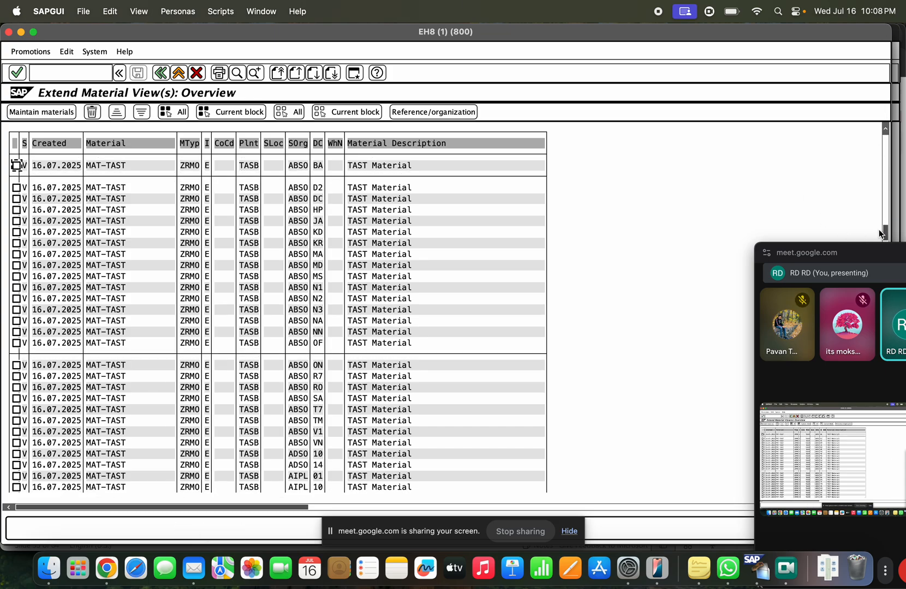
click(860, 252)
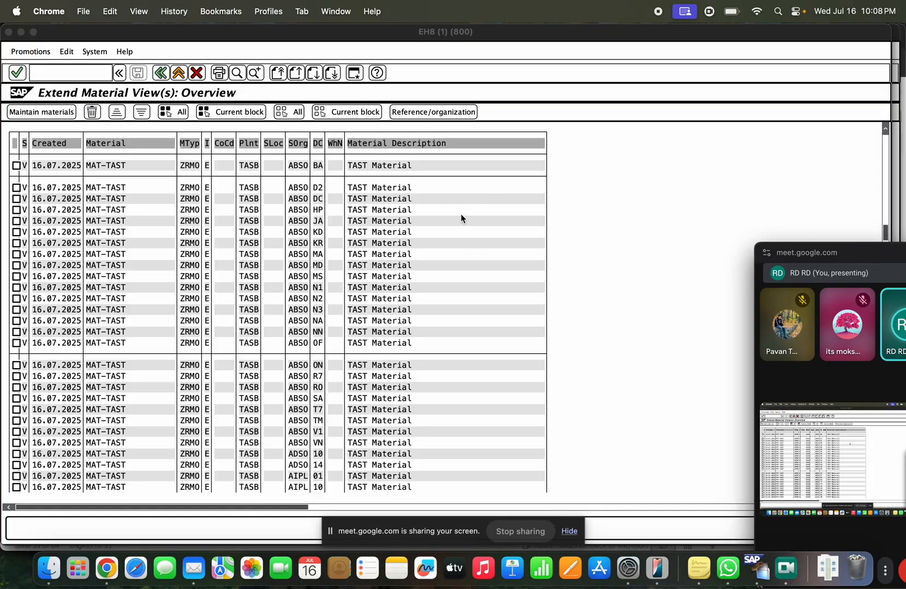
Step: Start MM01 for the existing material MAT-TAST
click(183, 76)
click(72, 76)
text(mm01)
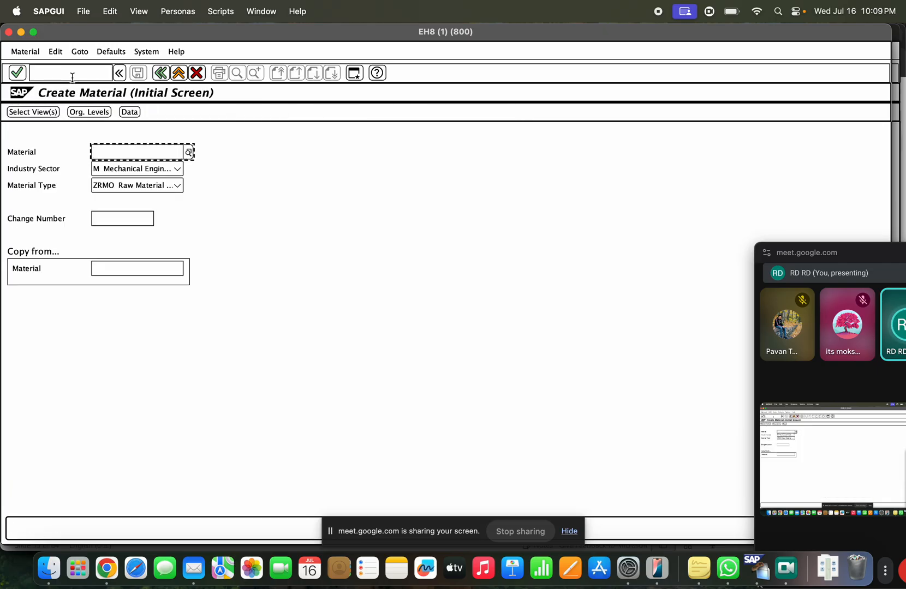
key(Down)
key(Down)
key(Return)
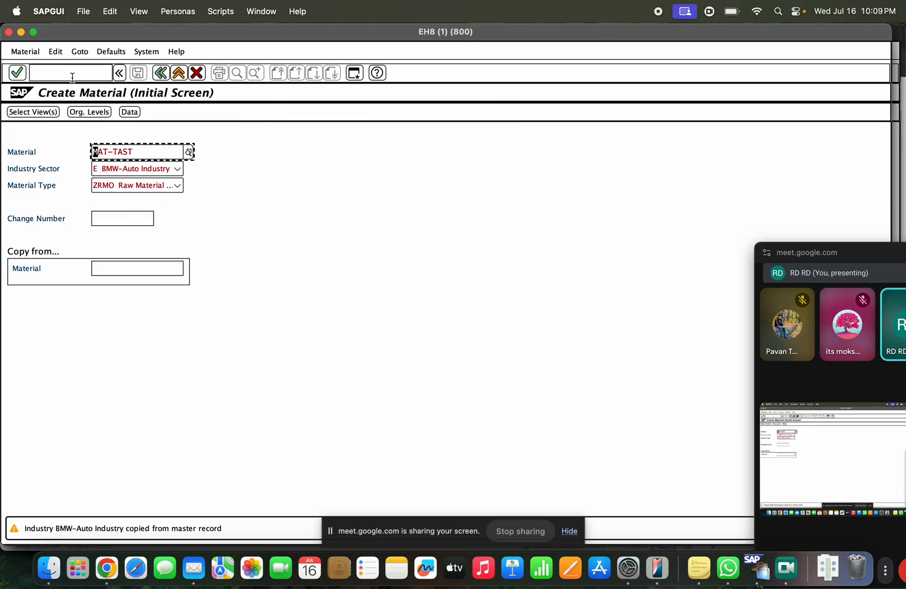
key(Return)
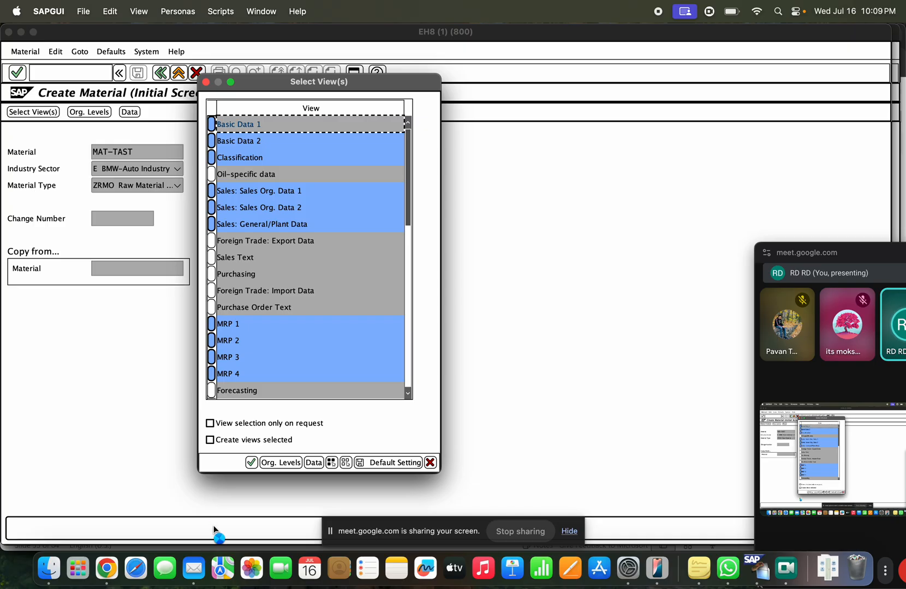
Step: Select only the Accounting 1 and Accounting 2 views and enter plant TASB
click(346, 463)
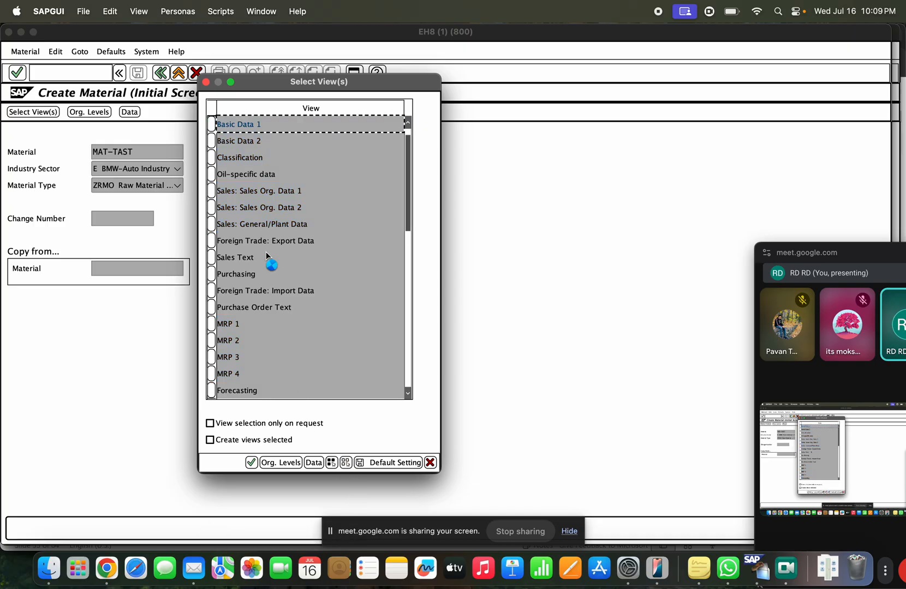
scroll(267, 251, down, 10)
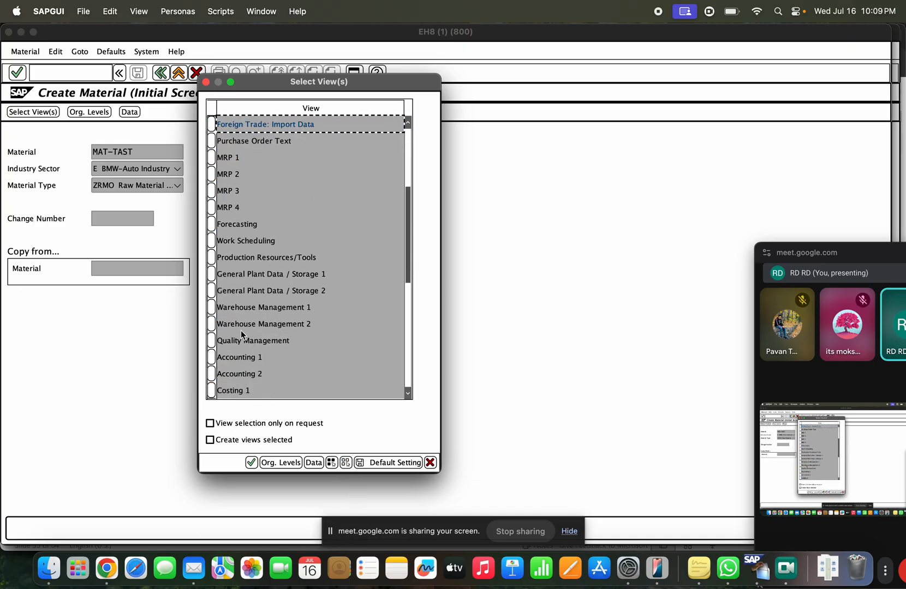
click(221, 357)
click(212, 374)
click(212, 358)
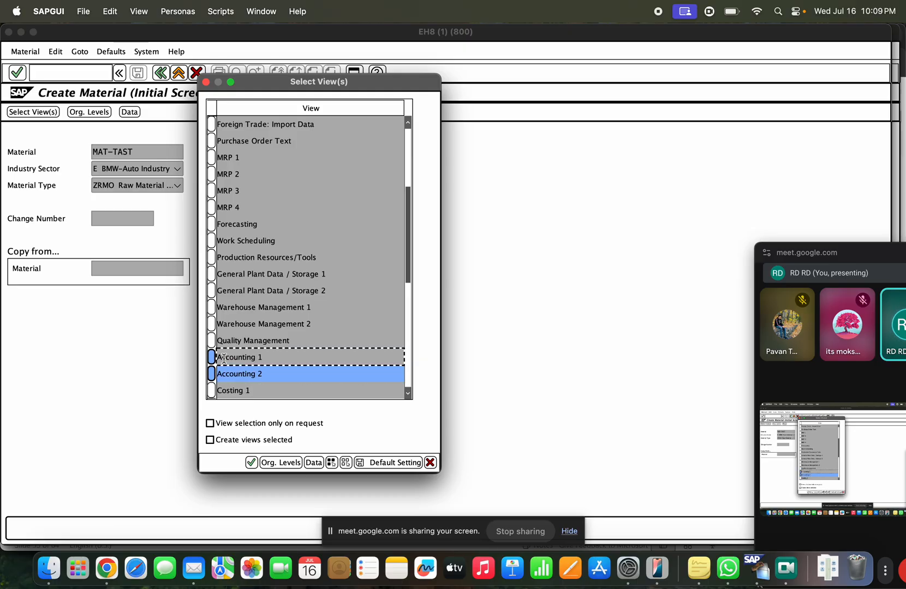
key(Return)
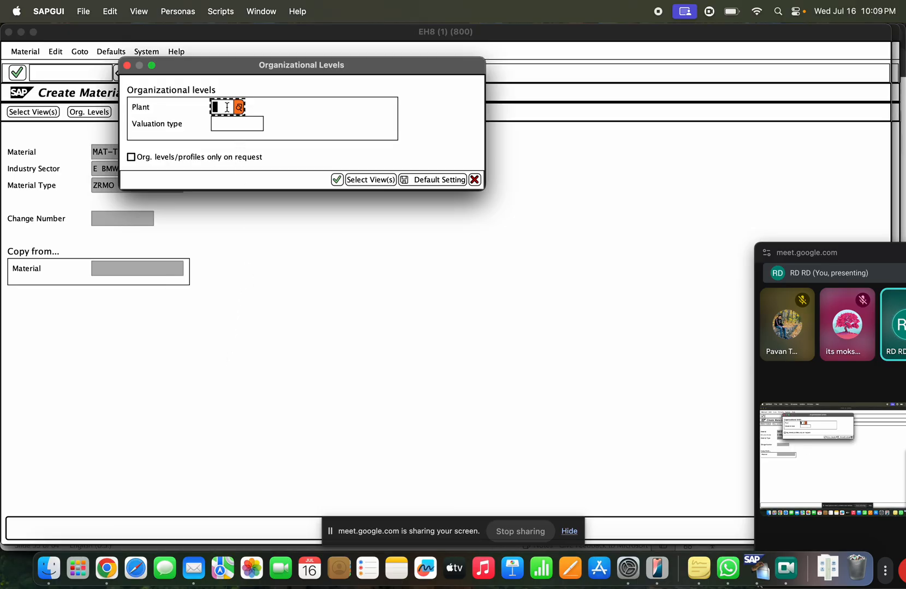
click(227, 107)
click(225, 136)
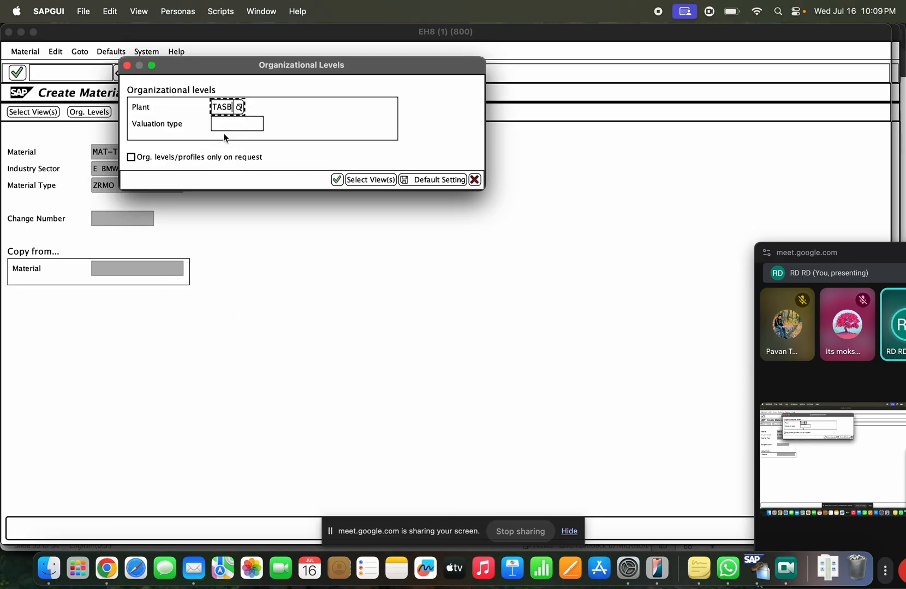
key(Return)
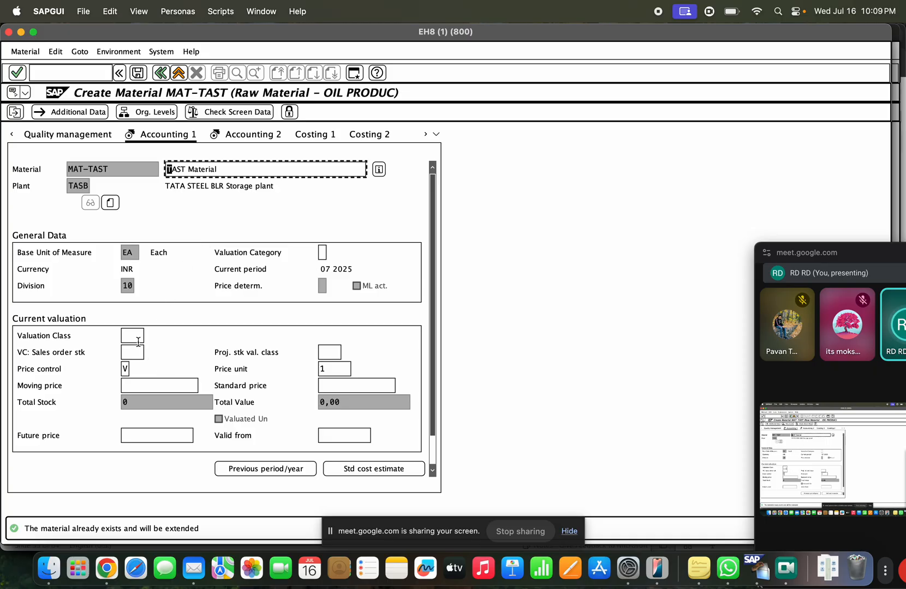
Step: Review the price control options, keeping price control V with moving price
click(138, 341)
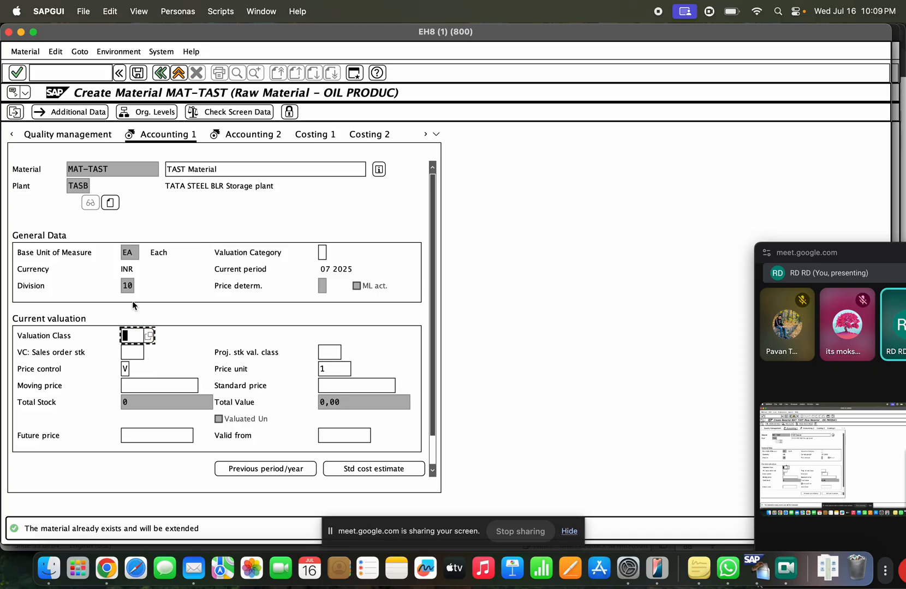
click(126, 367)
click(134, 369)
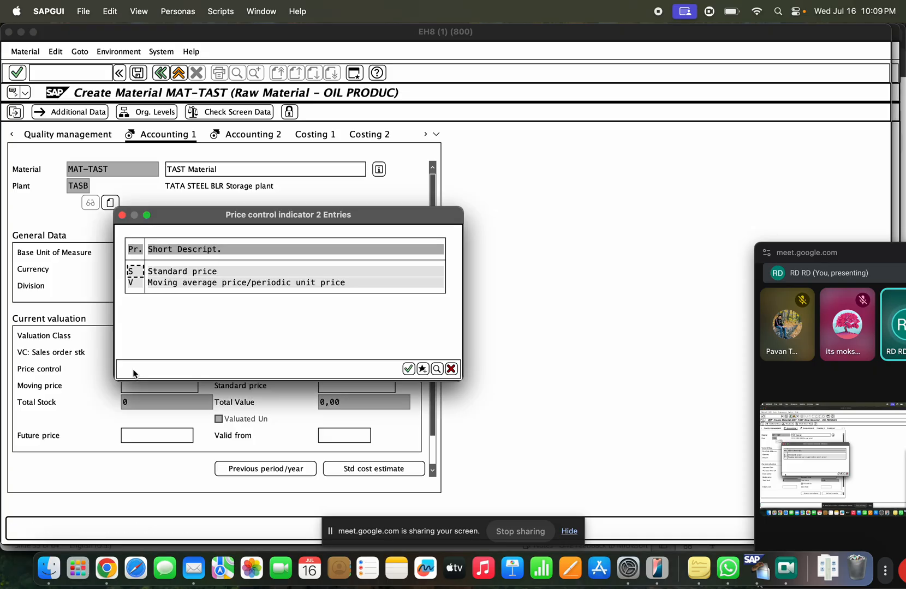
double_click(179, 270)
click(342, 389)
click(195, 389)
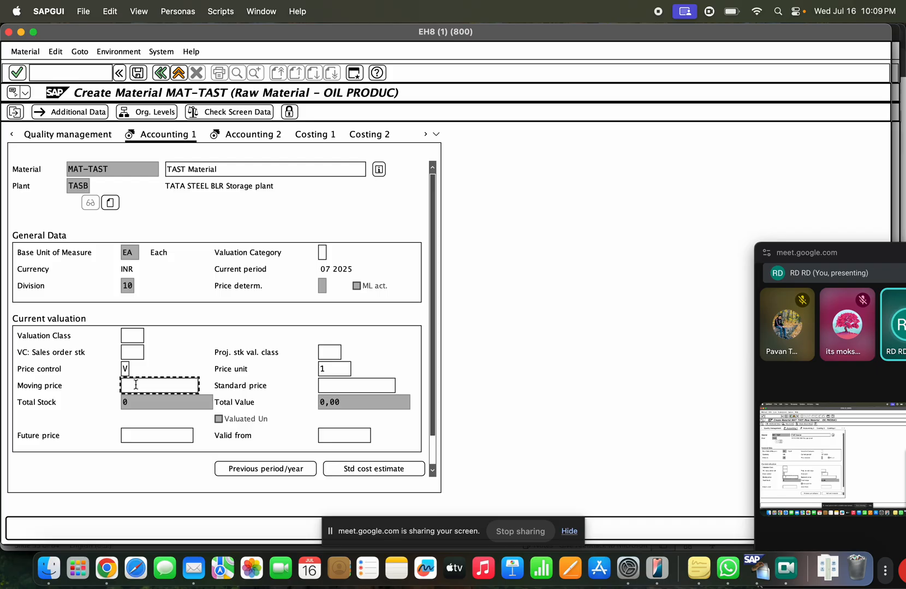
Step: Choose valuation class 3001 from the list, check the data, and save MAT-TAST
click(134, 335)
click(148, 335)
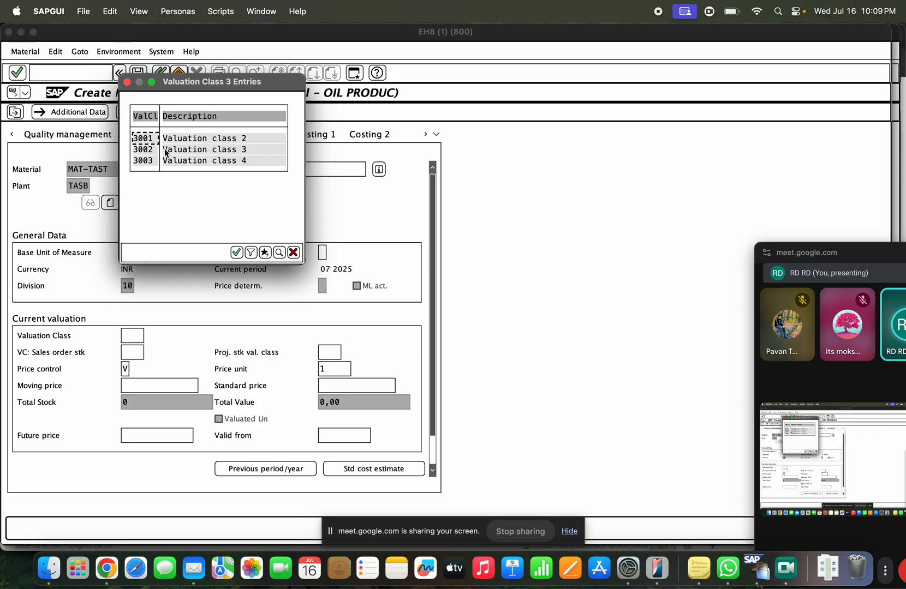
click(187, 141)
double_click(187, 141)
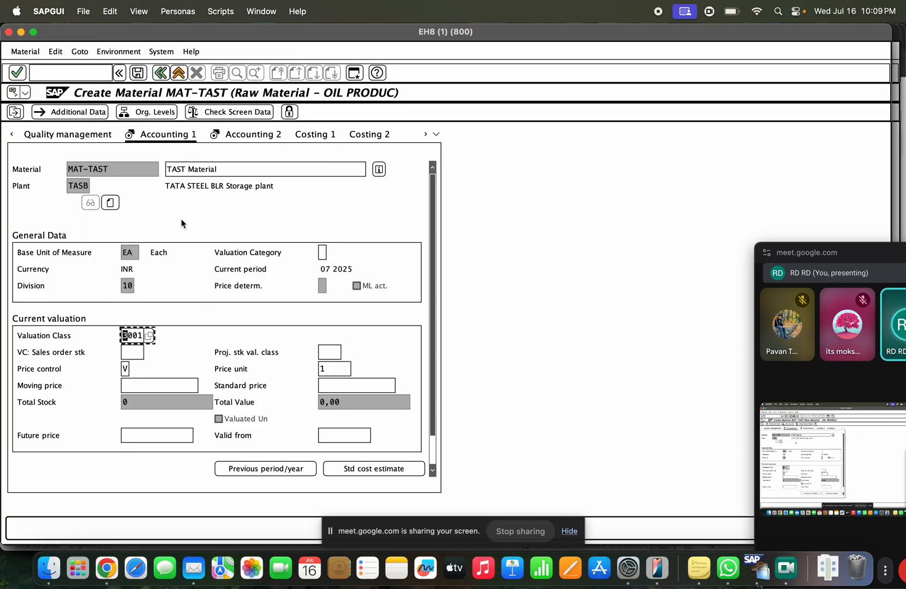
drag(142, 335, 119, 337)
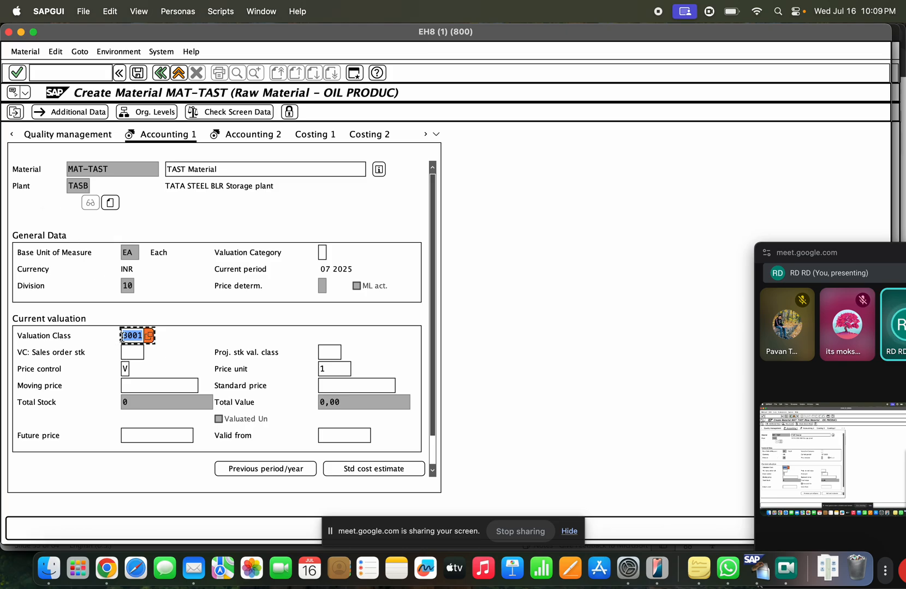
key(Return)
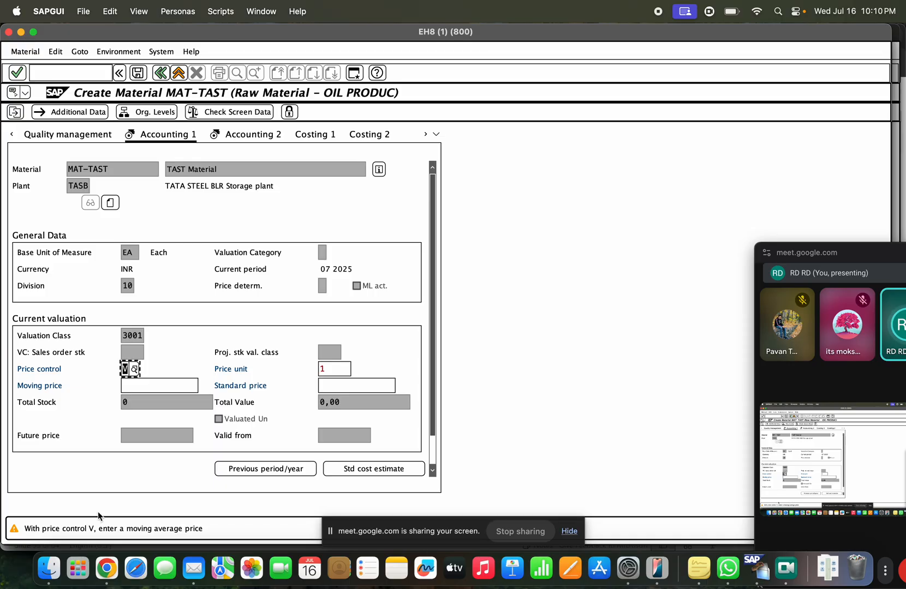
key(ctrl+s)
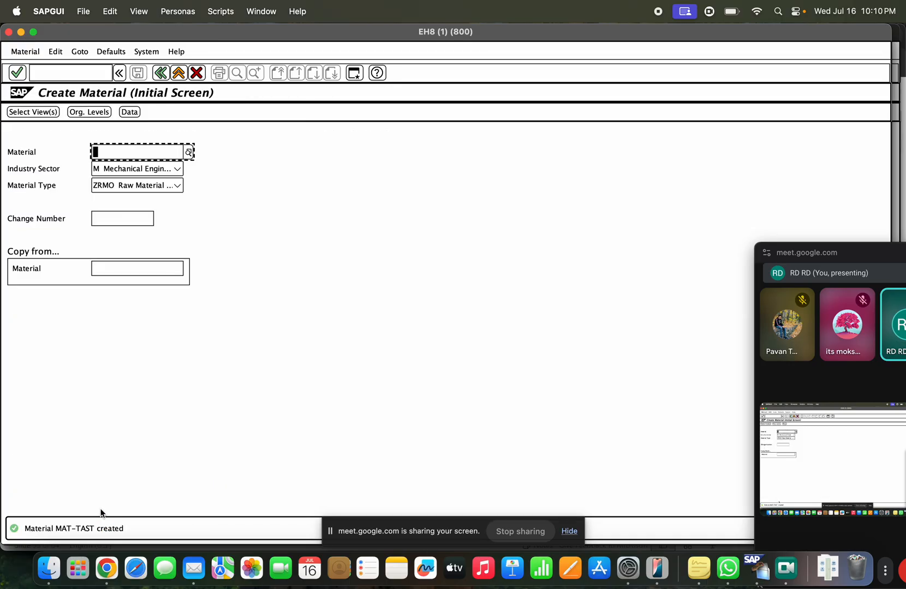
Step: Open /nse16n and change the table from MARD to MBEW
click(178, 73)
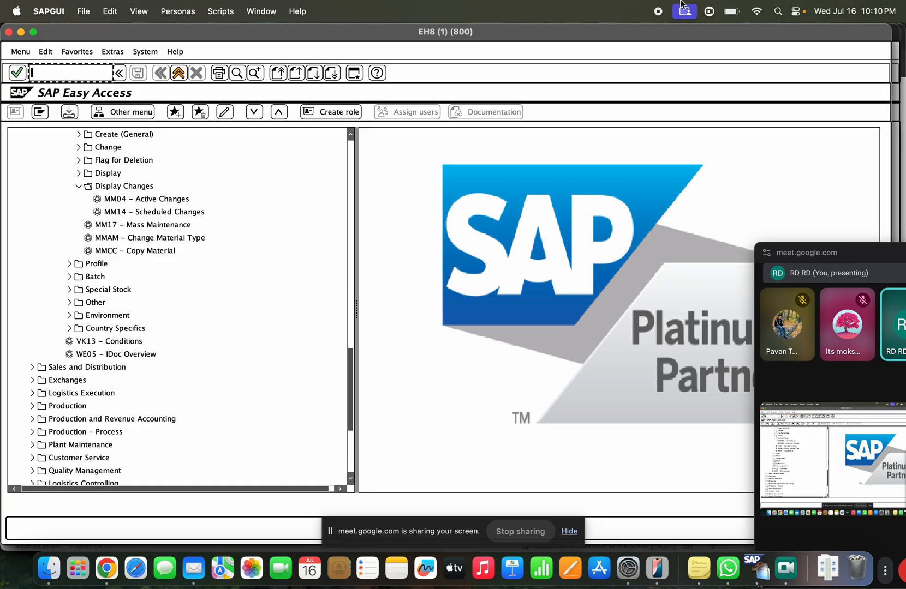
text(/nse16n)
key(Return)
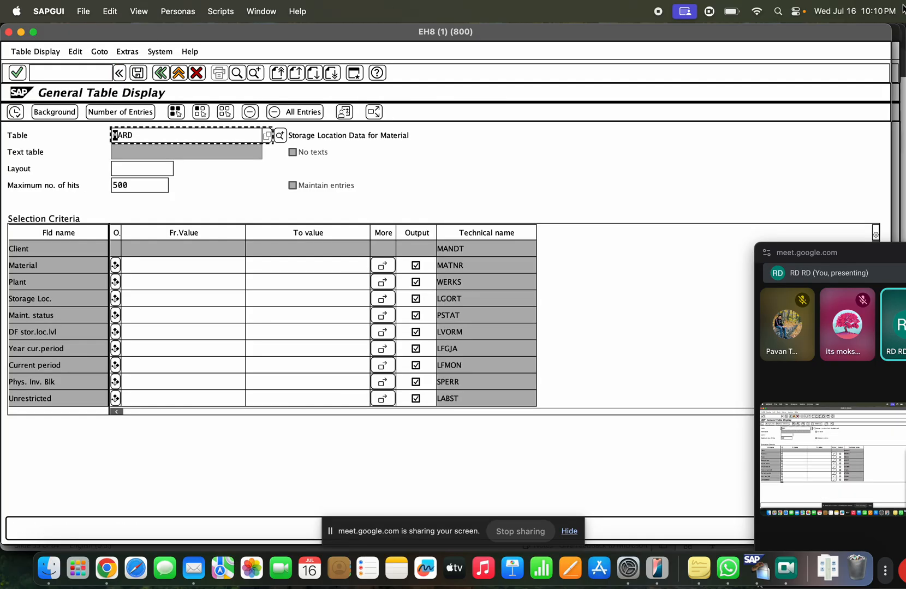
key(super+a)
text(MBEW)
key(Return)
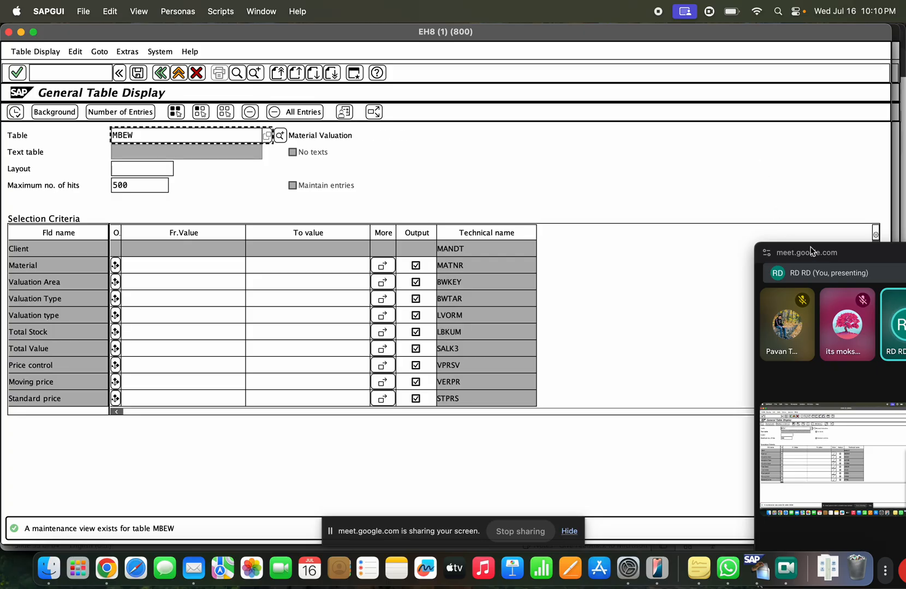
Step: List MBEW entries for material MAT-TAST, then return to the slide deck
click(181, 262)
click(176, 276)
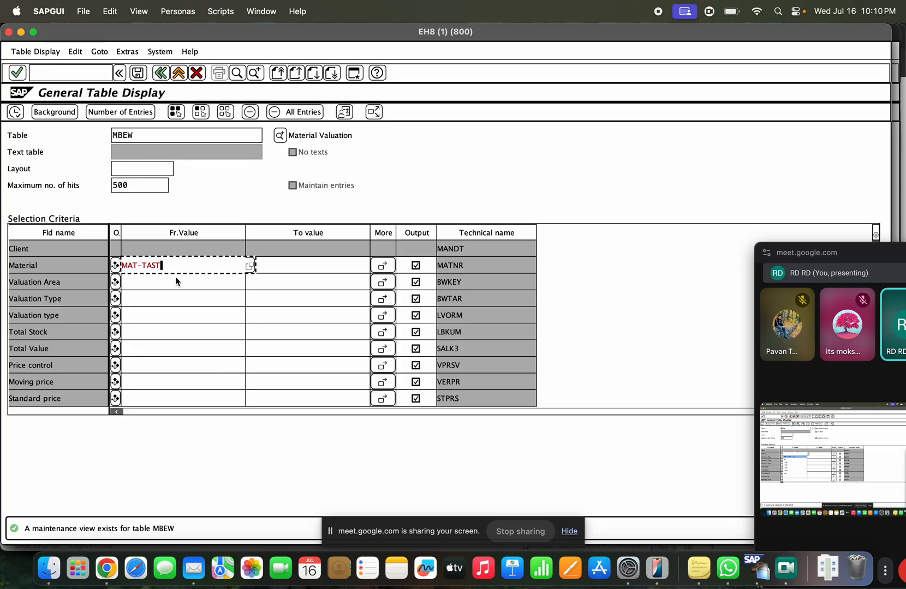
click(14, 113)
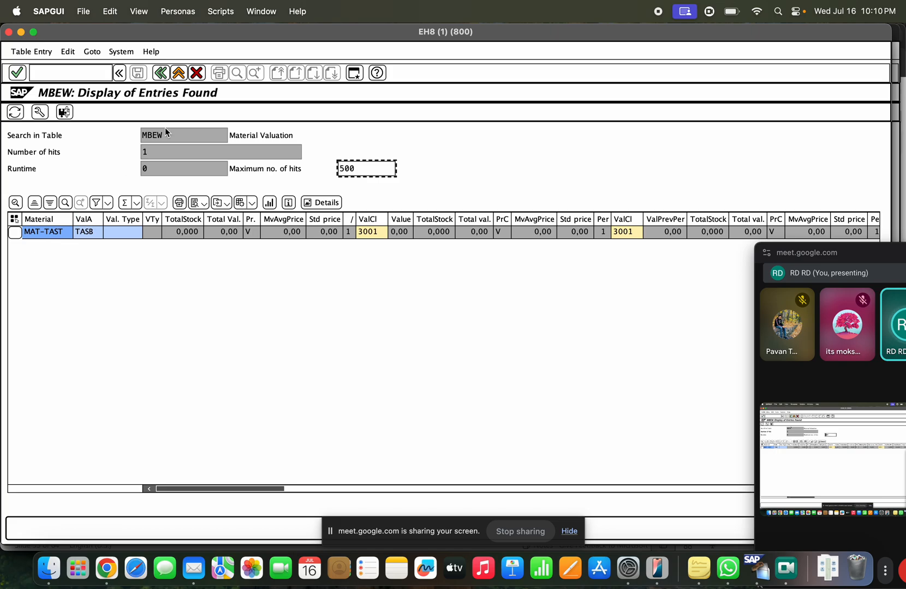
drag(291, 135, 229, 135)
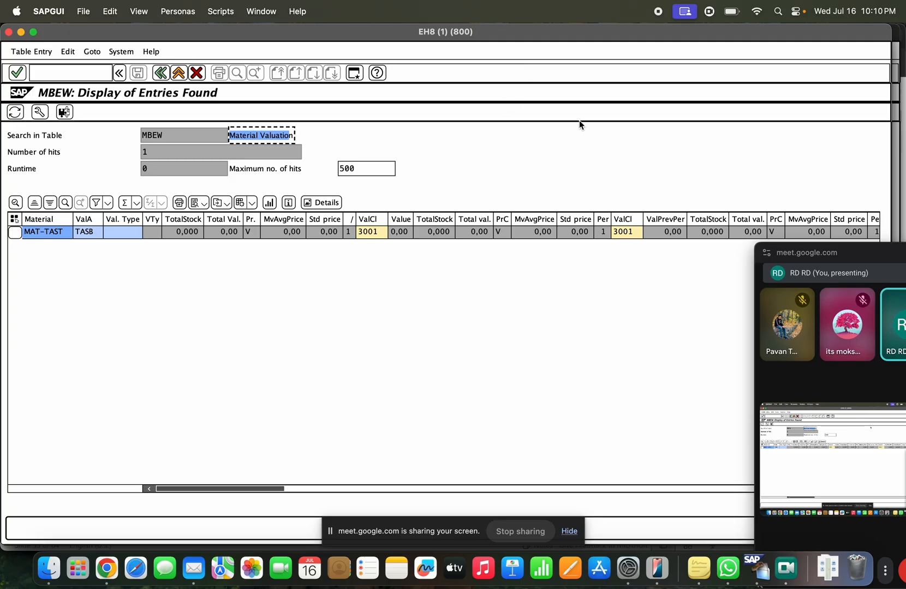
click(178, 72)
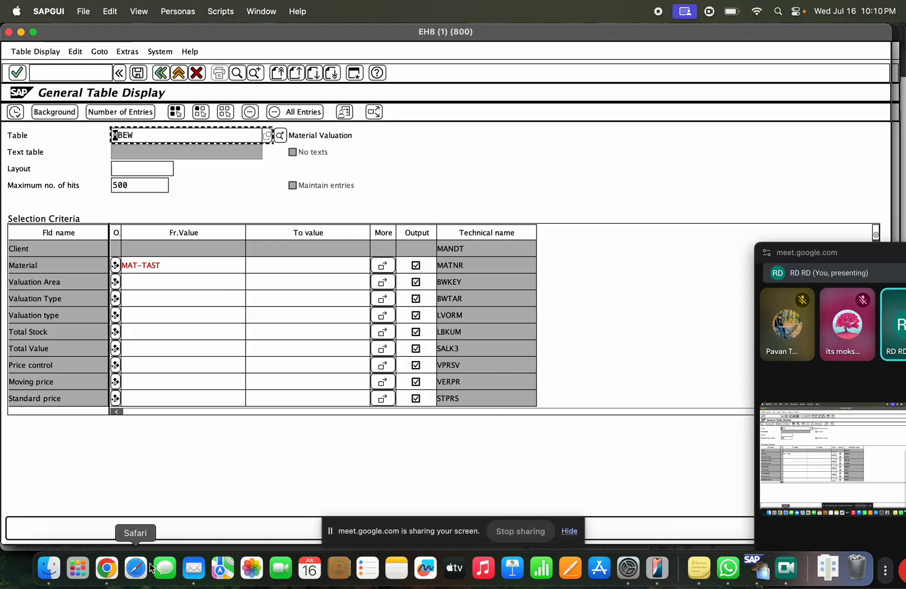
key(super+Tab)
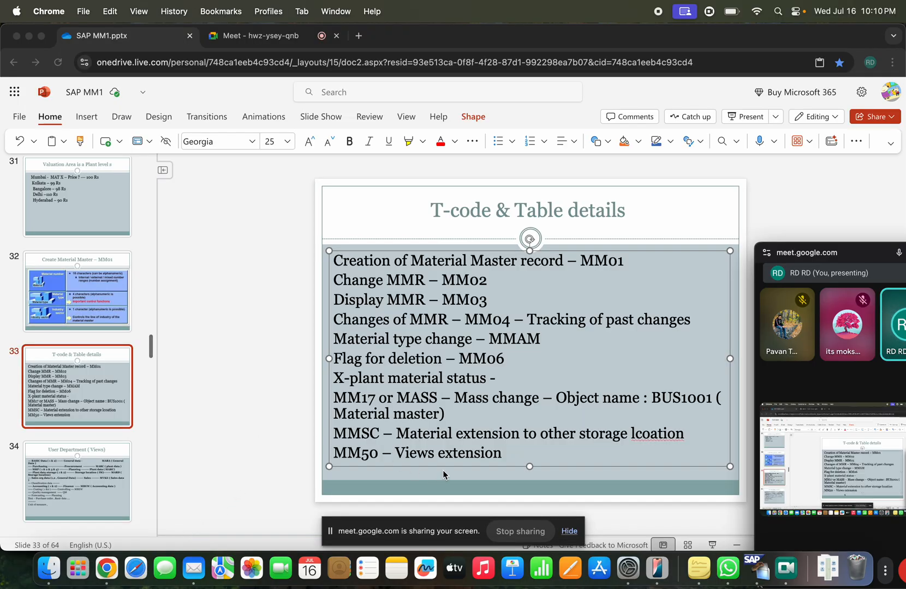